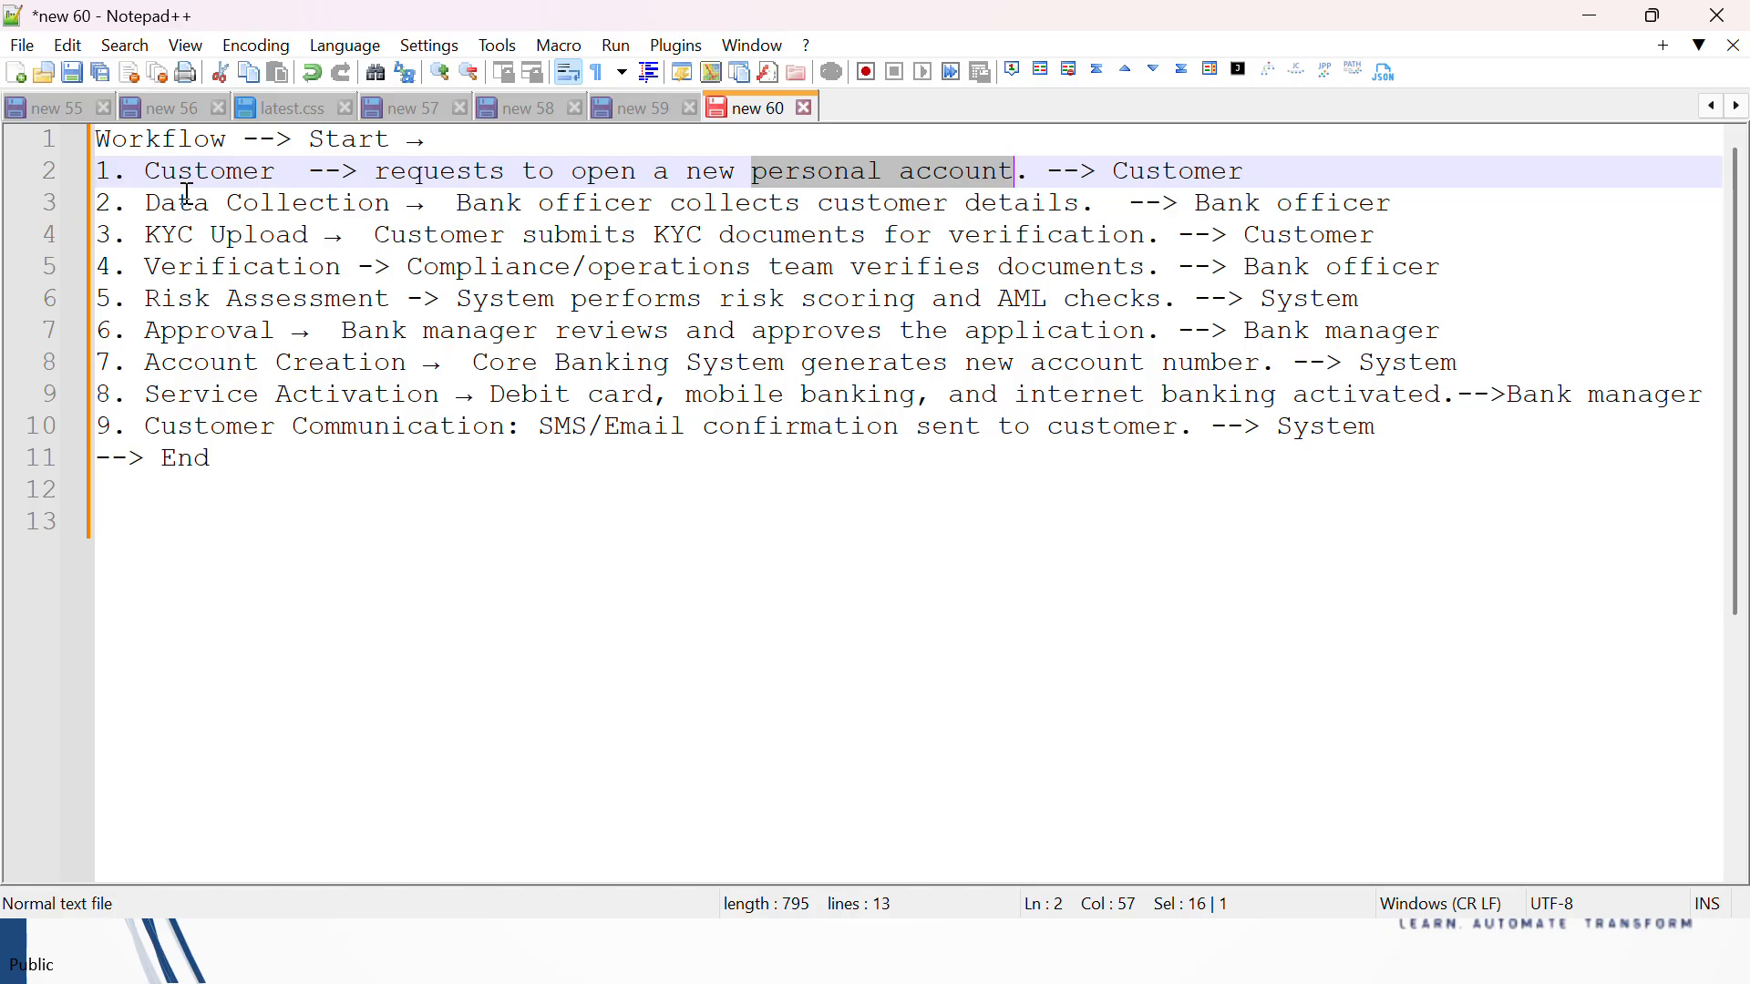
Step: Review workflow steps 1 to 4 in the notes, from the customer request to verification, with the role responsible for each
drag(145, 171, 298, 174)
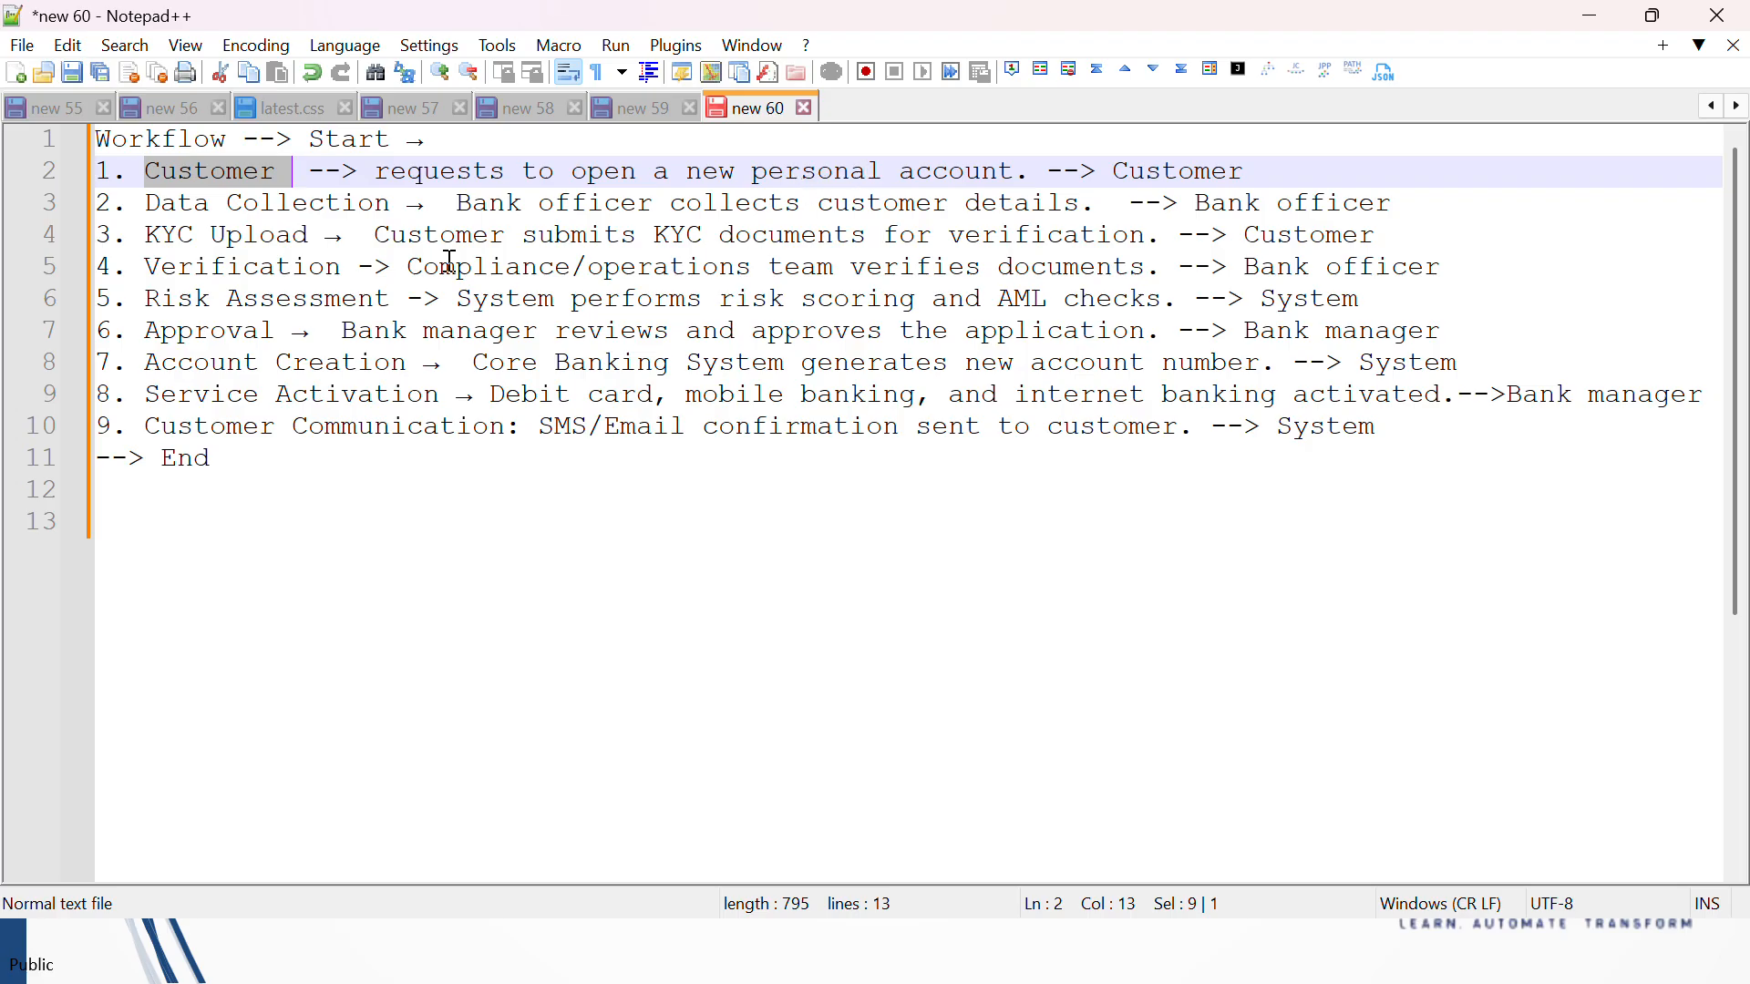
drag(141, 205, 404, 198)
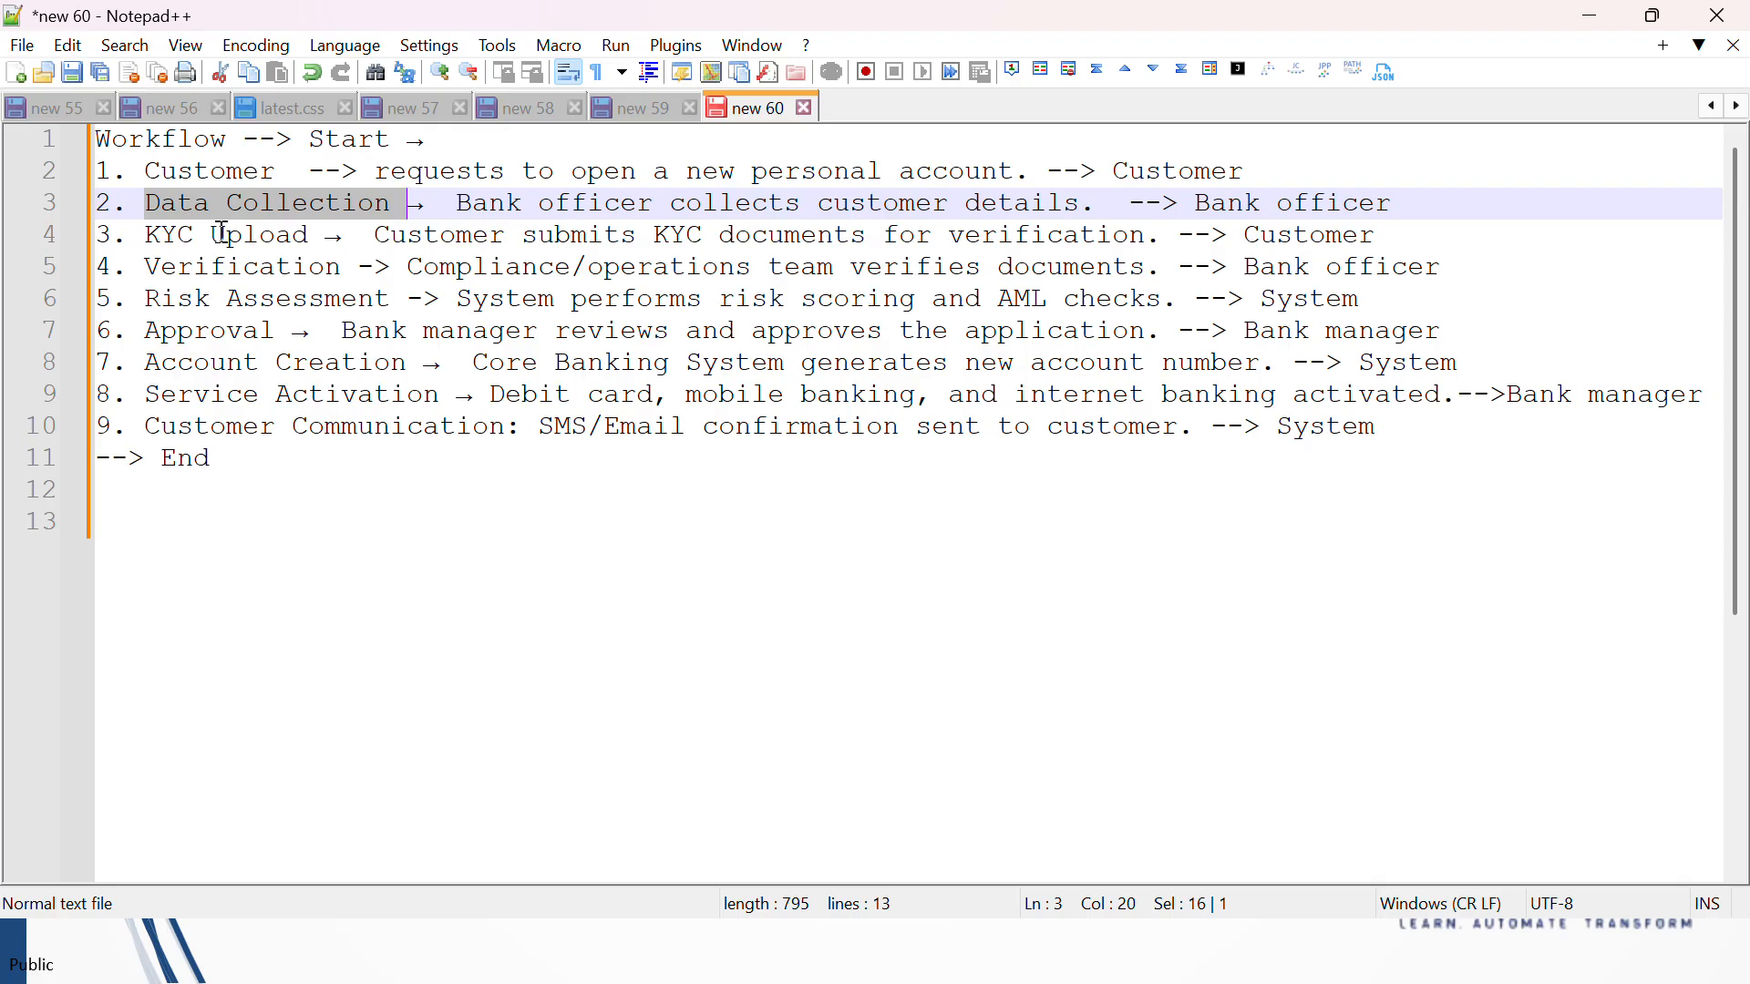
click(436, 203)
drag(455, 203, 658, 205)
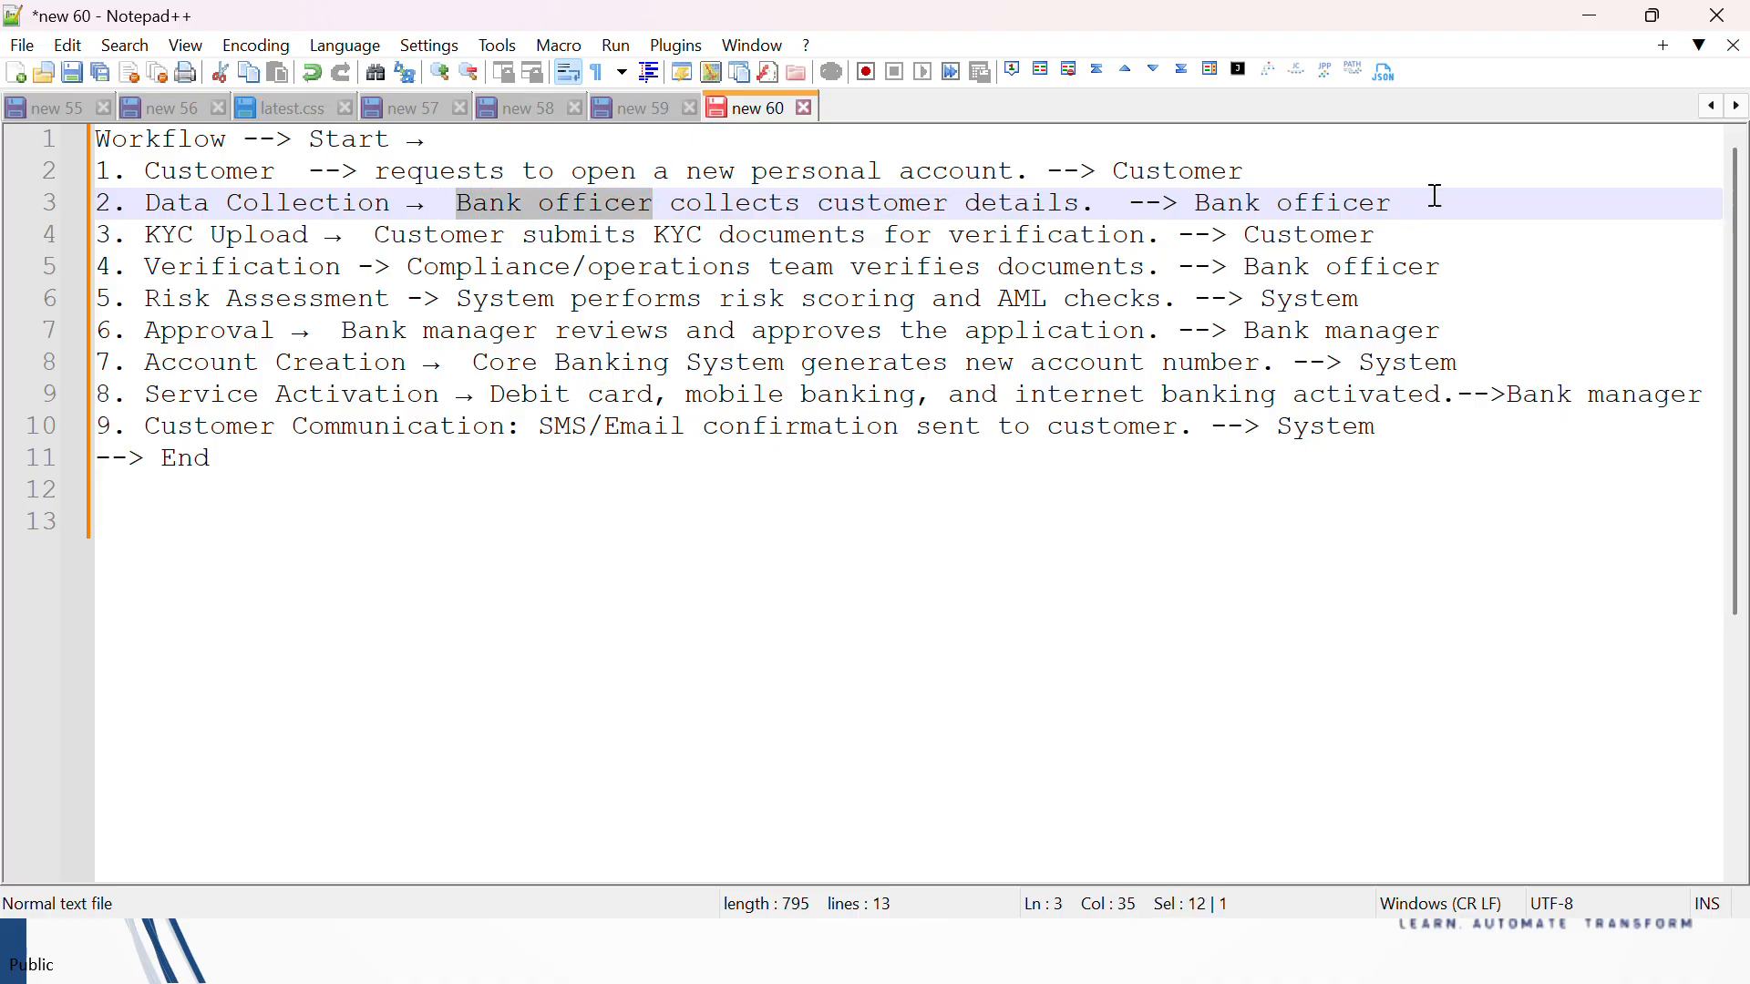
drag(1391, 203, 1188, 201)
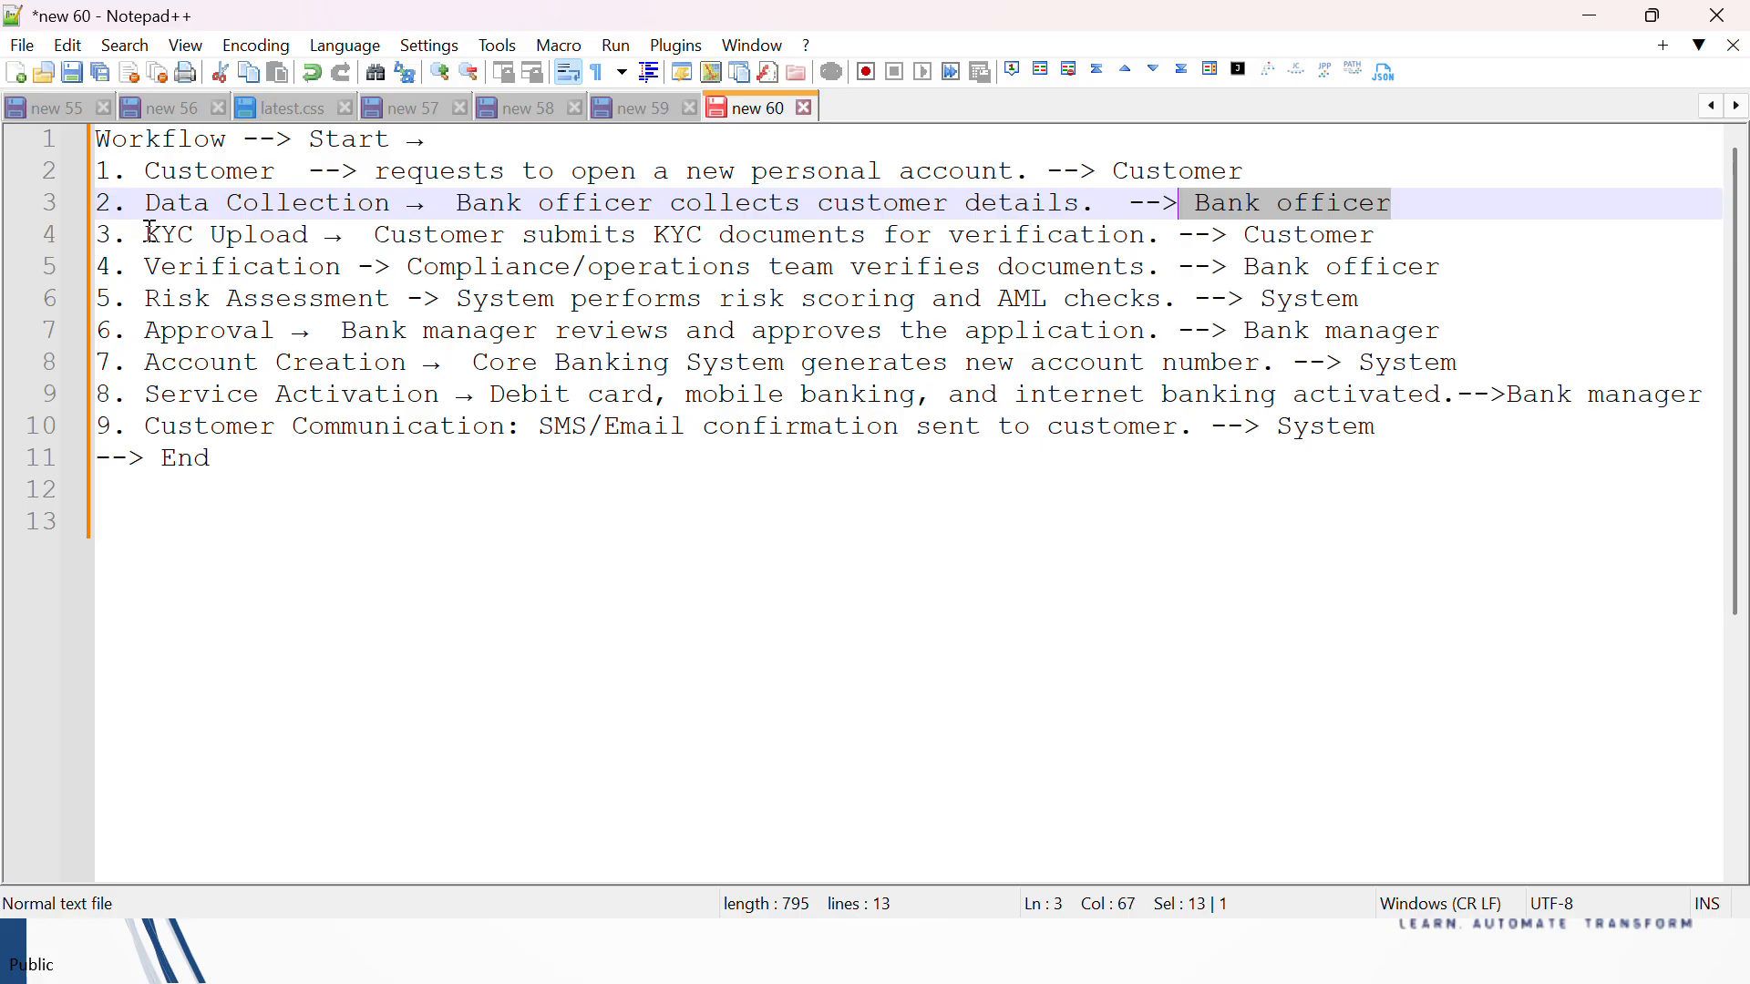
drag(145, 235, 313, 235)
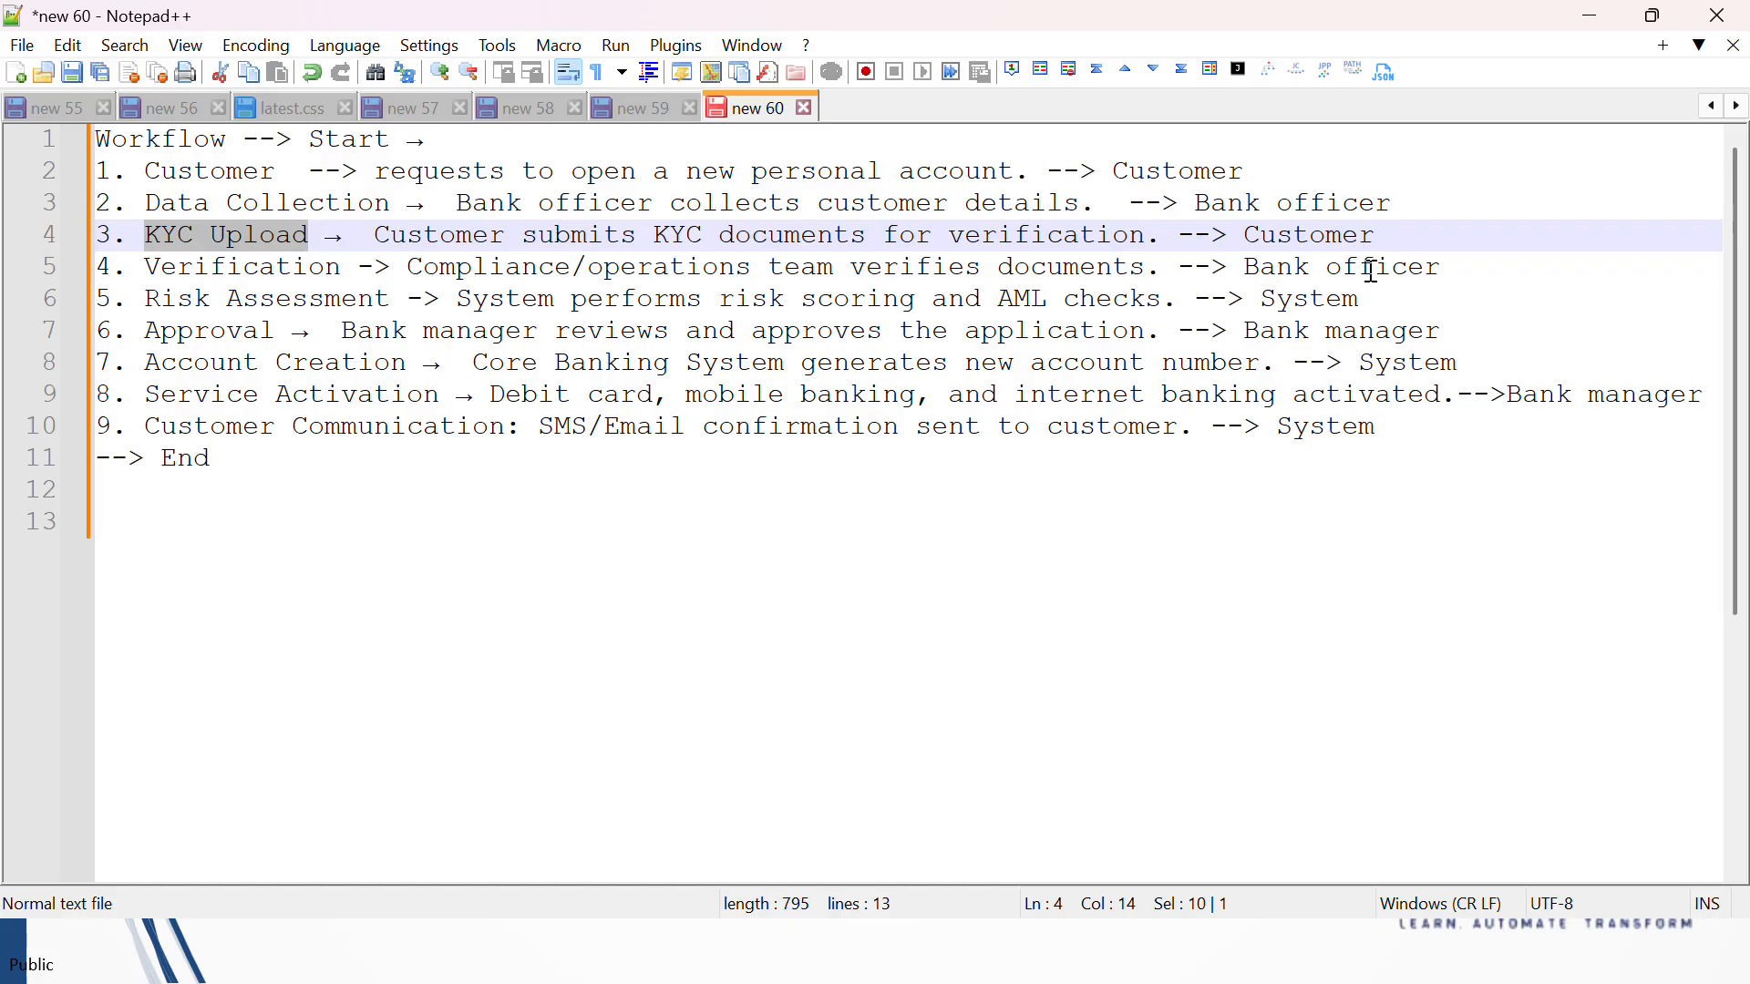
double_click(1310, 233)
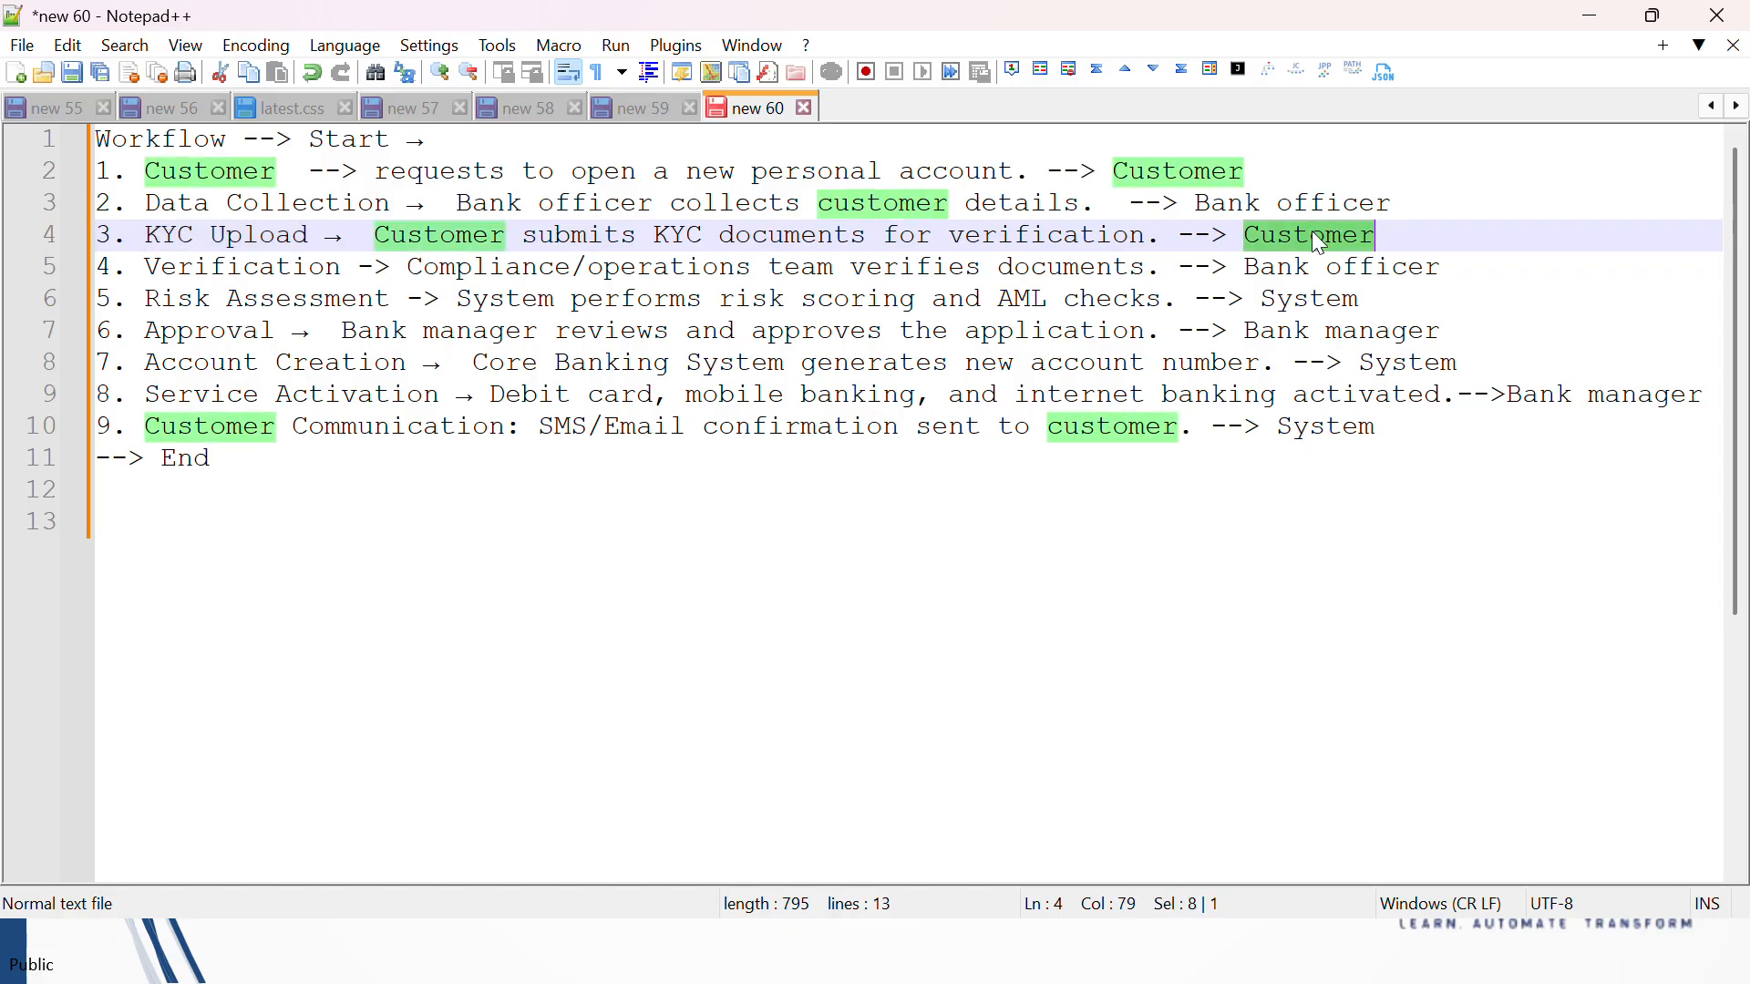
drag(145, 235, 343, 235)
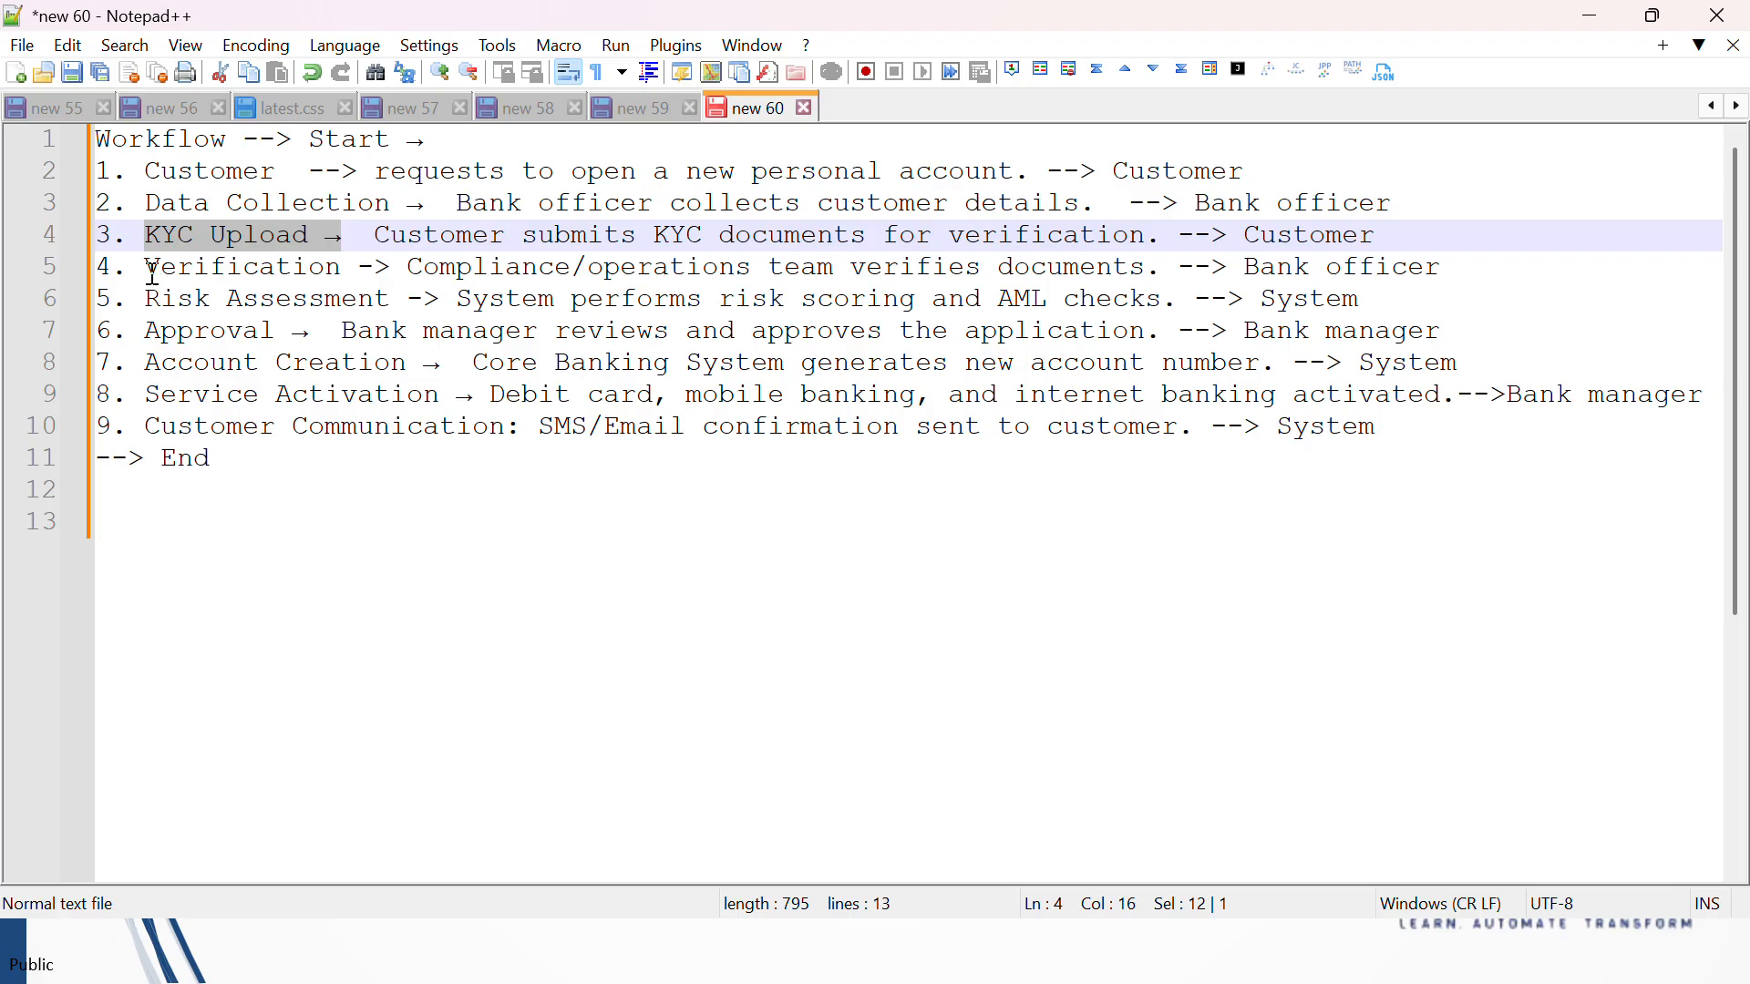
drag(149, 270, 347, 270)
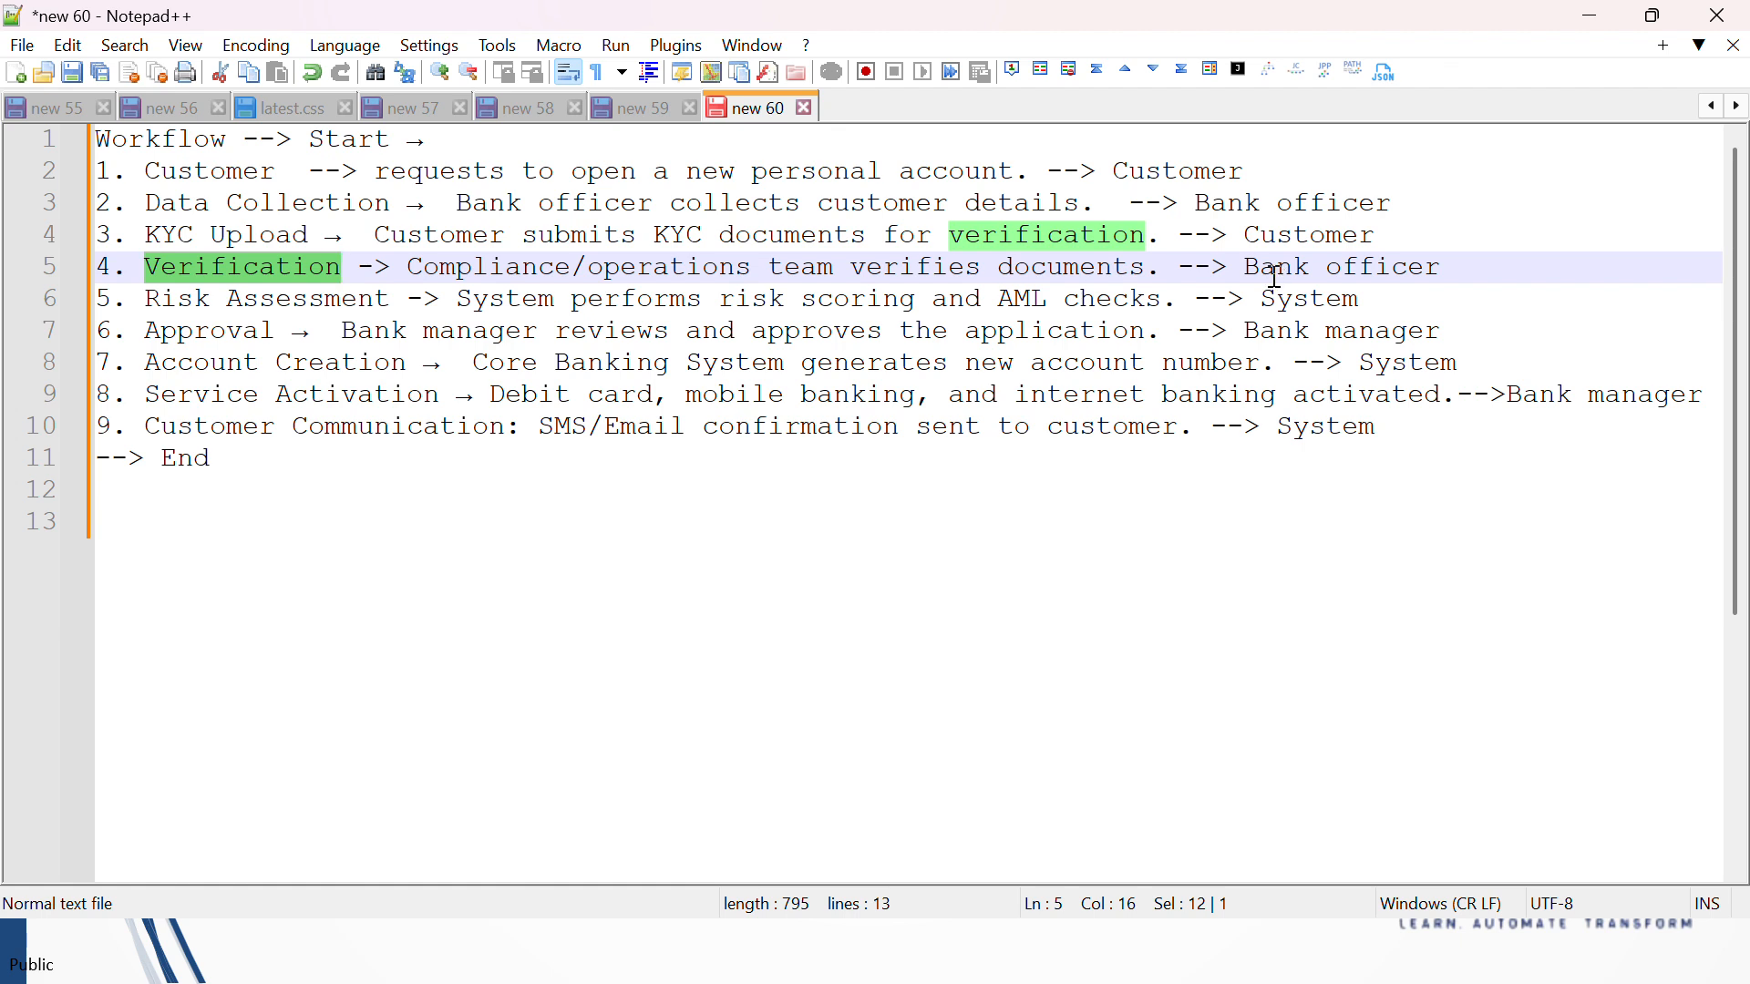
drag(1245, 267, 1409, 272)
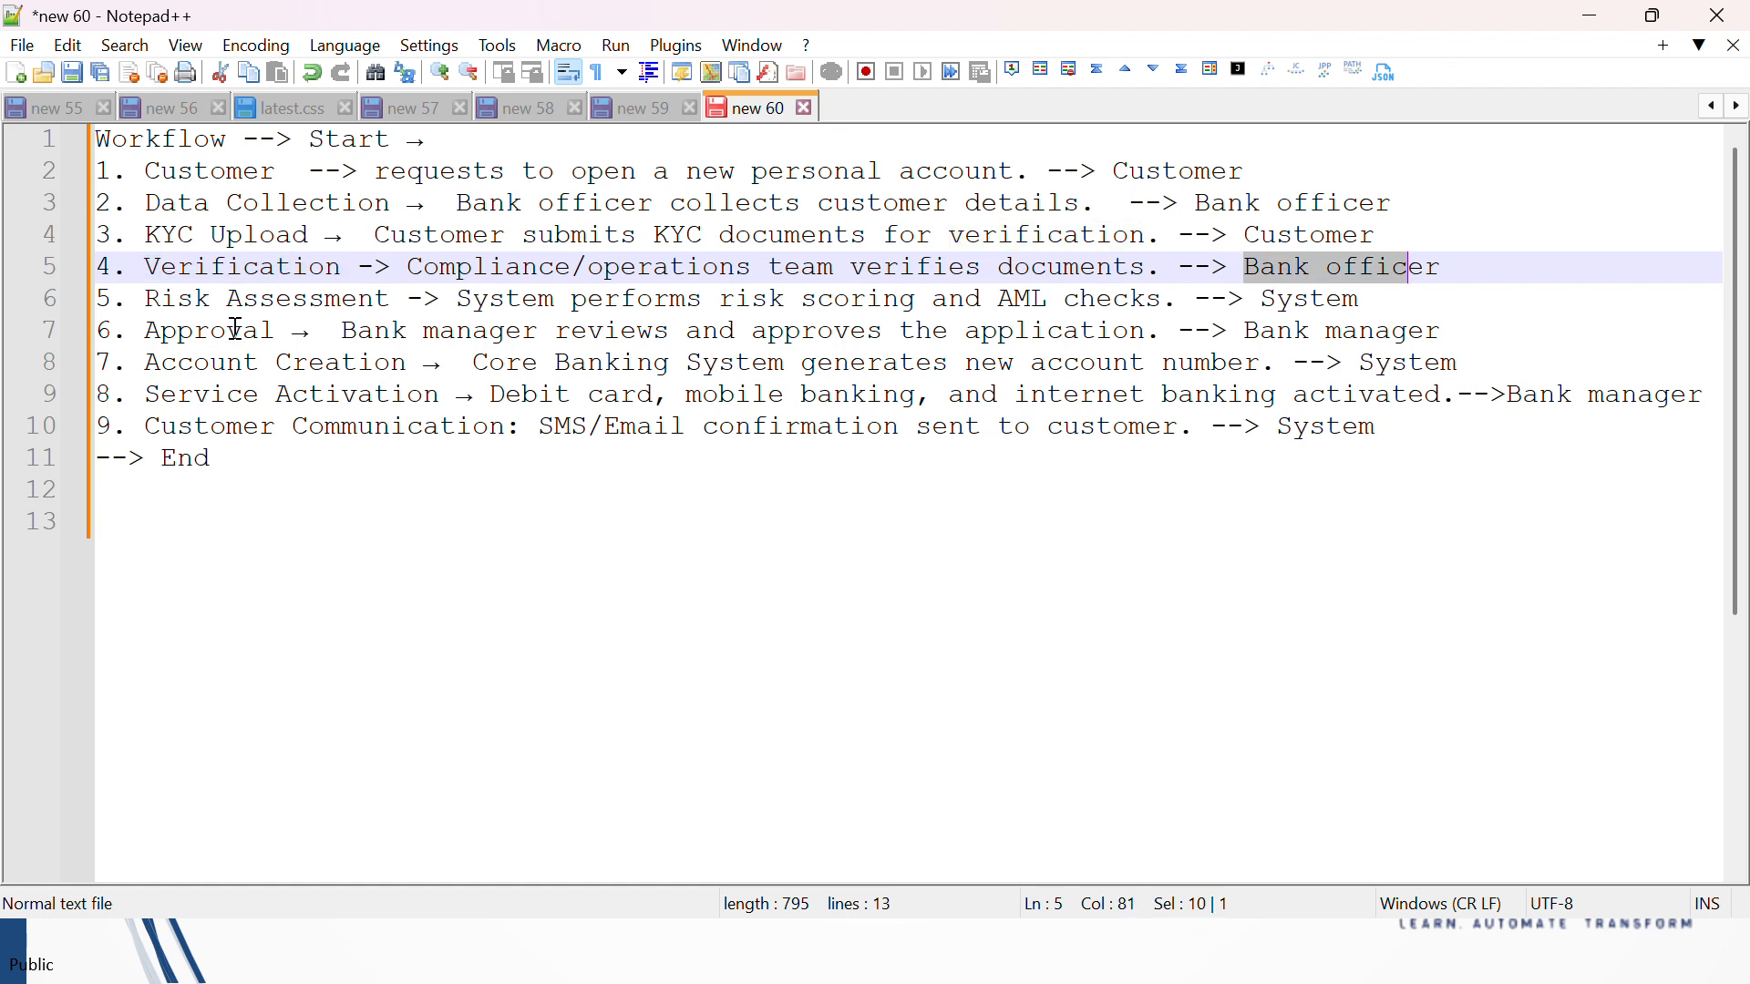
Step: Review workflow steps 5 to 9 in the notes, from risk assessment through customer communication to the end
drag(148, 301, 423, 316)
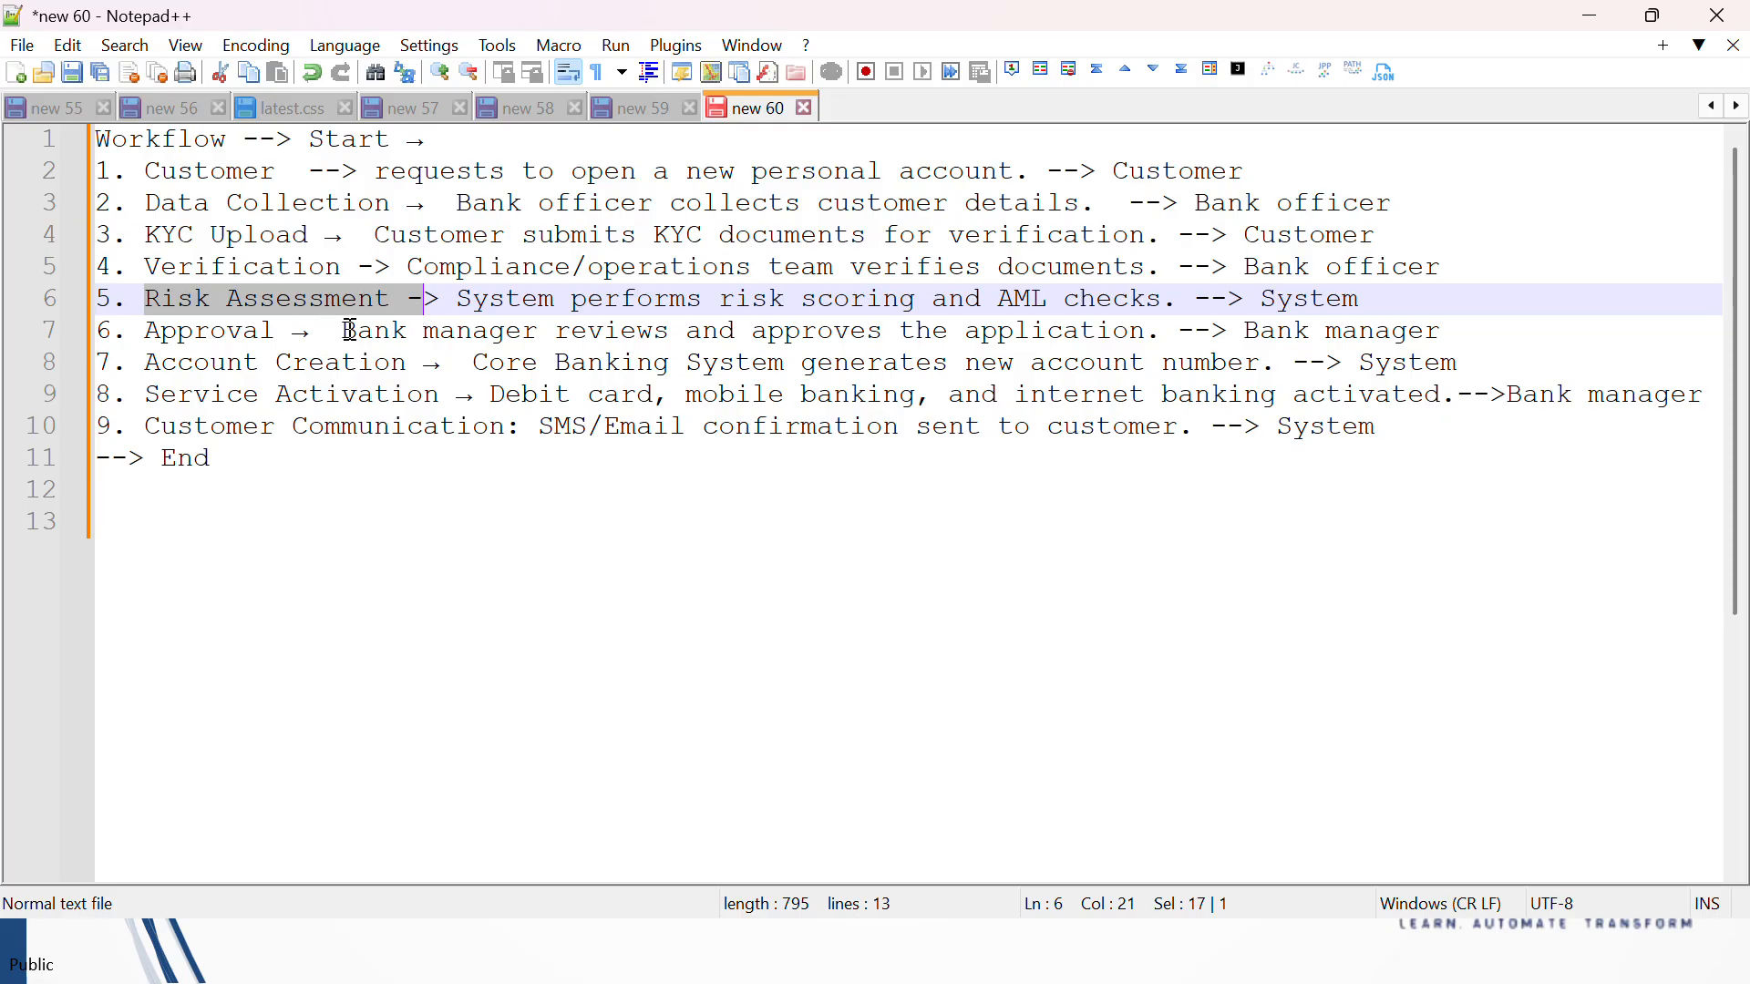
click(209, 334)
double_click(209, 334)
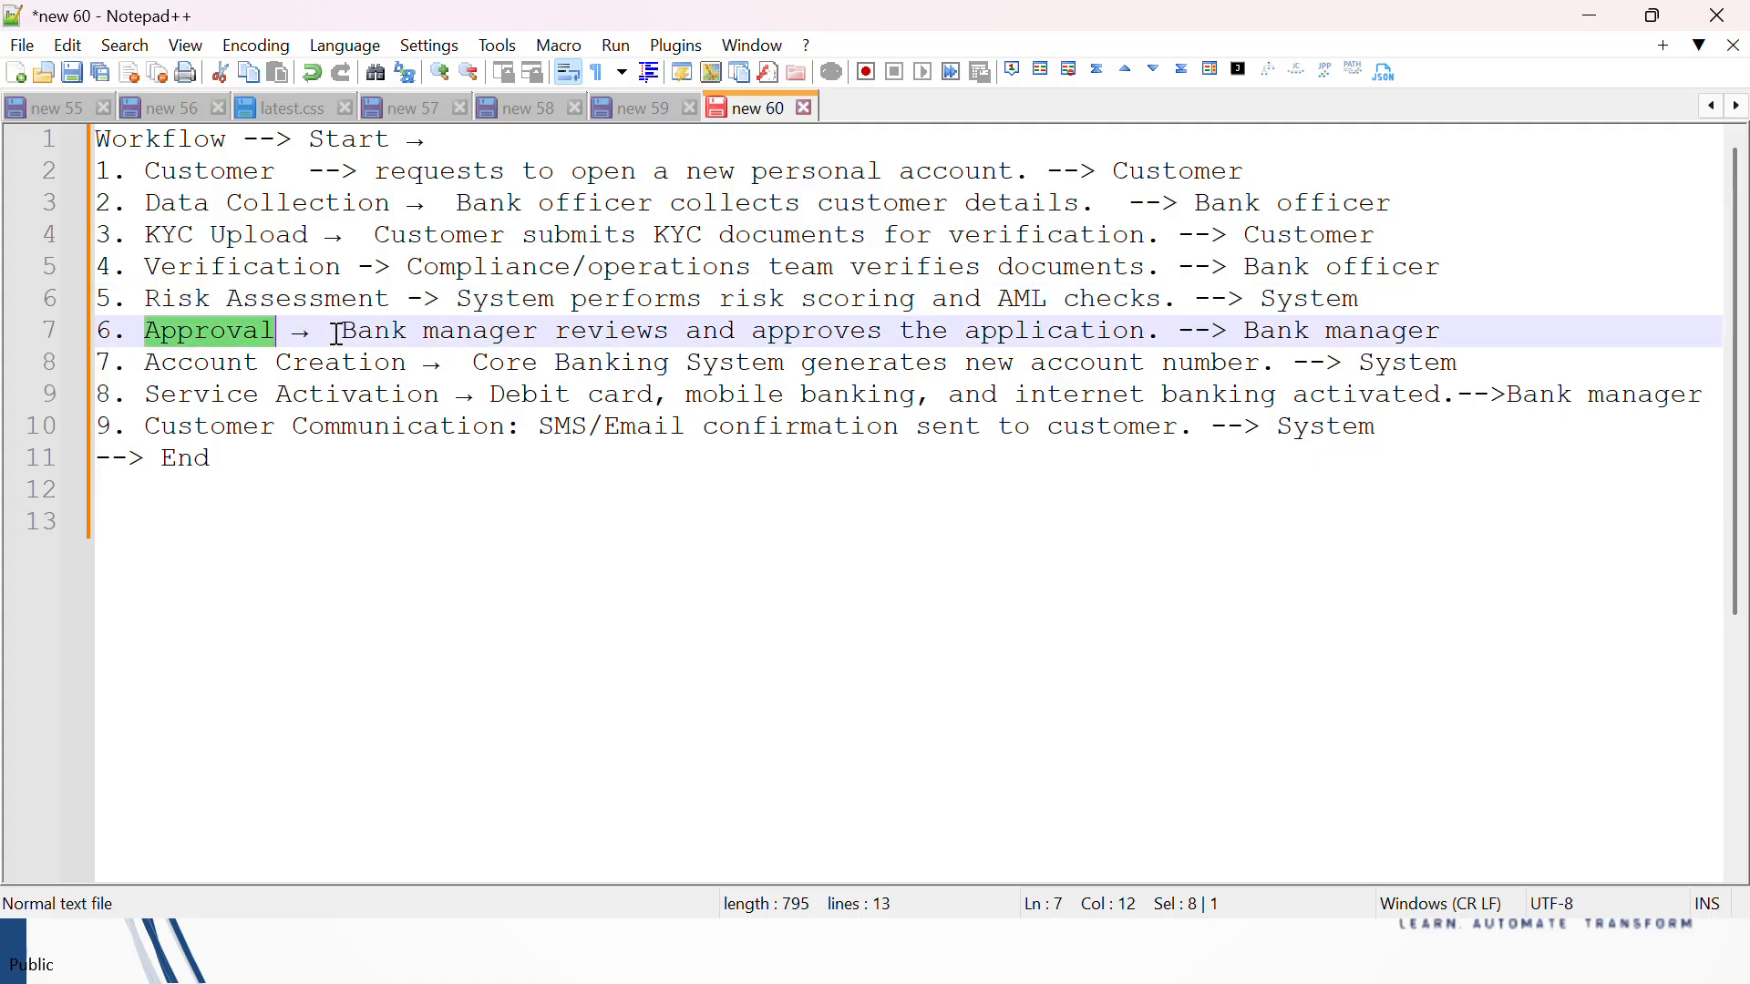
drag(339, 334, 545, 328)
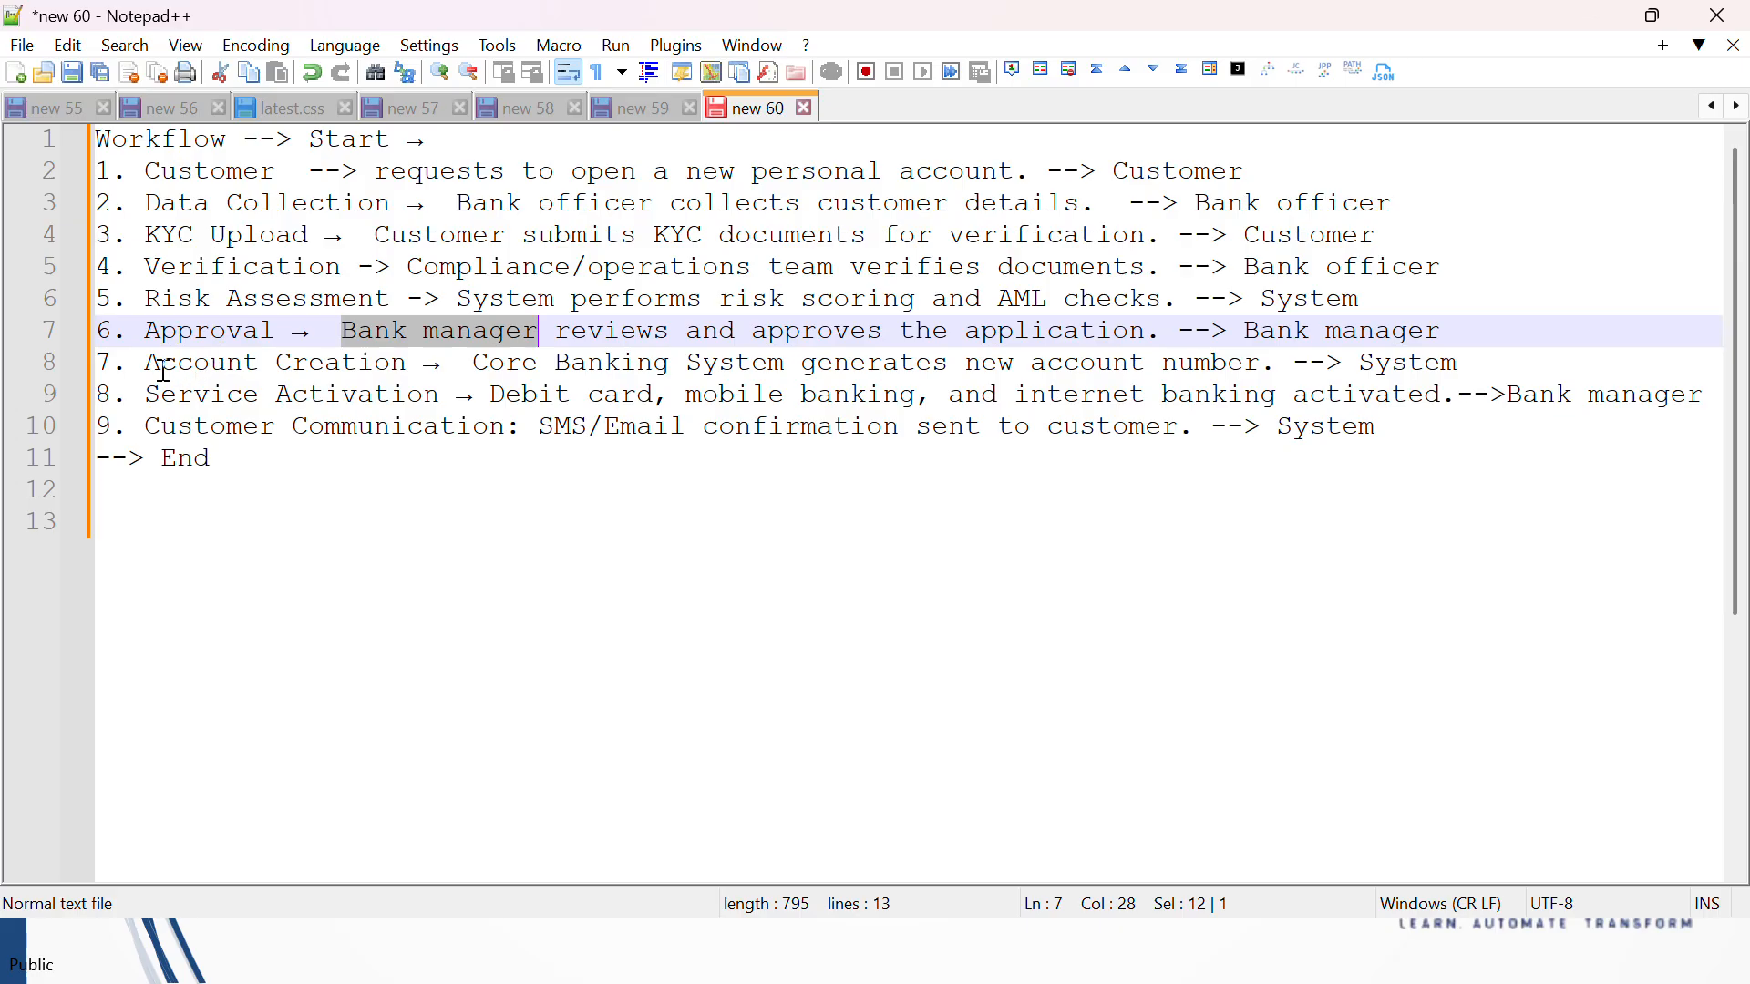
drag(145, 364, 412, 369)
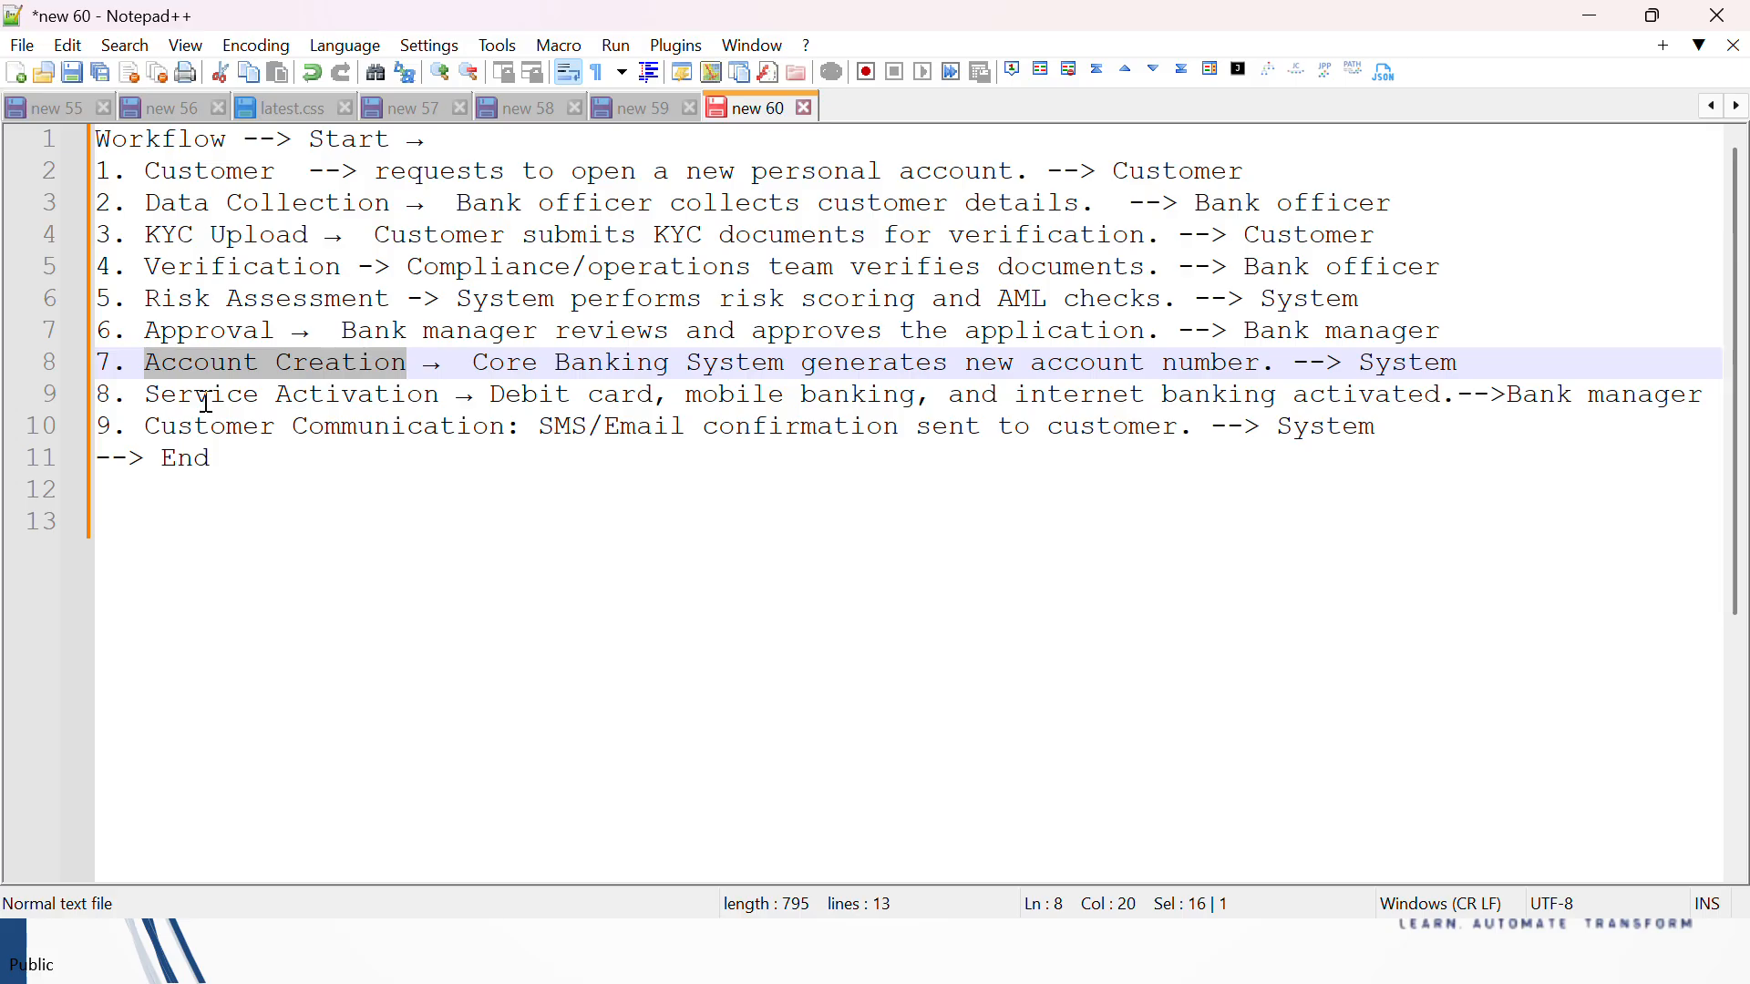
drag(491, 395, 701, 393)
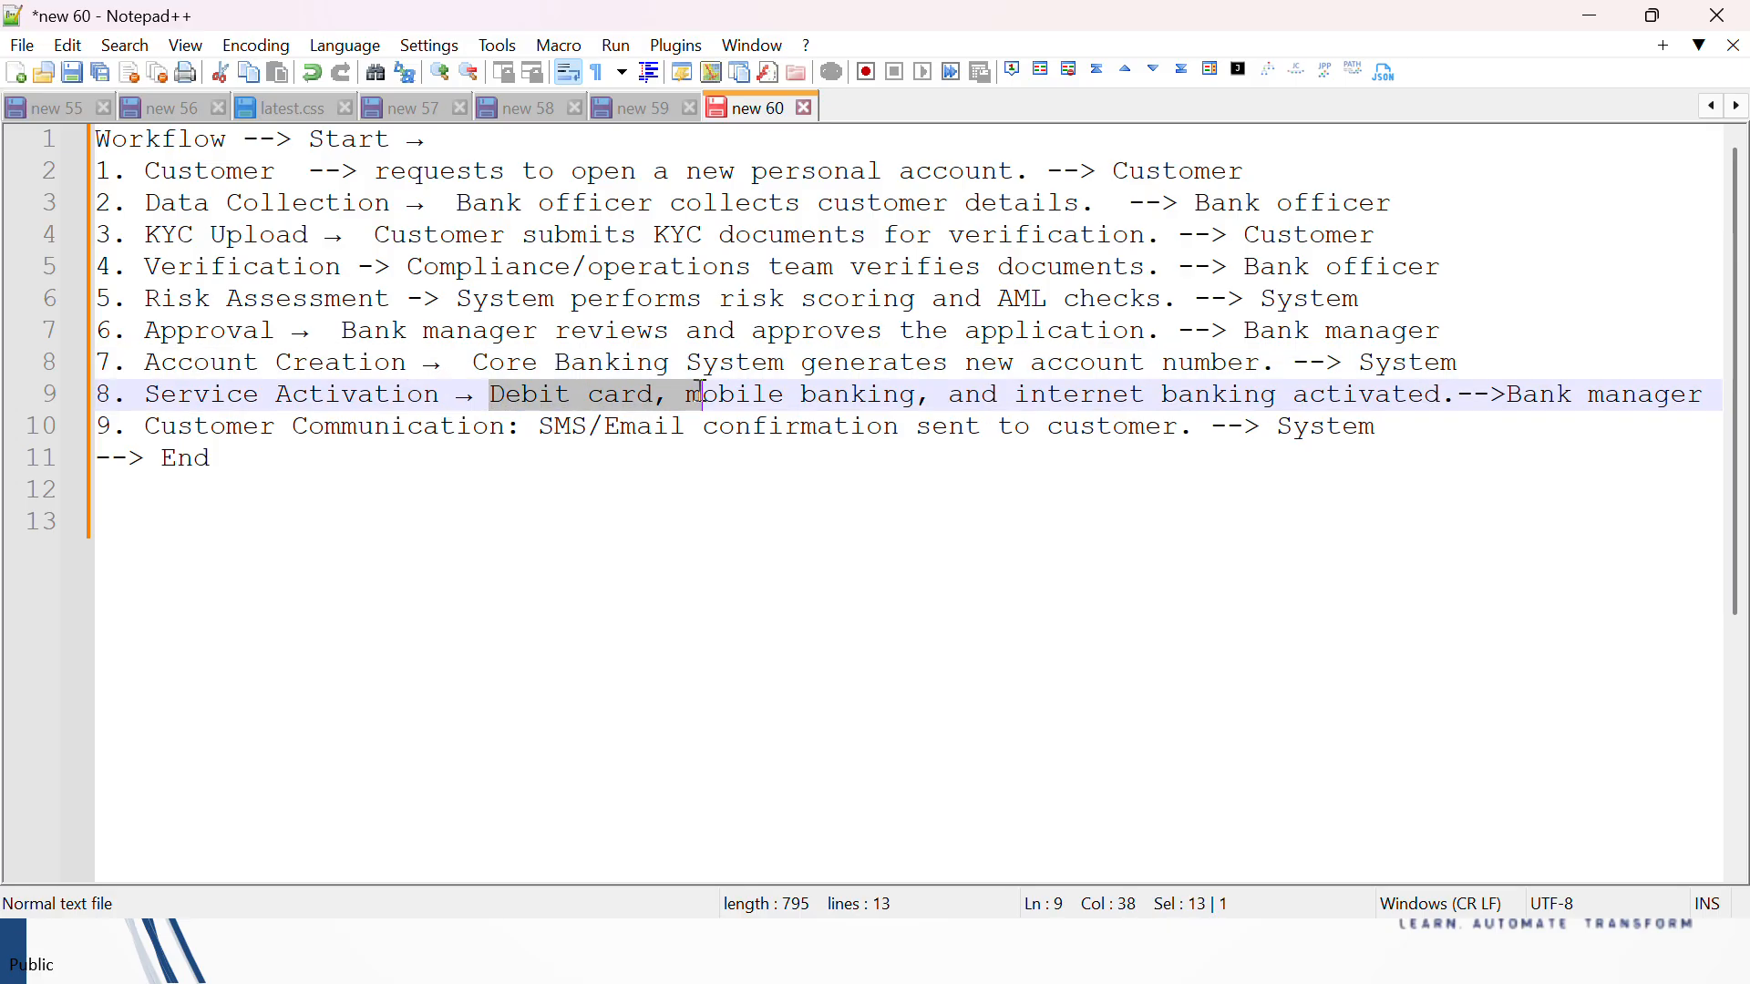
drag(930, 395, 687, 394)
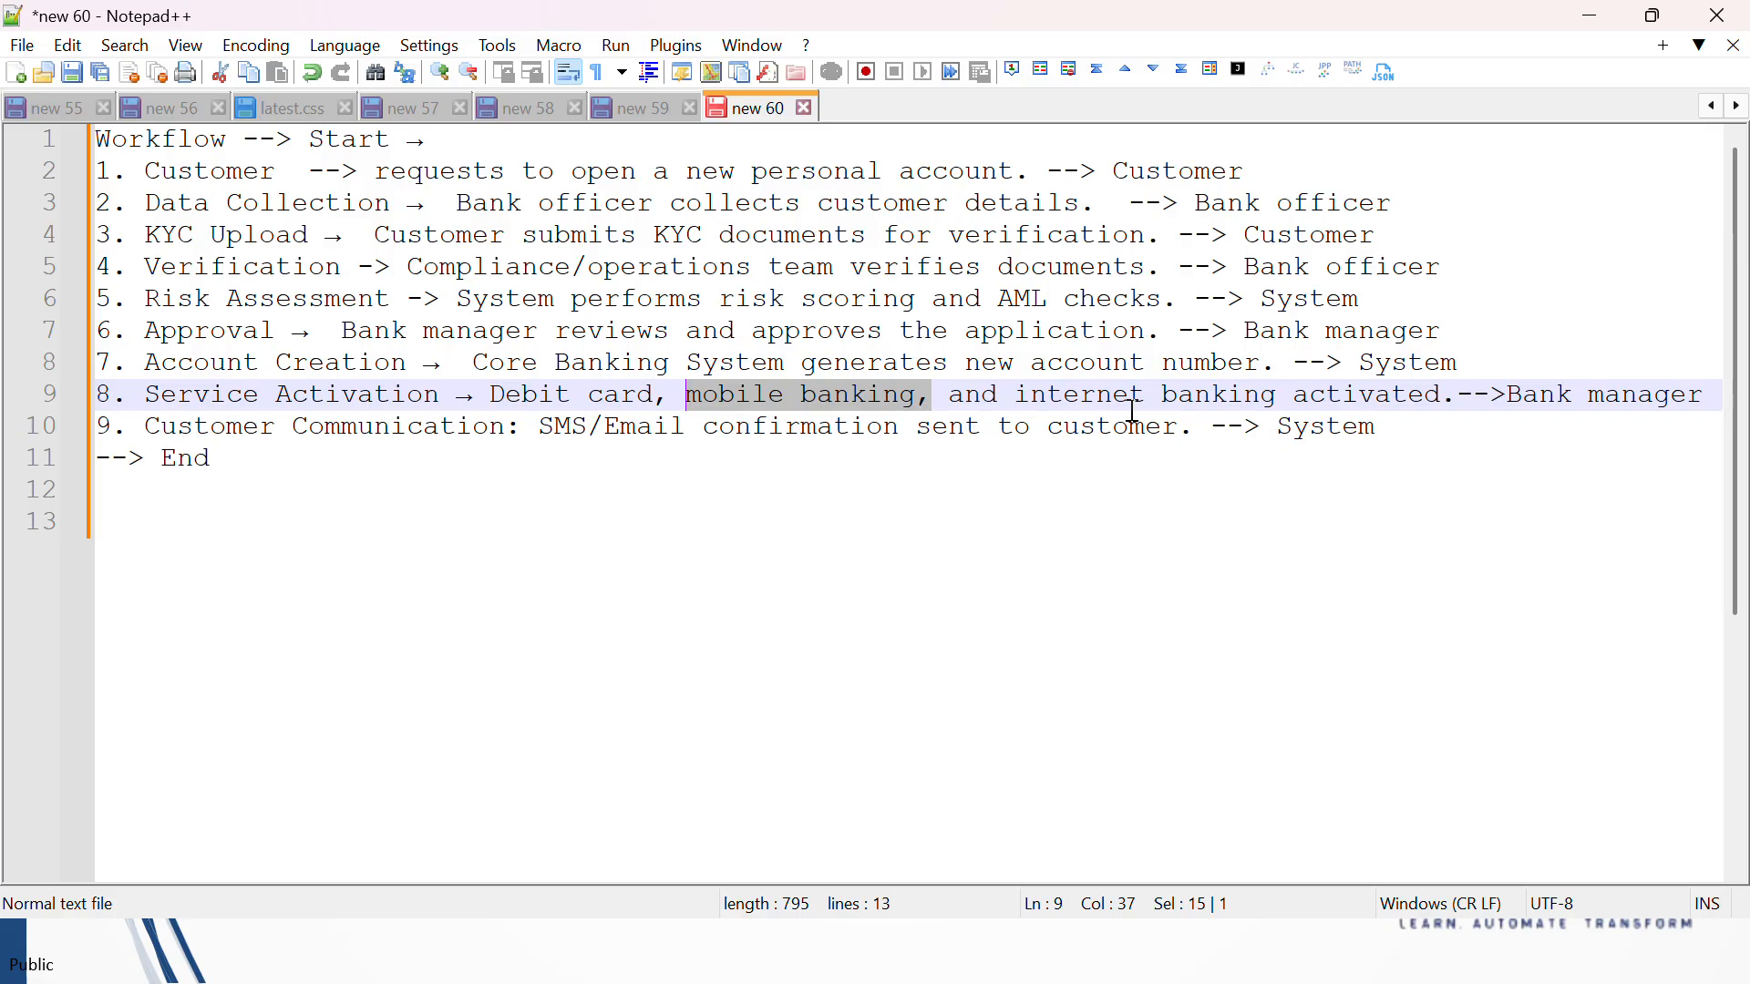
click(1465, 395)
drag(1464, 396, 1392, 395)
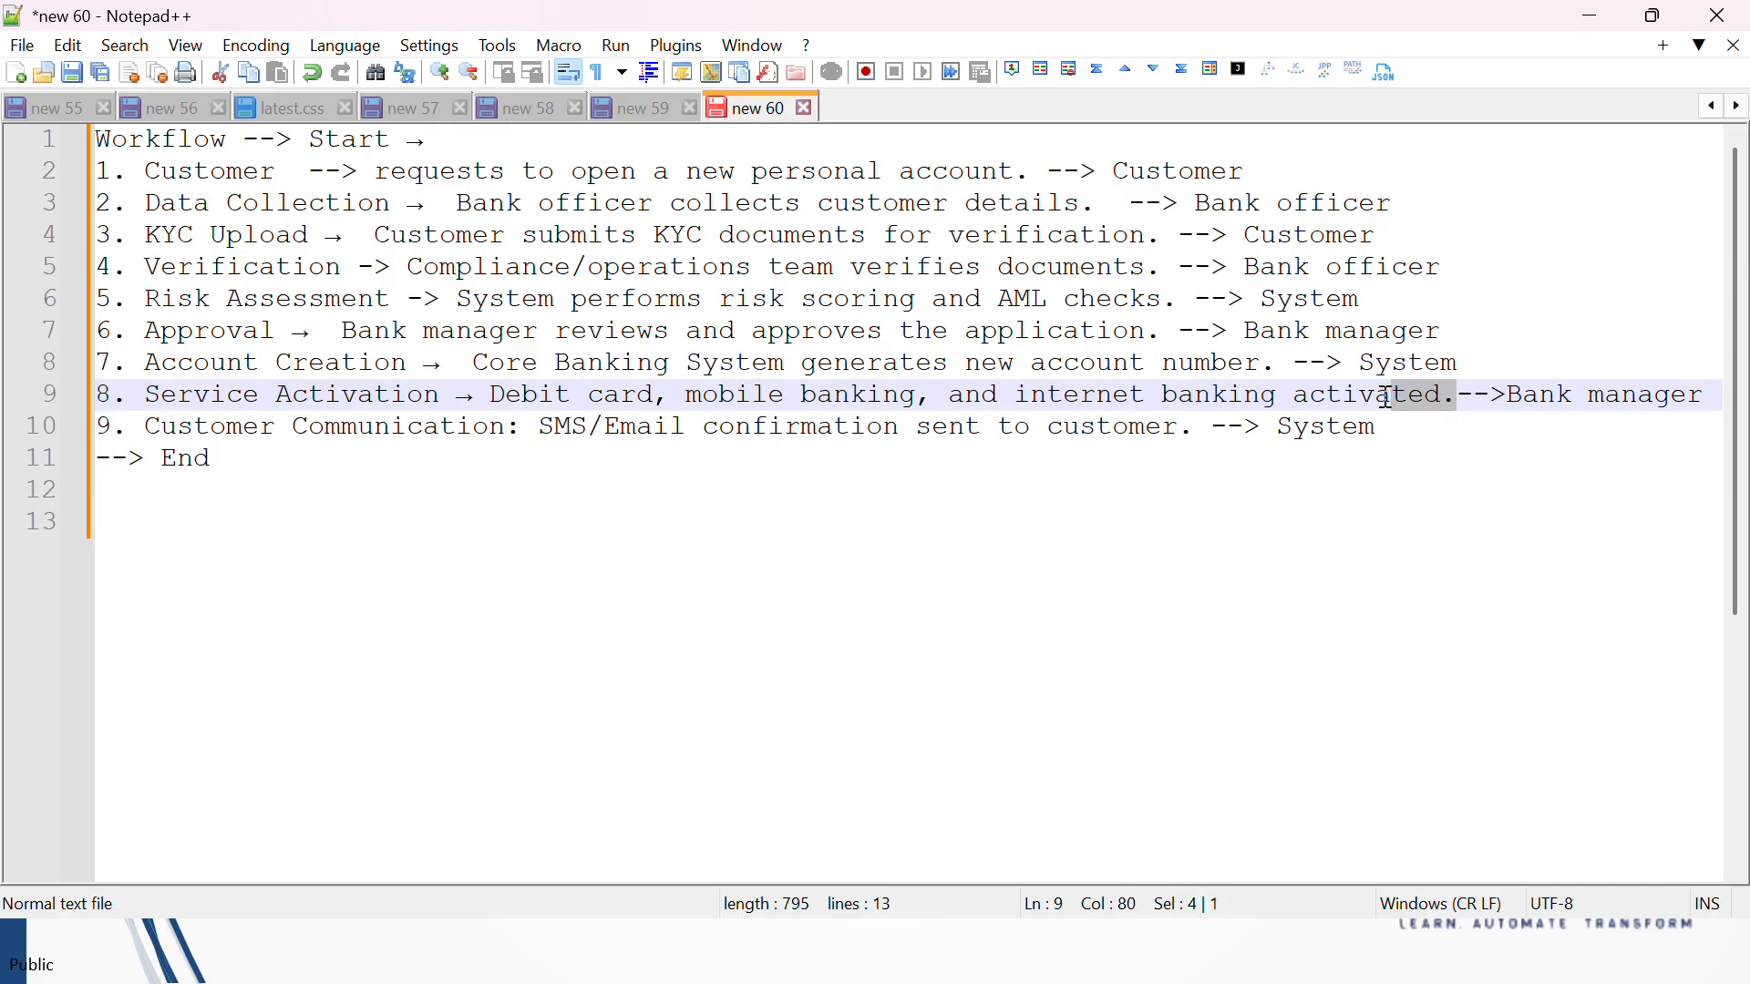
drag(141, 434, 519, 430)
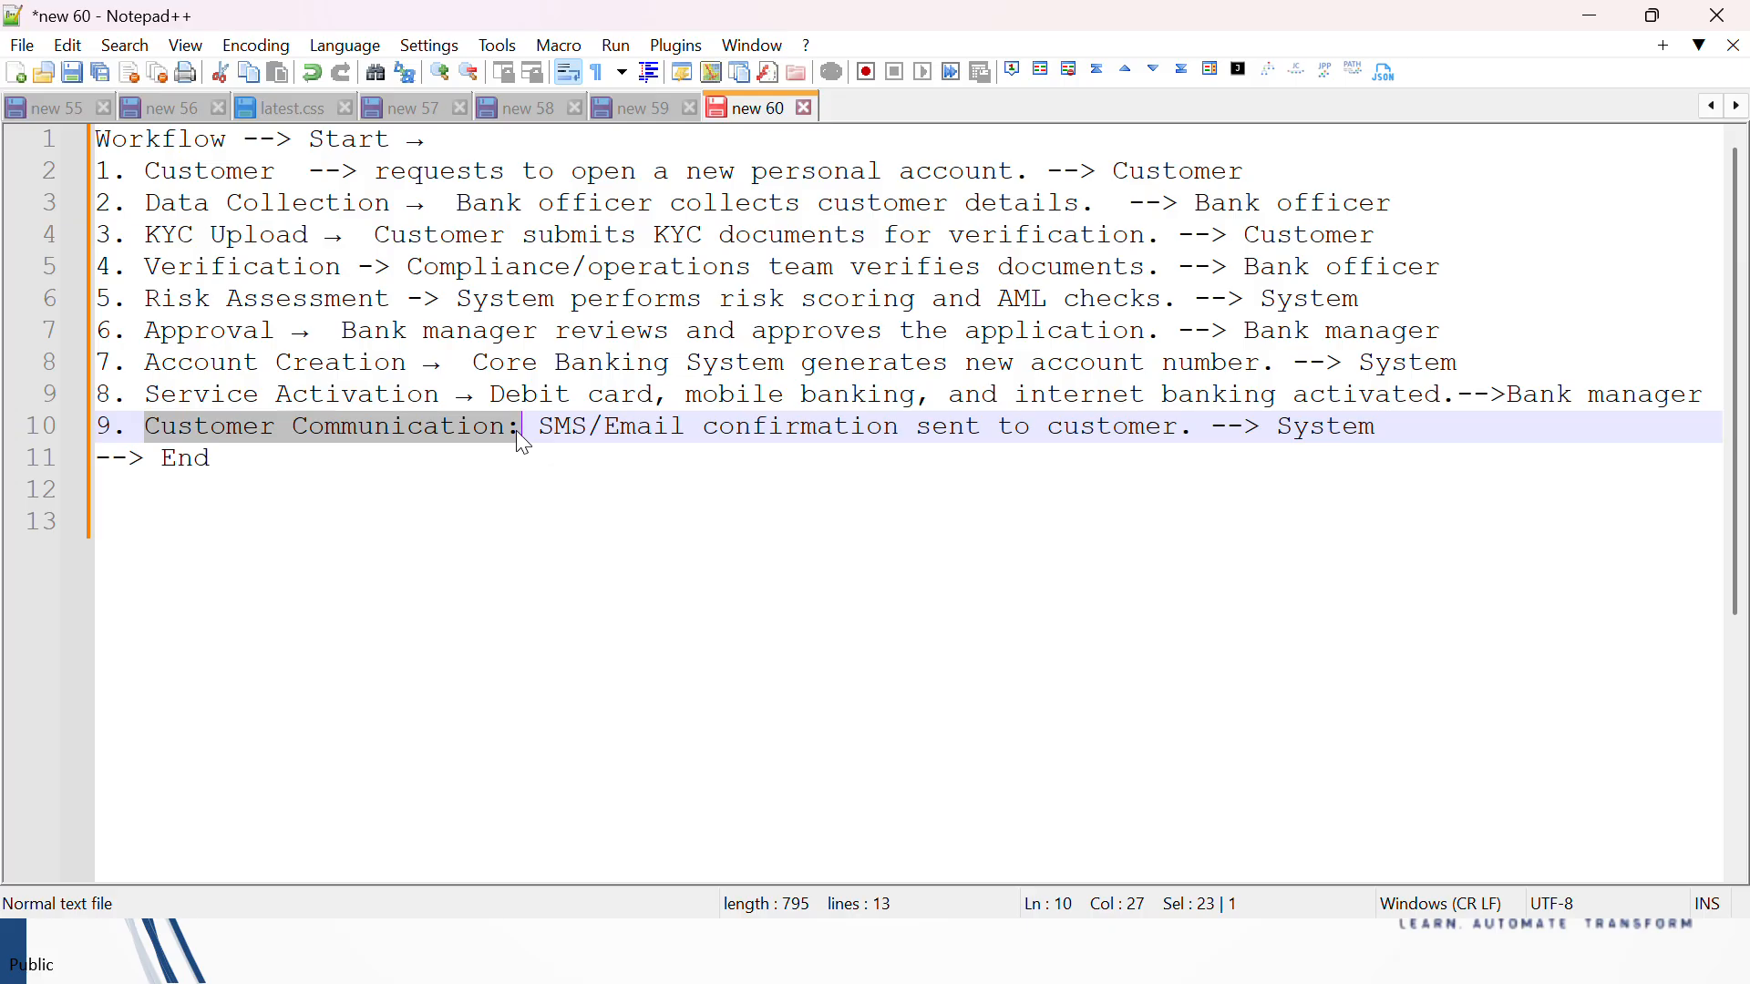
click(263, 455)
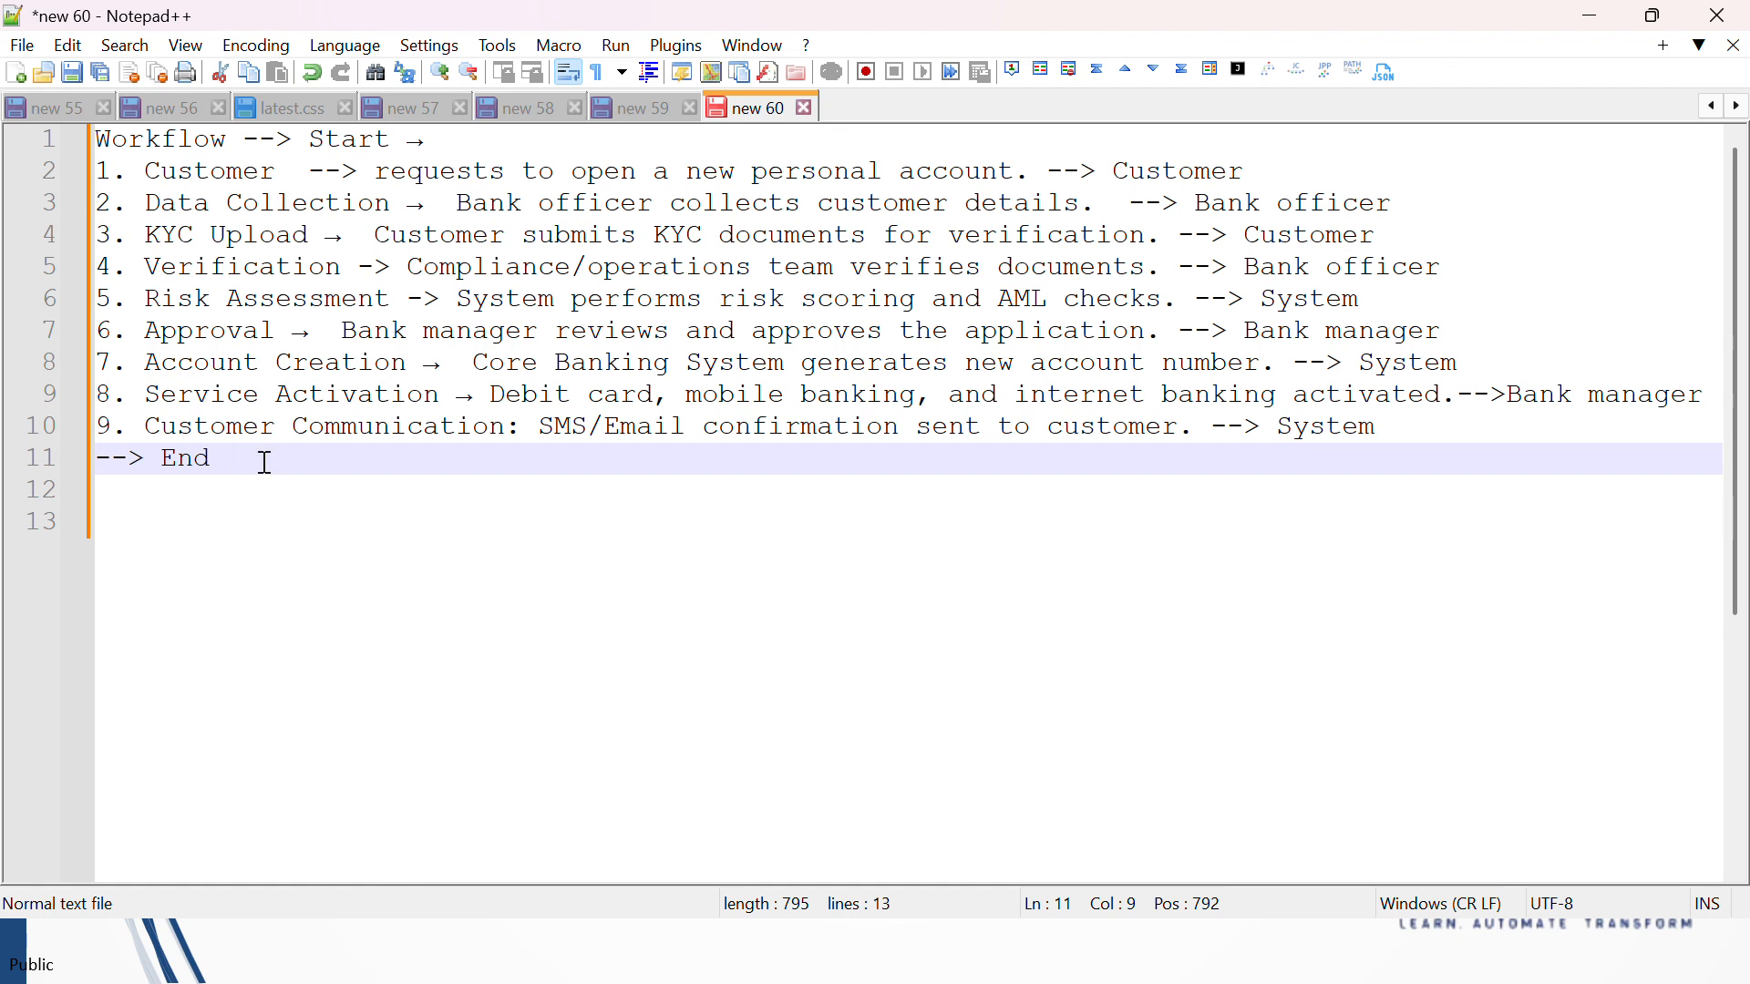
Step: Recheck the whole account opening workflow in the notes, comparing the customer, bank officer, system and bank manager responsibilities
click(187, 176)
double_click(187, 176)
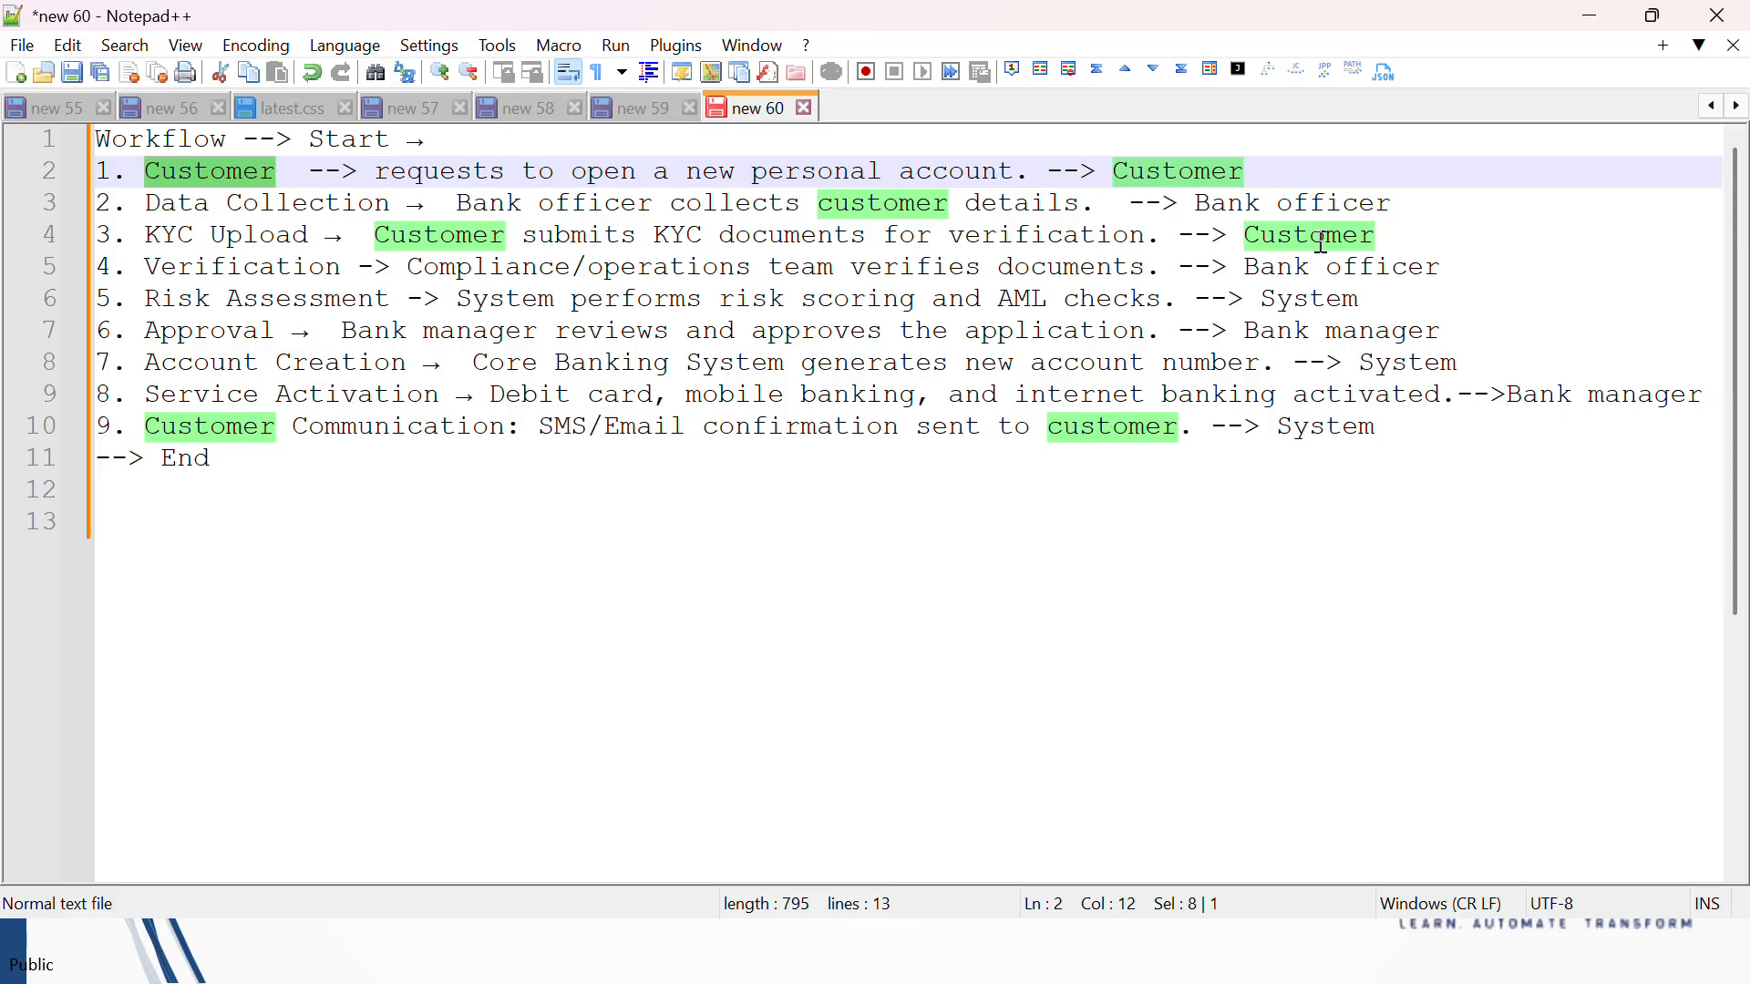
click(1374, 235)
click(1201, 205)
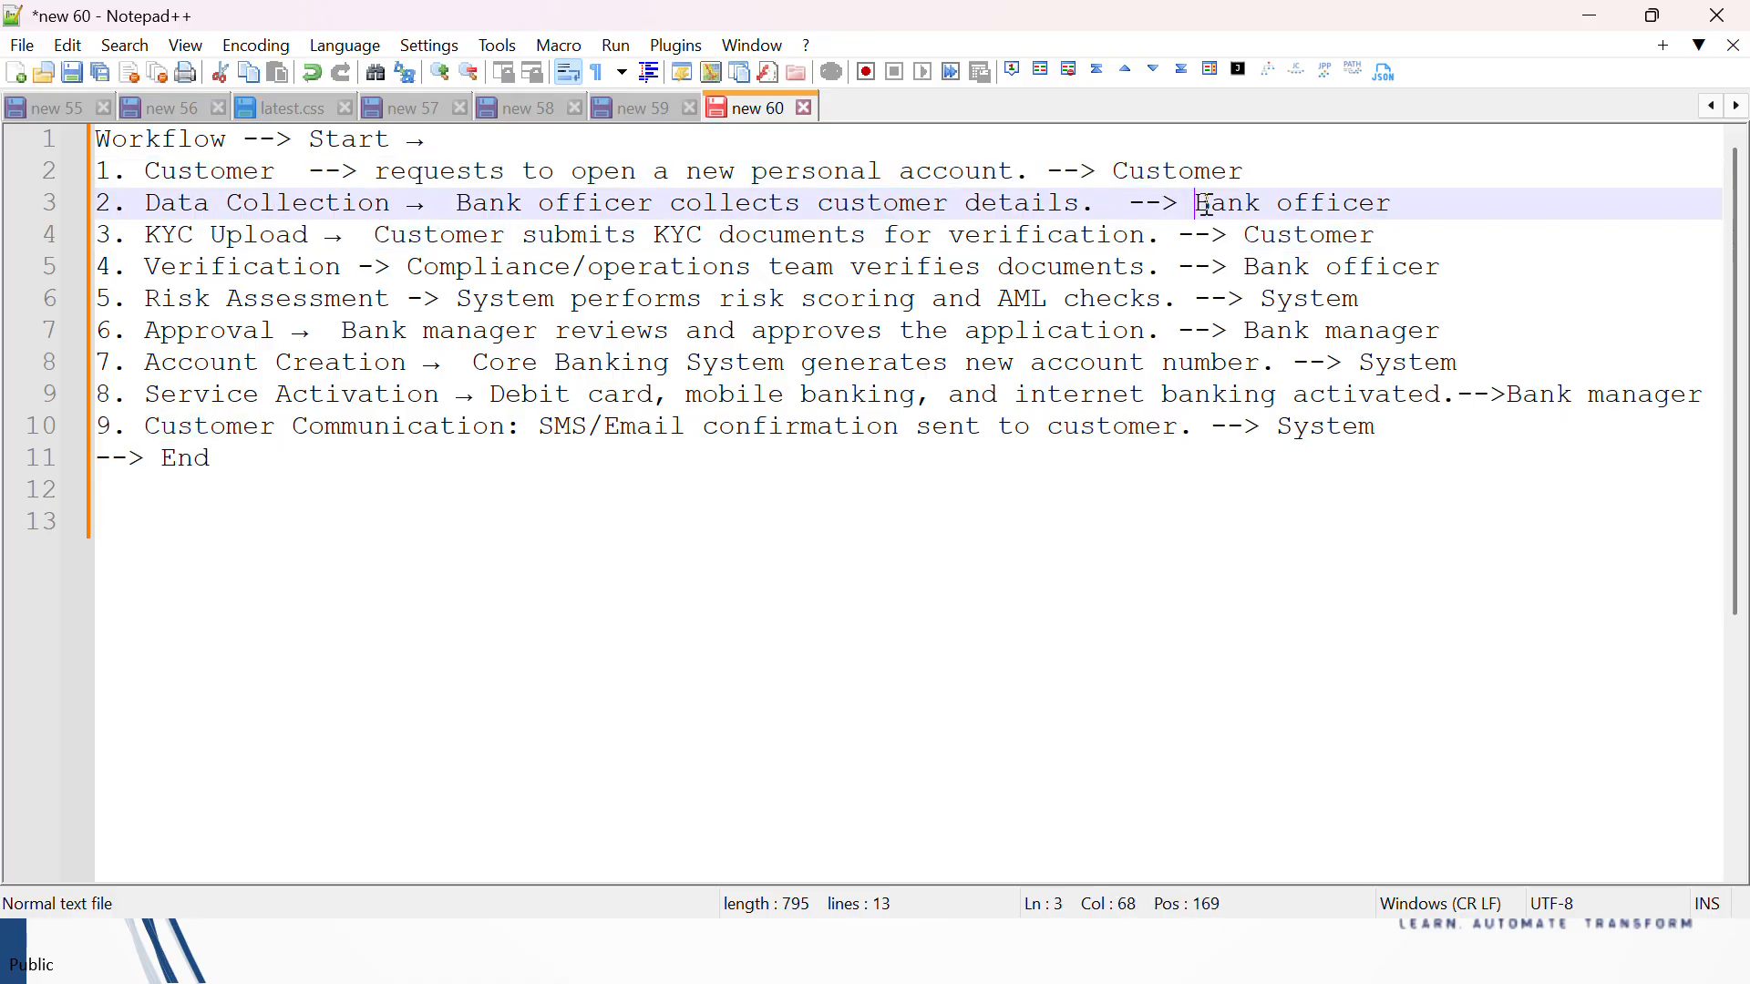
drag(1206, 204, 1380, 236)
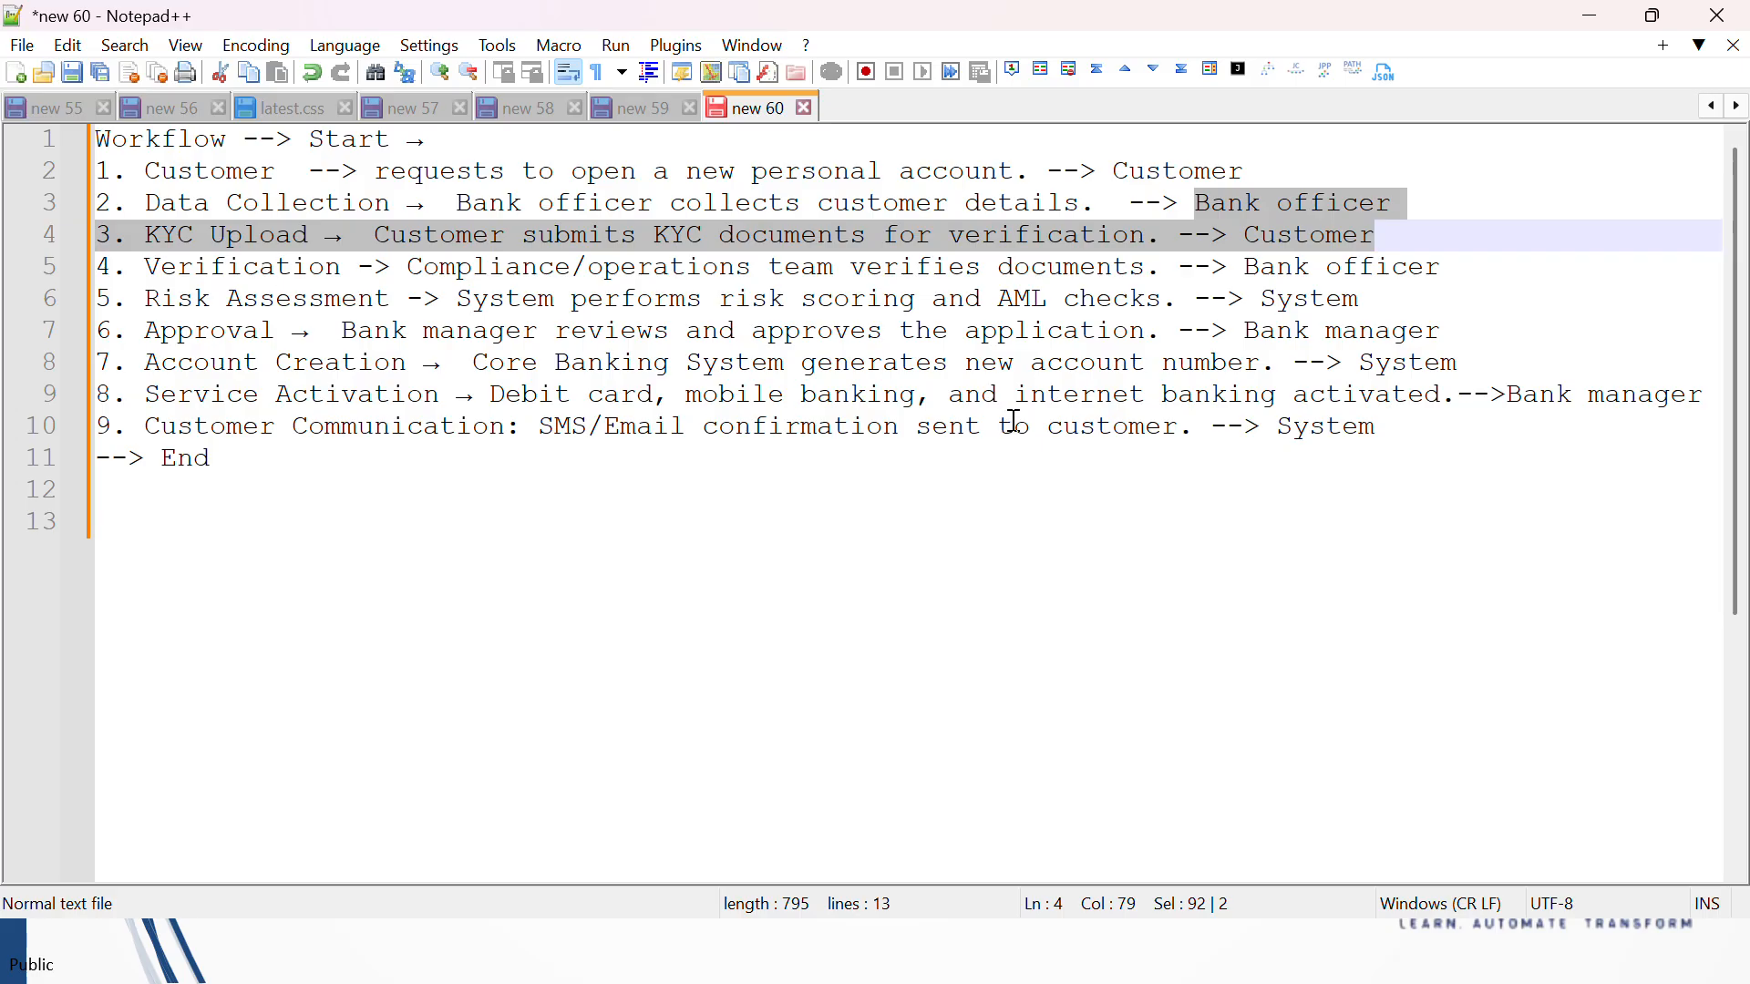
drag(143, 299, 412, 312)
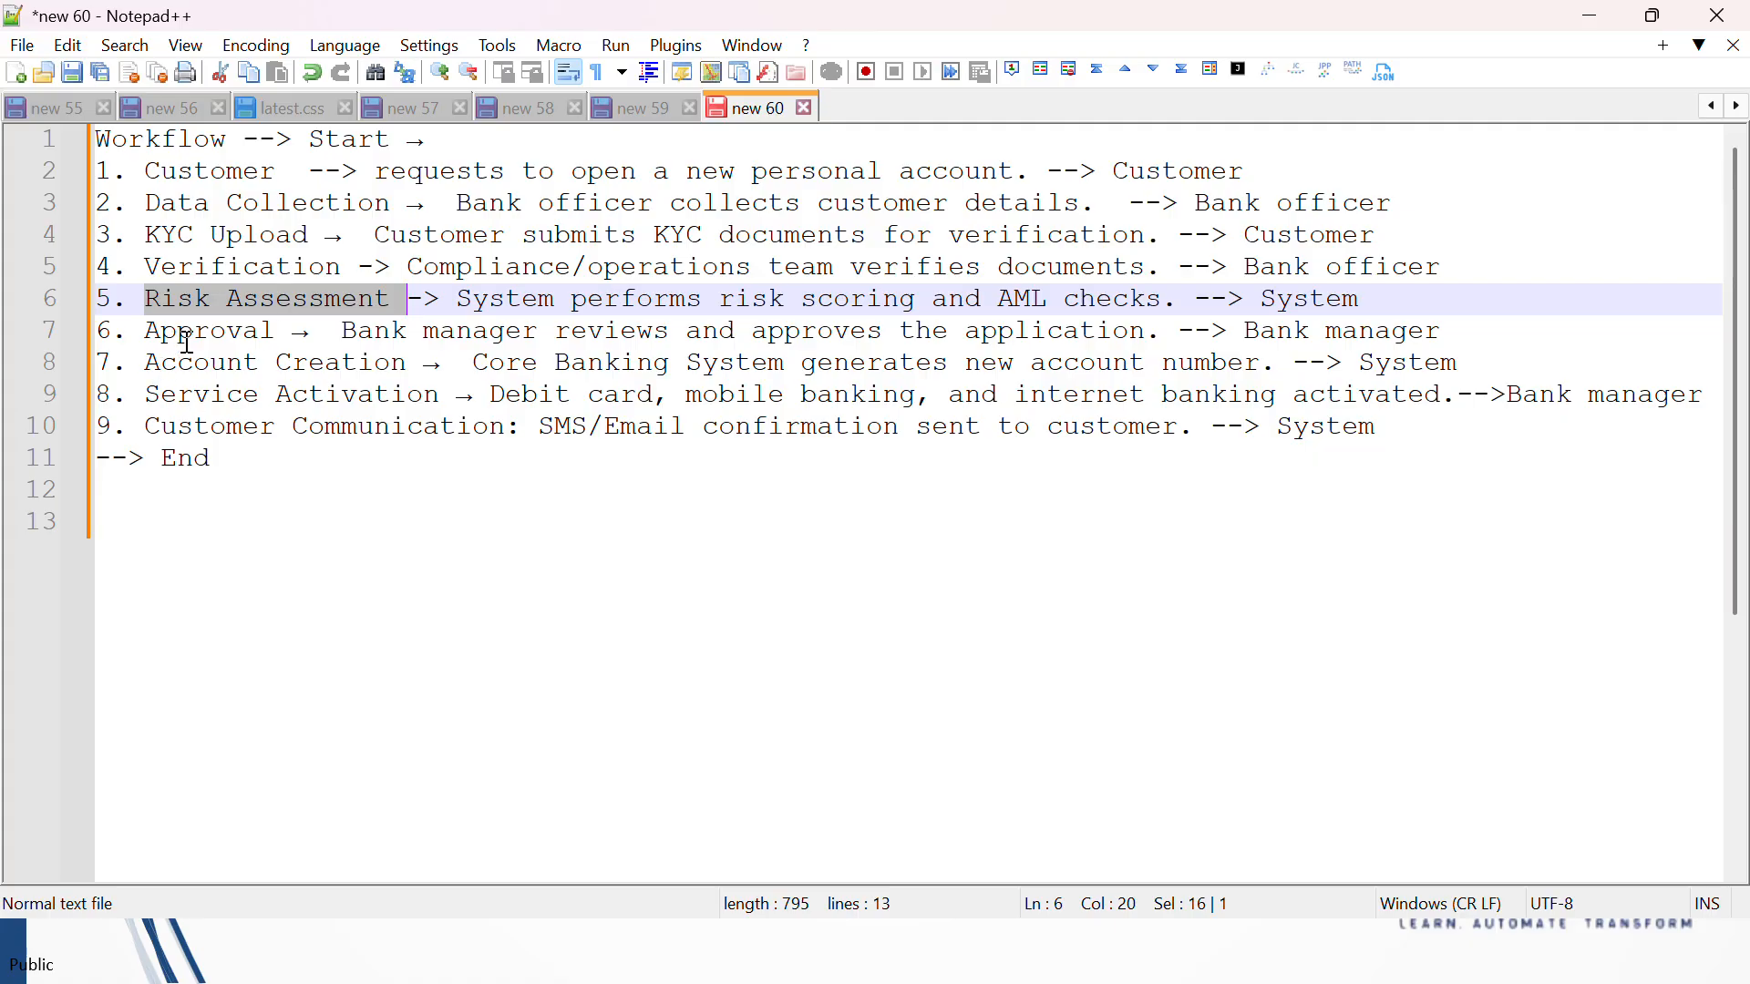
drag(342, 332, 496, 348)
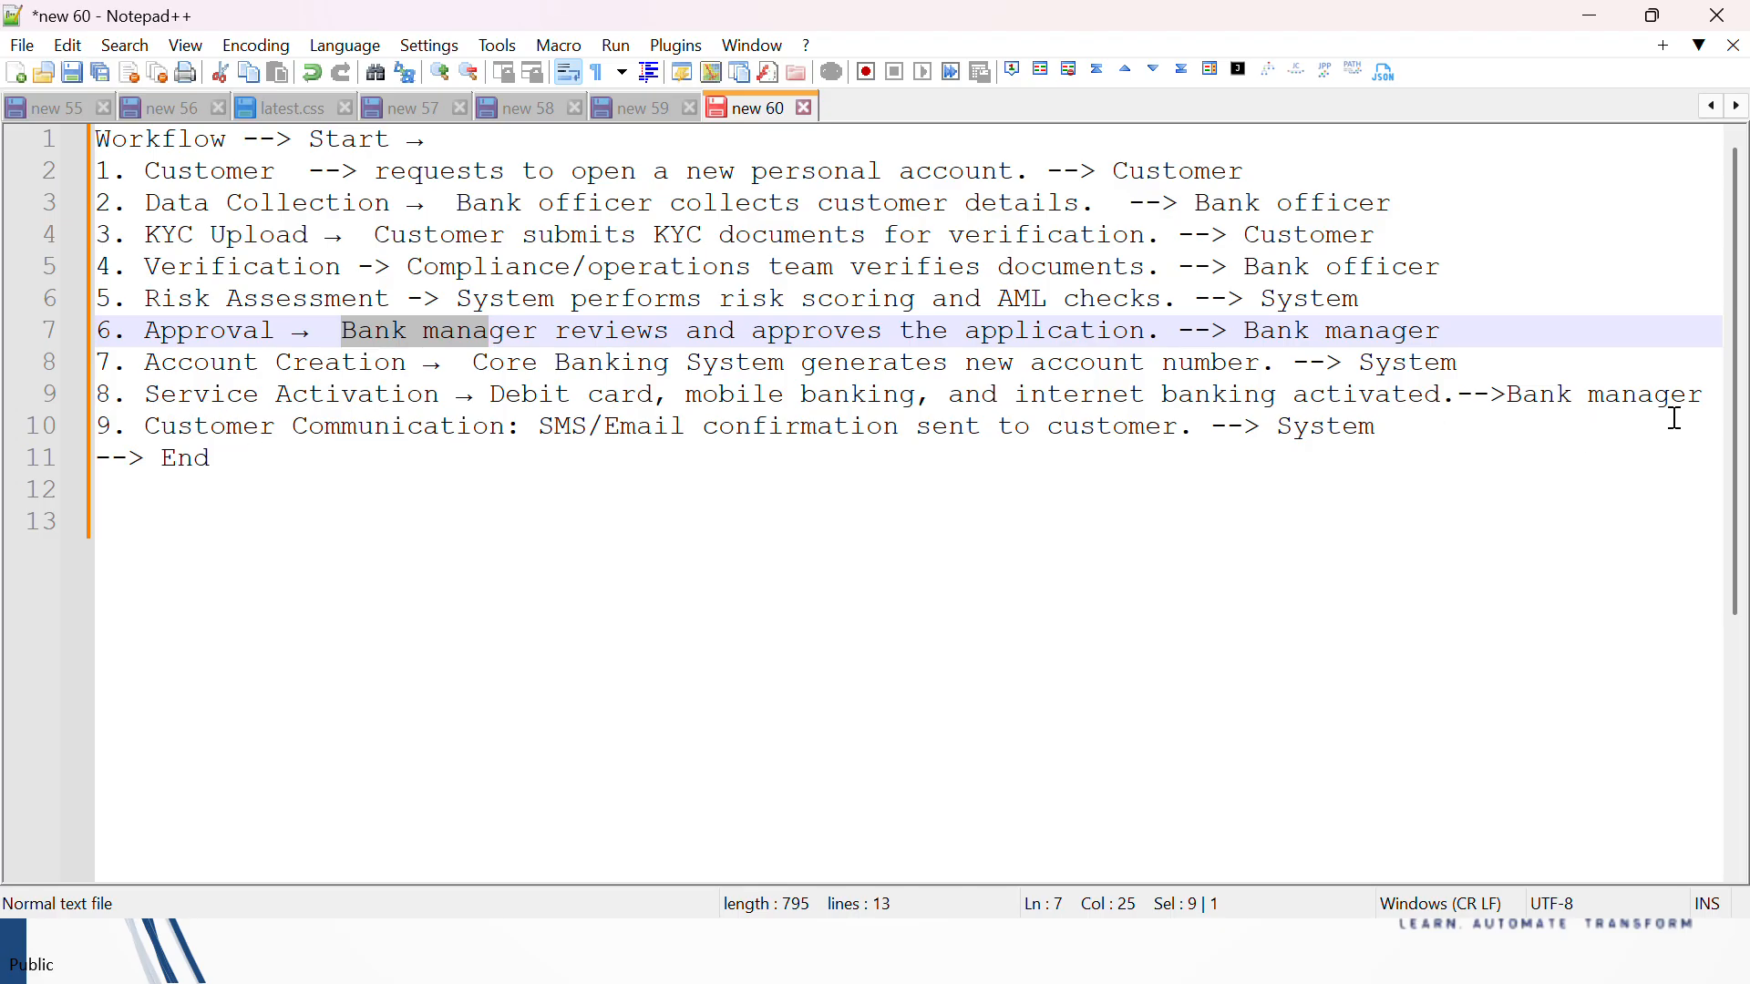
drag(148, 398, 449, 412)
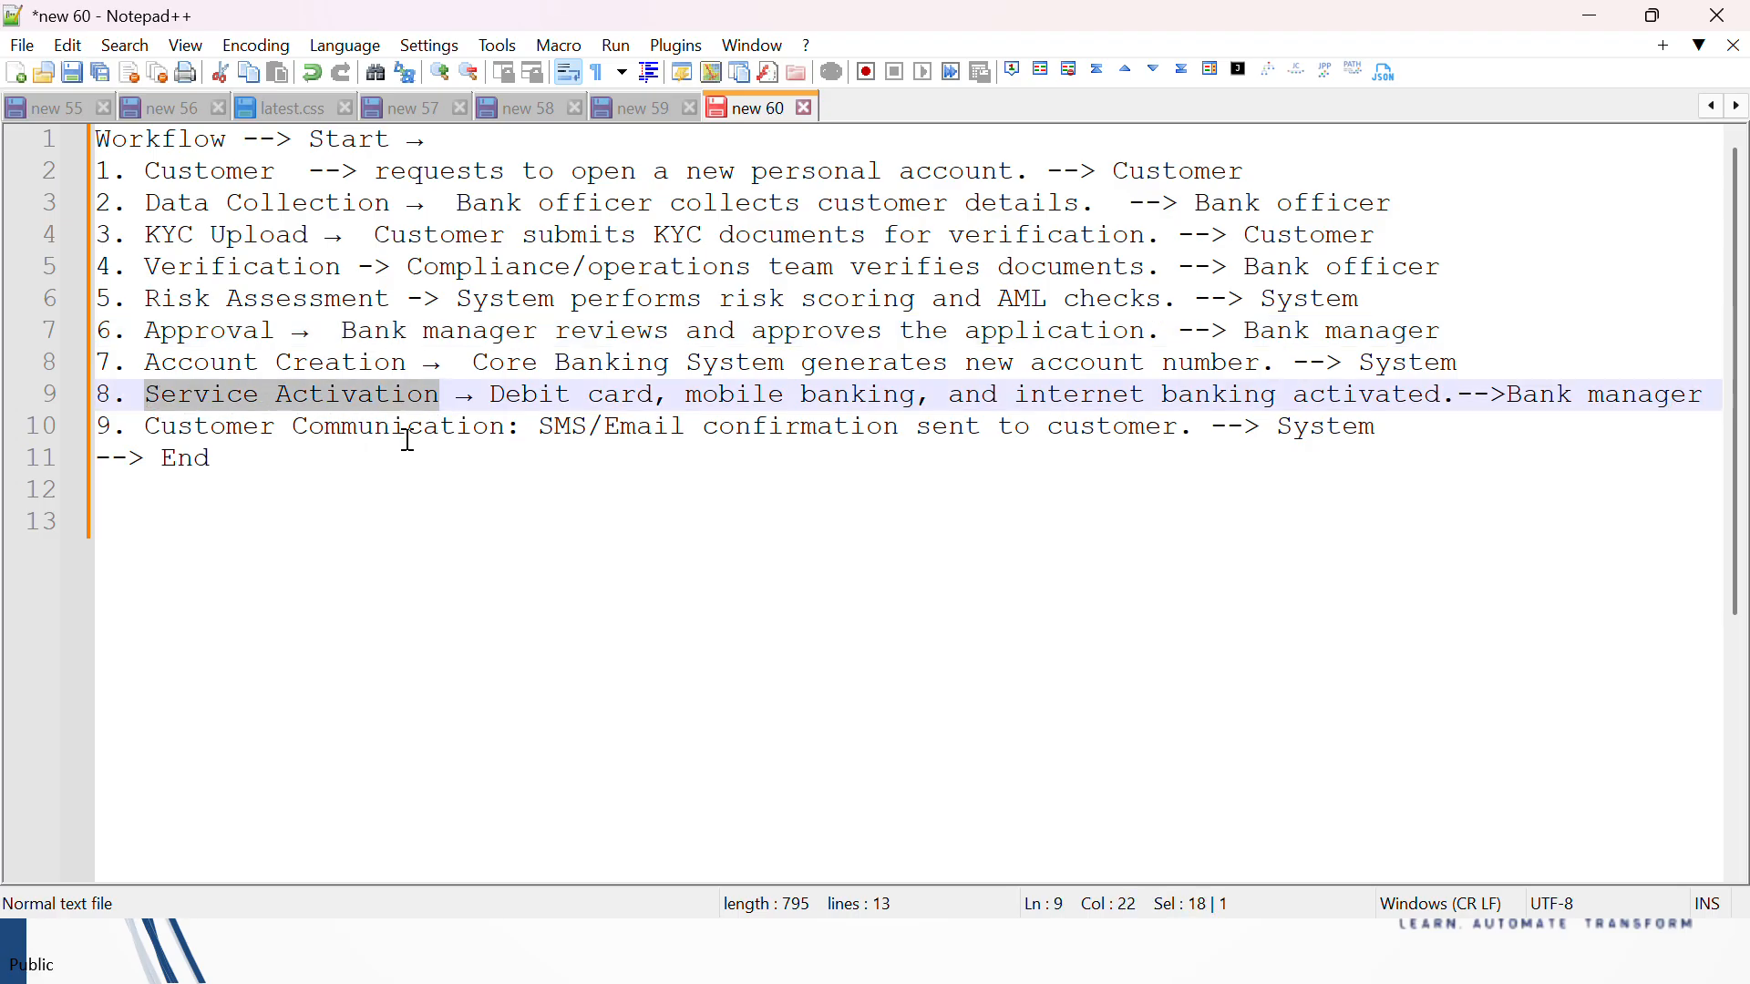
drag(148, 426, 518, 430)
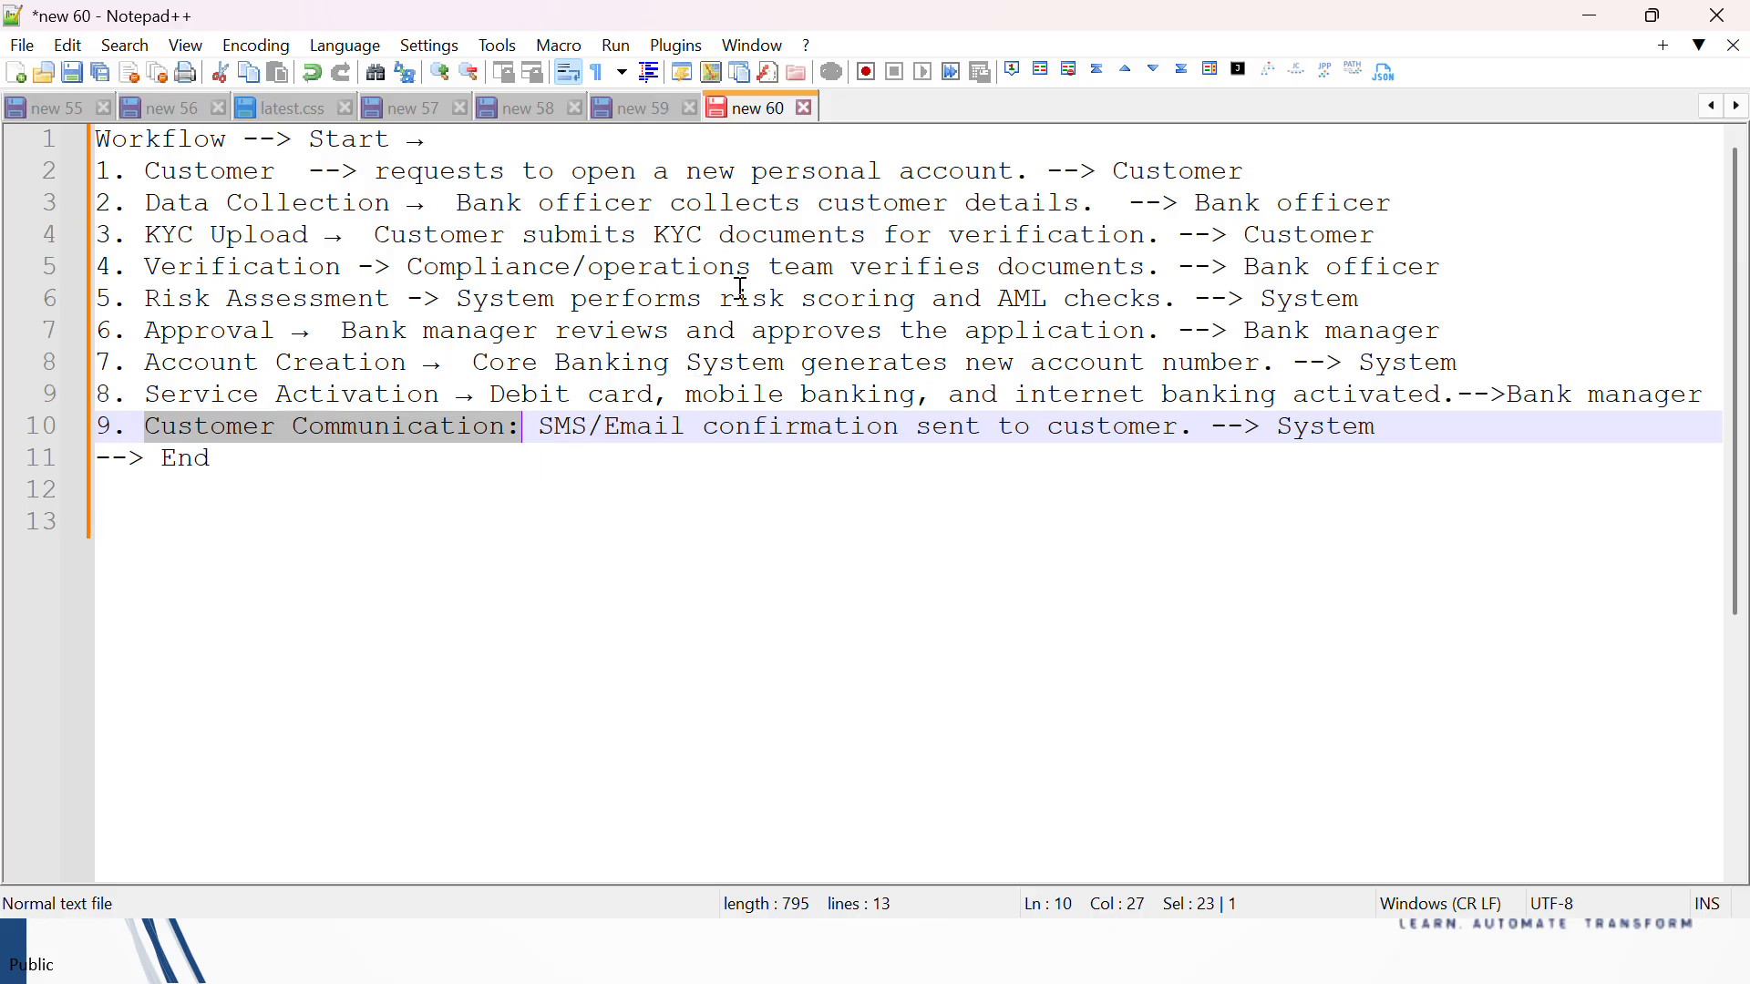
click(264, 453)
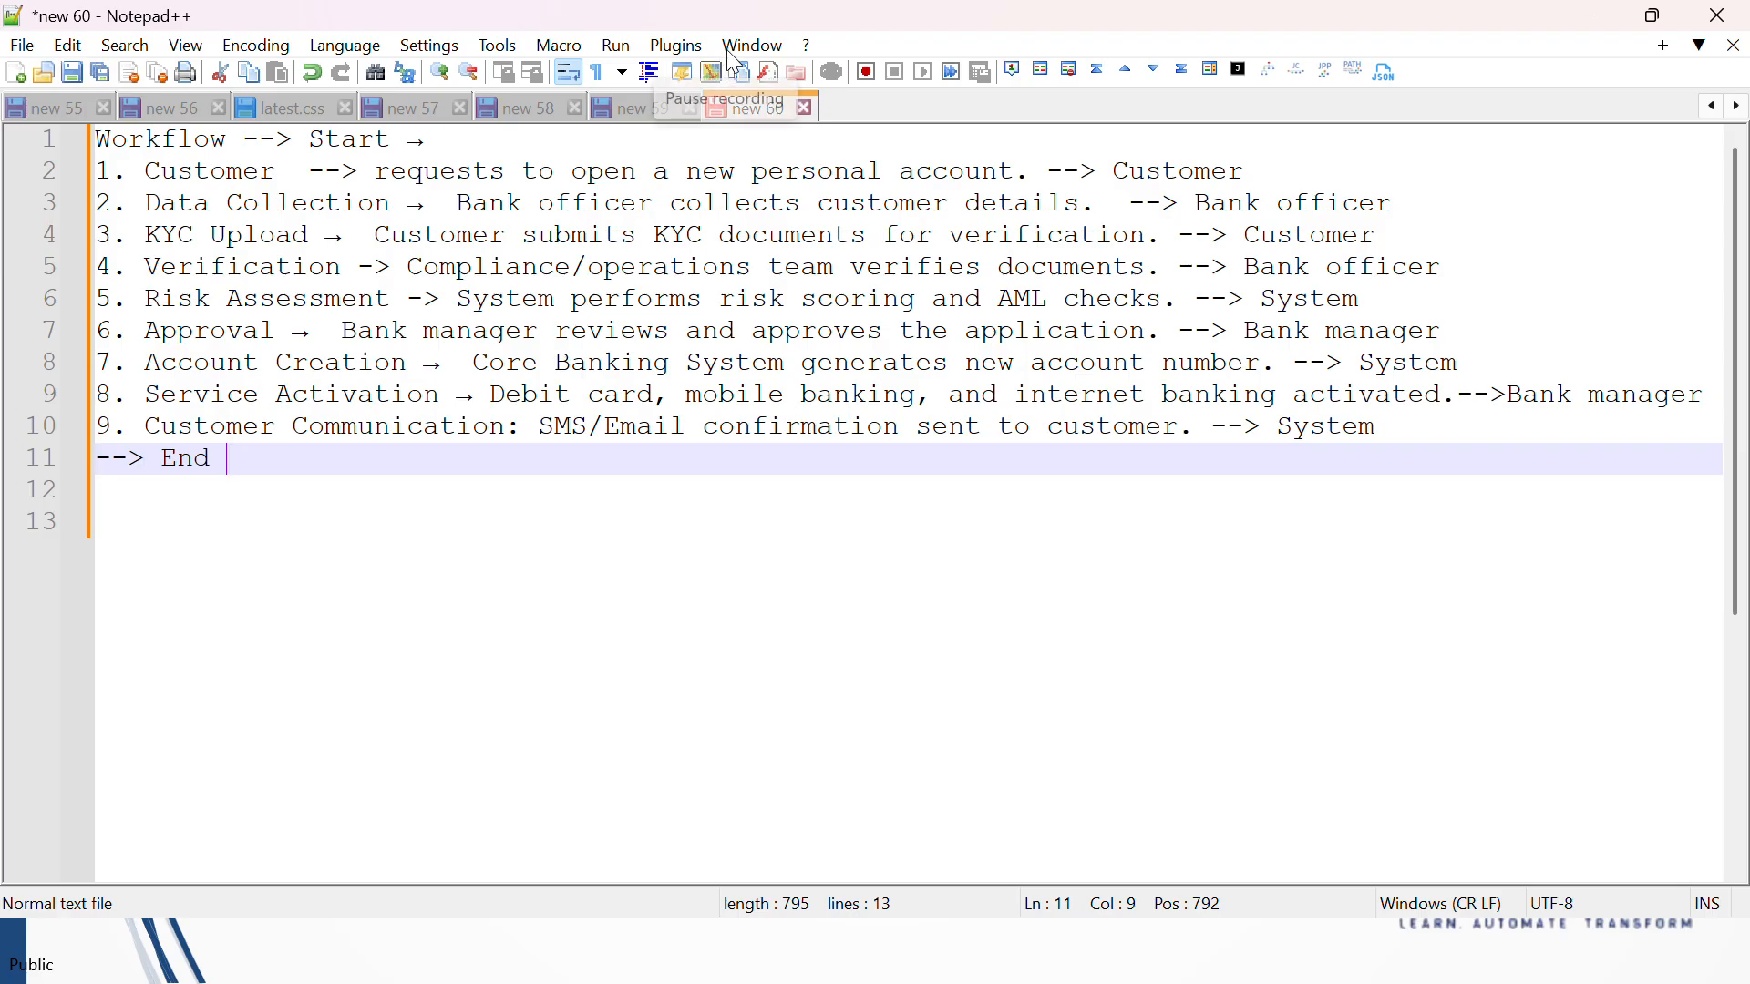
Step: Switch to IBM Workflow Center in the browser and start a new process app named "Personal Account Opening Application"
key(alt+Tab)
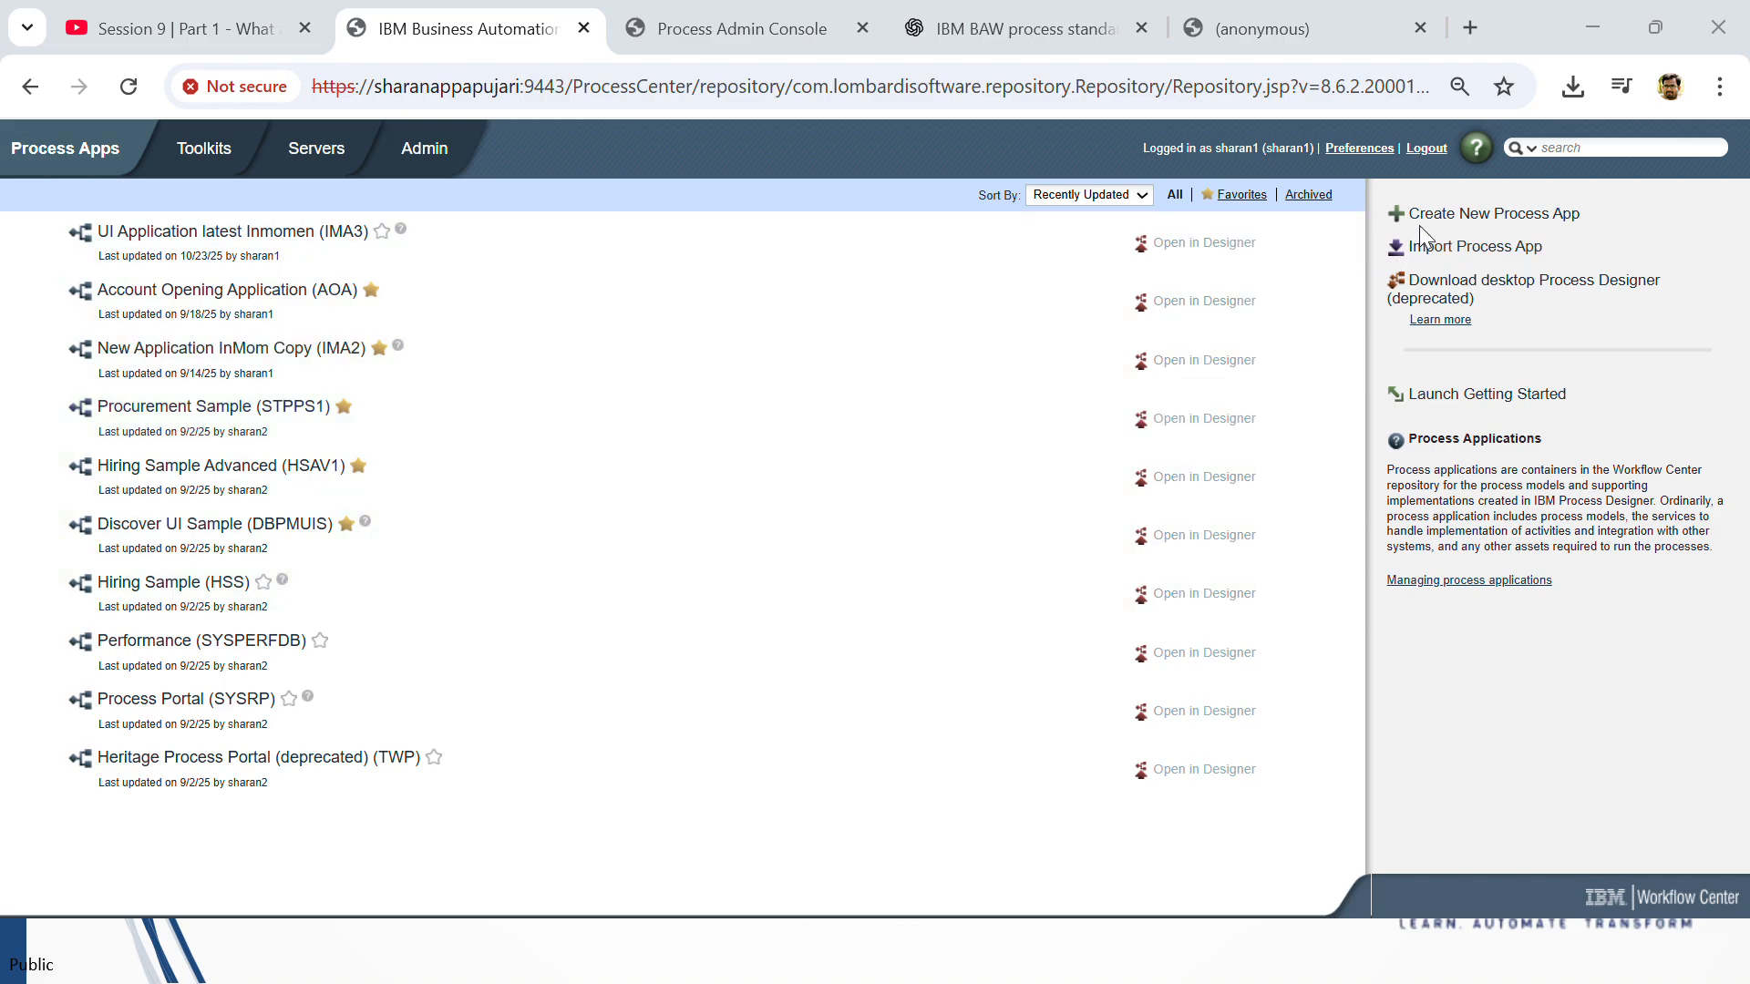
click(1480, 217)
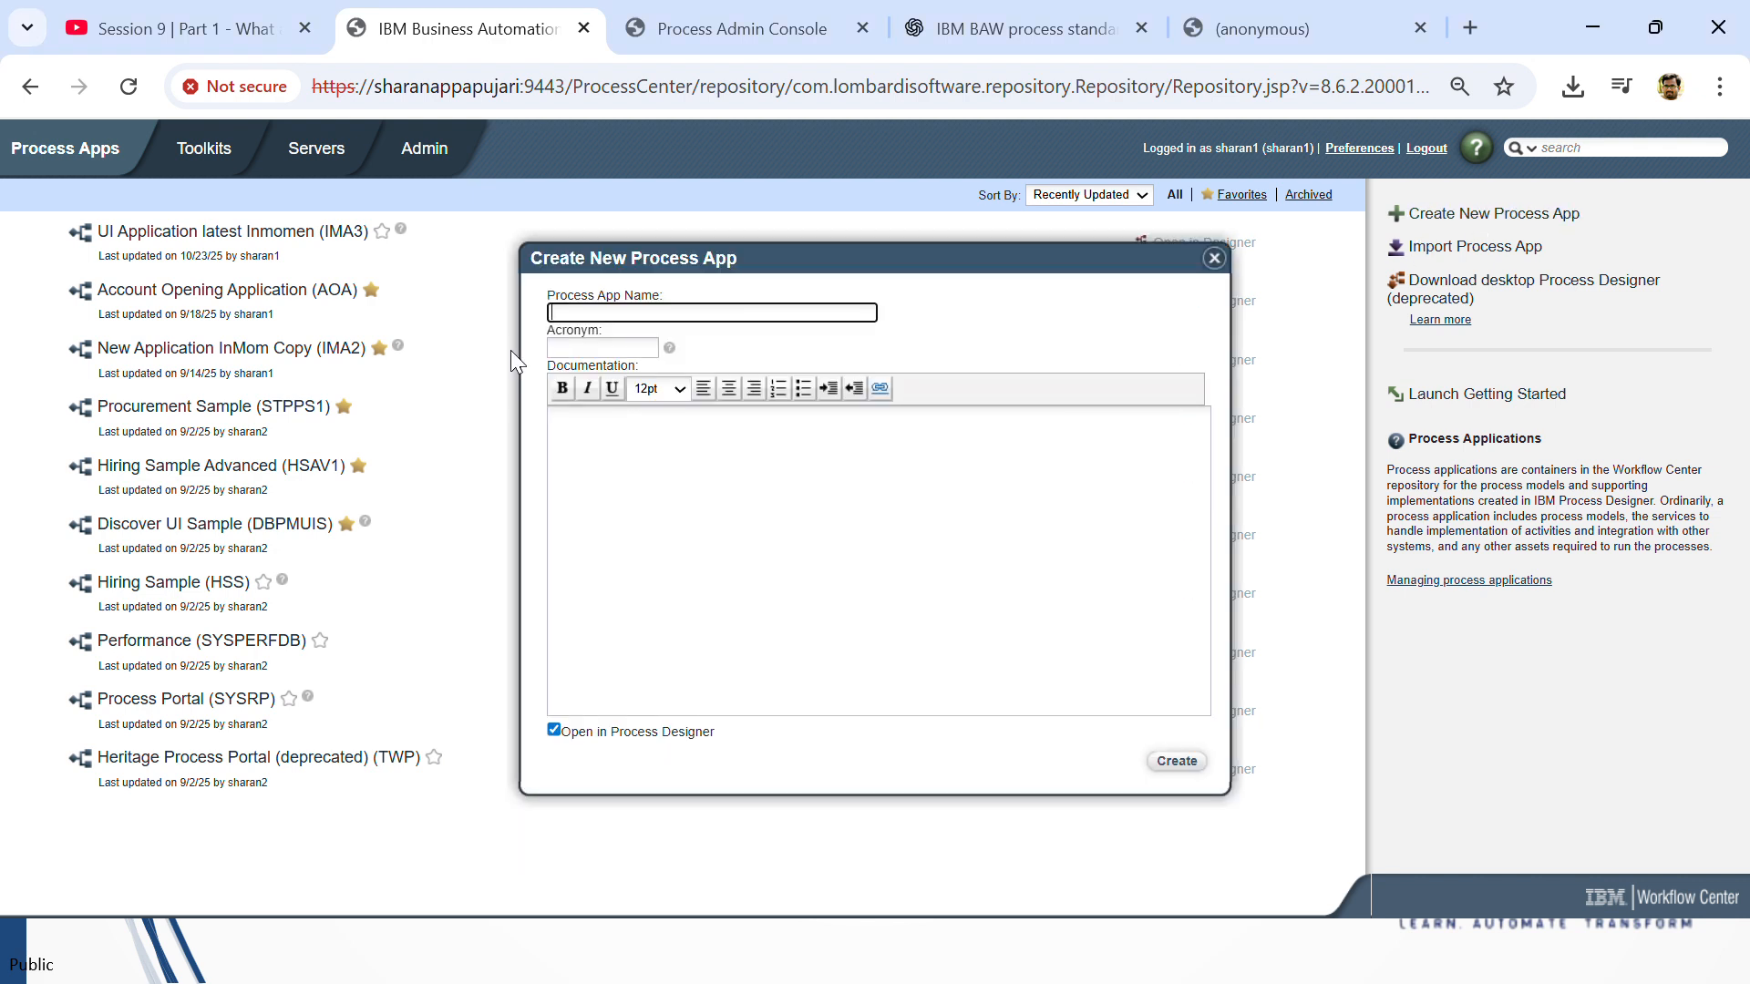
click(626, 315)
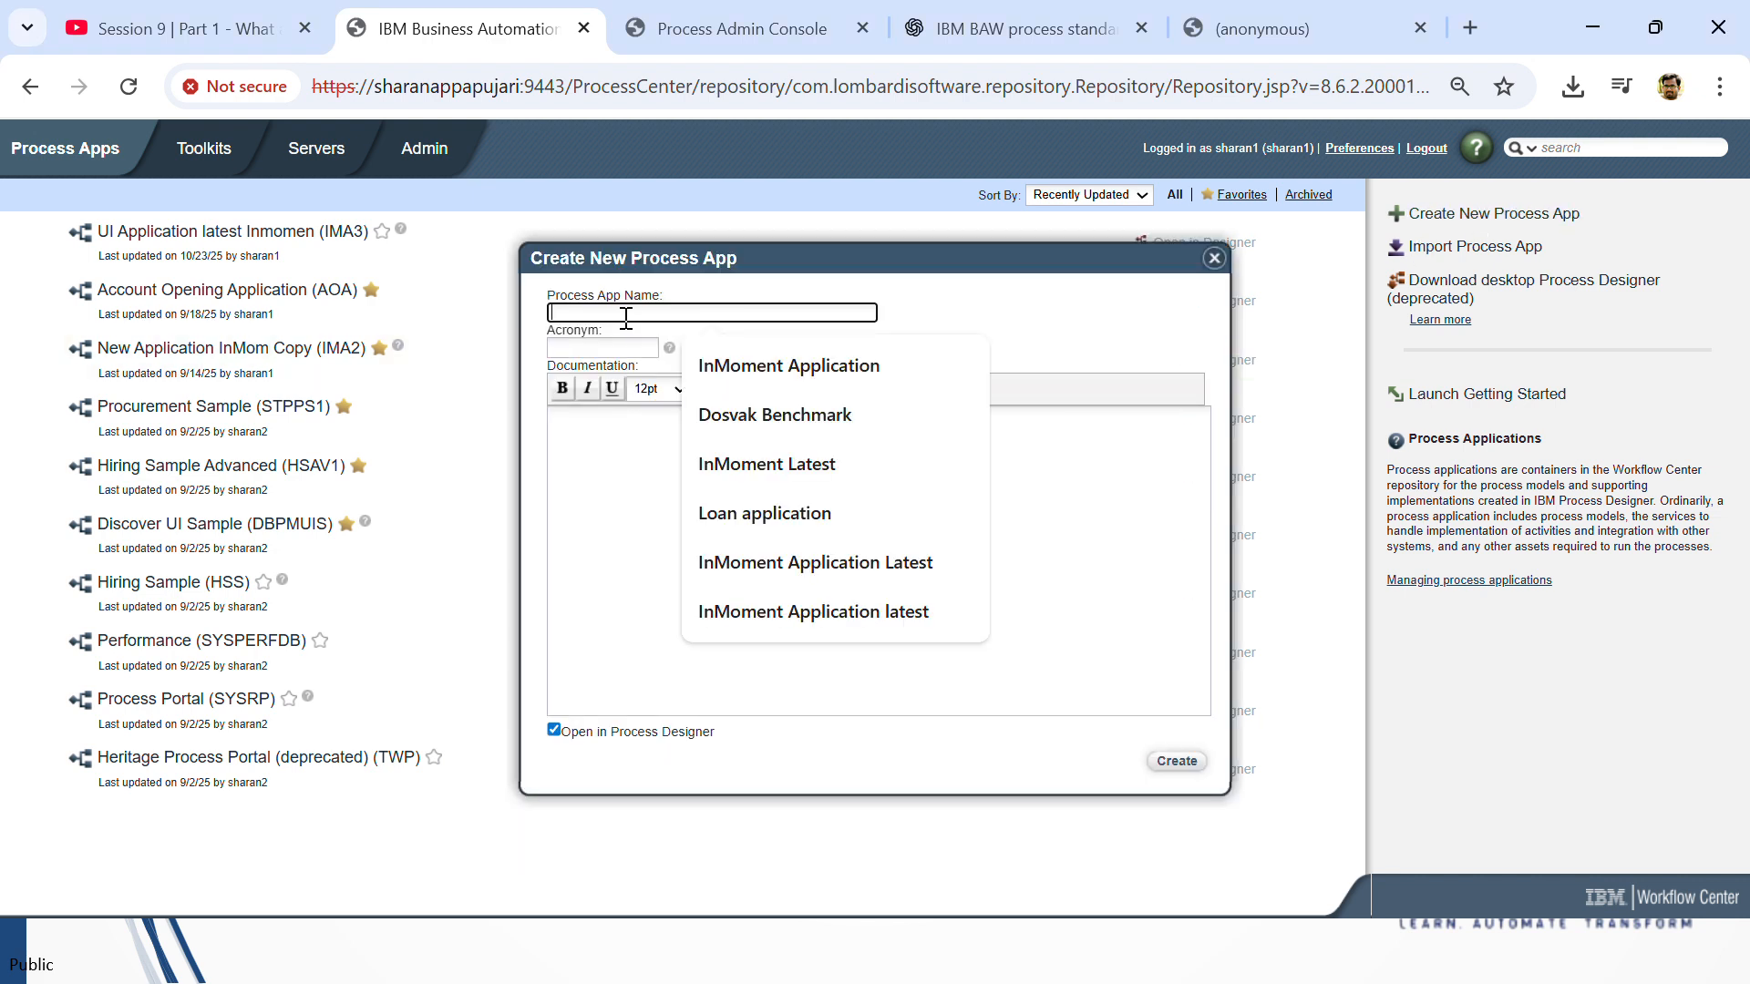
click(958, 284)
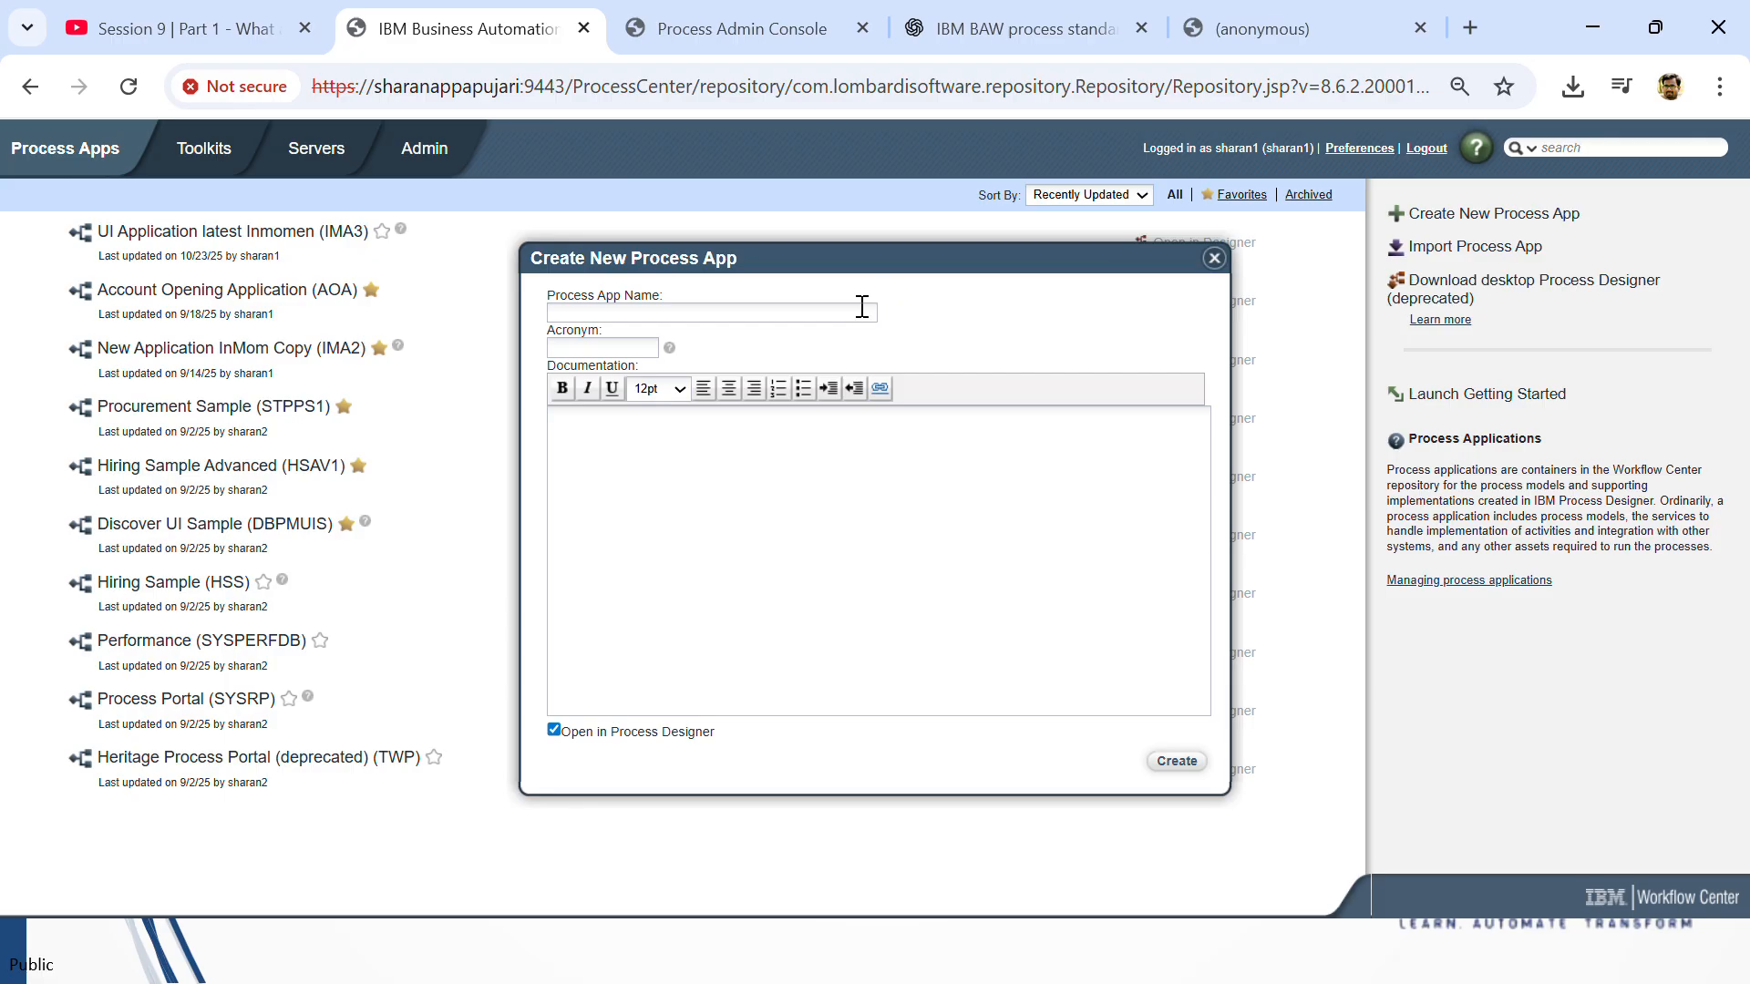
click(859, 311)
text(pening Application)
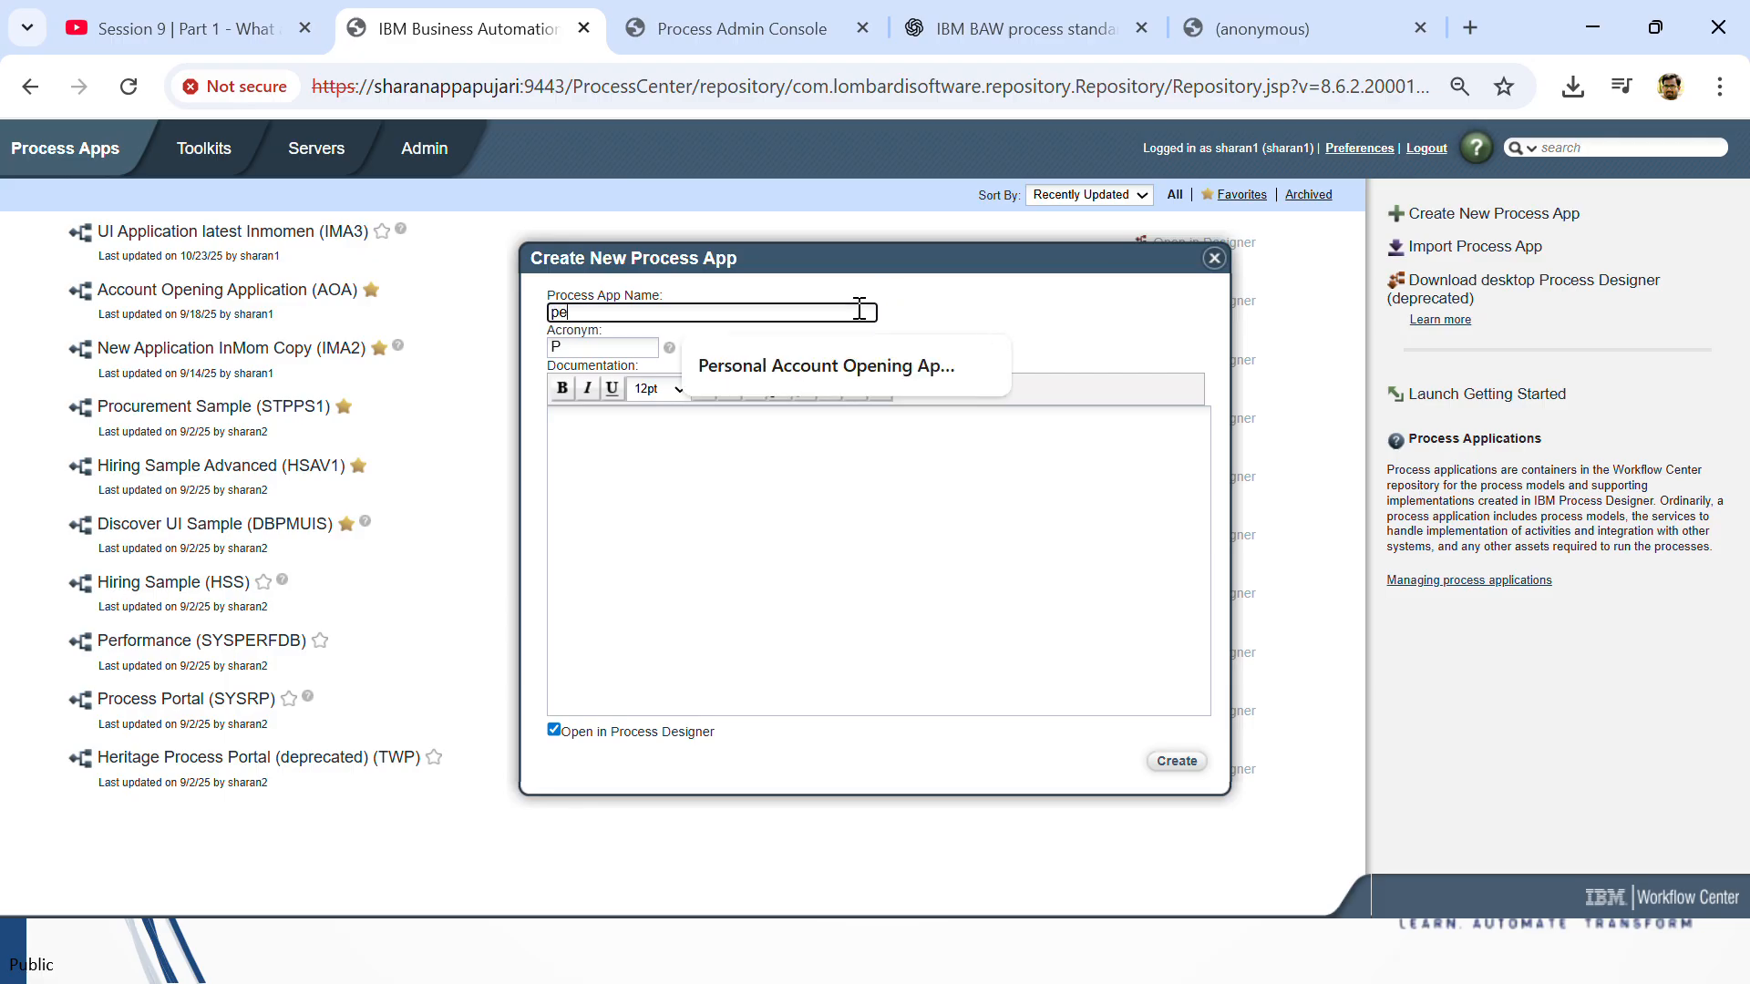
click(820, 365)
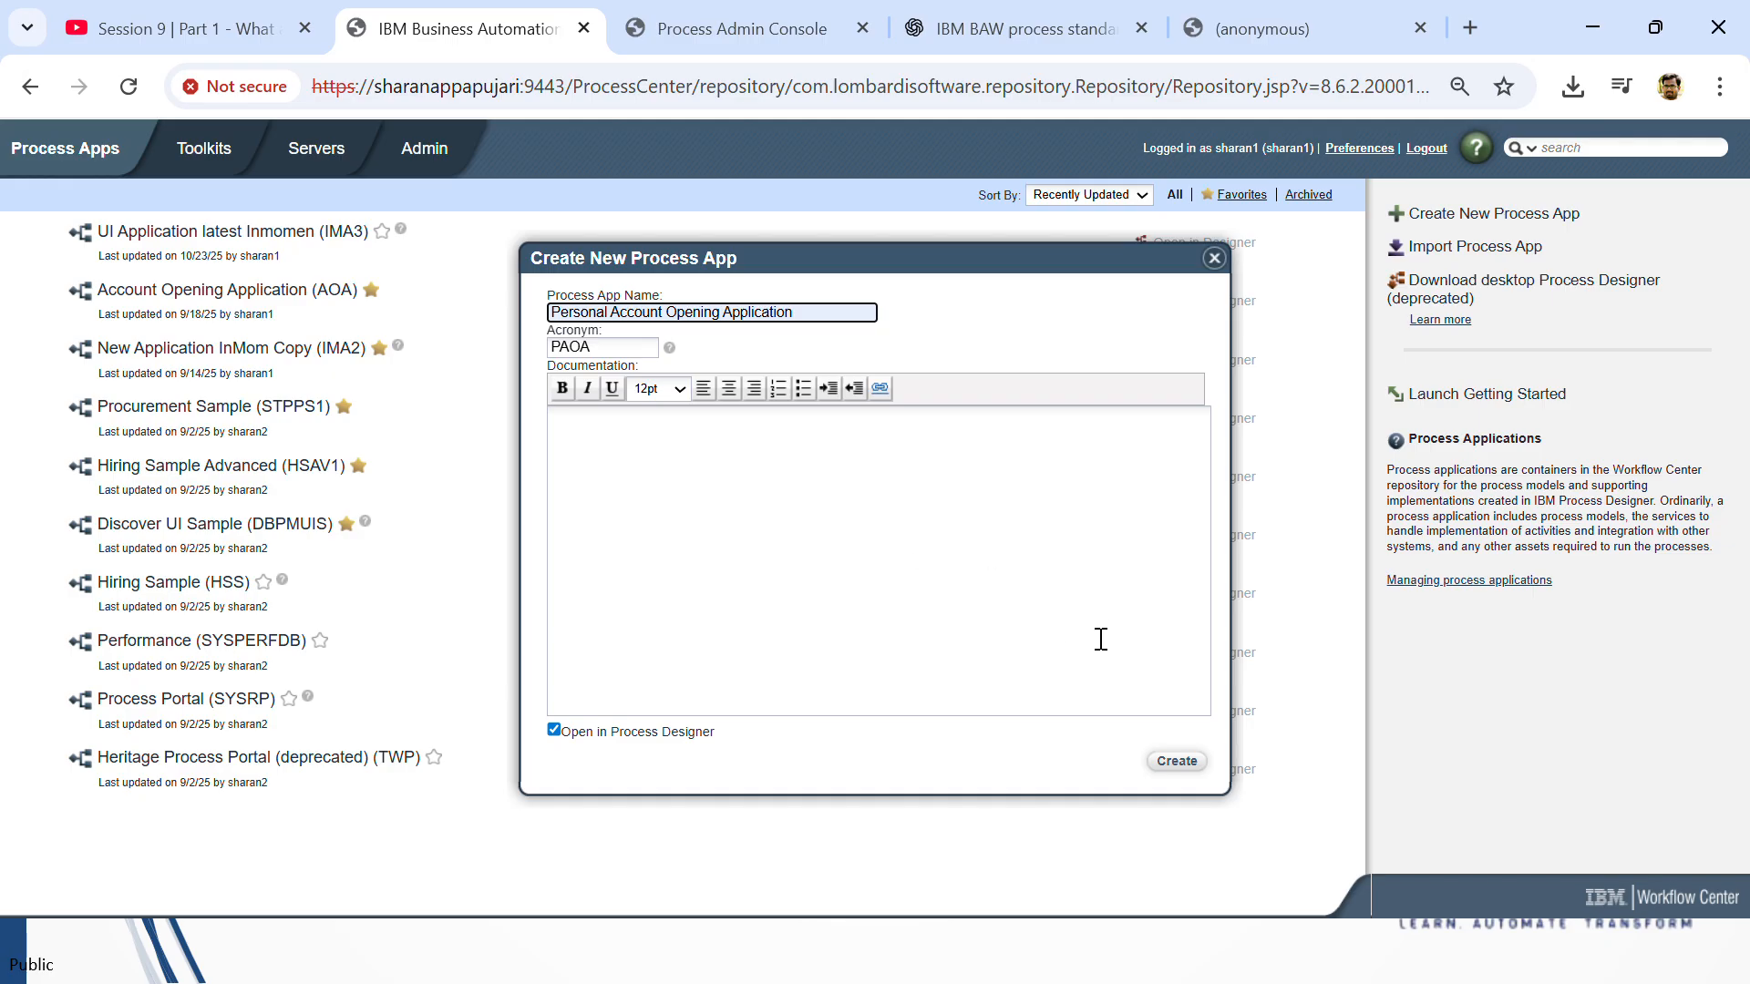
Step: Enter "Personal Account Opening application" as the documentation and create the process app
click(678, 504)
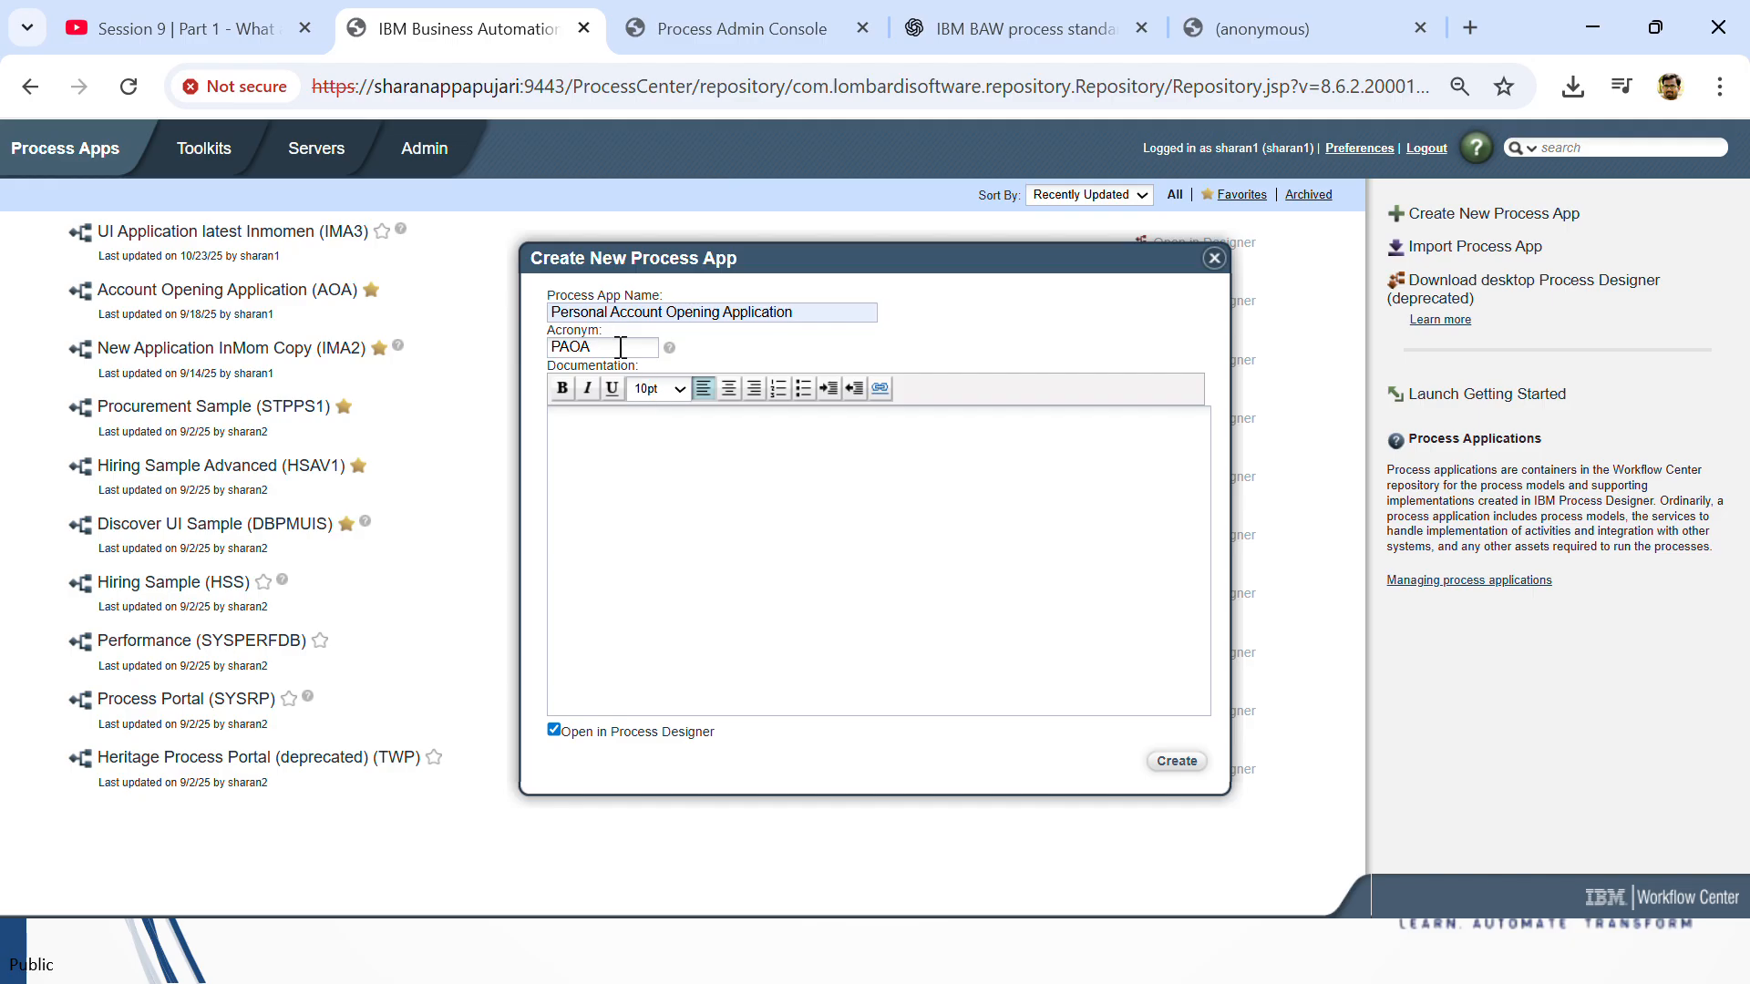
drag(623, 347, 545, 352)
click(632, 500)
text(Personal Account Opening application)
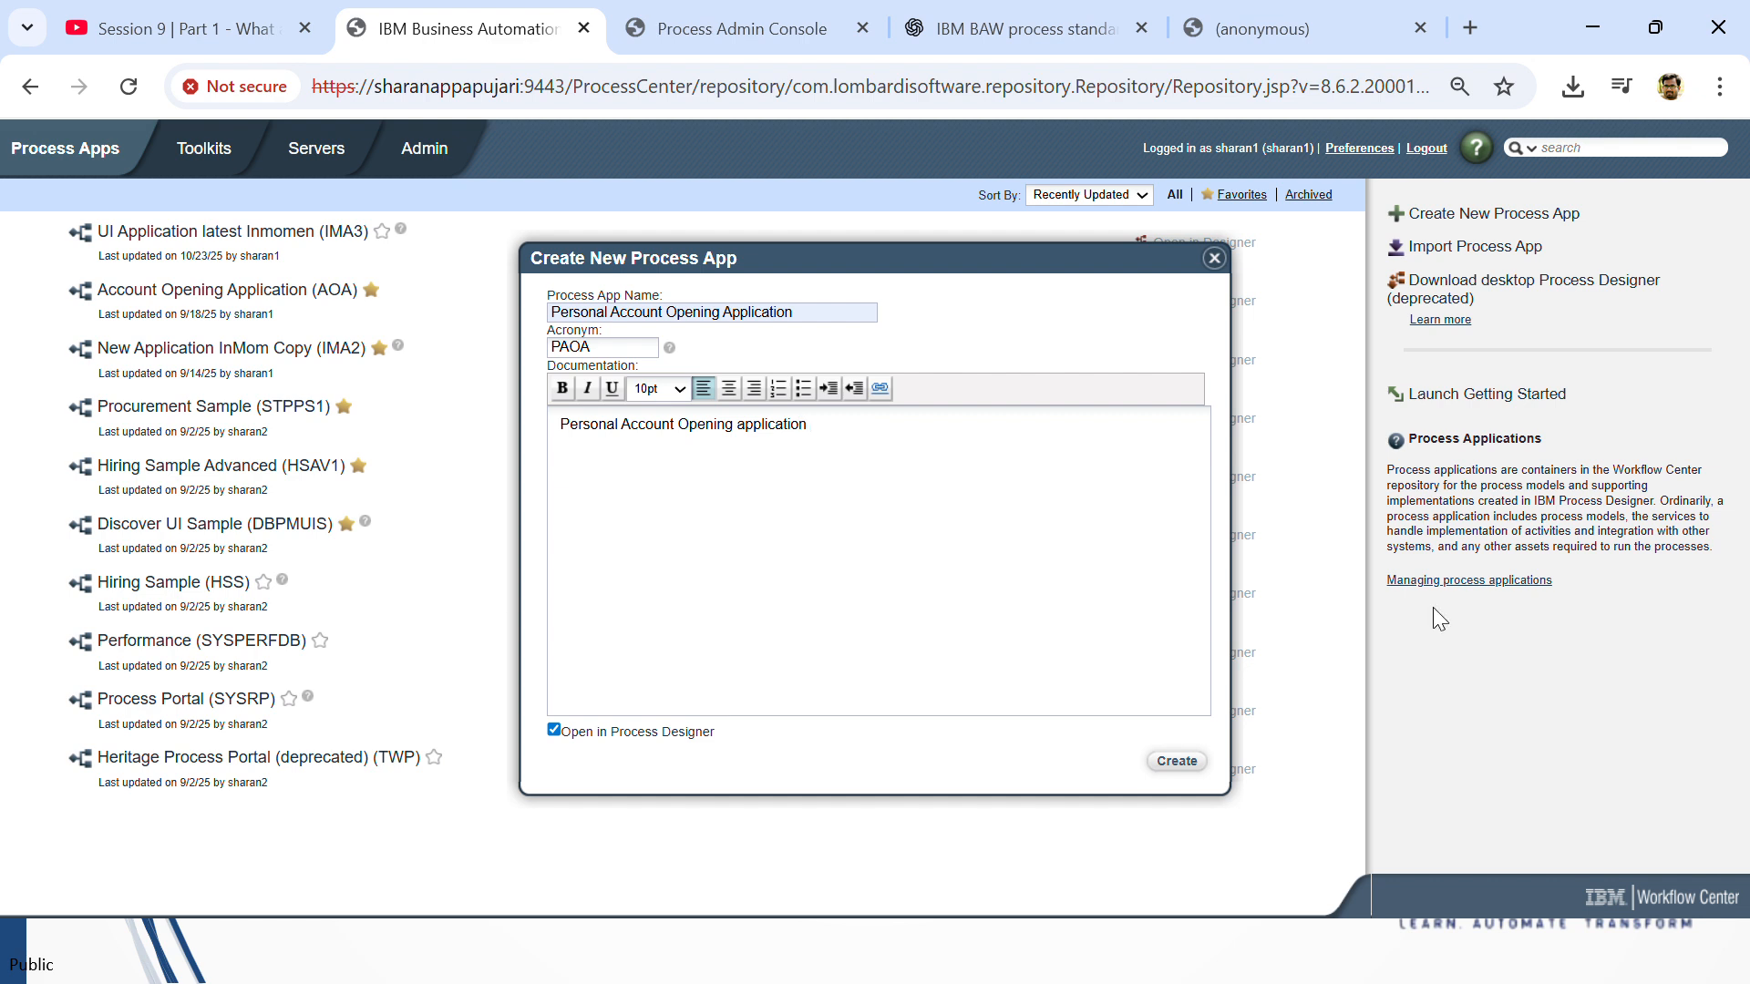
click(1172, 766)
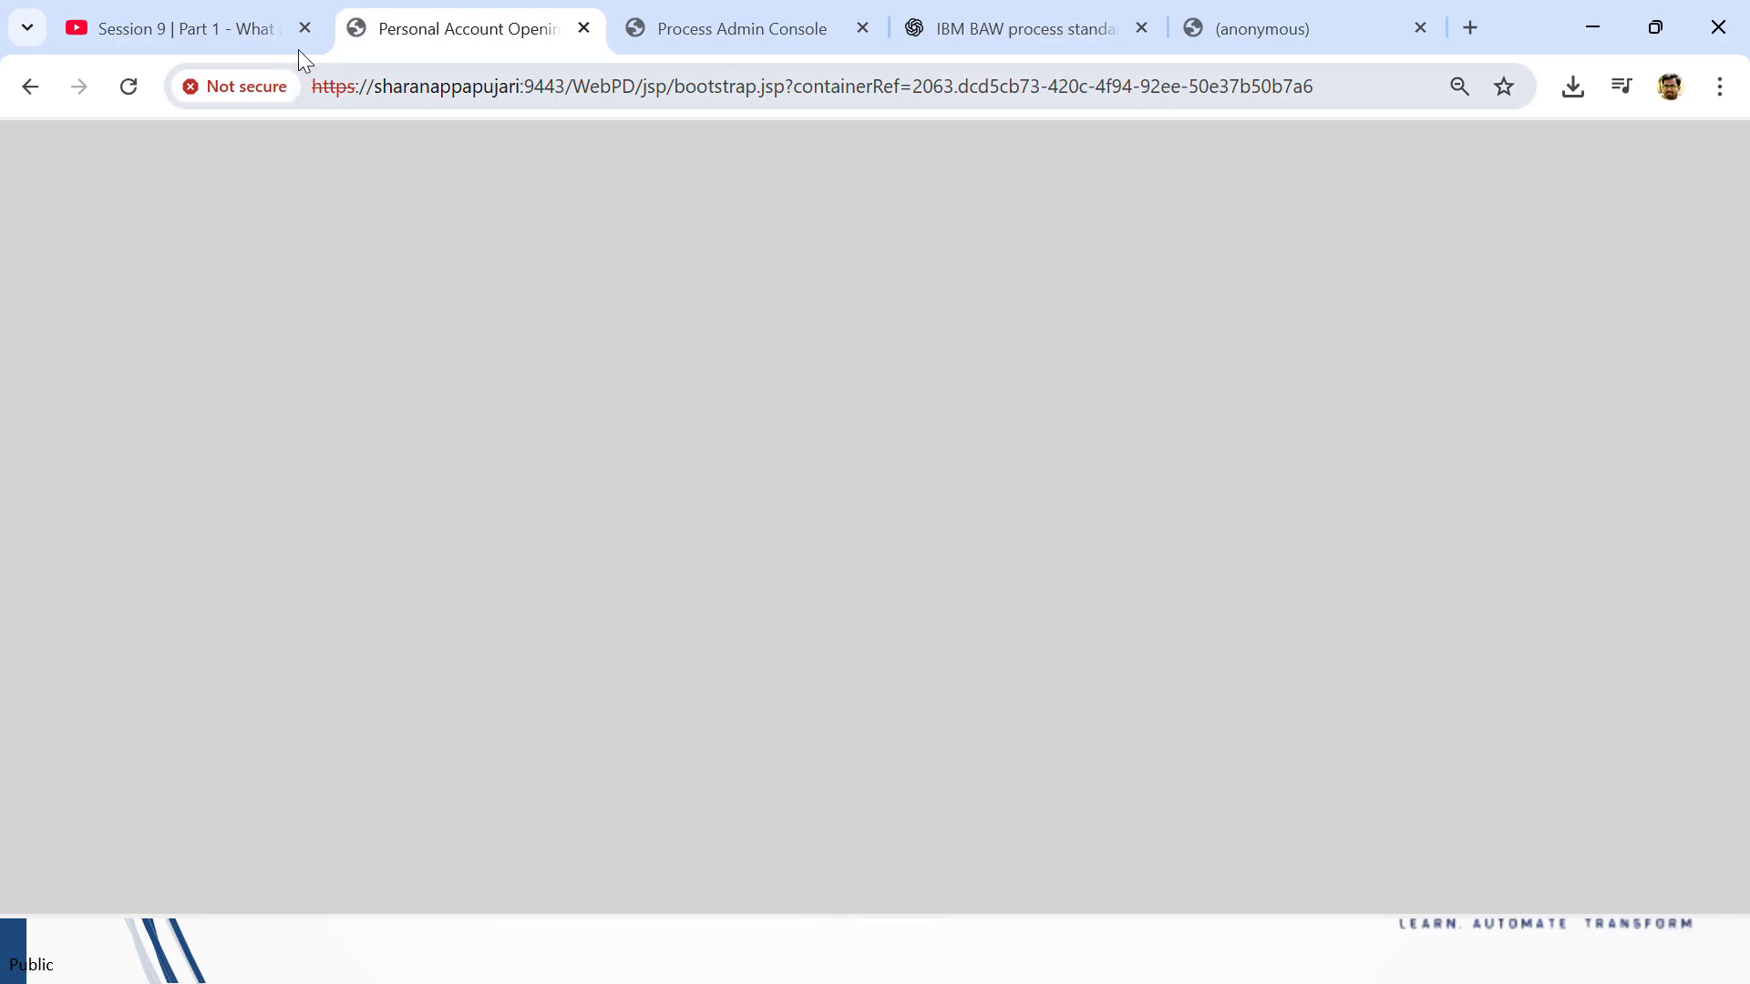
Step: Close the YouTube tab, switch to the workflow notes in Notepad++, and review which role is responsible for each account opening step
click(305, 25)
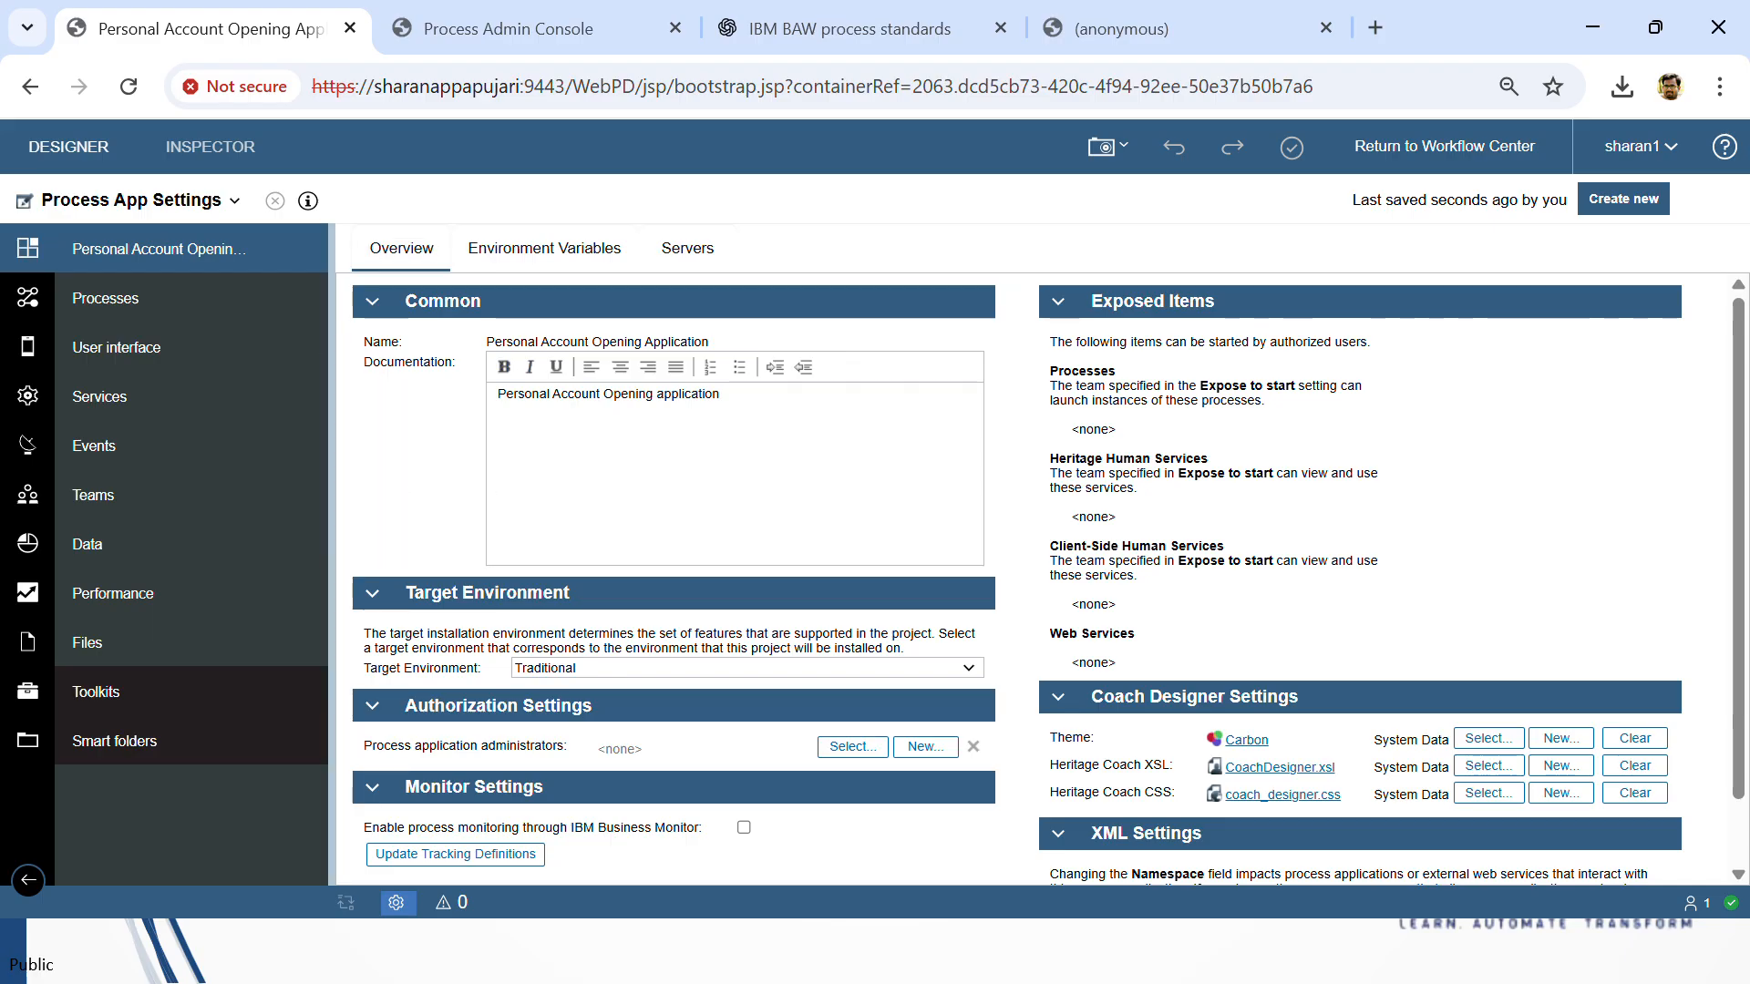
key(super)
click(1081, 959)
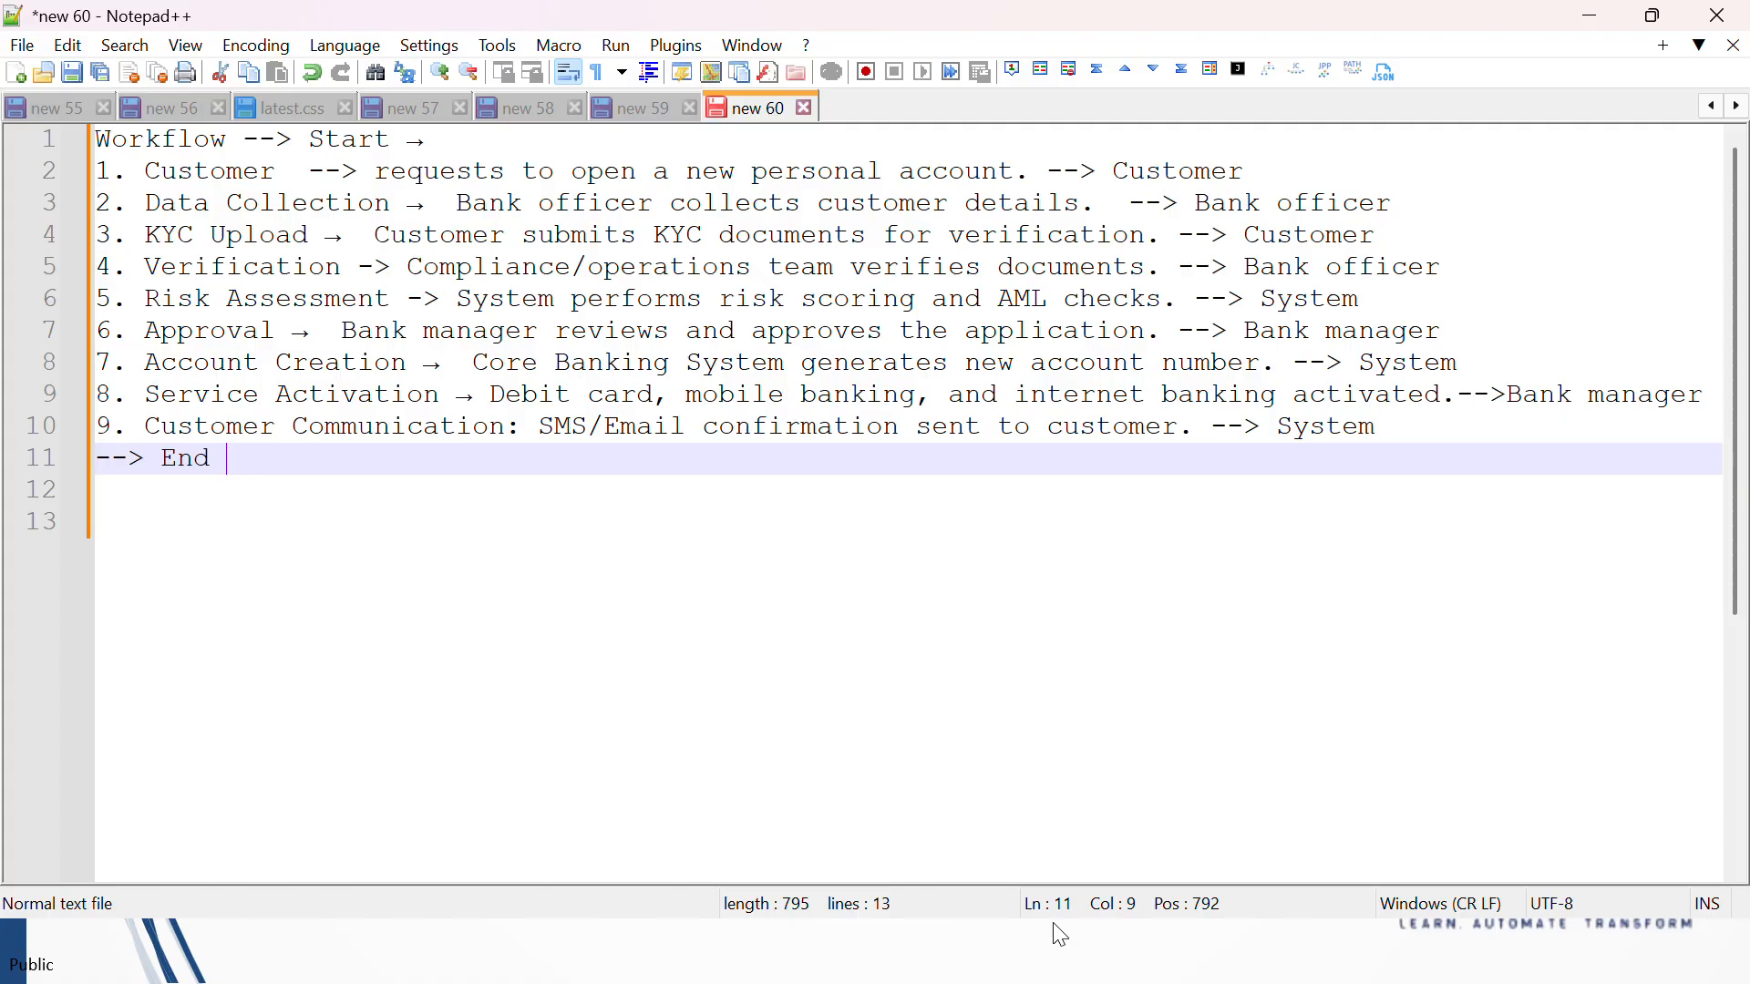
click(461, 559)
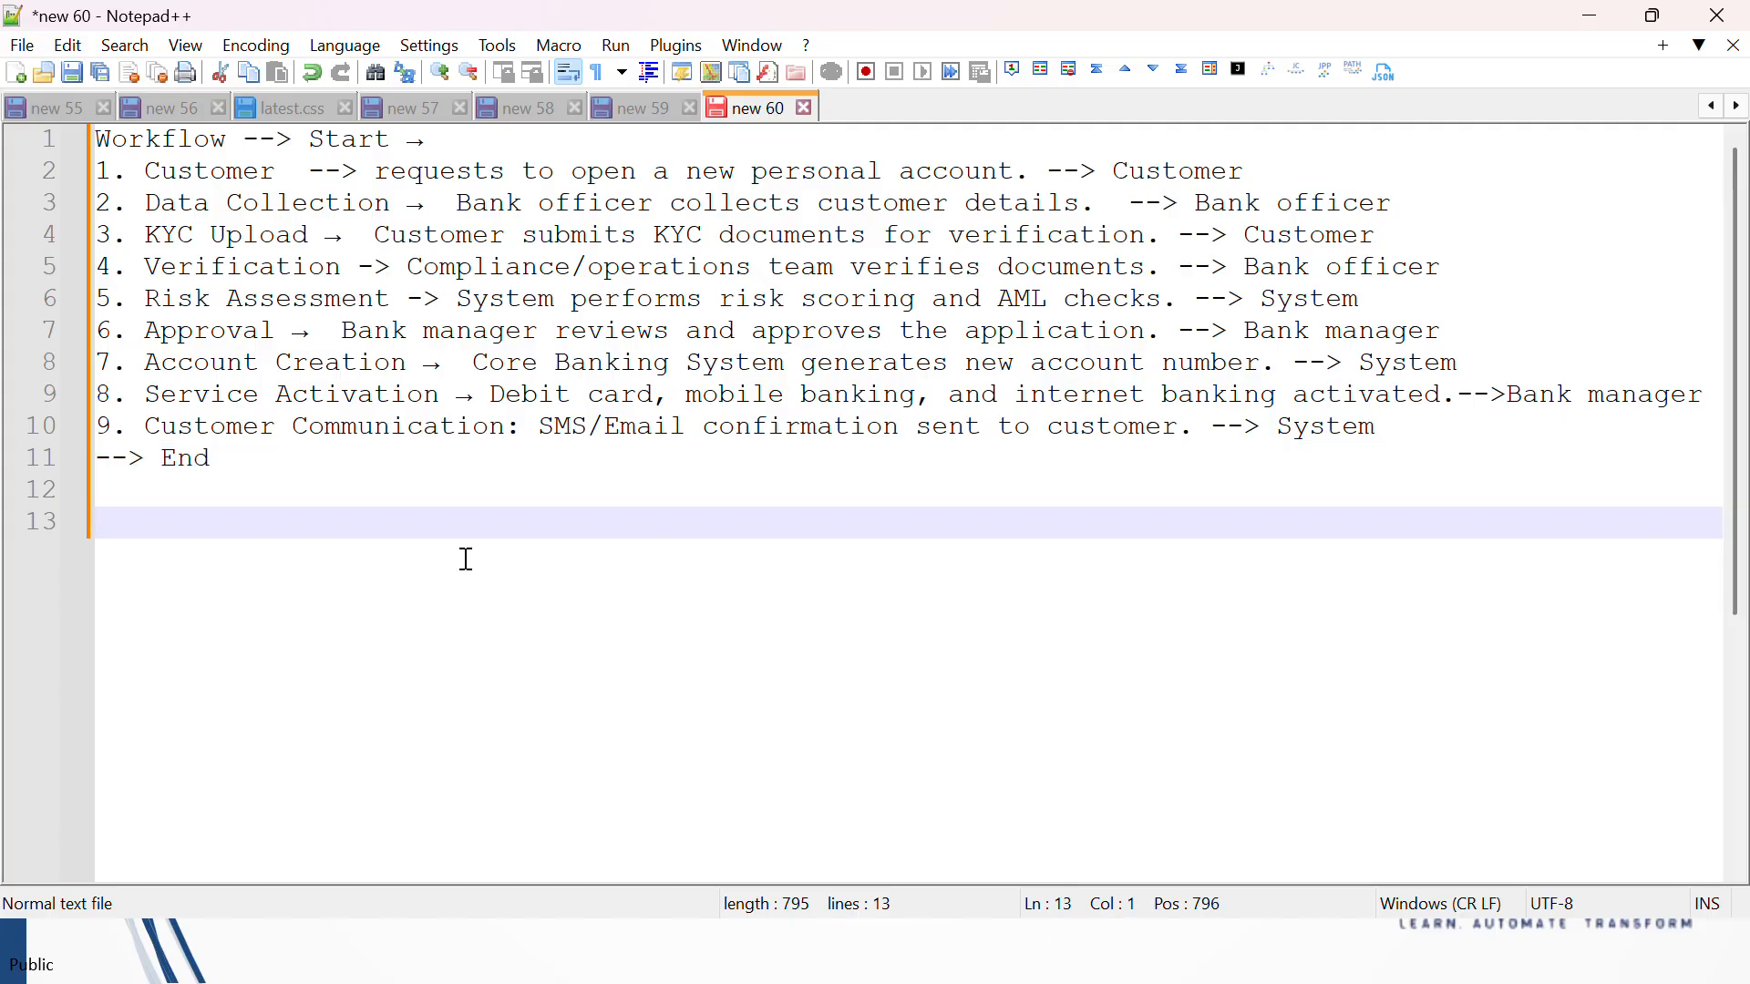
double_click(190, 175)
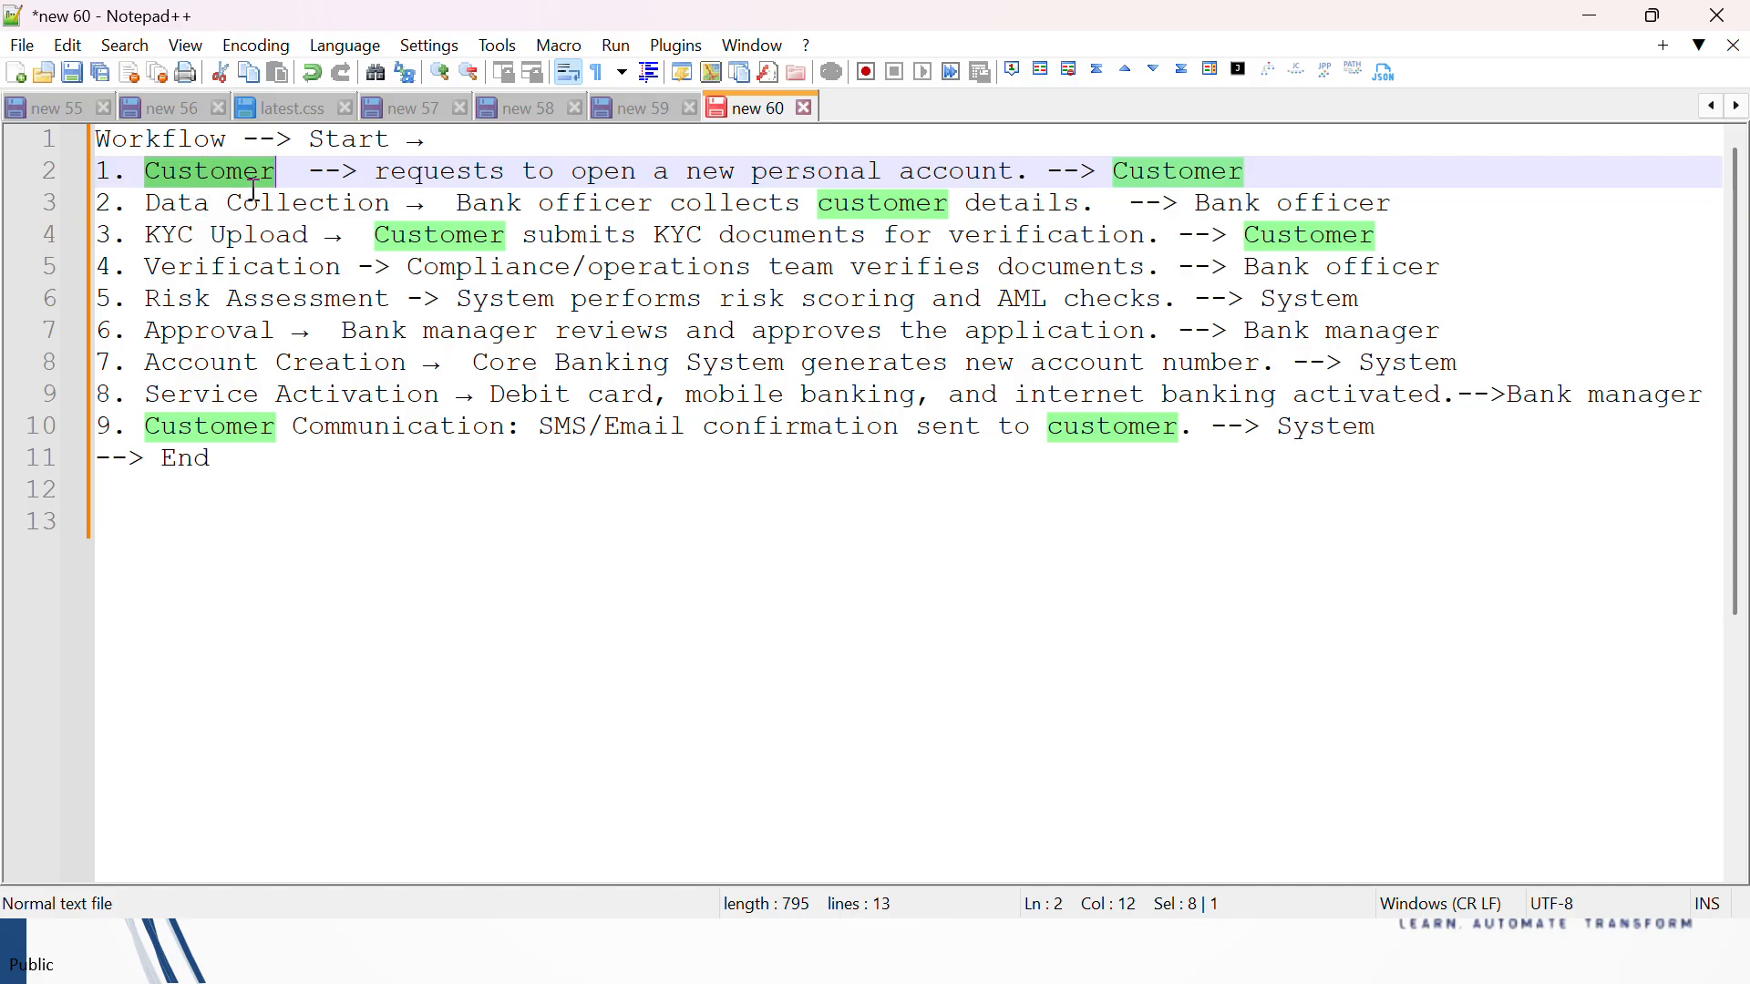
drag(1268, 173, 1115, 172)
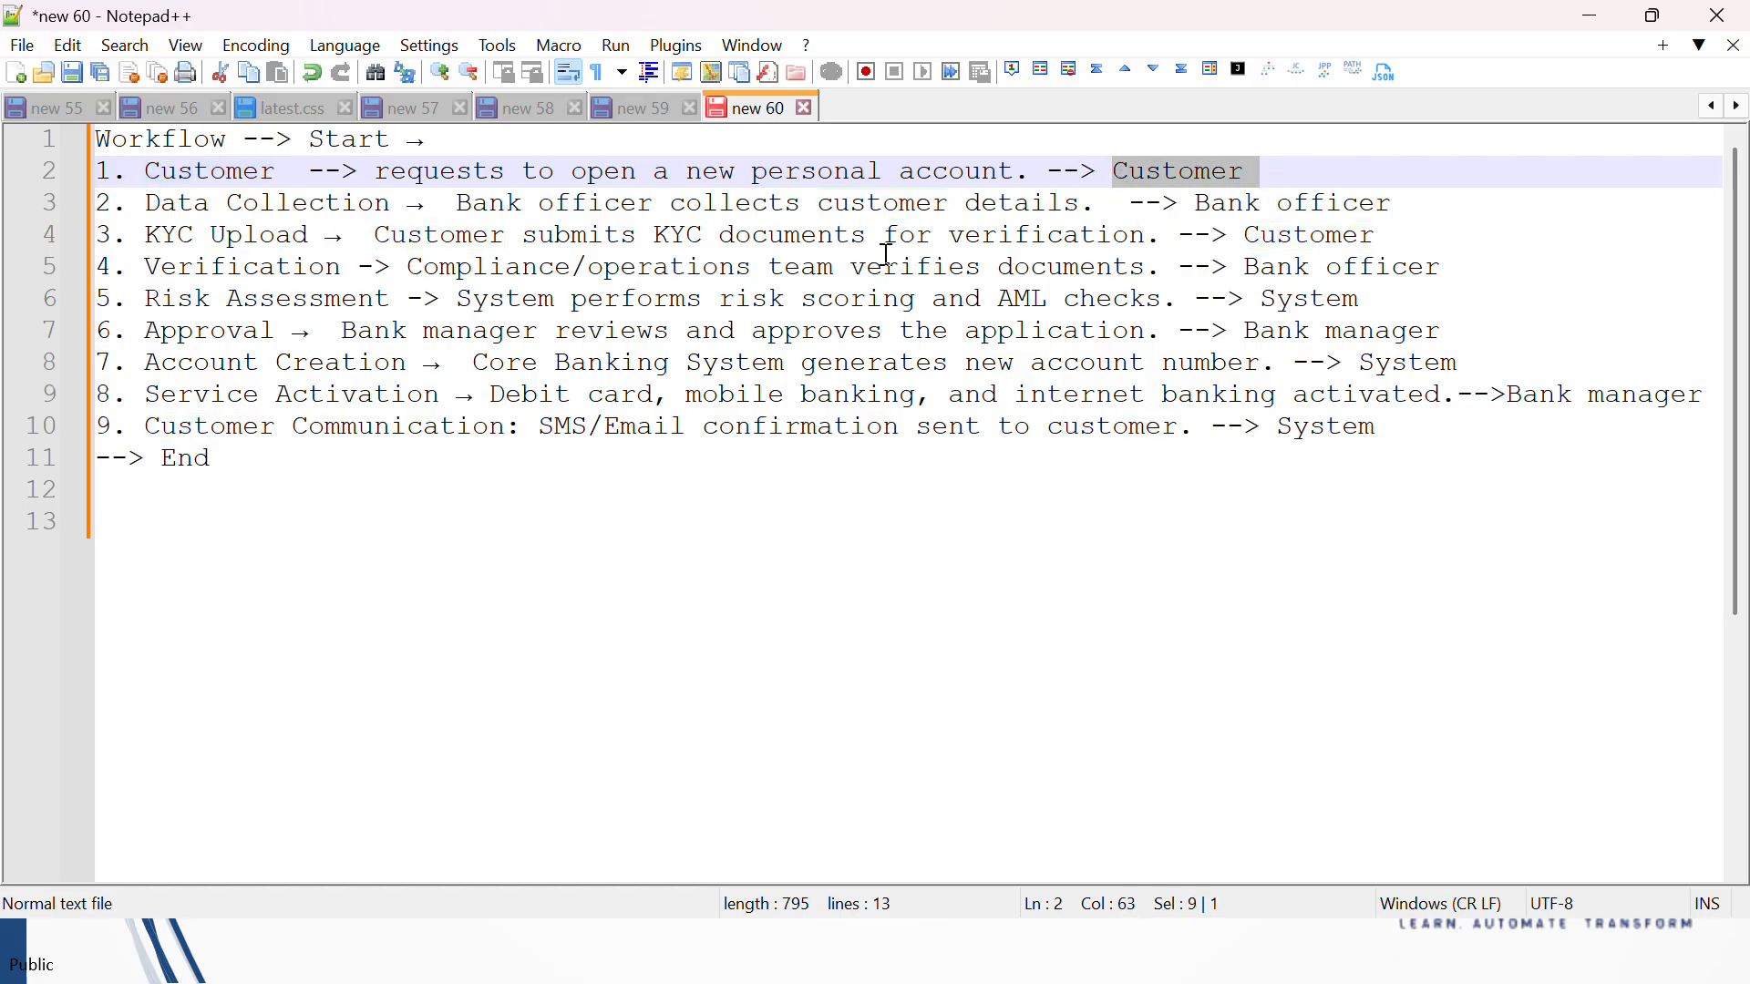
drag(1196, 202, 1442, 206)
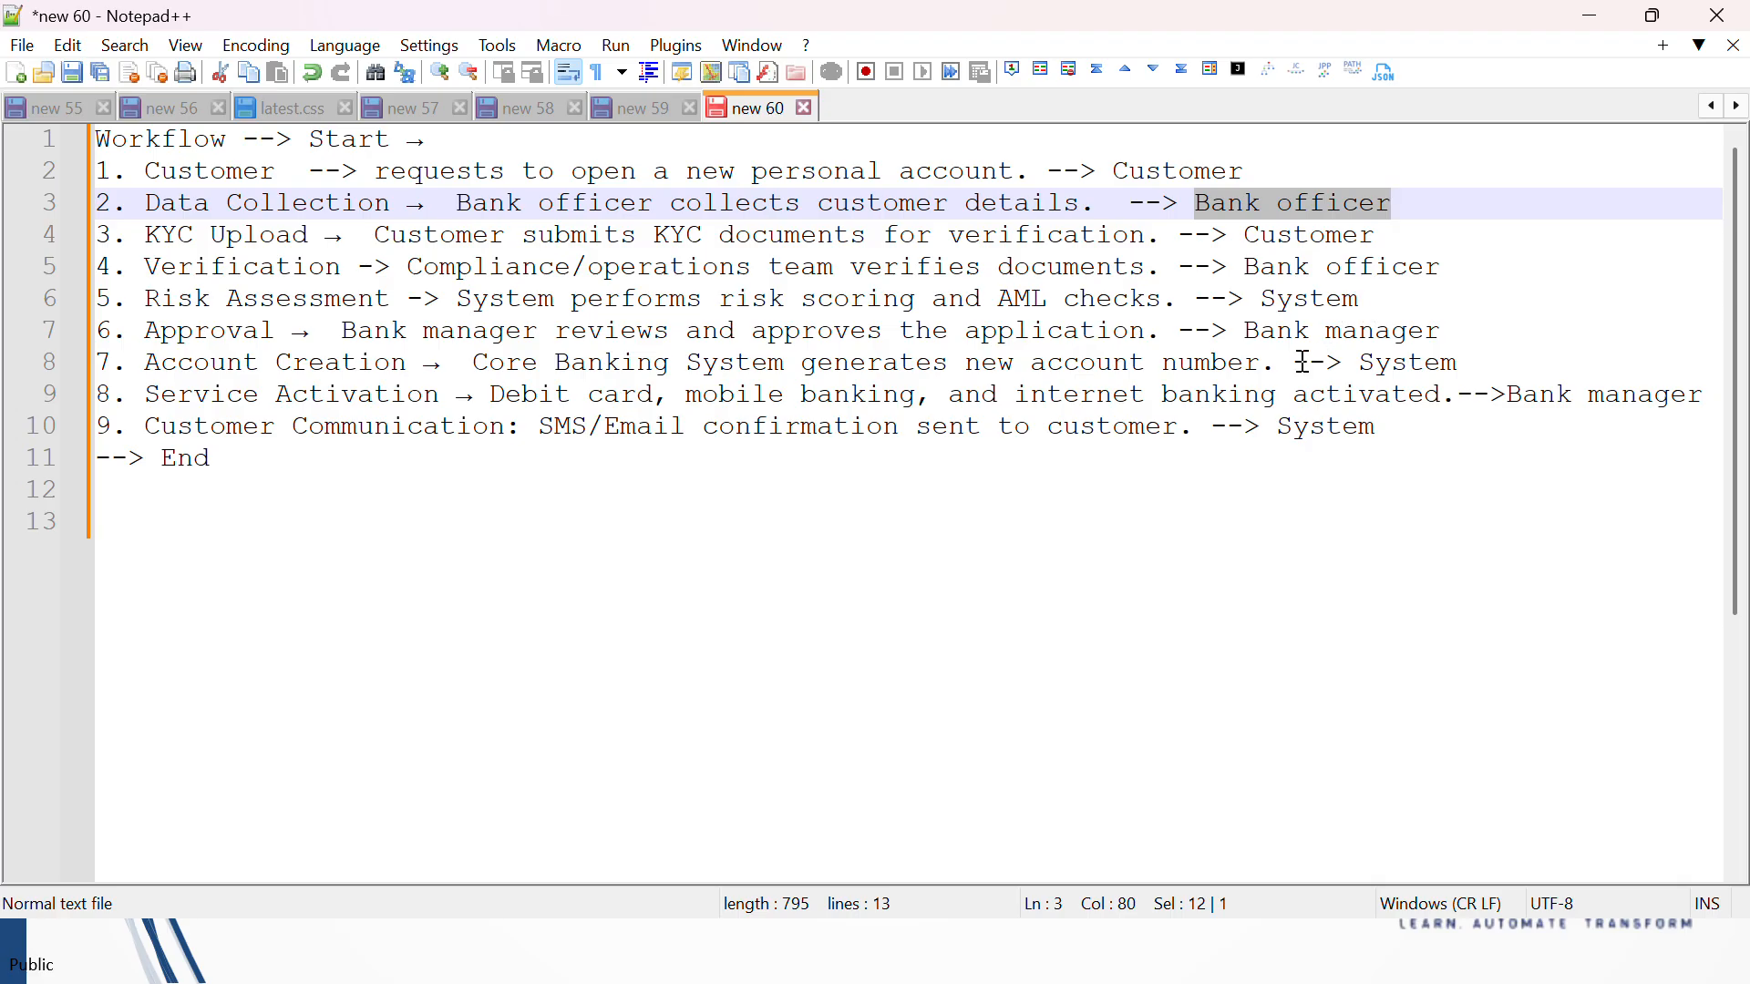
drag(1242, 336, 1458, 339)
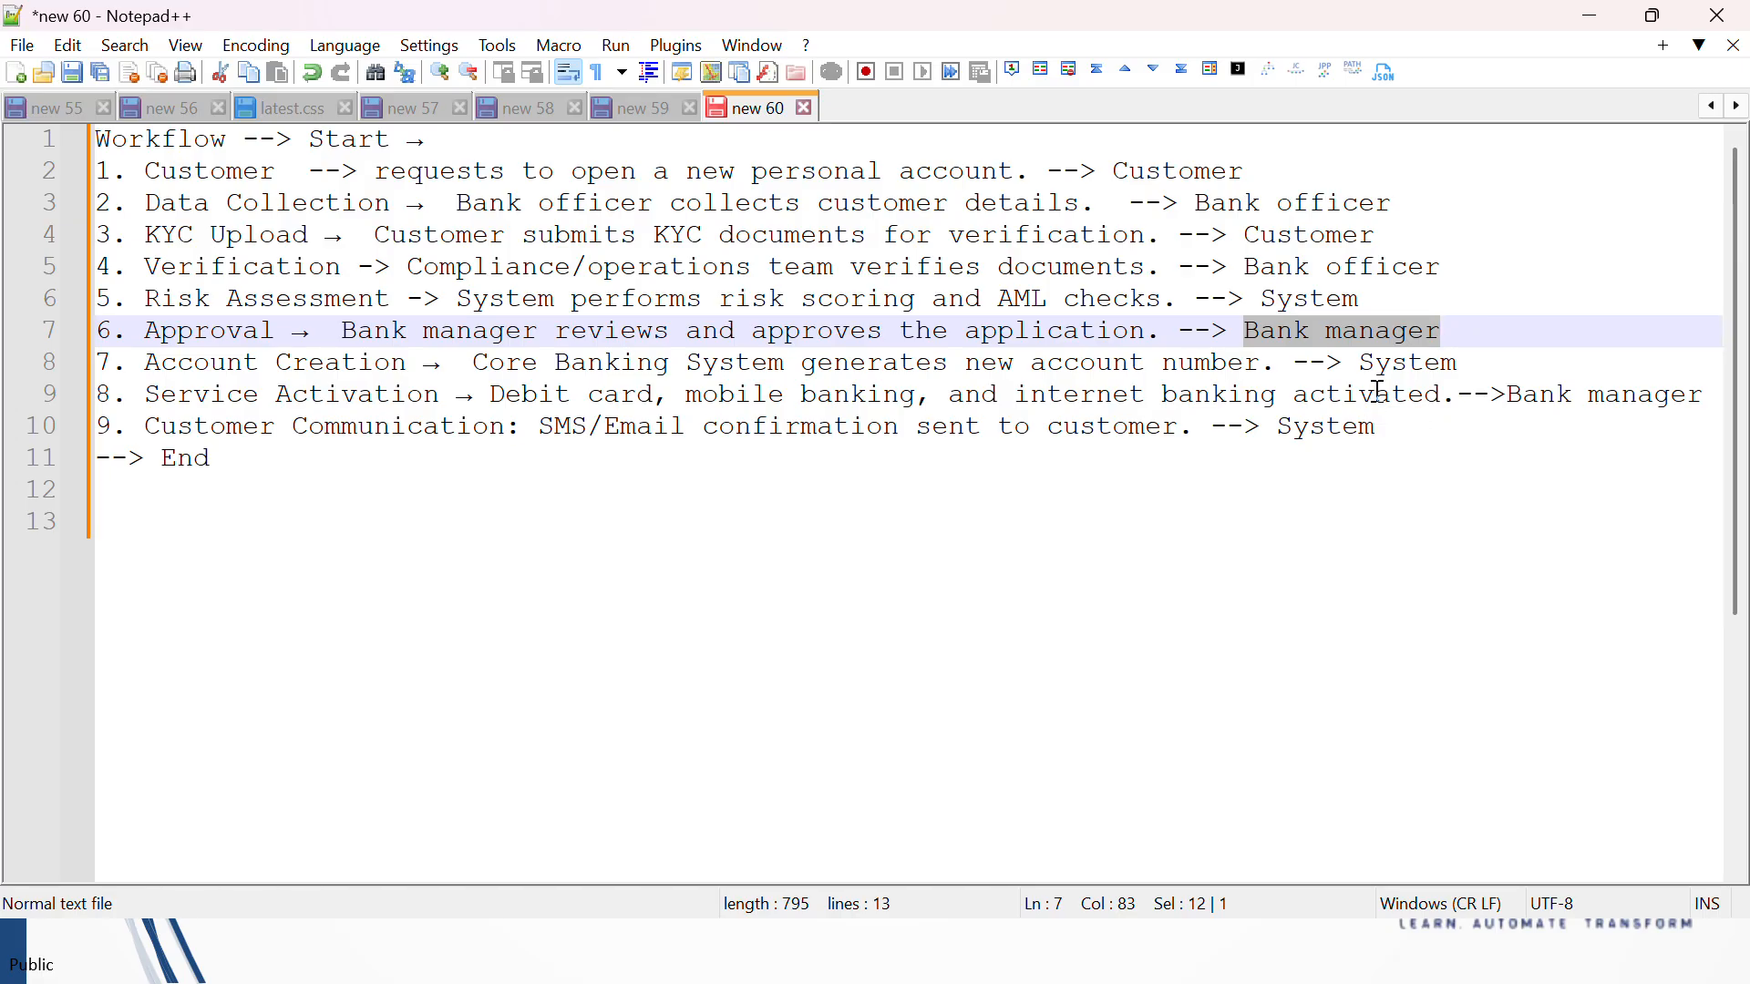
drag(1360, 363, 1459, 362)
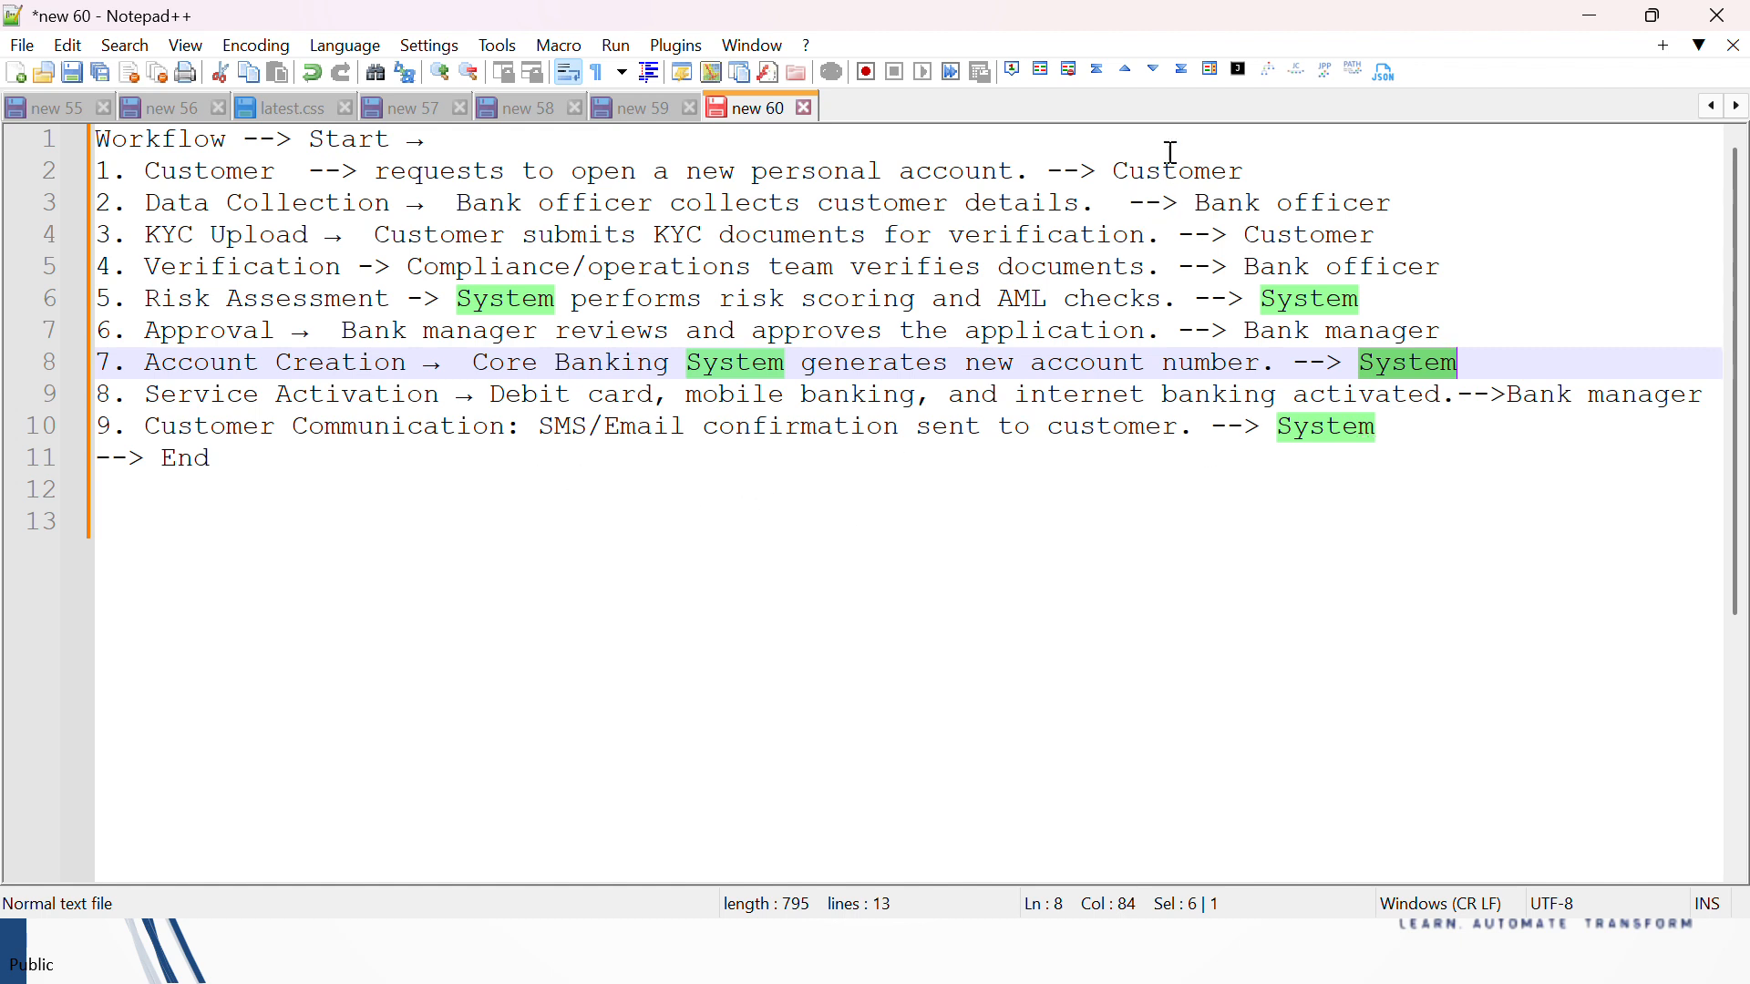
drag(1121, 173, 1260, 173)
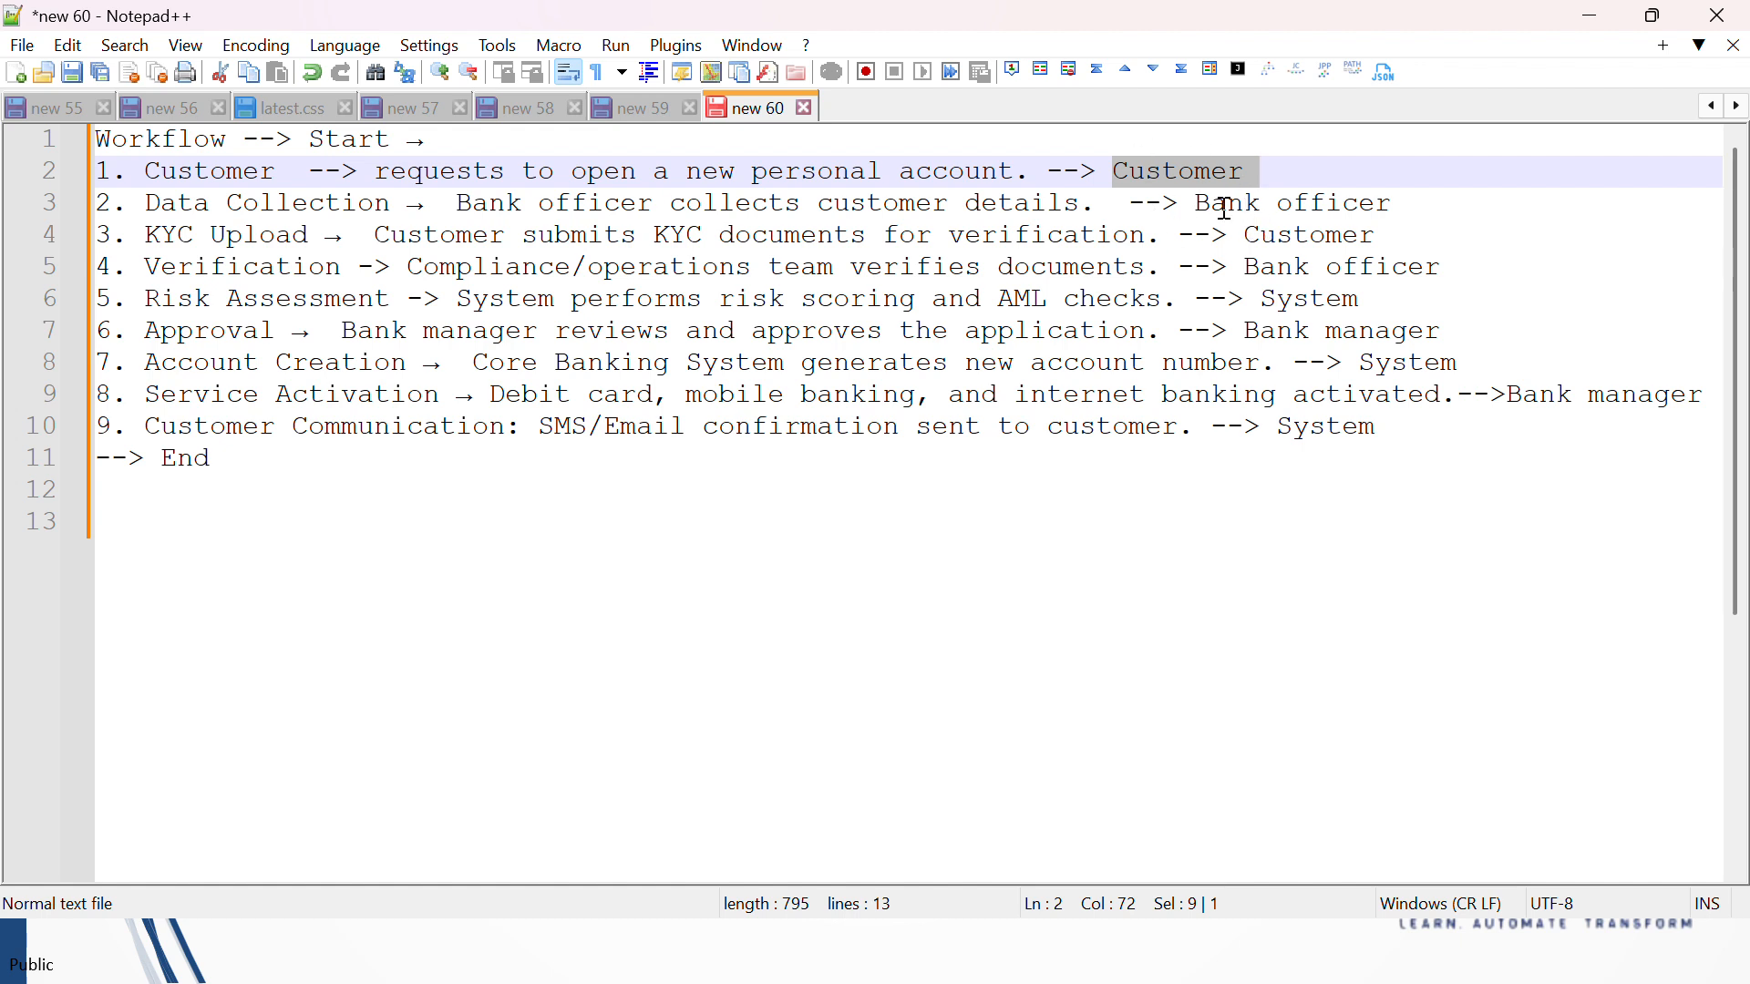
click(1166, 173)
drag(1197, 206, 1378, 236)
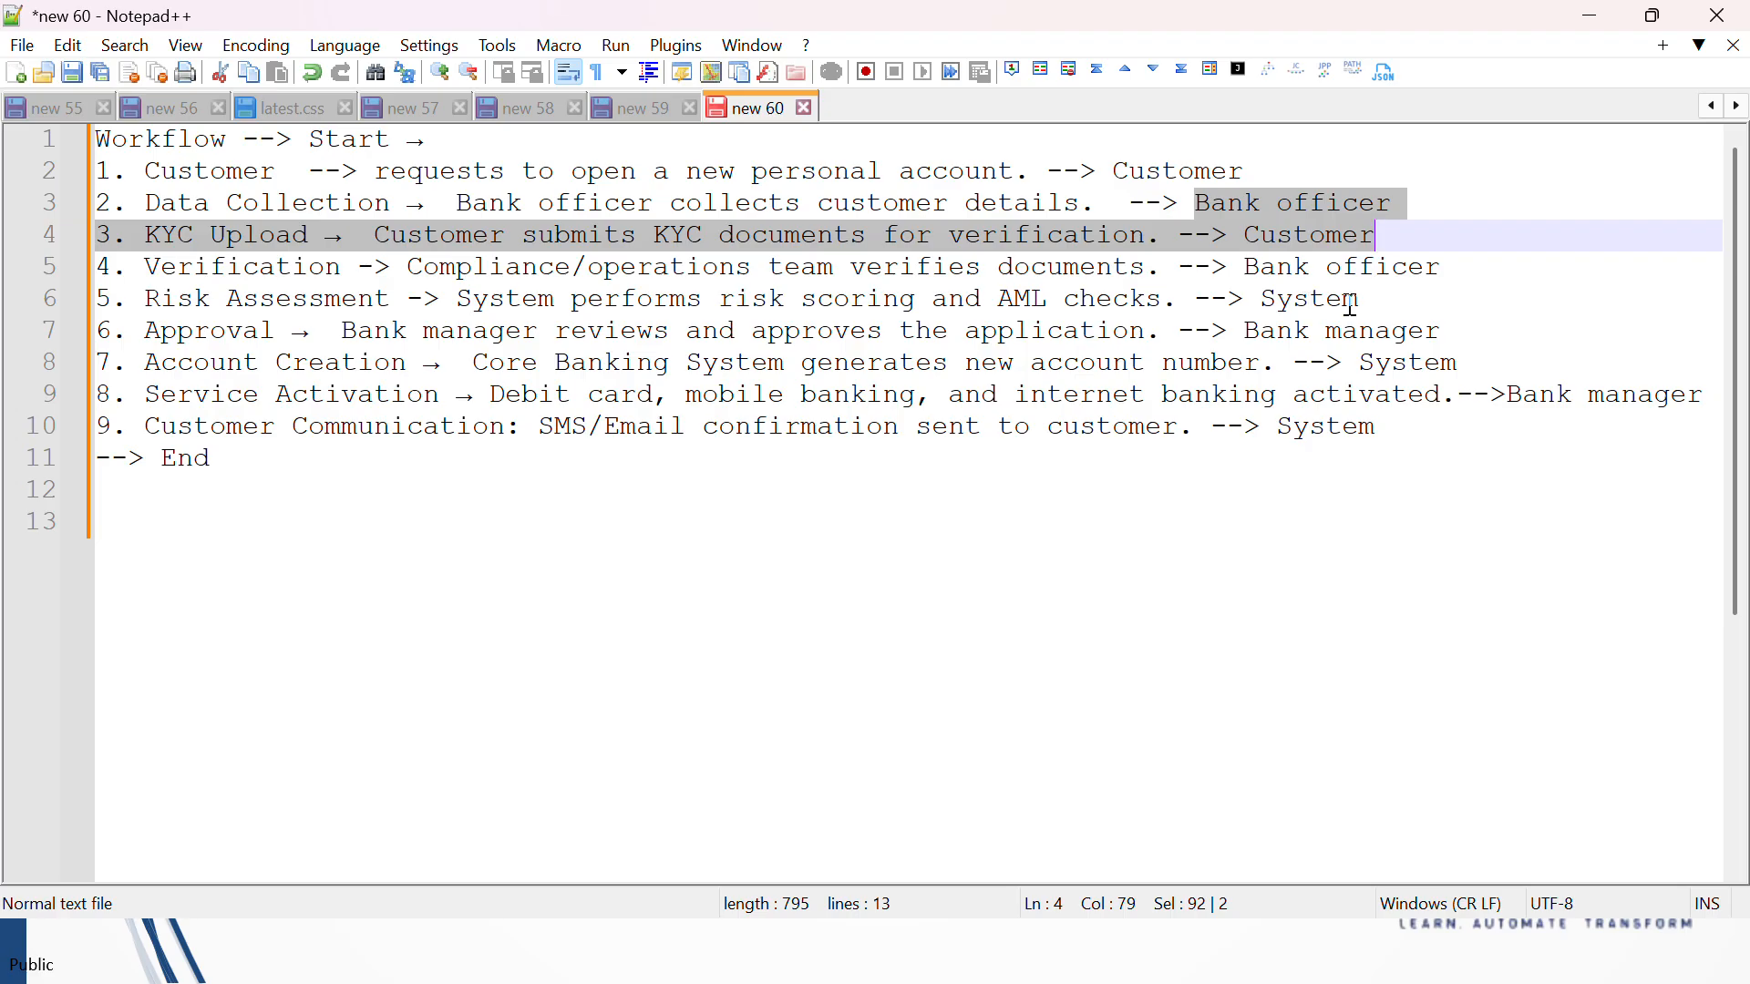
Step: Switch back to the process app in the browser and create a new process named "Personal Account Opening"
key(super)
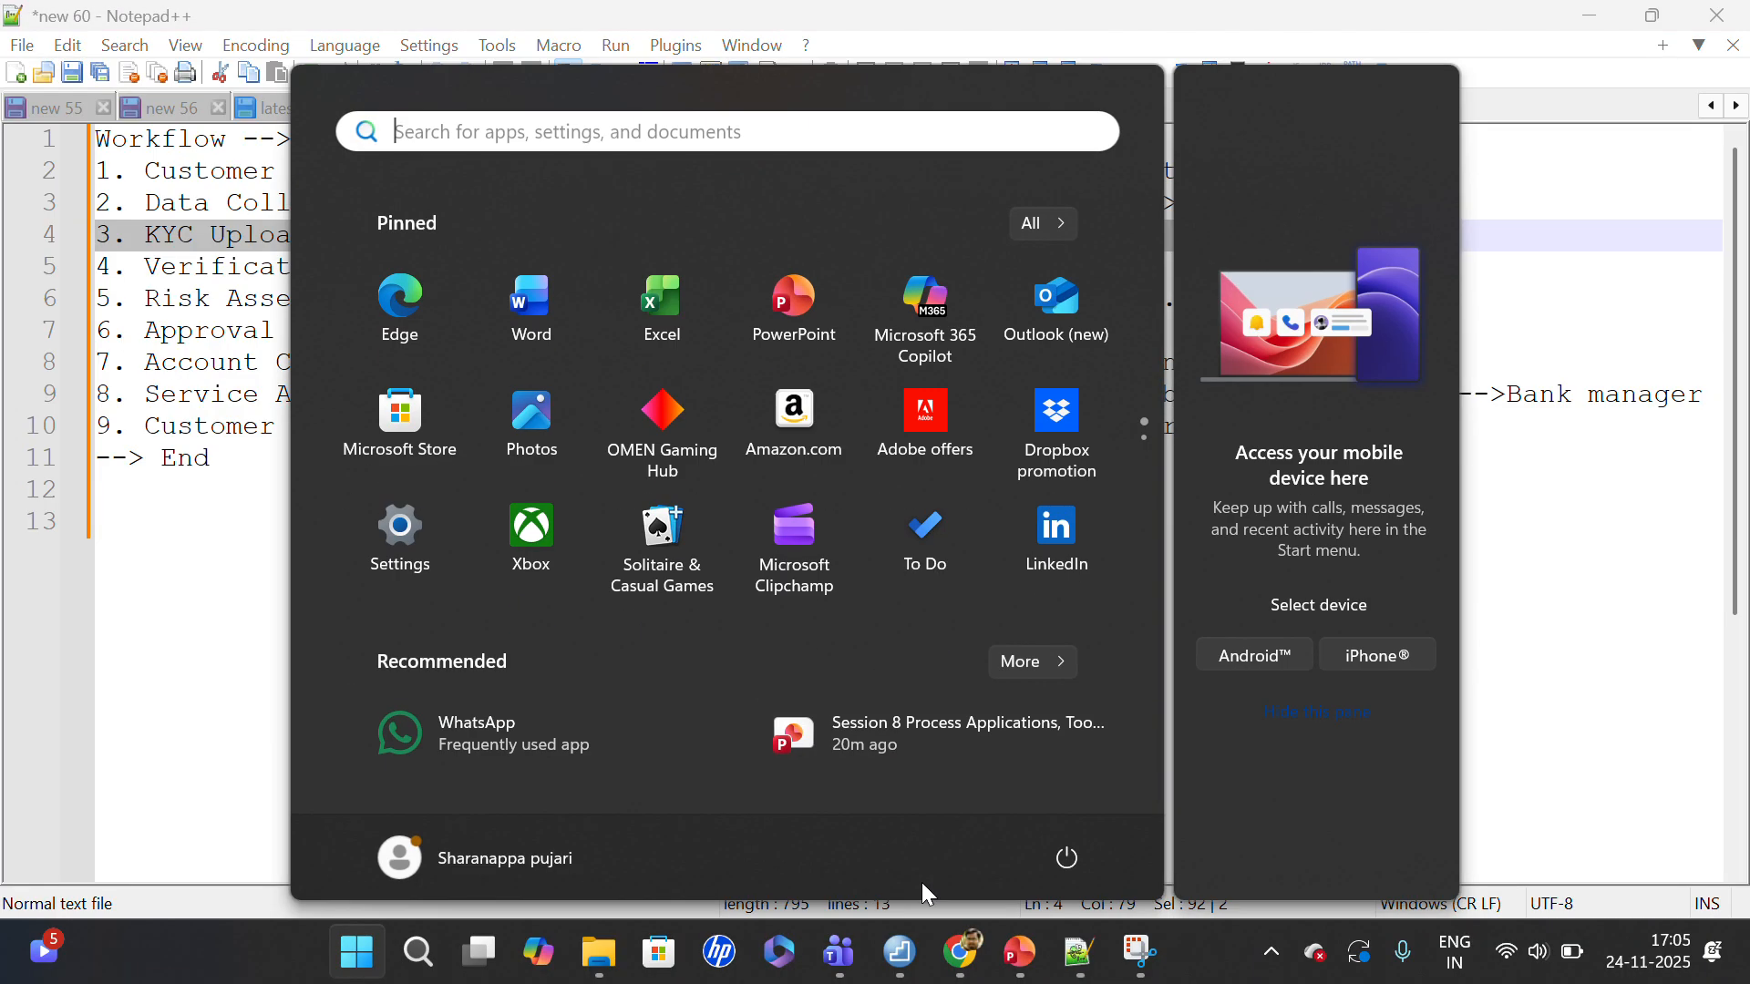
click(967, 960)
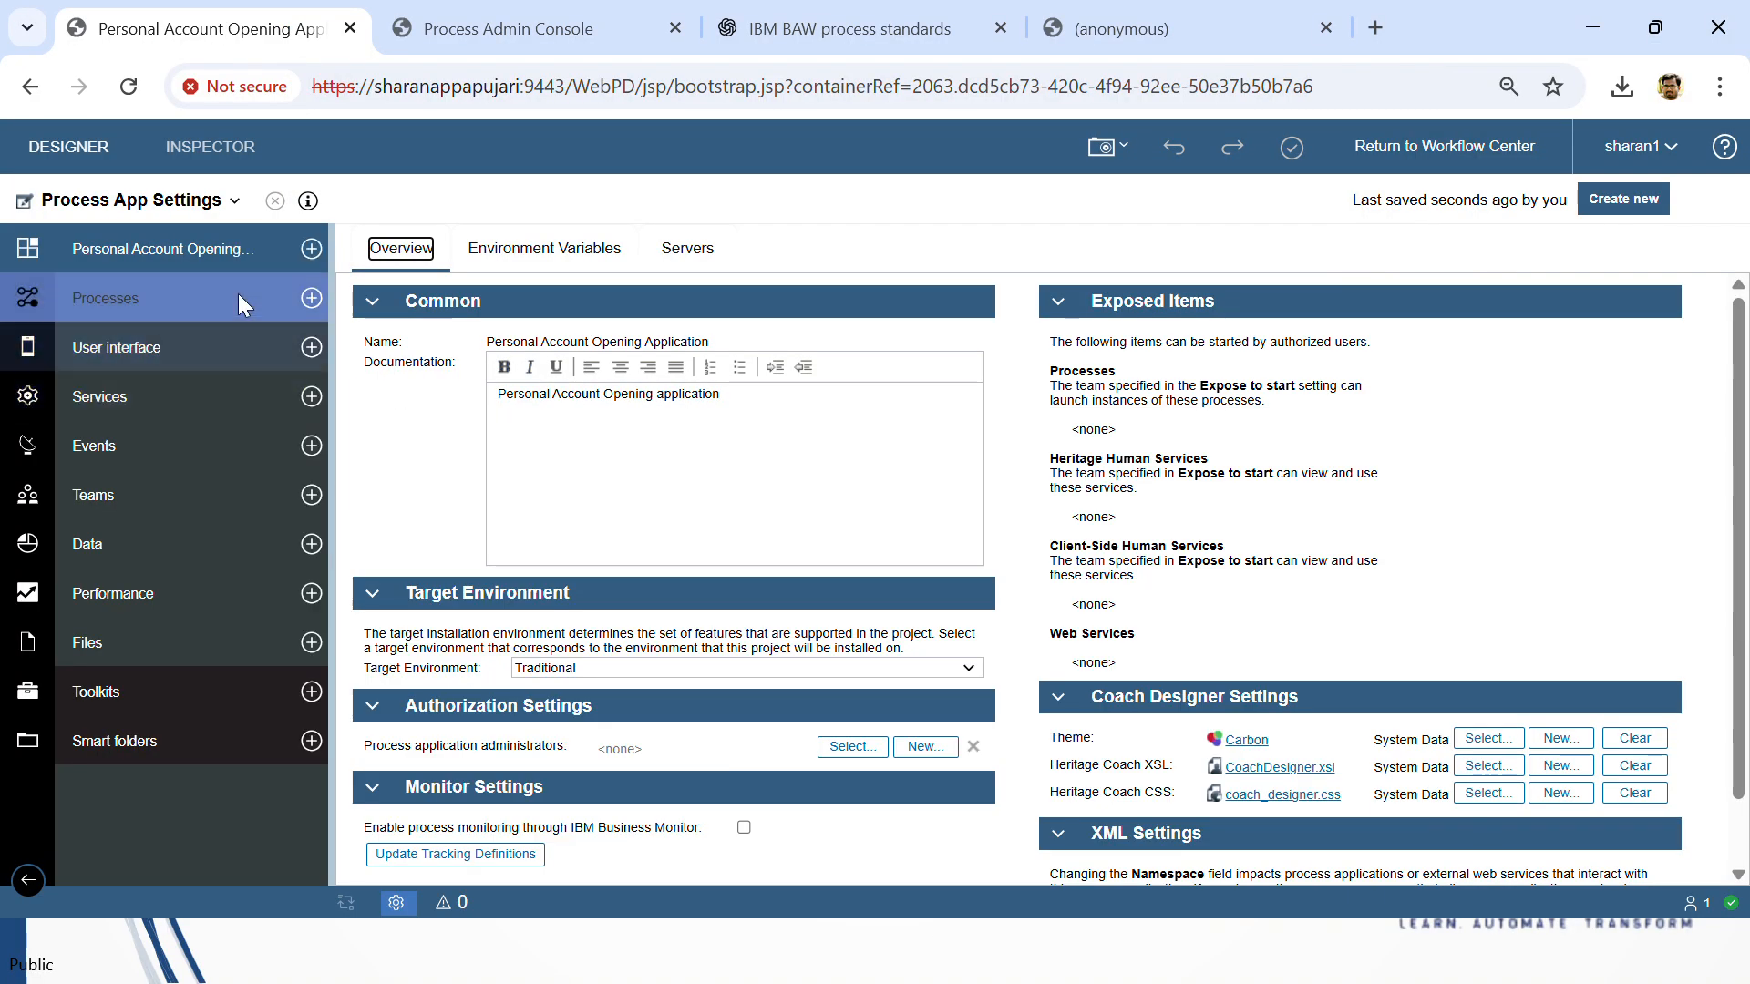
click(311, 298)
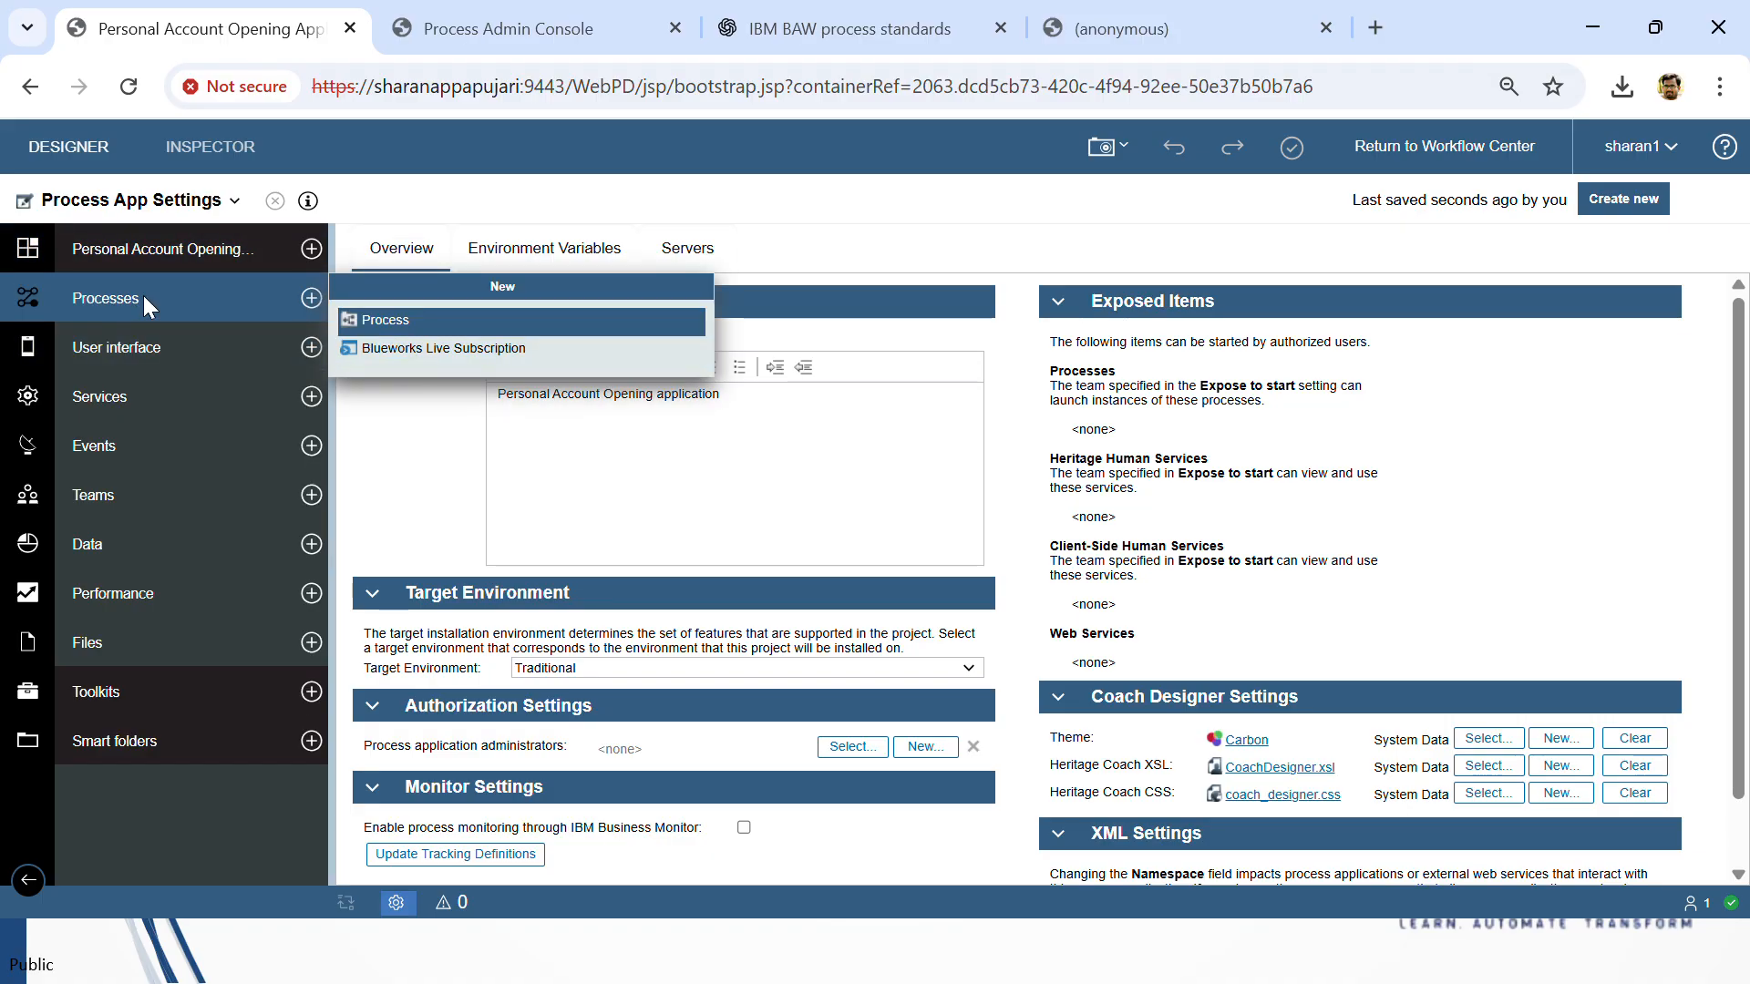
click(370, 317)
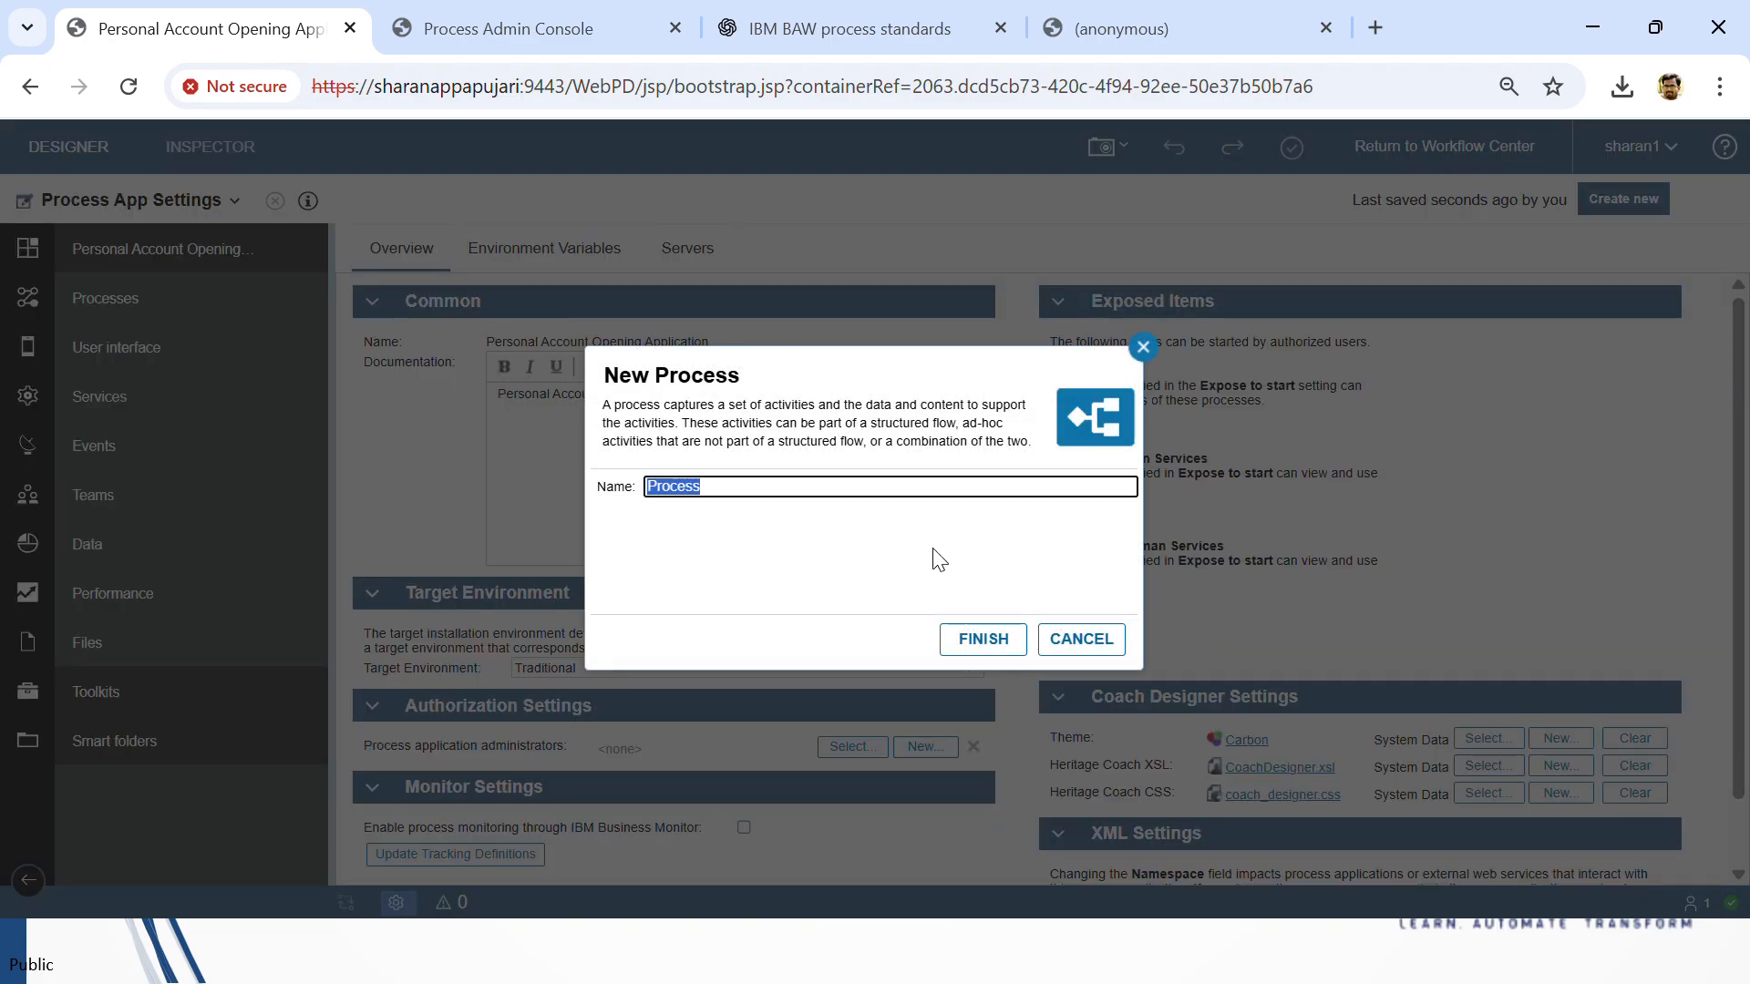
text(Personal Account Opening)
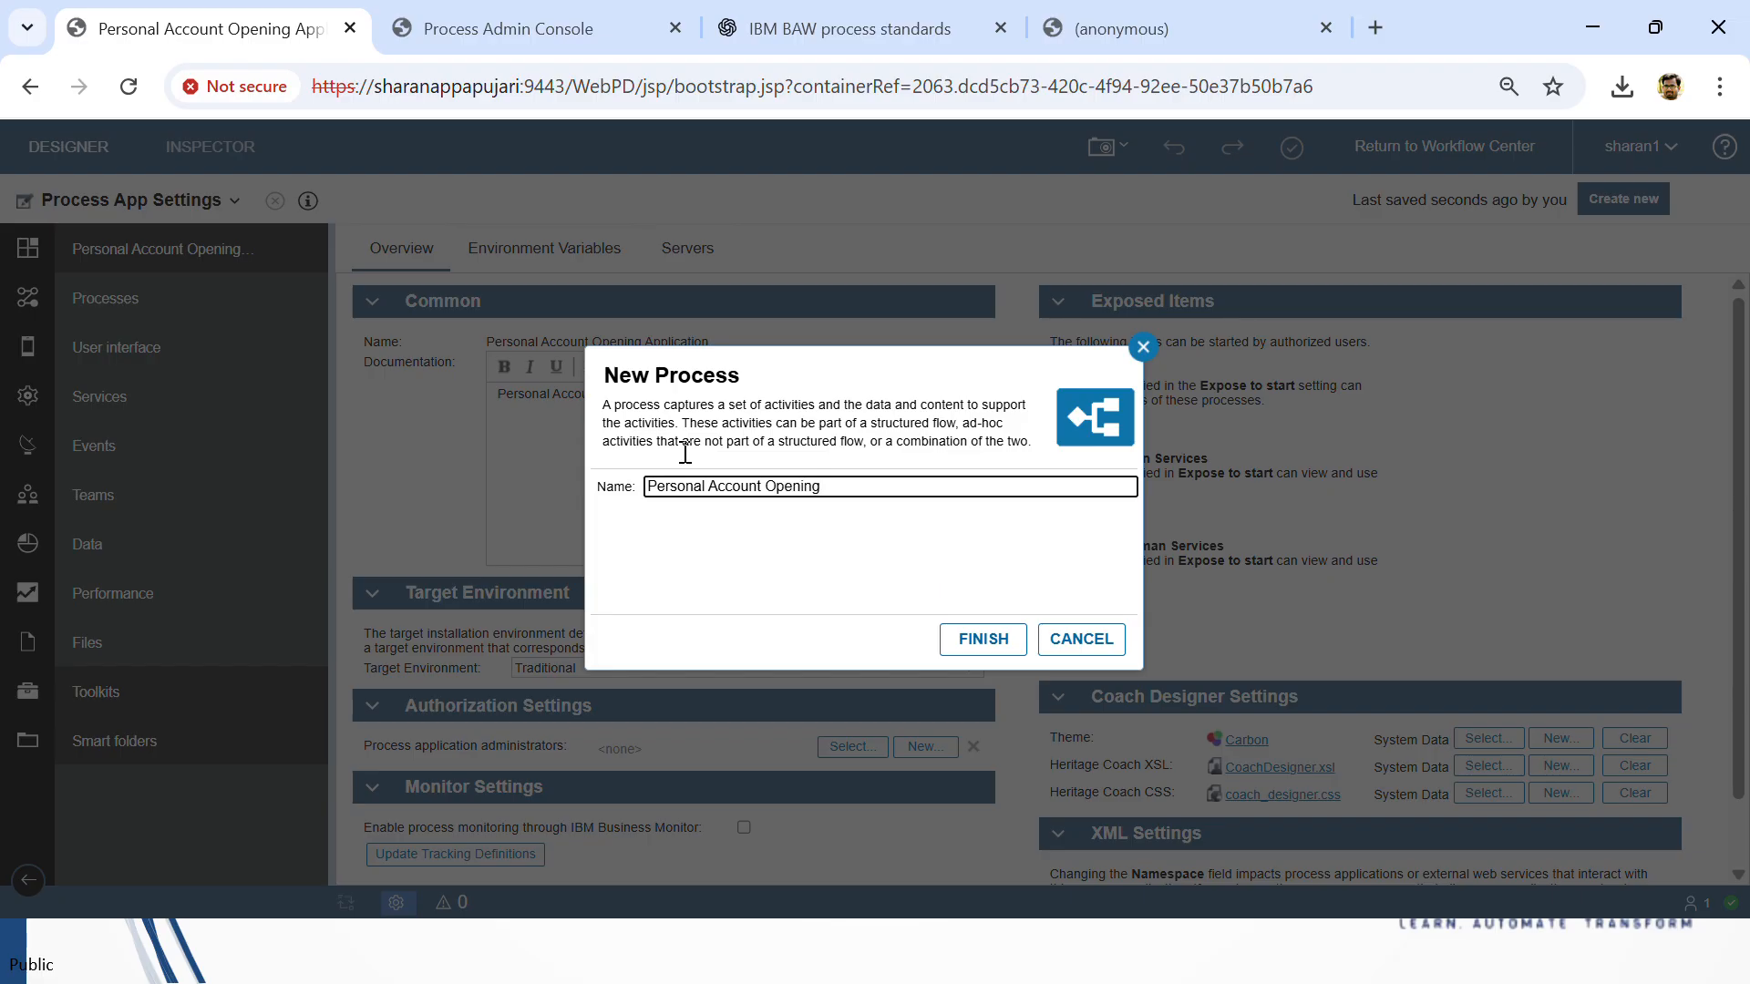
click(967, 640)
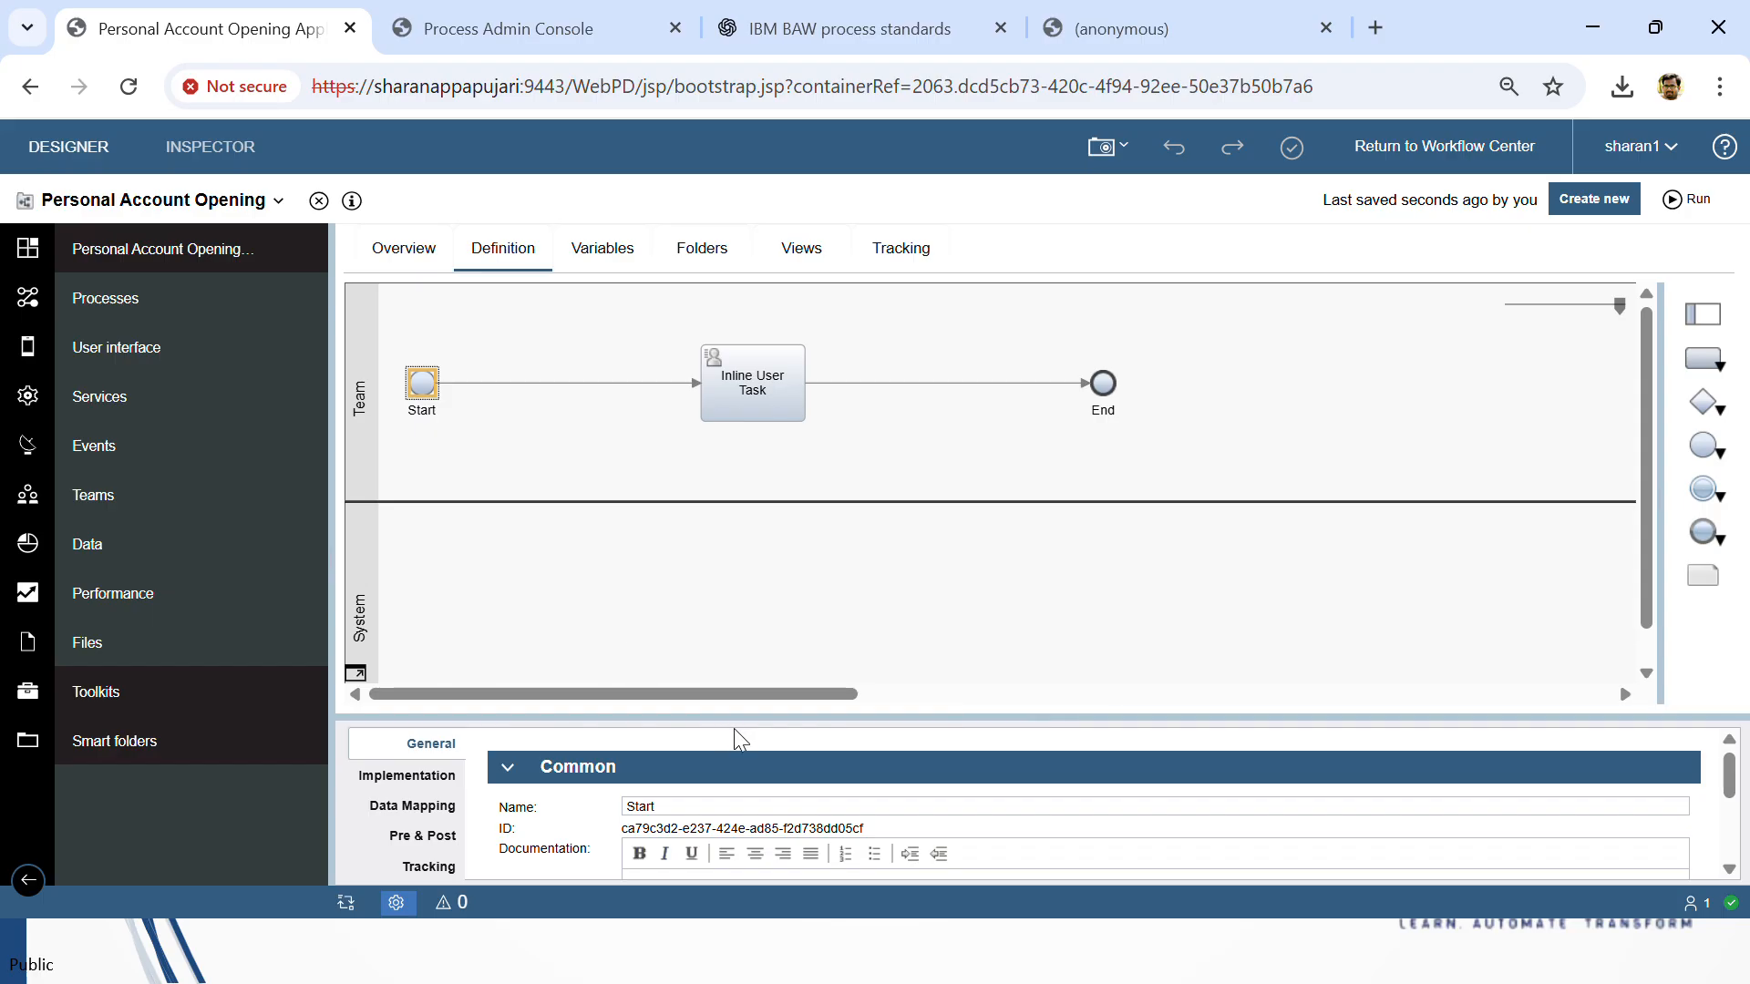
Step: Enlarge the process diagram area and add two new lanes above the existing Team lane
drag(730, 715, 730, 766)
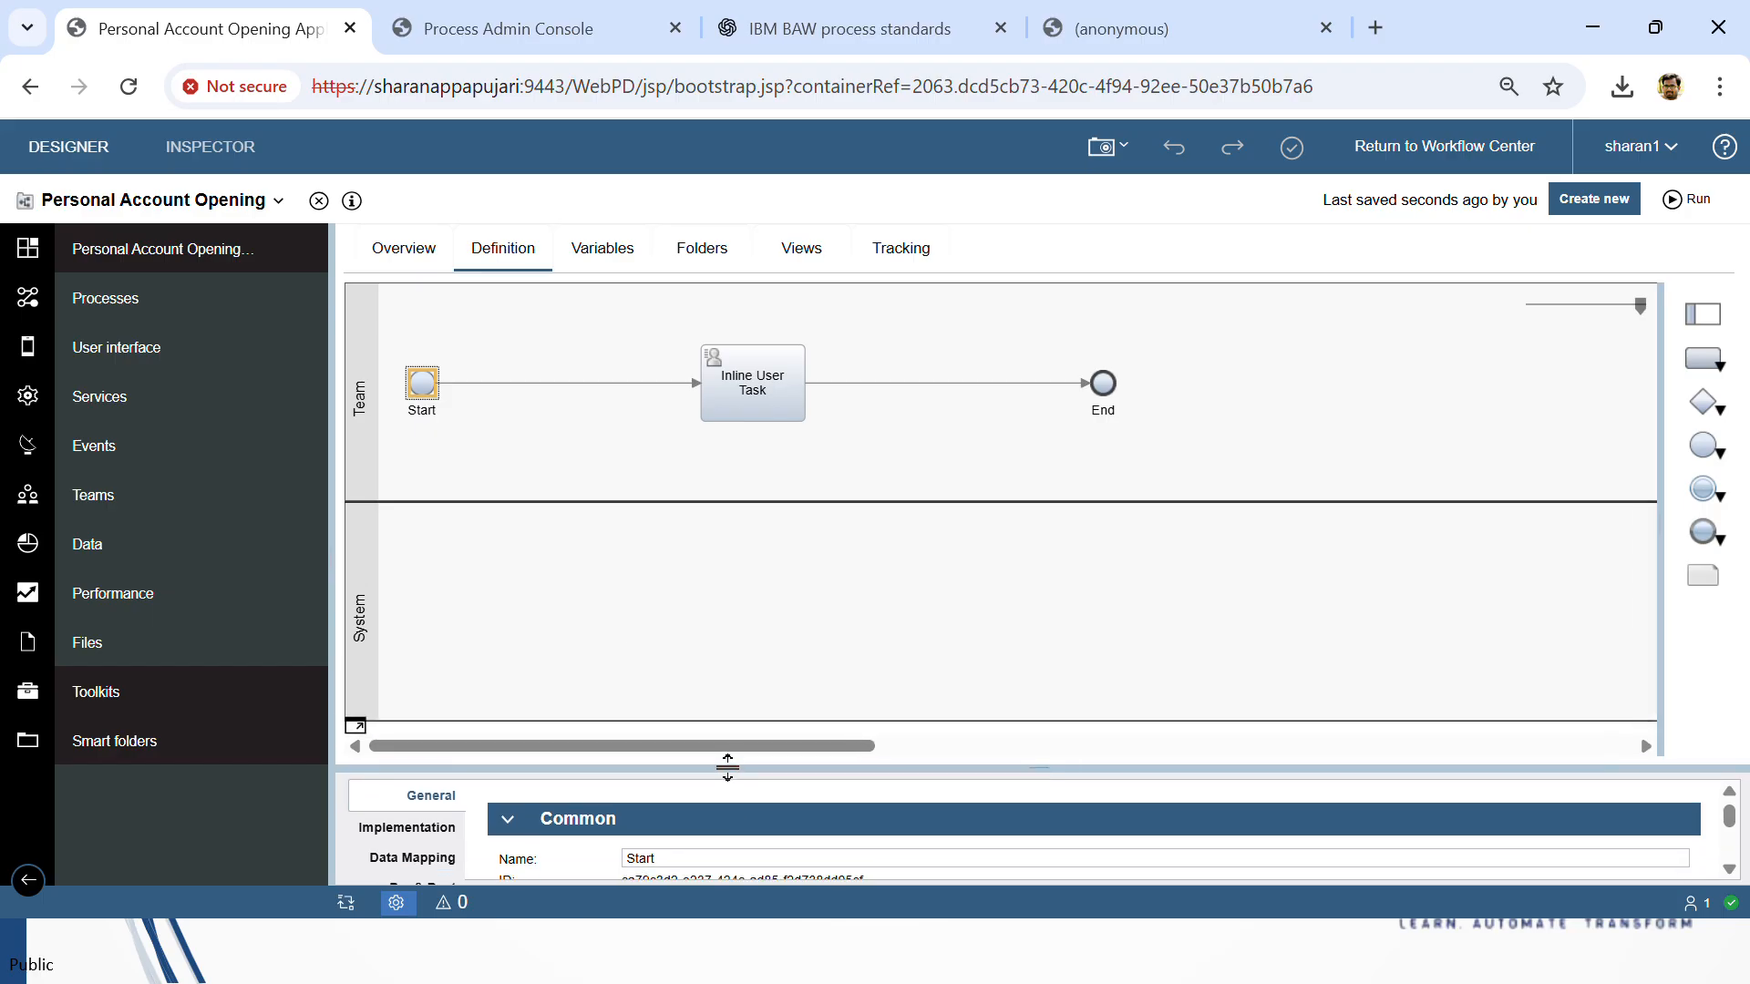
click(362, 613)
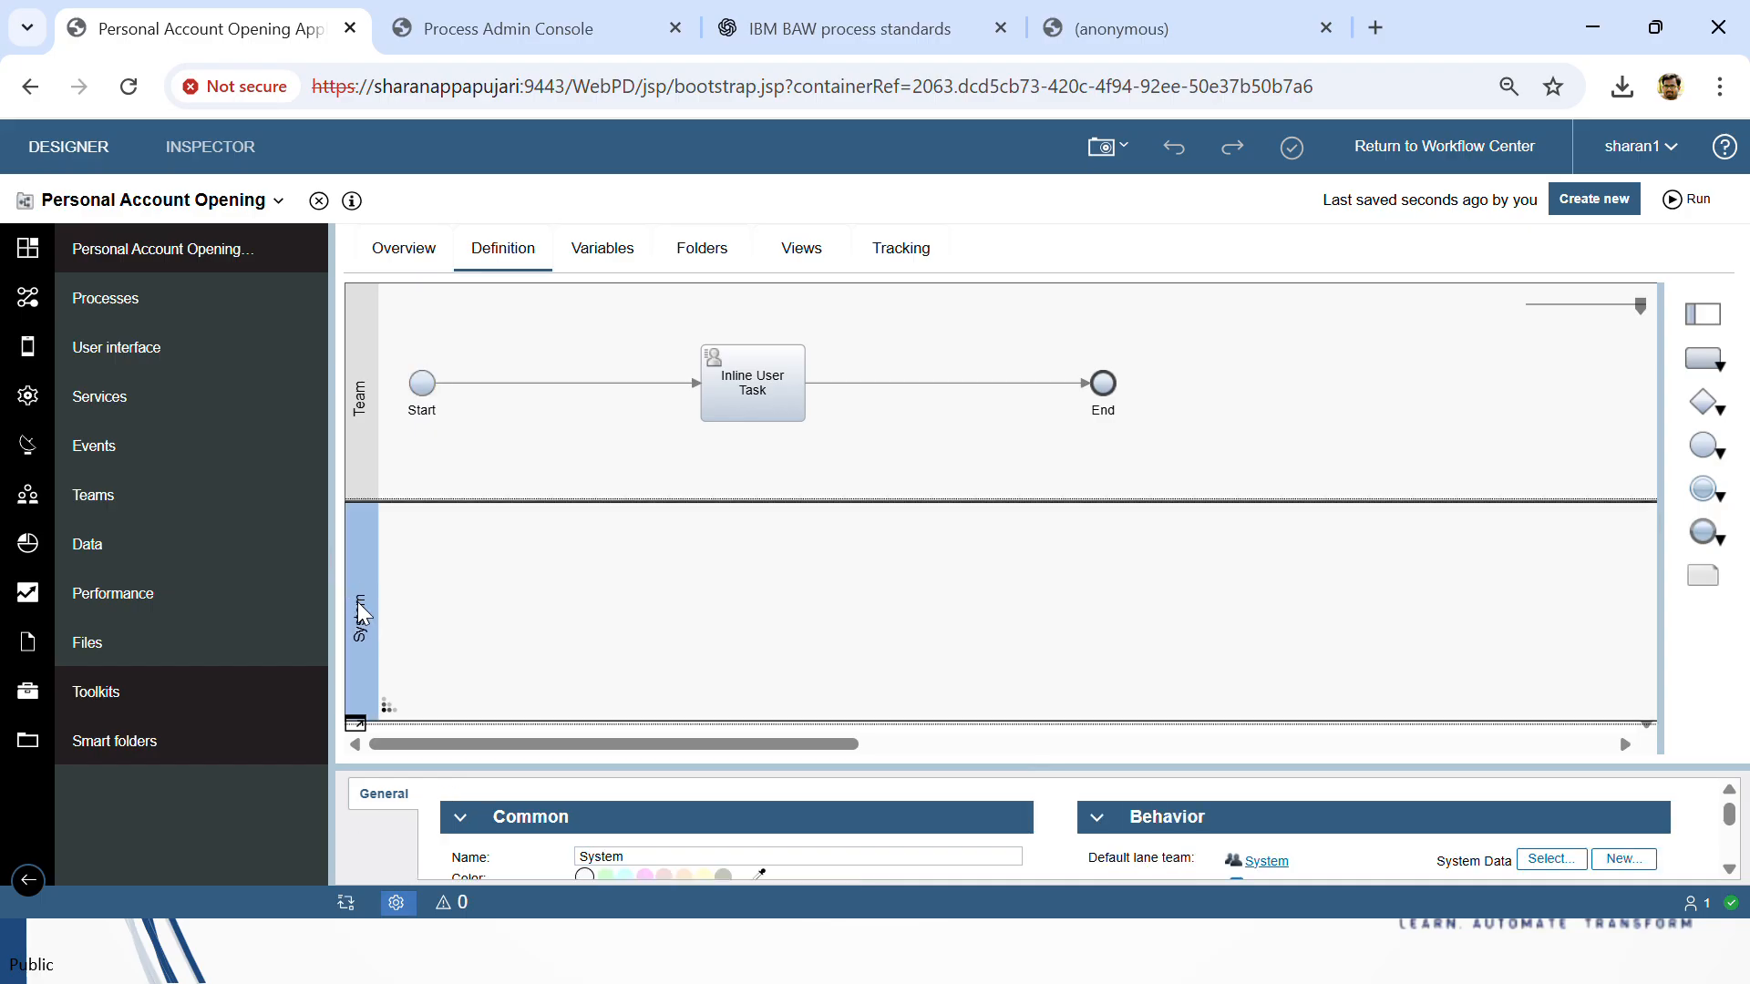
click(362, 401)
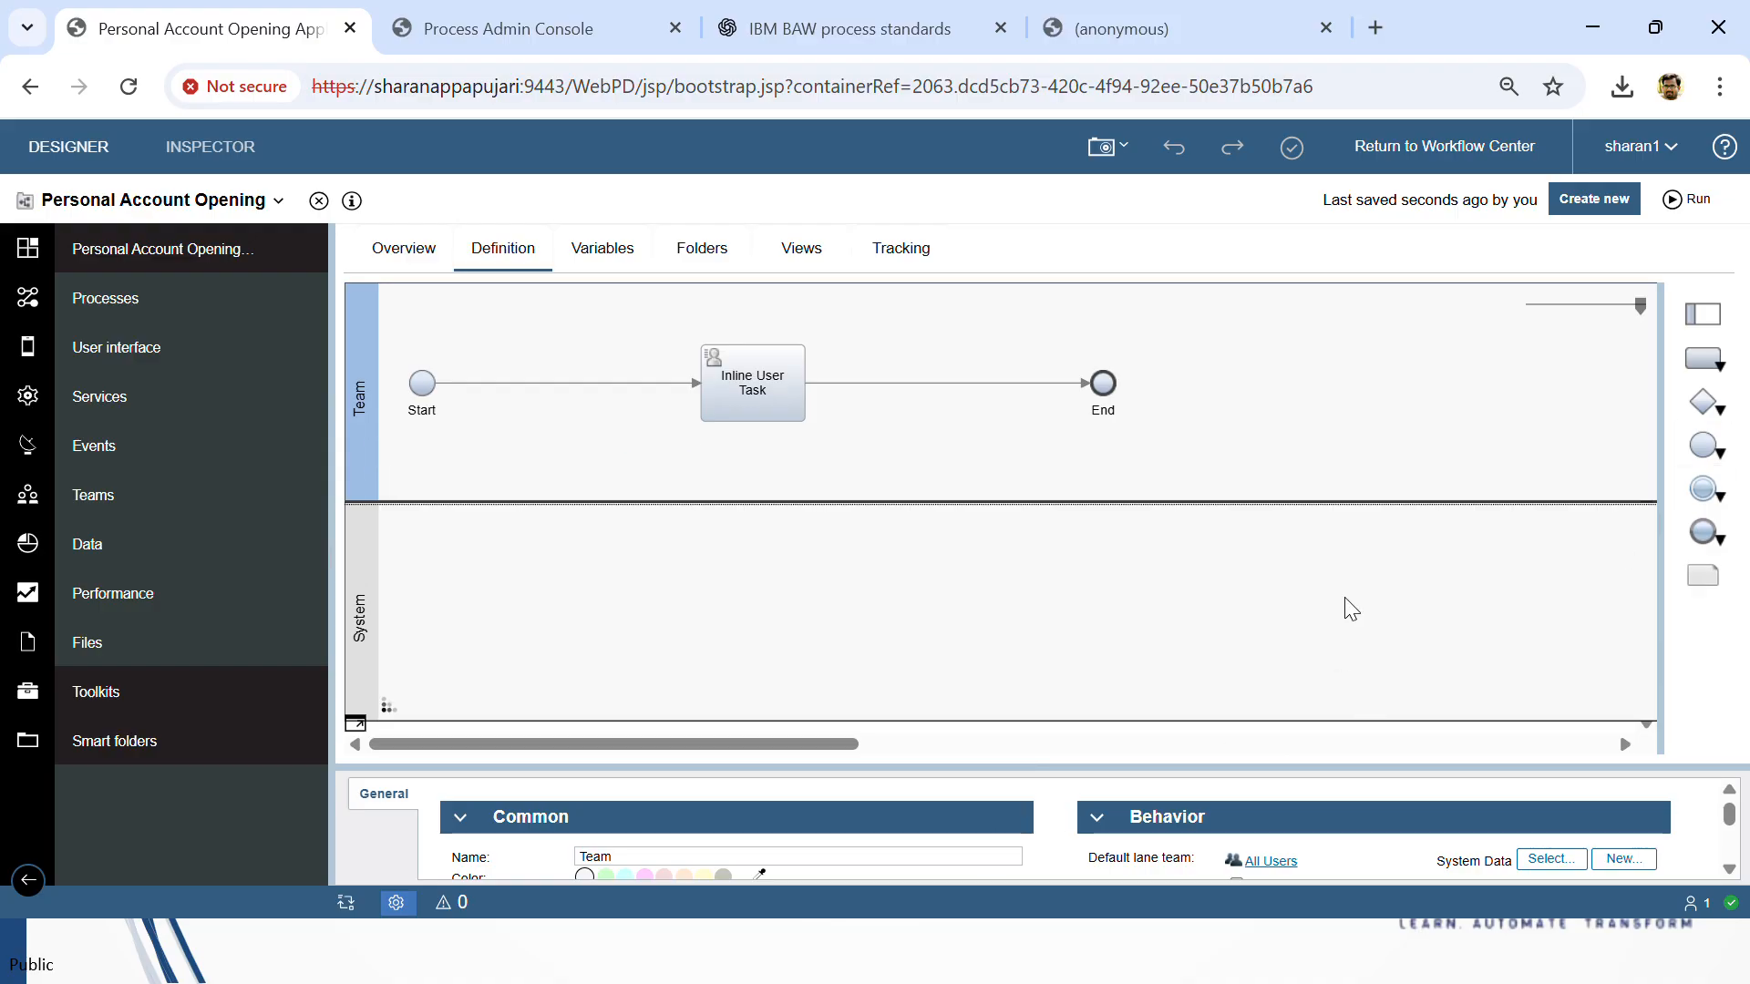
drag(1702, 313, 382, 321)
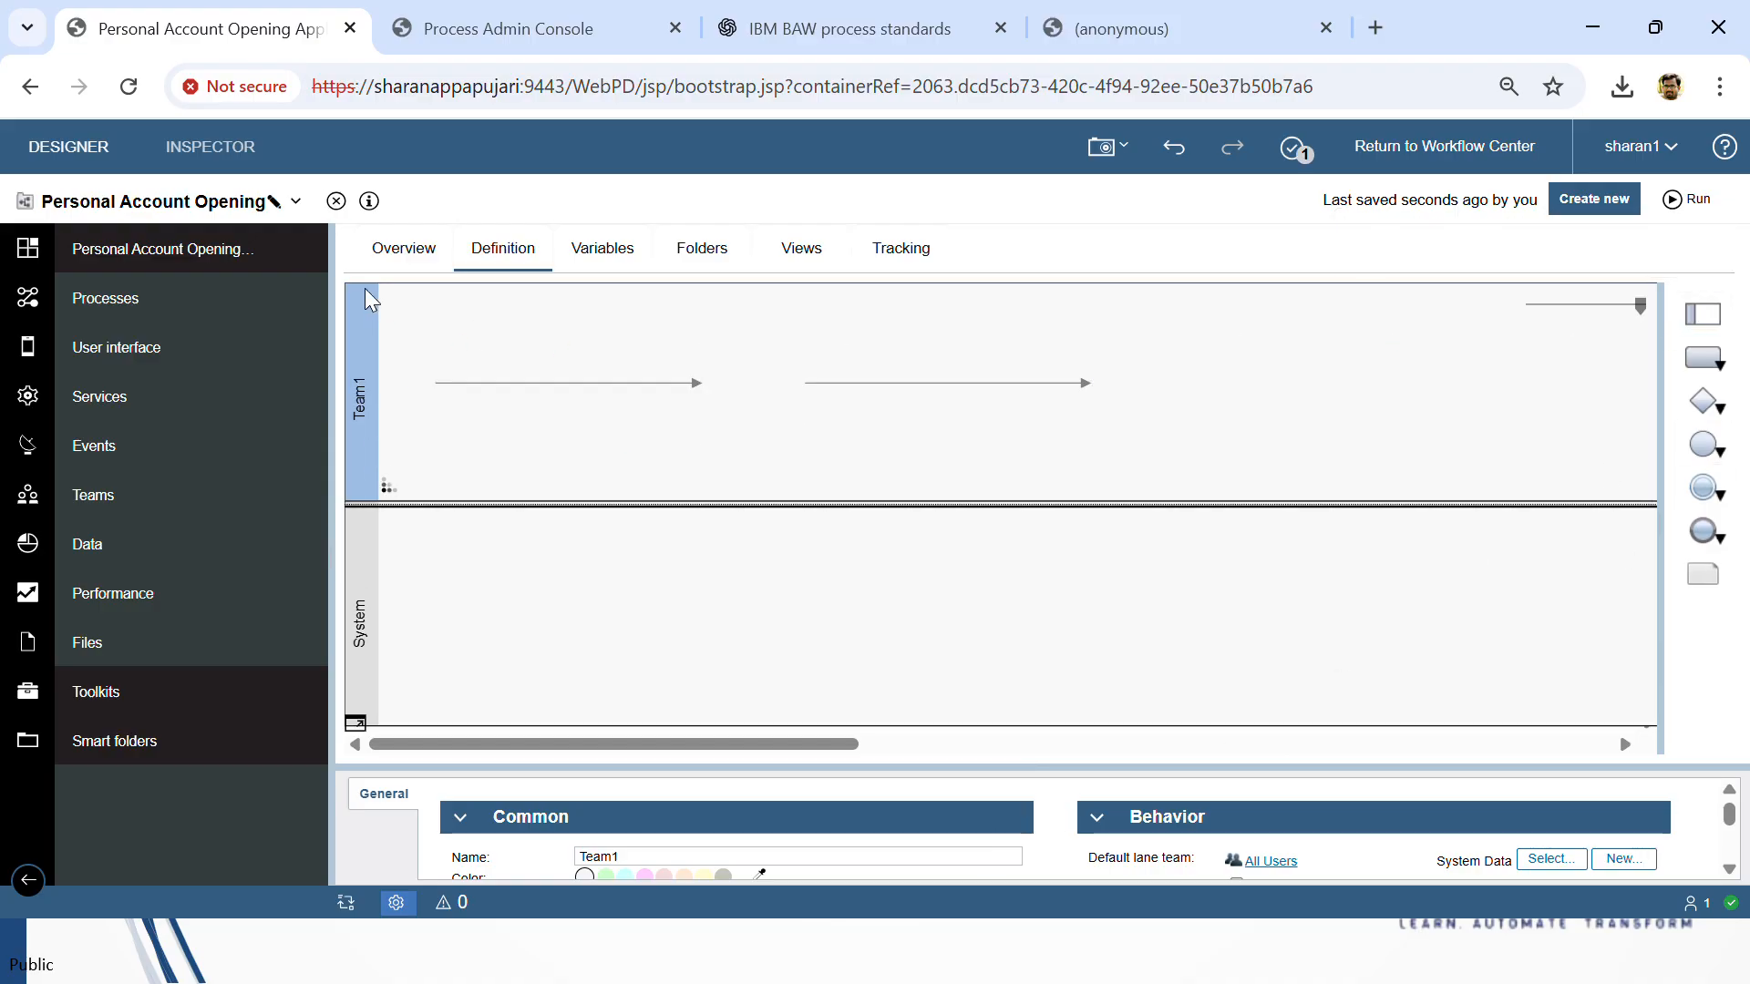
drag(1700, 316, 410, 328)
scroll(392, 429, down, 1)
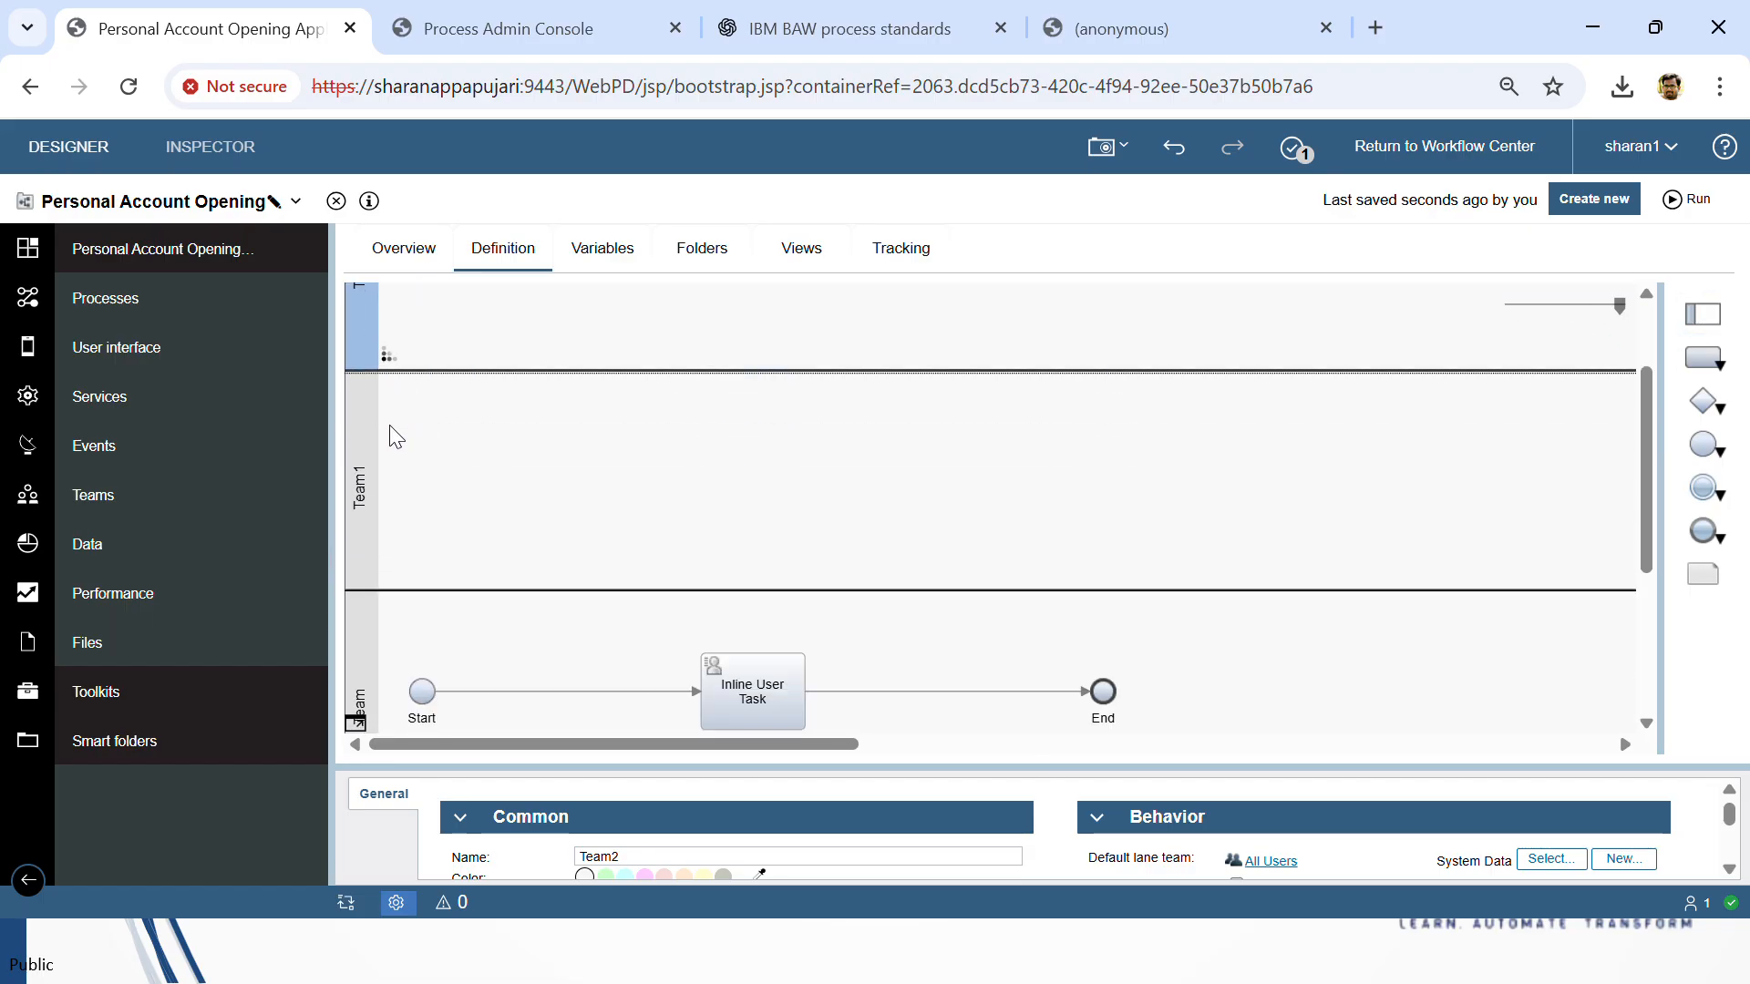
scroll(392, 601, down, 4)
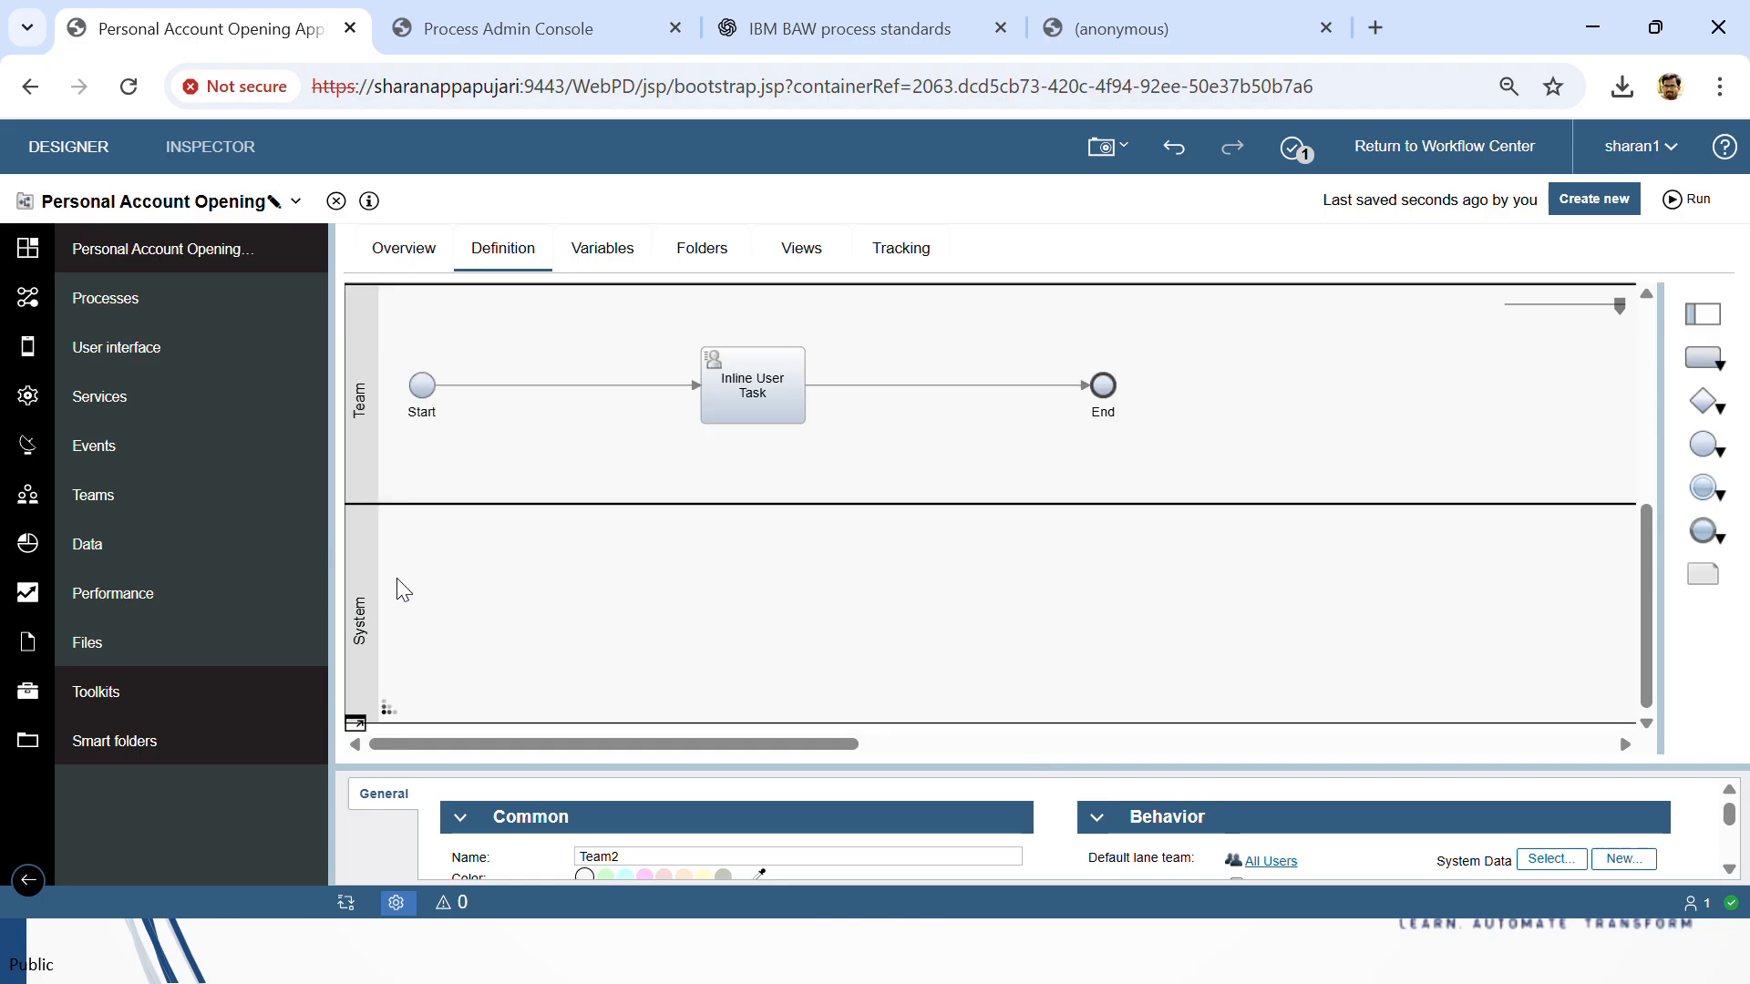
Step: Rename the Team lane containing the Start and End events as "Customer"
click(370, 478)
drag(697, 773, 695, 522)
double_click(588, 611)
text(customer)
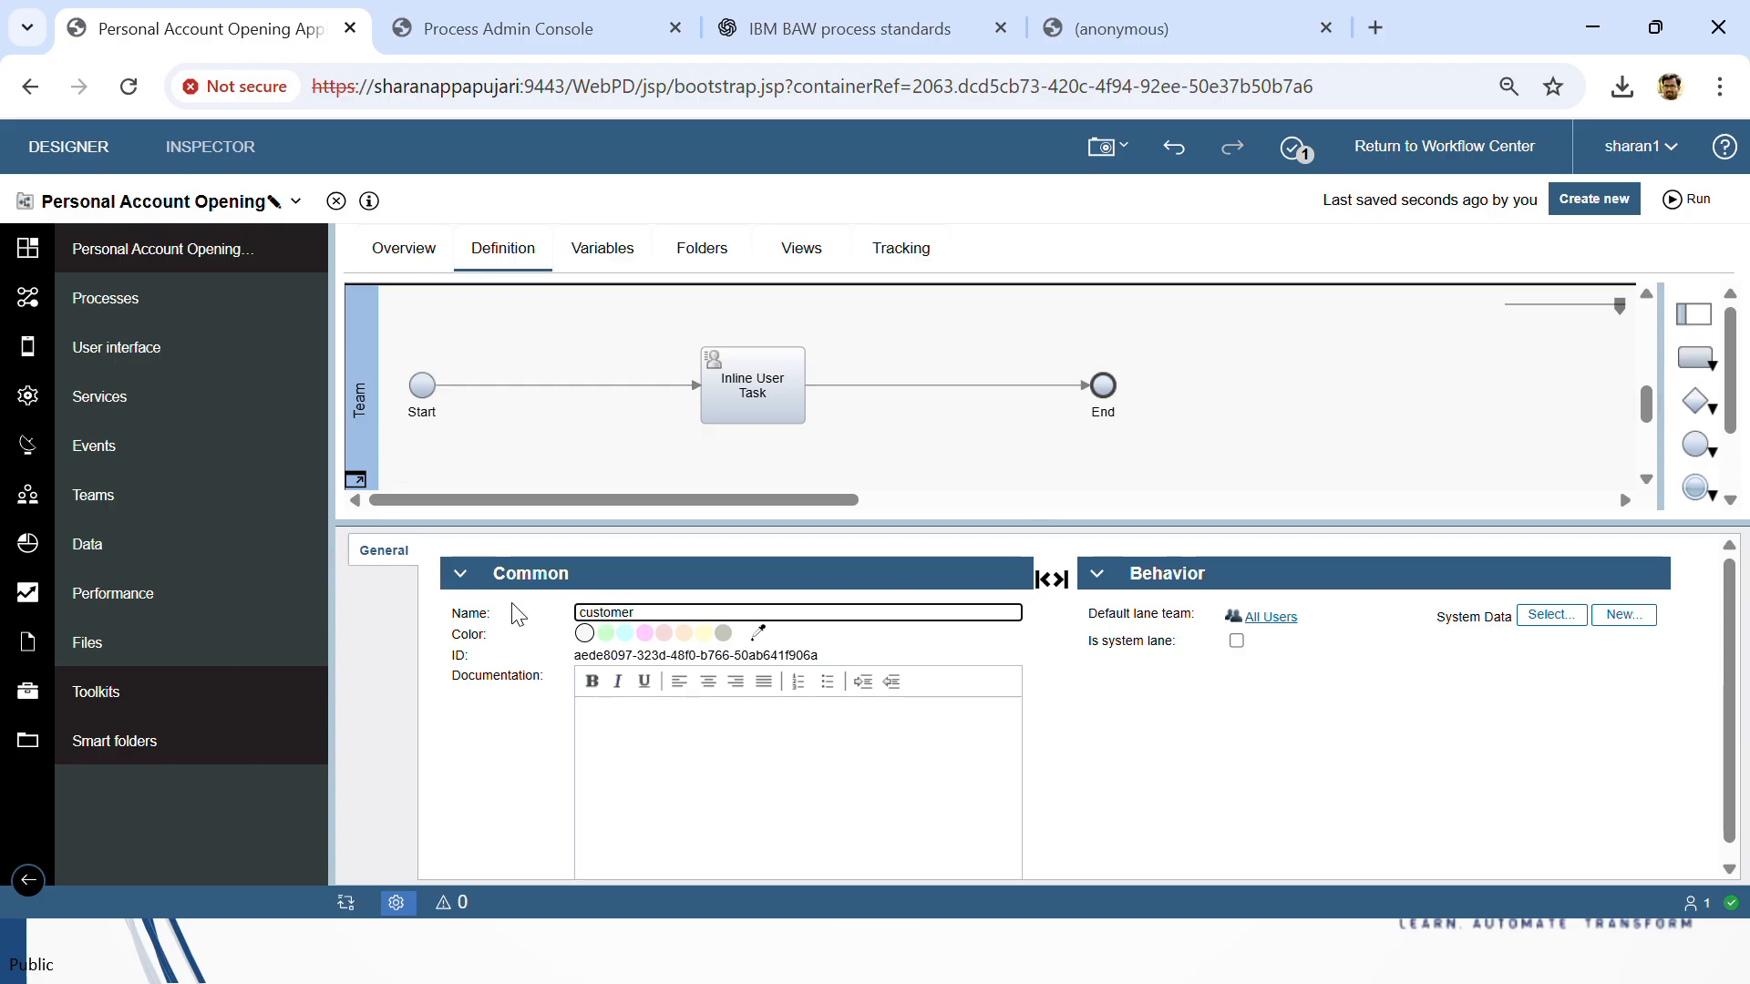
key(BackSpace)
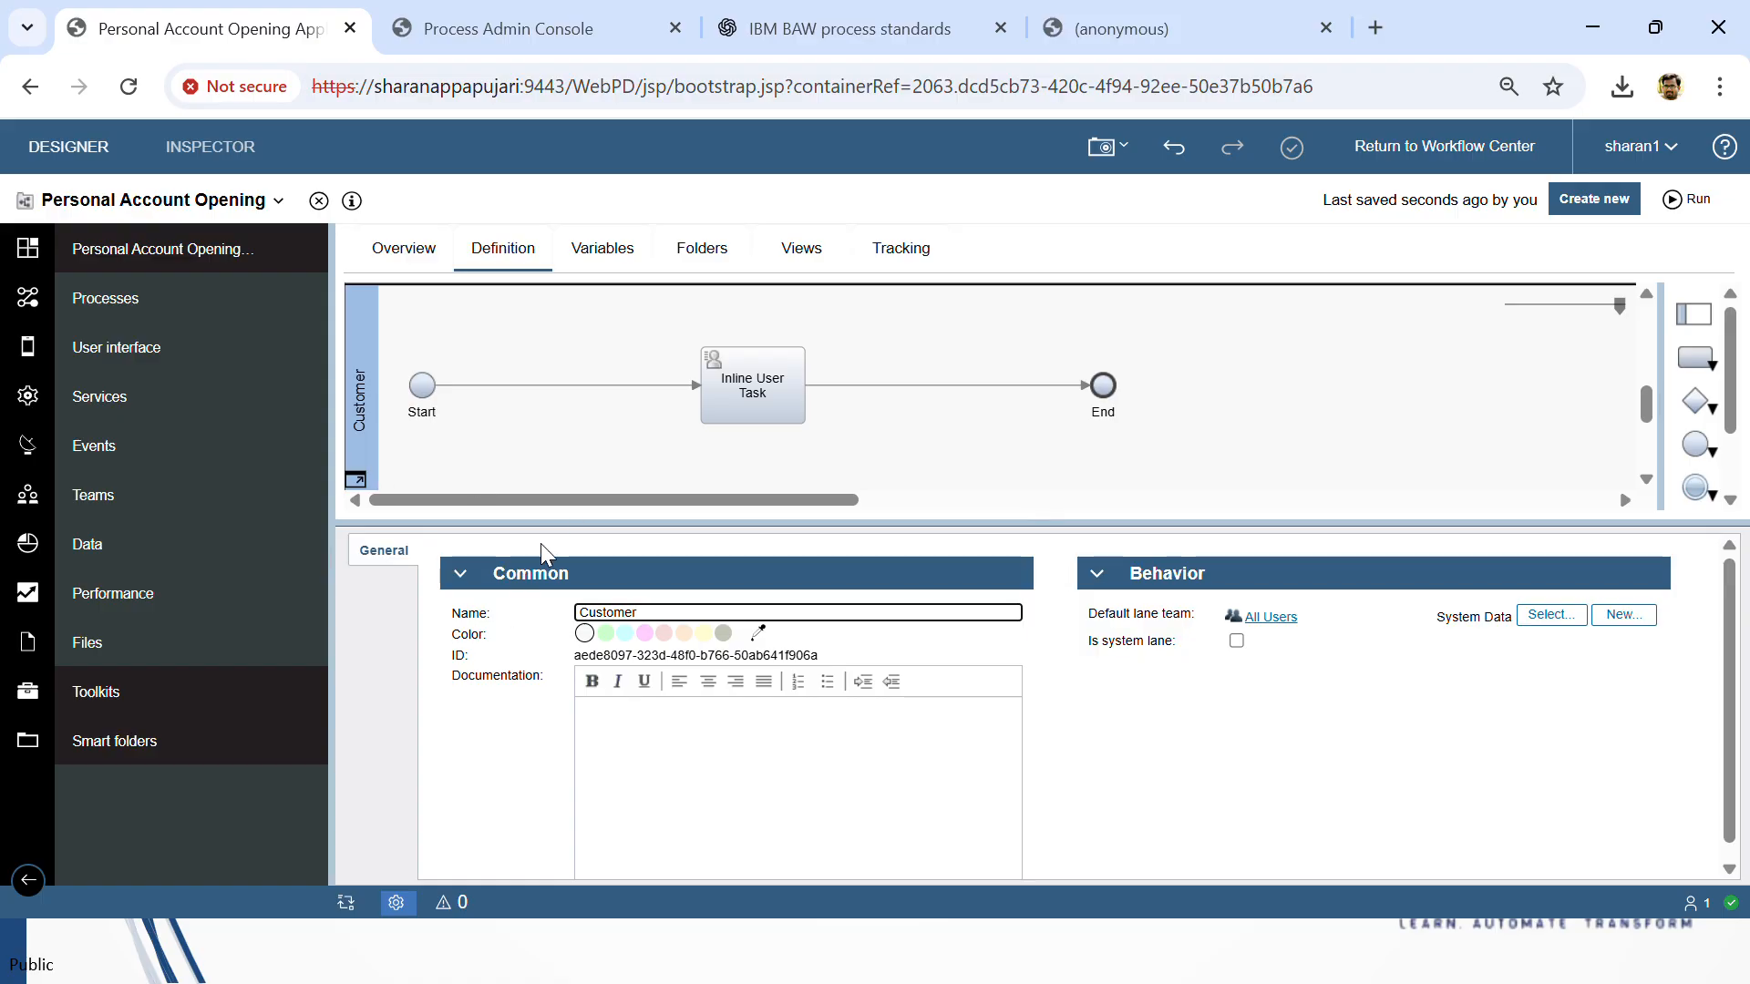
Step: Rename the Team1 lane directly above the Customer lane as "Bank Officer"
drag(551, 521, 545, 715)
scroll(543, 457, up, 5)
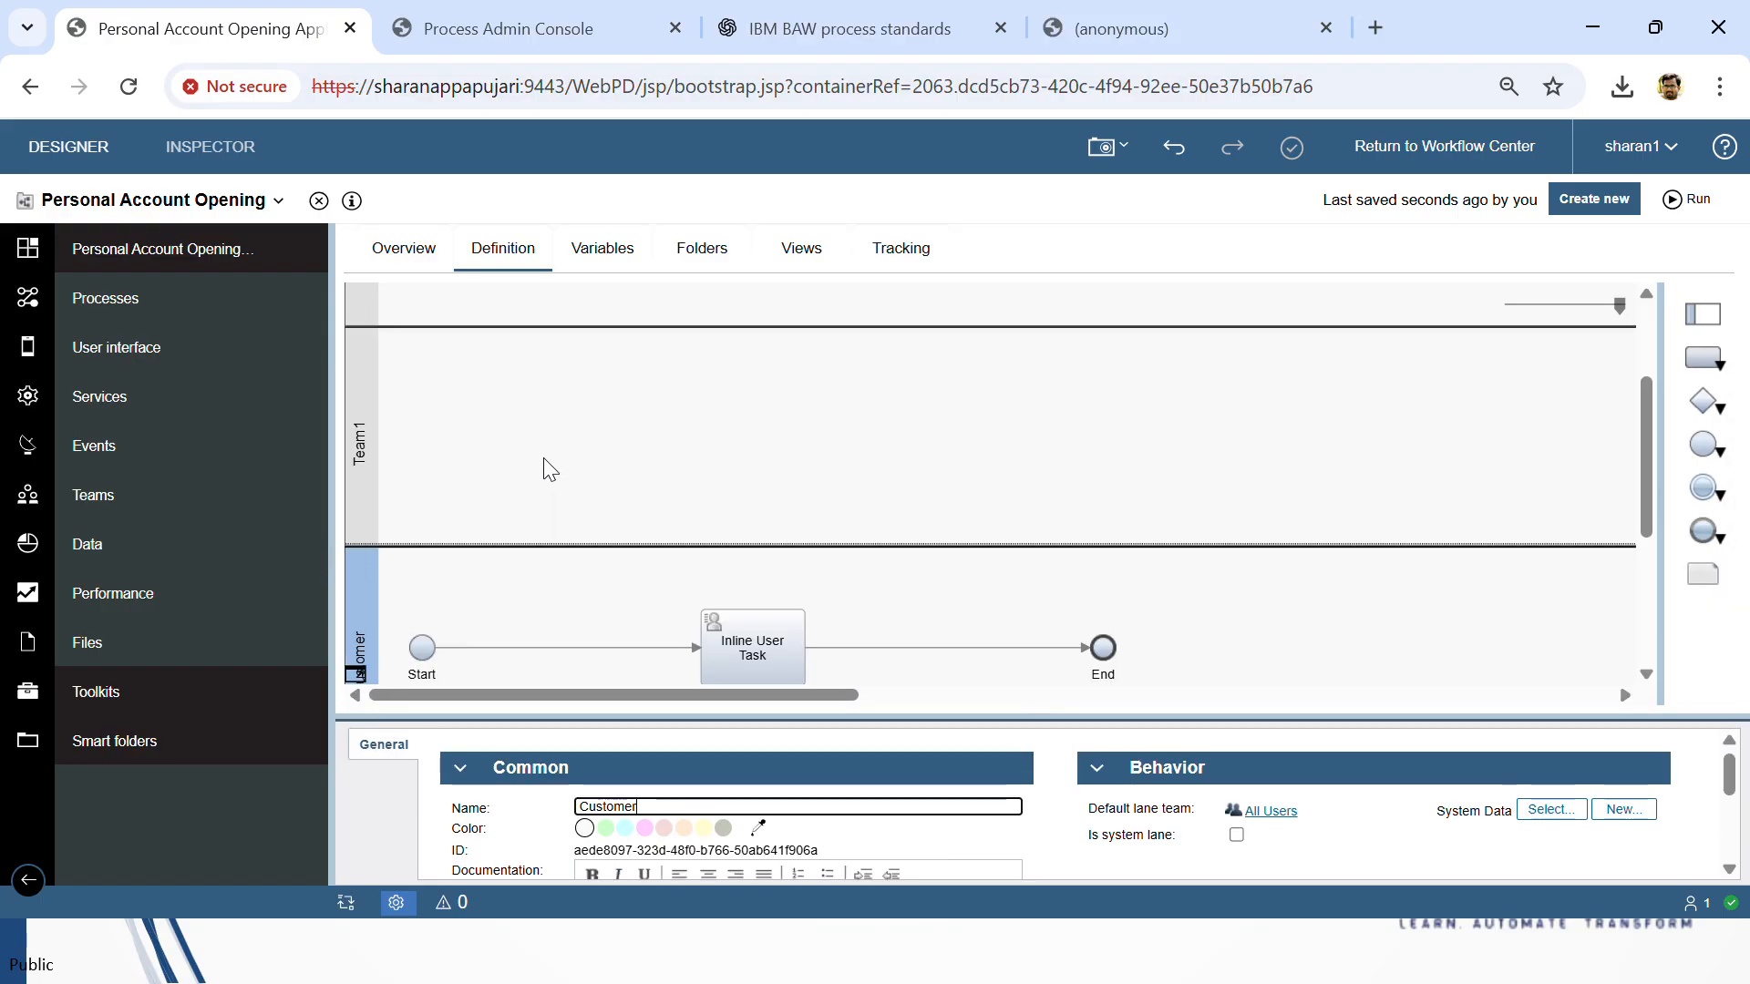
click(397, 440)
double_click(656, 797)
text(b)
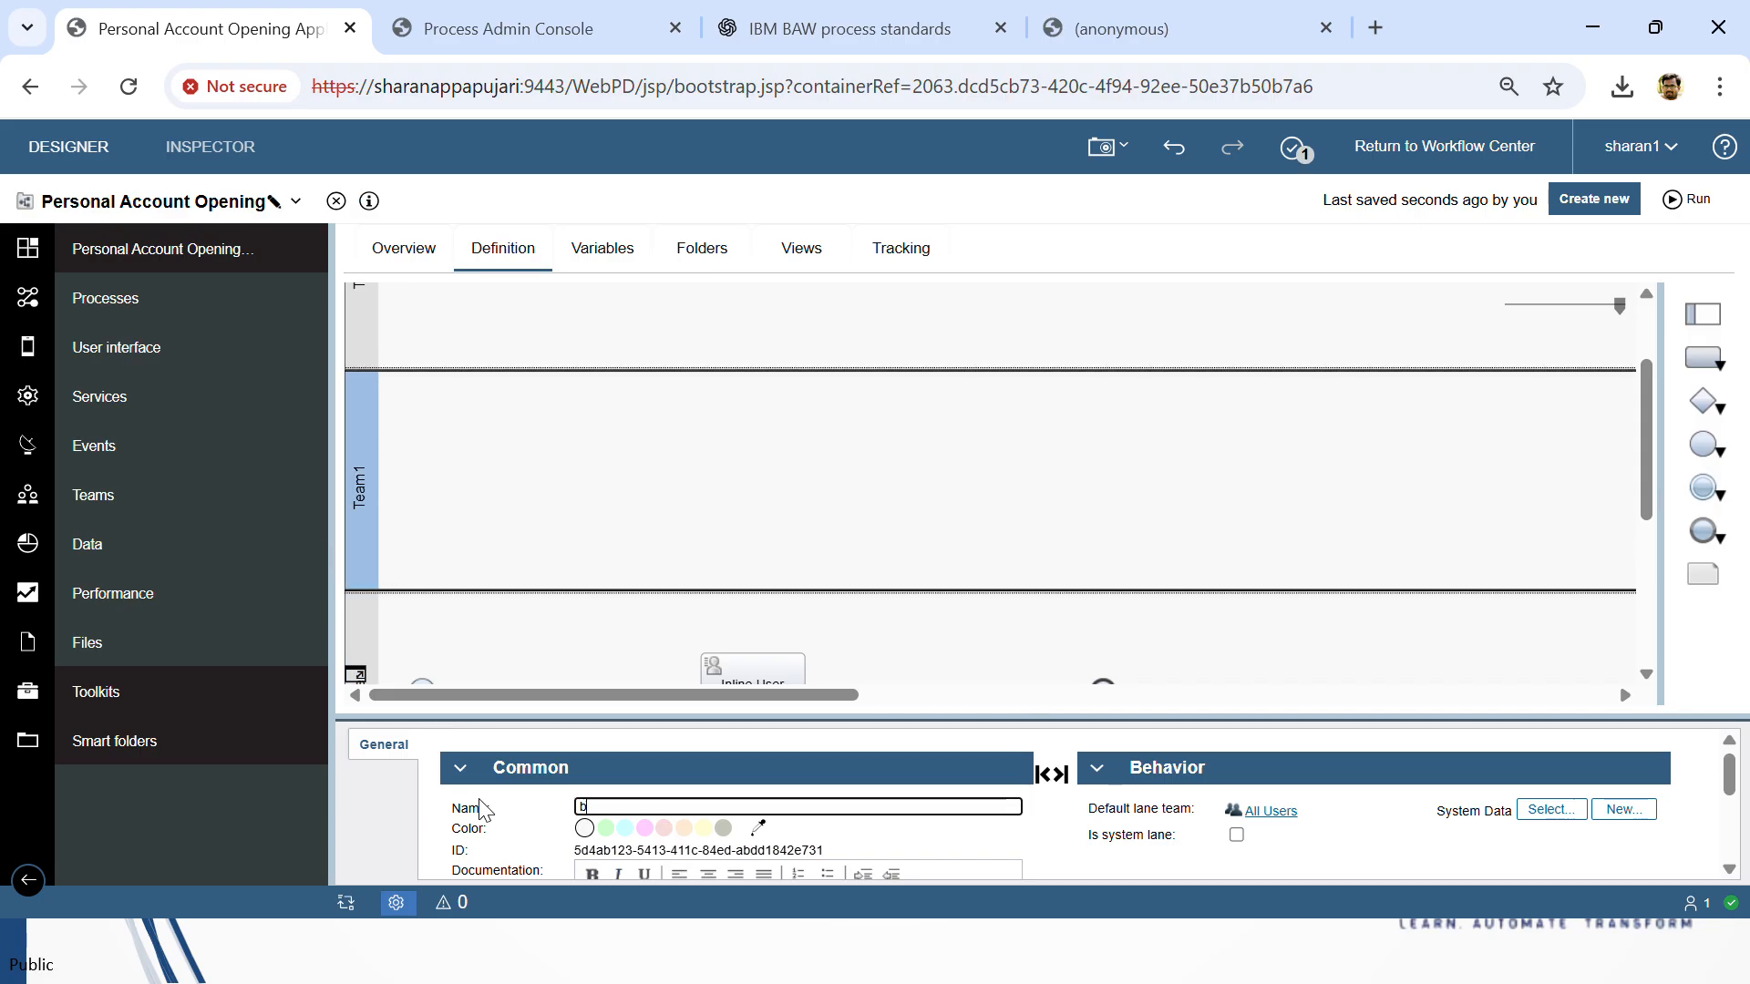
key(BackSpace)
key(BackSpace)
key(BackSpace)
key(BackSpace)
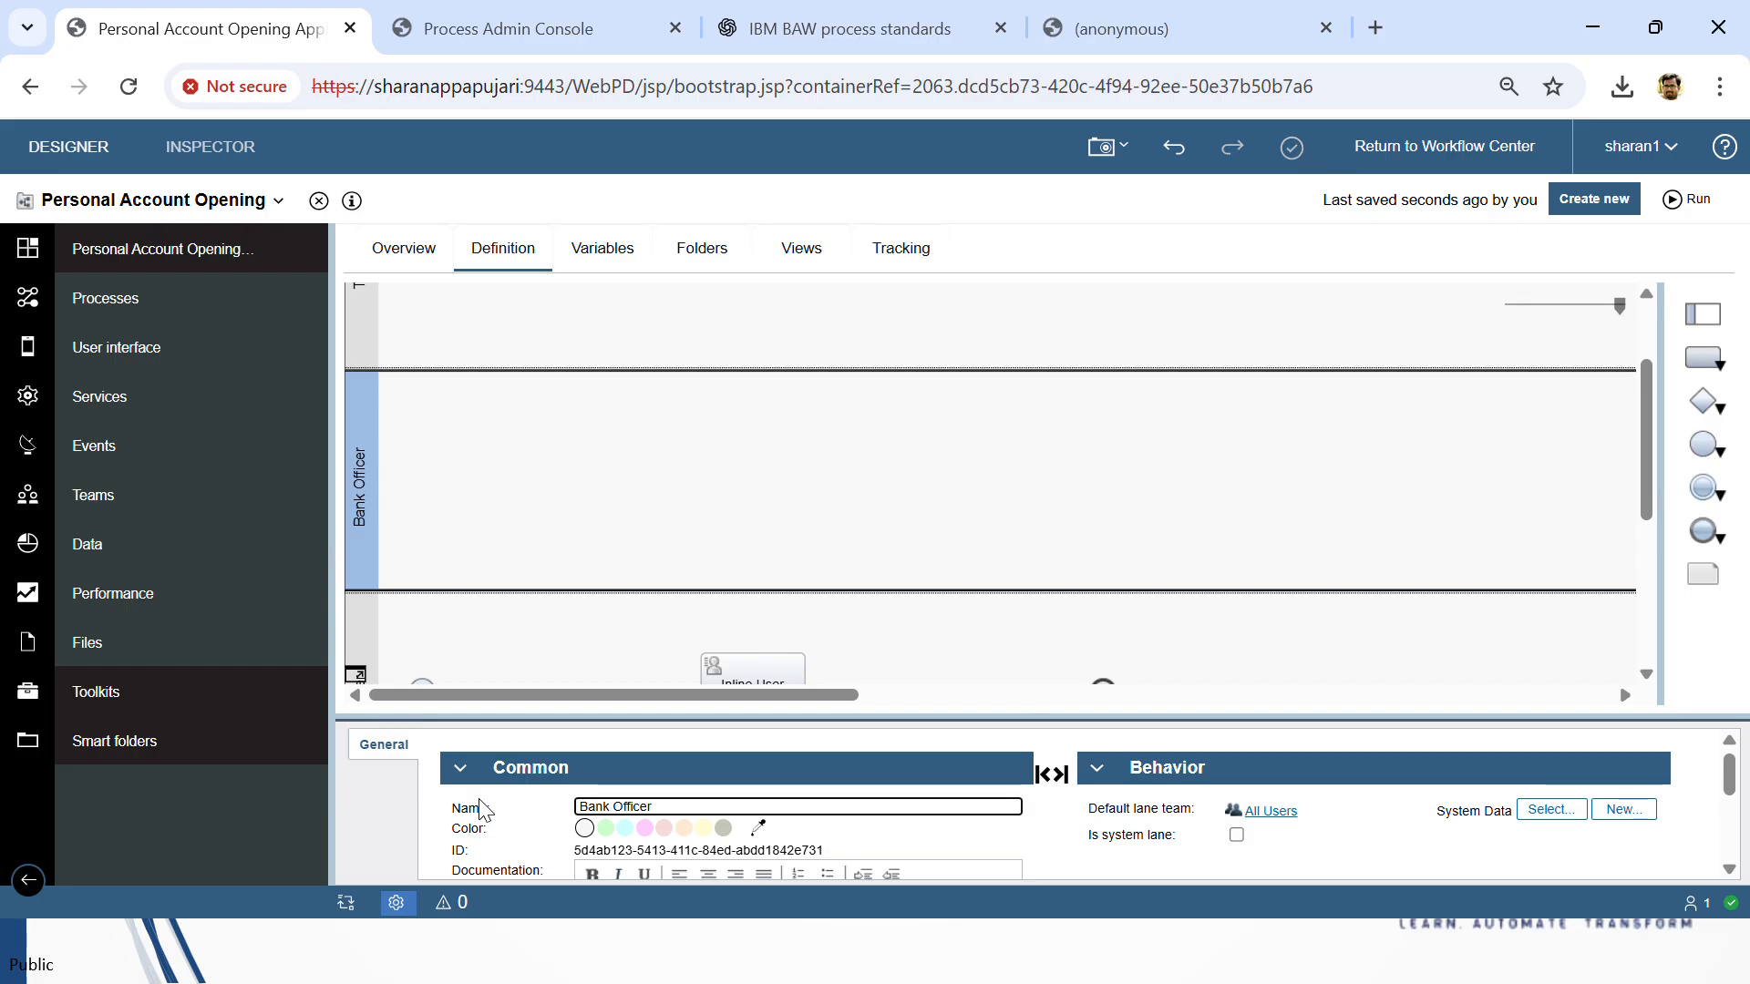
Step: Rename the Team2 lane above the Bank Officer lane as "Bank Manager"
scroll(418, 540, up, 3)
click(376, 398)
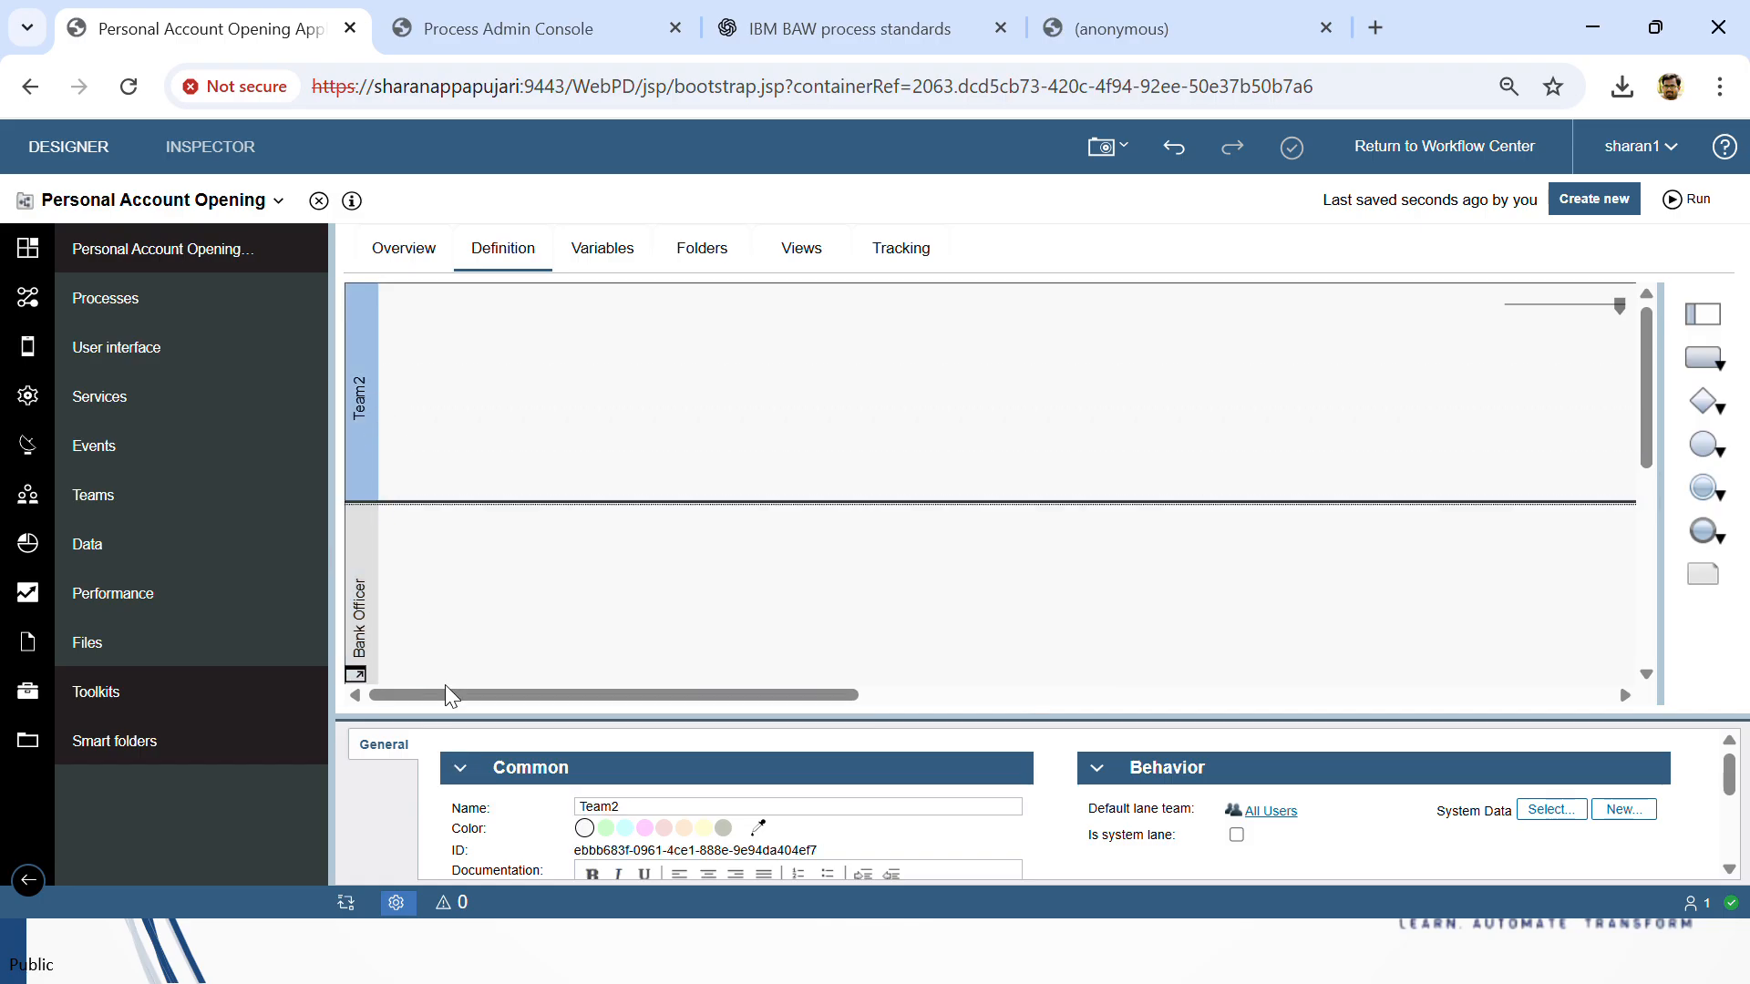
click(483, 803)
text(Bank Manager)
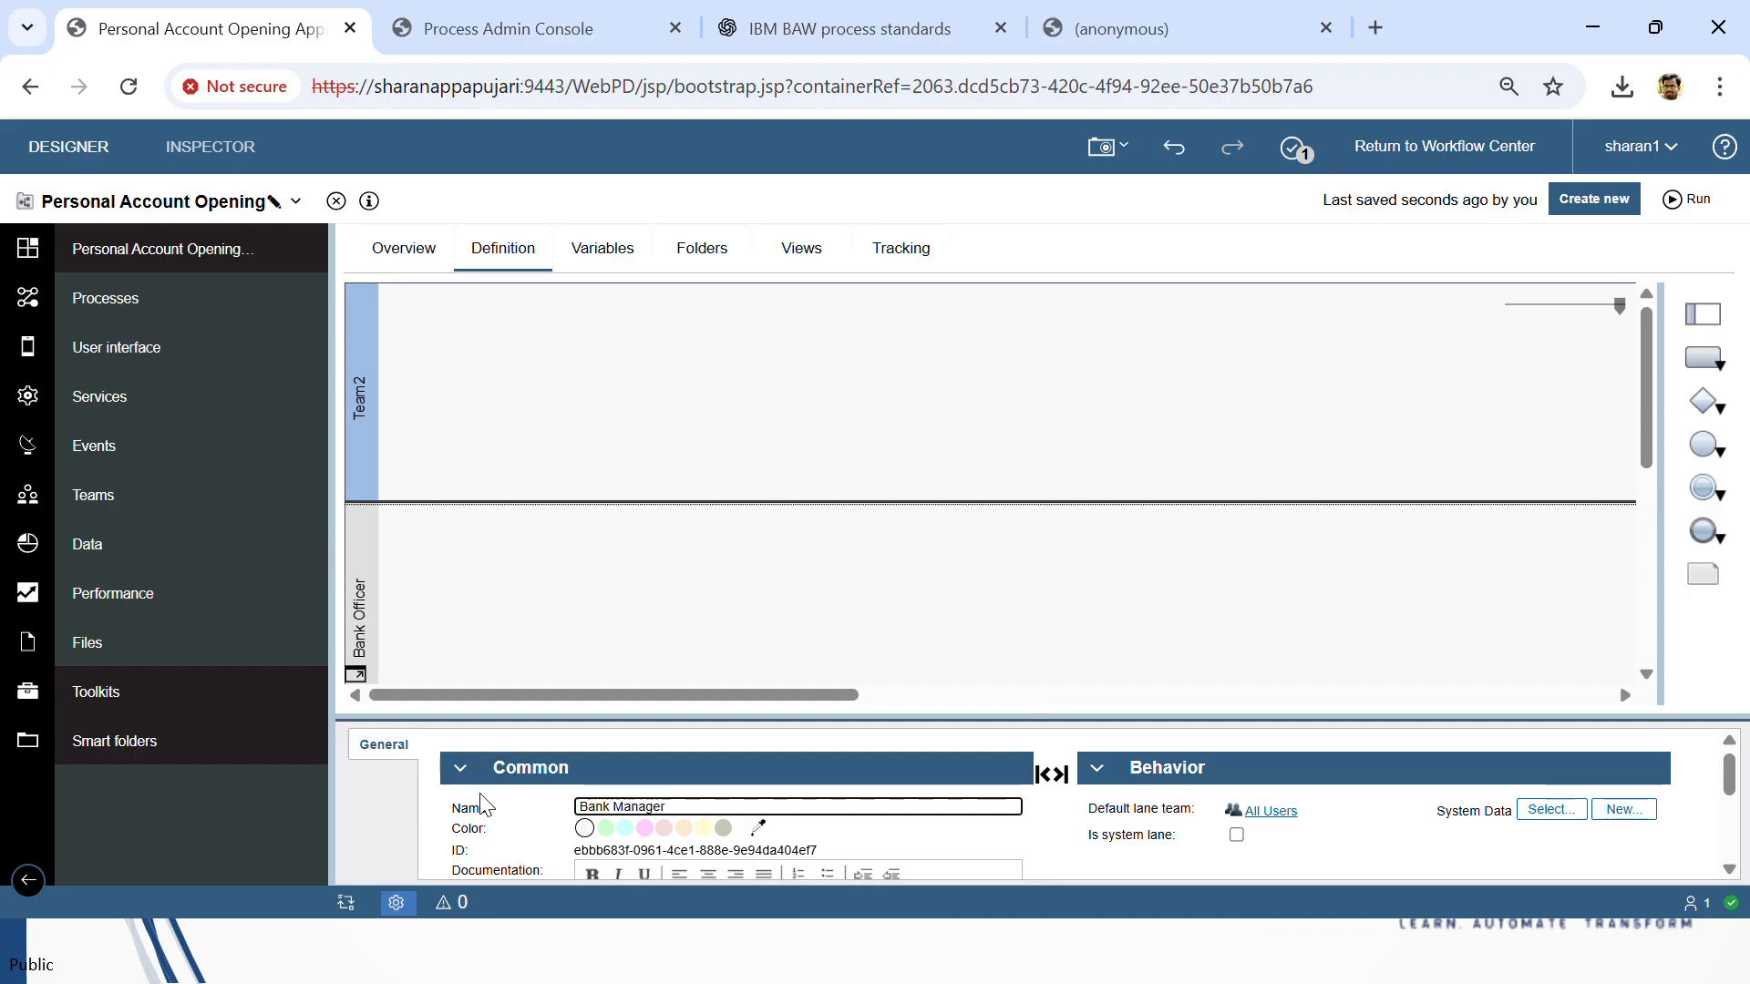
Step: Move the Inline User Task in the Customer lane closer to the Start event
scroll(442, 410, up, 5)
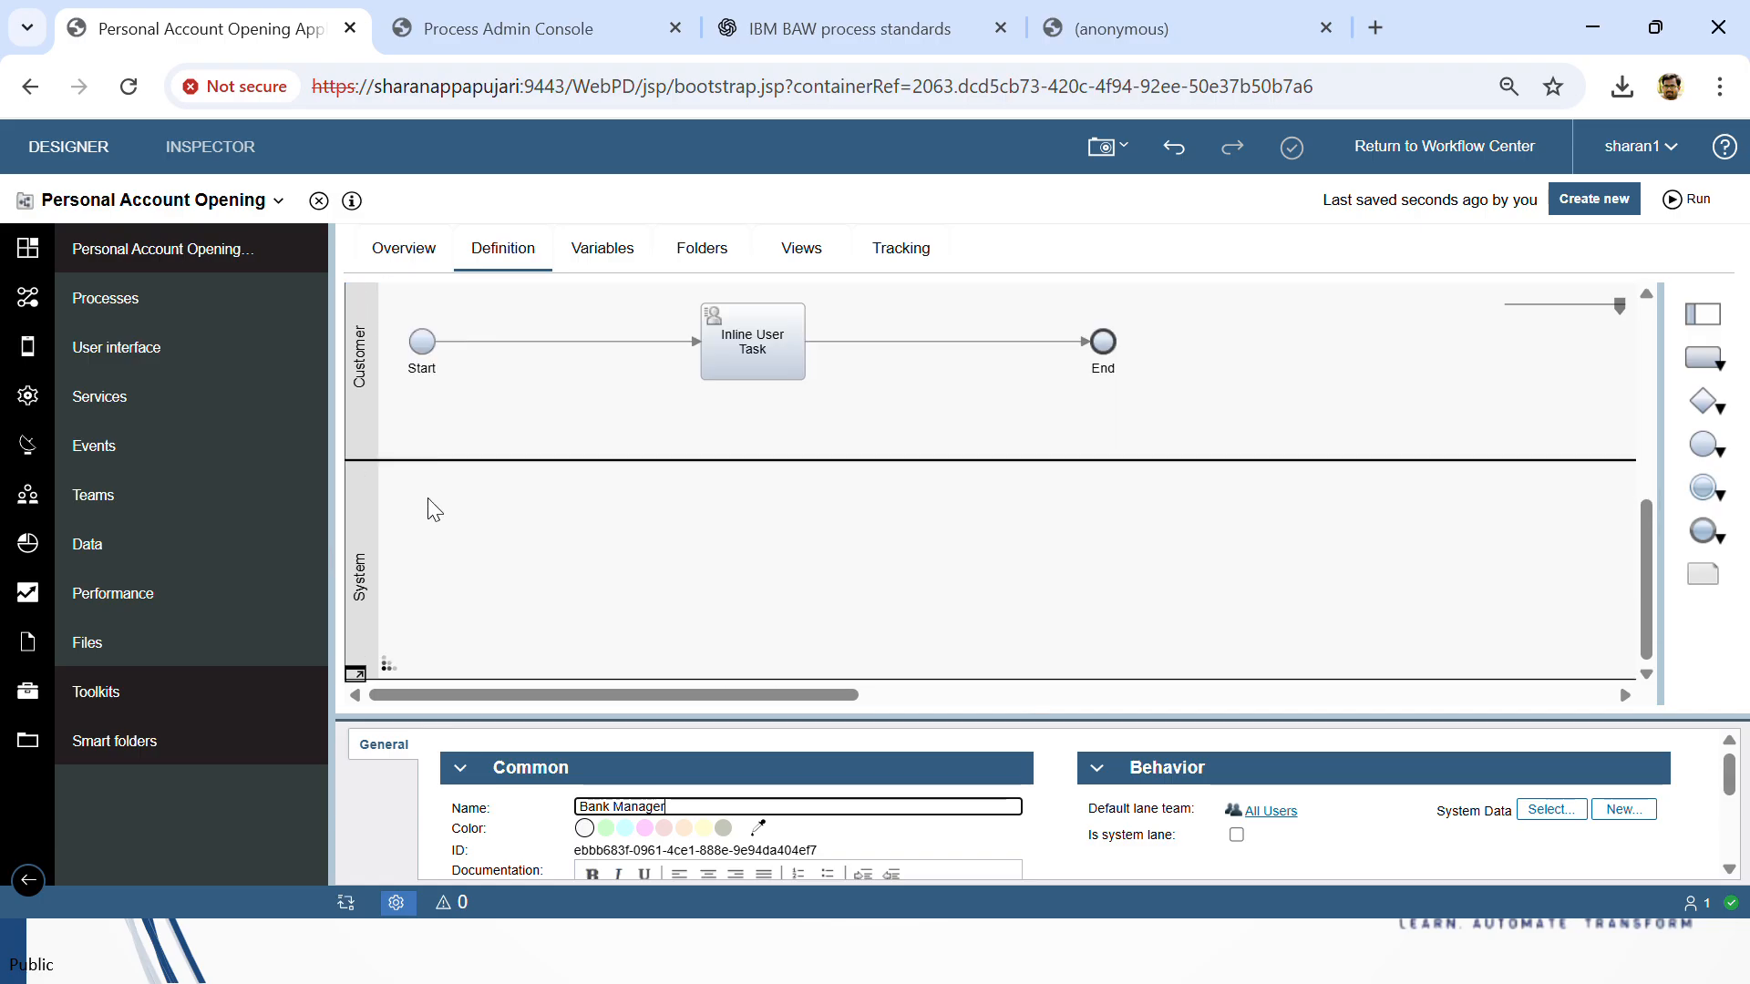
scroll(566, 521, up, 3)
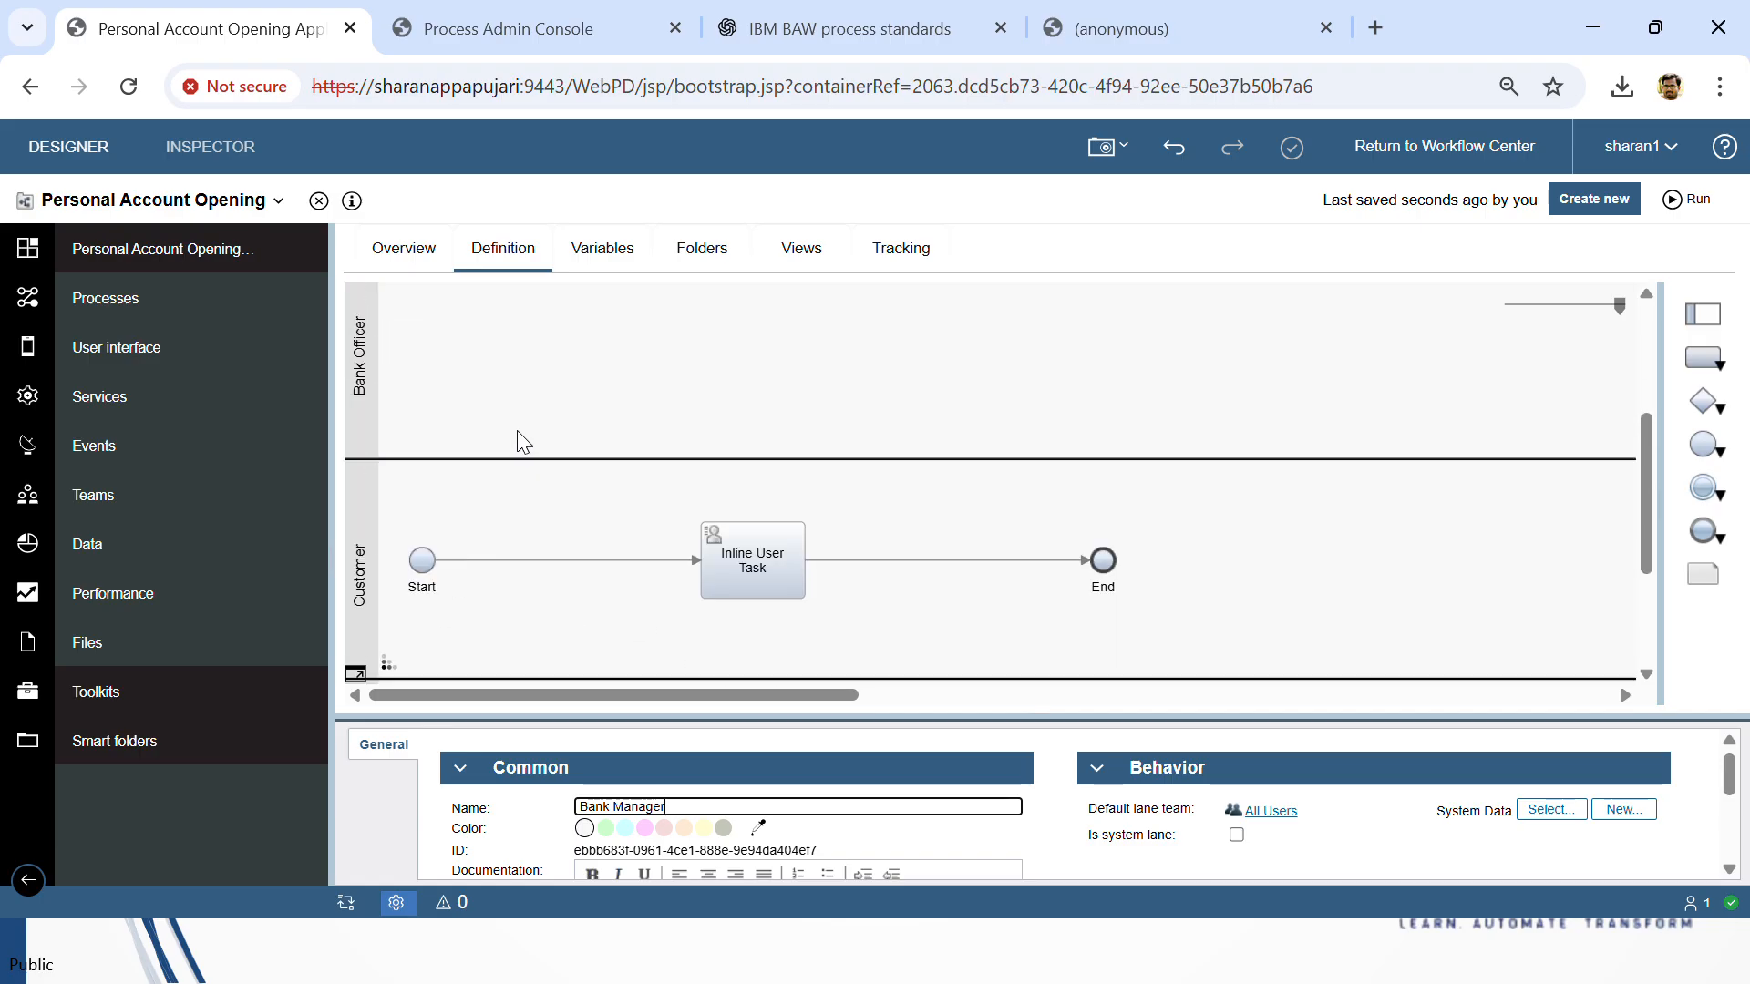
scroll(524, 442, down, 3)
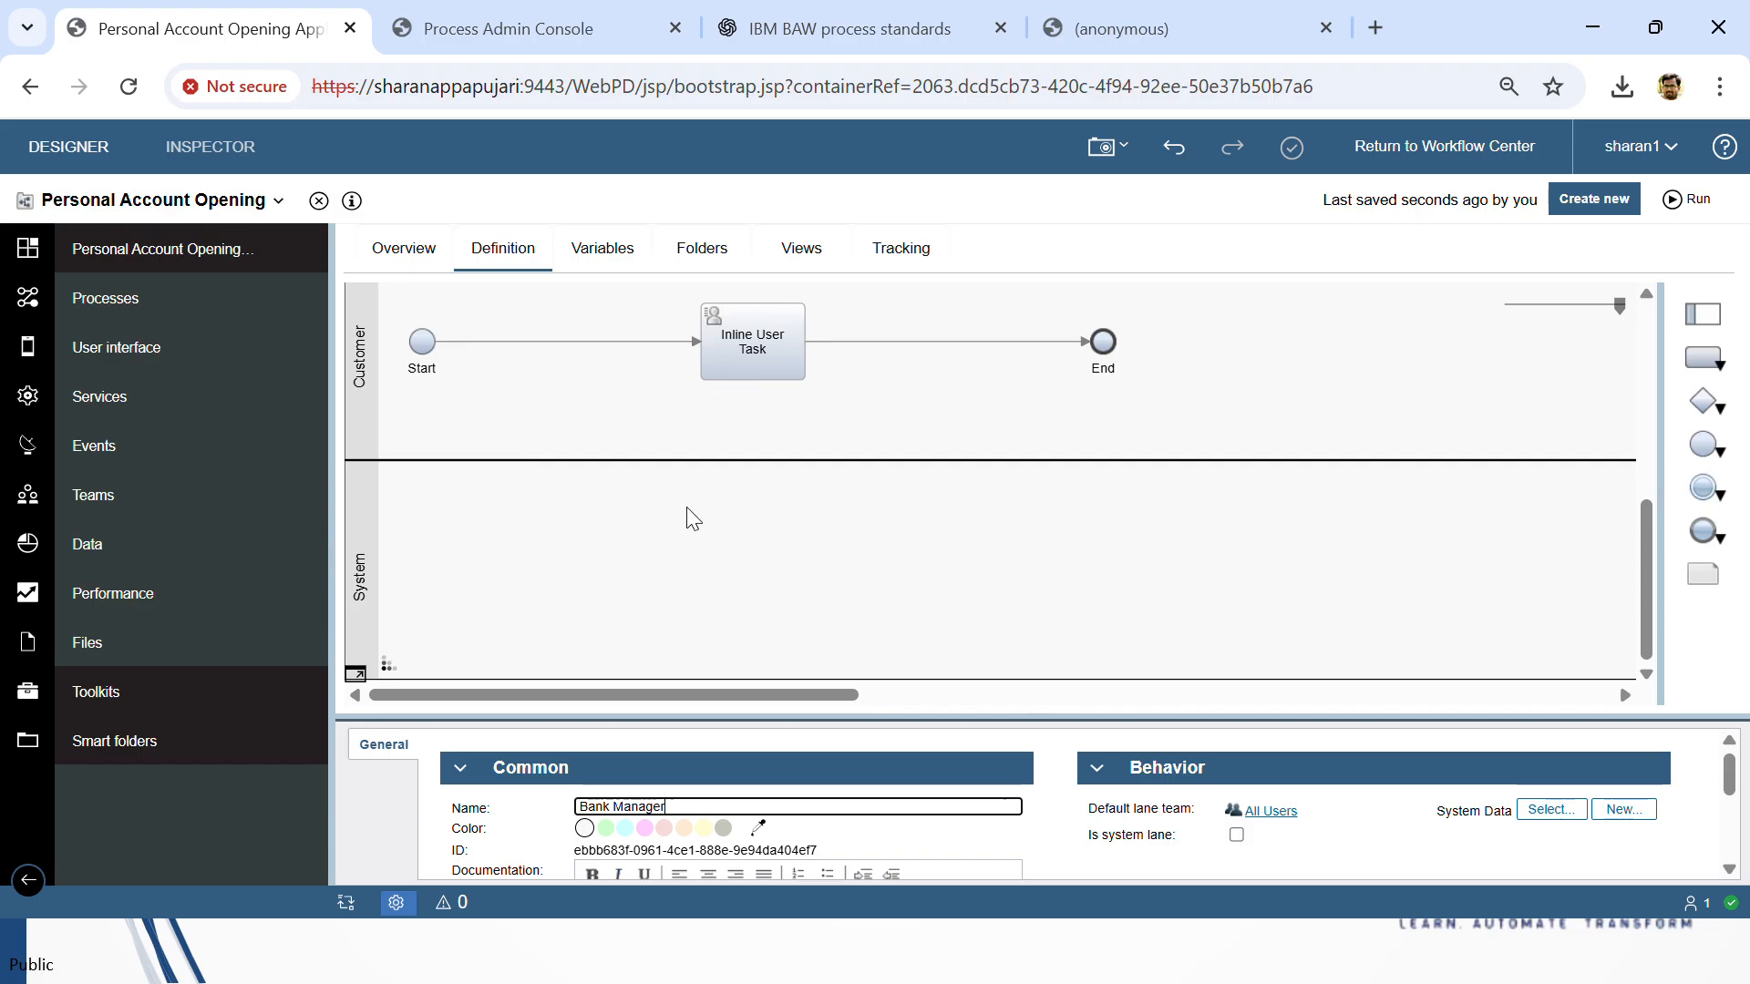
scroll(688, 474, up, 2)
click(746, 481)
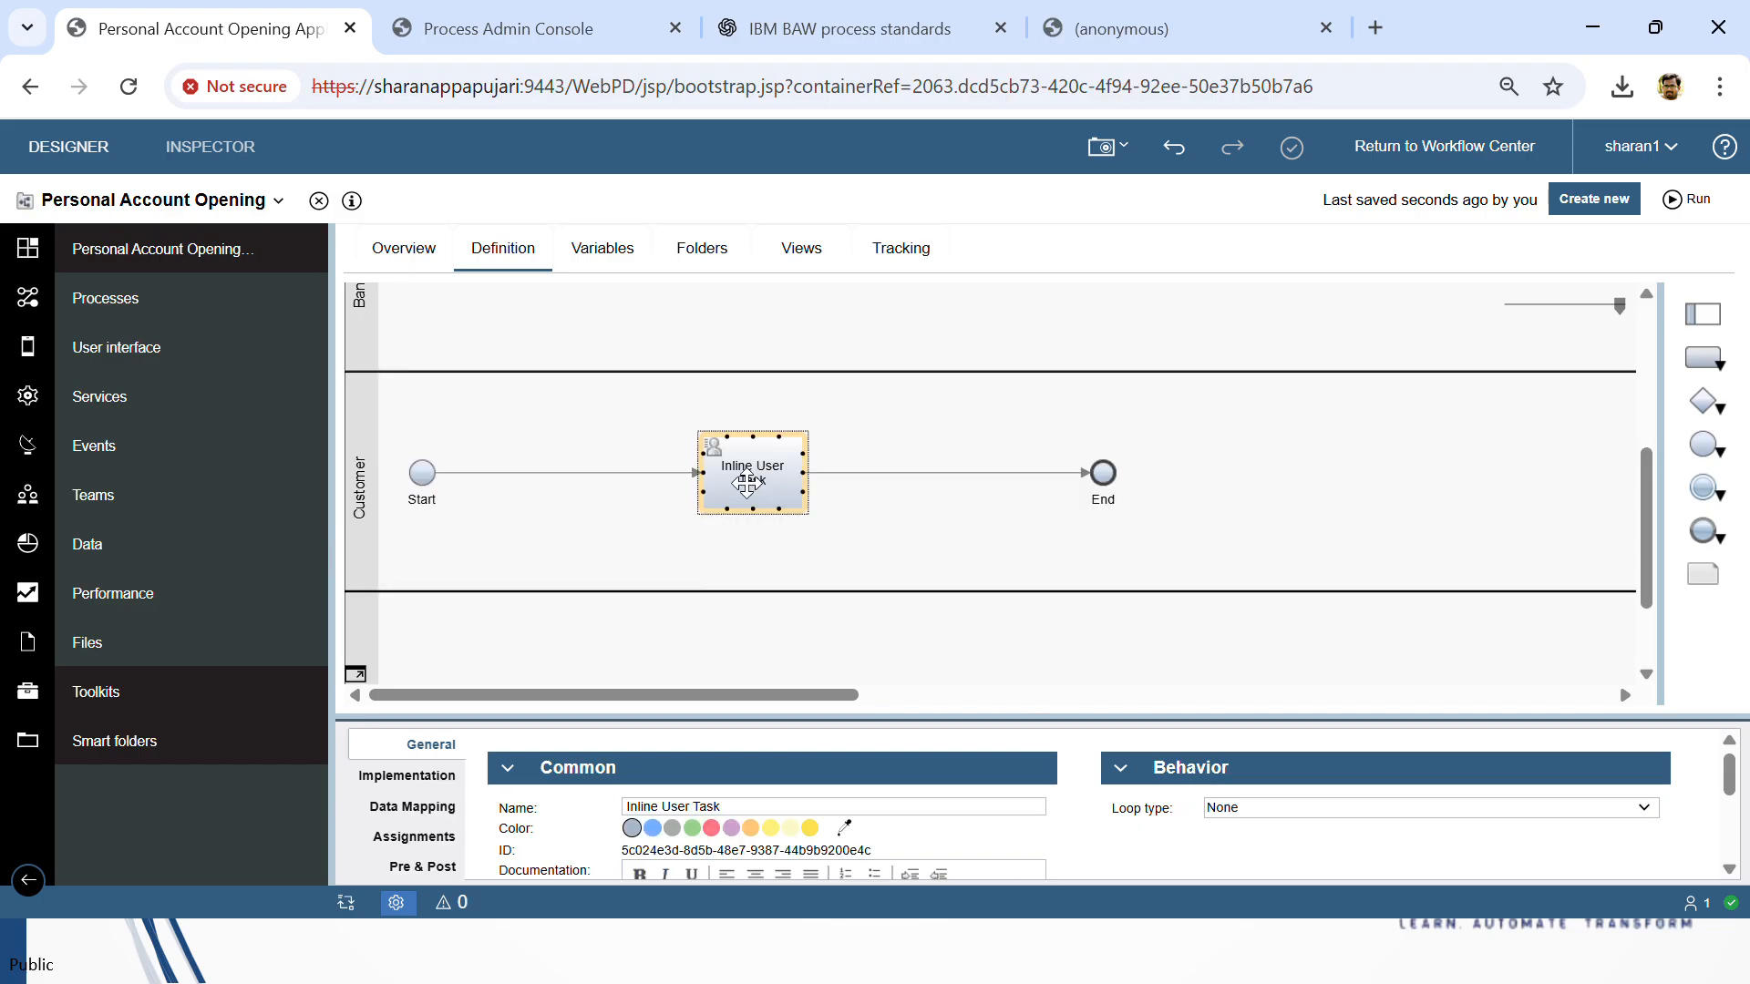
drag(745, 481, 613, 481)
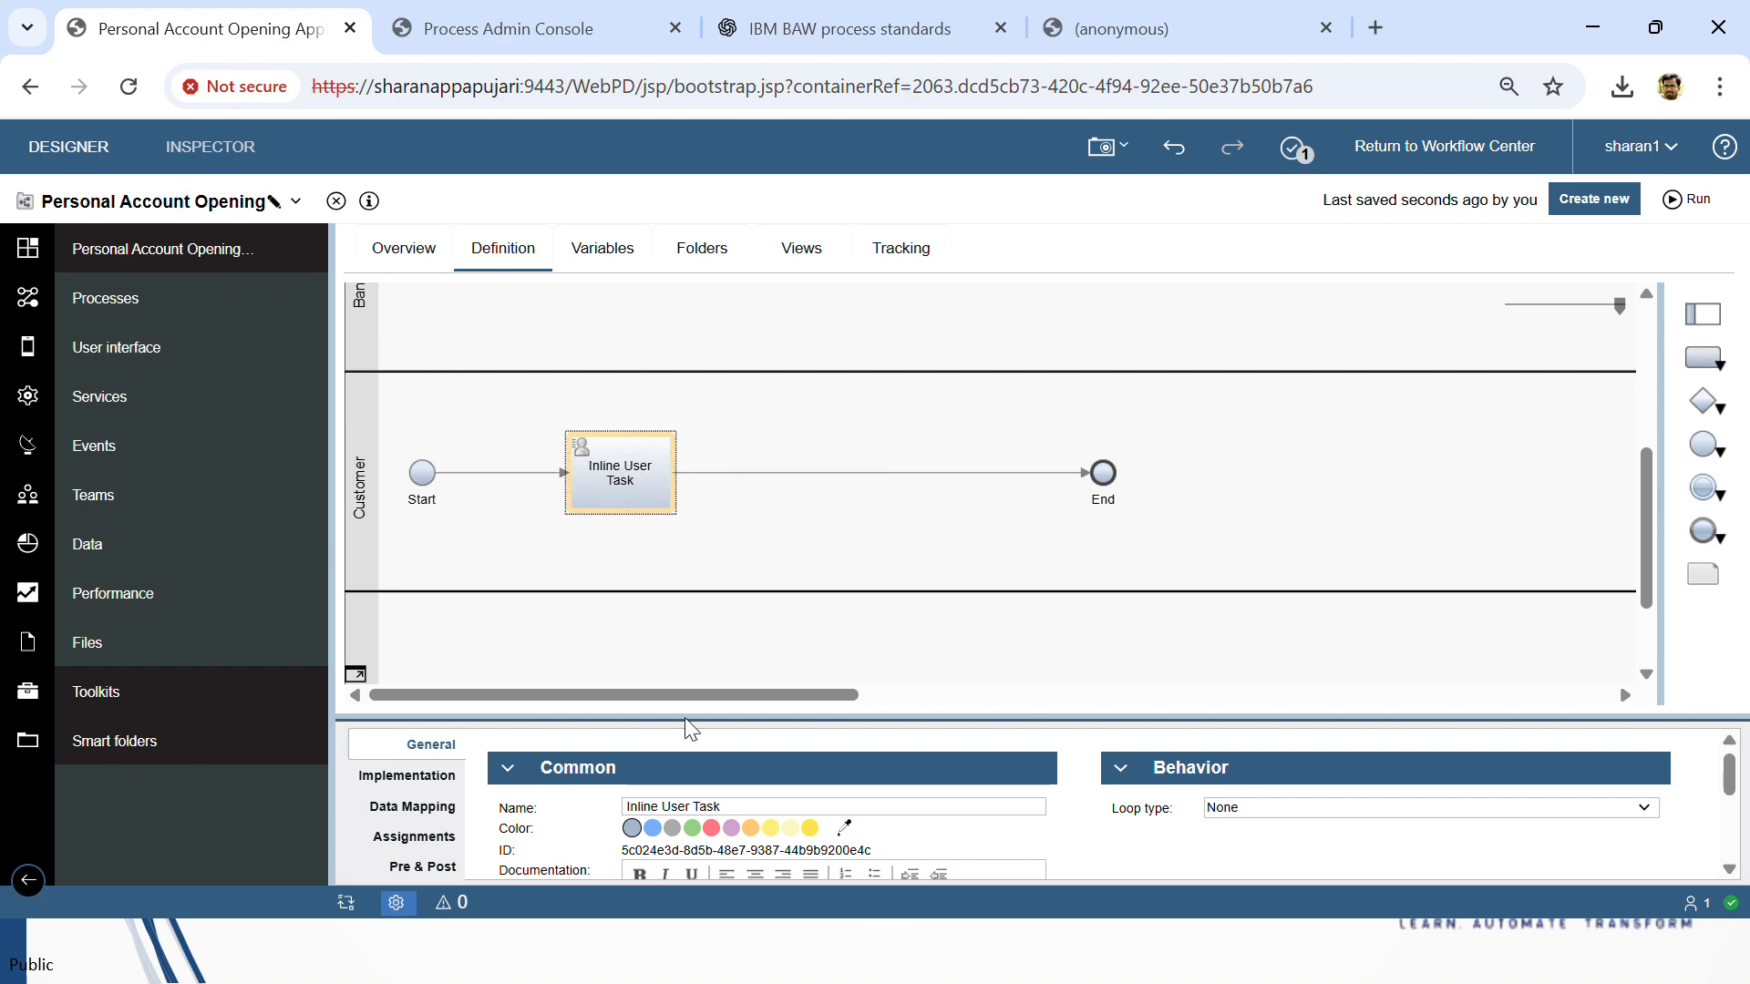
Step: Switch to Notepad++ and review the account opening workflow notes from Start to End
key(super)
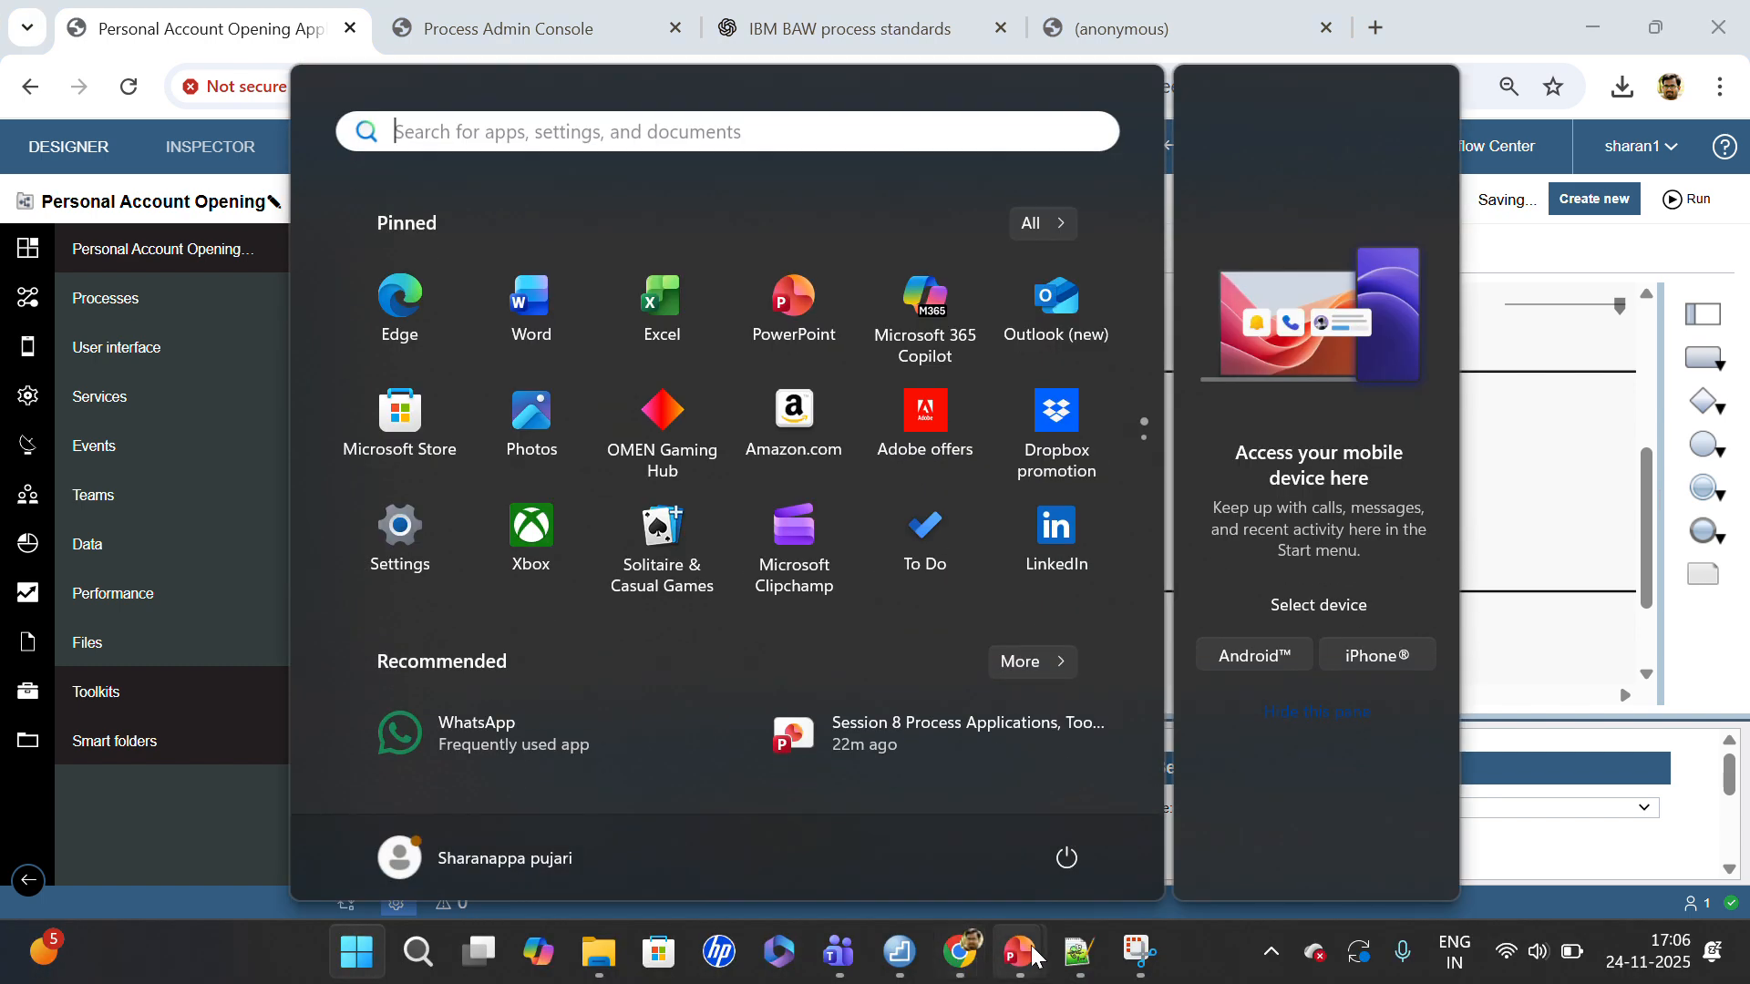
click(1079, 953)
click(502, 505)
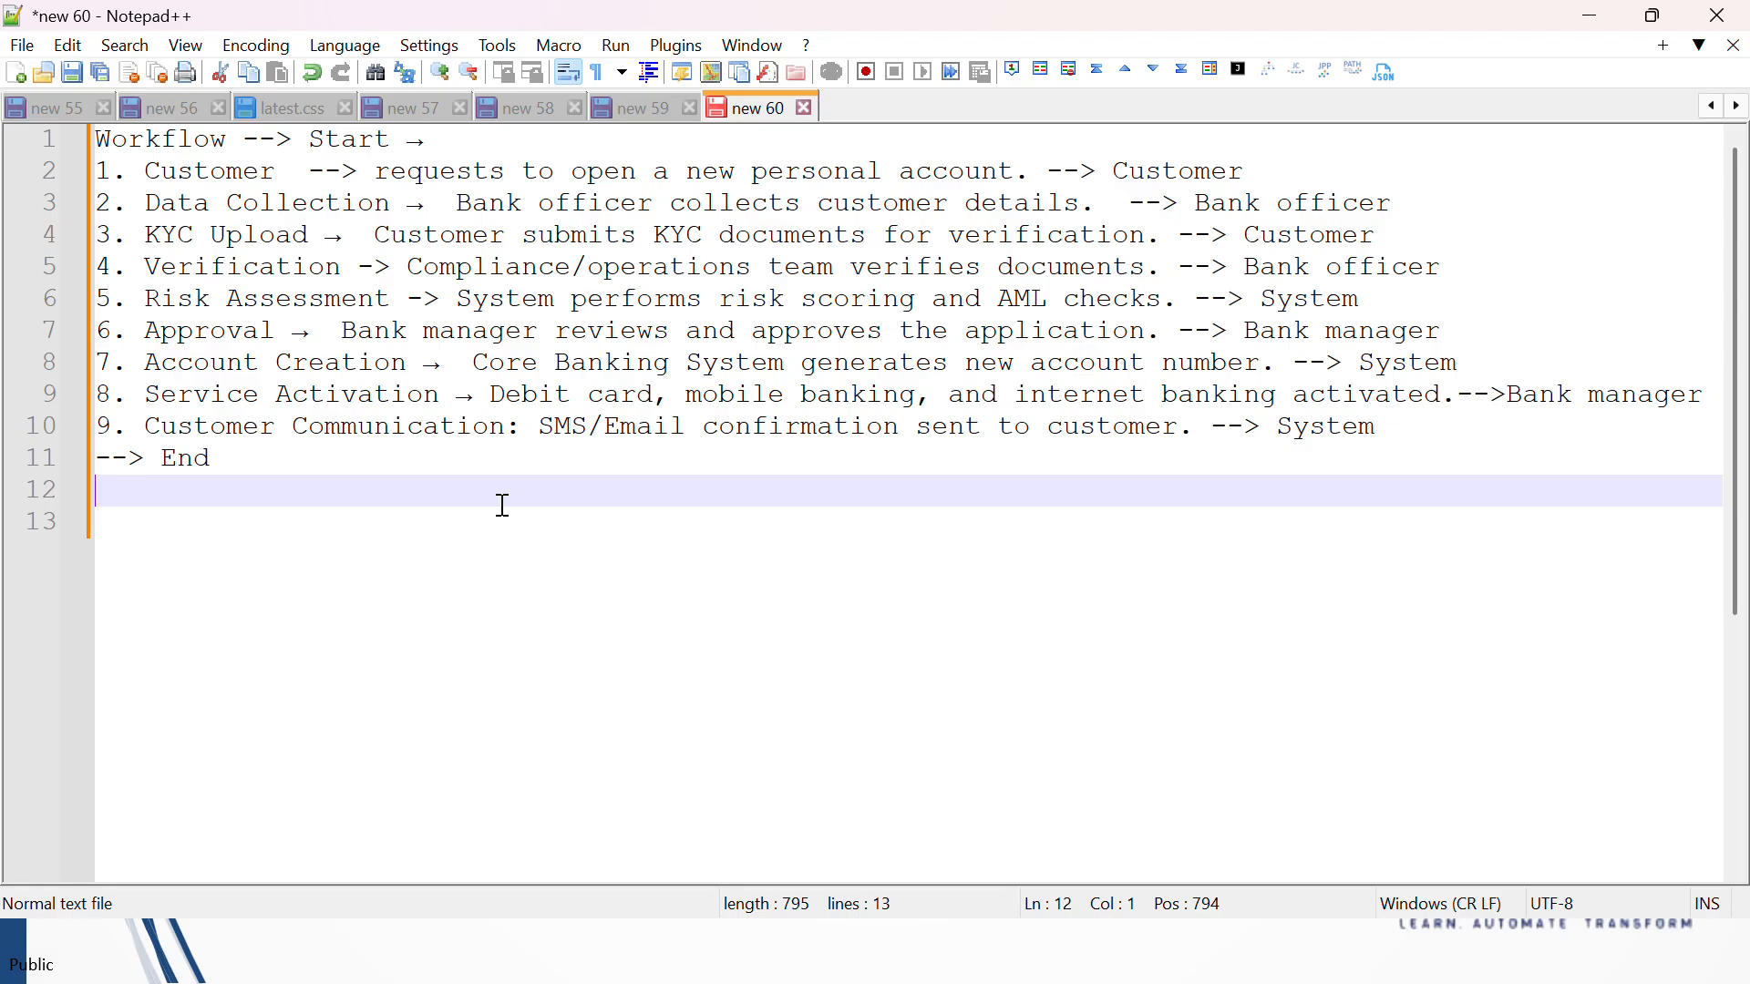
click(507, 462)
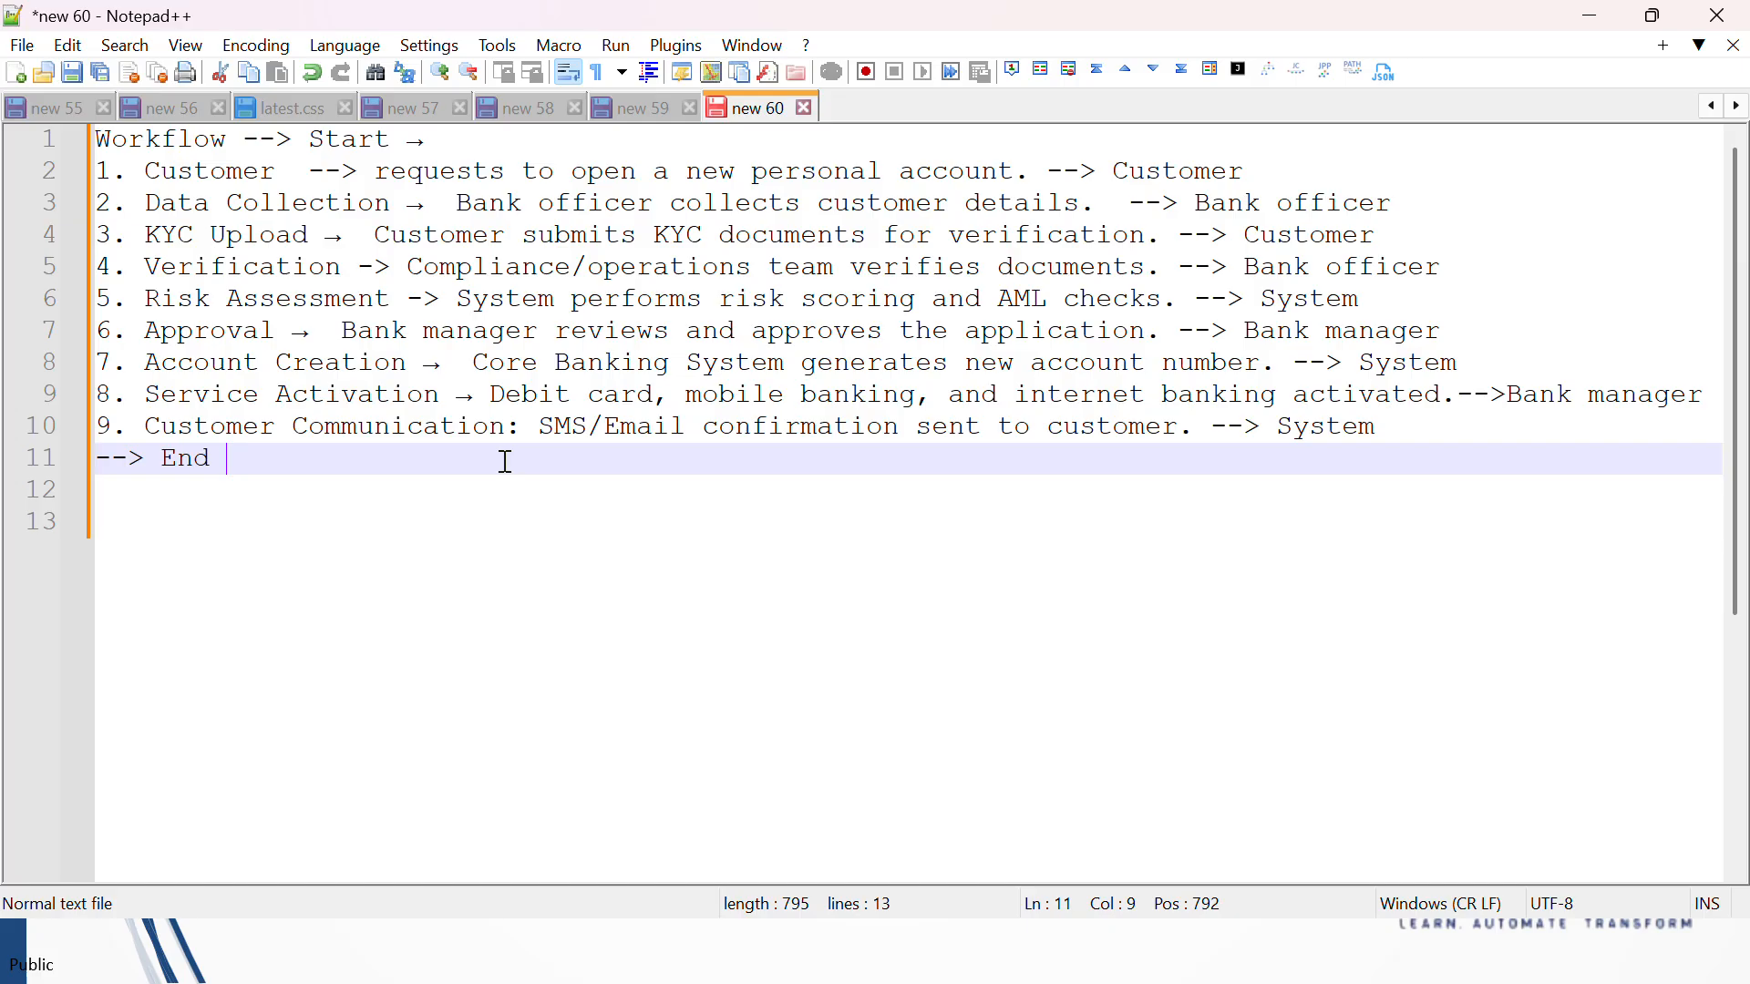
Step: Switch back to the Chrome process designer and rename the Inline User Task in the Customer lane as "Submit Application"
key(super)
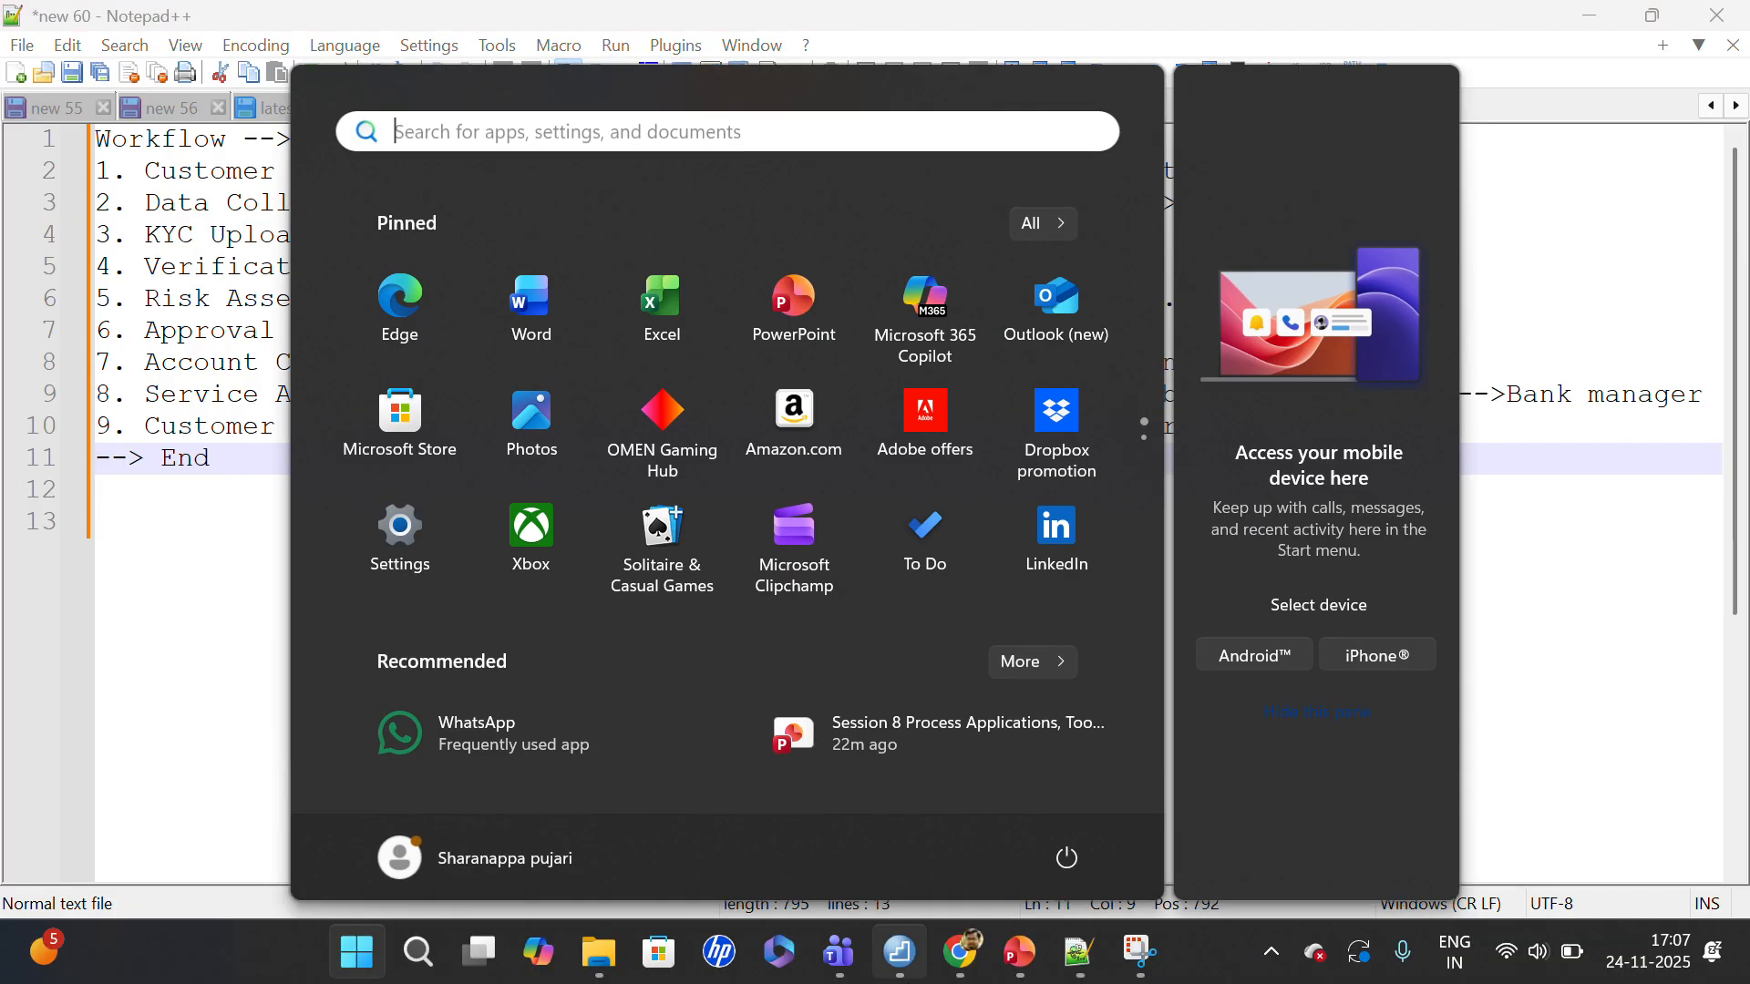
click(964, 952)
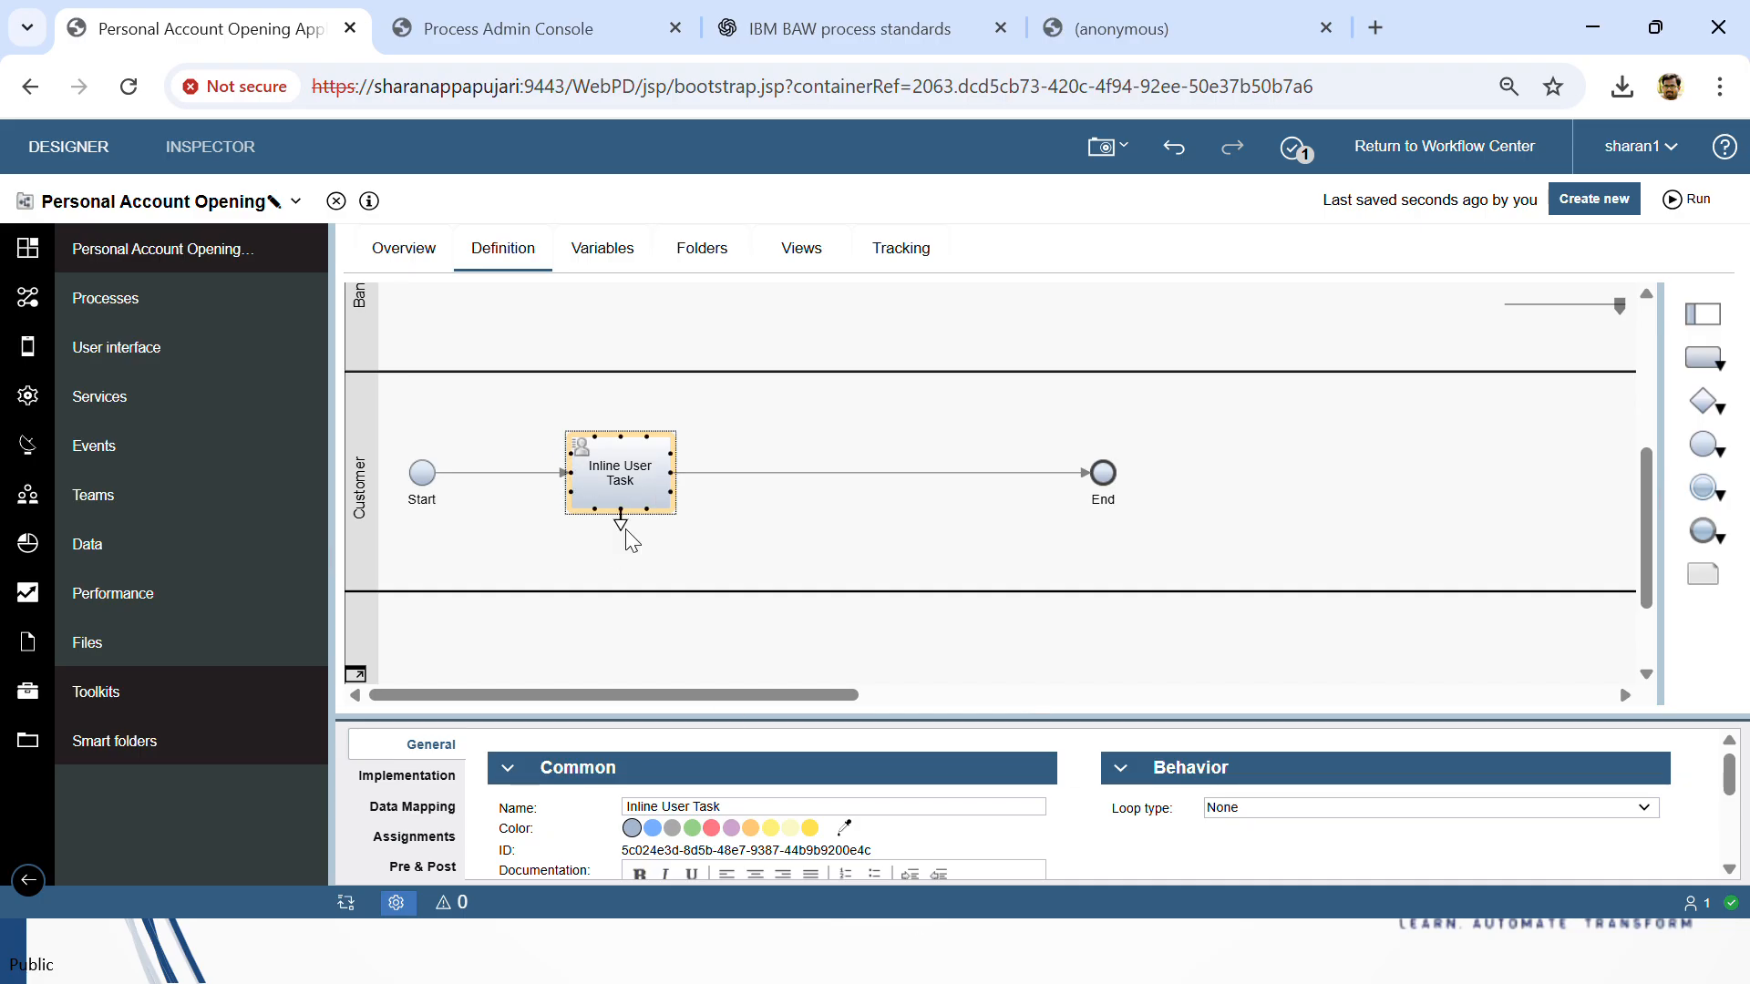
triple_click(734, 807)
text(S)
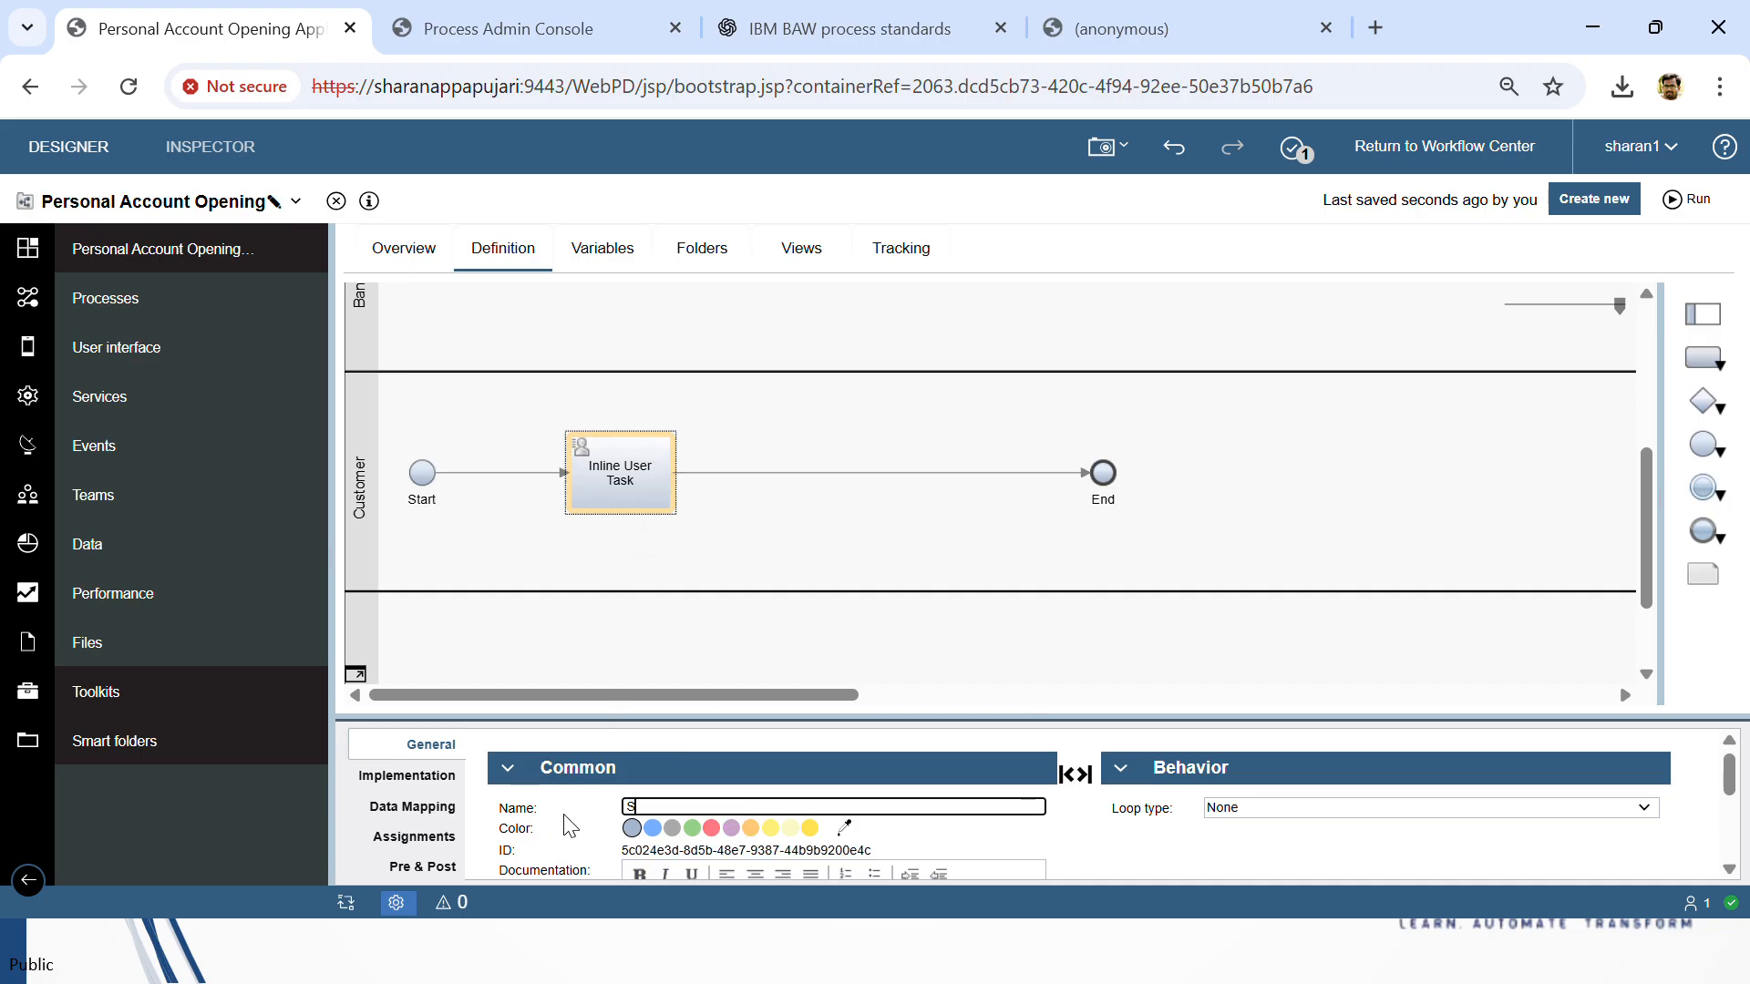
text(ubm)
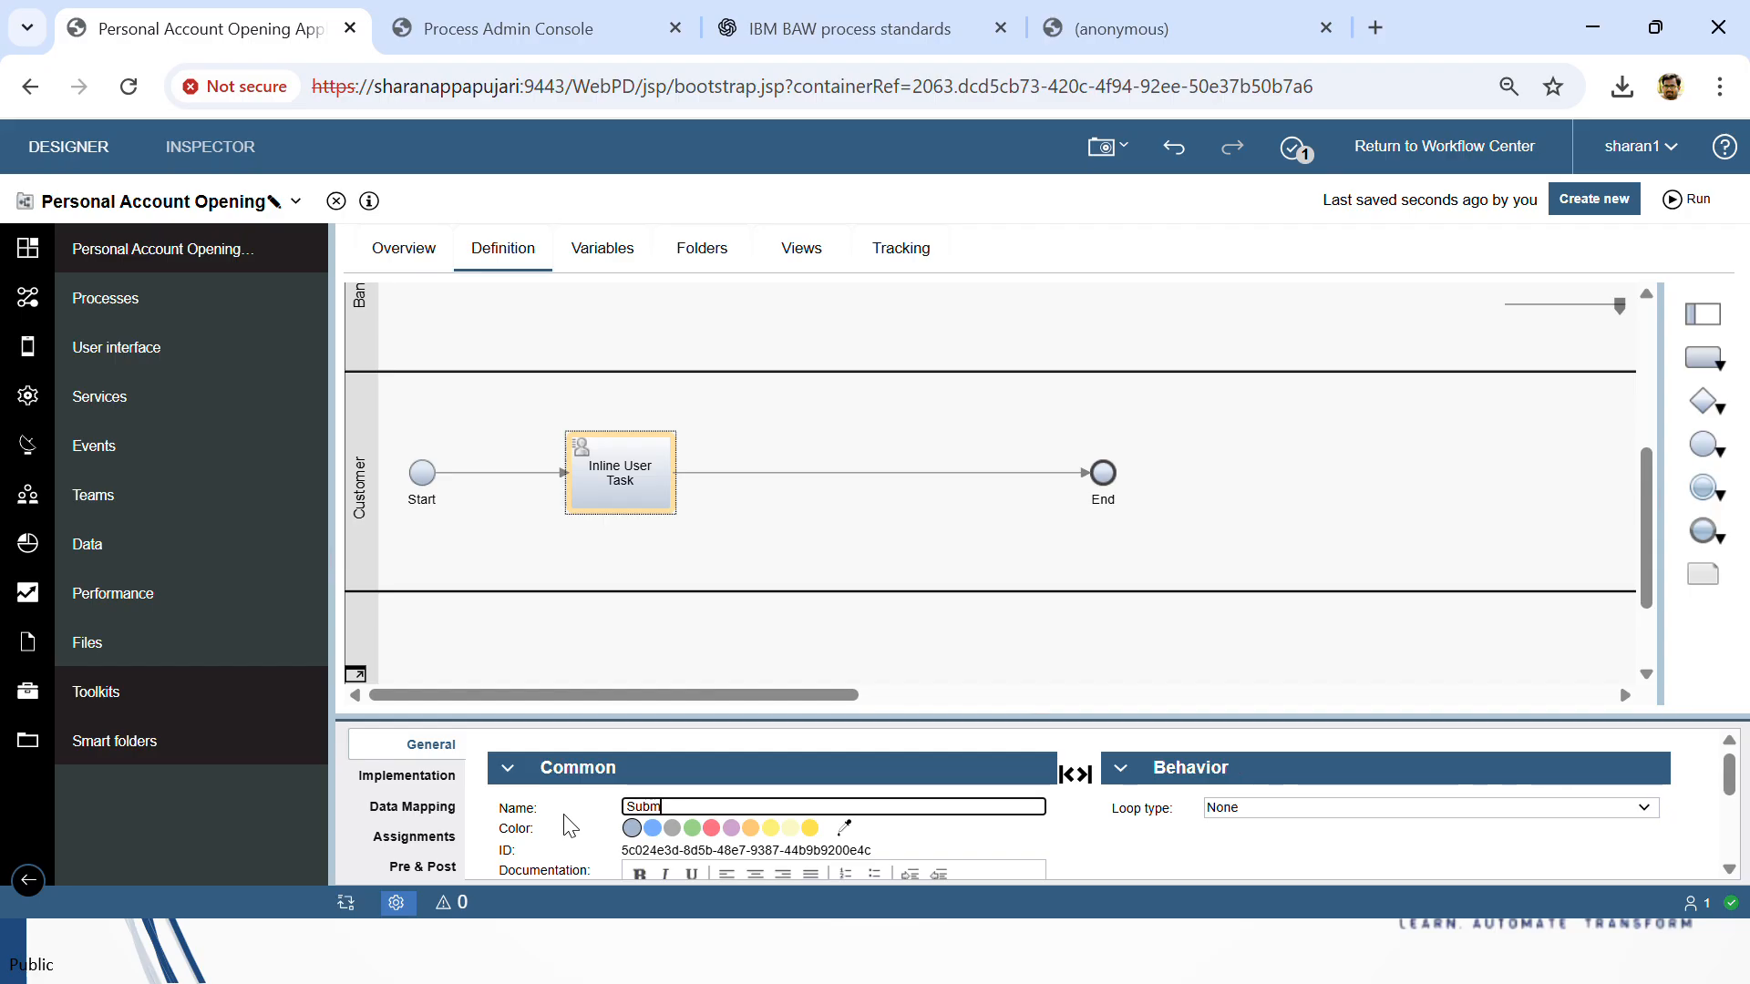
text(it Application)
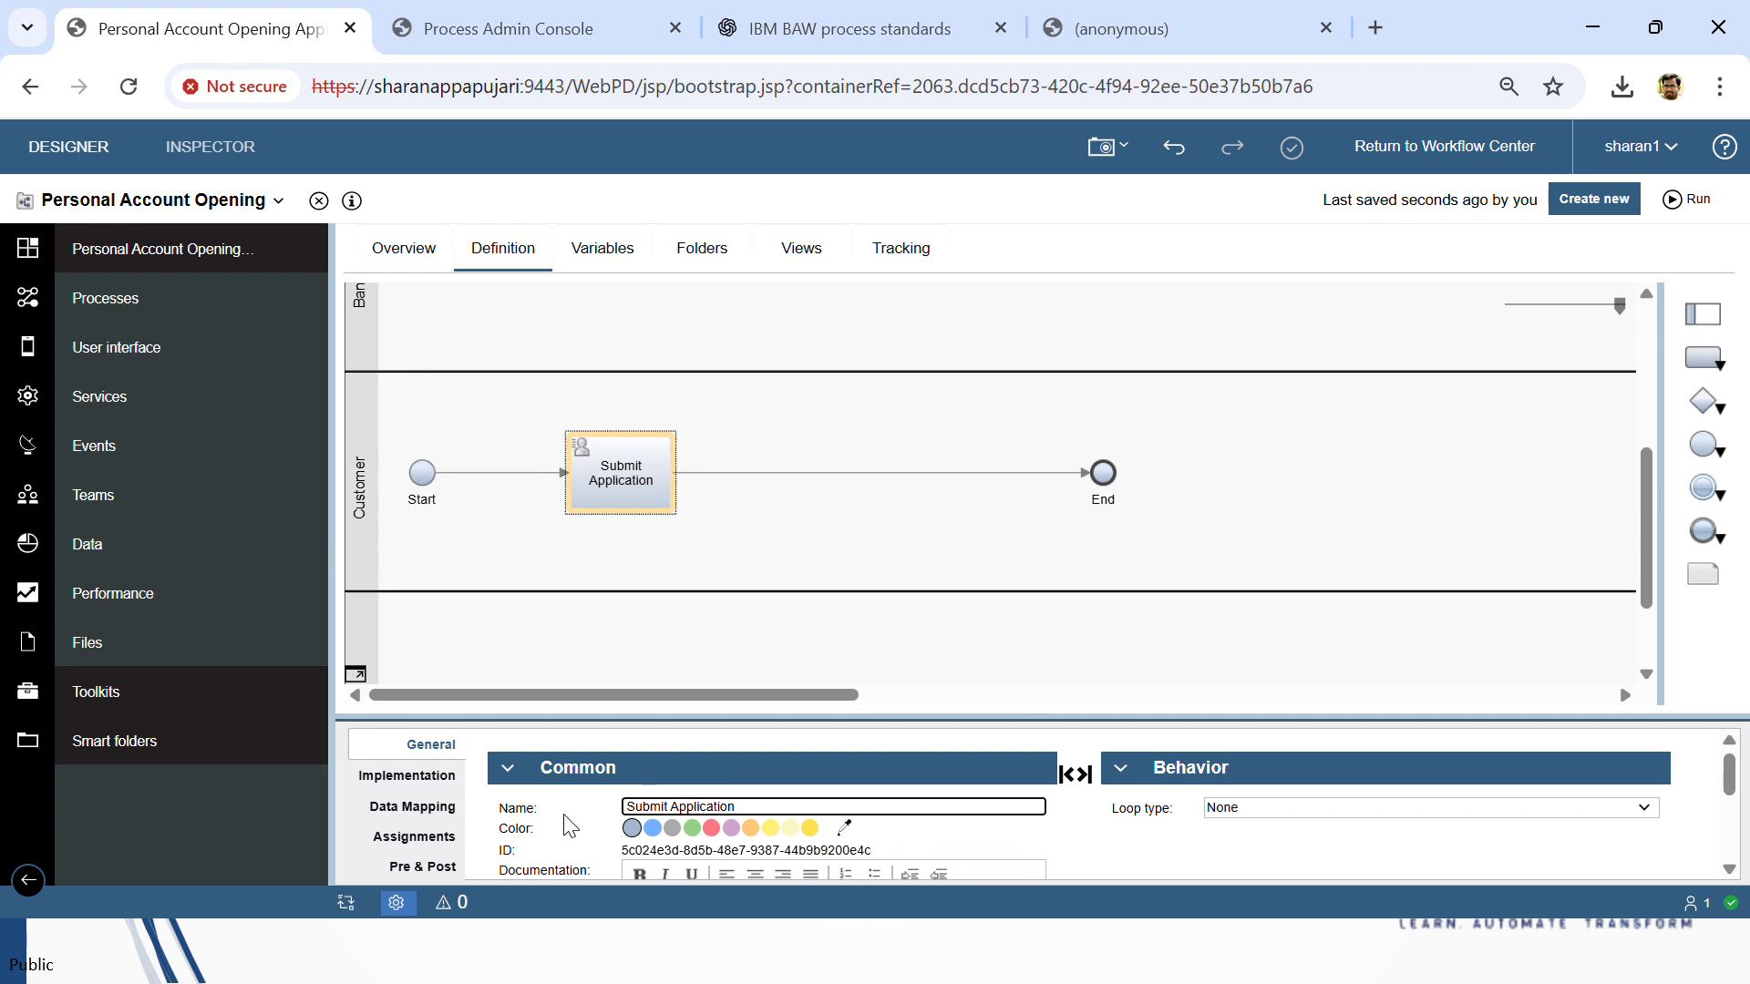
Step: Add a user task to the Bank Officer lane and name it "Data Collection"
scroll(534, 500, up, 3)
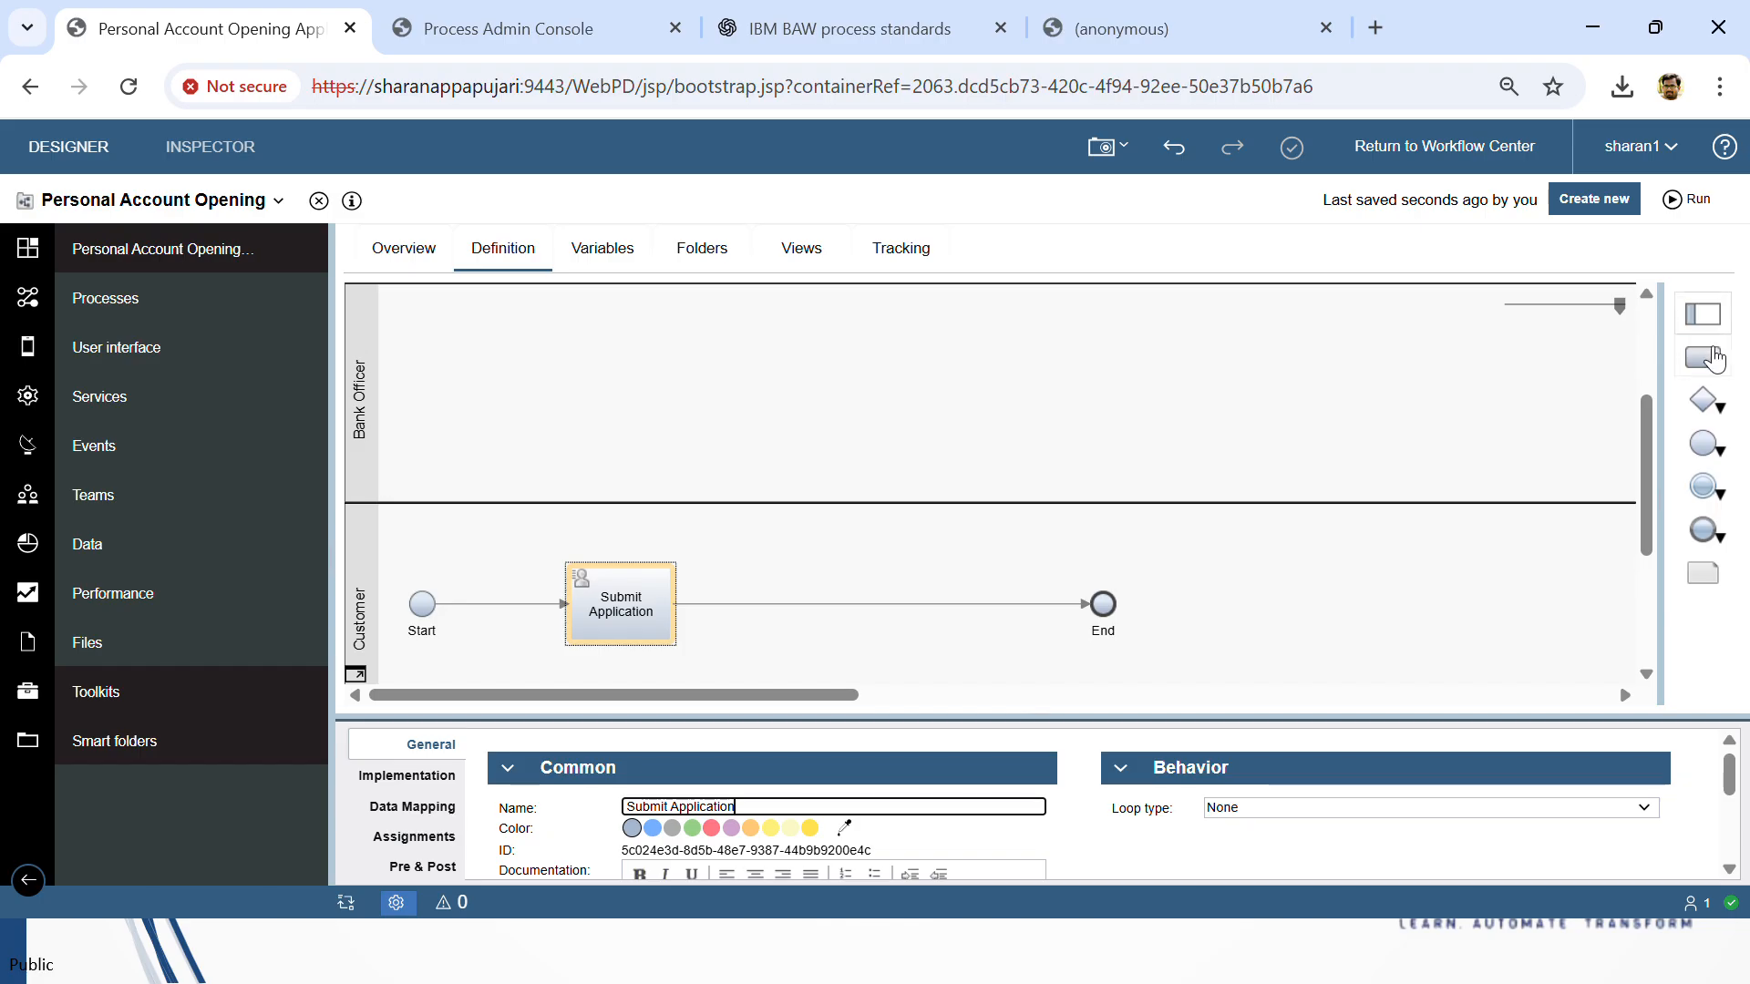
drag(1702, 358, 889, 367)
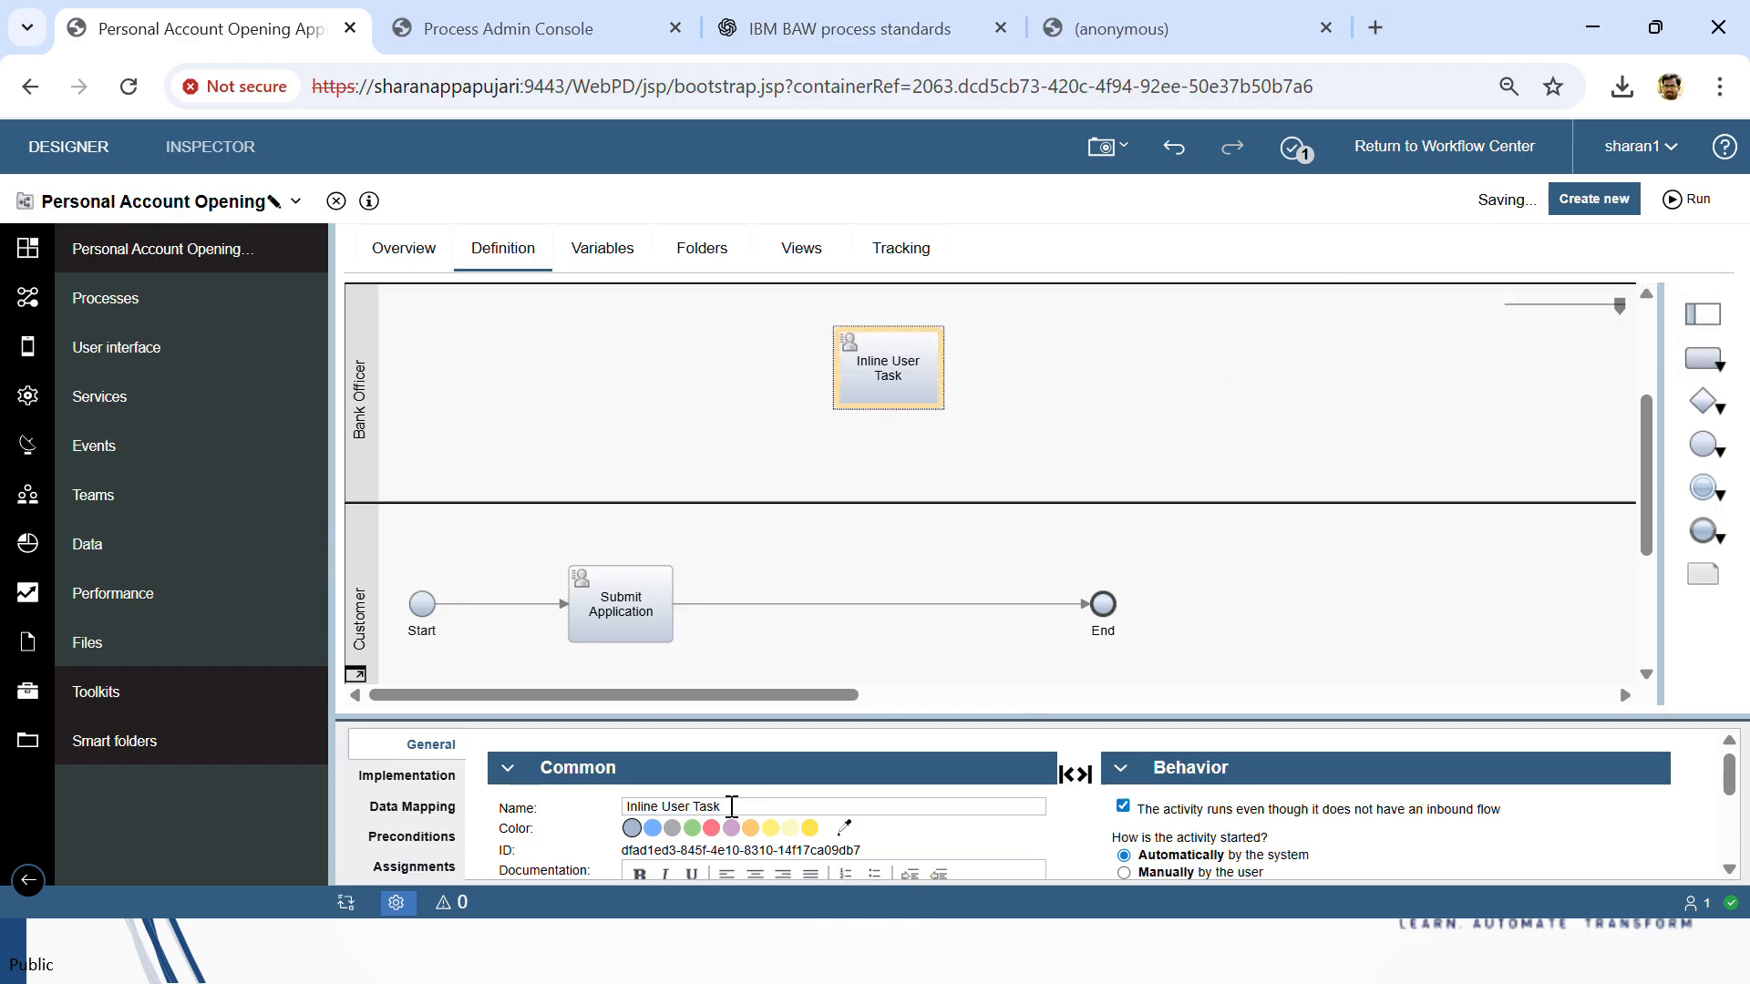
drag(743, 807, 572, 811)
key(BackSpace)
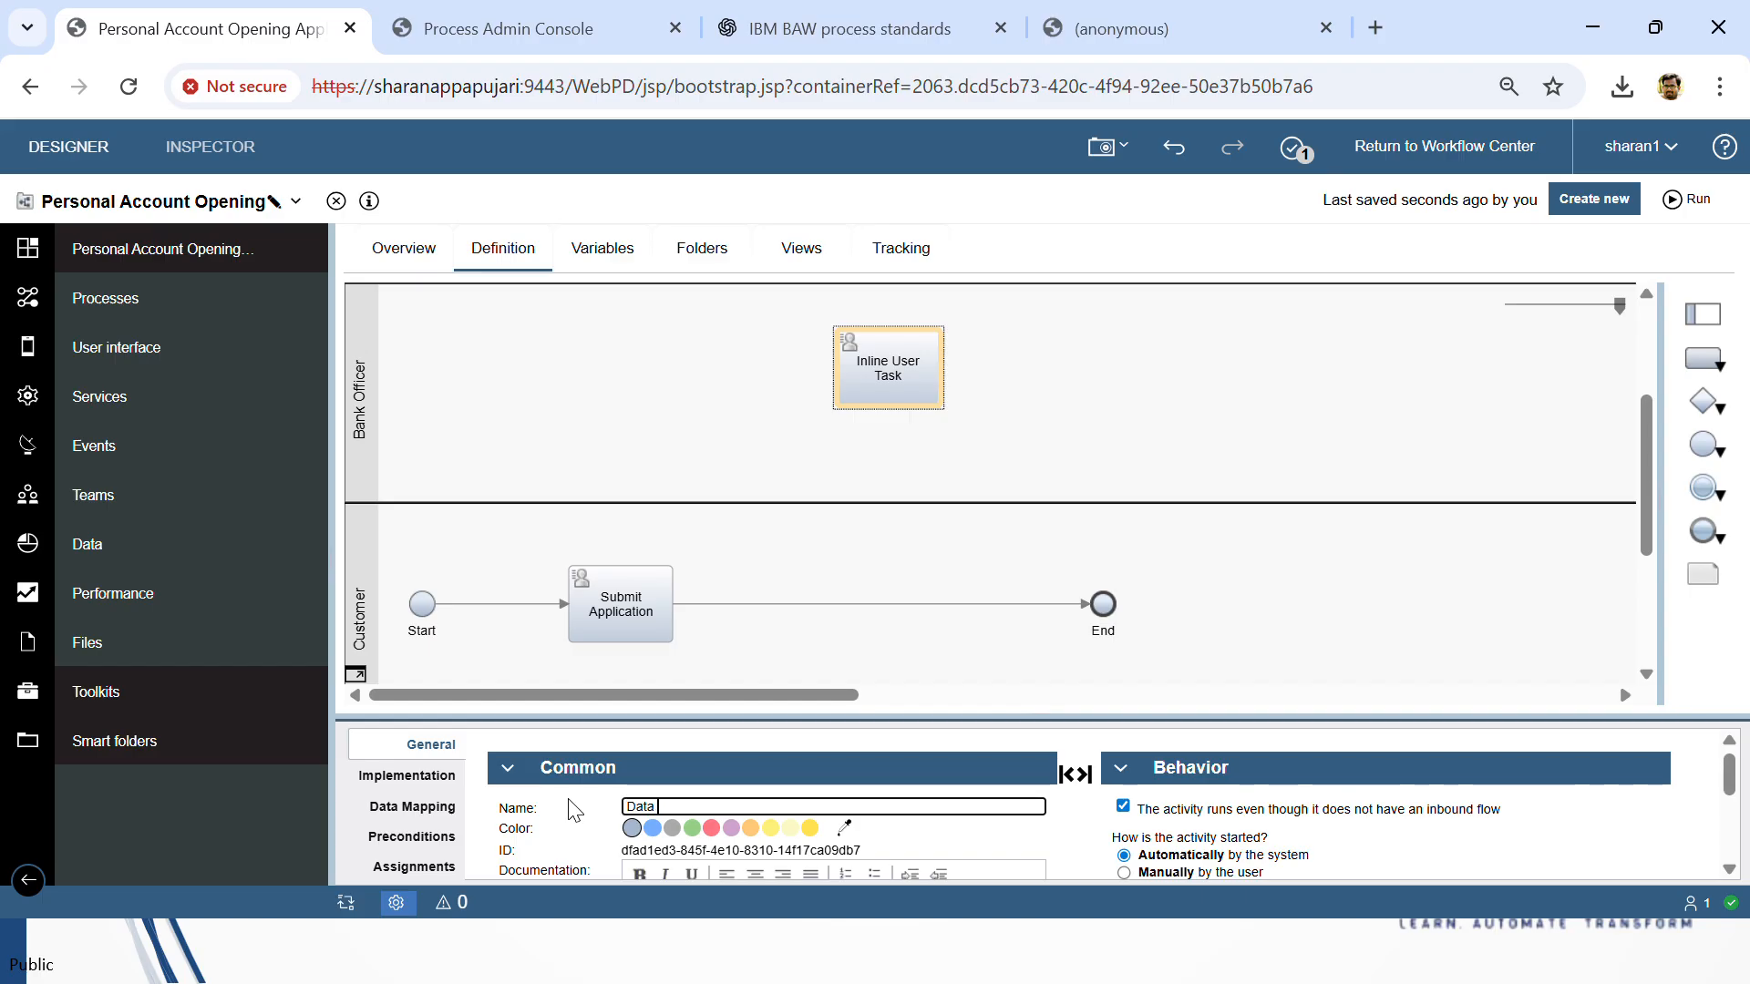
text(Data Collection)
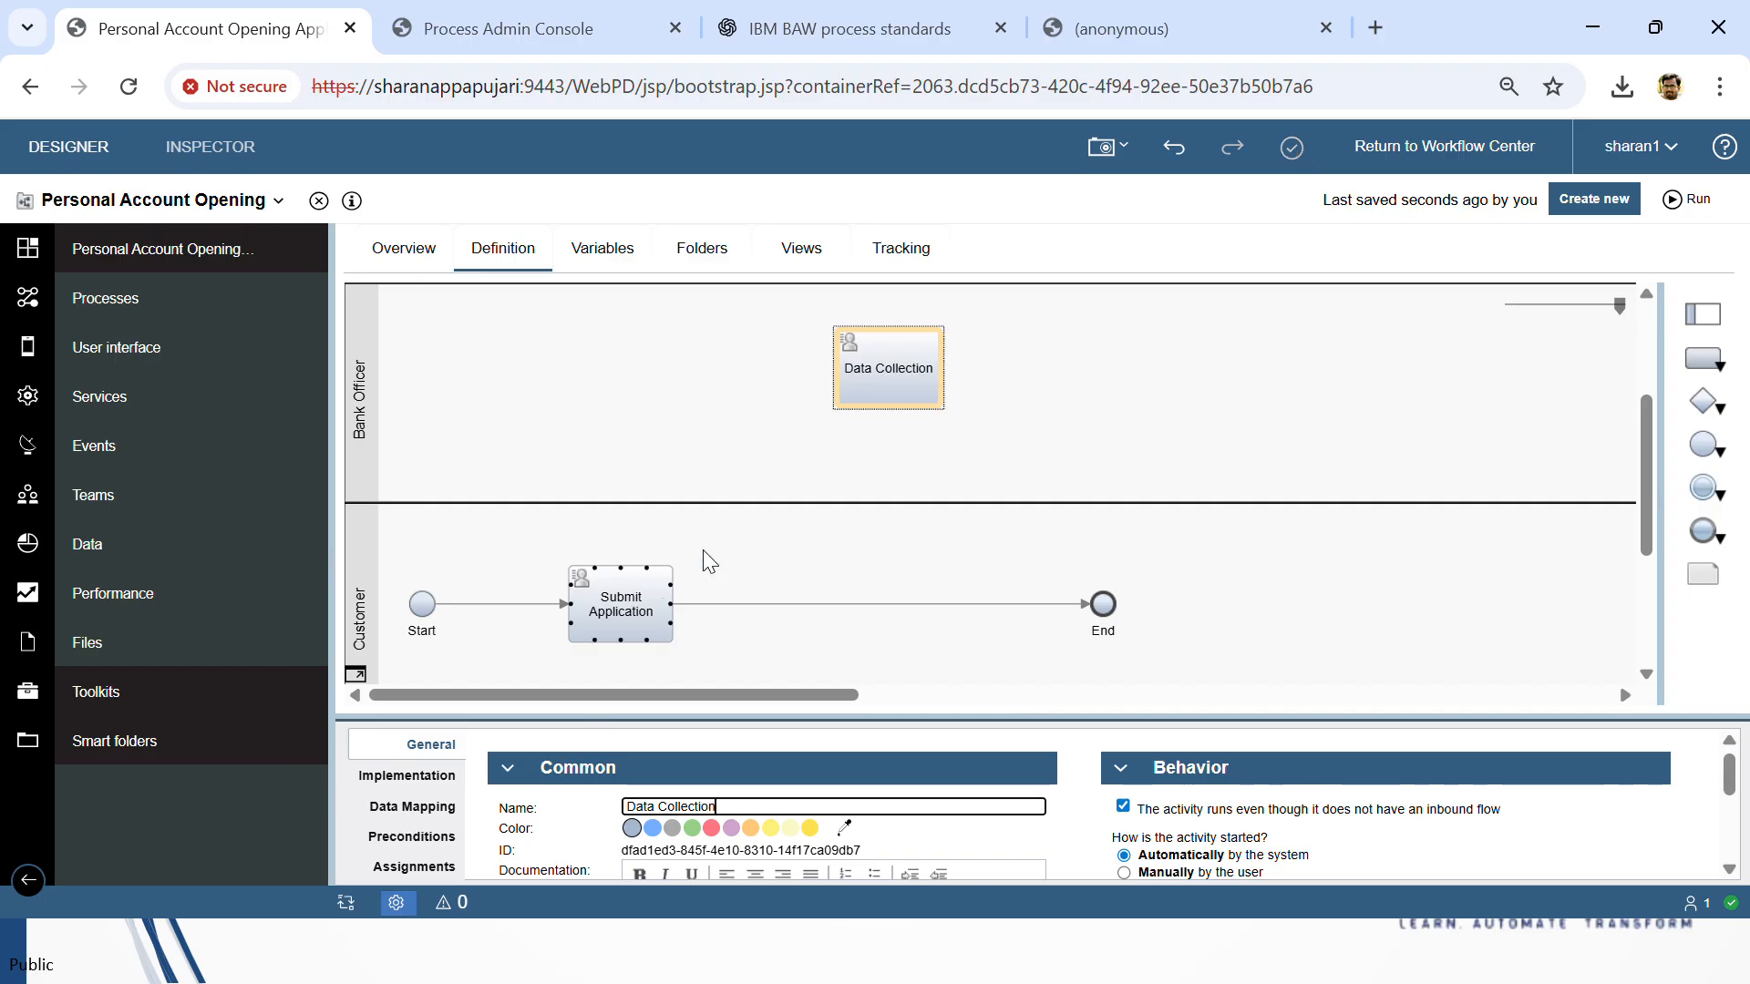
Step: Add a user task to the Customer lane just before the End event and name it "KYC Documents"
scroll(834, 439, up, 1)
scroll(867, 481, down, 1)
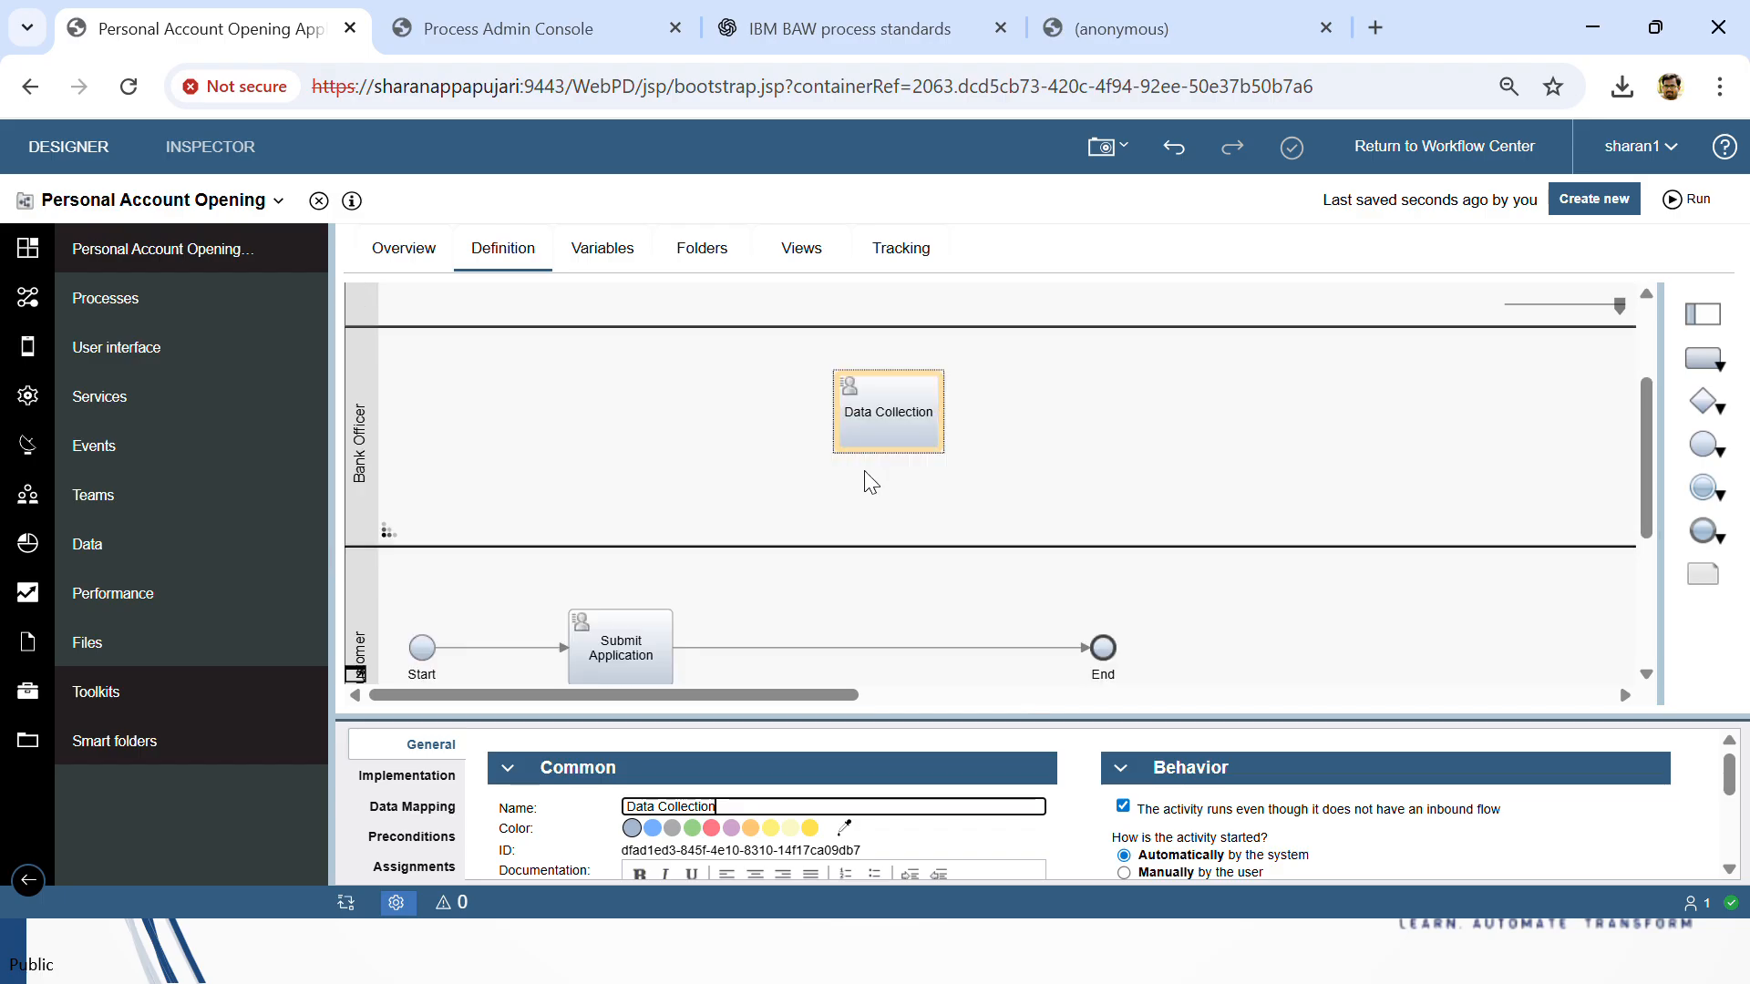
scroll(1066, 474, down, 1)
click(1702, 358)
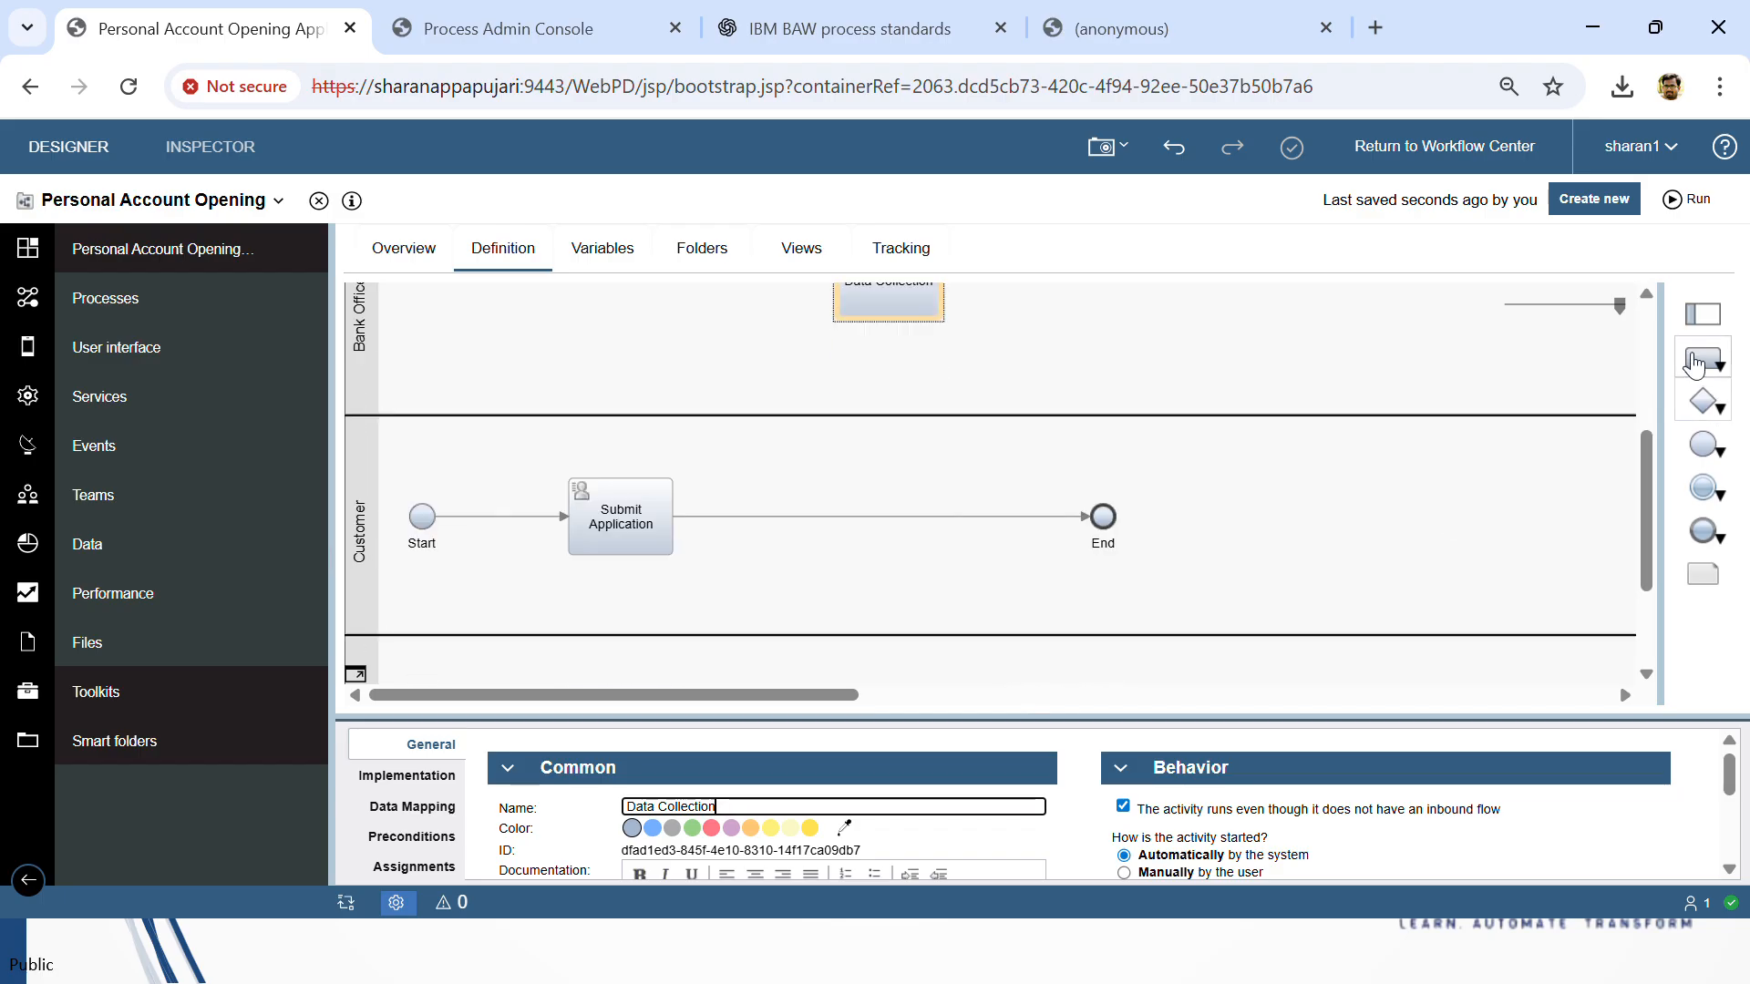
click(914, 471)
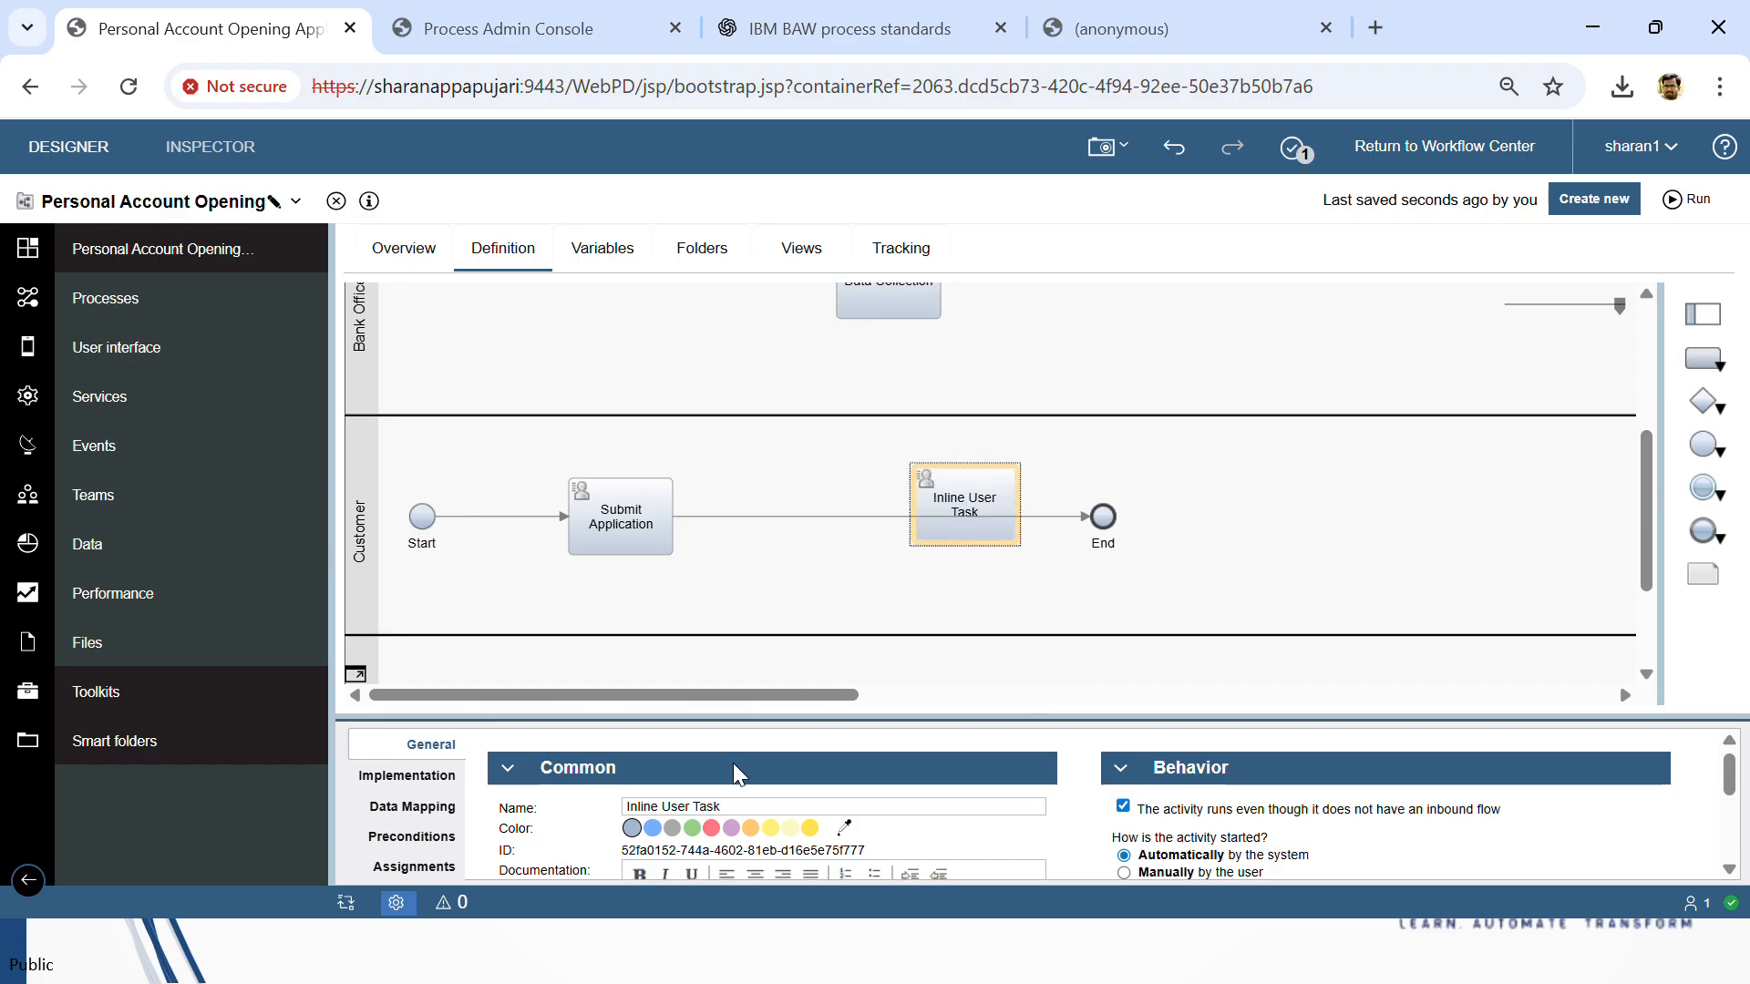
click(715, 807)
text(KYC)
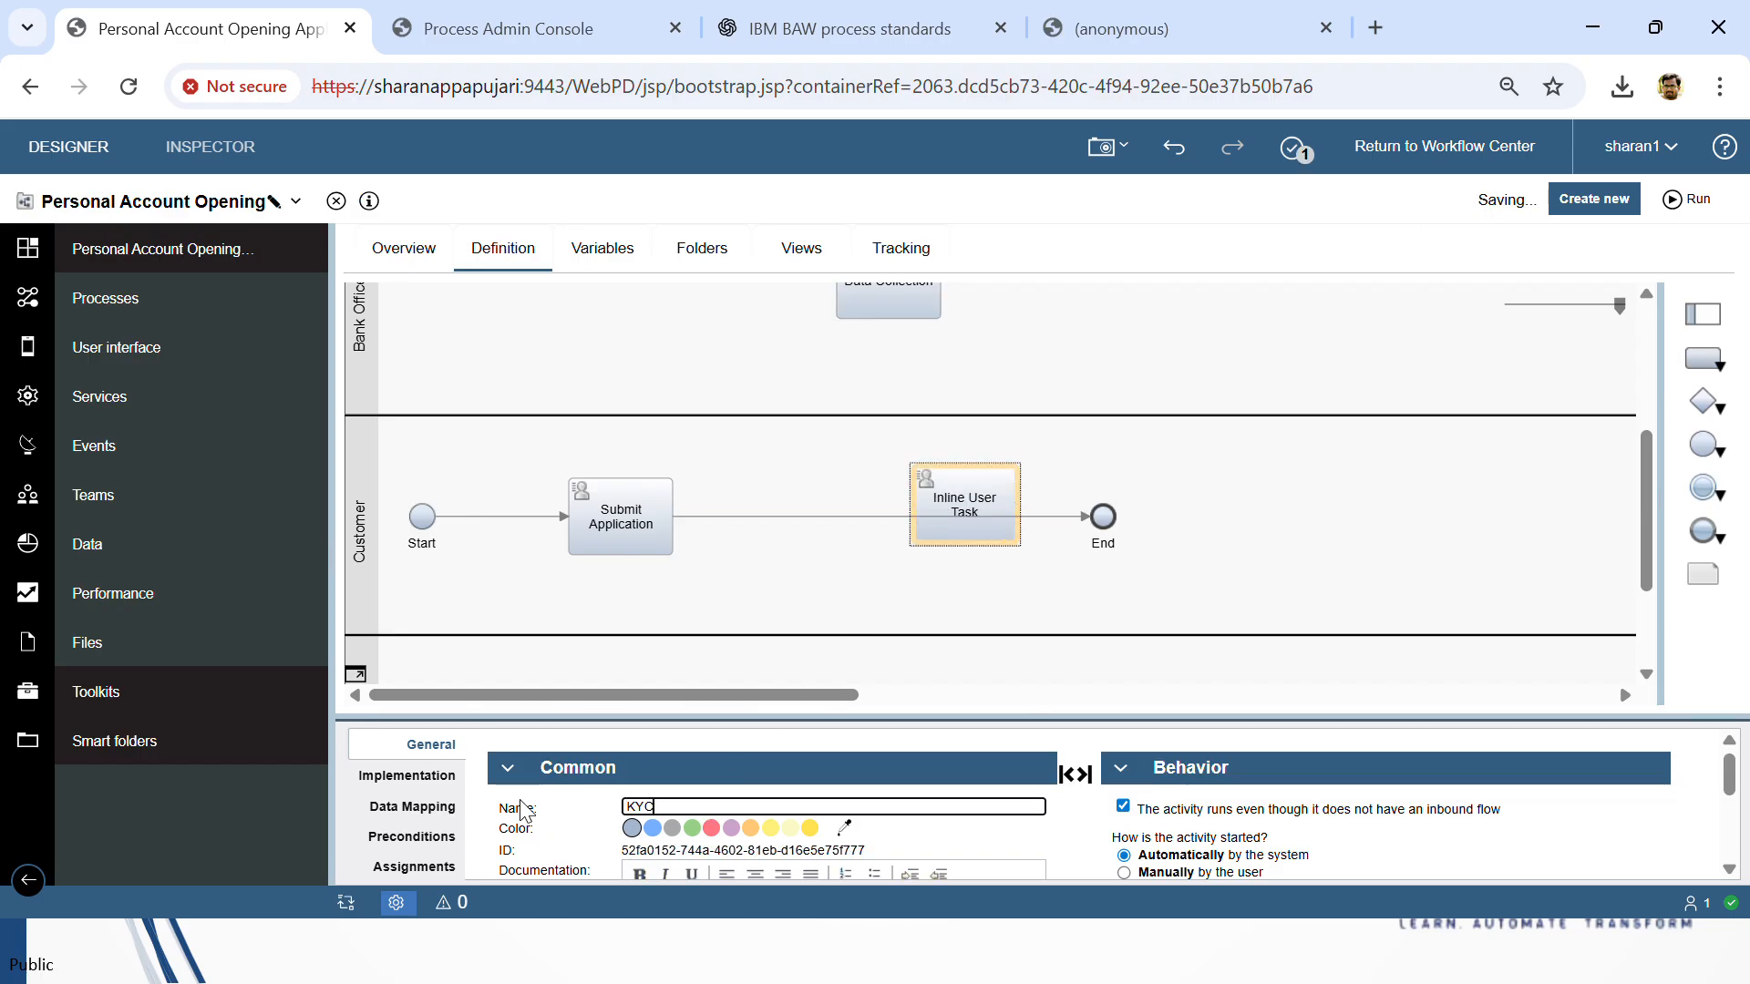
text( Docu)
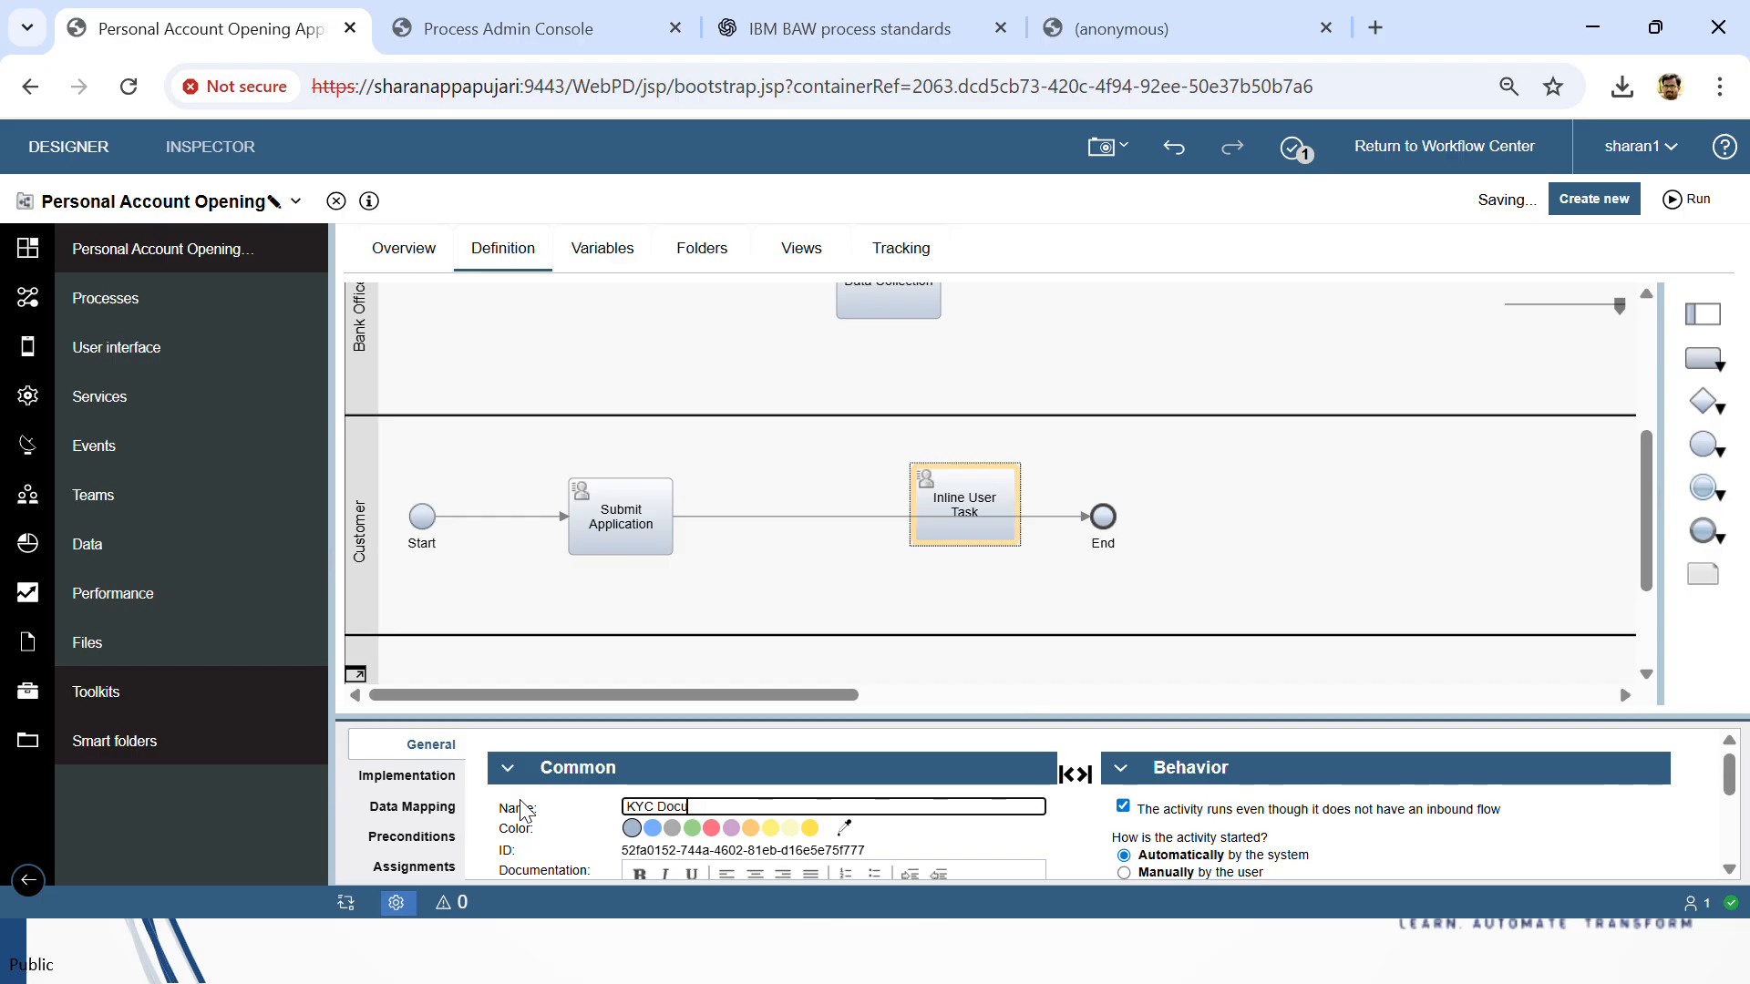
text(ments)
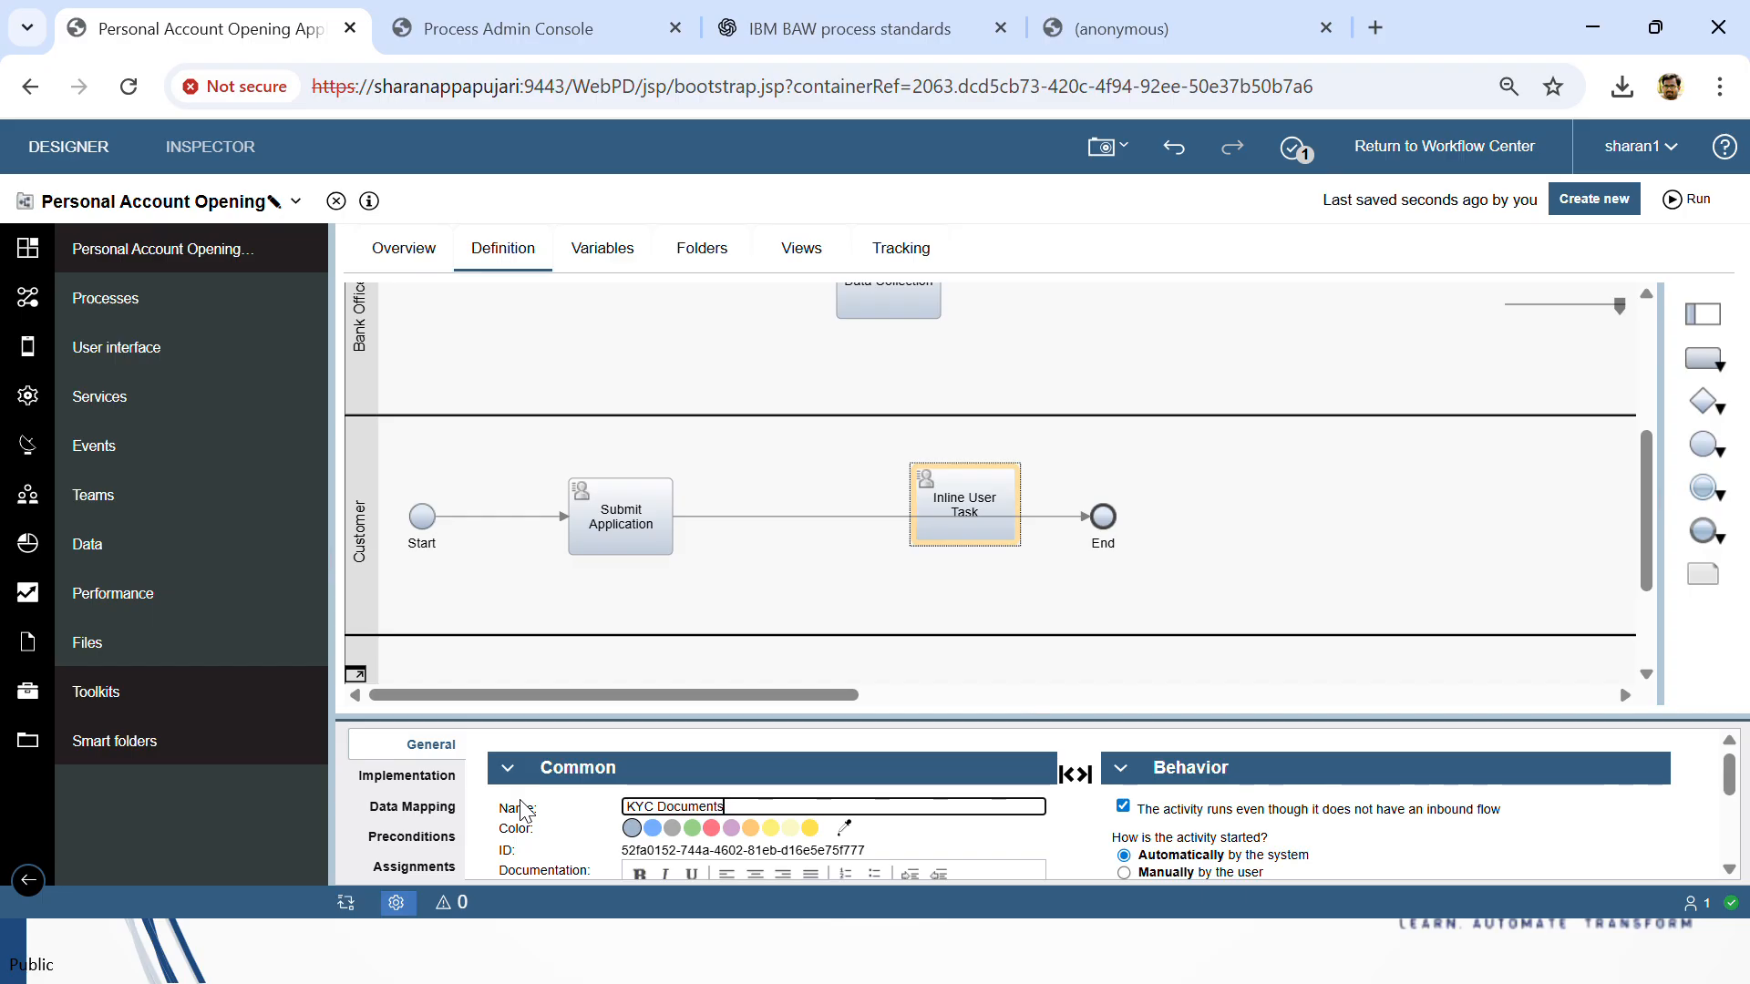
Step: Move the KYC Documents task past the End event in the Customer lane, with the Submit Application flow ending at it
scroll(749, 543, up, 1)
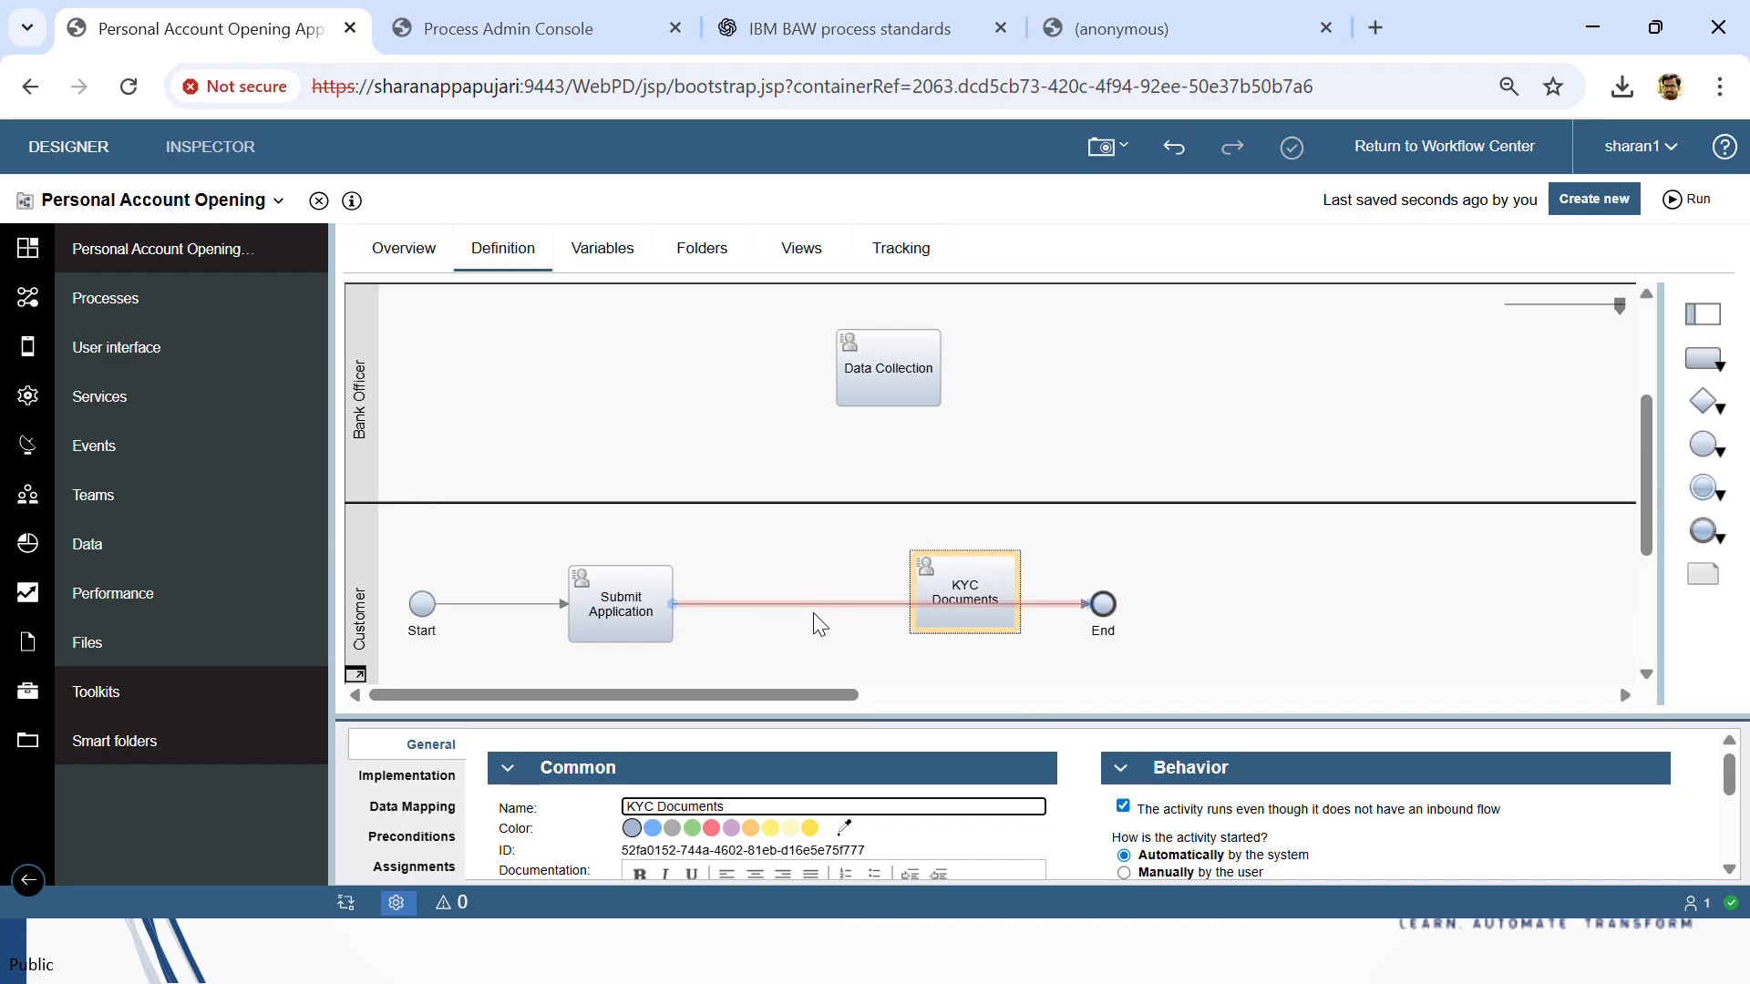
scroll(880, 547, up, 1)
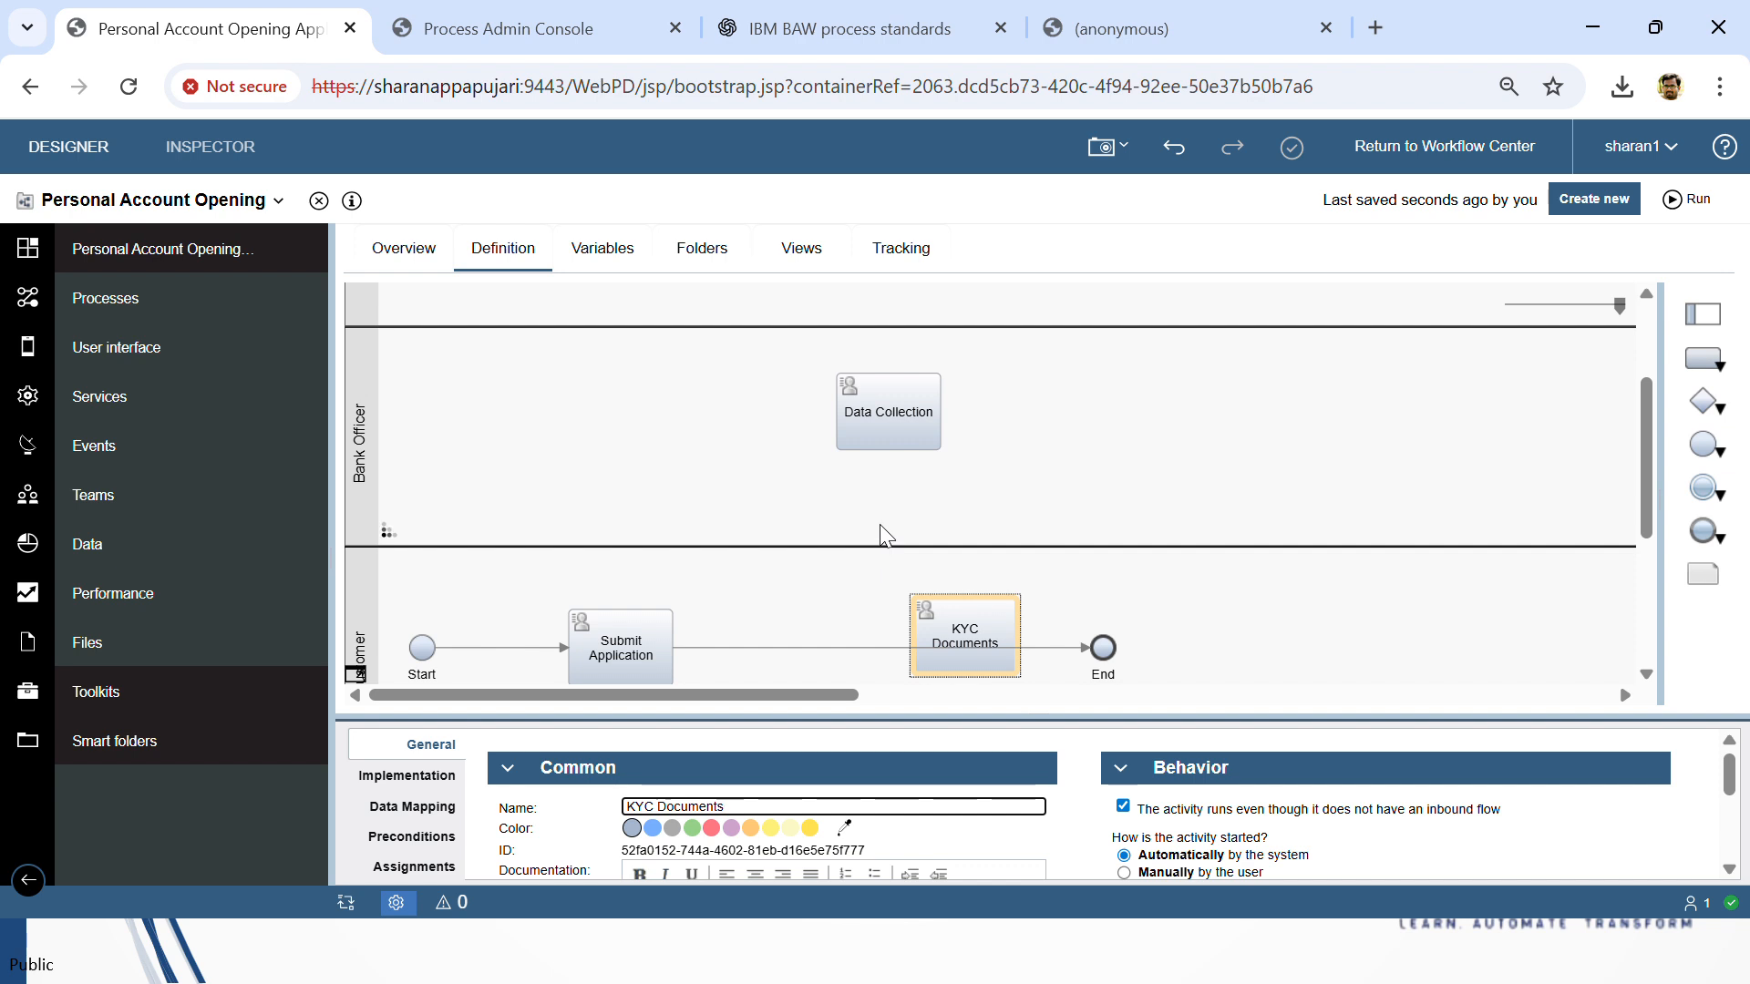
click(906, 412)
scroll(884, 429, up, 3)
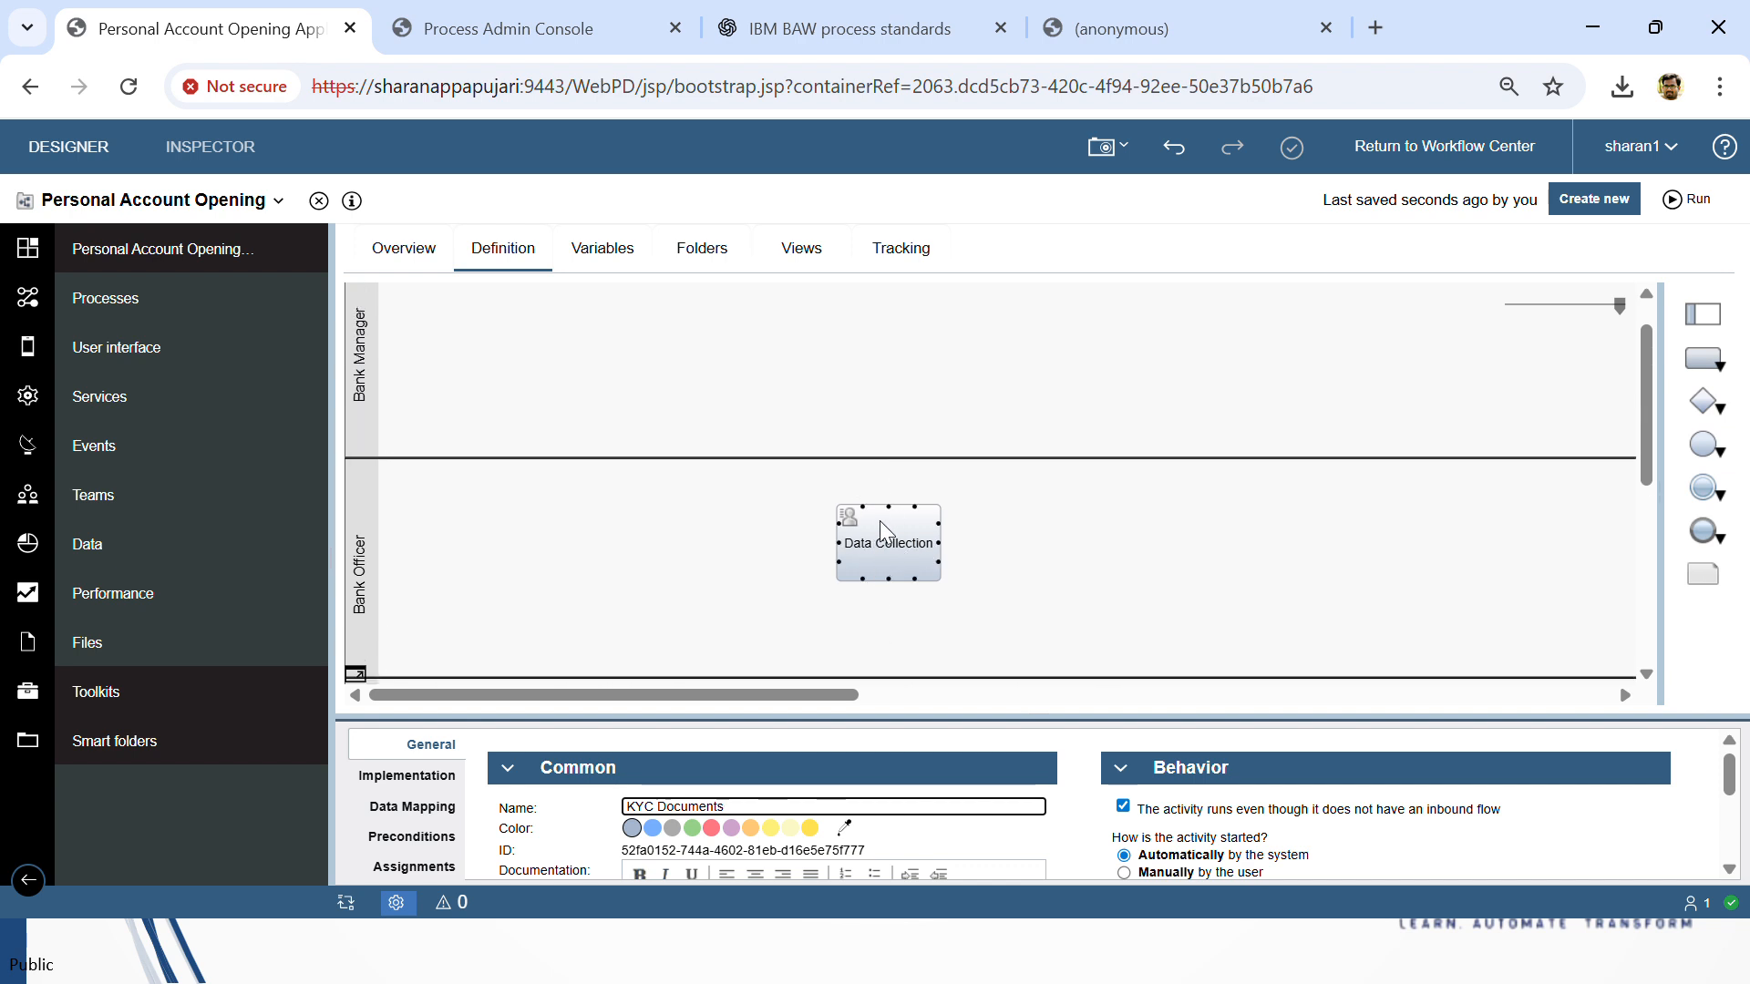
scroll(880, 525, down, 4)
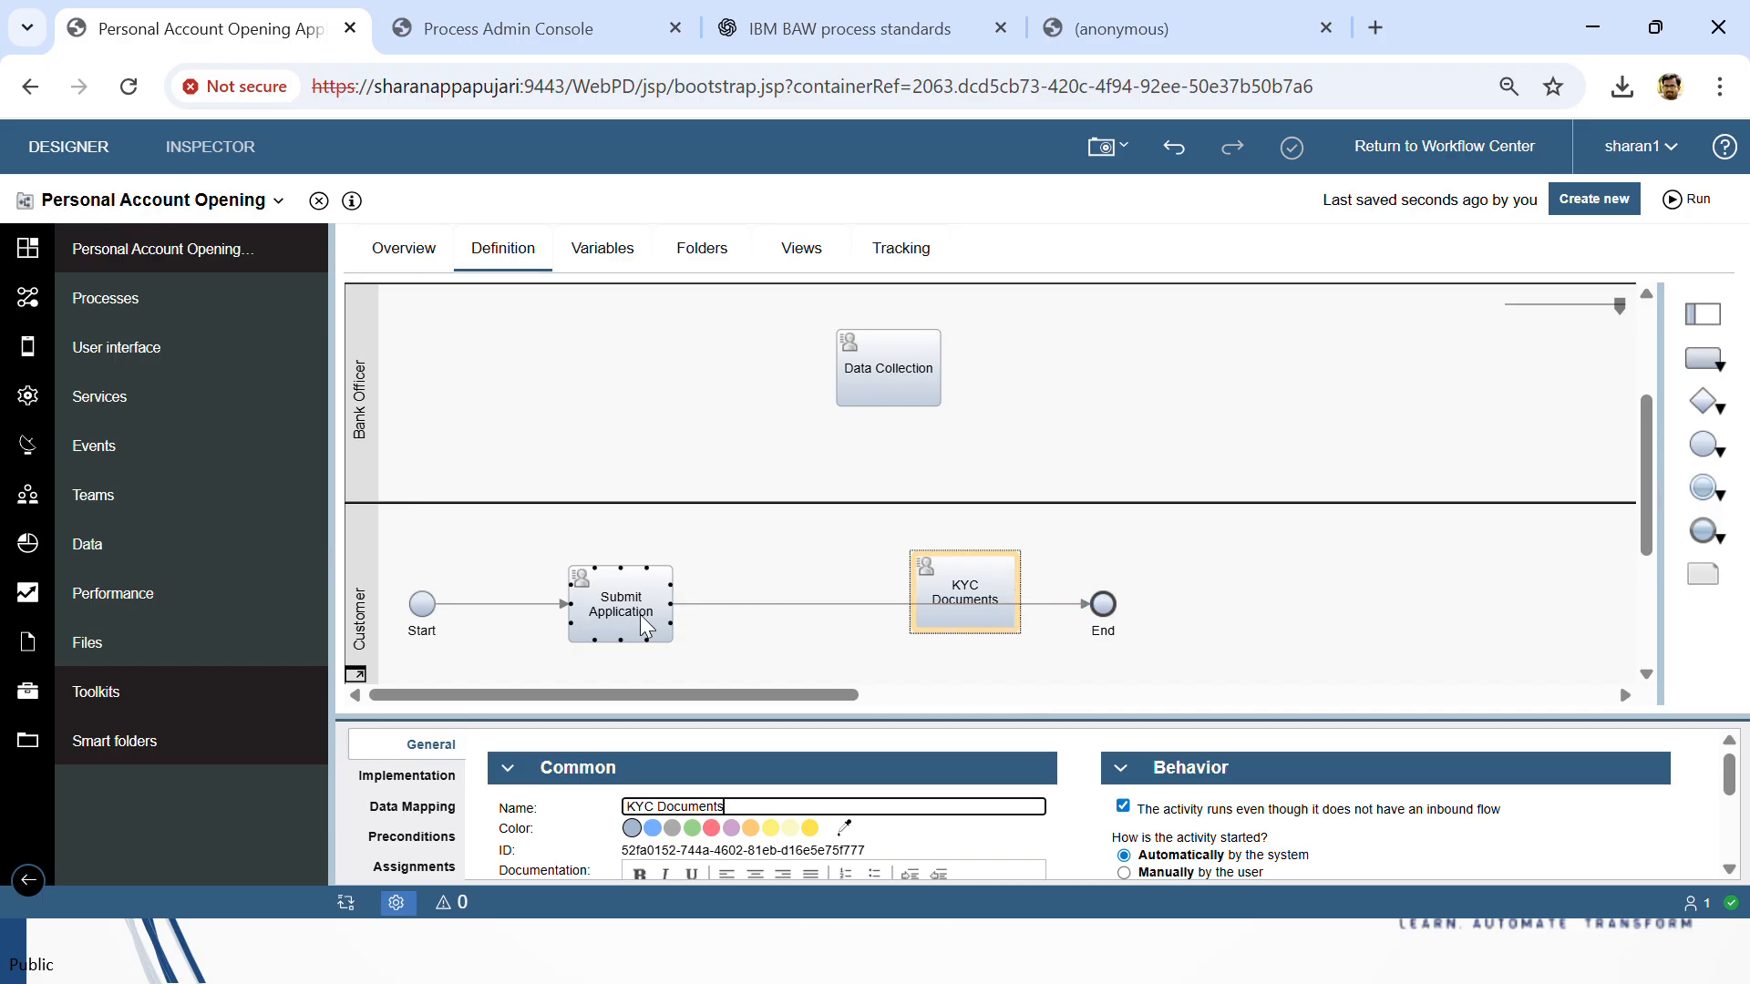
scroll(746, 579, down, 2)
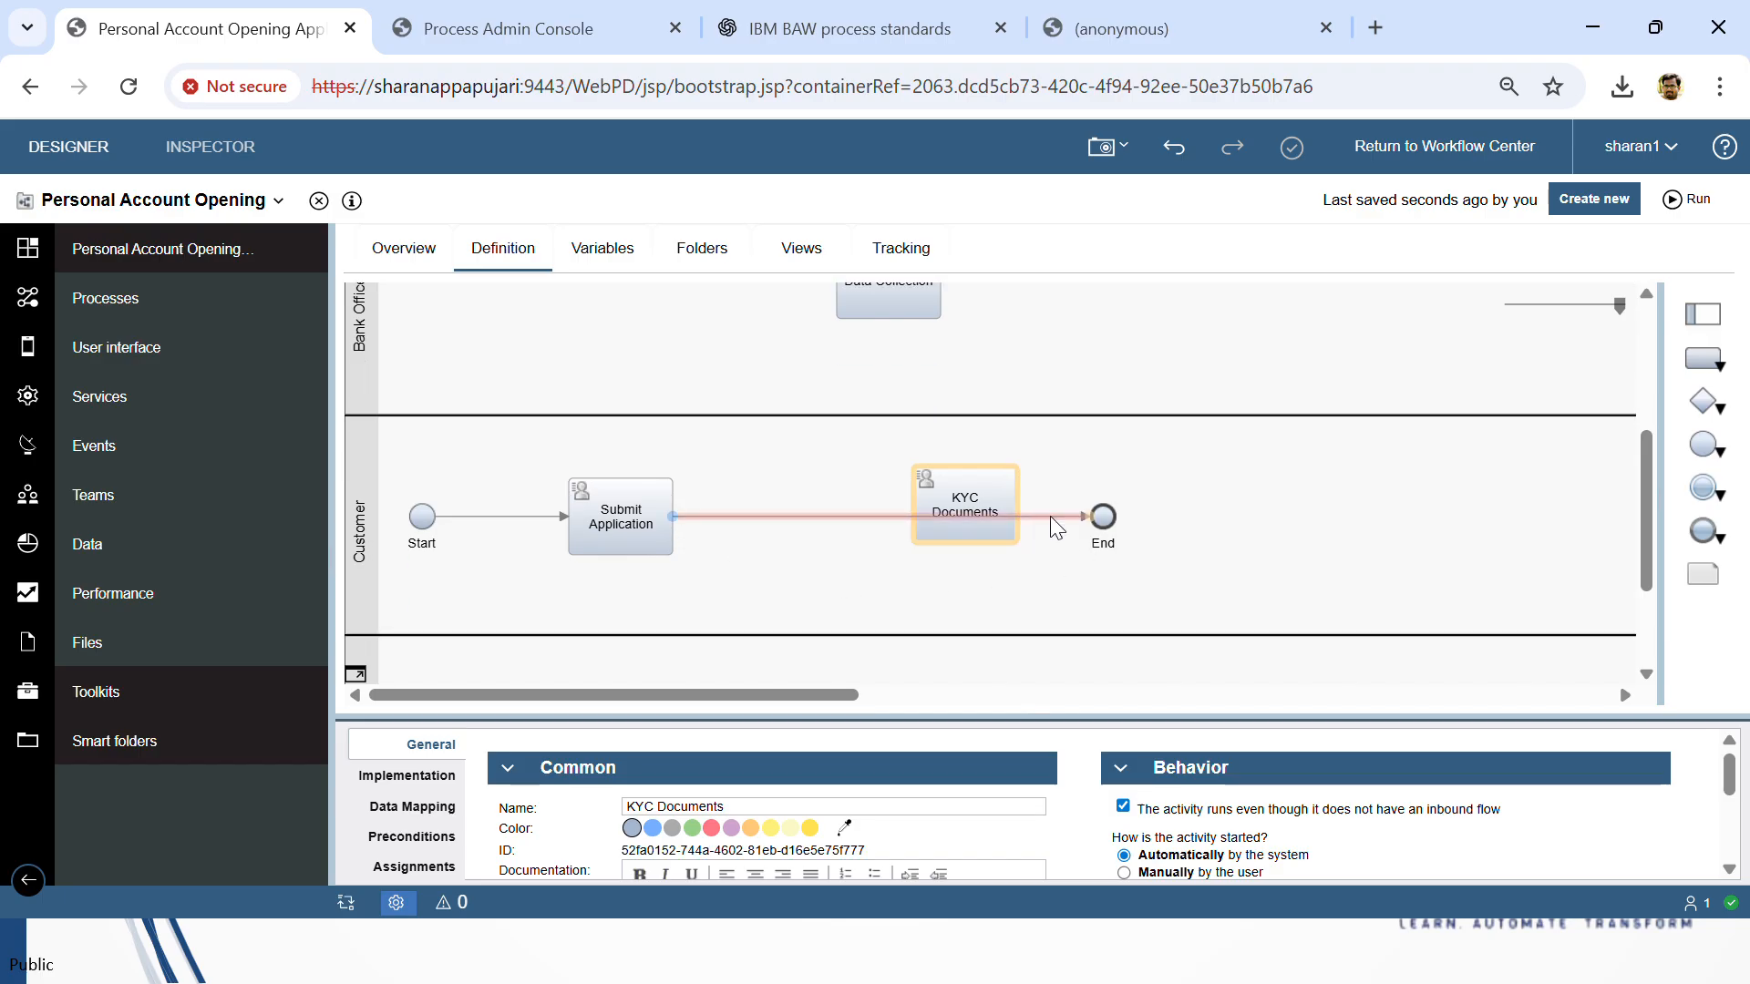
drag(1050, 516, 1253, 513)
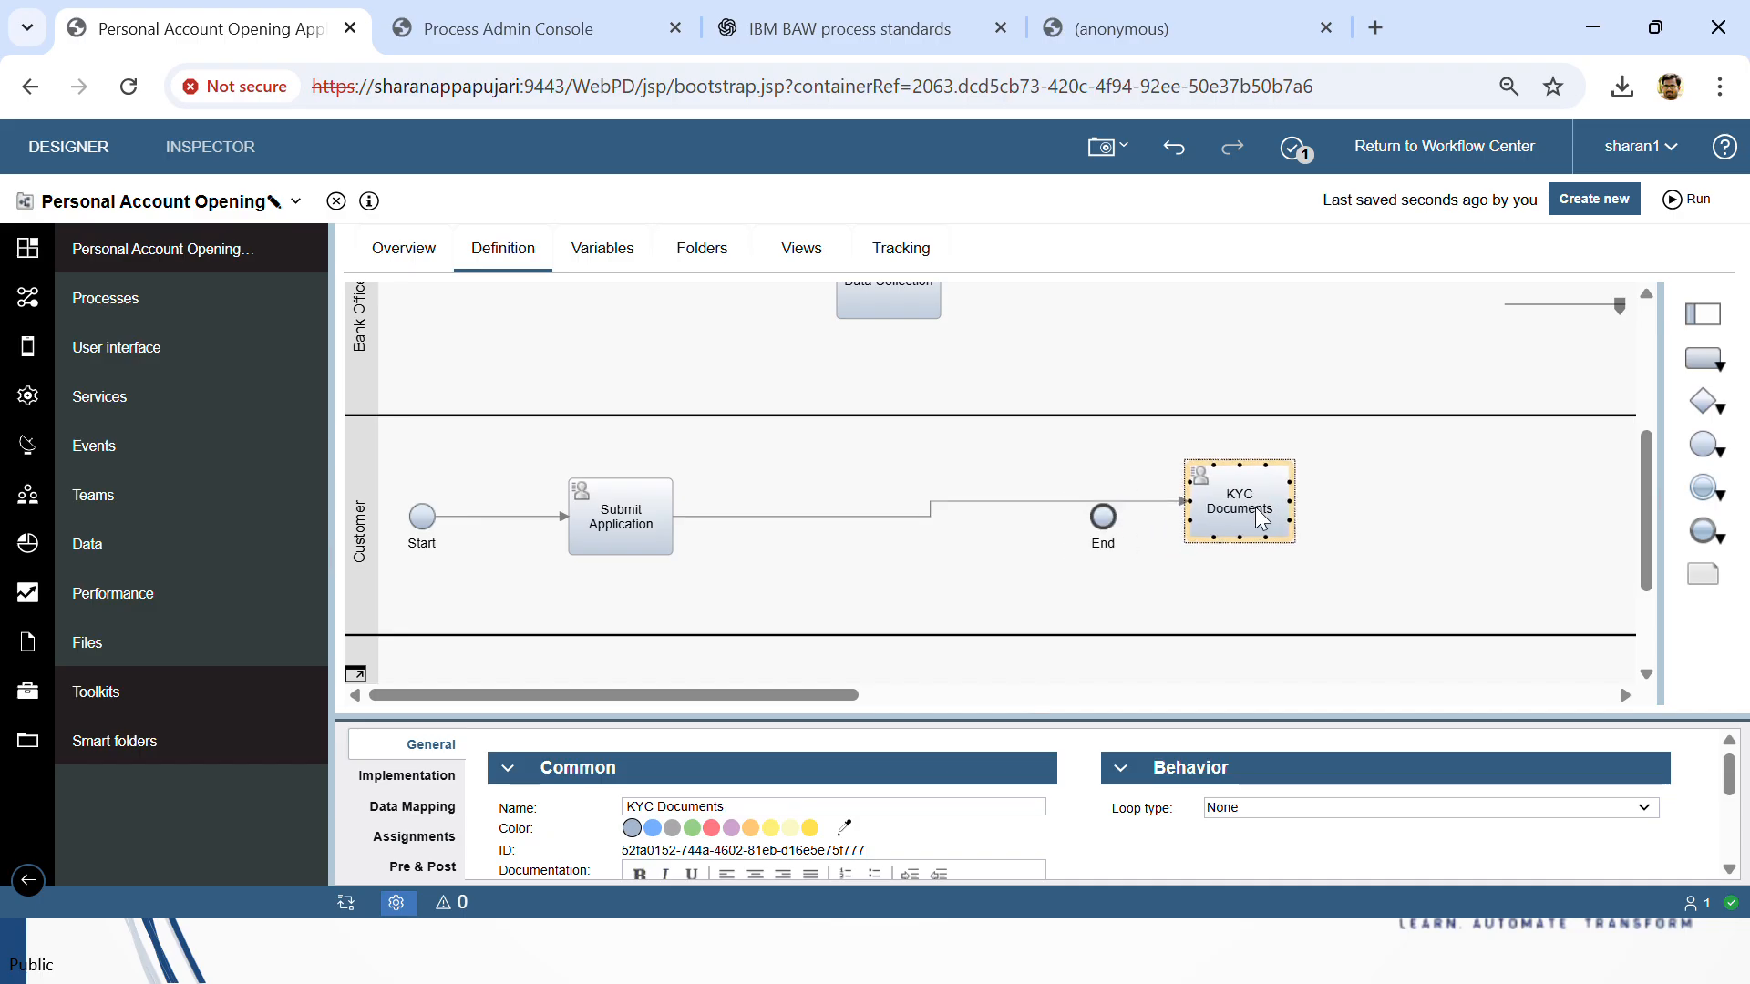
Step: Delete the flow between Submit Application and KYC Documents
click(1102, 536)
click(997, 502)
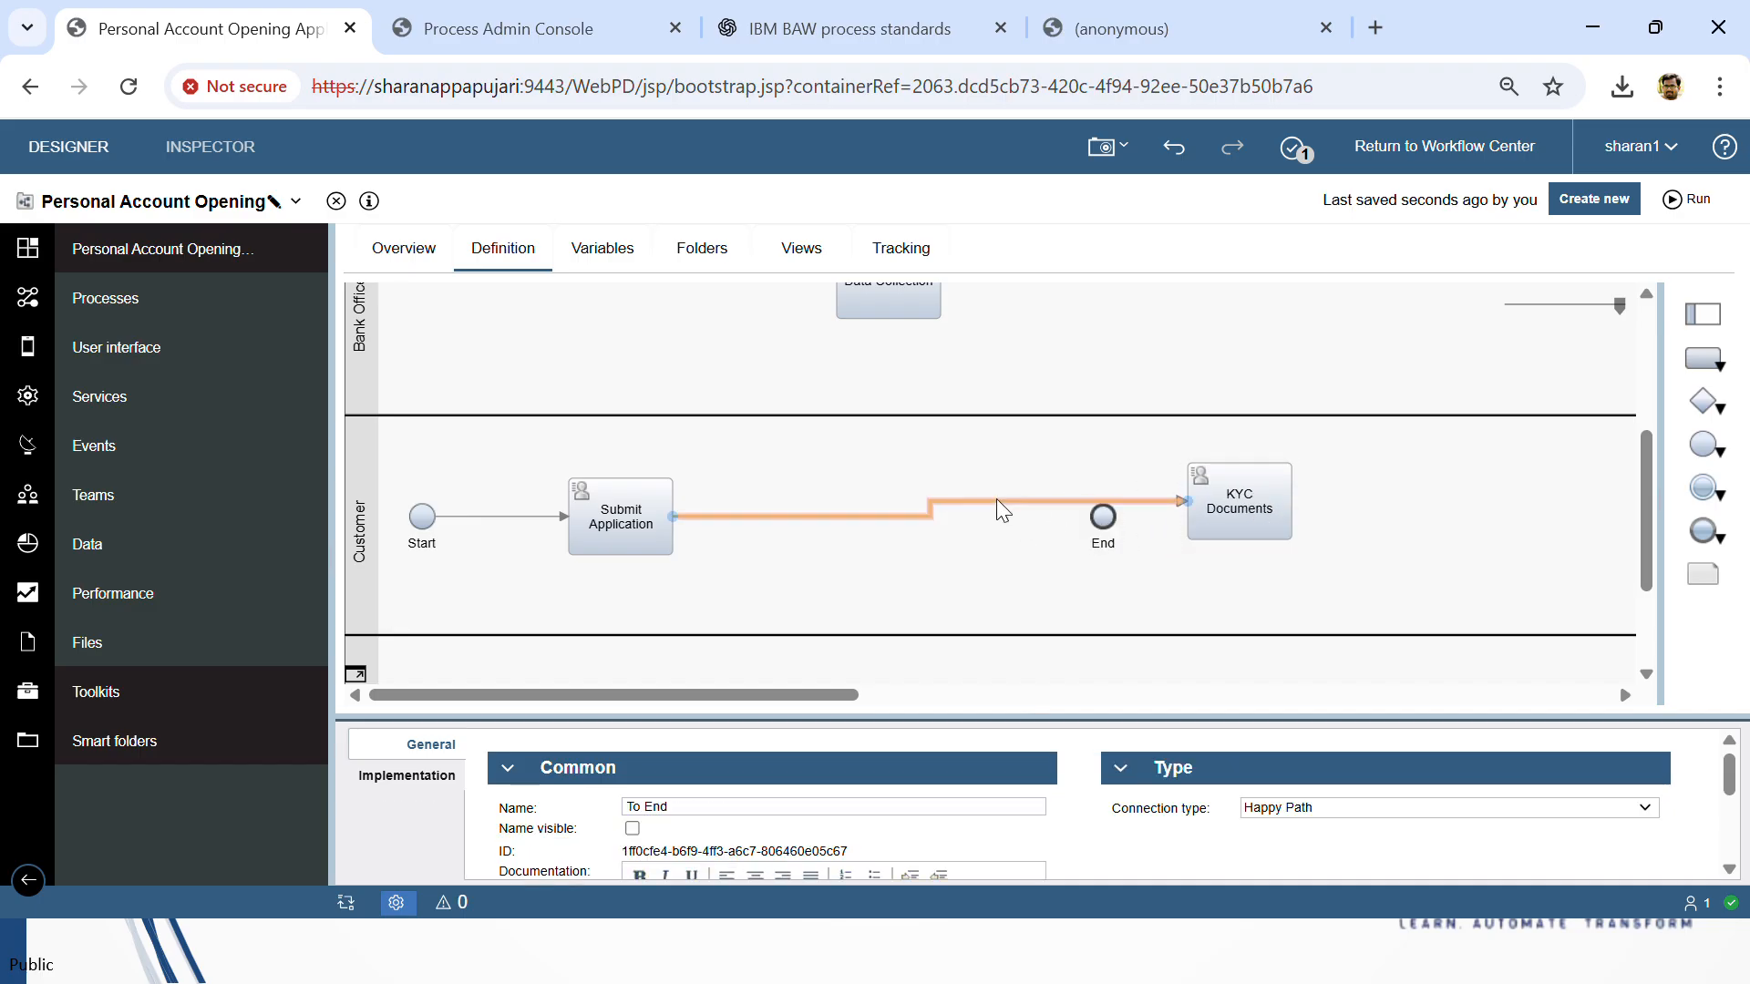
key(Delete)
Step: Connect Submit Application to Data Collection with a flow that leaves from the upper edge of Submit Application
scroll(629, 492, up, 1)
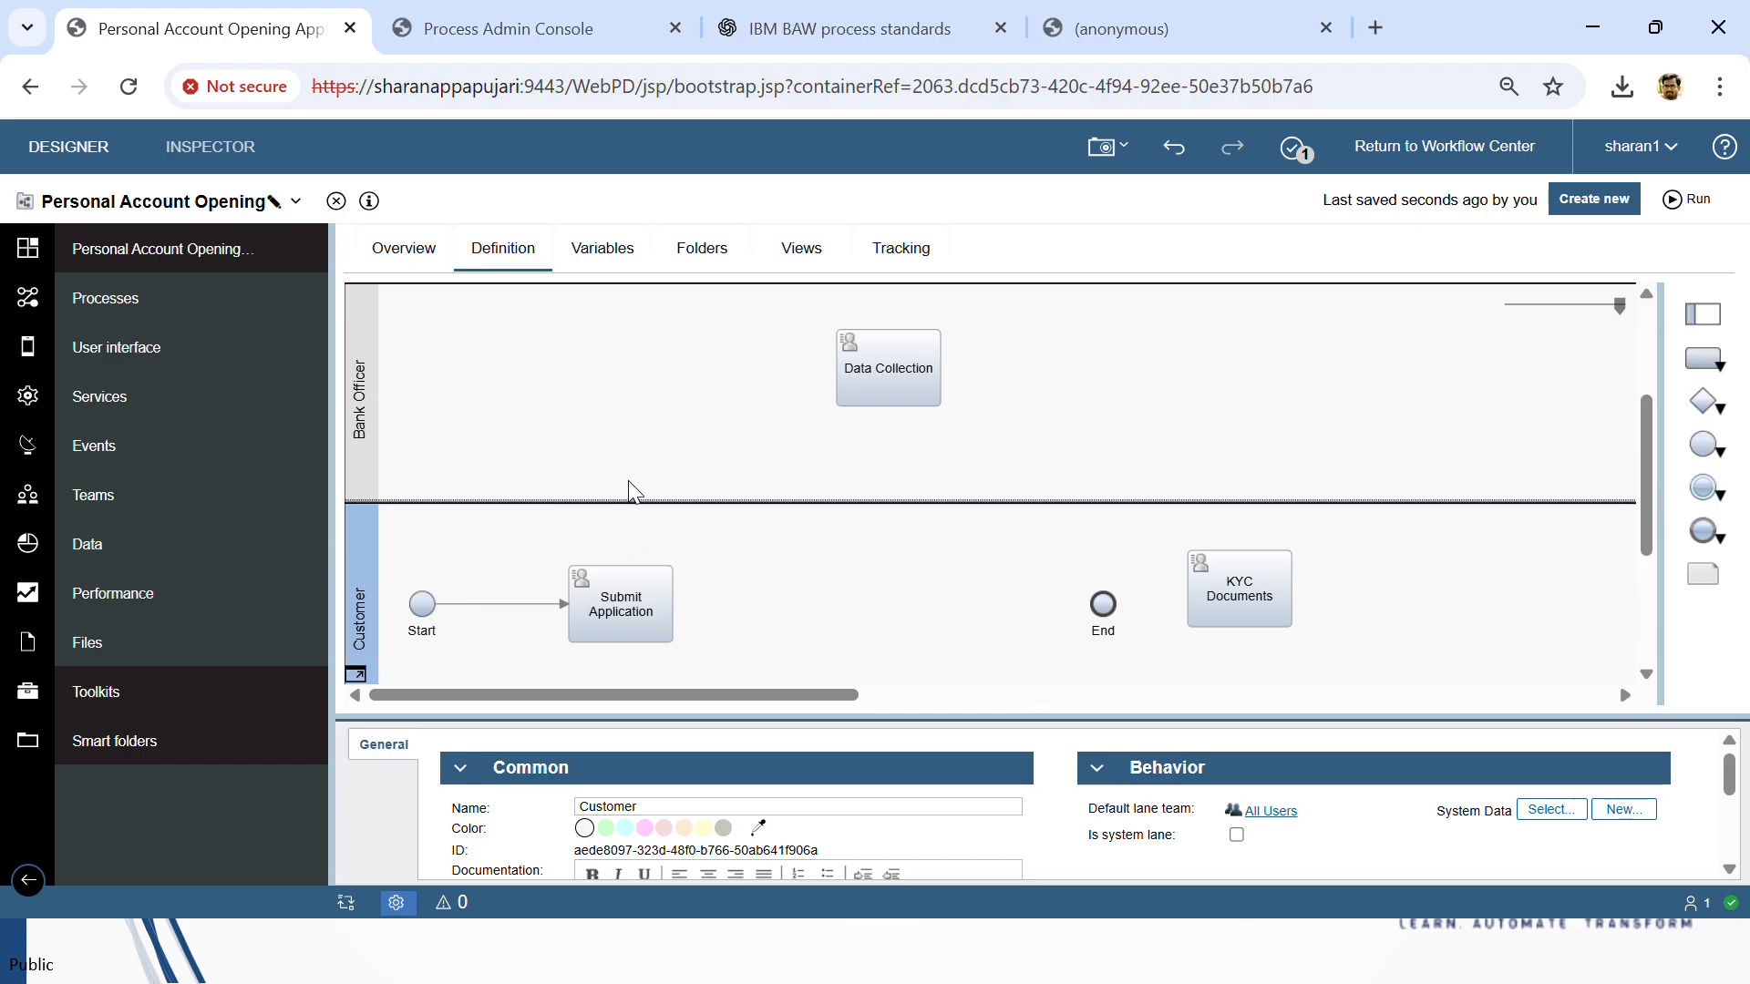
drag(672, 606, 840, 374)
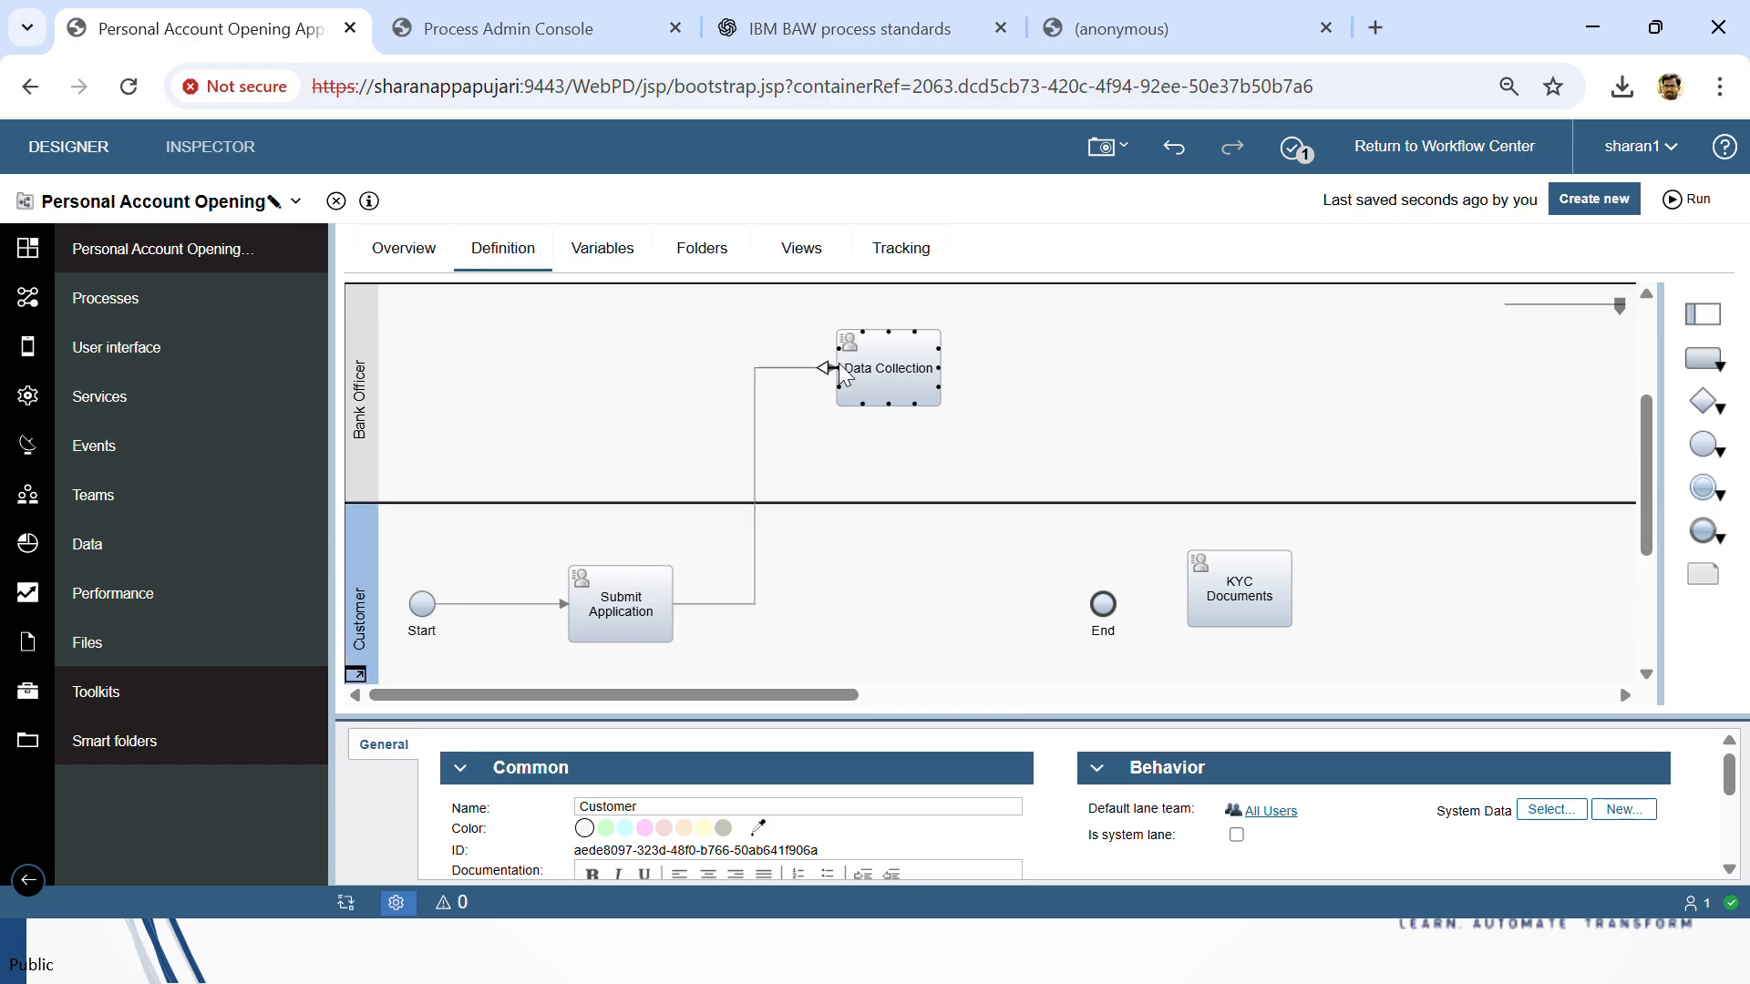
drag(673, 600, 623, 569)
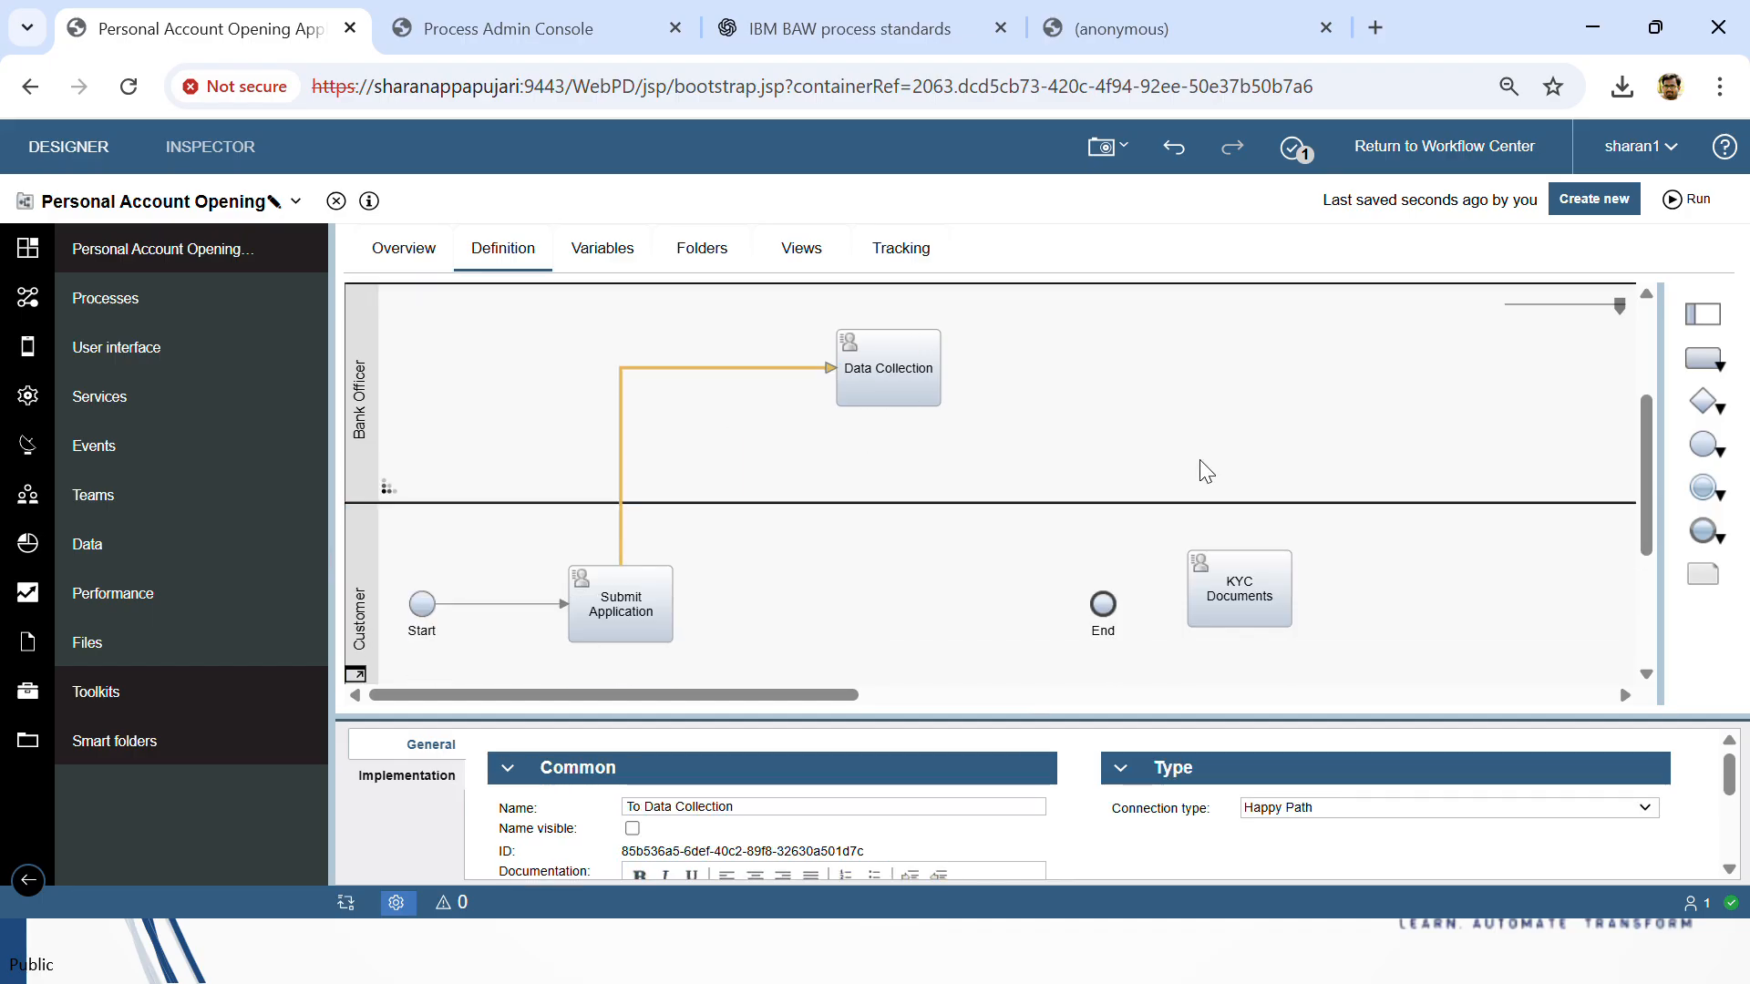
Step: Move the End event to the right of KYC Documents and shift KYC Documents slightly left in the Customer lane
click(1102, 604)
drag(1102, 605, 1407, 597)
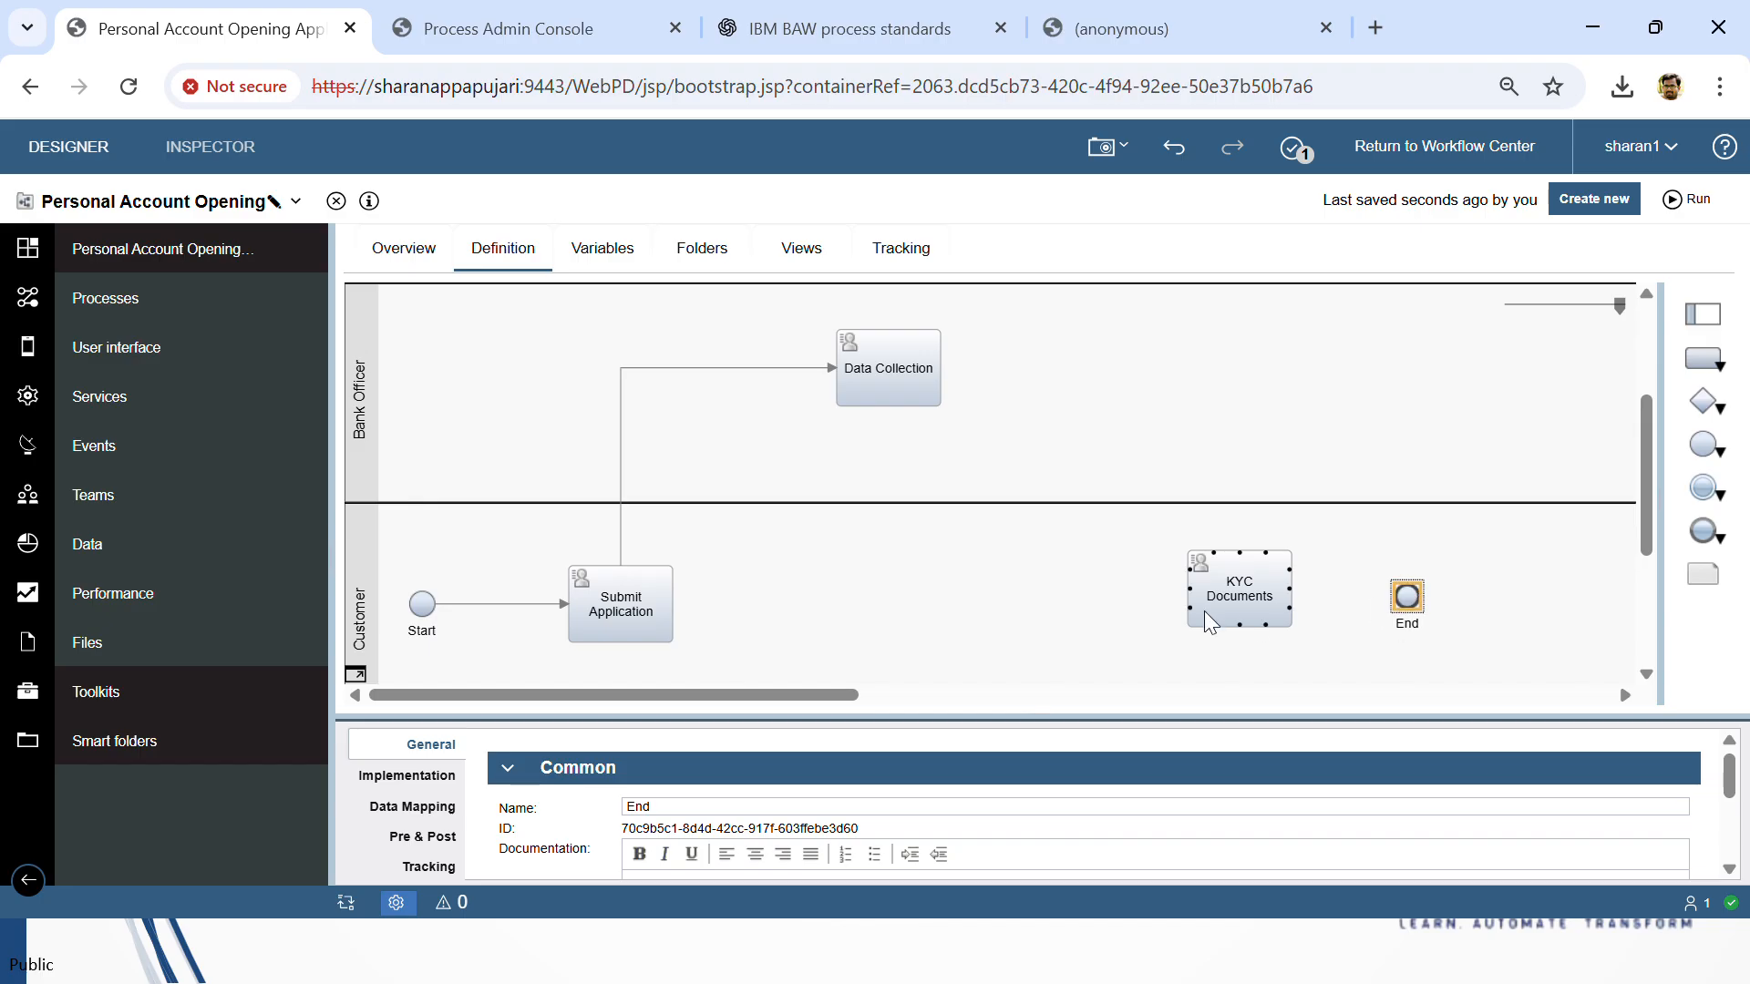
scroll(1203, 611, up, 1)
drag(1241, 631, 1162, 643)
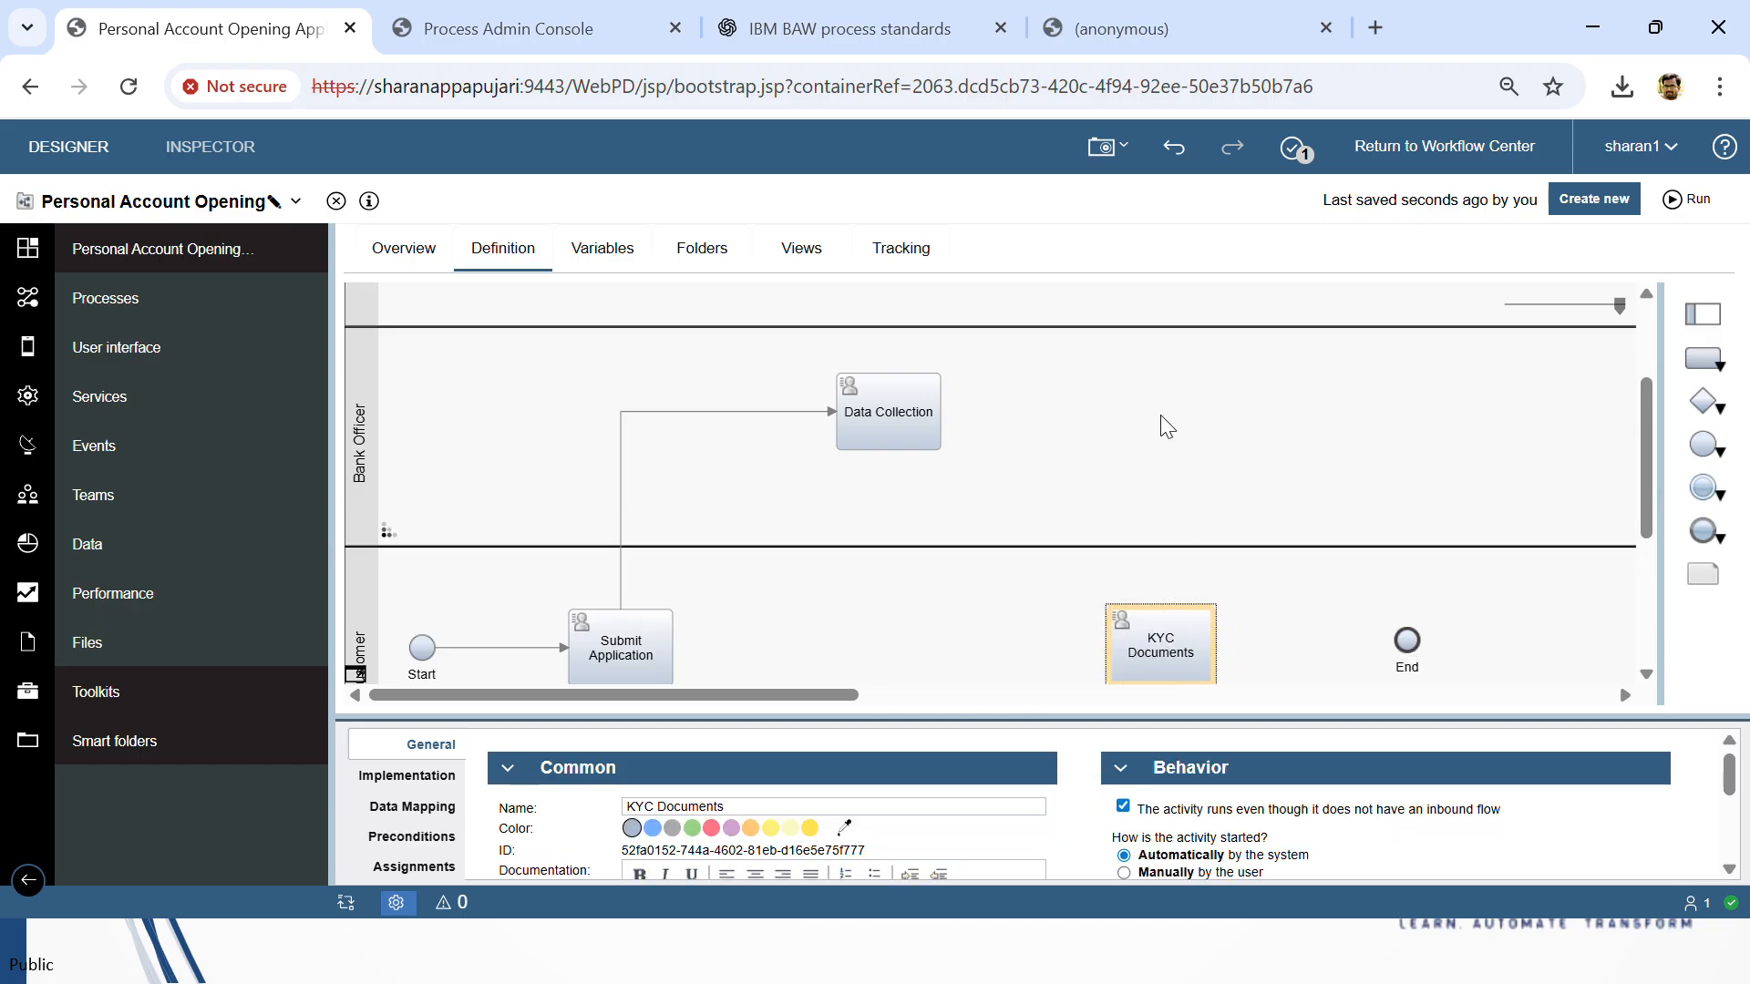
Step: Add an exclusive gateway named "KYC document ?" after Data Collection in the Bank Officer lane and connect Data Collection to it
drag(1702, 401, 1057, 410)
drag(944, 412, 1066, 414)
click(762, 809)
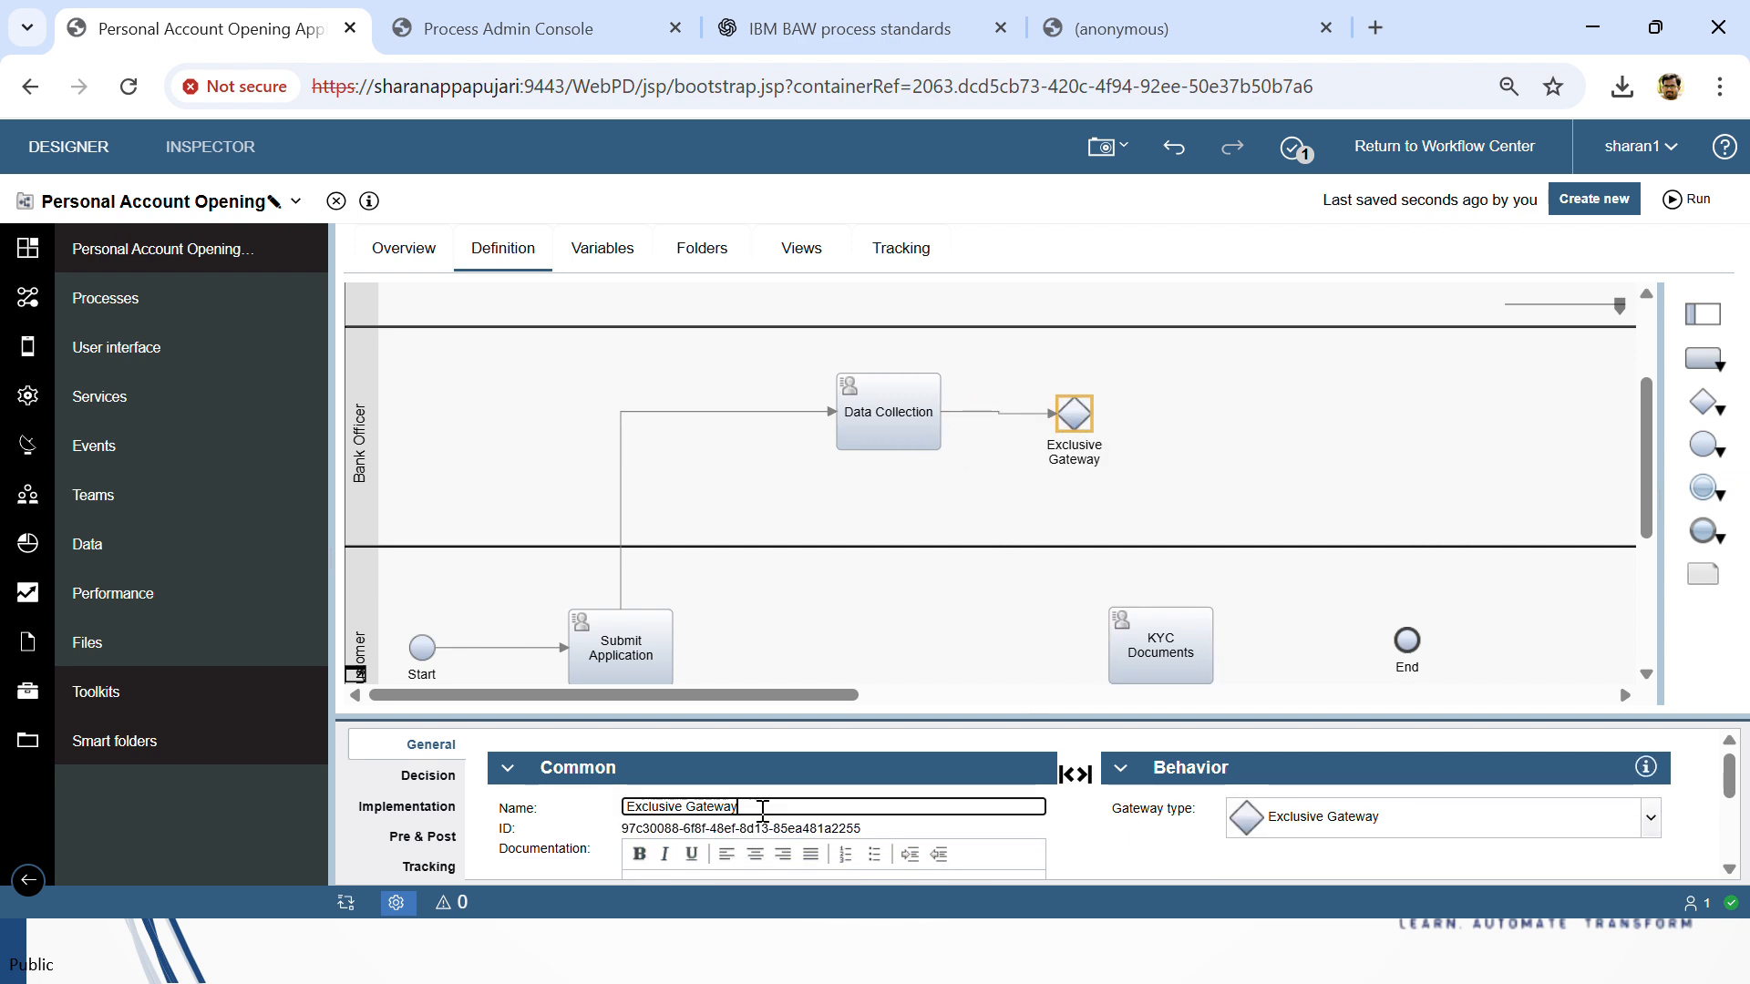
drag(762, 808, 597, 809)
text(Ky)
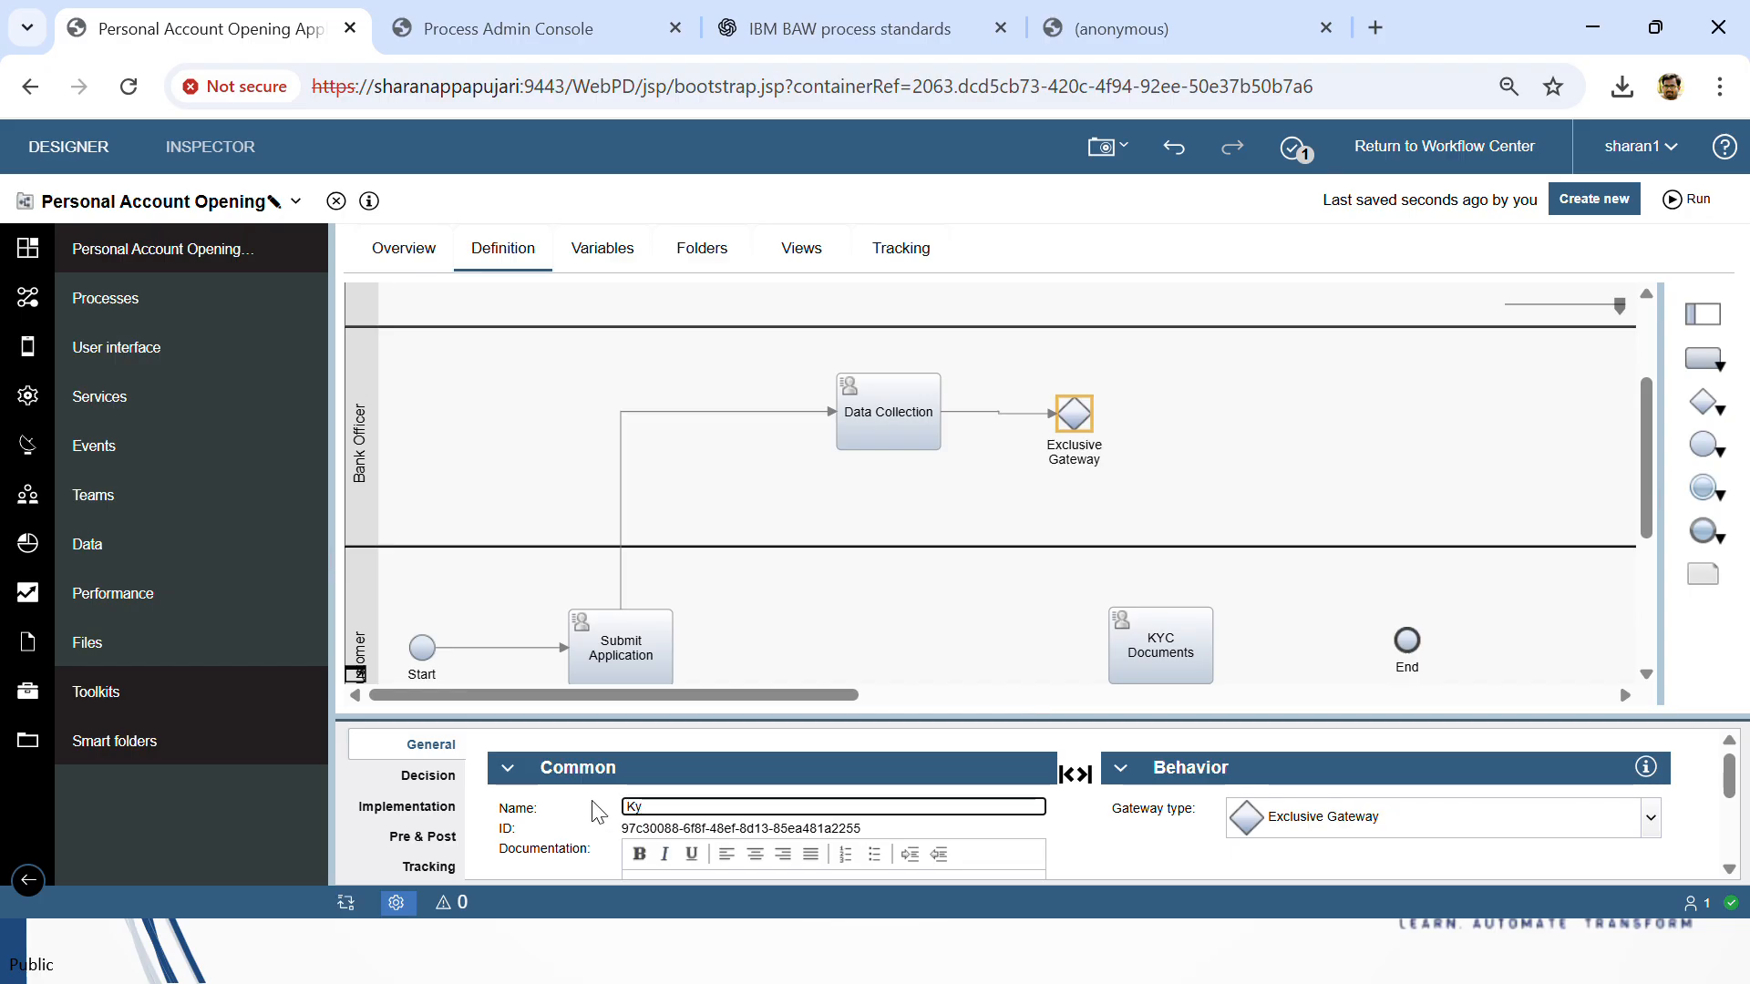
key(BackSpace)
key(BackSpace)
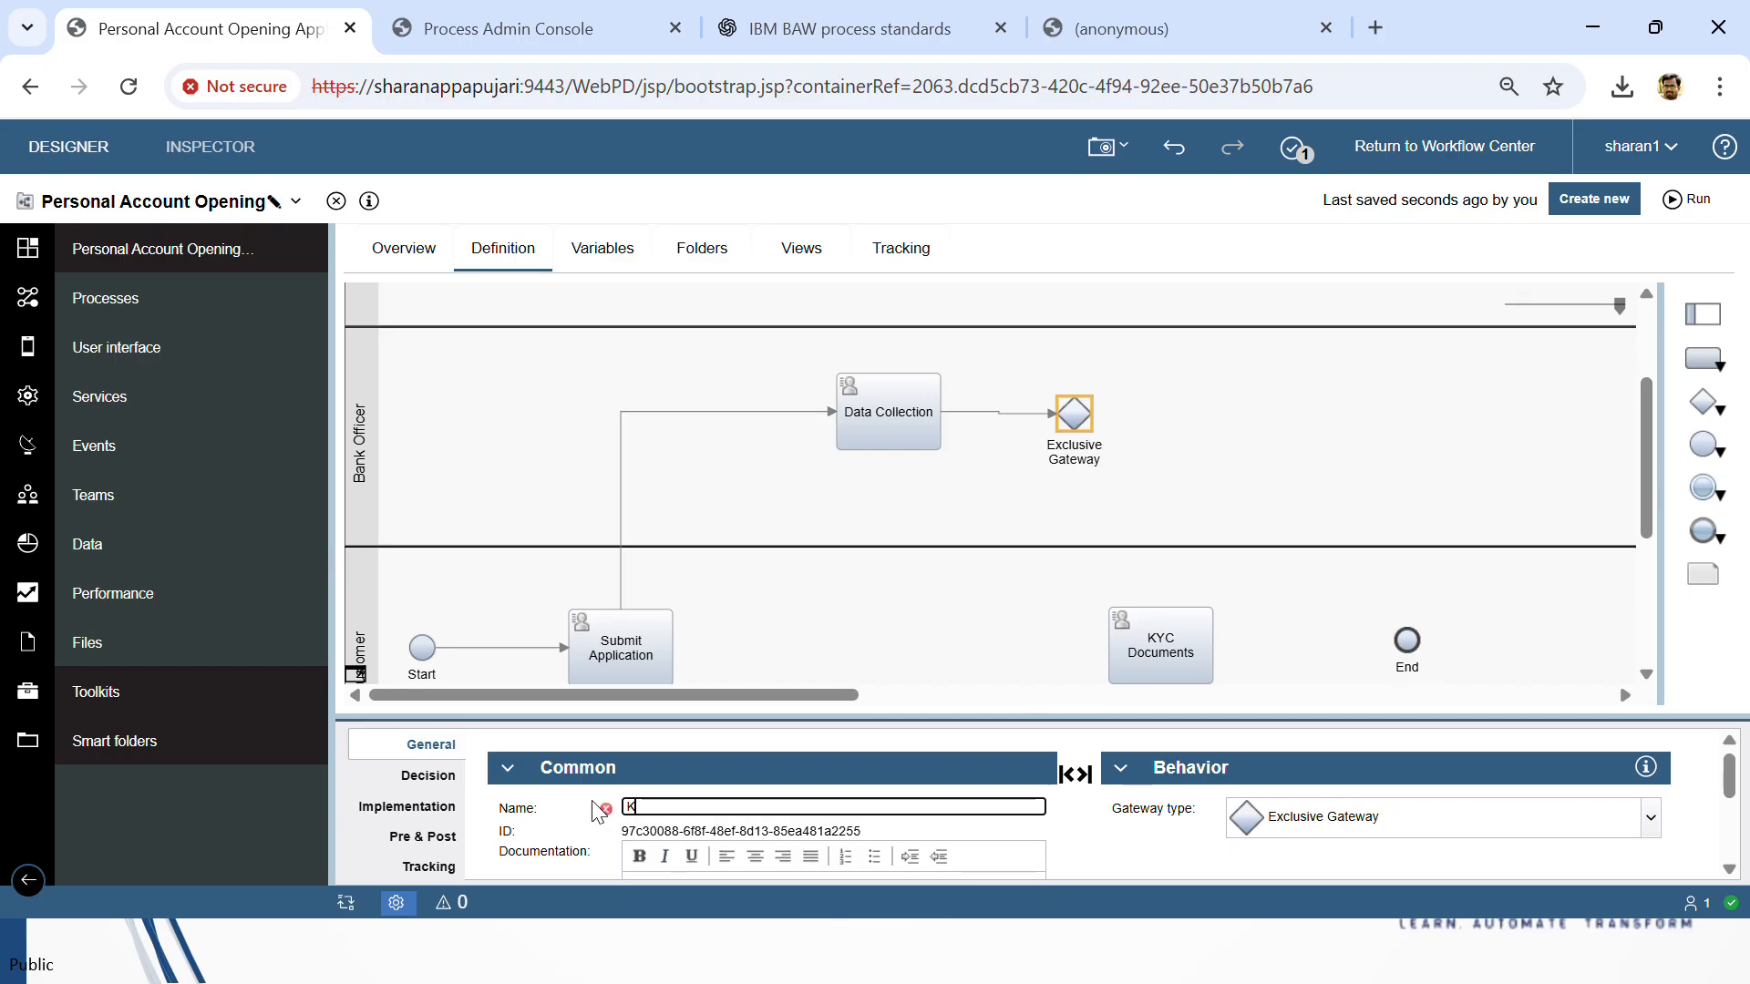
text(KYC document ?)
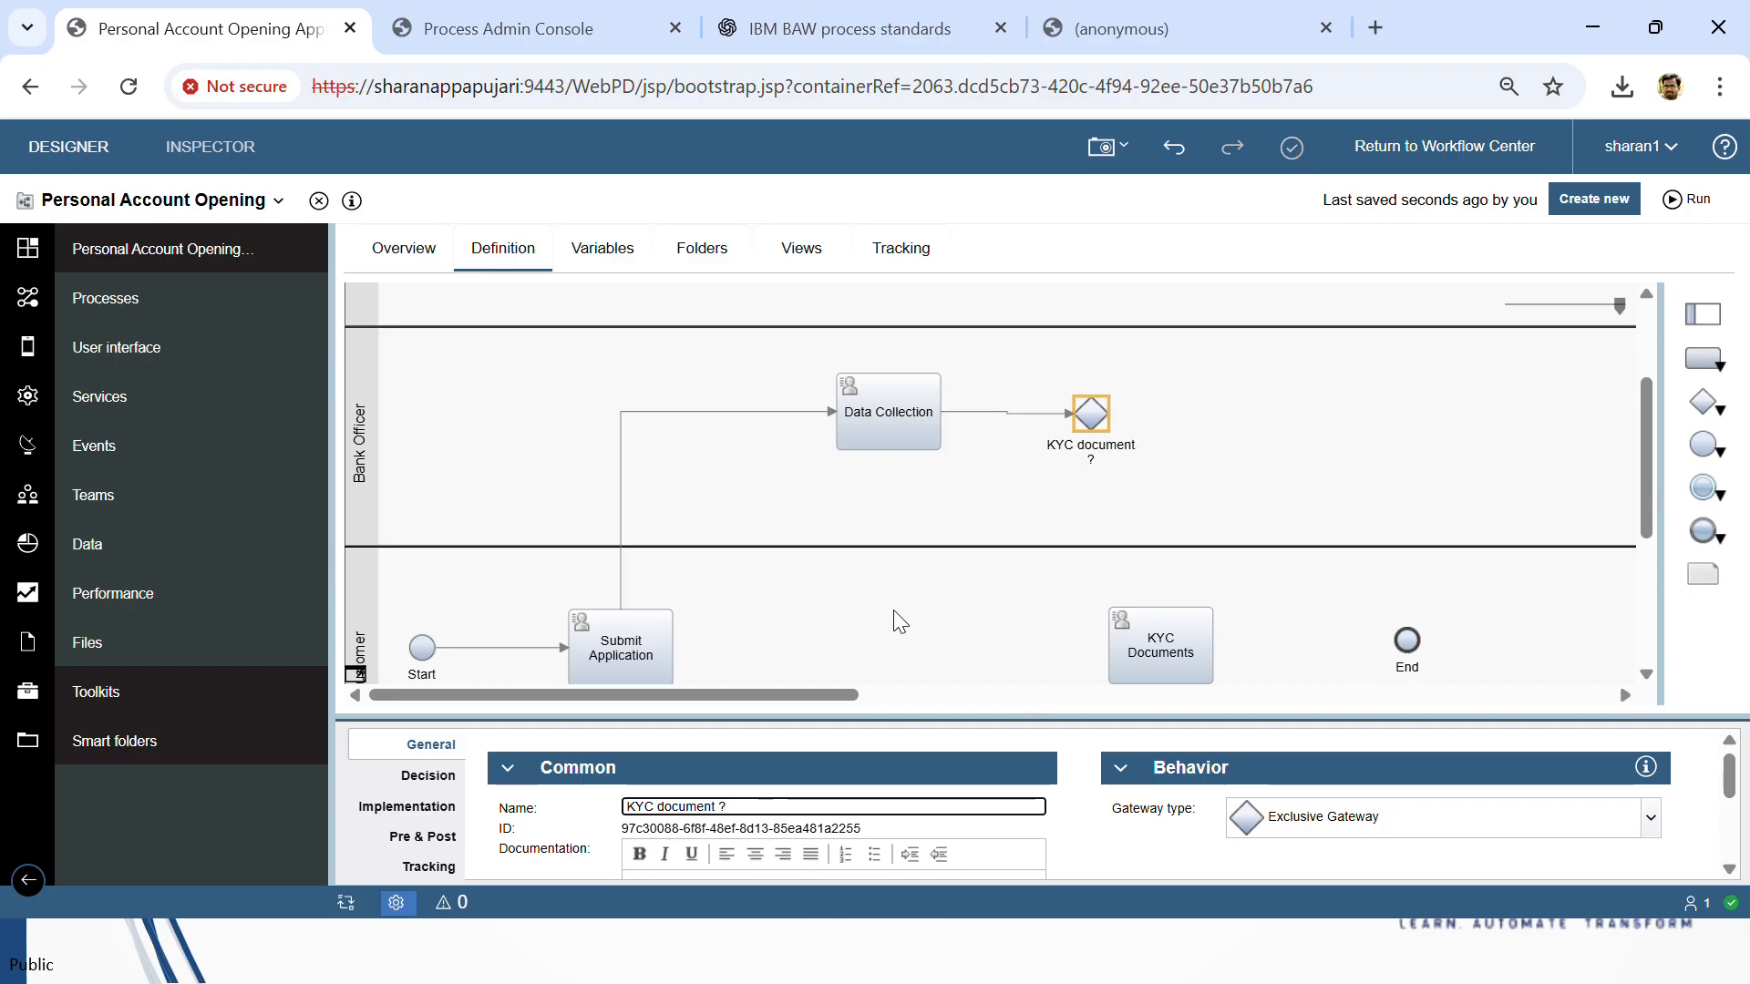
click(1098, 417)
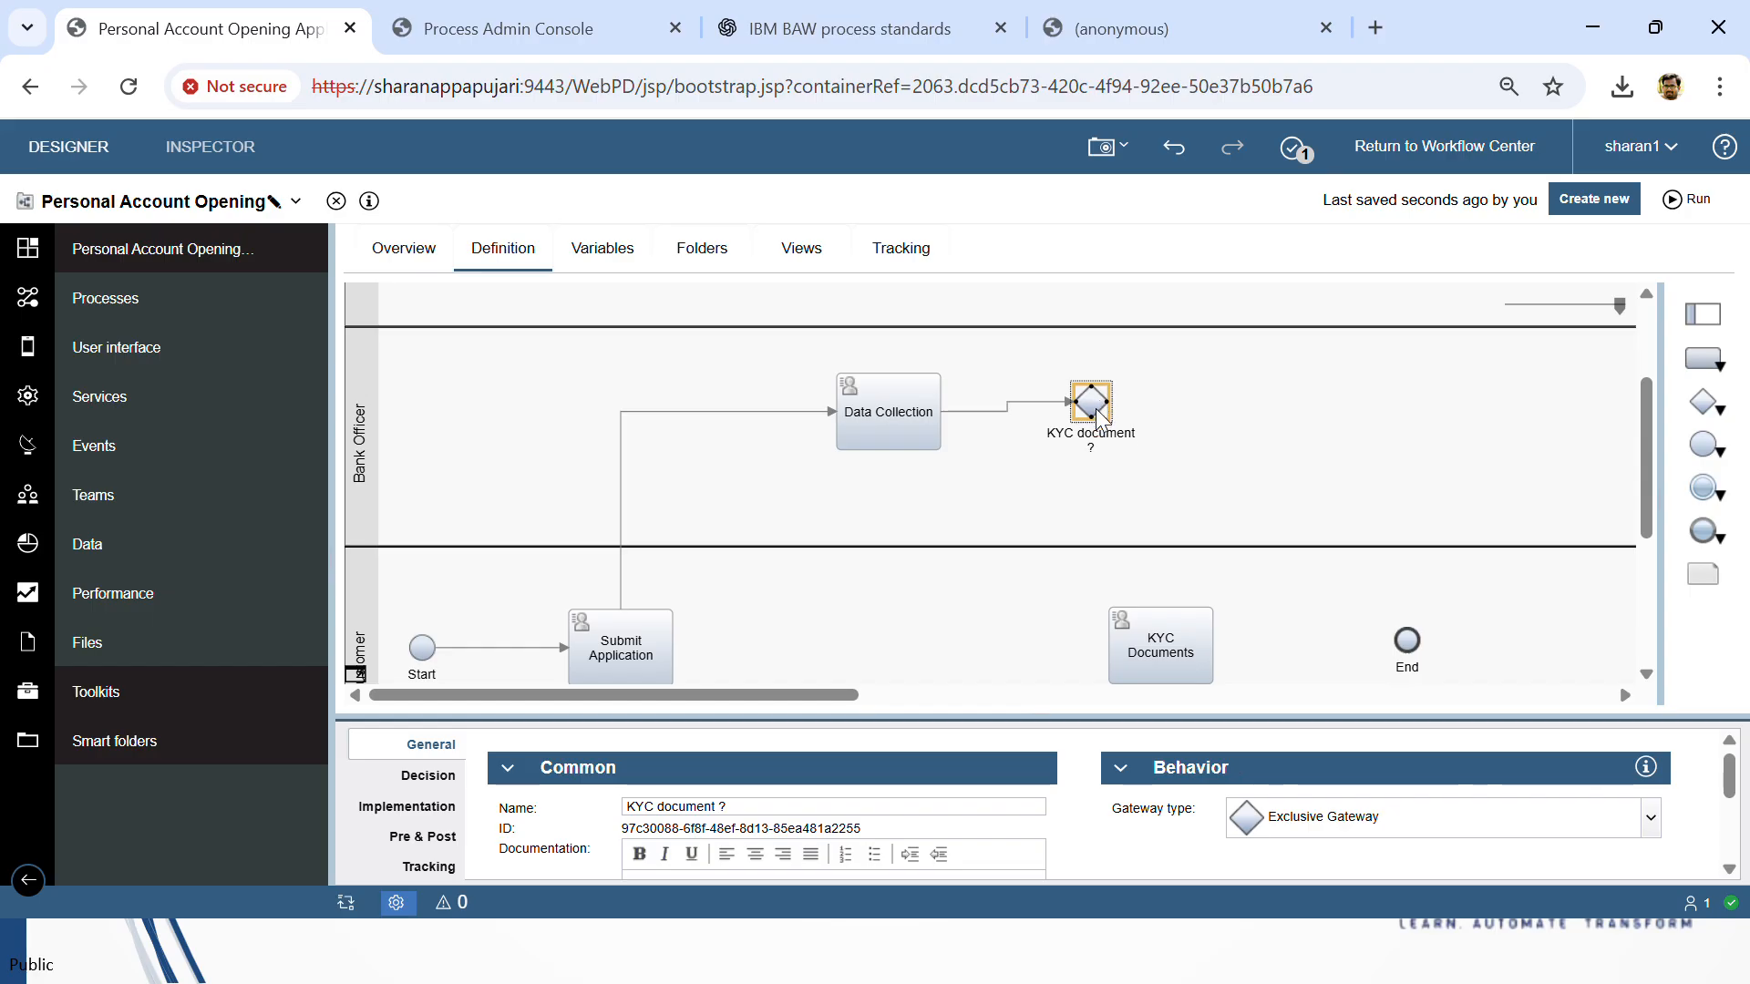
Step: Align the "KYC document ?" gateway with Data Collection and move KYC Documents directly below the gateway in the Customer lane
click(1210, 519)
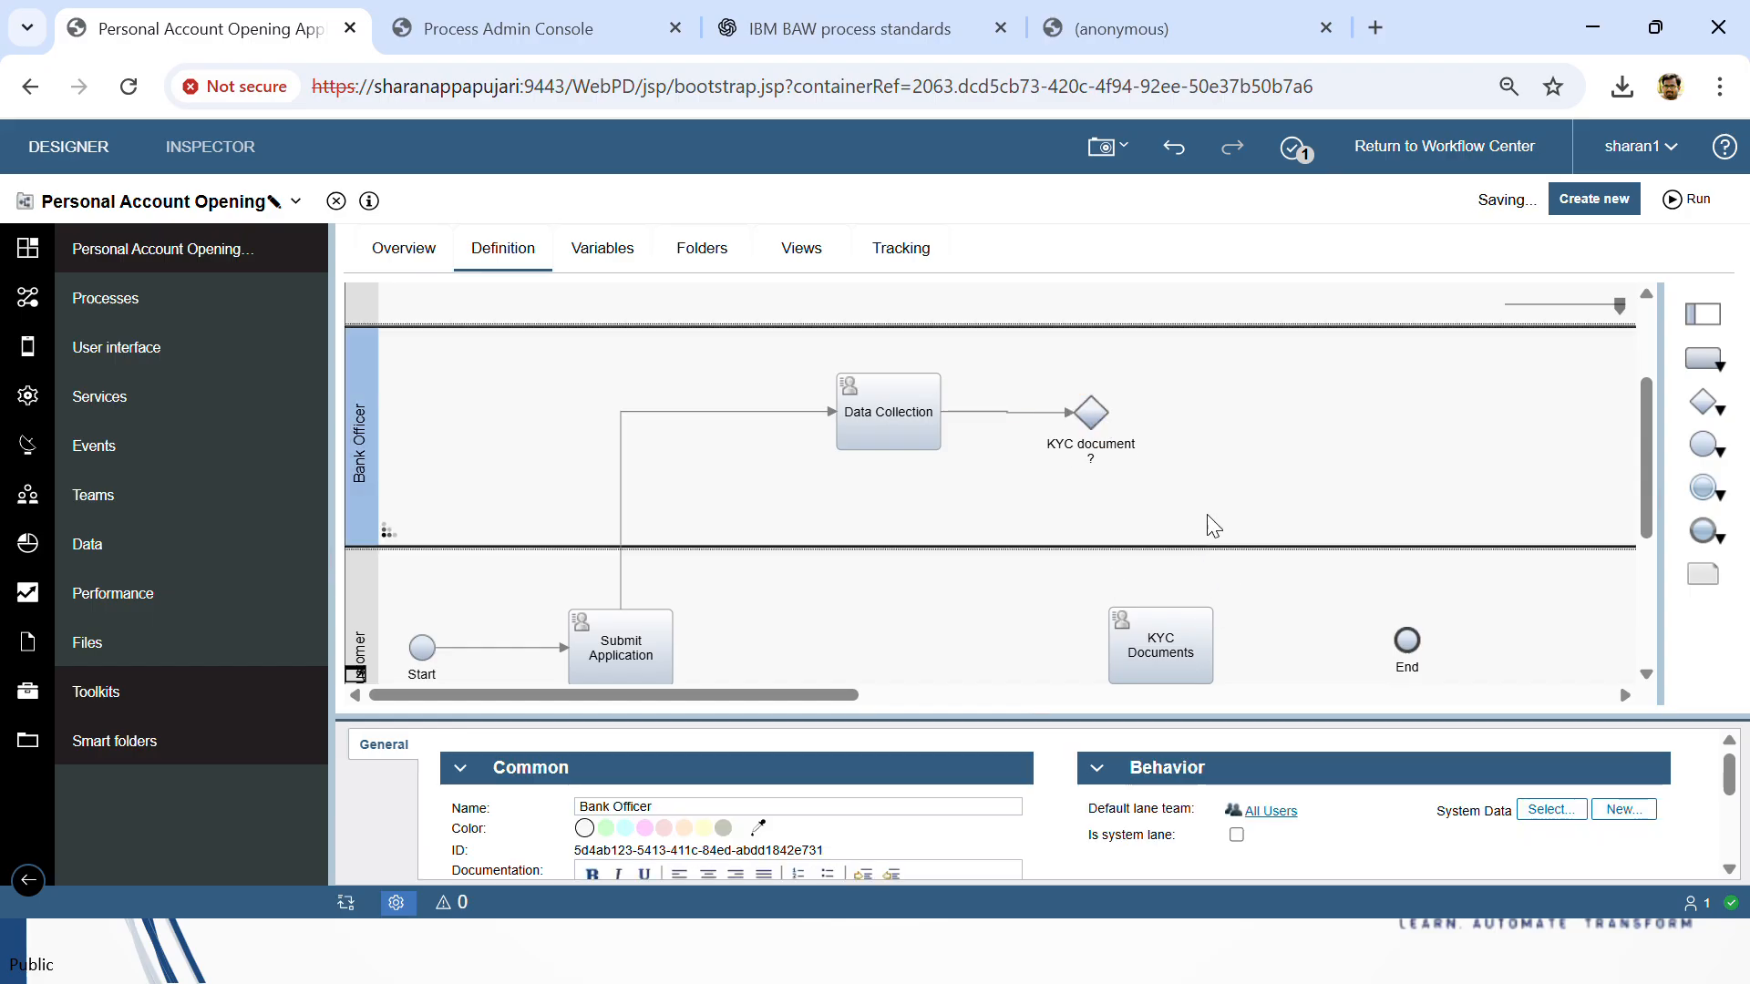
click(1087, 410)
drag(1089, 411, 1092, 412)
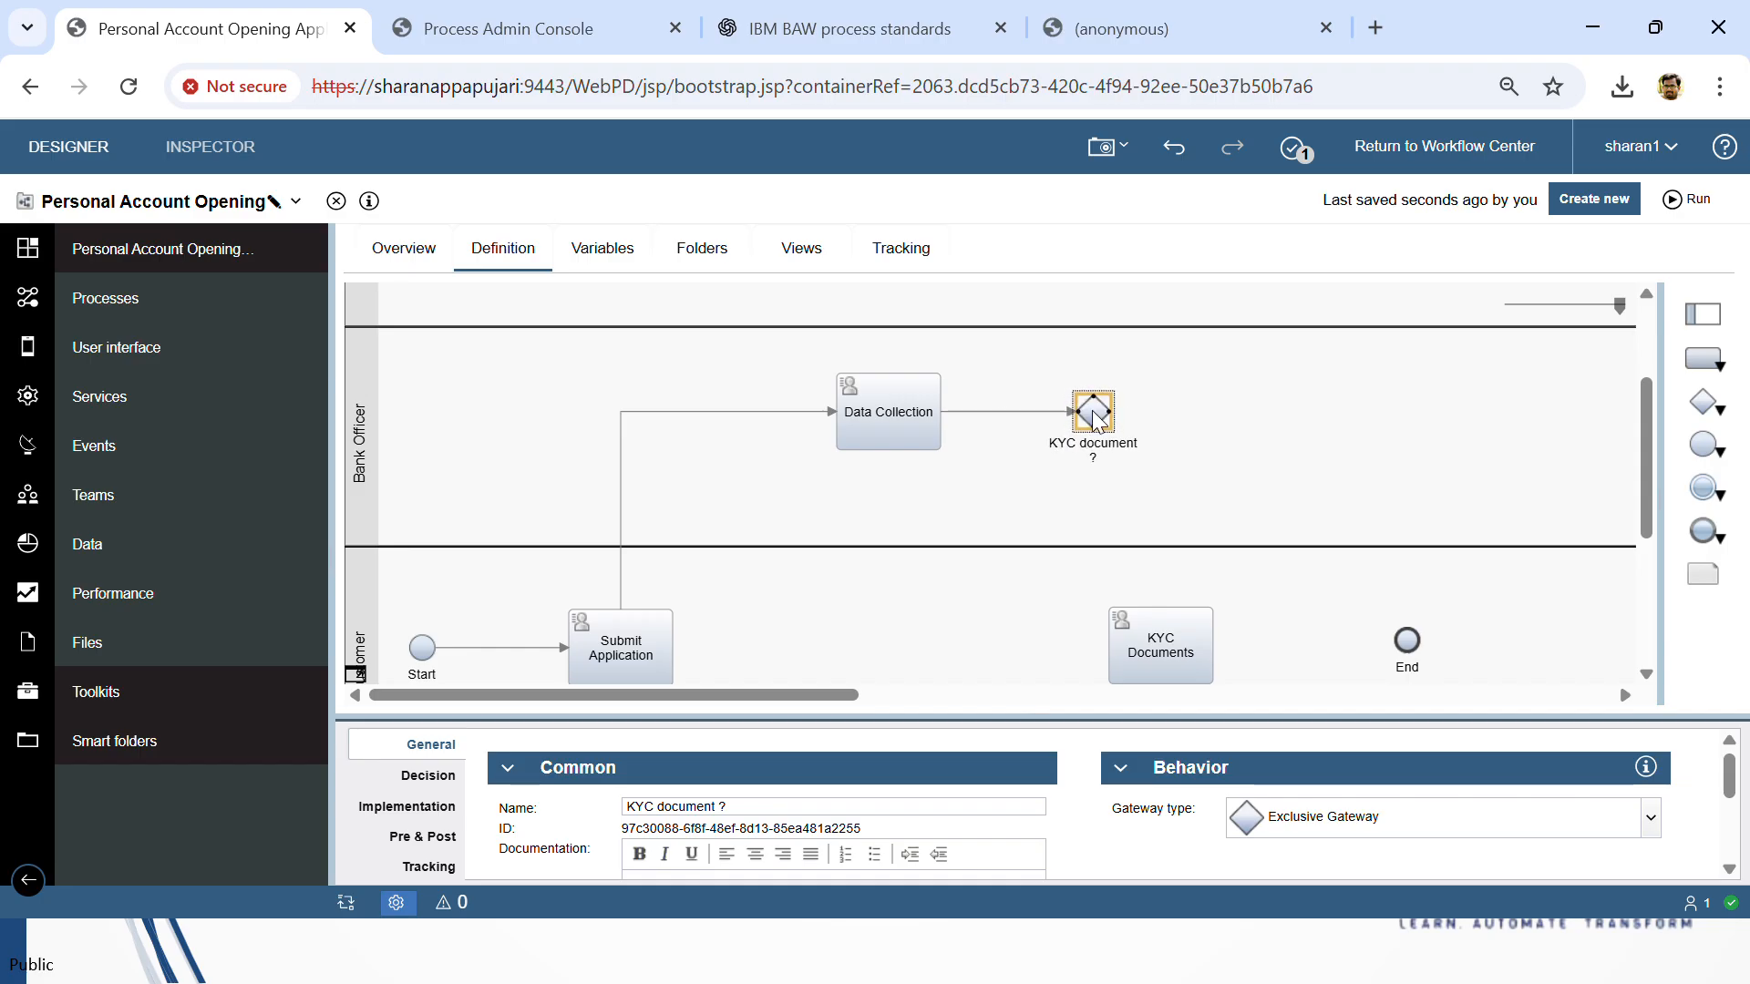
click(1184, 654)
drag(1185, 655, 1118, 649)
scroll(1100, 425, down, 1)
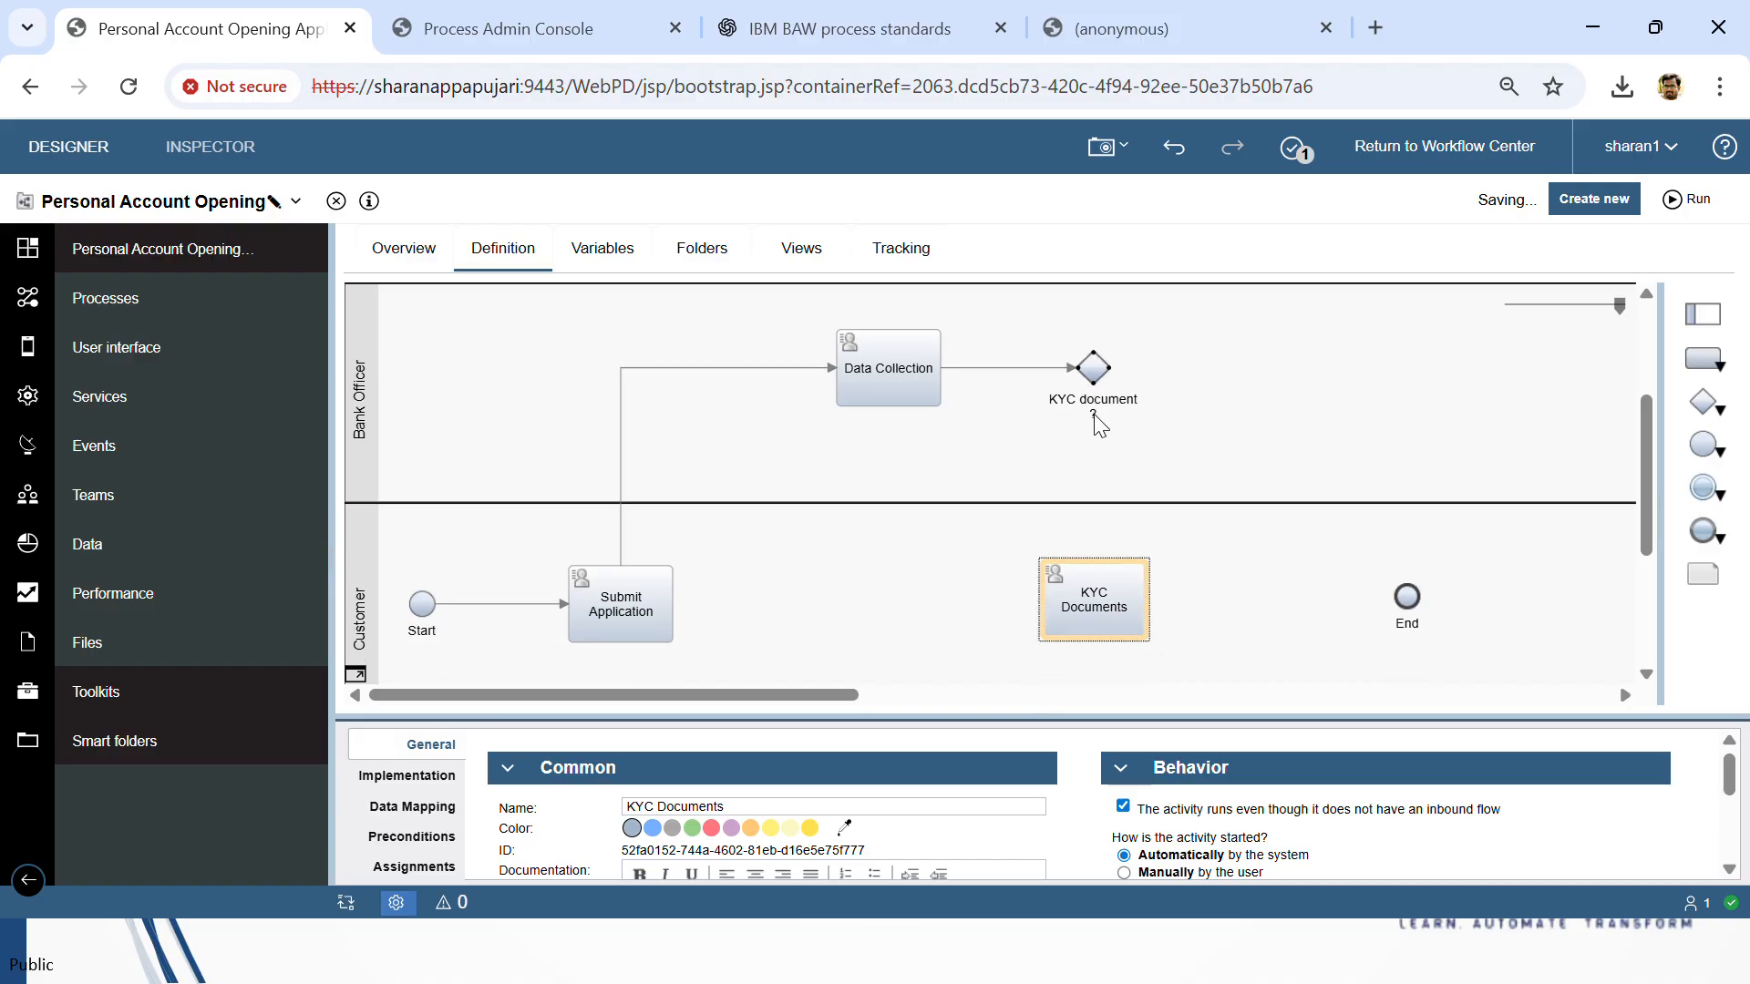
Step: Connect the "KYC document ?" gateway to KYC Documents and name the flow "No"
drag(1096, 398, 1095, 567)
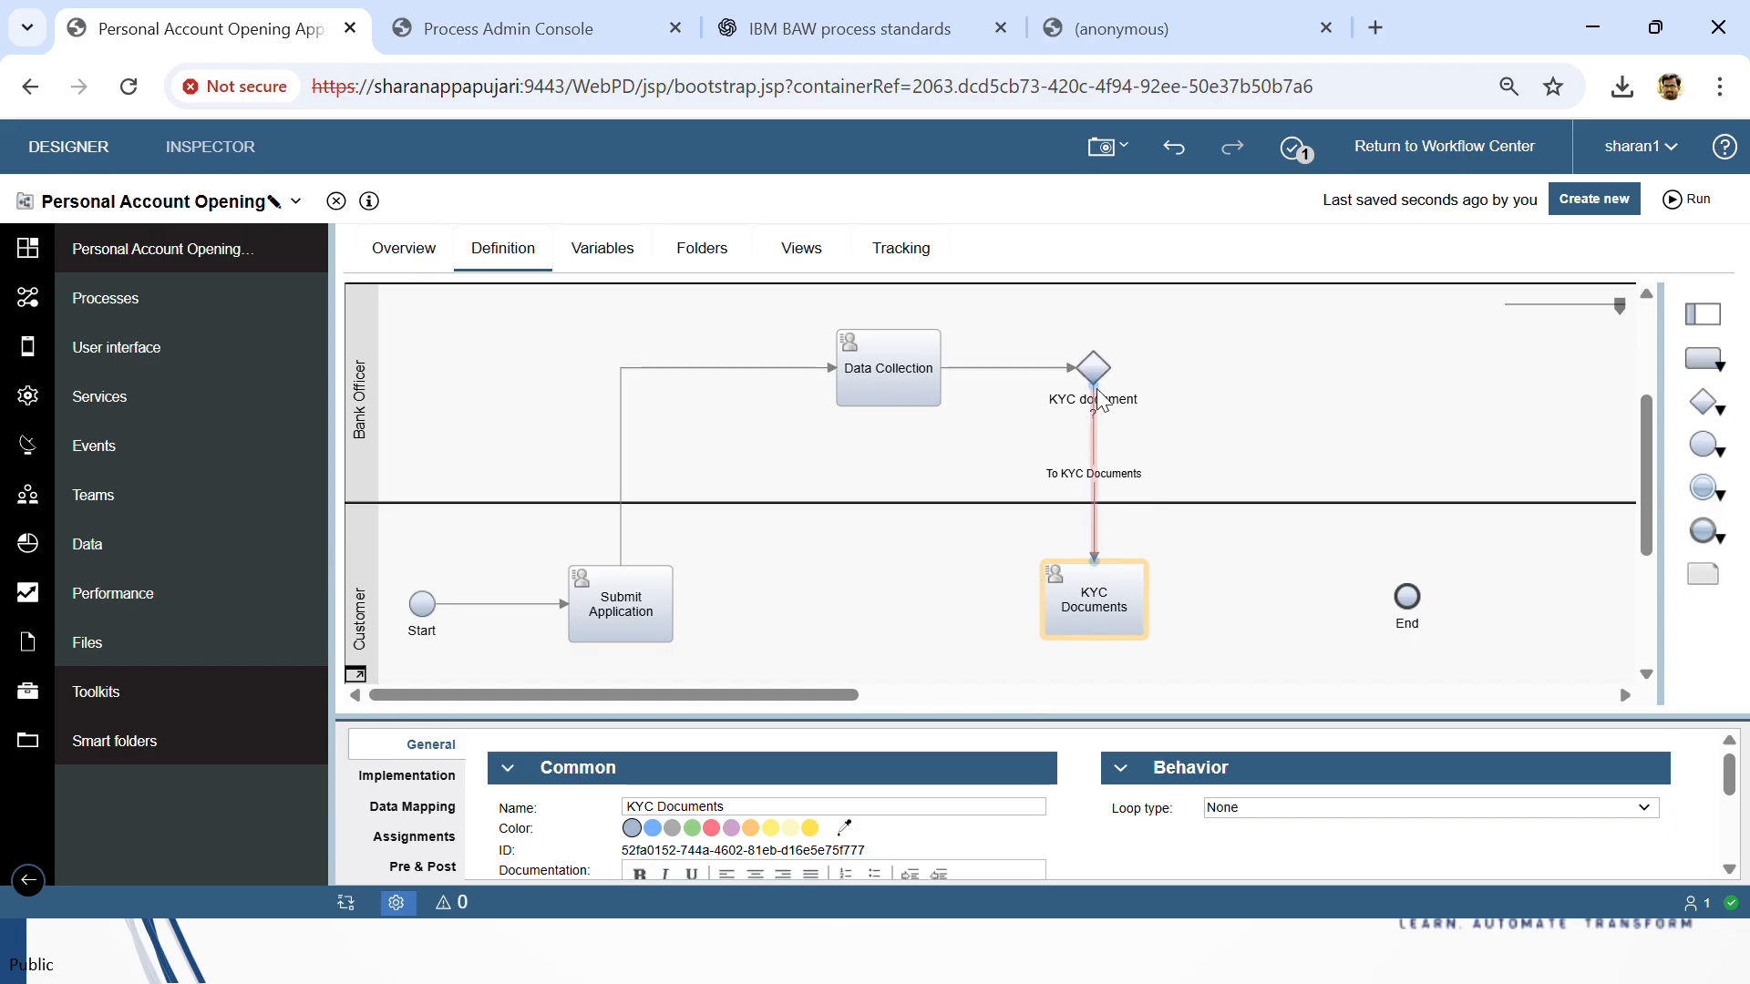
click(1104, 501)
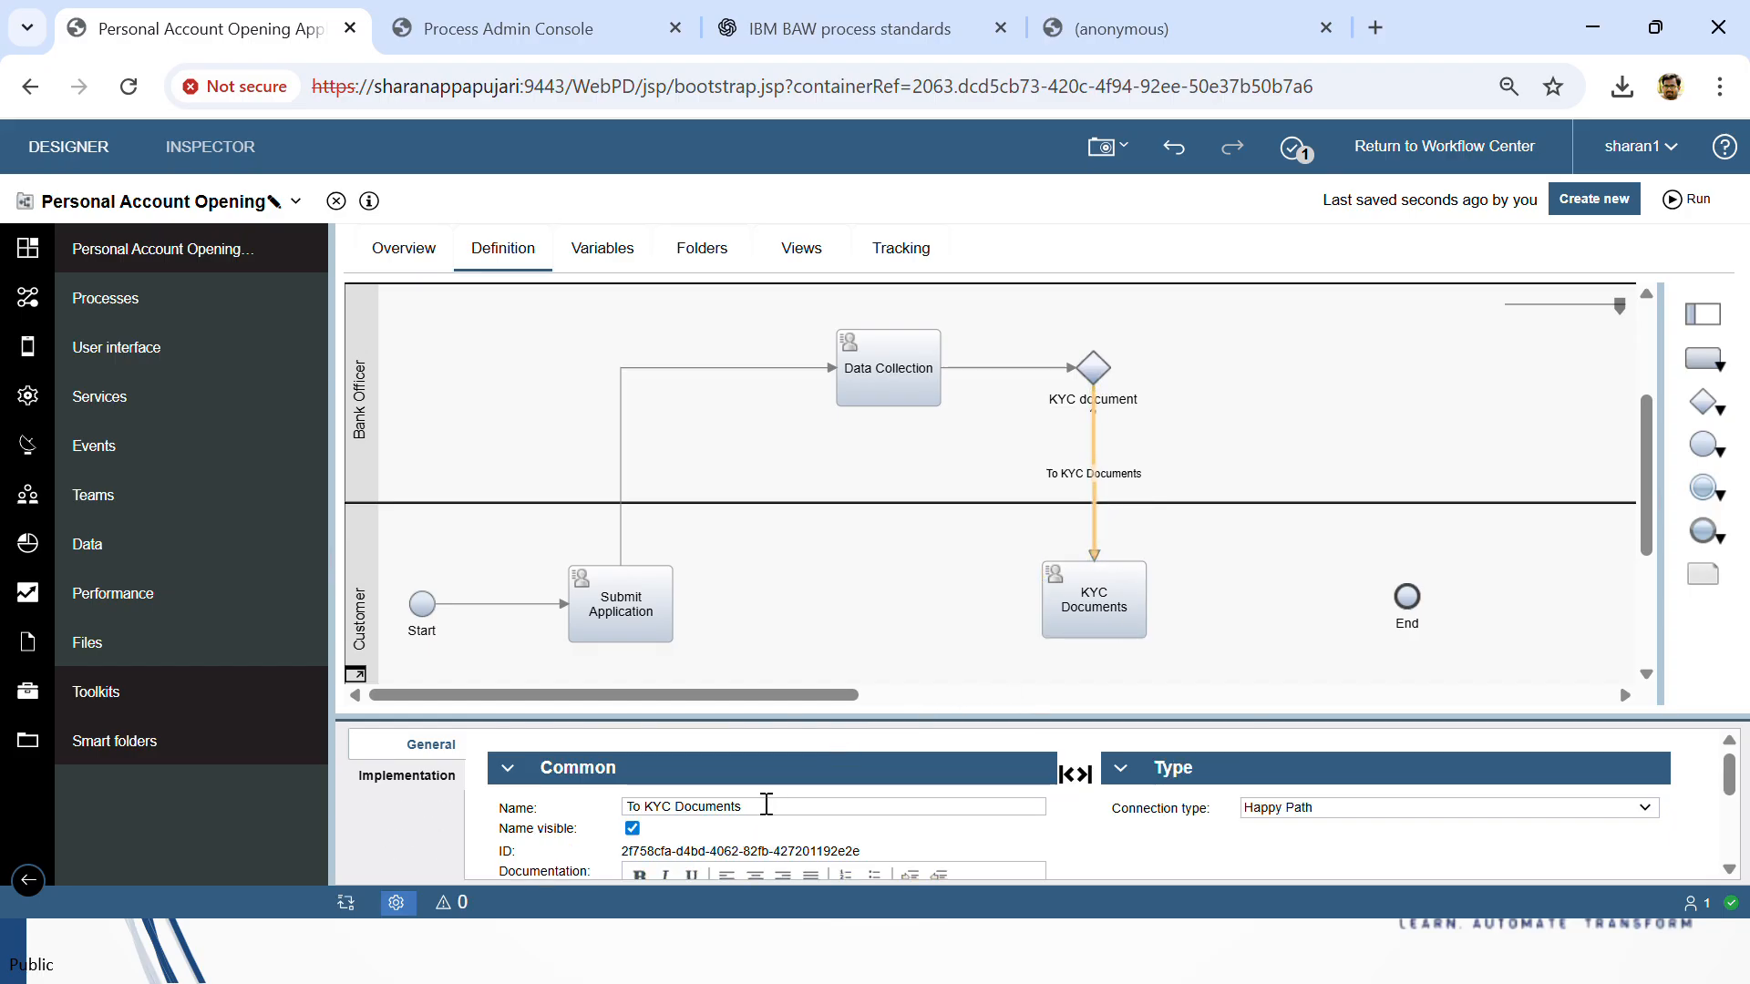
drag(765, 806, 567, 814)
text(No)
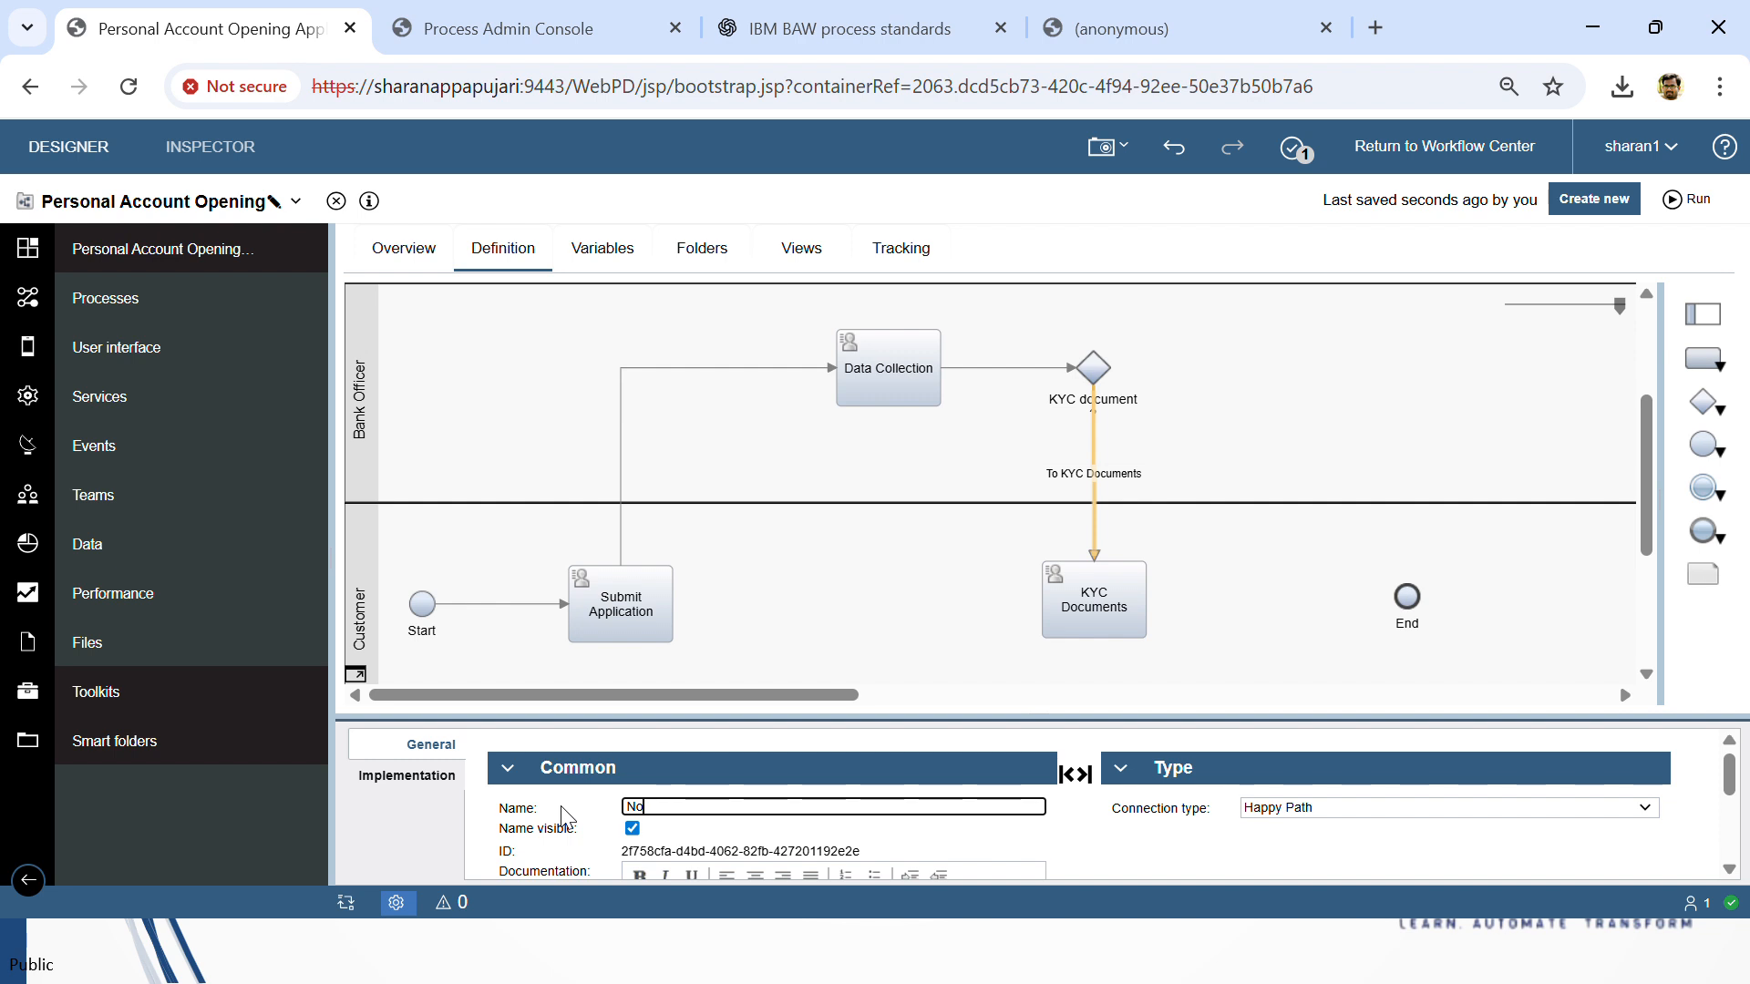
Step: Add a user task to the Bank Manager lane and connect the "KYC document ?" gateway to it with a flow named "Yes"
scroll(872, 541, up, 3)
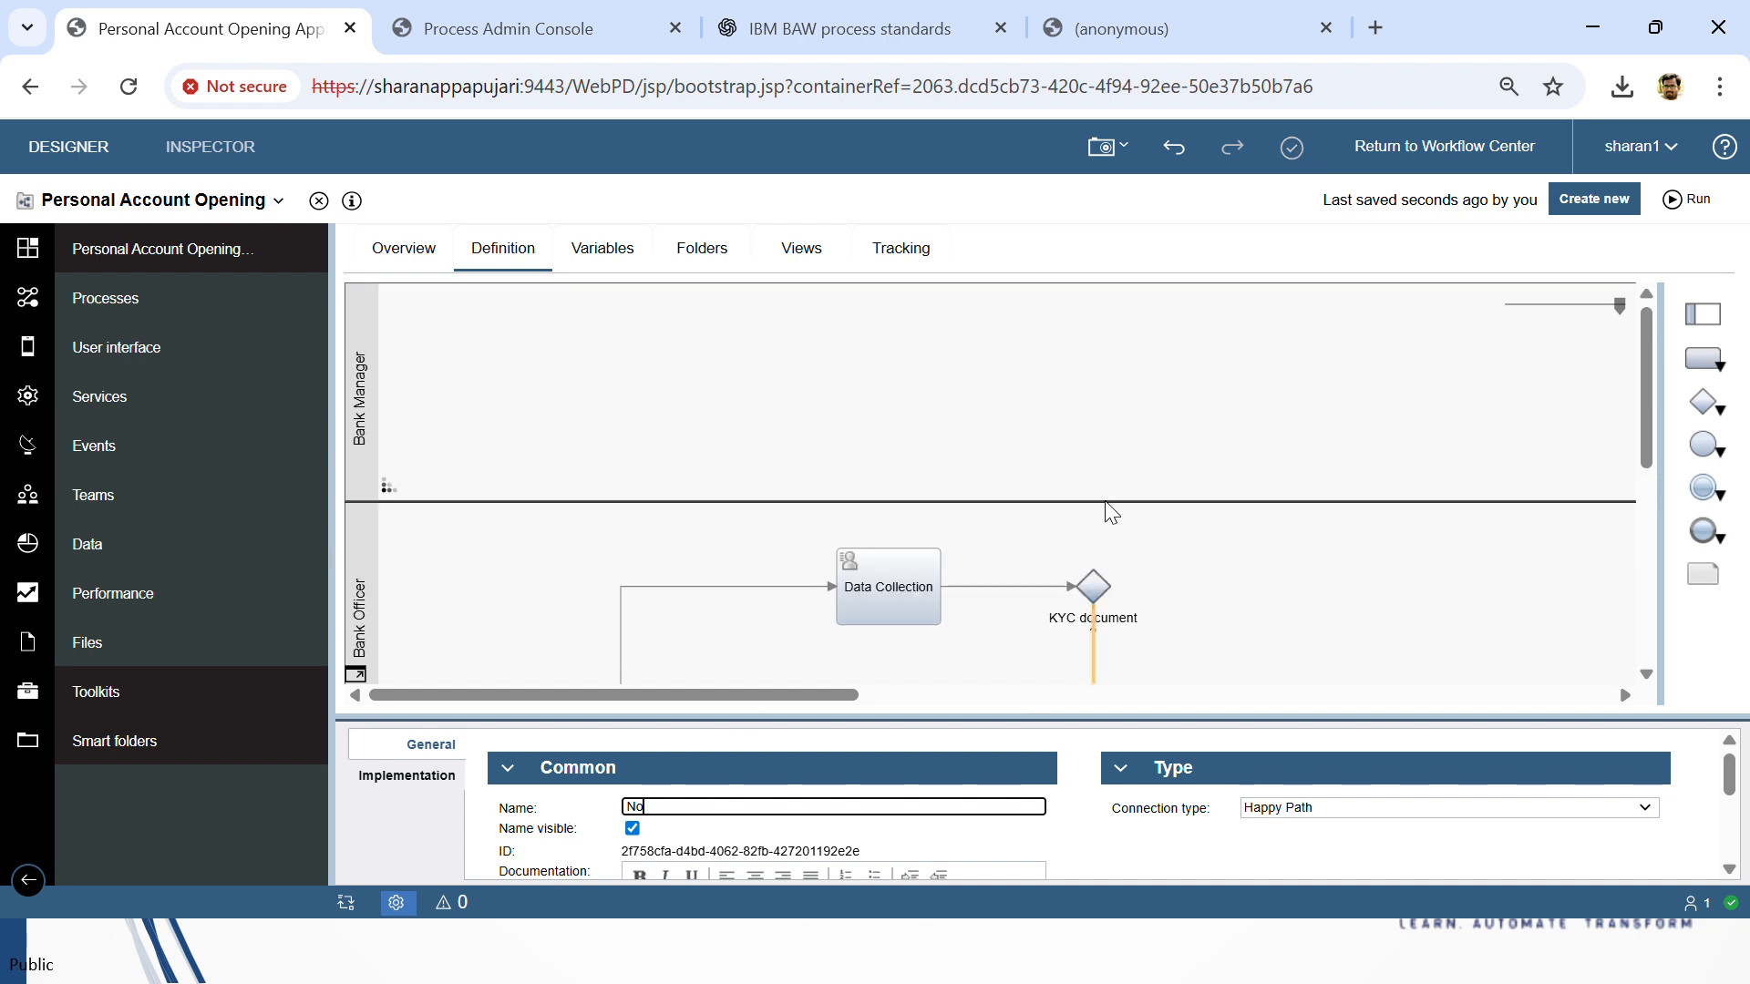
drag(1700, 357, 983, 383)
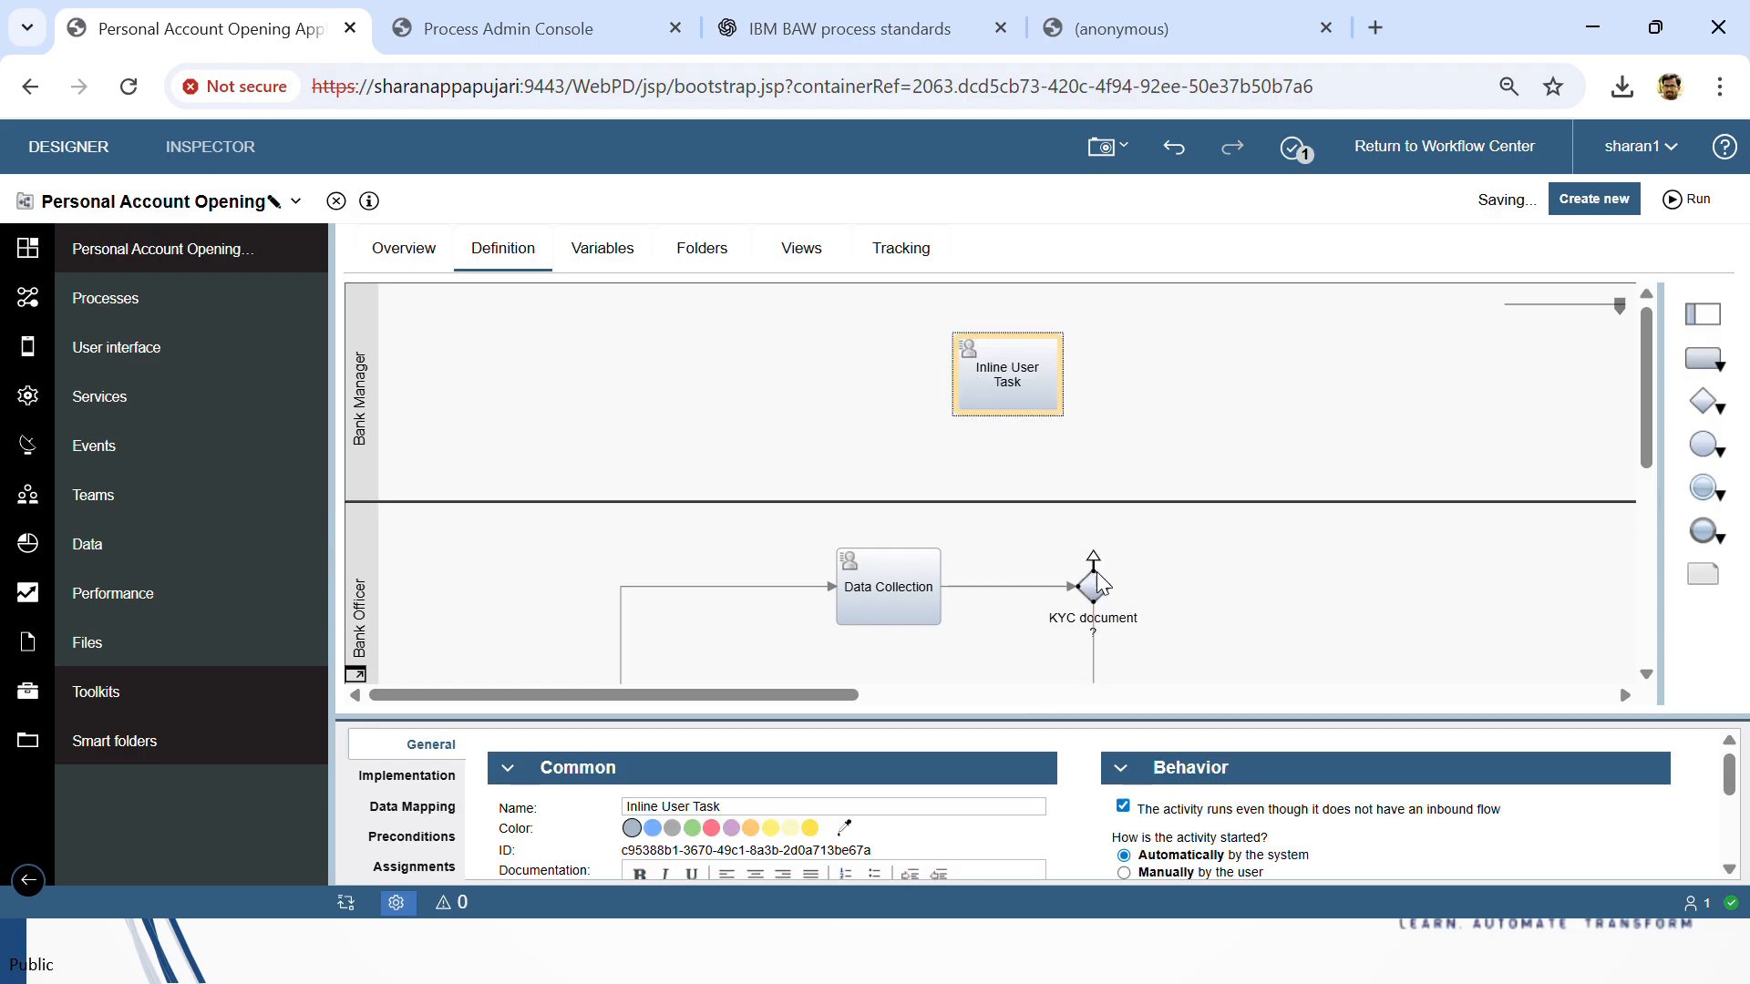
drag(1096, 581, 1006, 401)
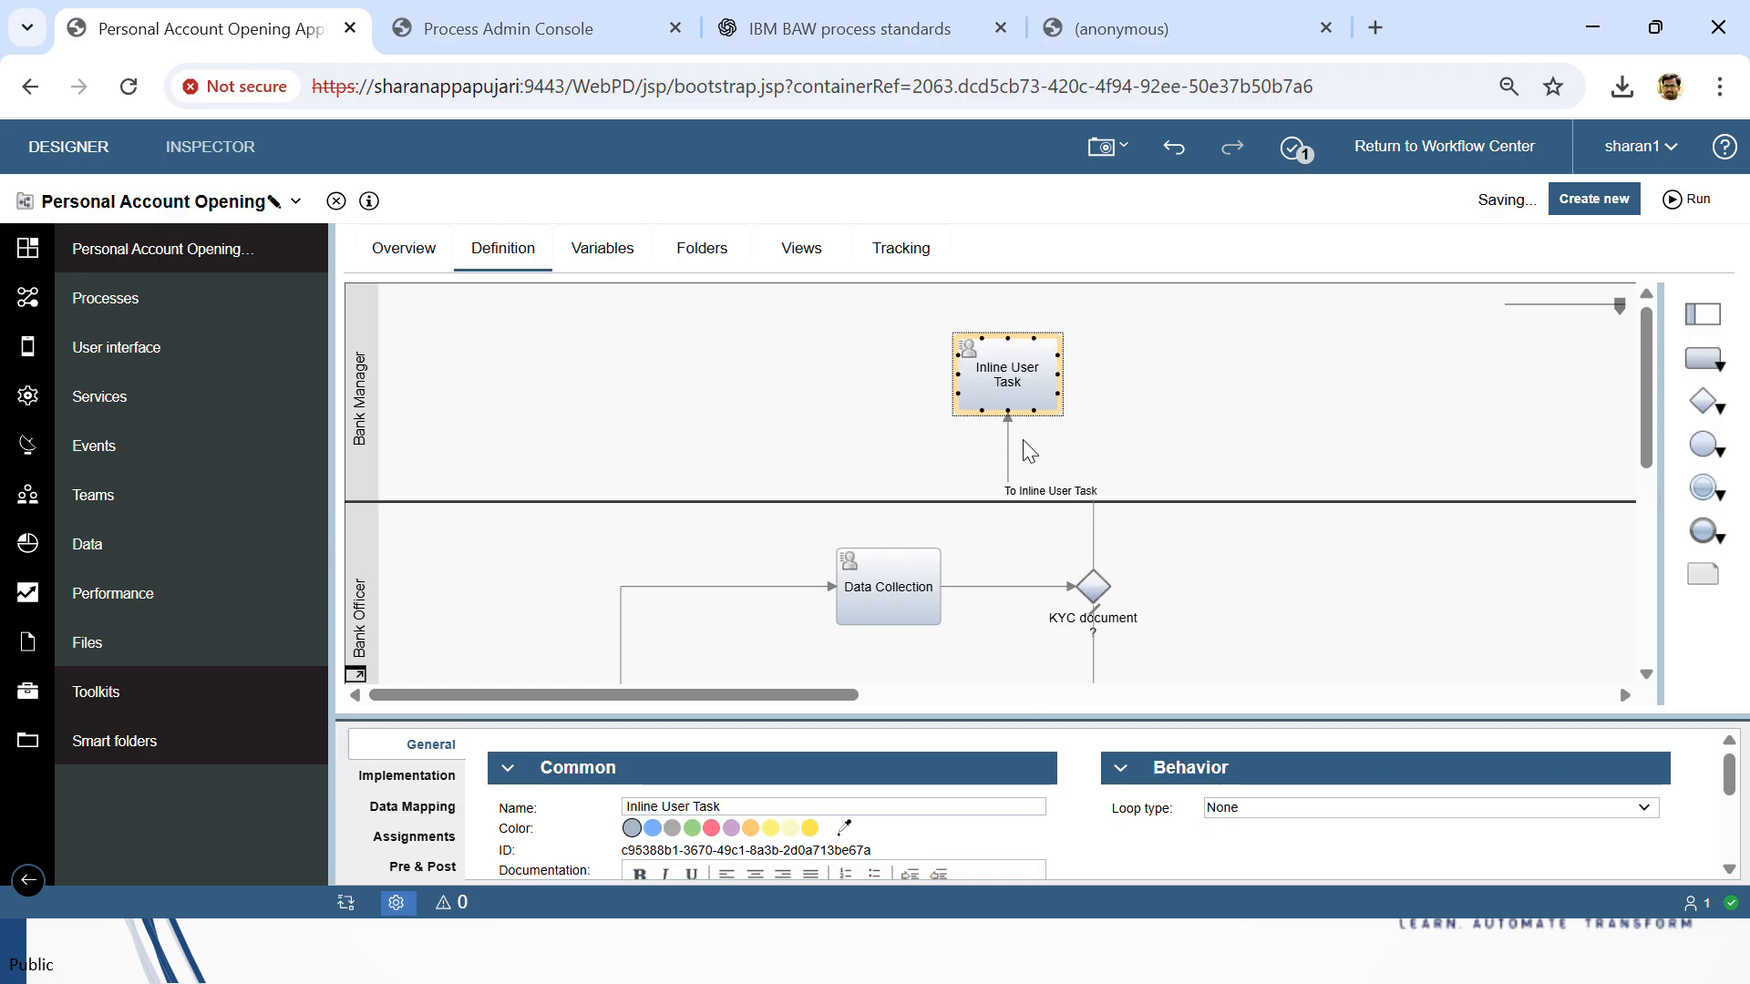
click(1089, 547)
scroll(1087, 556, down, 1)
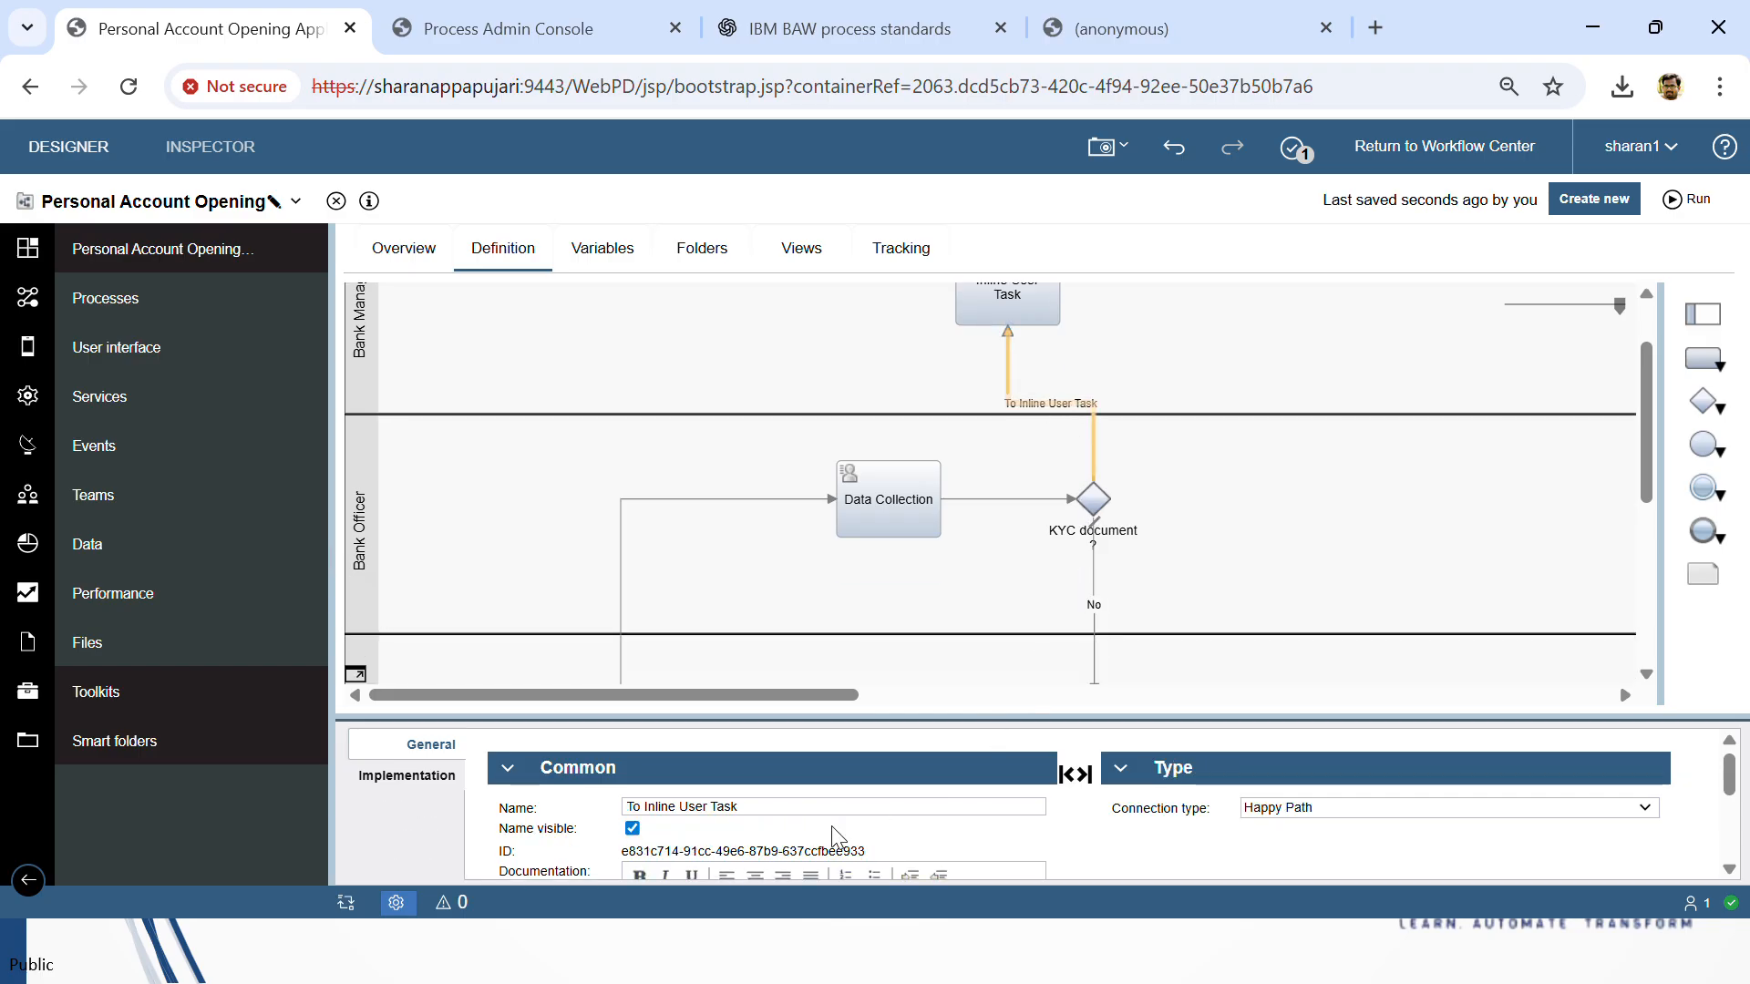
drag(789, 808, 571, 820)
text(Yes)
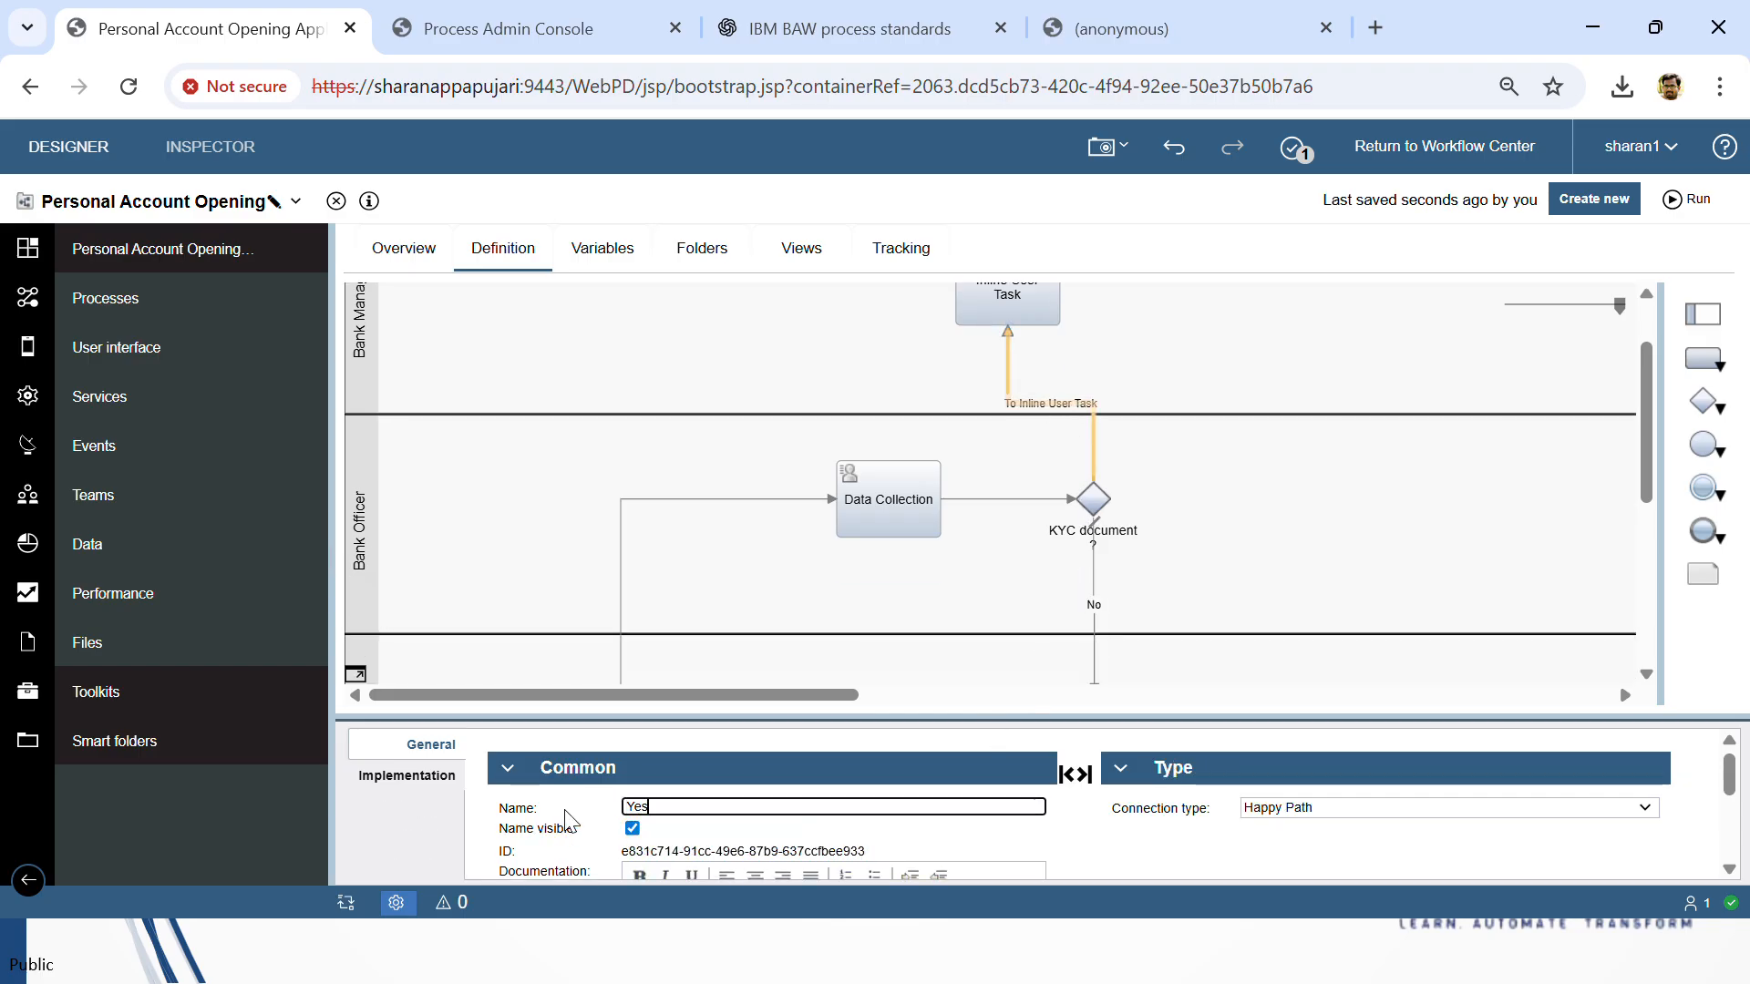
Step: Rename the user task in the Bank Manager lane as "Approval"
scroll(781, 605, up, 1)
click(995, 369)
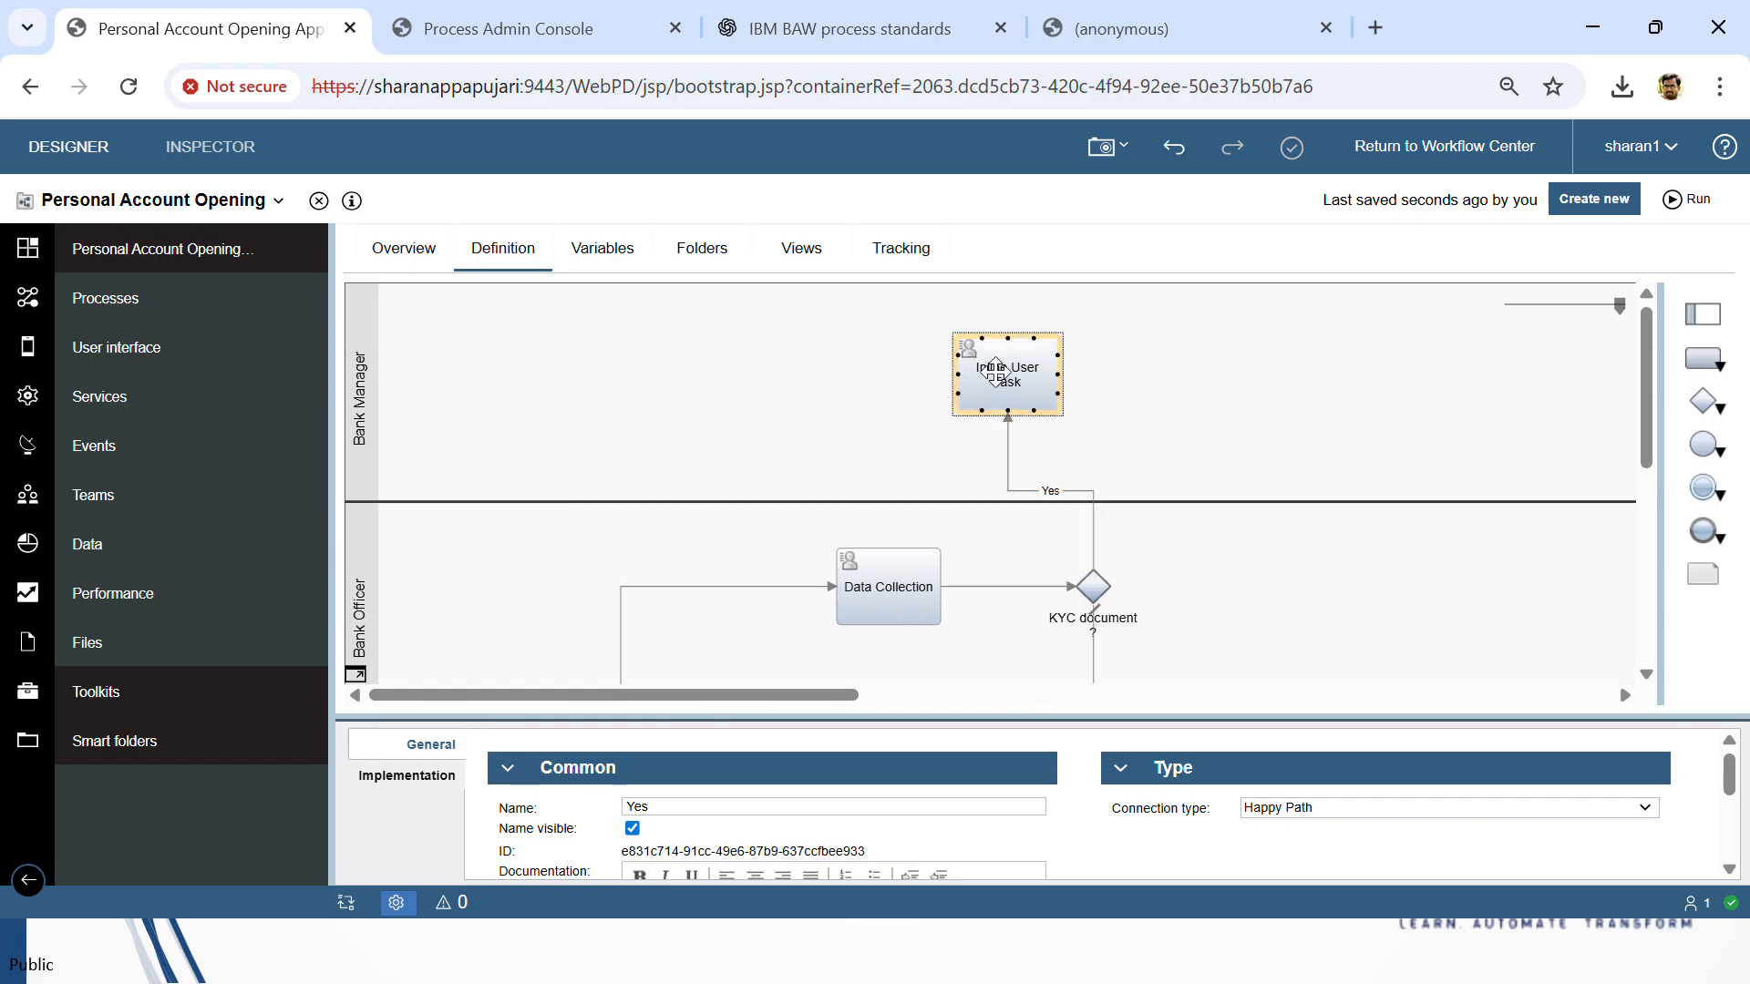
double_click(995, 372)
click(1124, 445)
double_click(1030, 376)
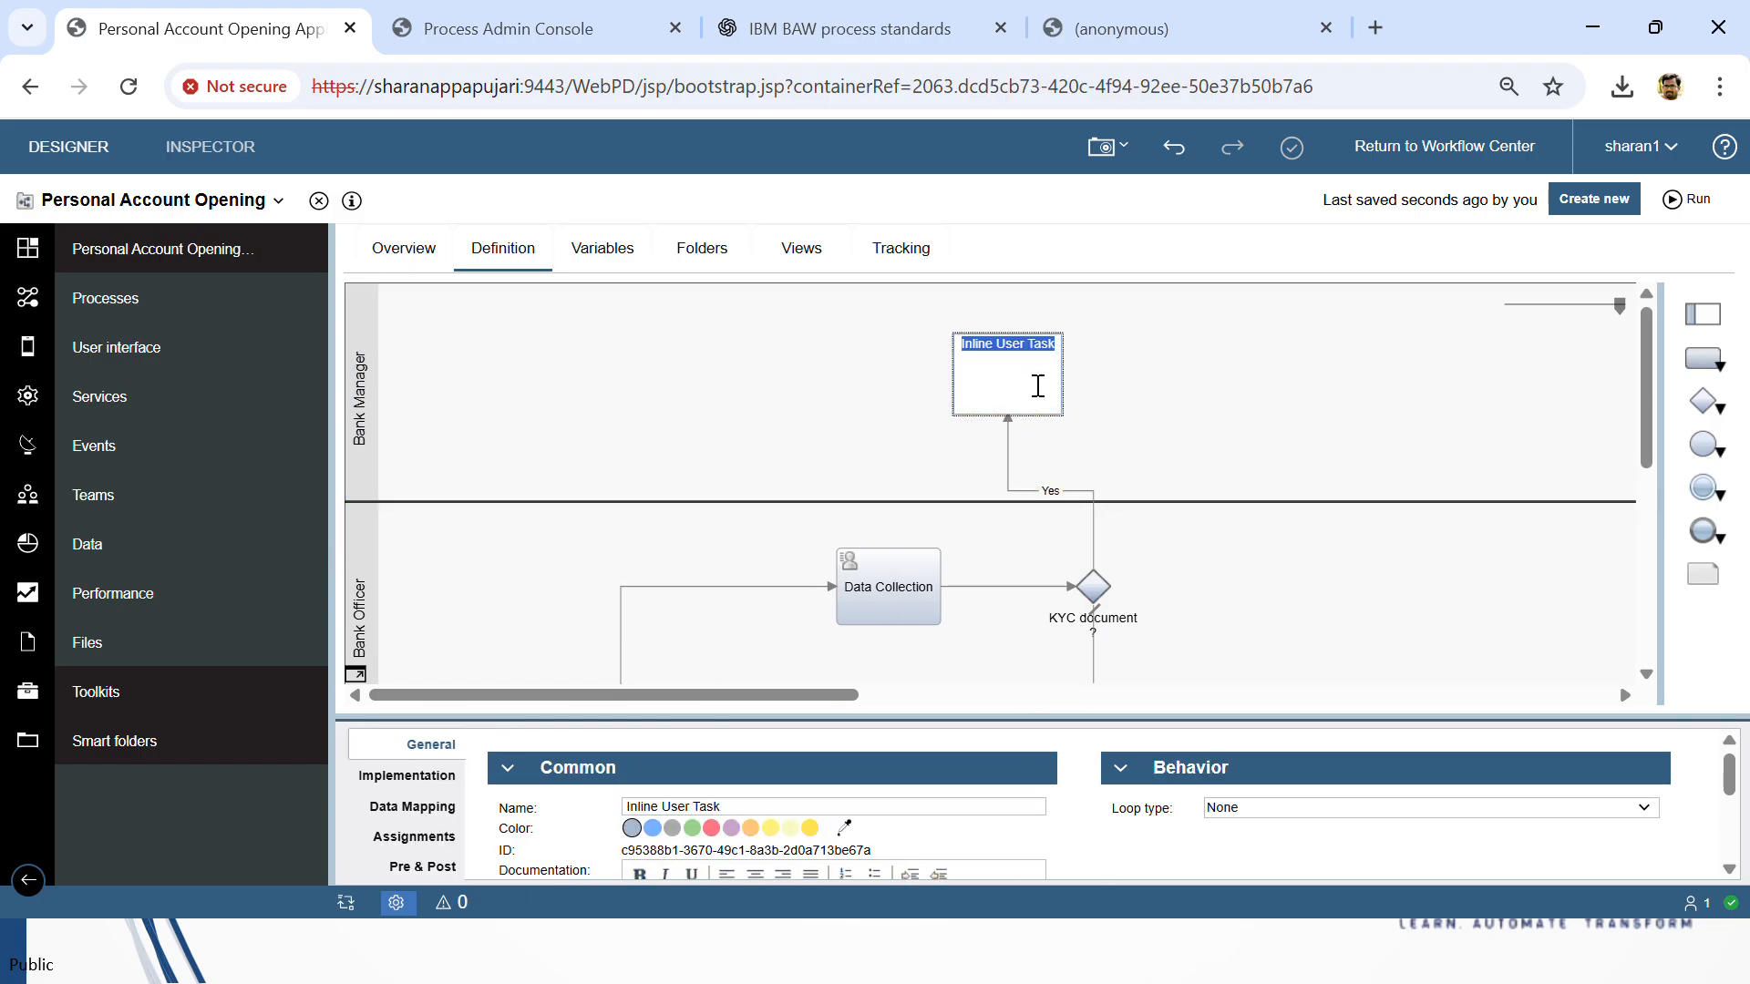
click(1098, 428)
click(1038, 401)
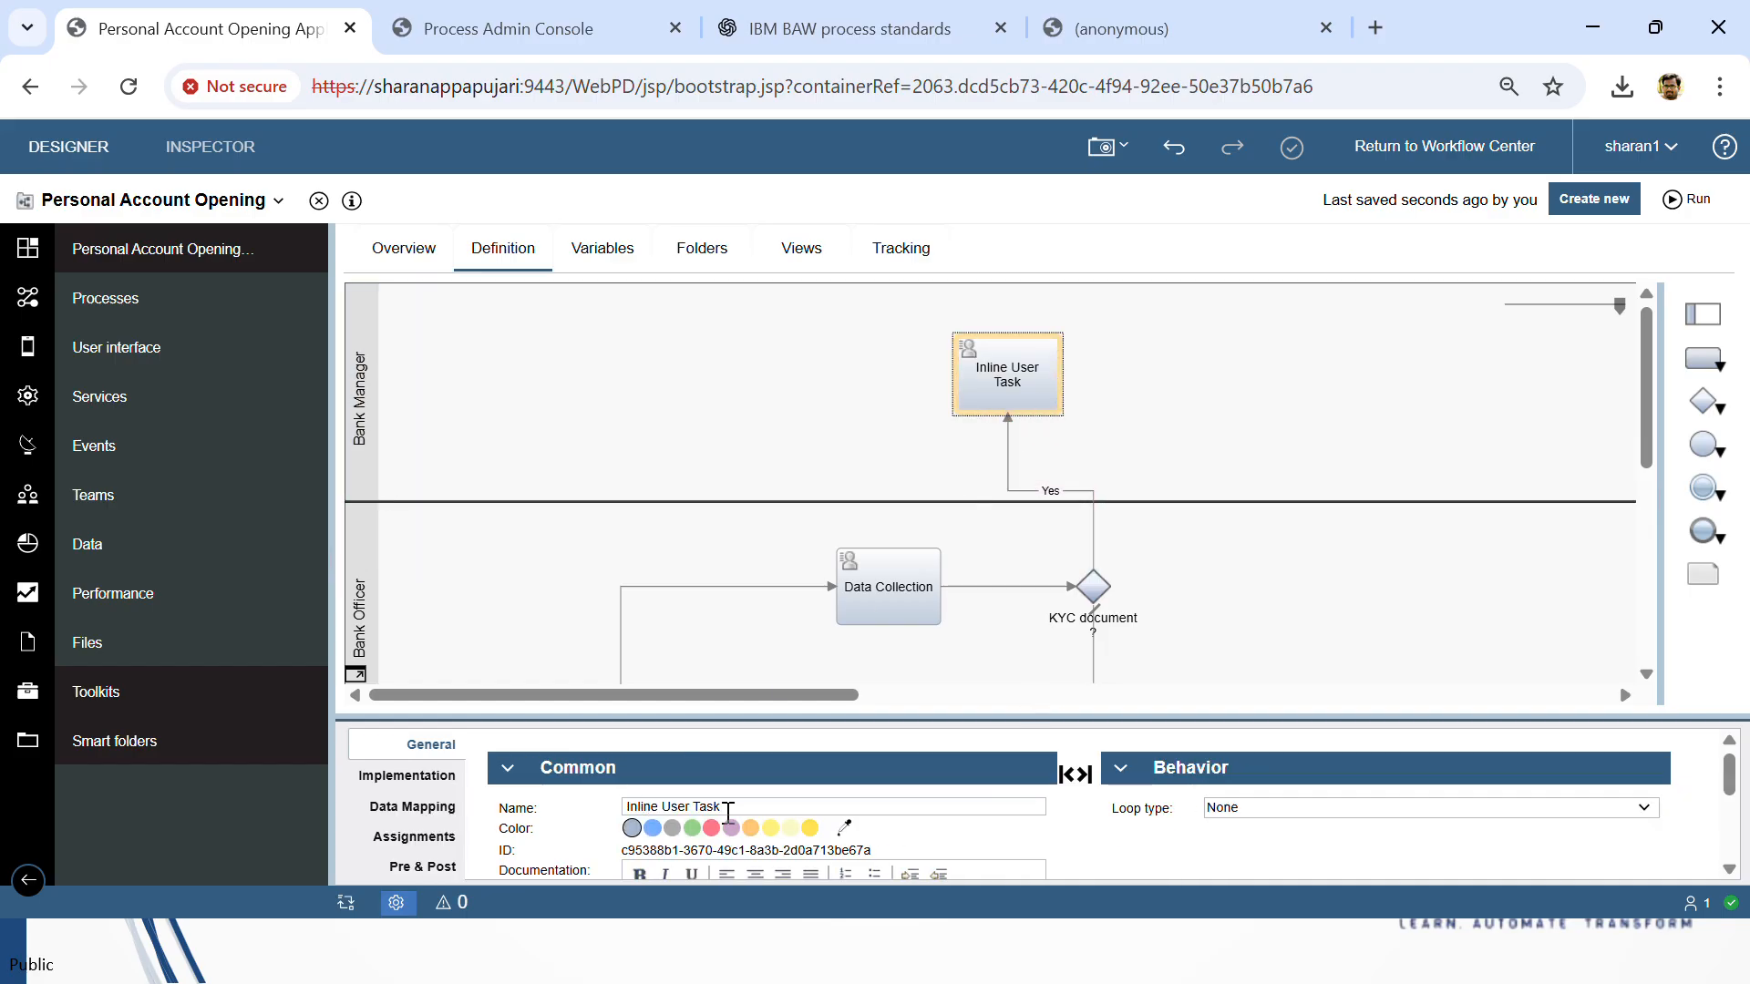
drag(754, 808, 556, 818)
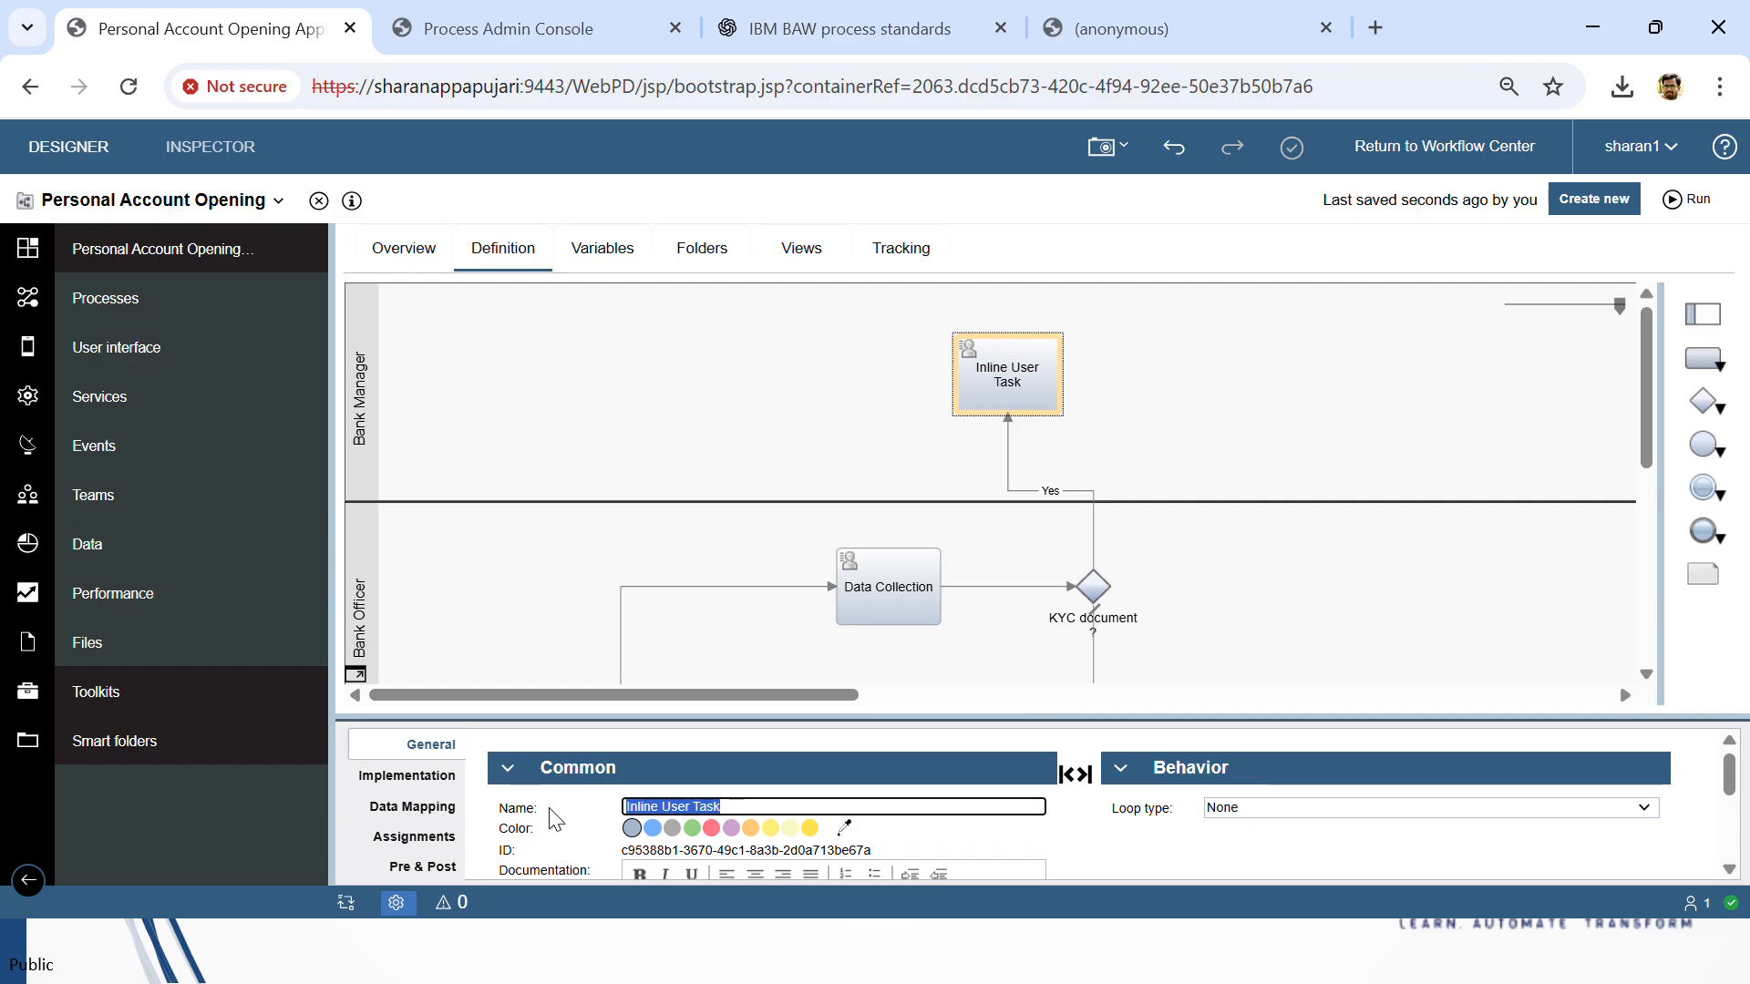
text(A)
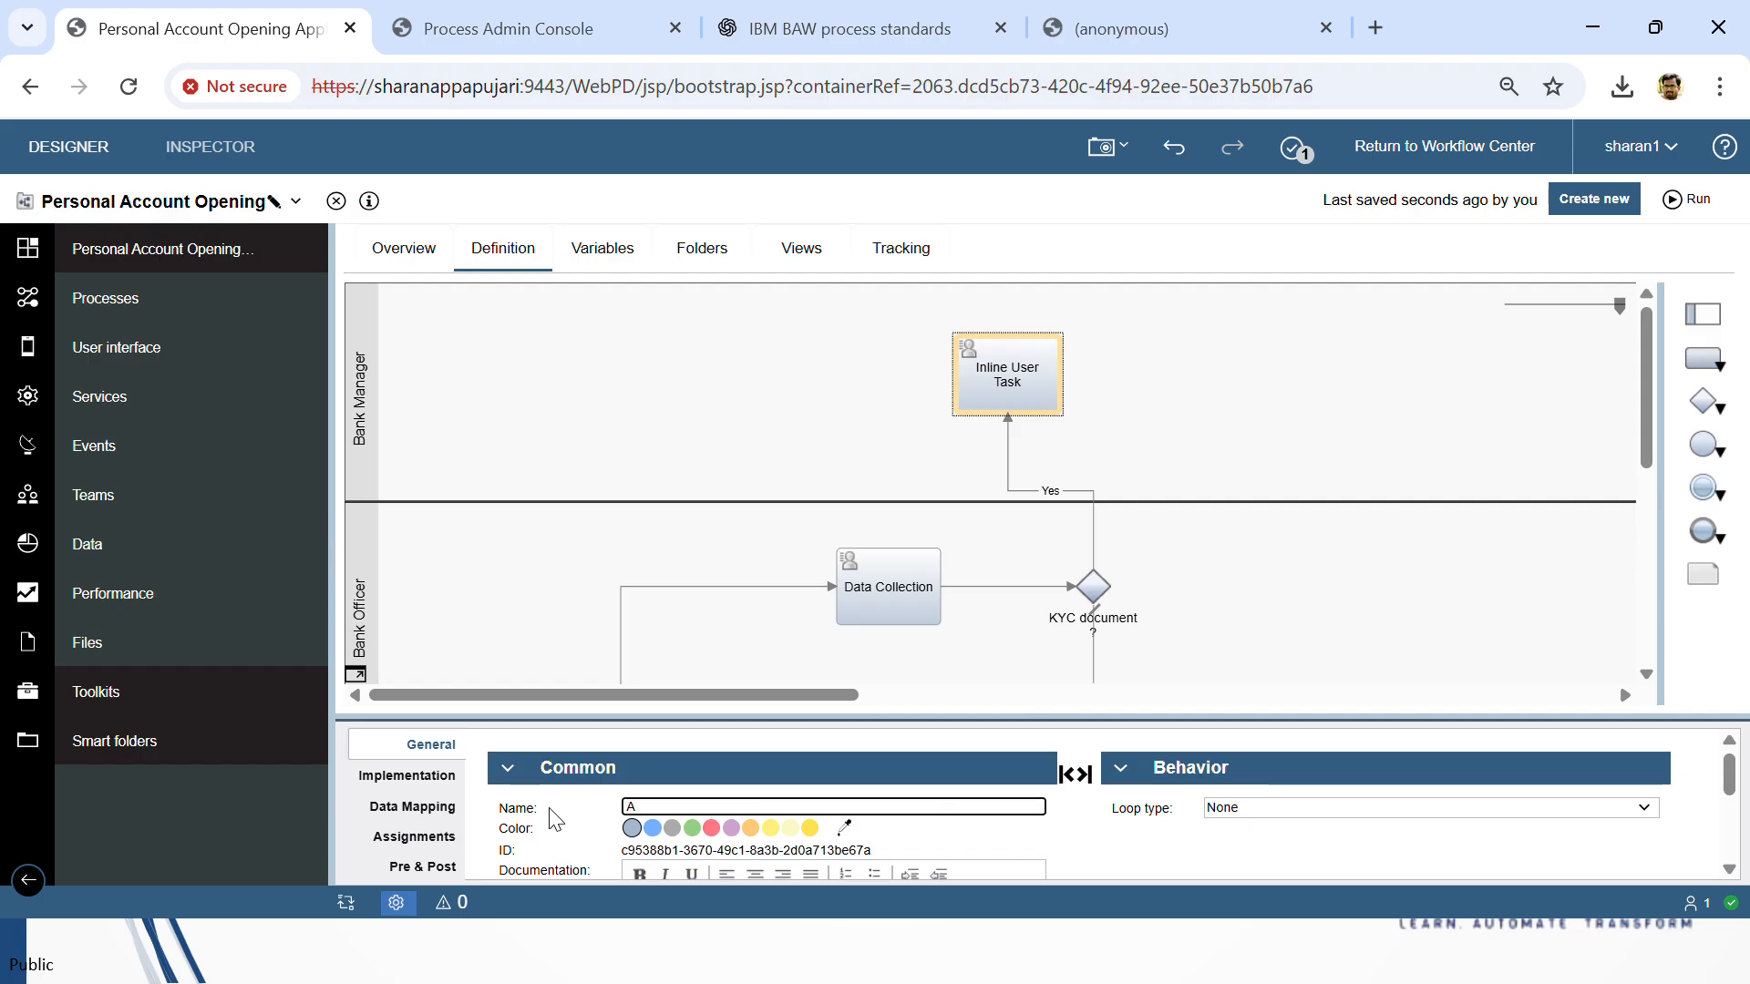
text(pprove)
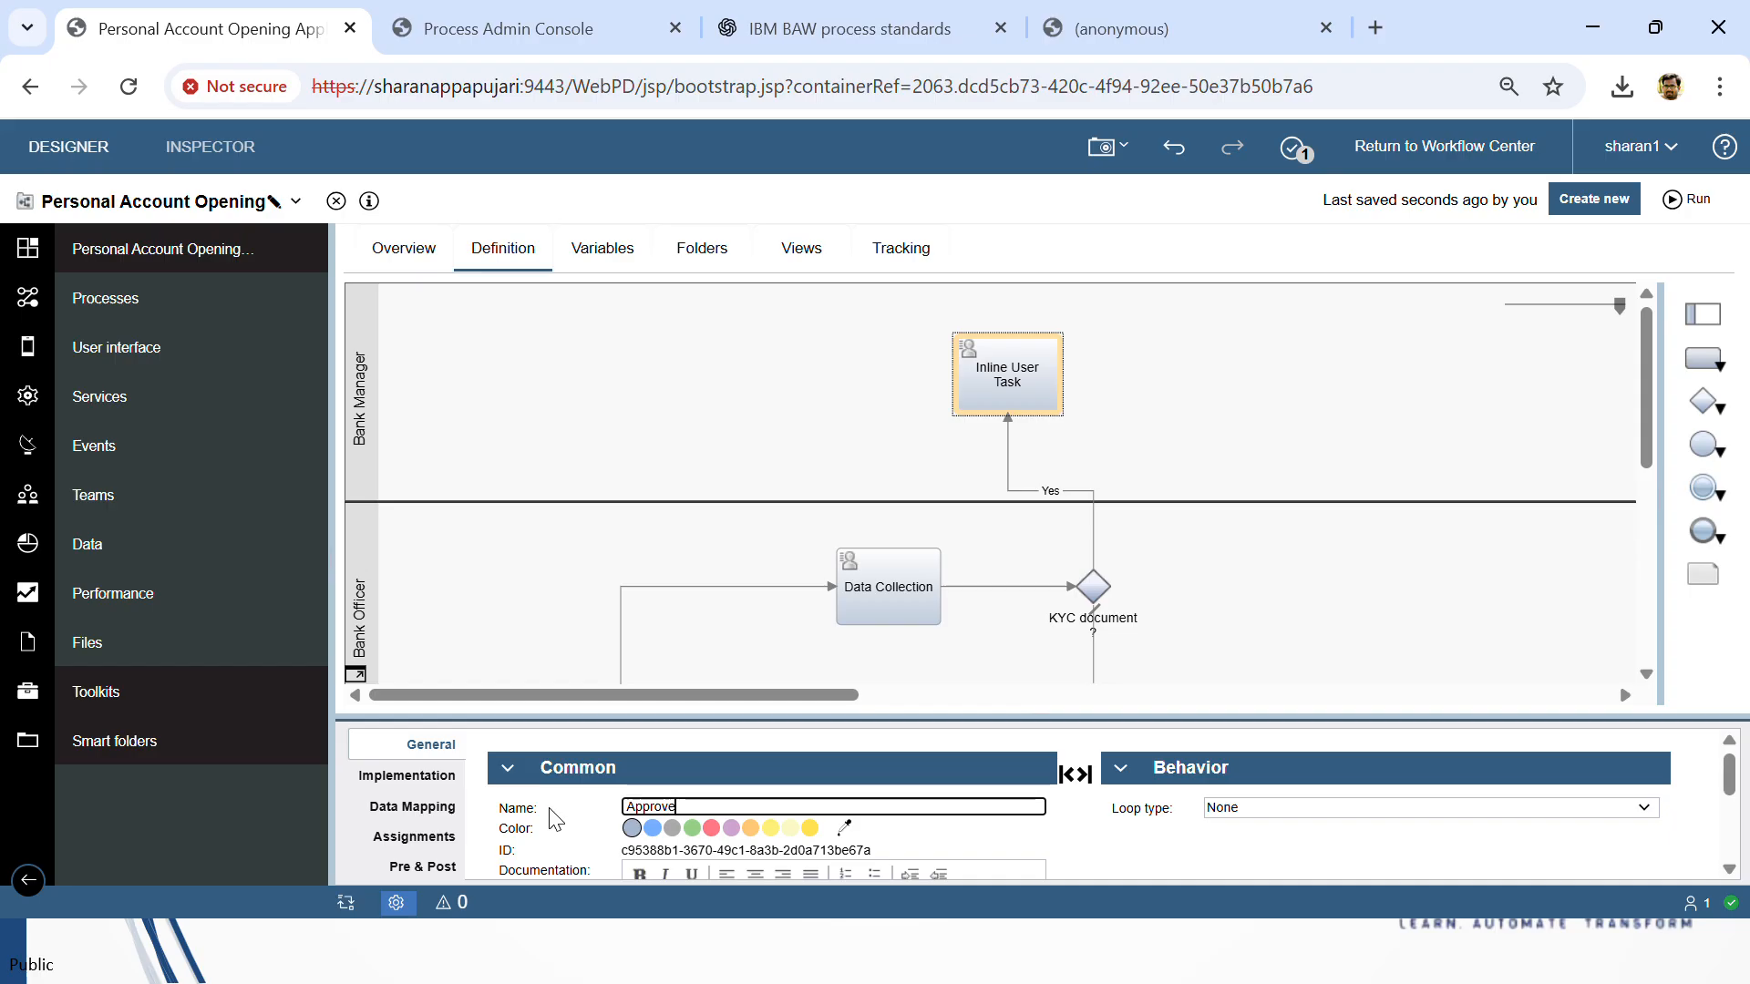
text(/ Re)
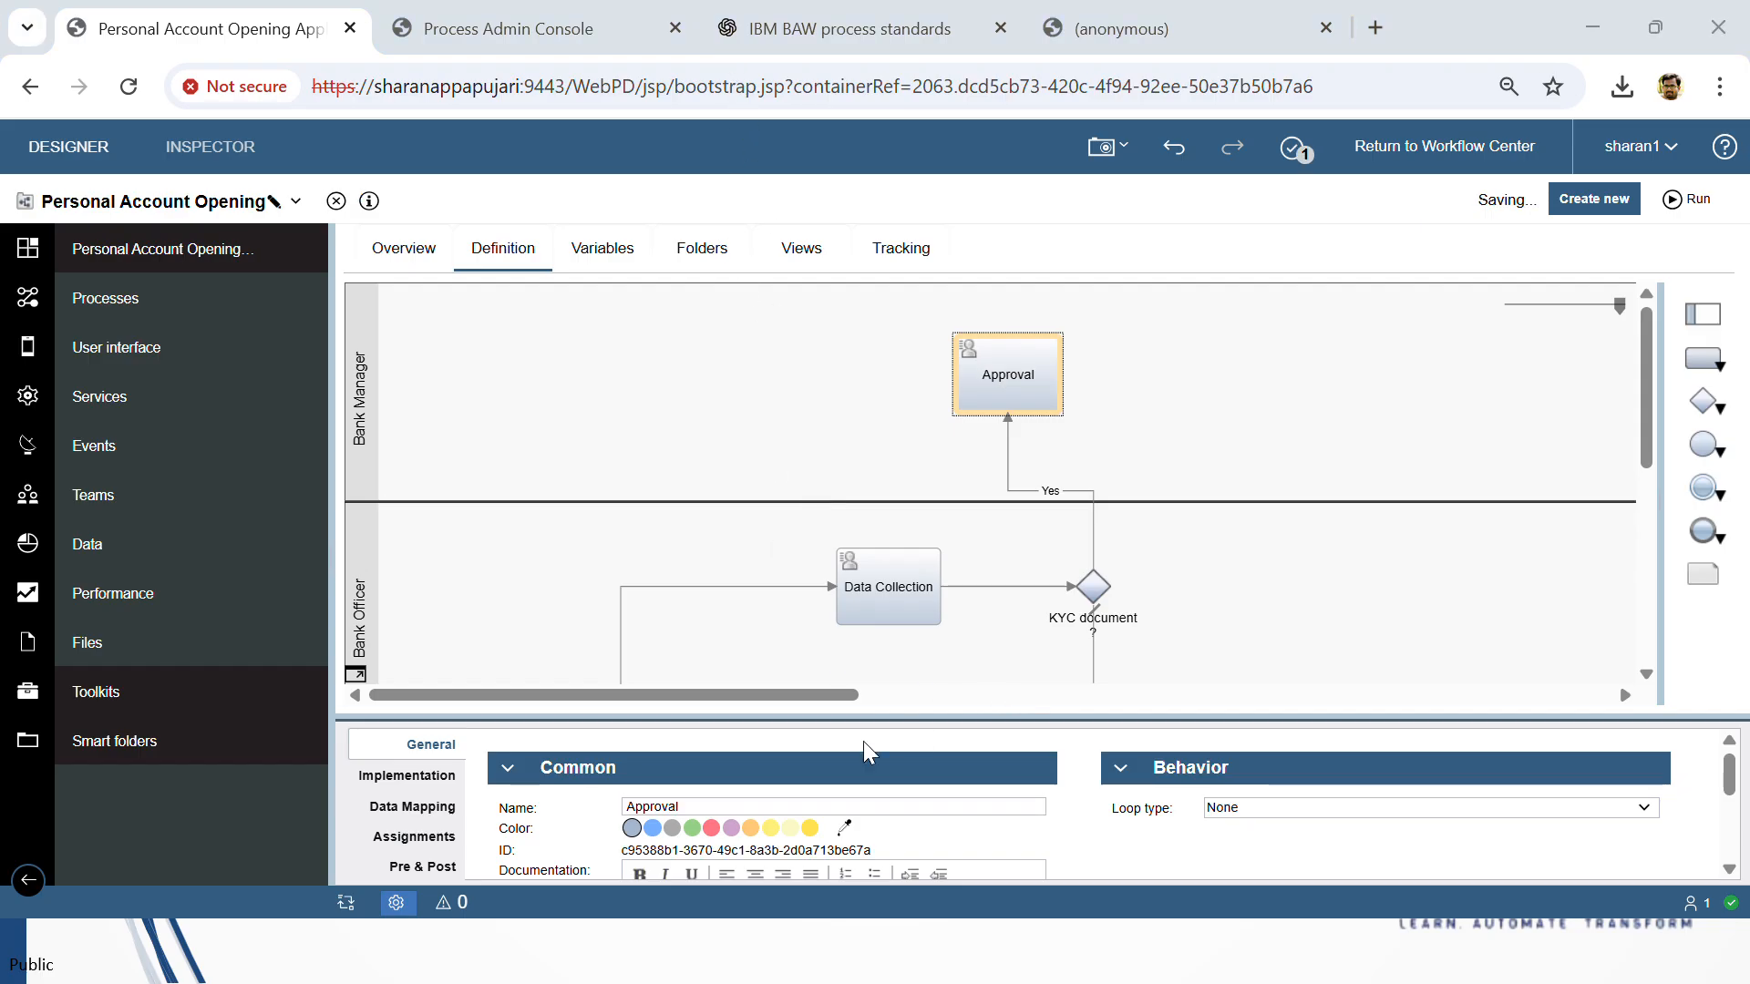
Step: Connect KYC Documents back to Data Collection with a flow that enters the lower edge of Data Collection
scroll(923, 446, down, 5)
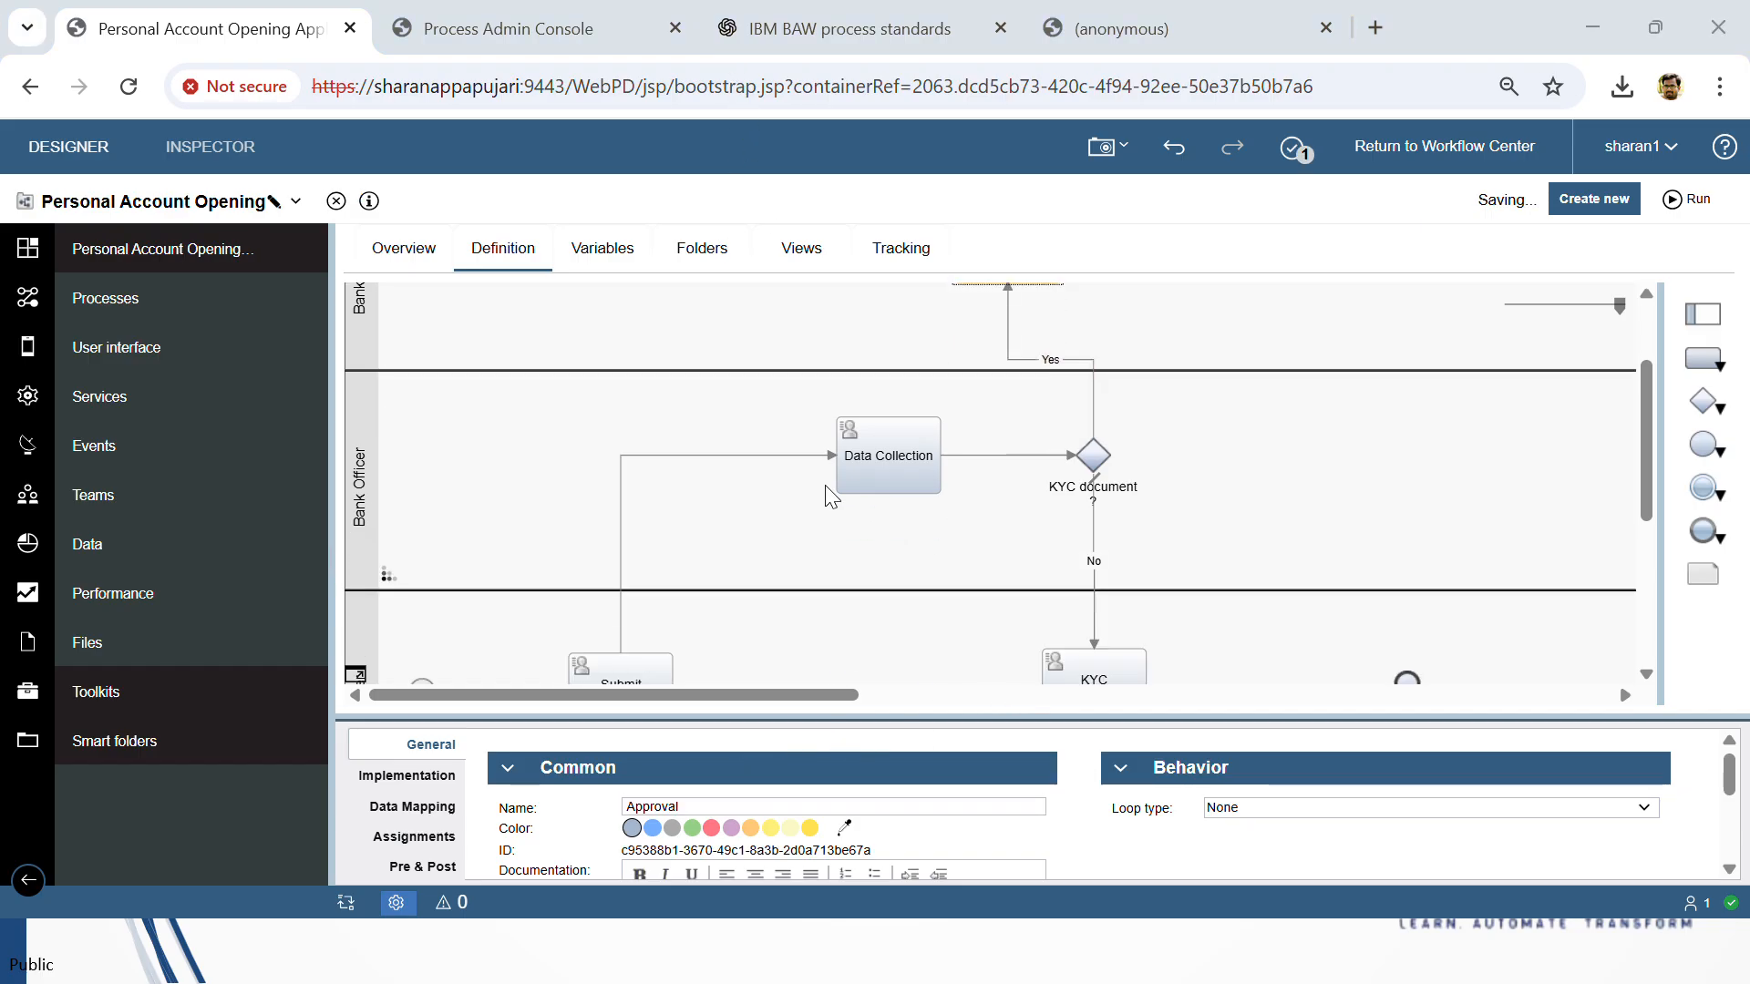
scroll(641, 591, up, 2)
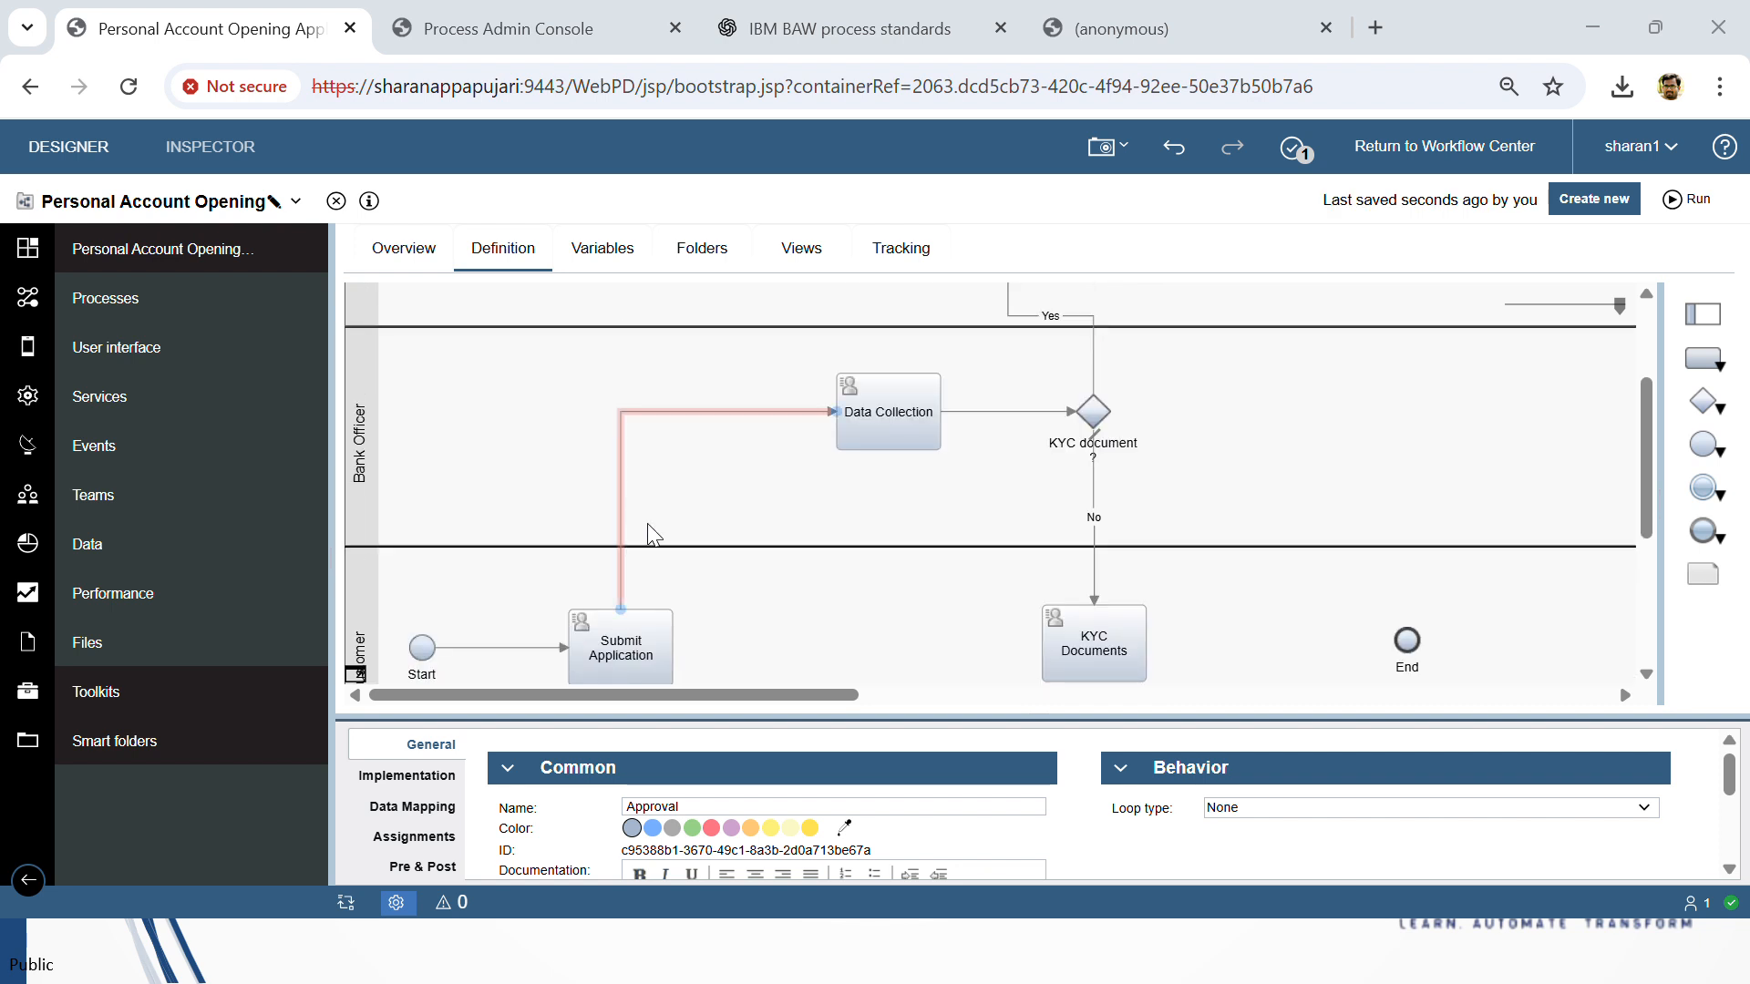
scroll(672, 586, down, 2)
scroll(781, 522, up, 3)
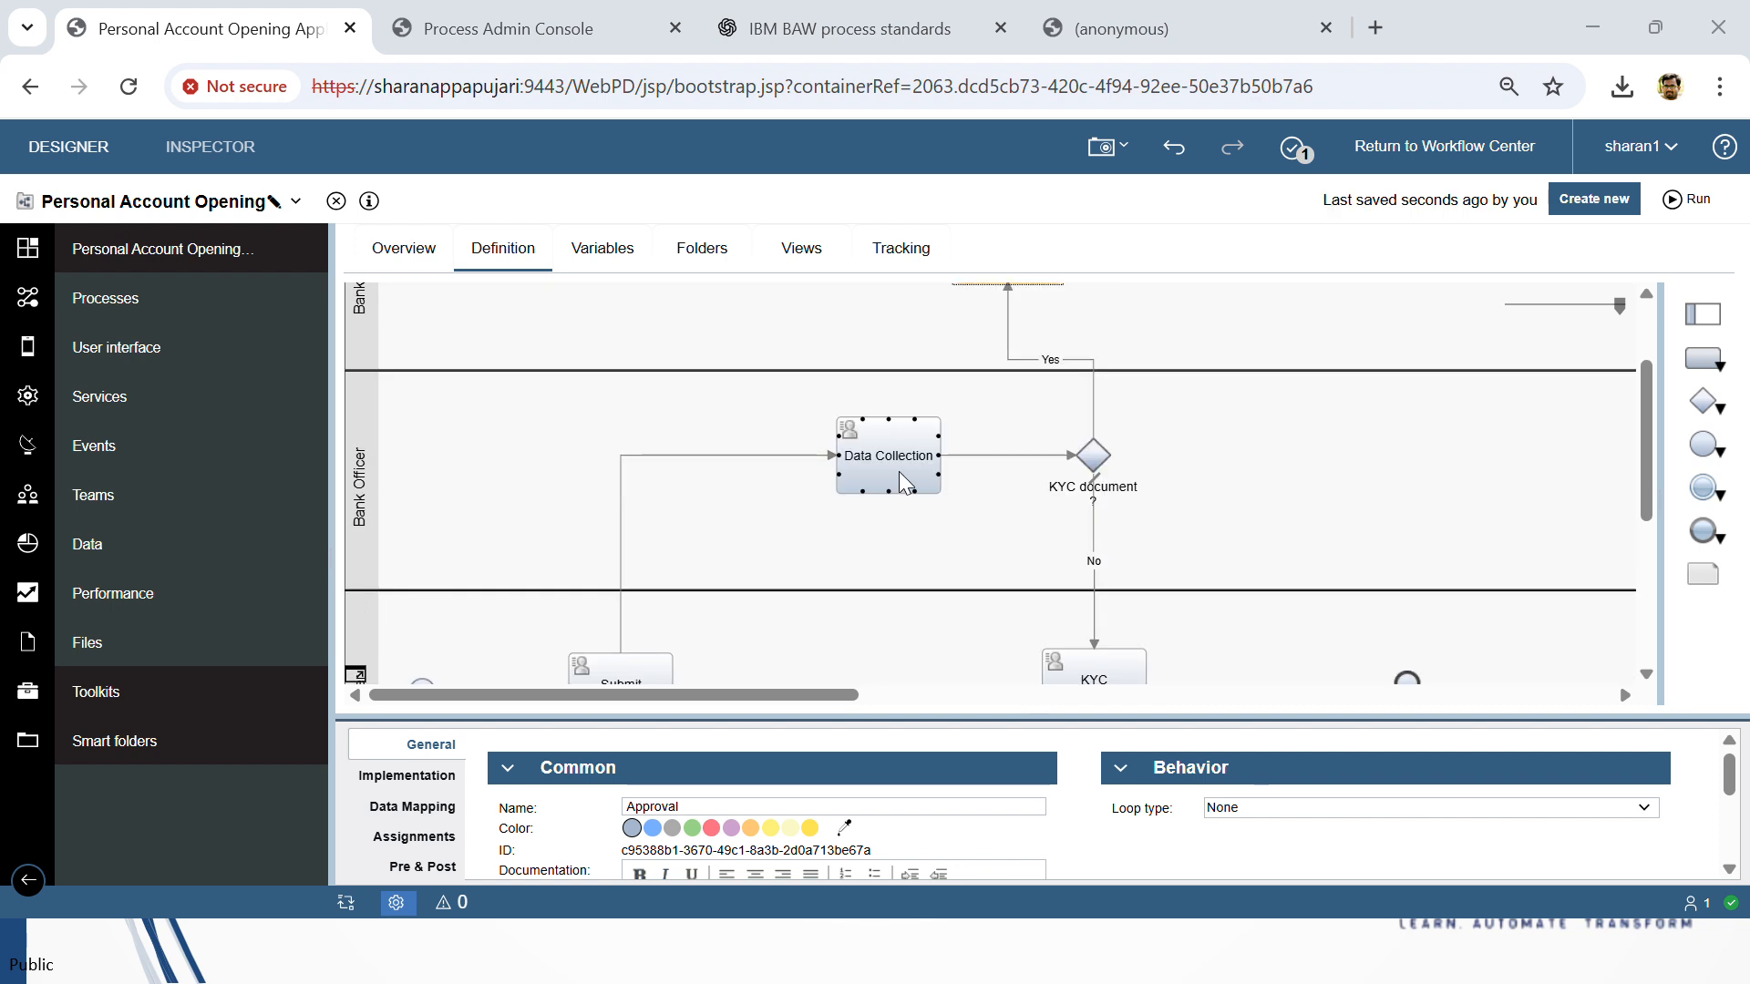
scroll(903, 478, down, 2)
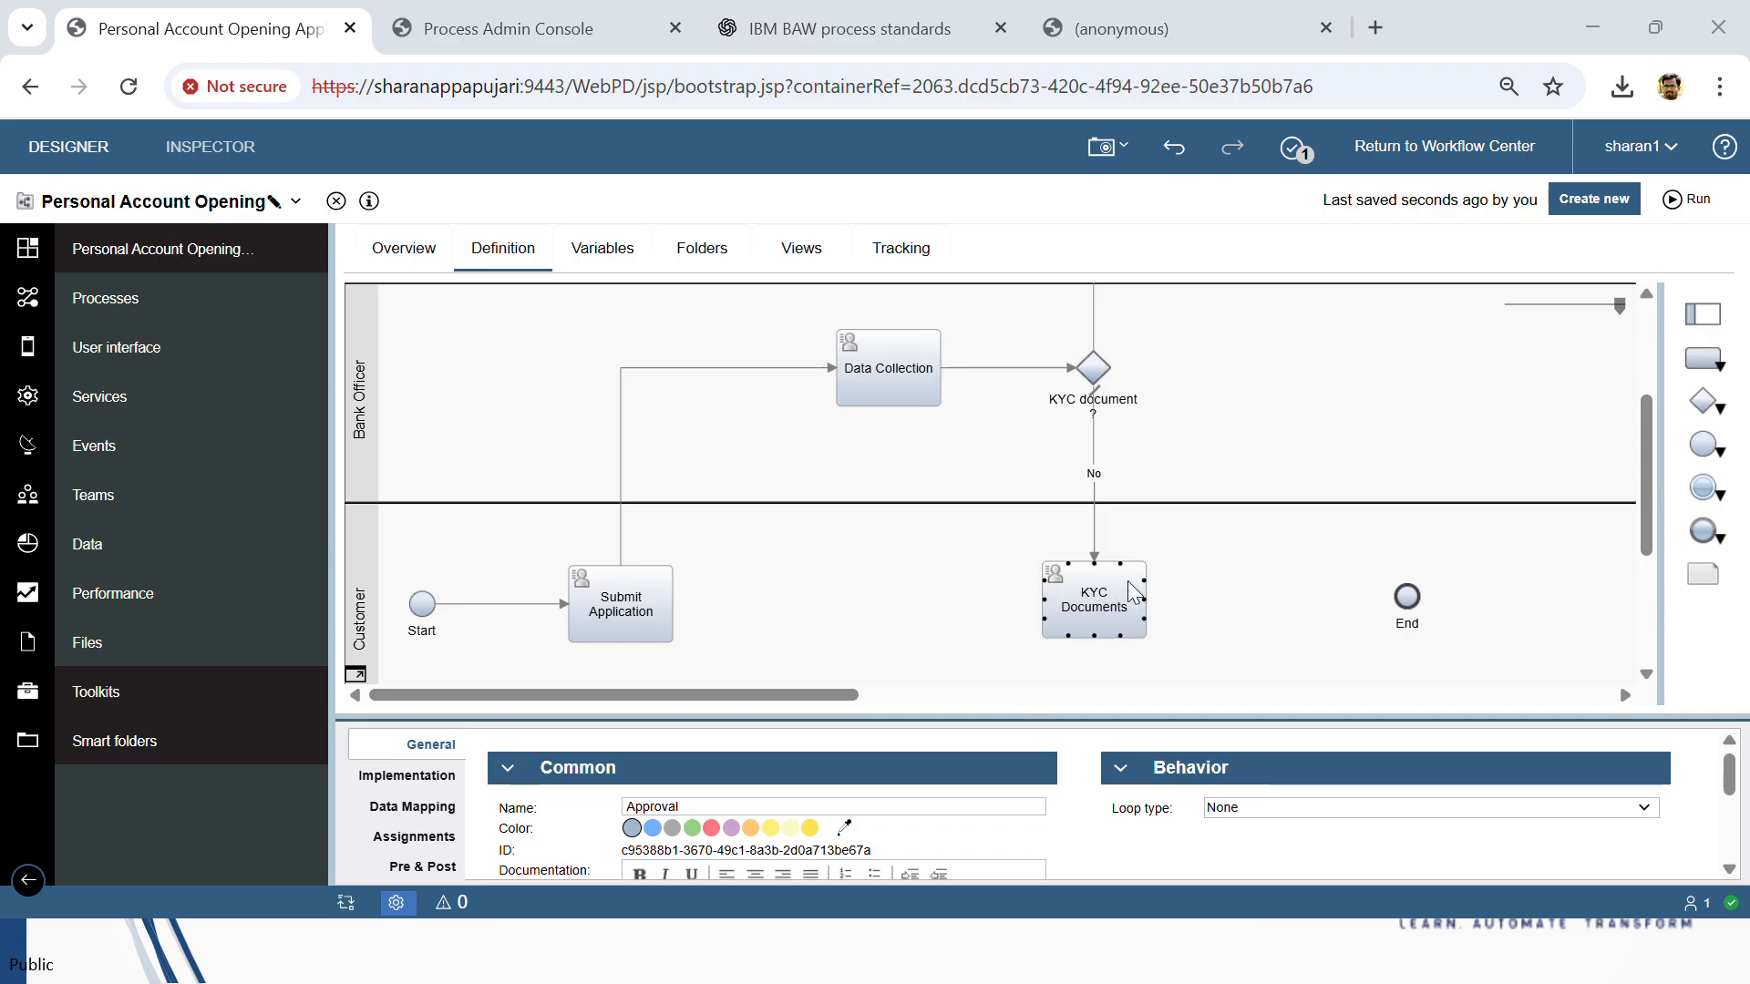
scroll(1114, 612, up, 1)
drag(1044, 651, 890, 434)
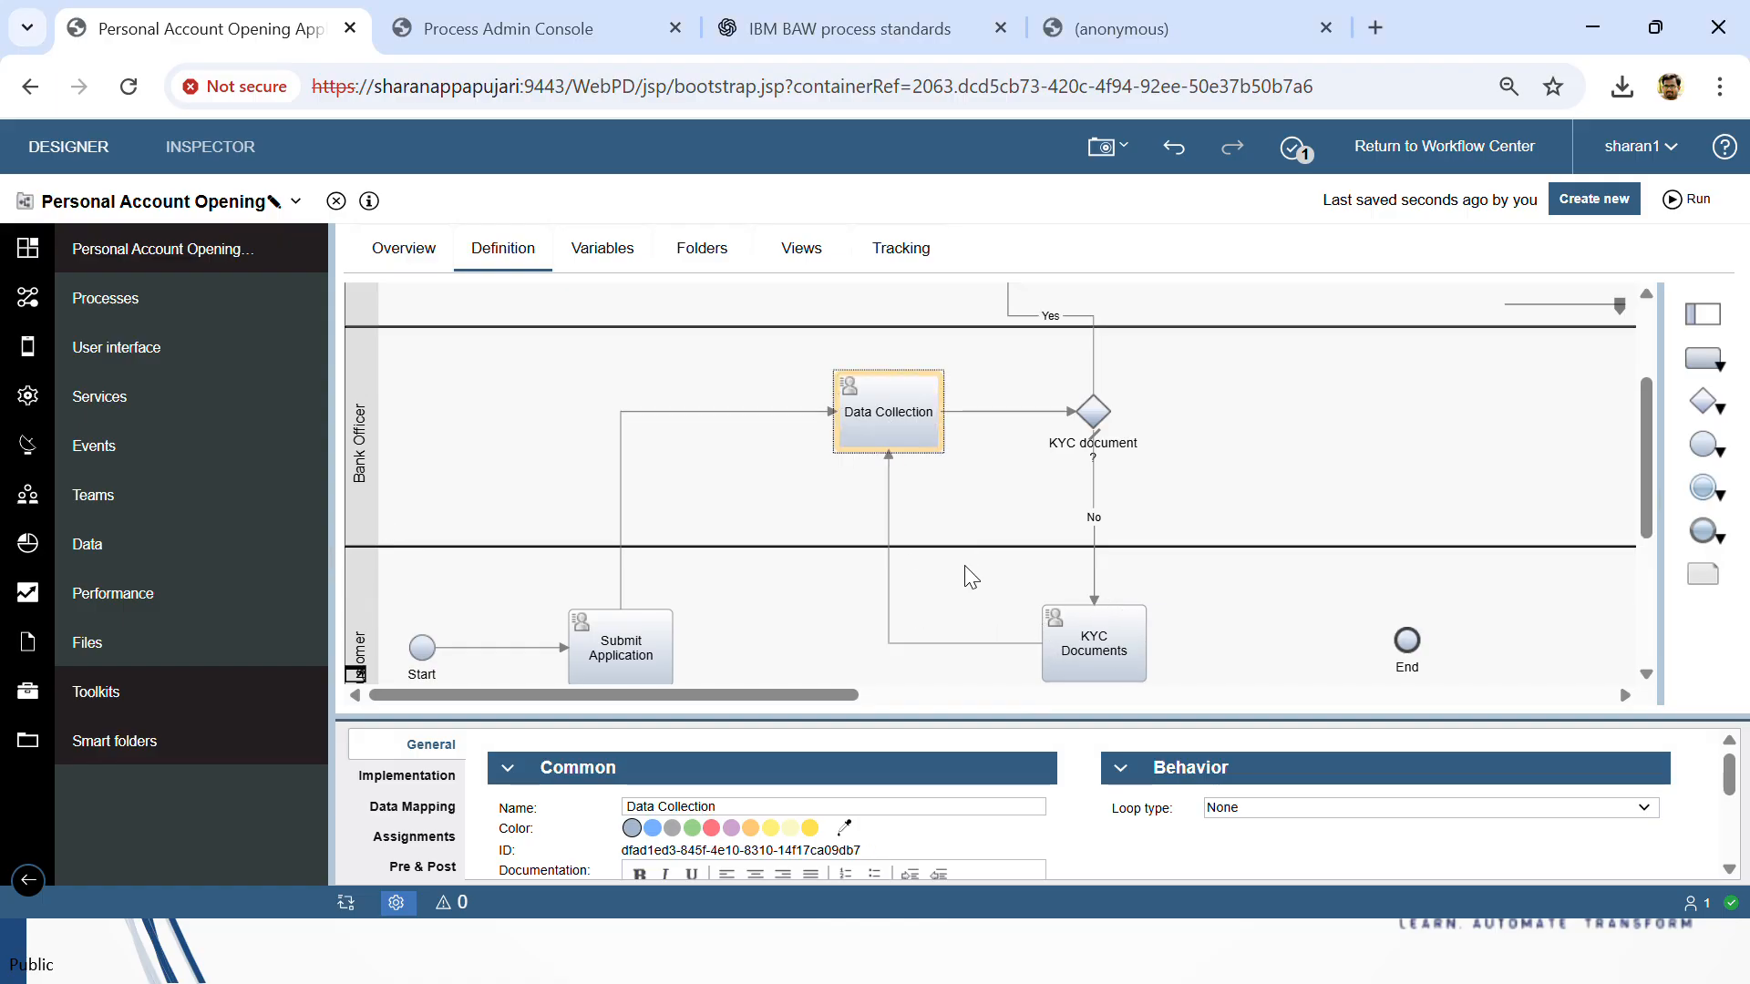
Step: Rename the Data Collection activity as "Data Collection/Verification"
click(740, 808)
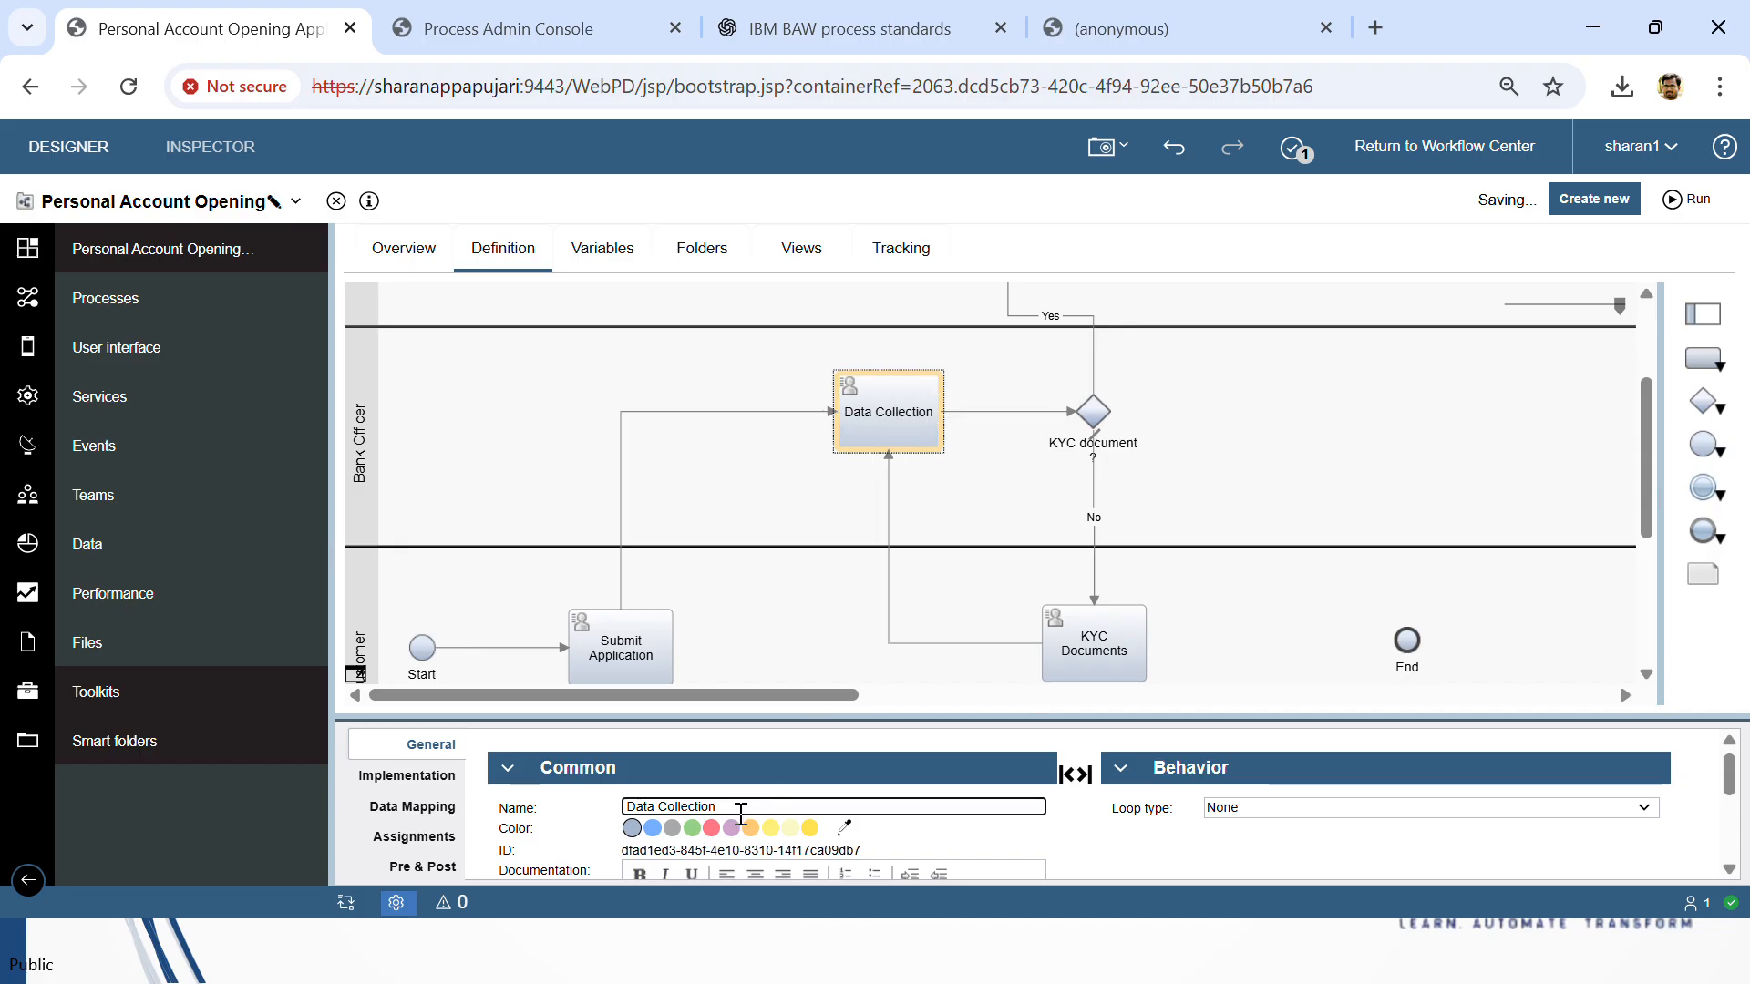
text(/ver)
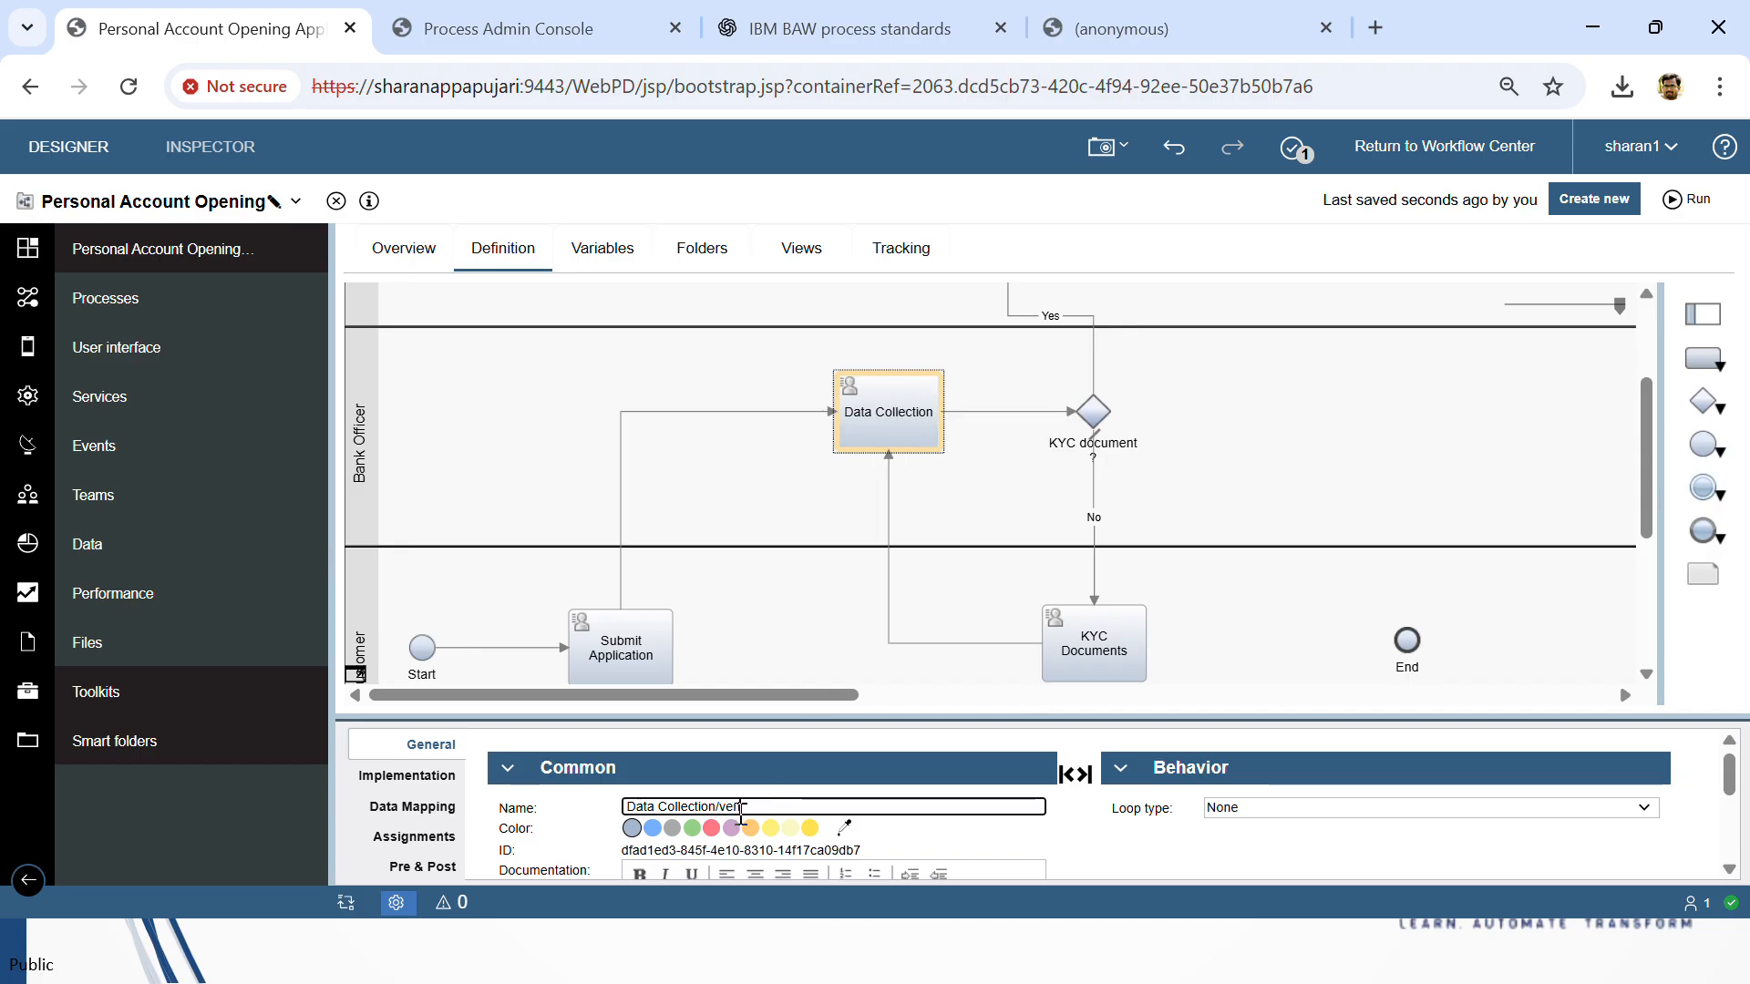
text(ification)
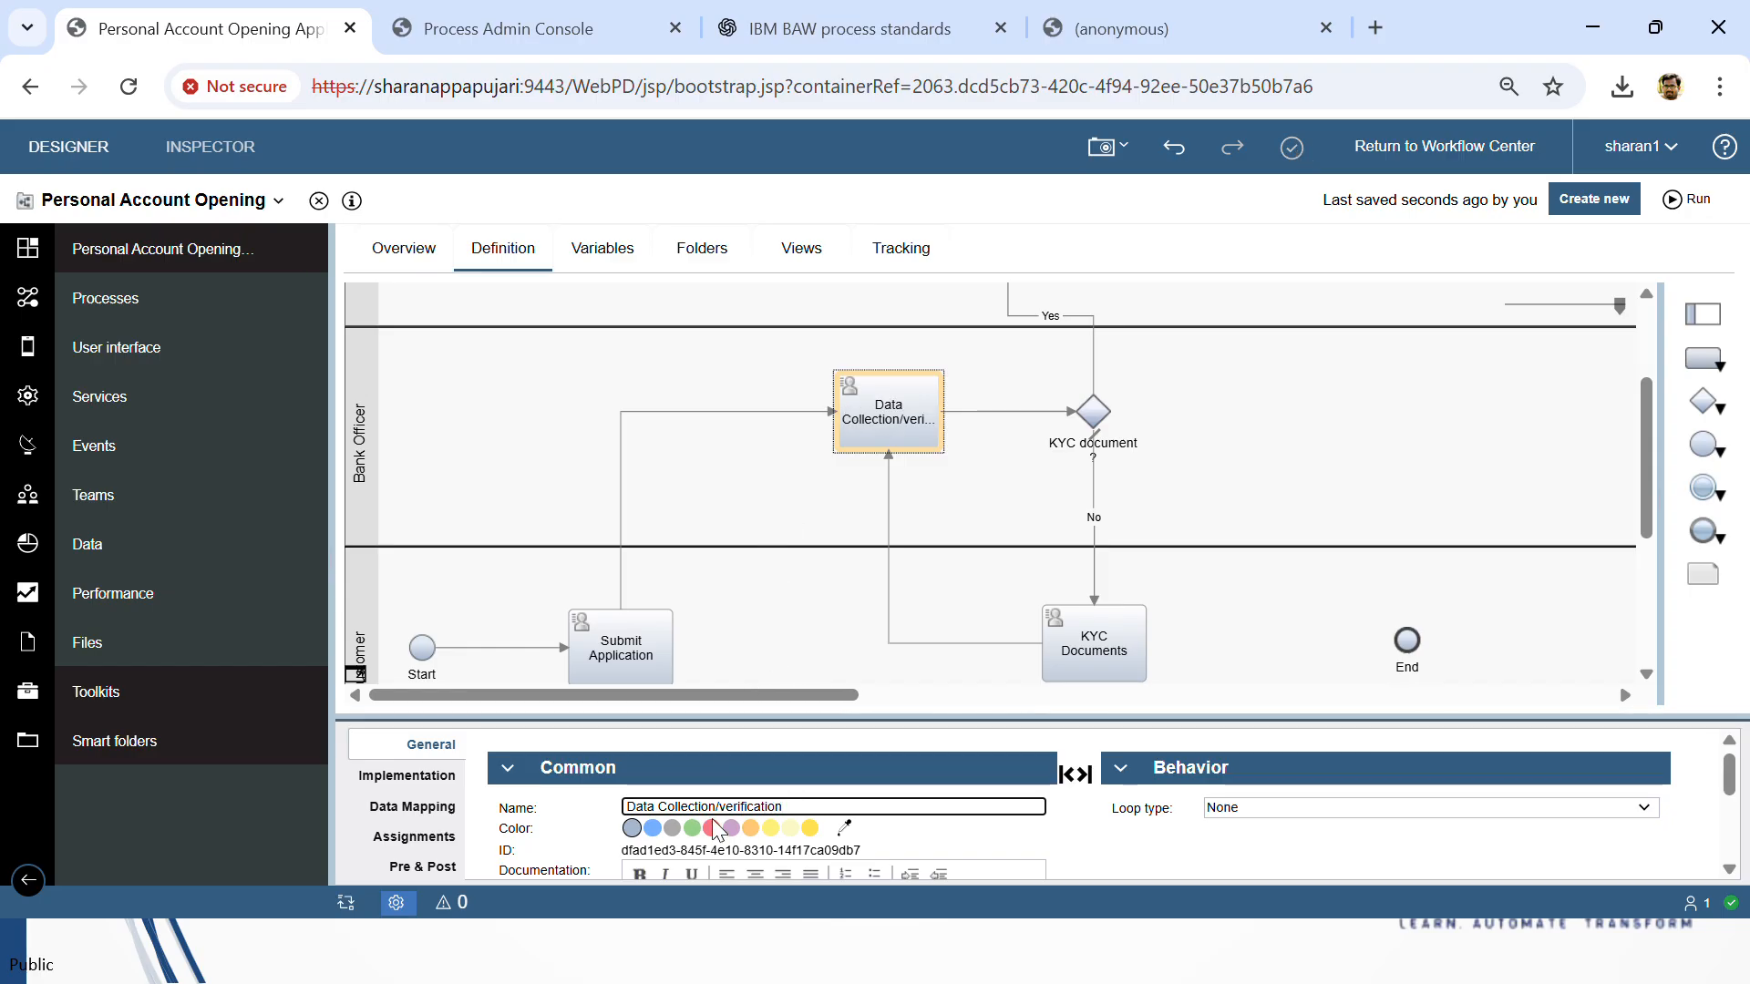
key(BackSpace)
text(V)
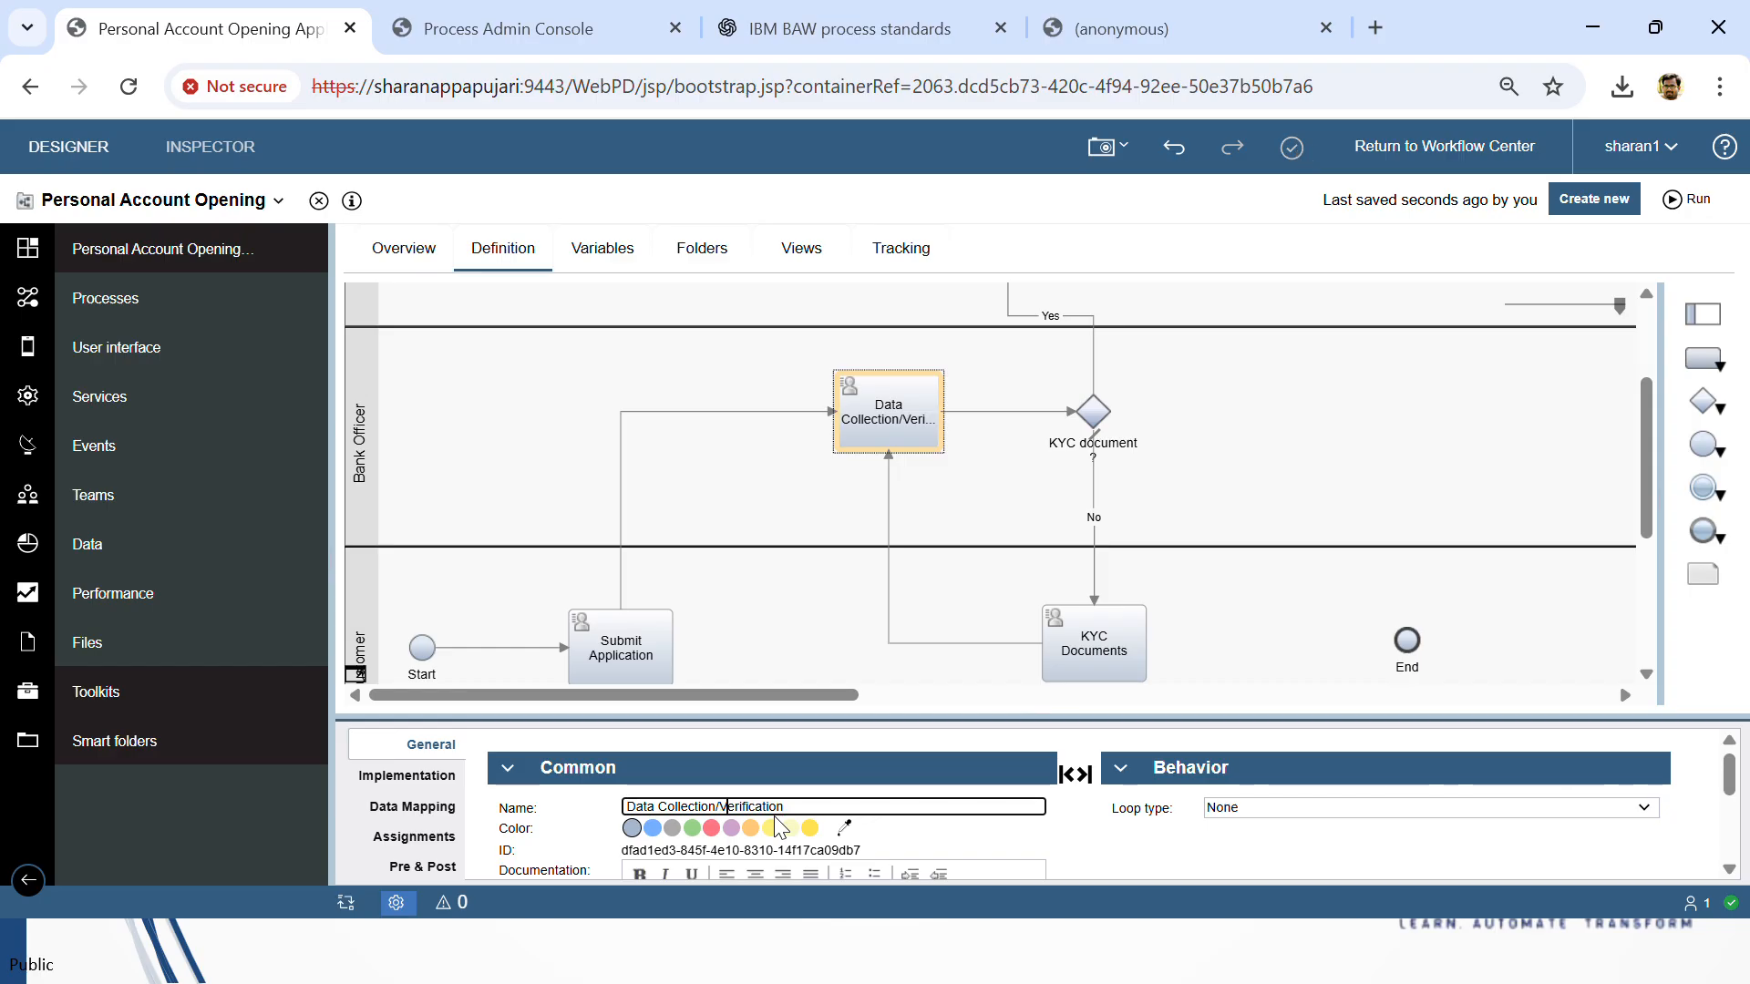
Step: Examine the lane order and the placed elements from the Bank Manager lane down to the System lane
scroll(922, 334, up, 2)
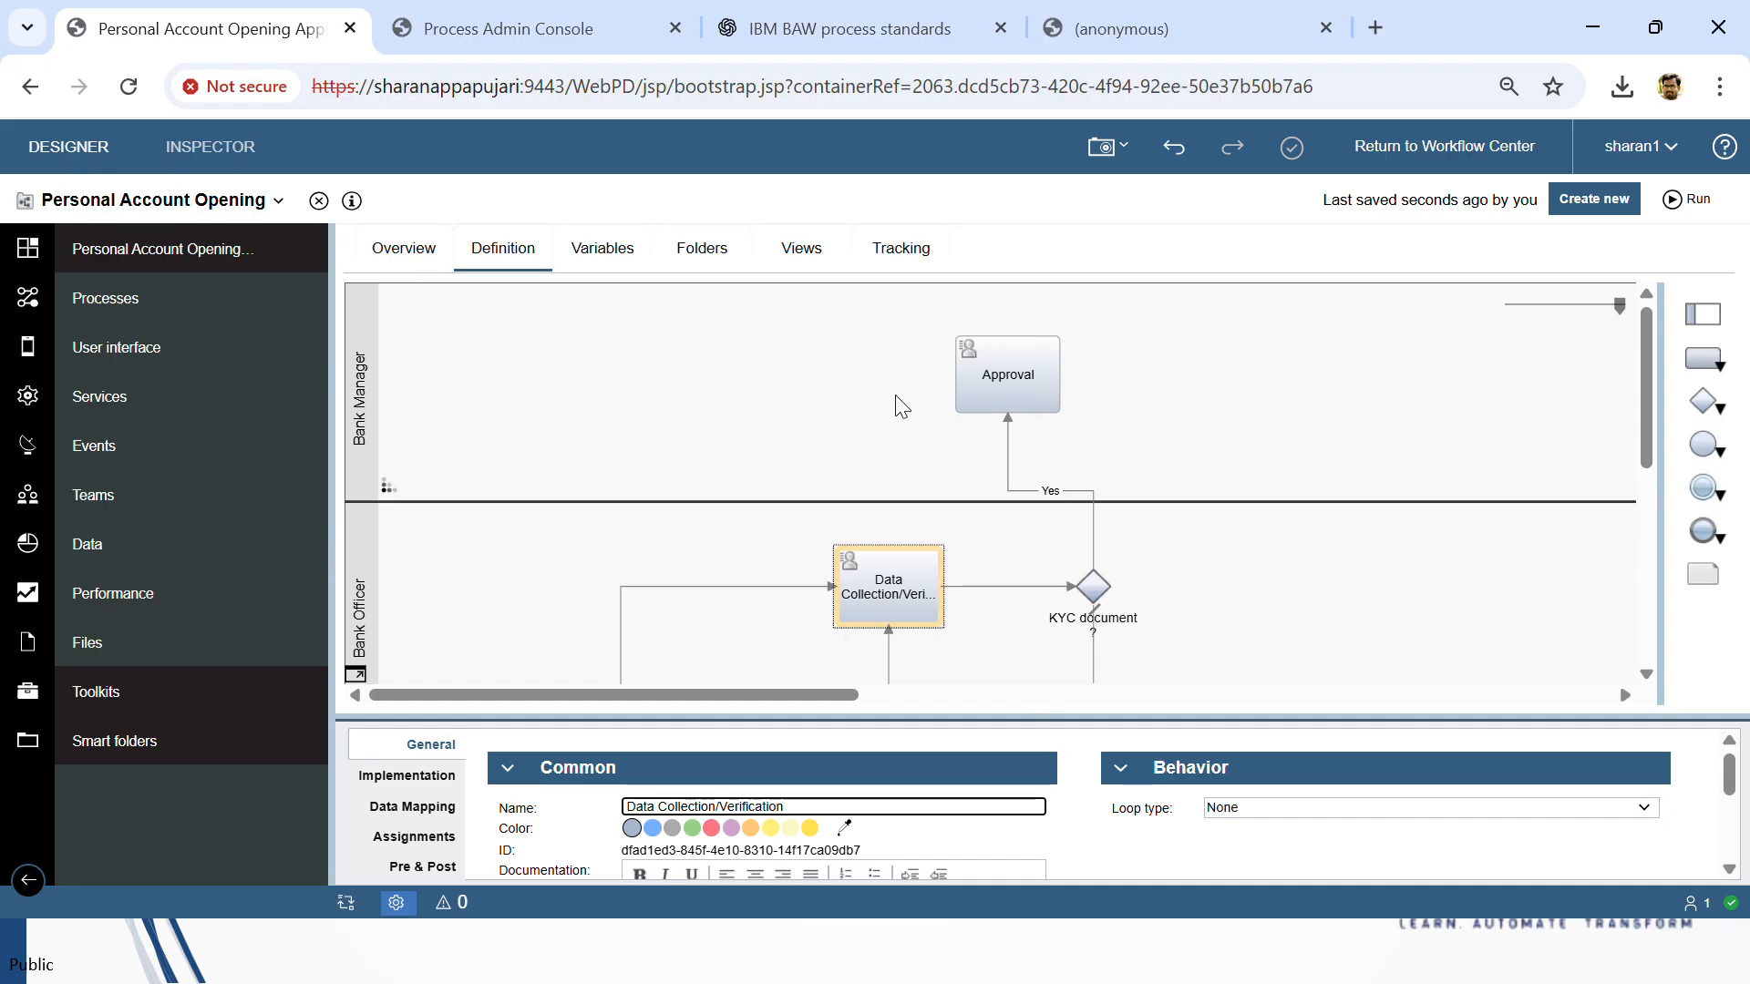
scroll(898, 401, down, 3)
scroll(1166, 503, down, 2)
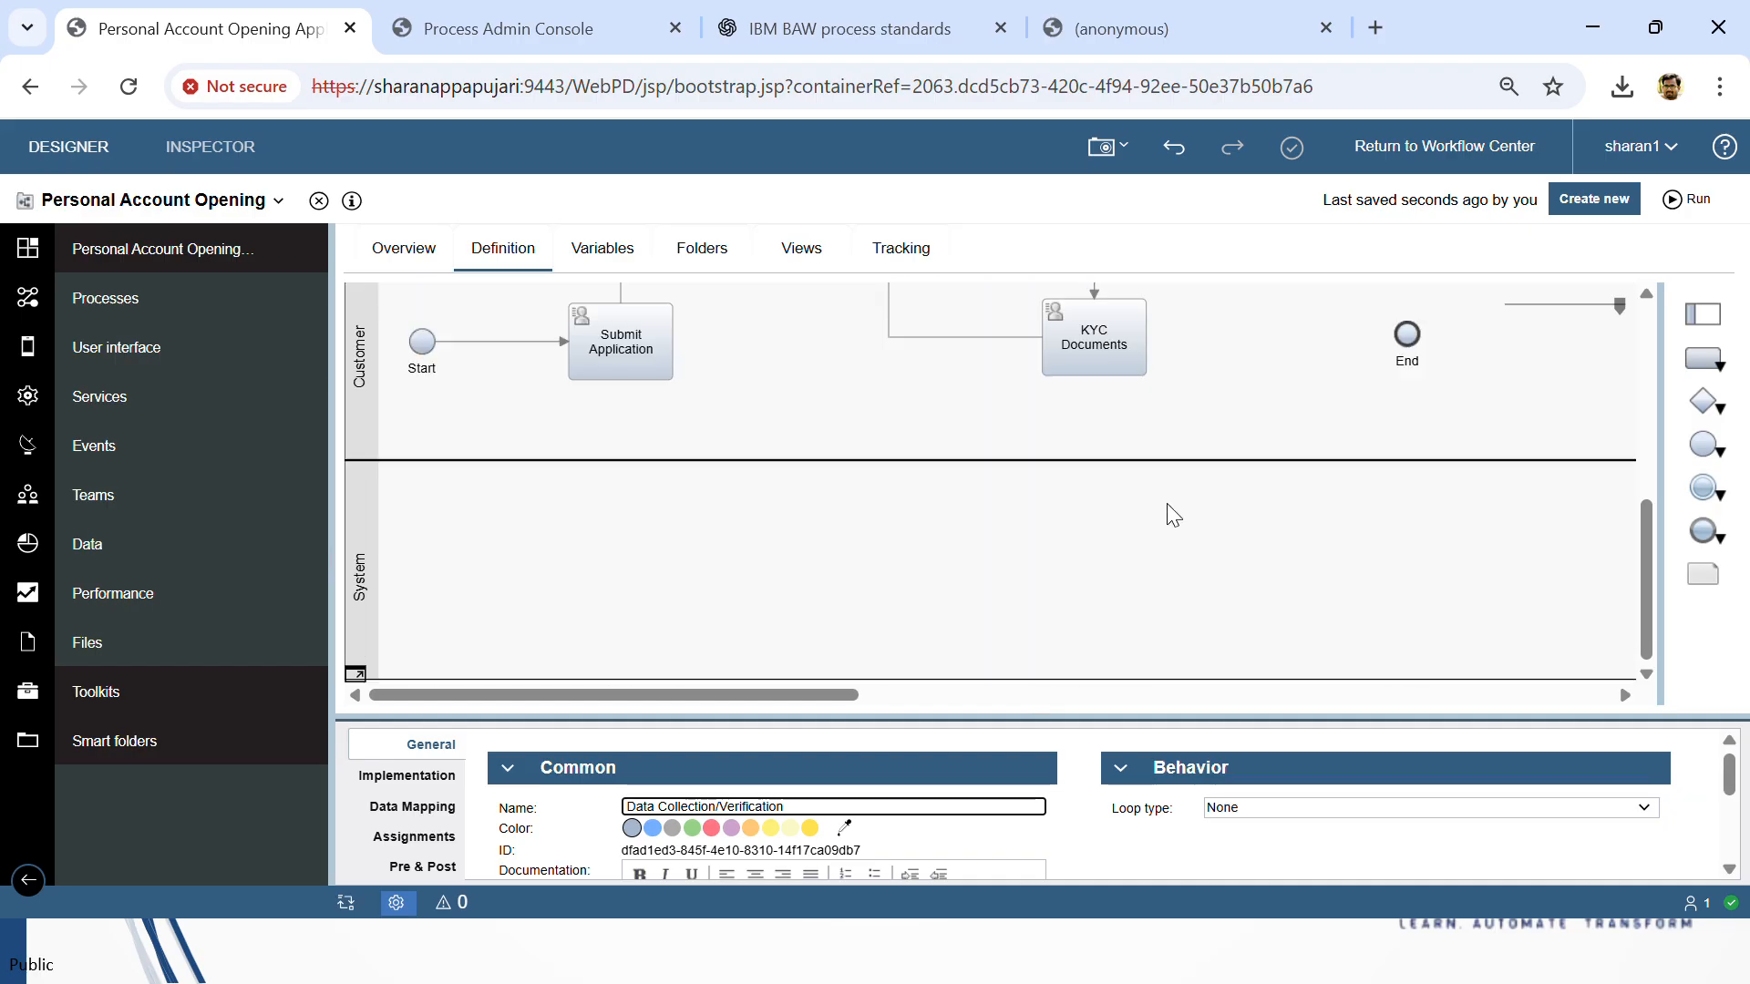
scroll(961, 637, up, 4)
scroll(989, 602, up, 1)
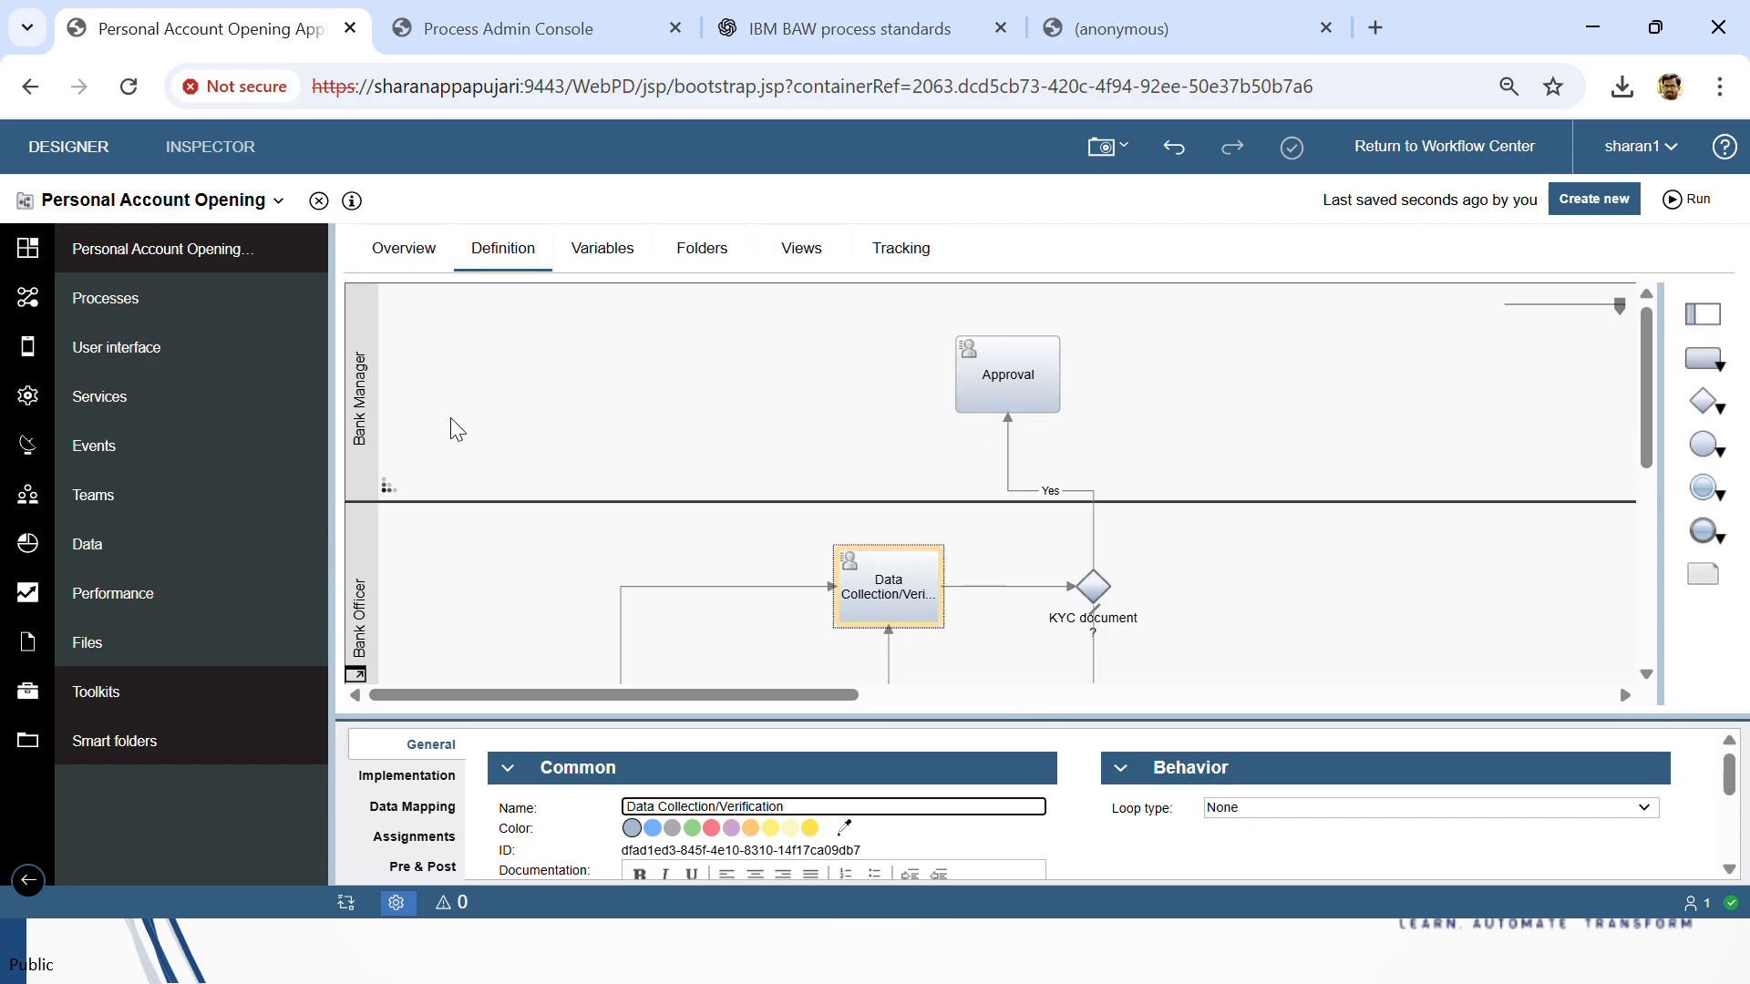
scroll(466, 426, down, 5)
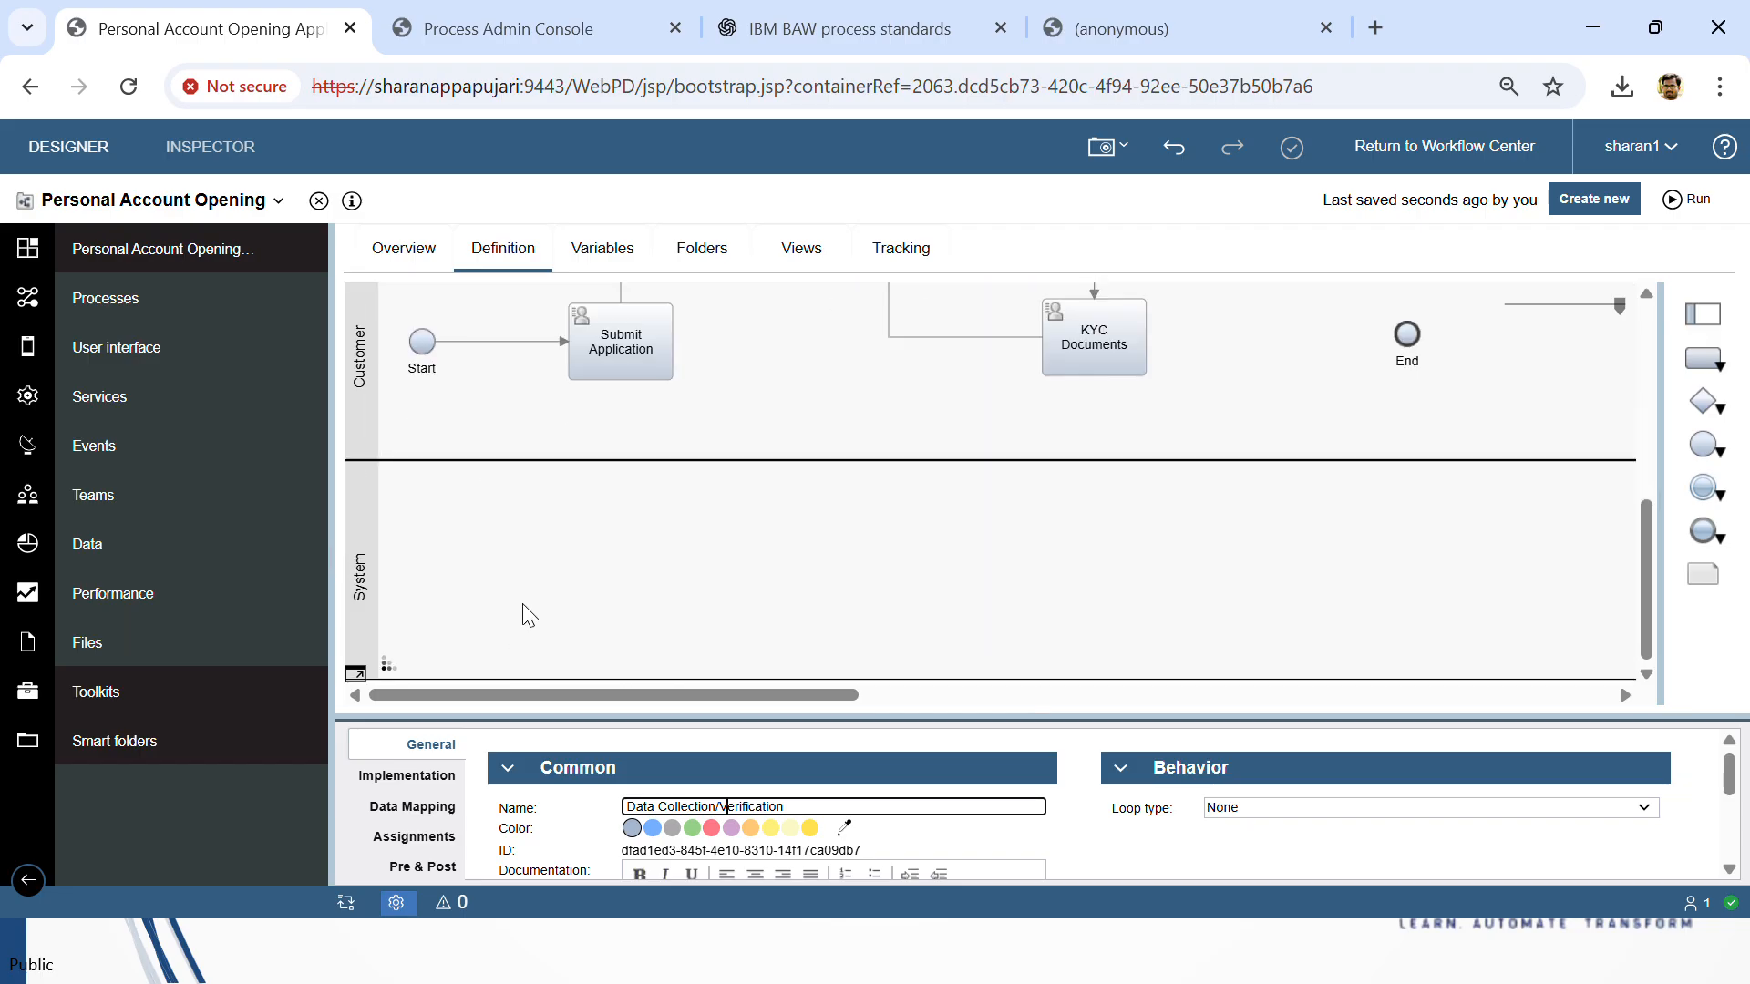
scroll(527, 605, up, 5)
scroll(522, 519, down, 3)
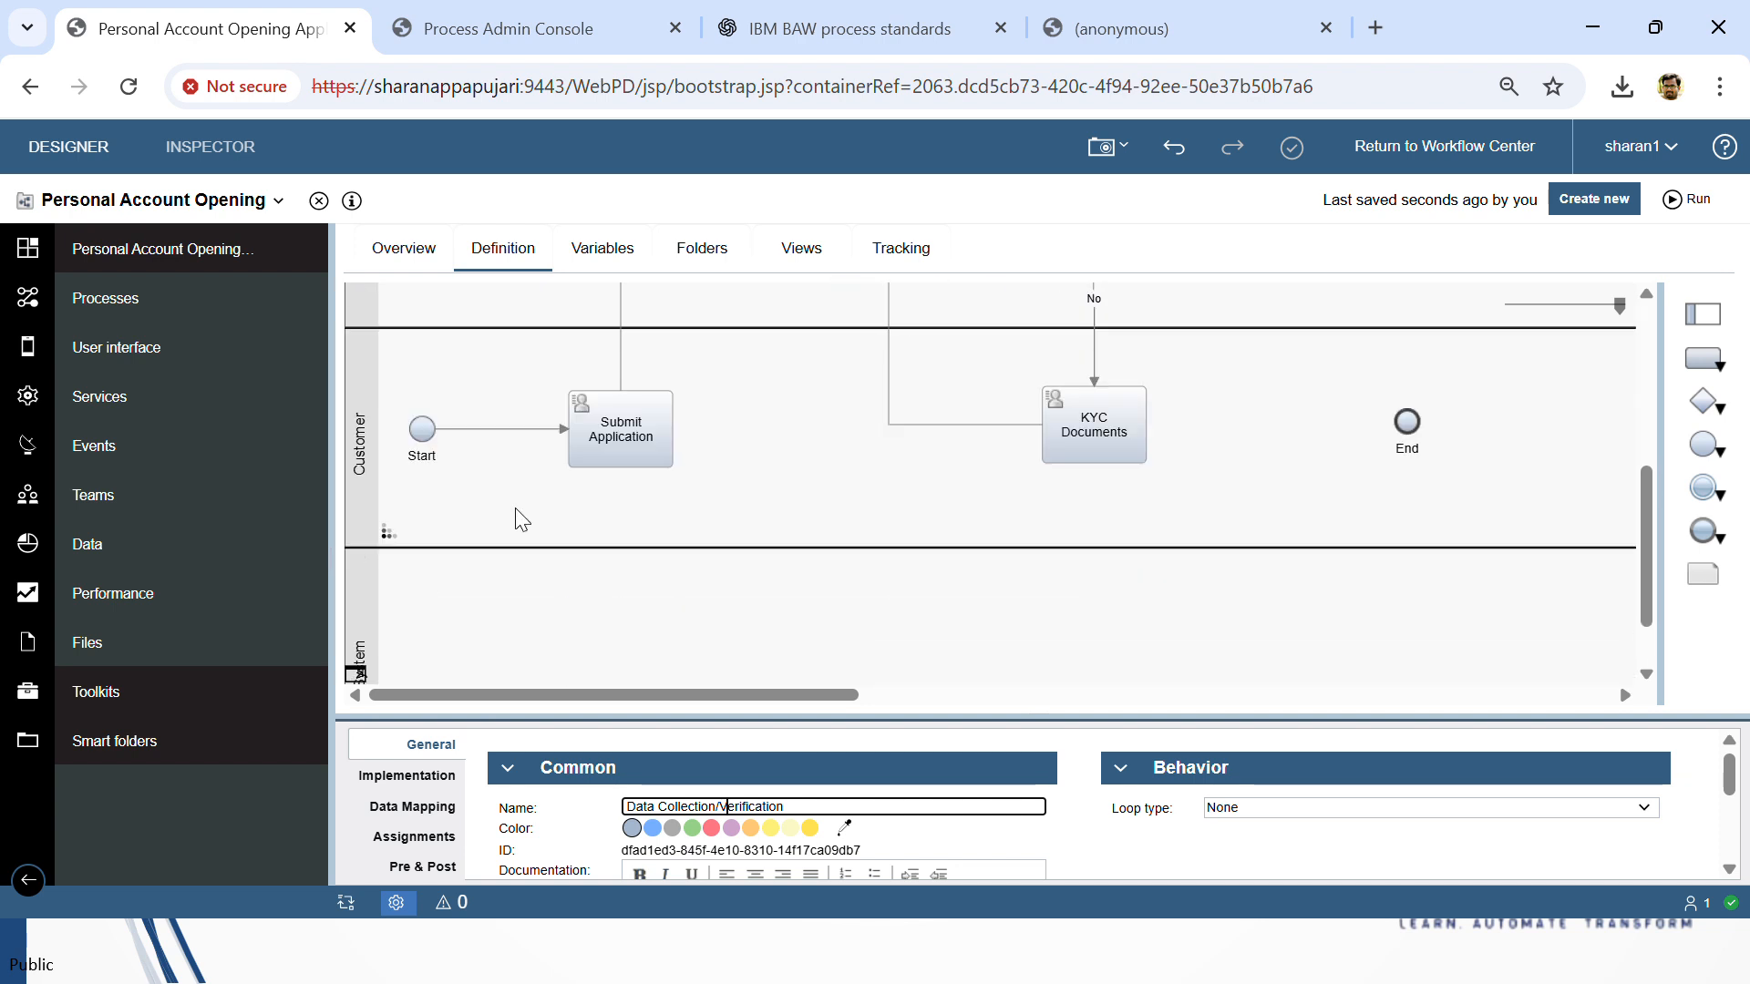
Step: Move the System lane up so that it sits between the Bank Manager and Bank Officer lanes
scroll(521, 519, down, 1)
click(429, 617)
drag(373, 550, 376, 303)
click(373, 622)
drag(368, 526, 376, 373)
click(406, 650)
drag(368, 627, 369, 488)
scroll(829, 474, down, 3)
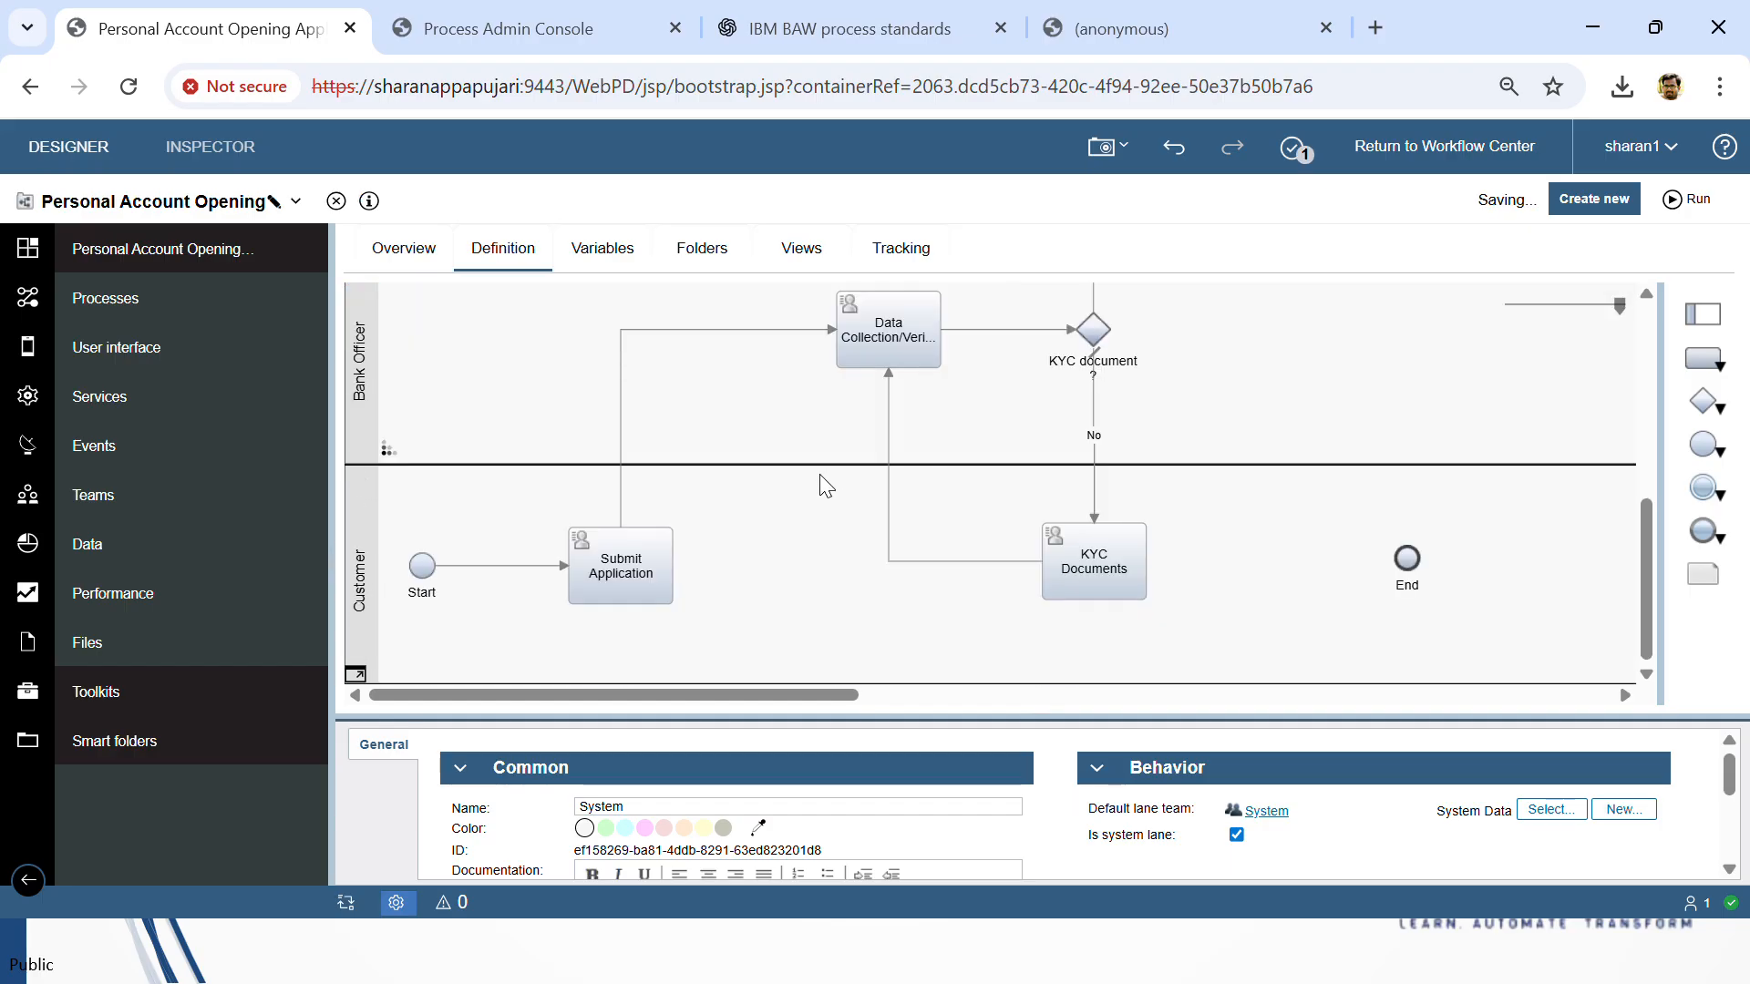
Step: Insert an activity into the Yes flow within the System lane, between the KYC document gateway and Approval
scroll(921, 566, up, 3)
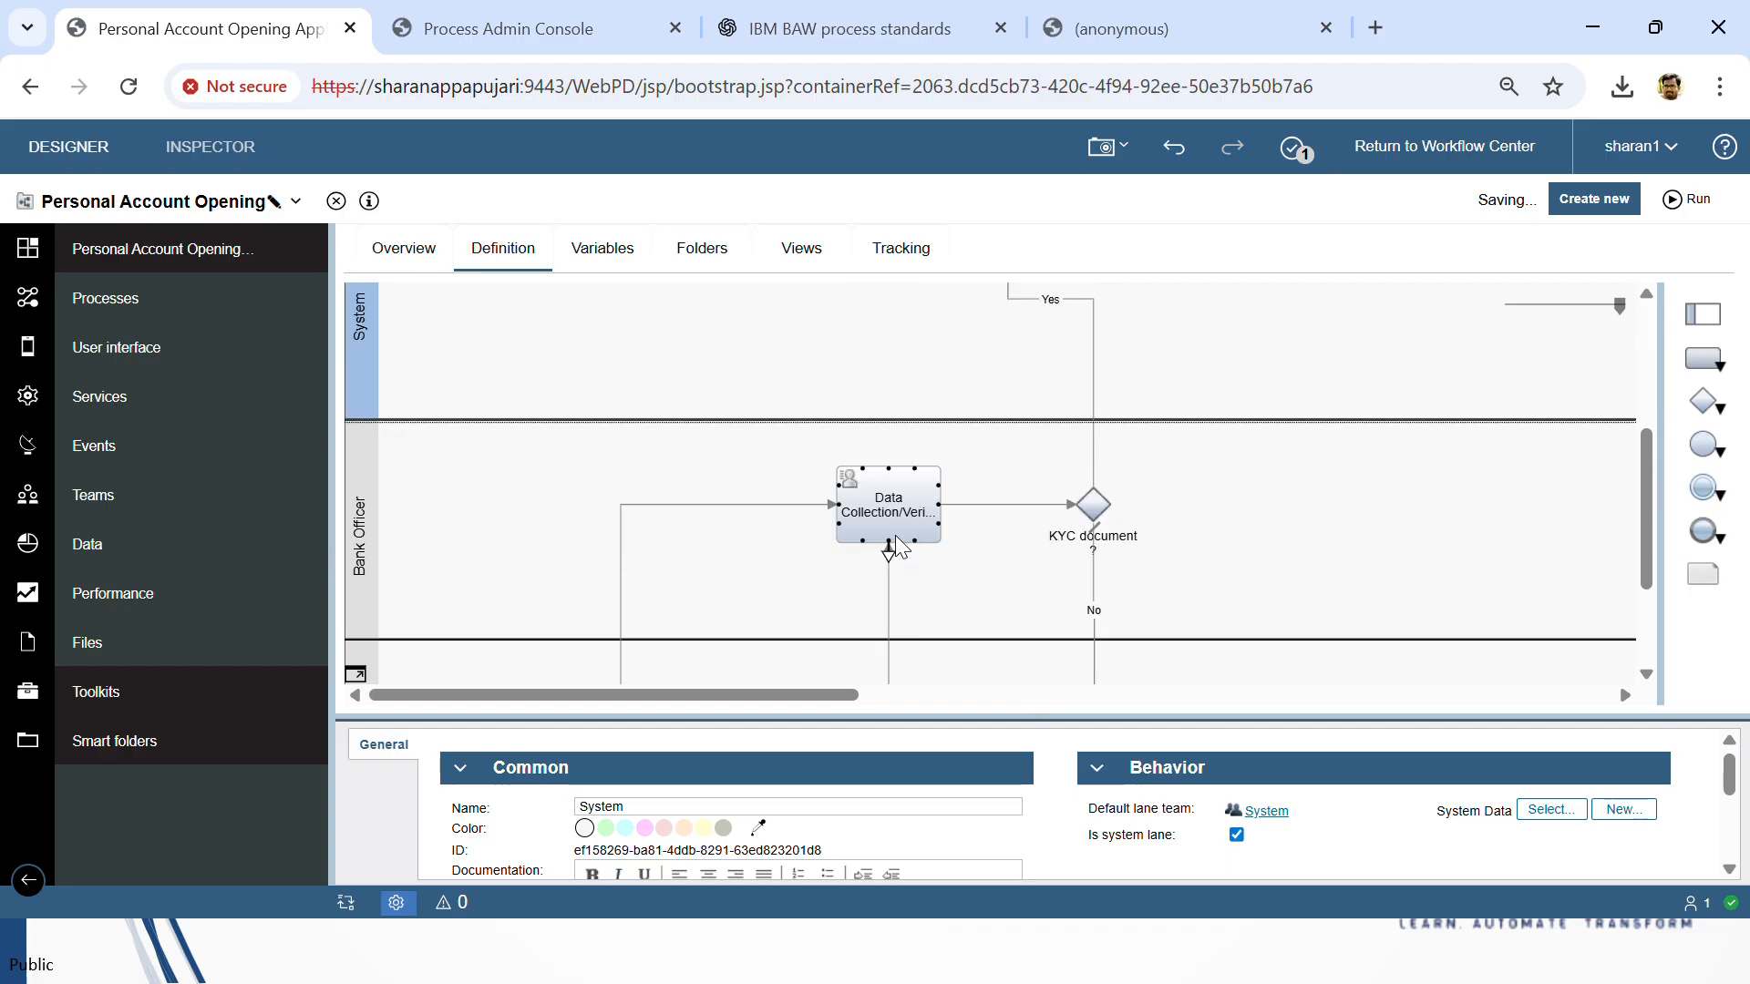
scroll(928, 533, up, 1)
click(1702, 357)
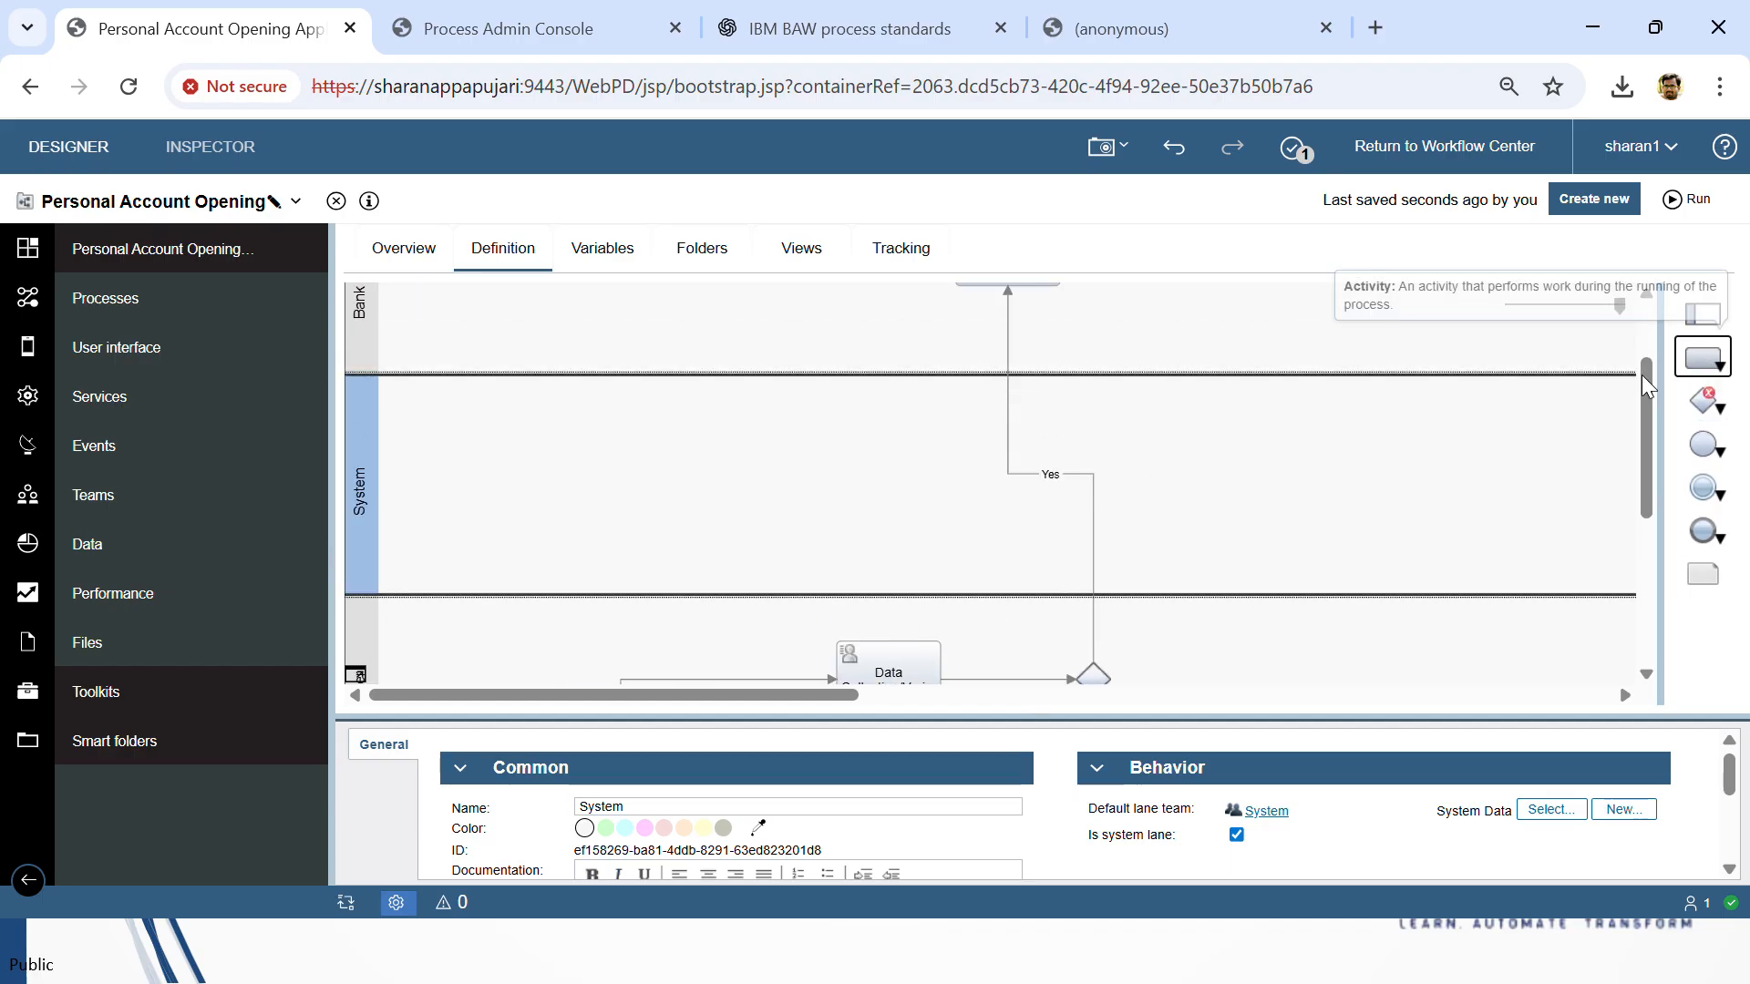
click(1055, 473)
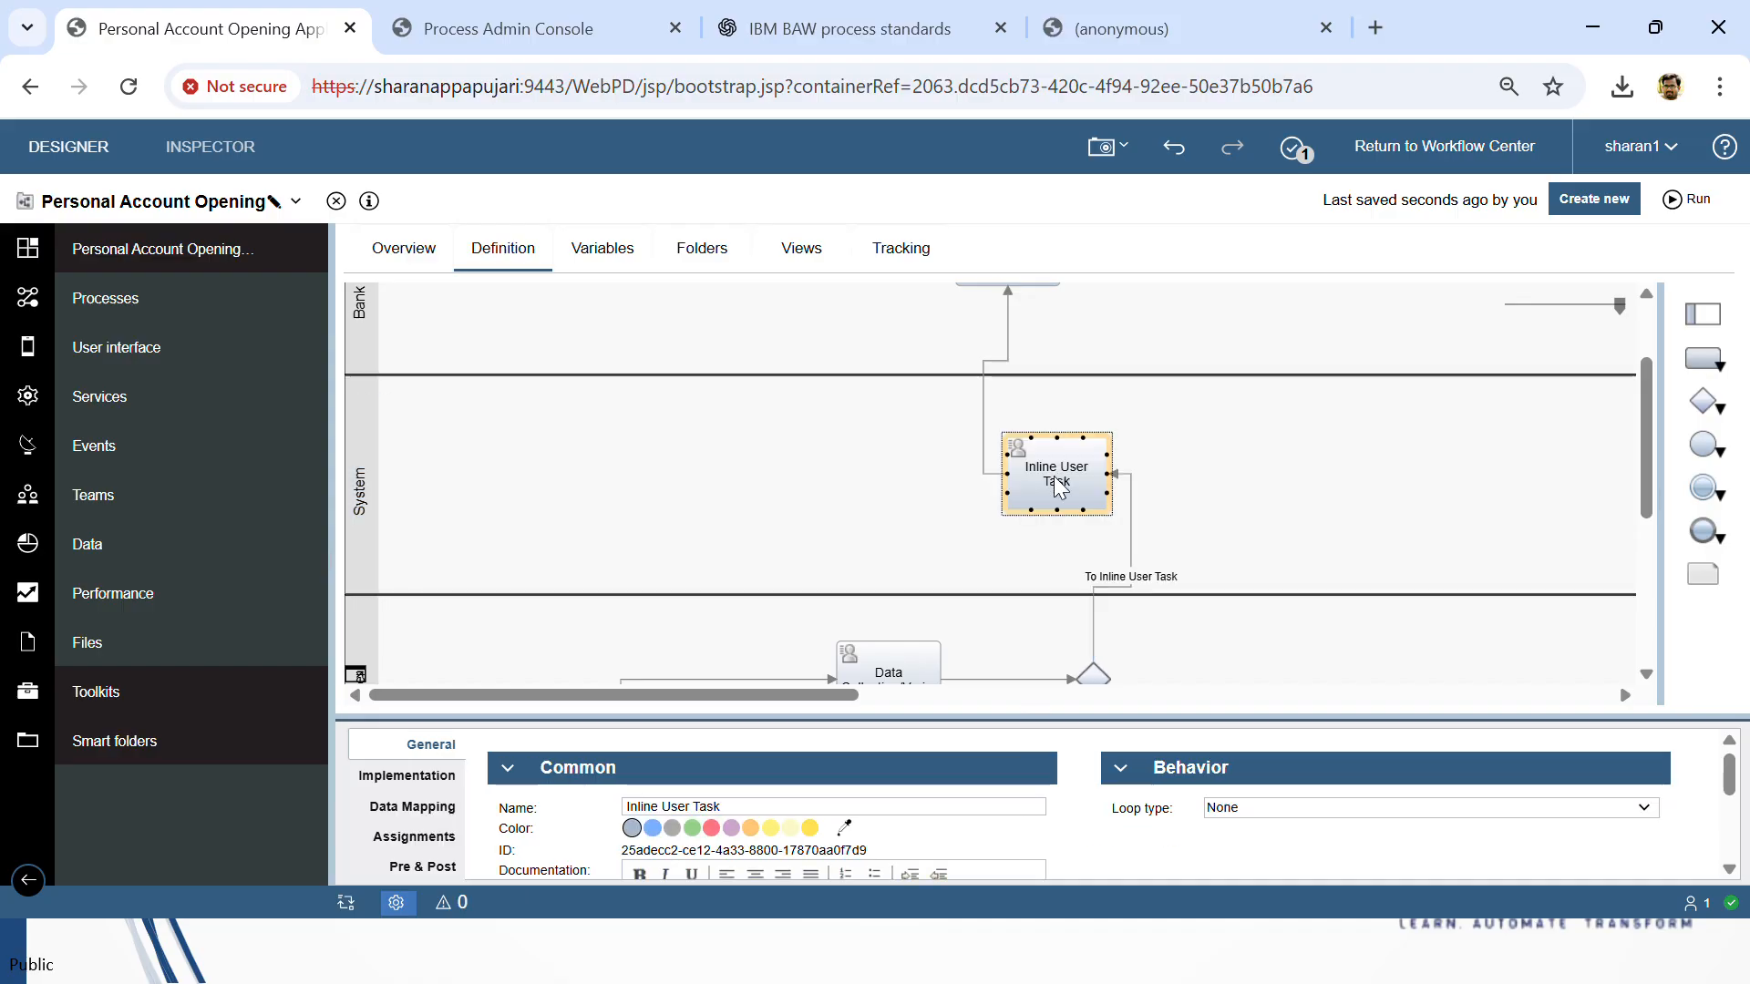
Step: Rename the new System lane activity as "Risk Assessment"
drag(788, 810, 487, 799)
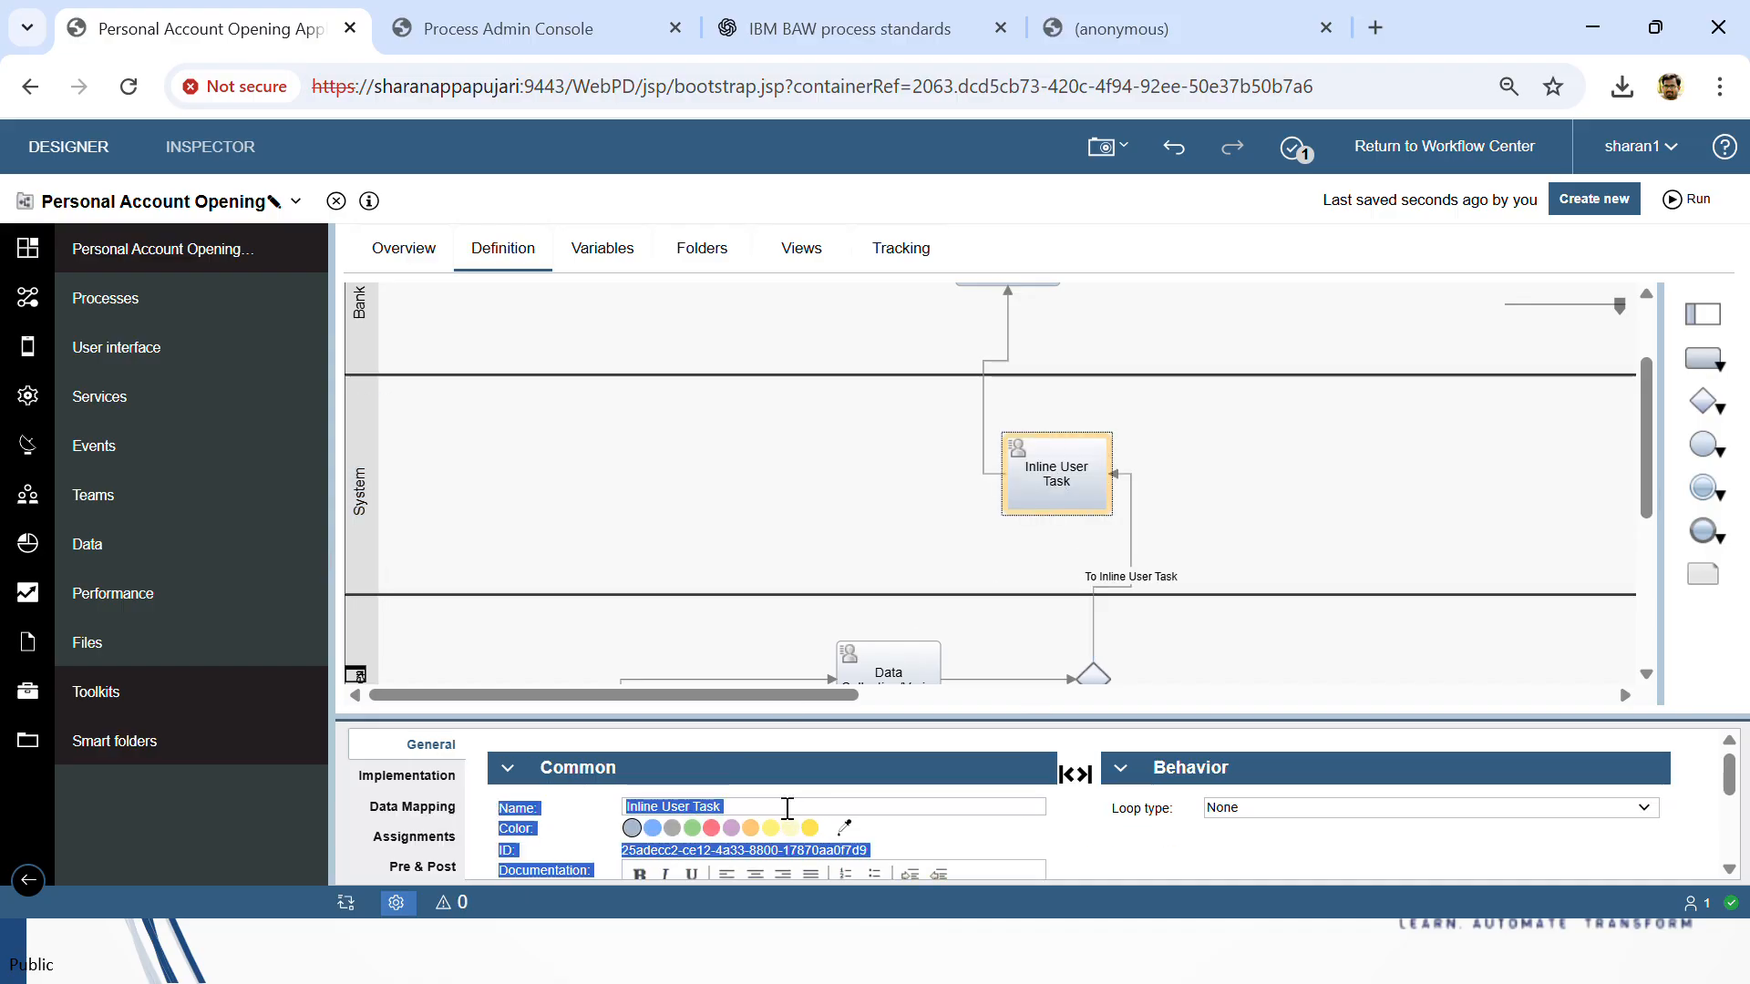
drag(788, 809, 531, 827)
text(Rs)
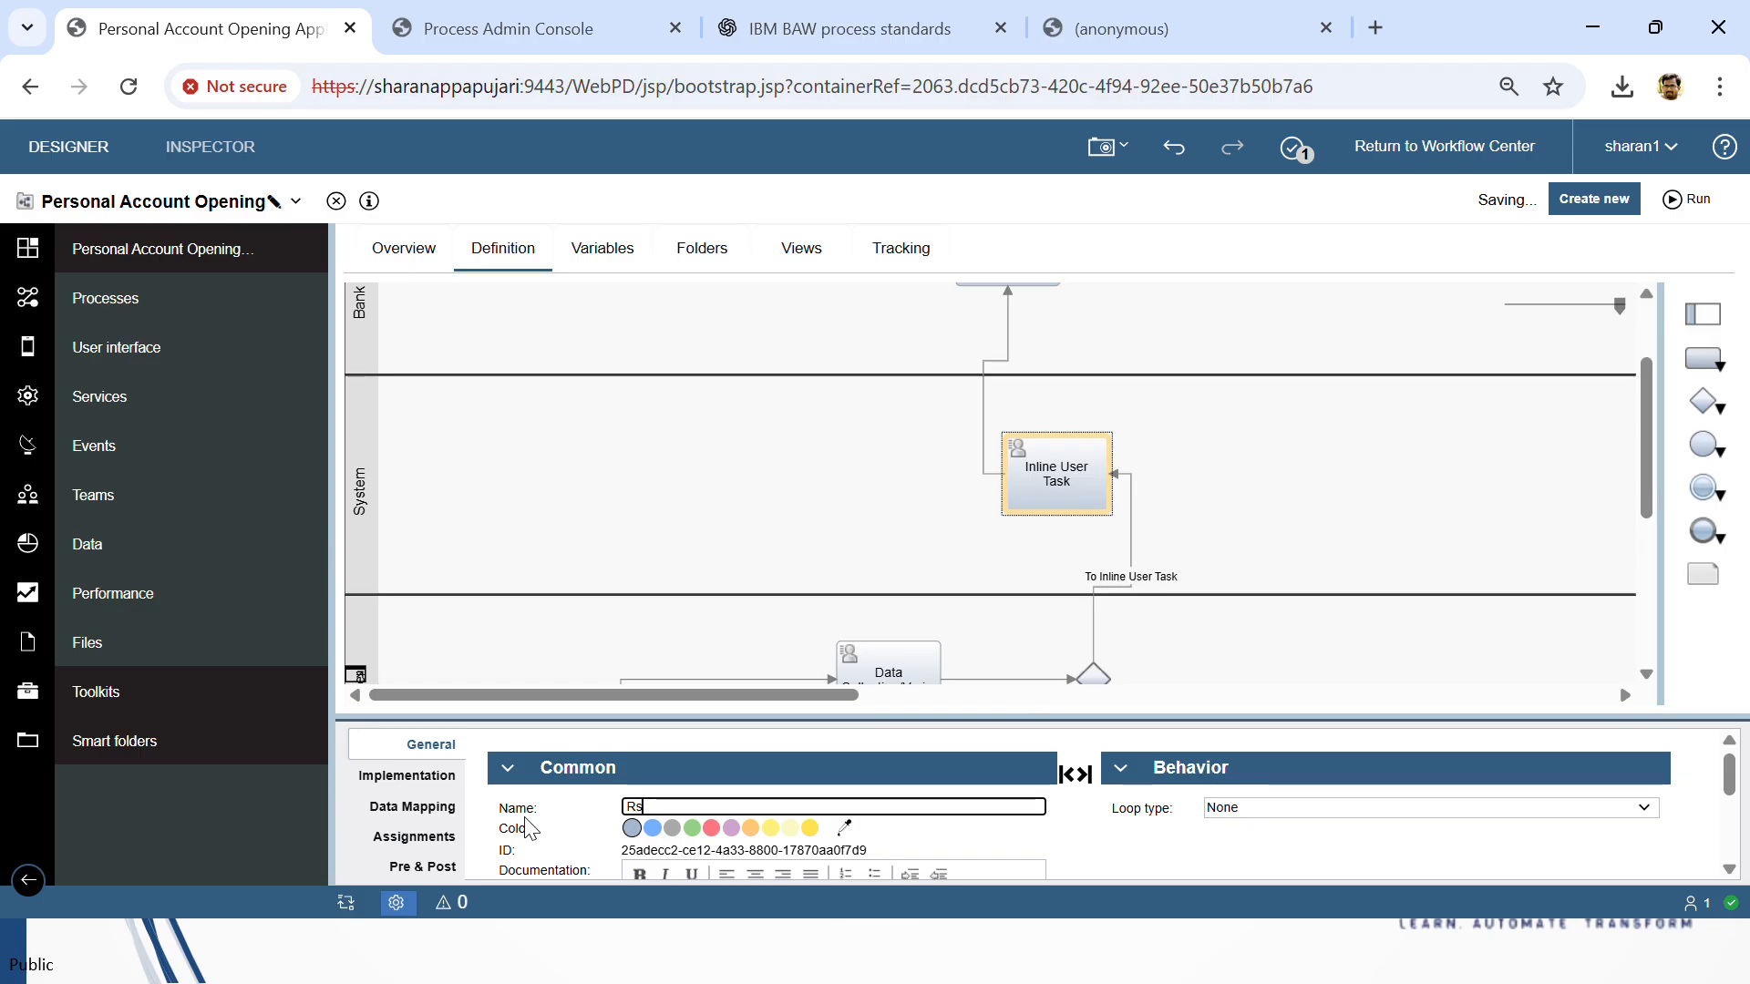
text(i)
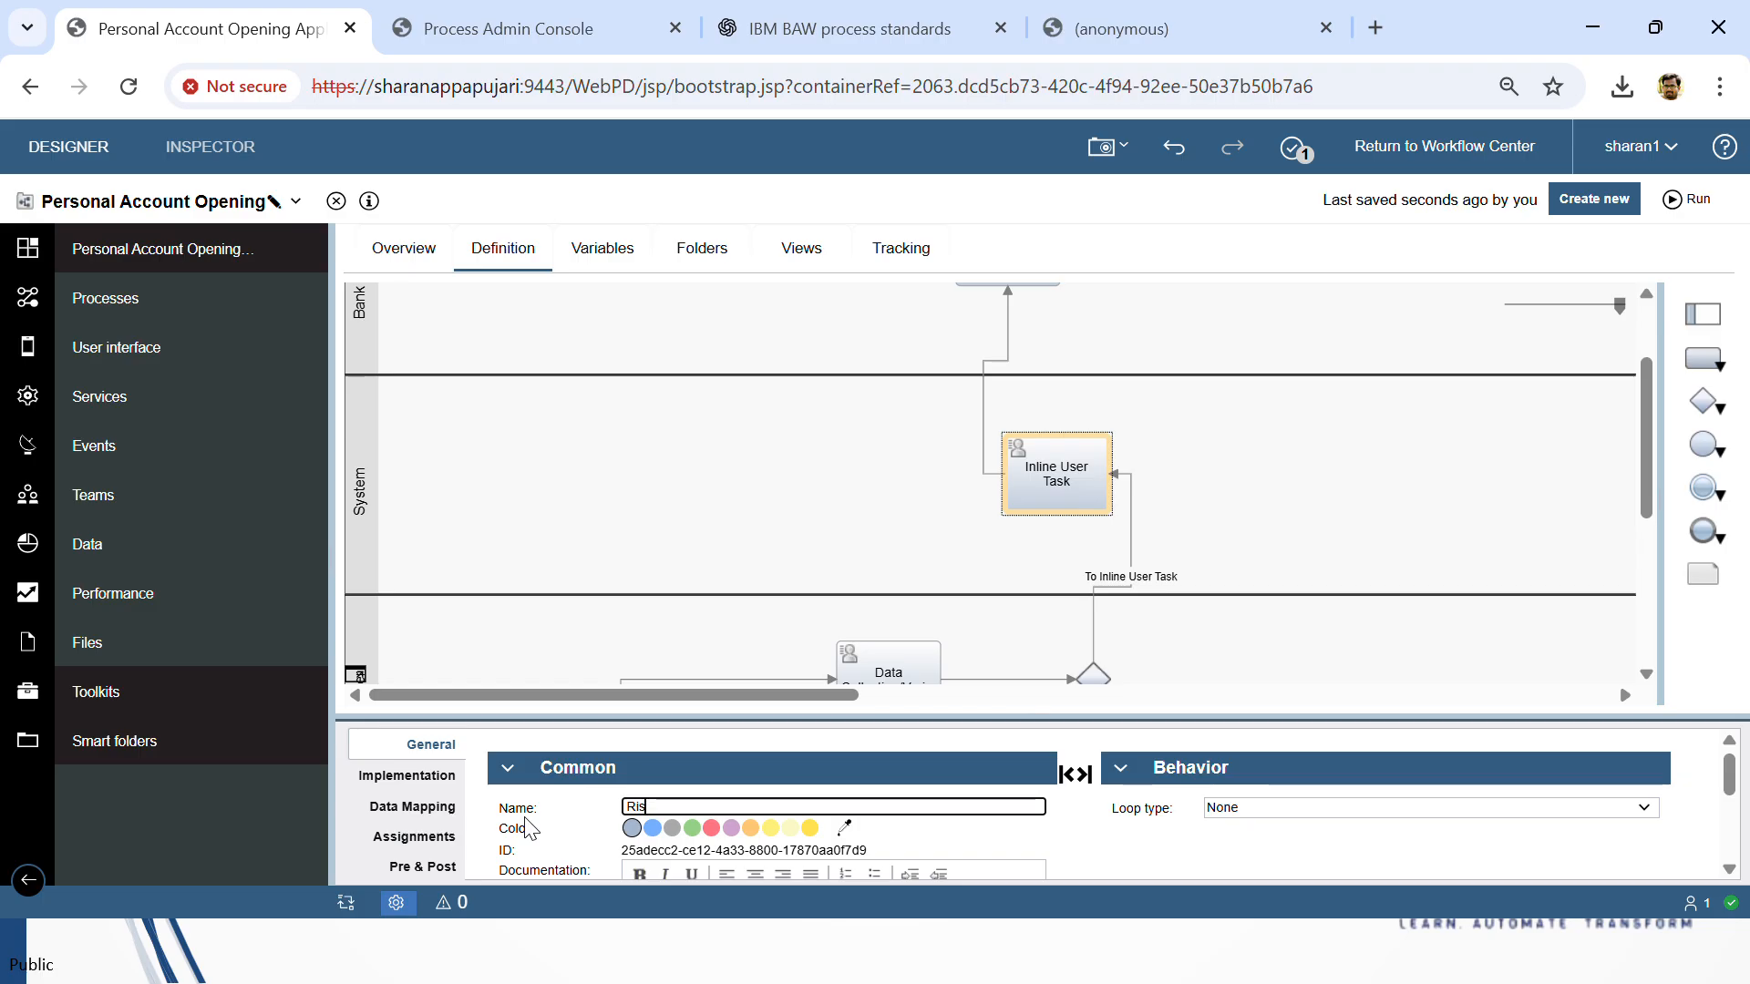
text(k Assessment)
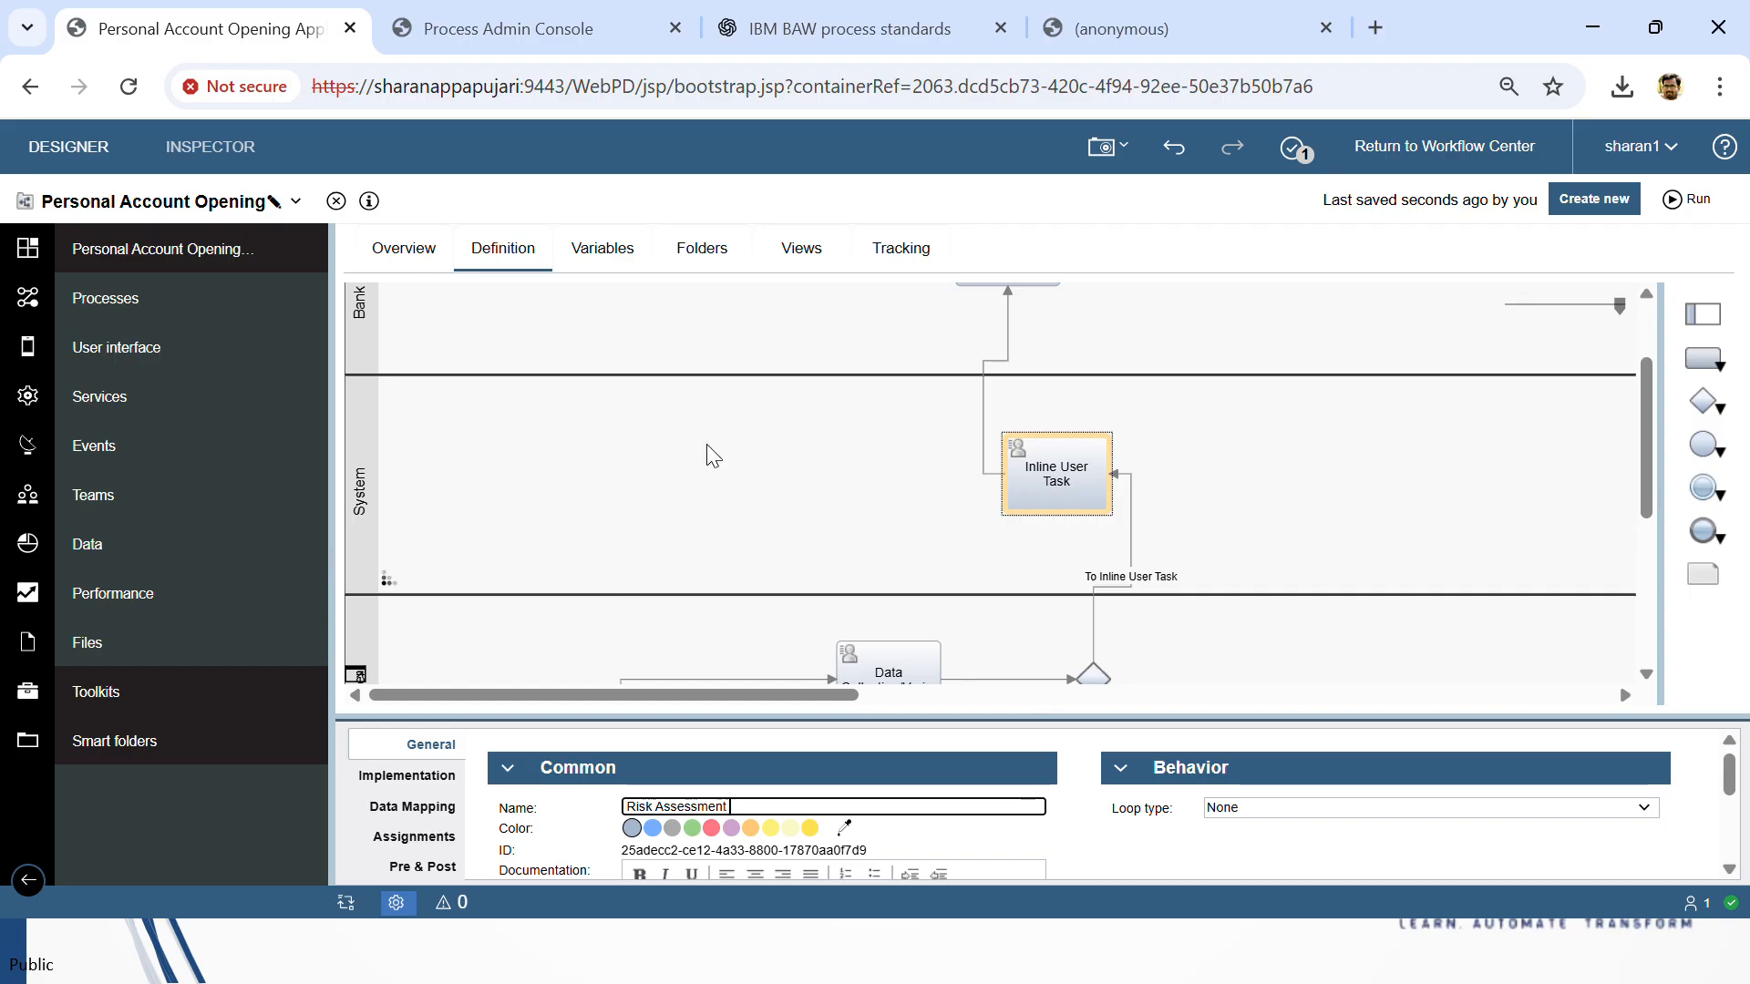
click(808, 496)
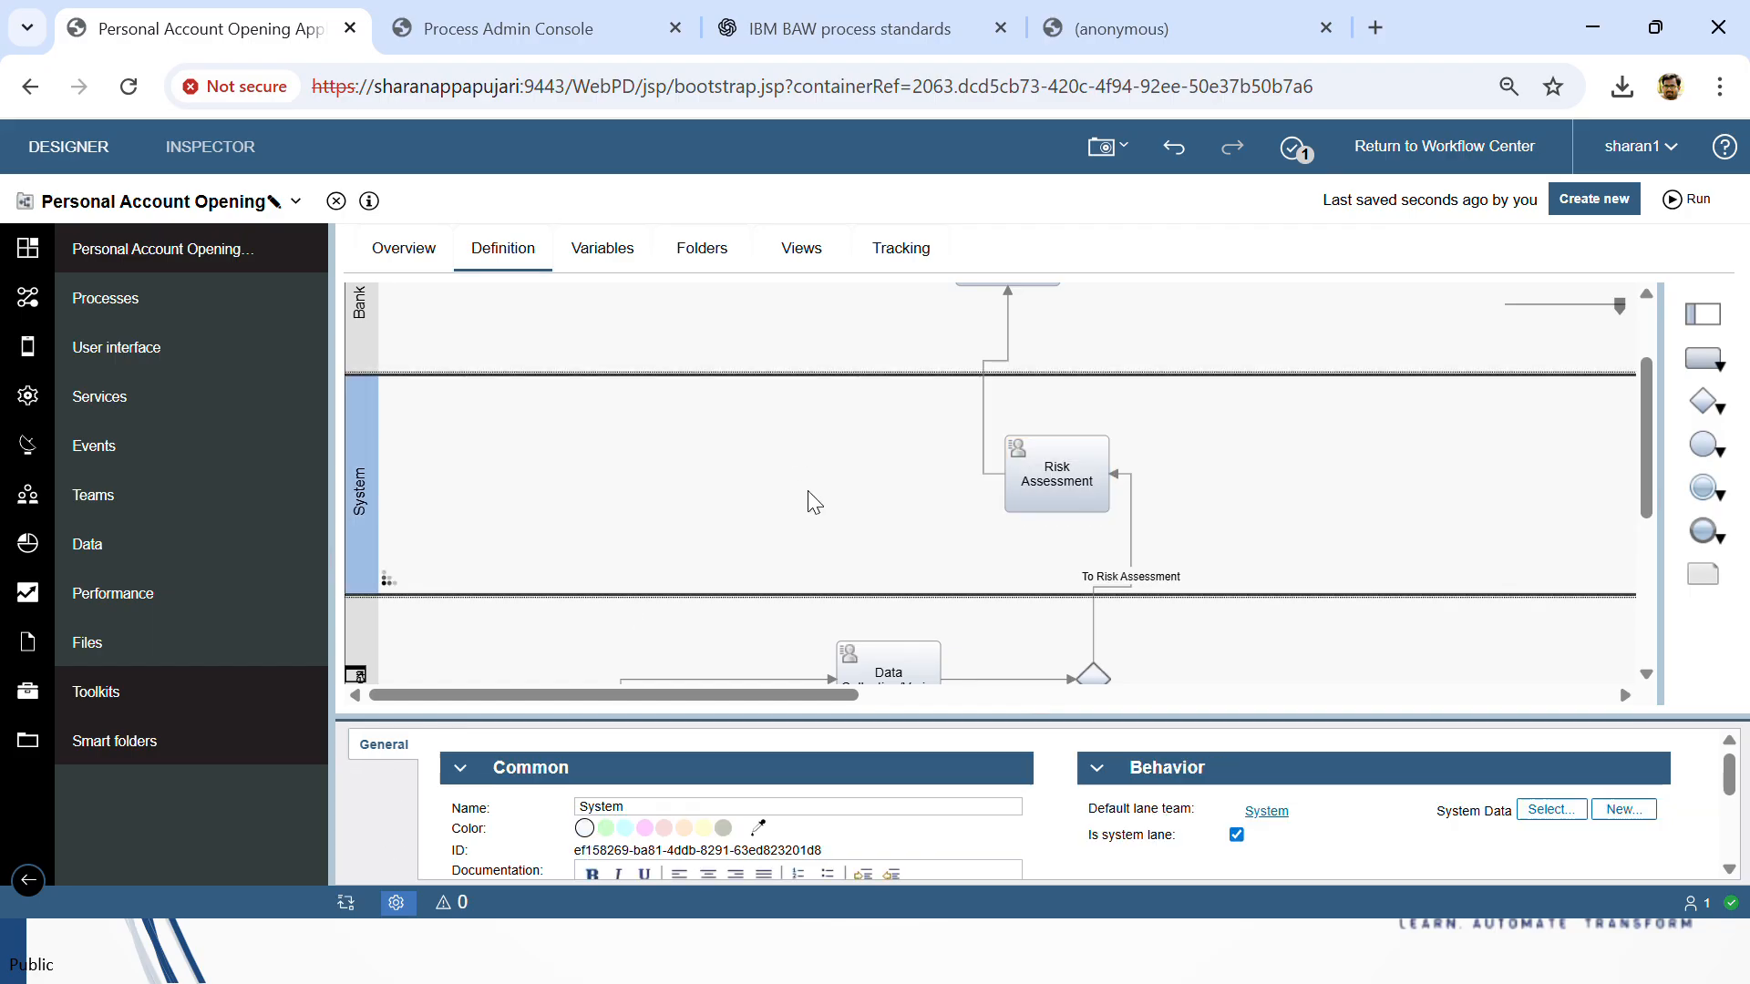
Step: Change the Risk Assessment activity's implementation type to System Task
click(1072, 504)
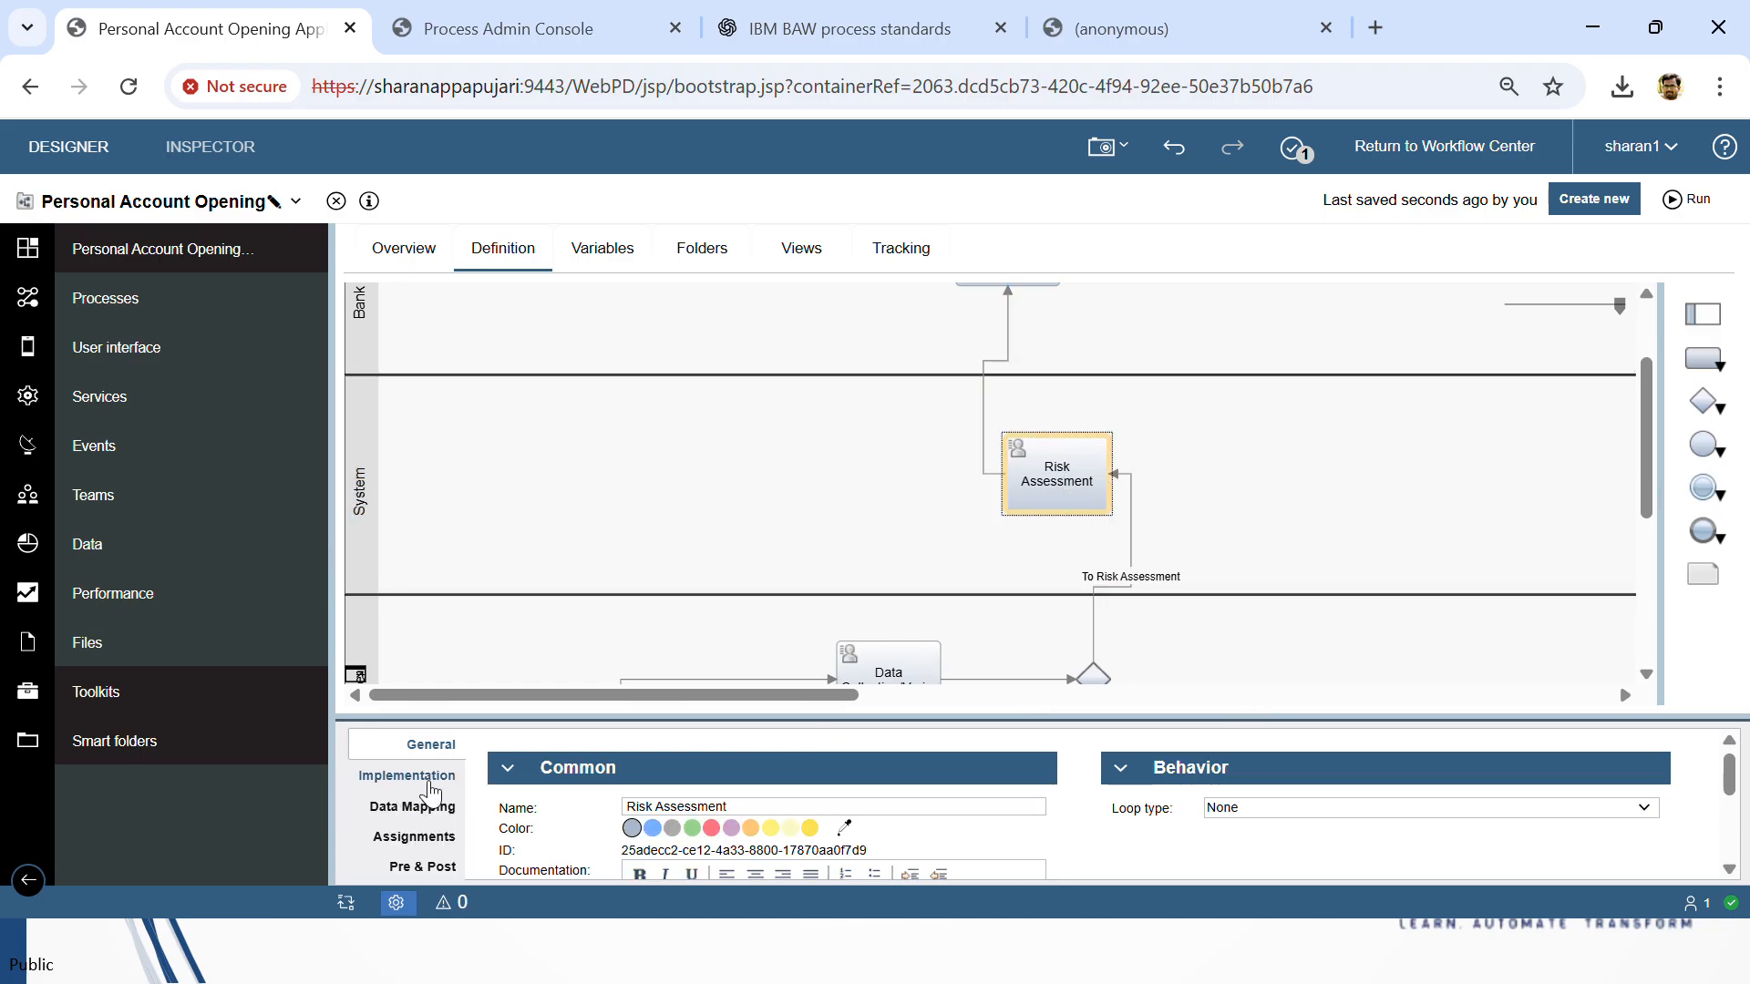
click(407, 774)
click(702, 818)
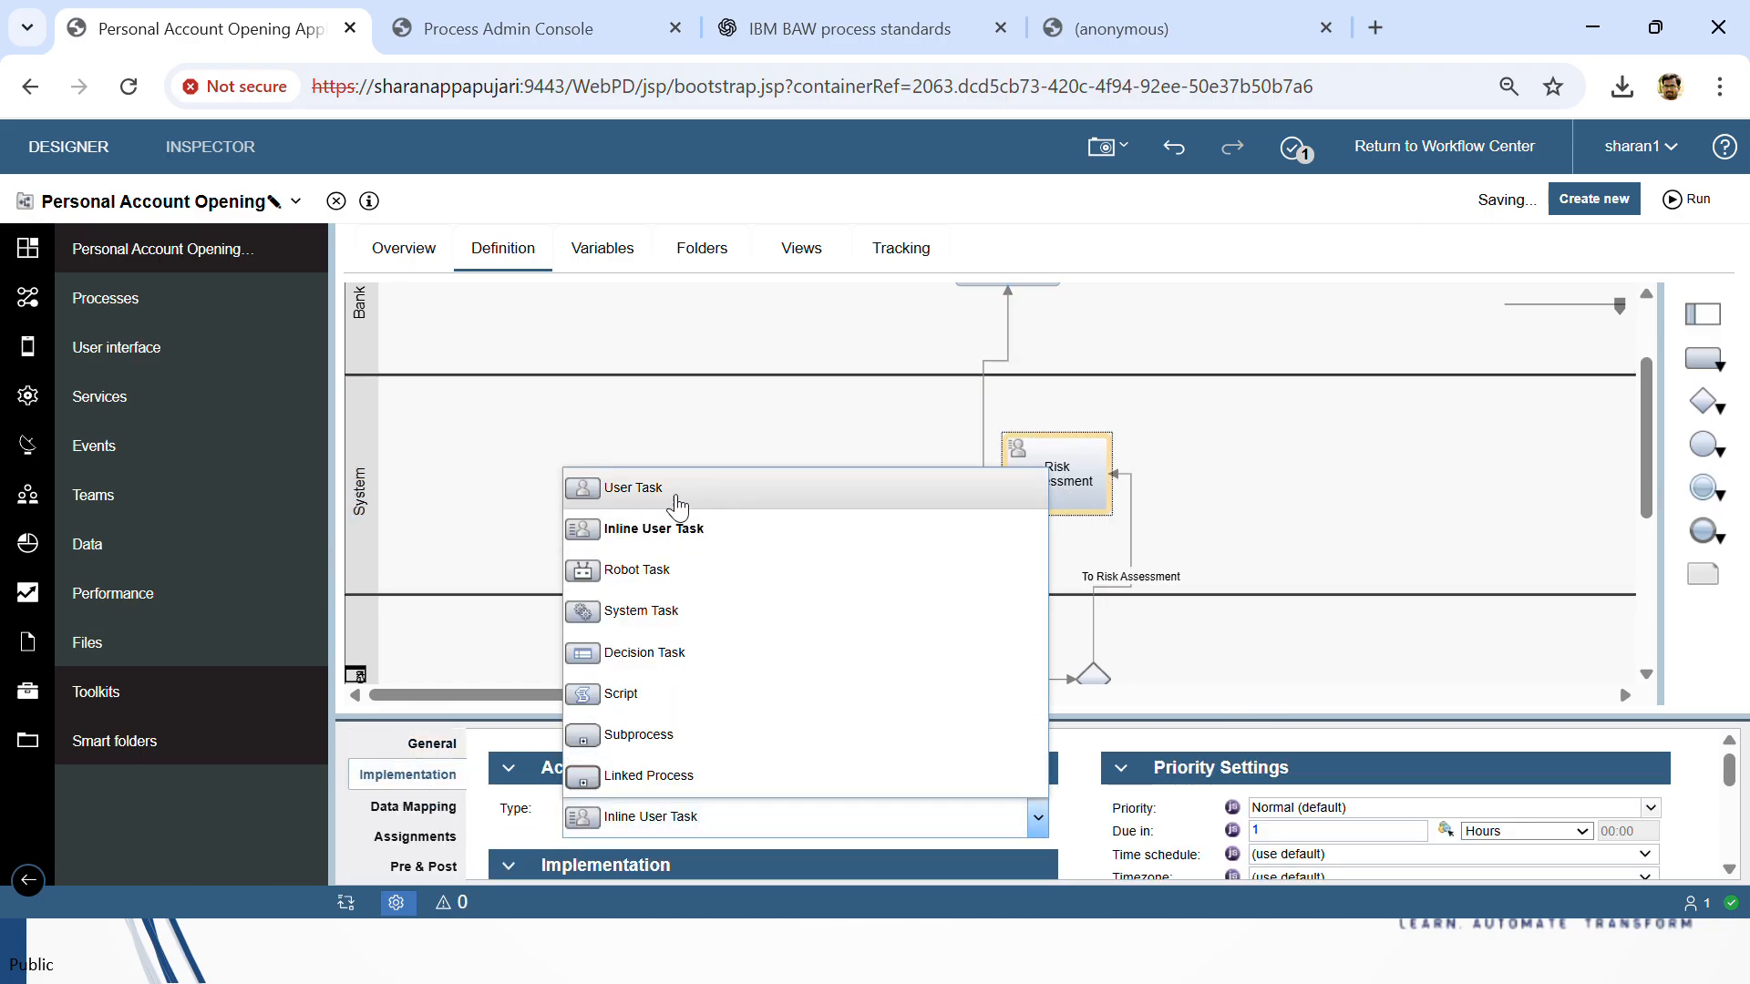
click(640, 611)
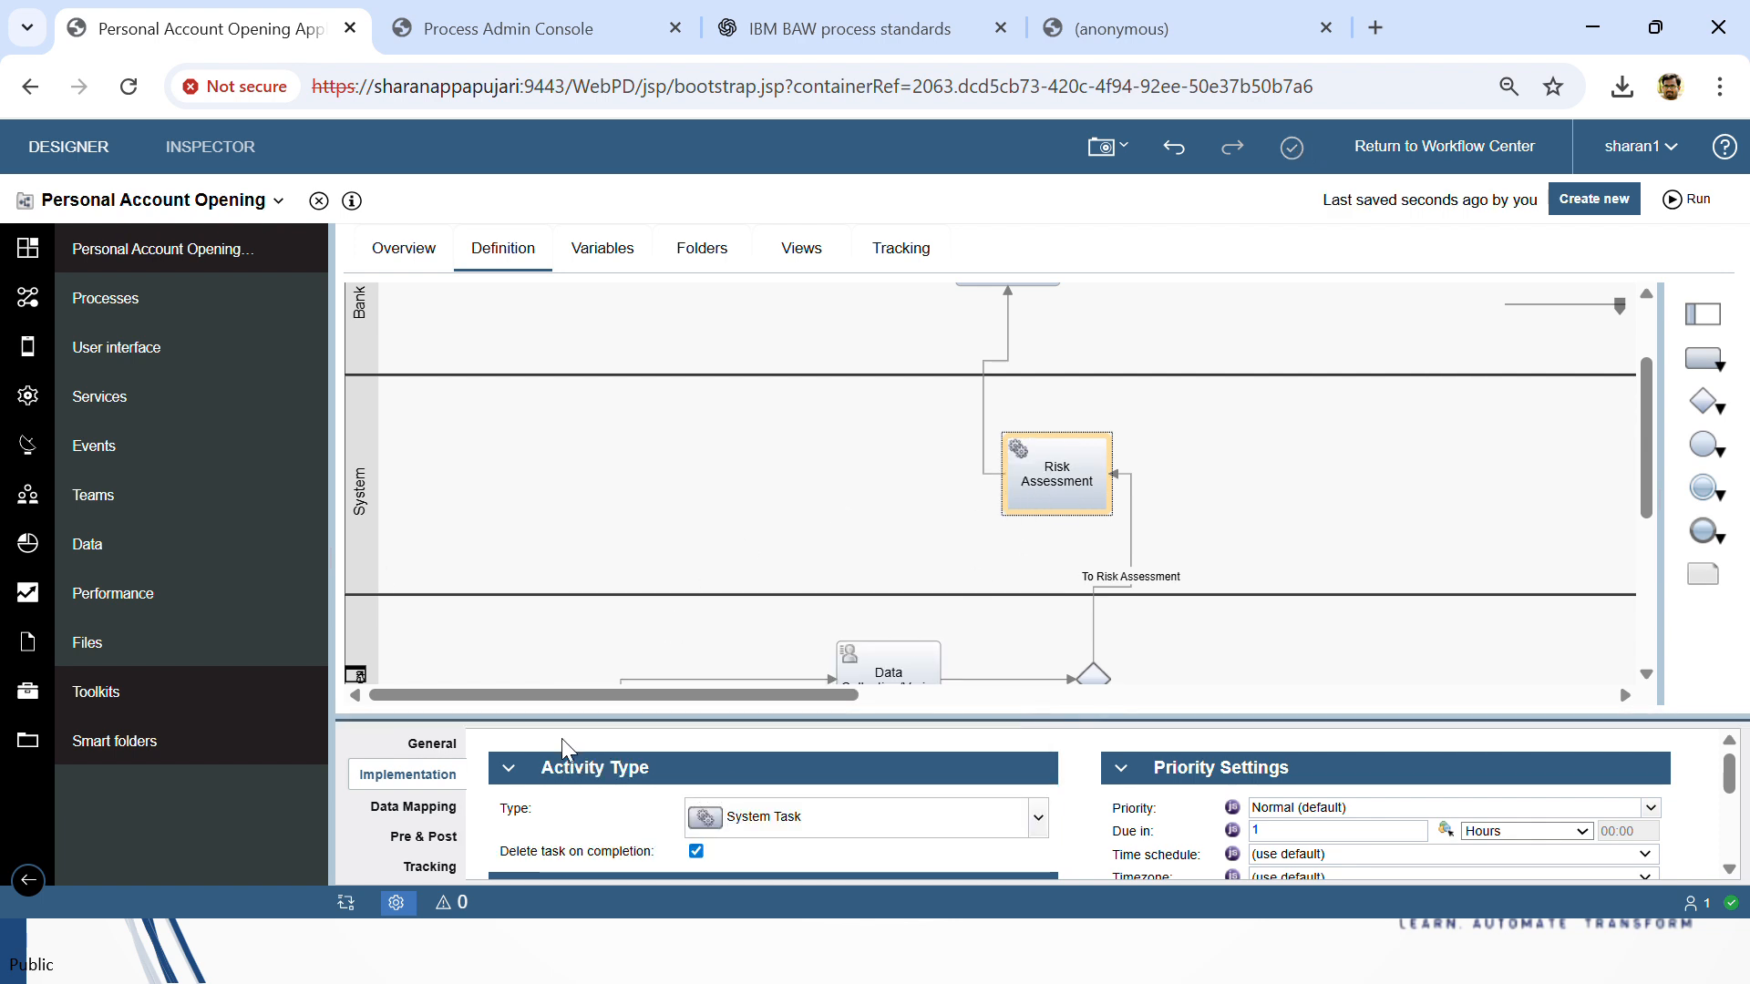
drag(681, 717, 676, 574)
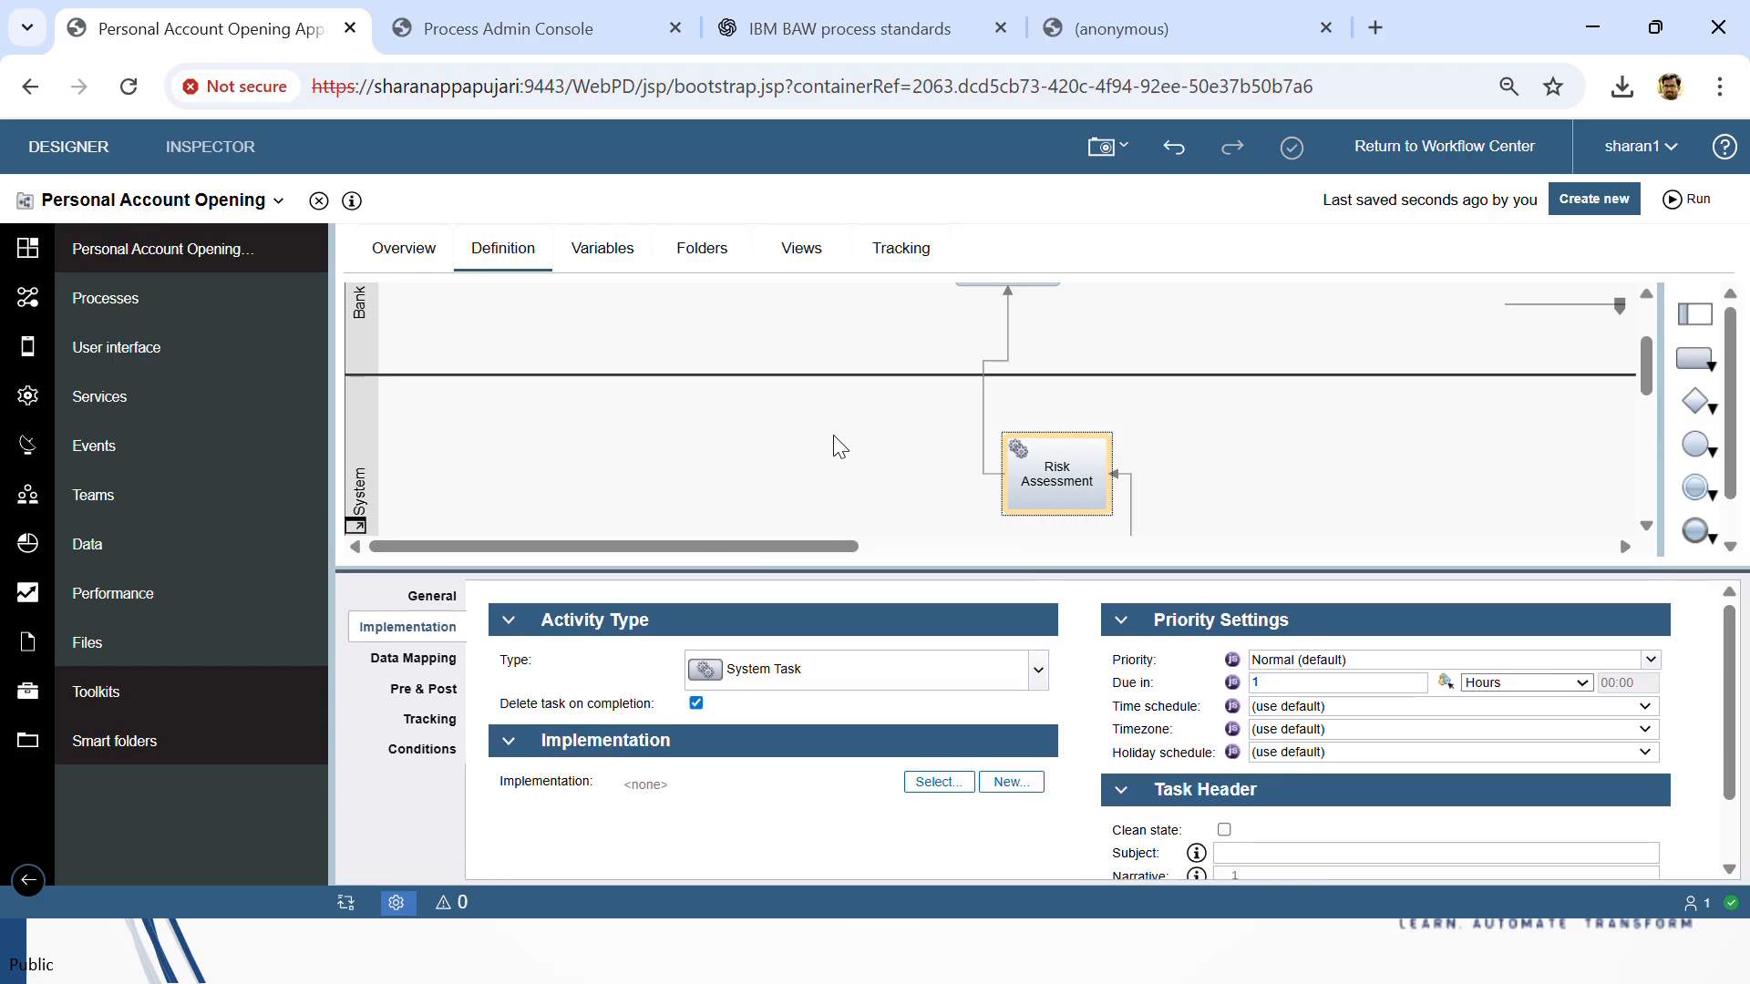
Step: Change the Submit Application activity in the Customer lane to the User Task type
scroll(832, 441, up, 5)
click(645, 415)
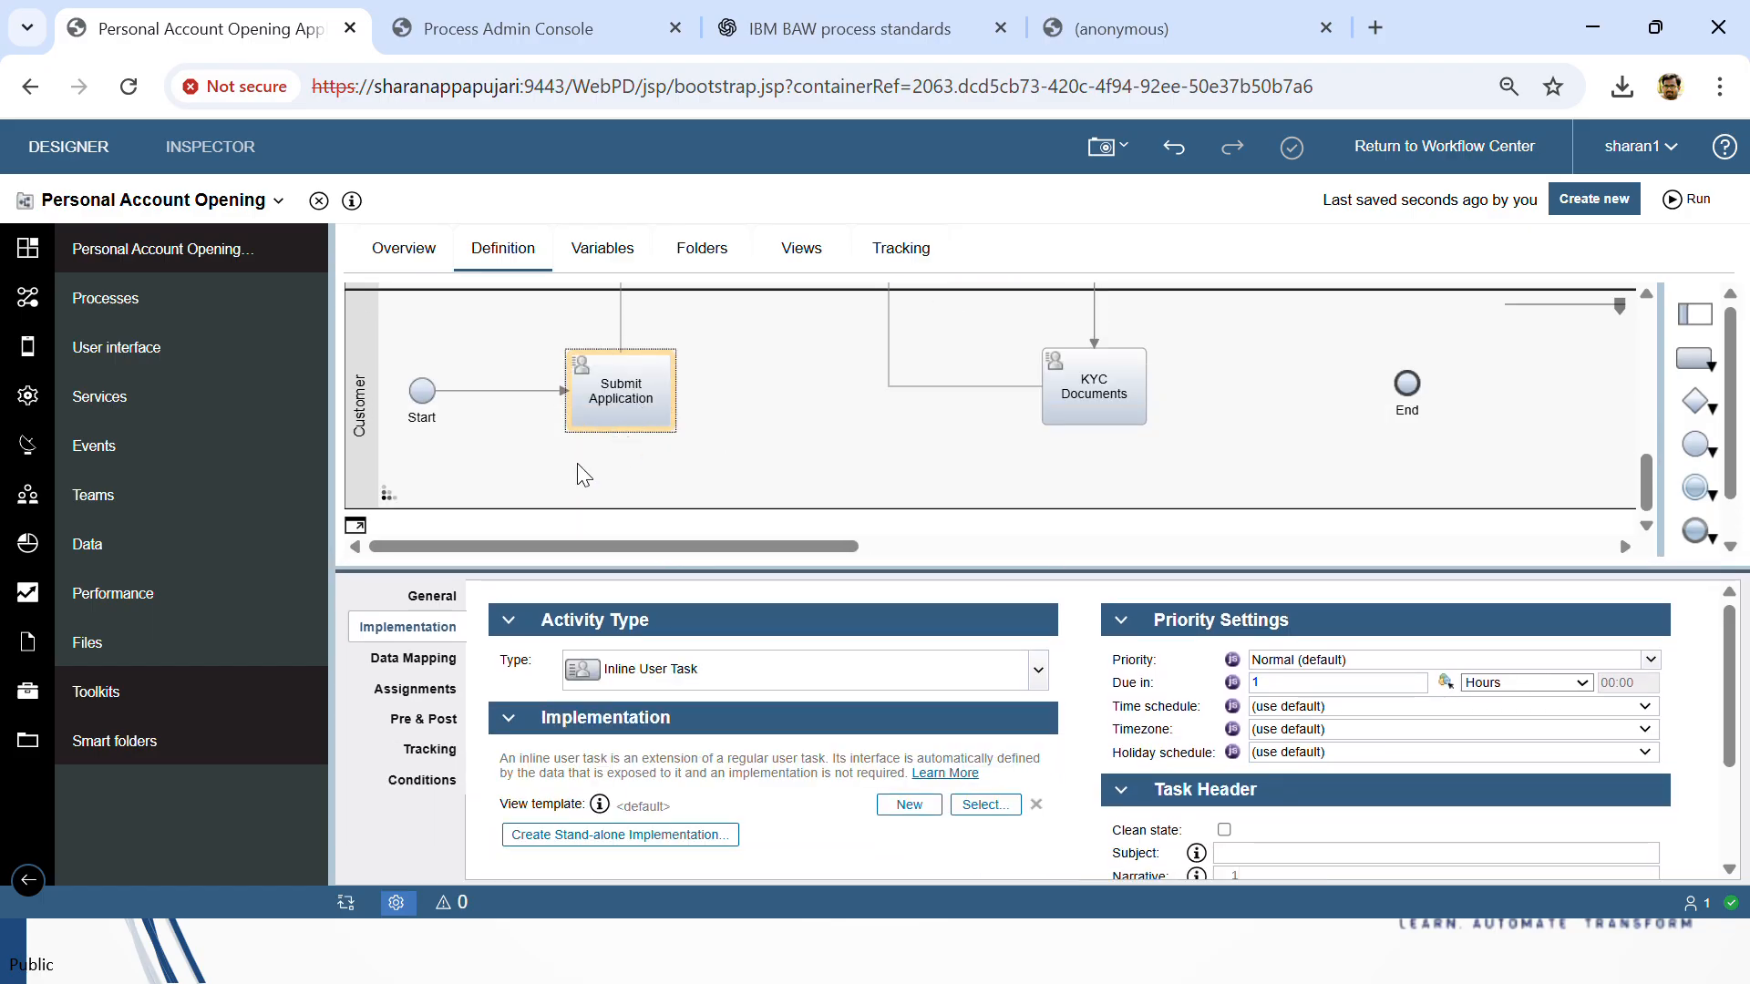
click(683, 670)
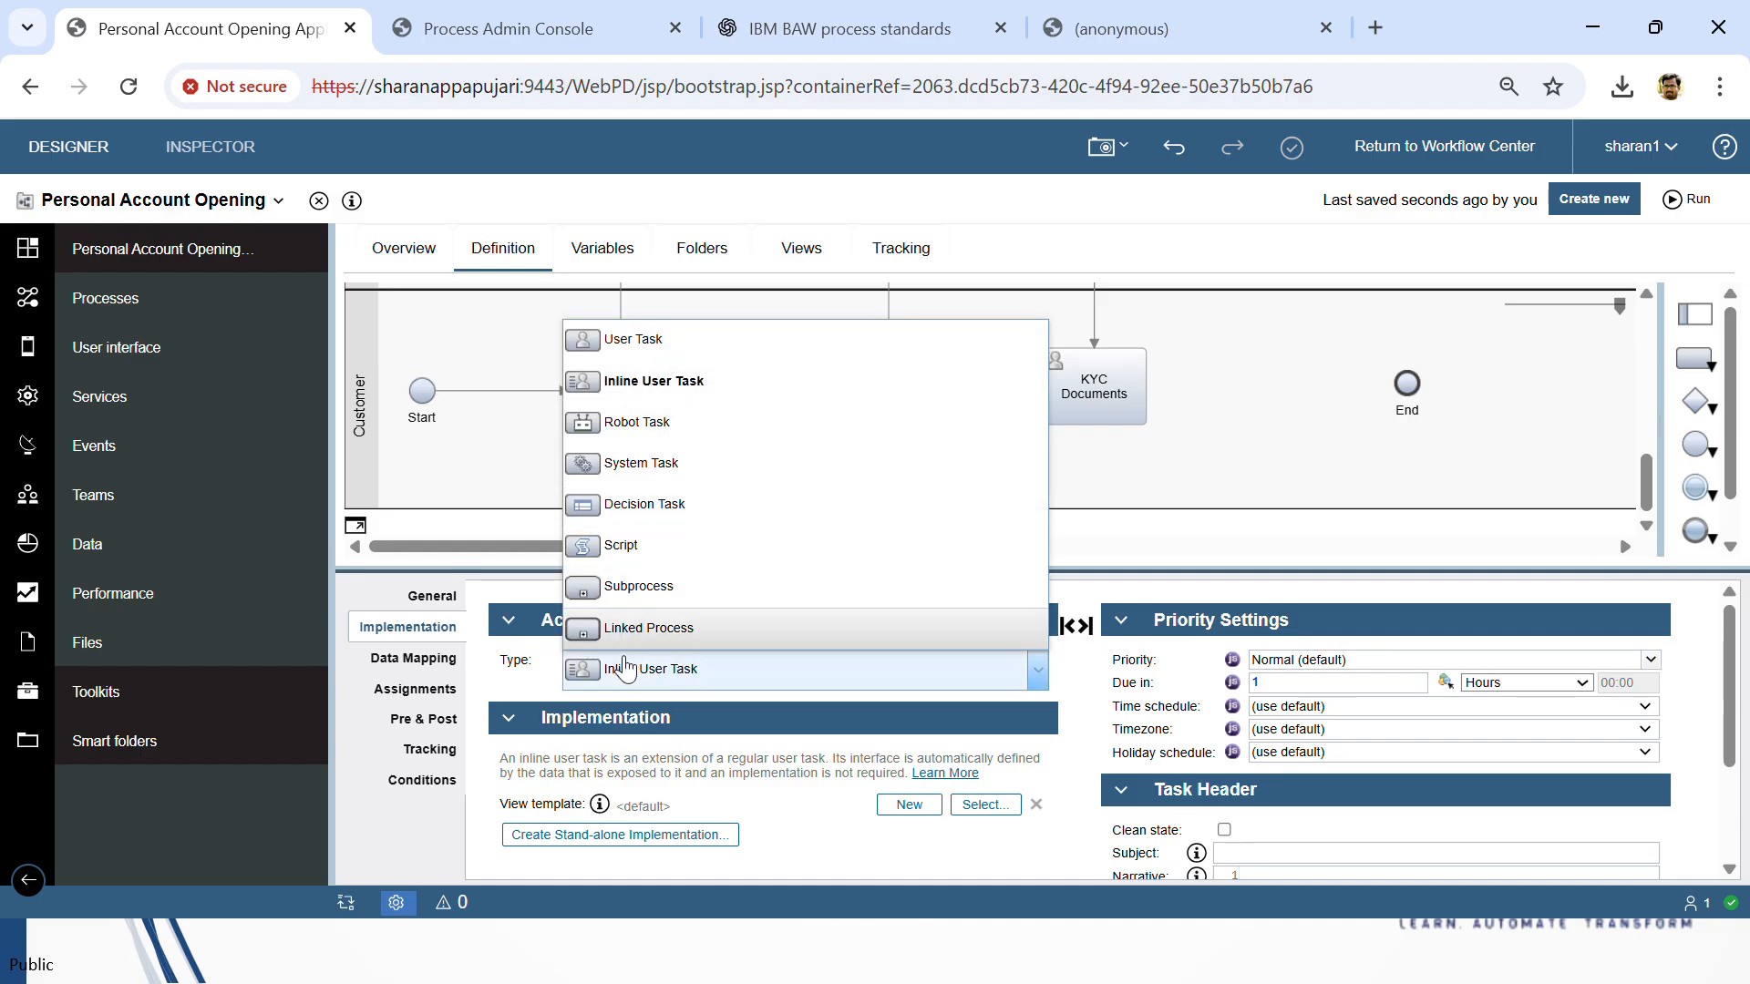
click(636, 341)
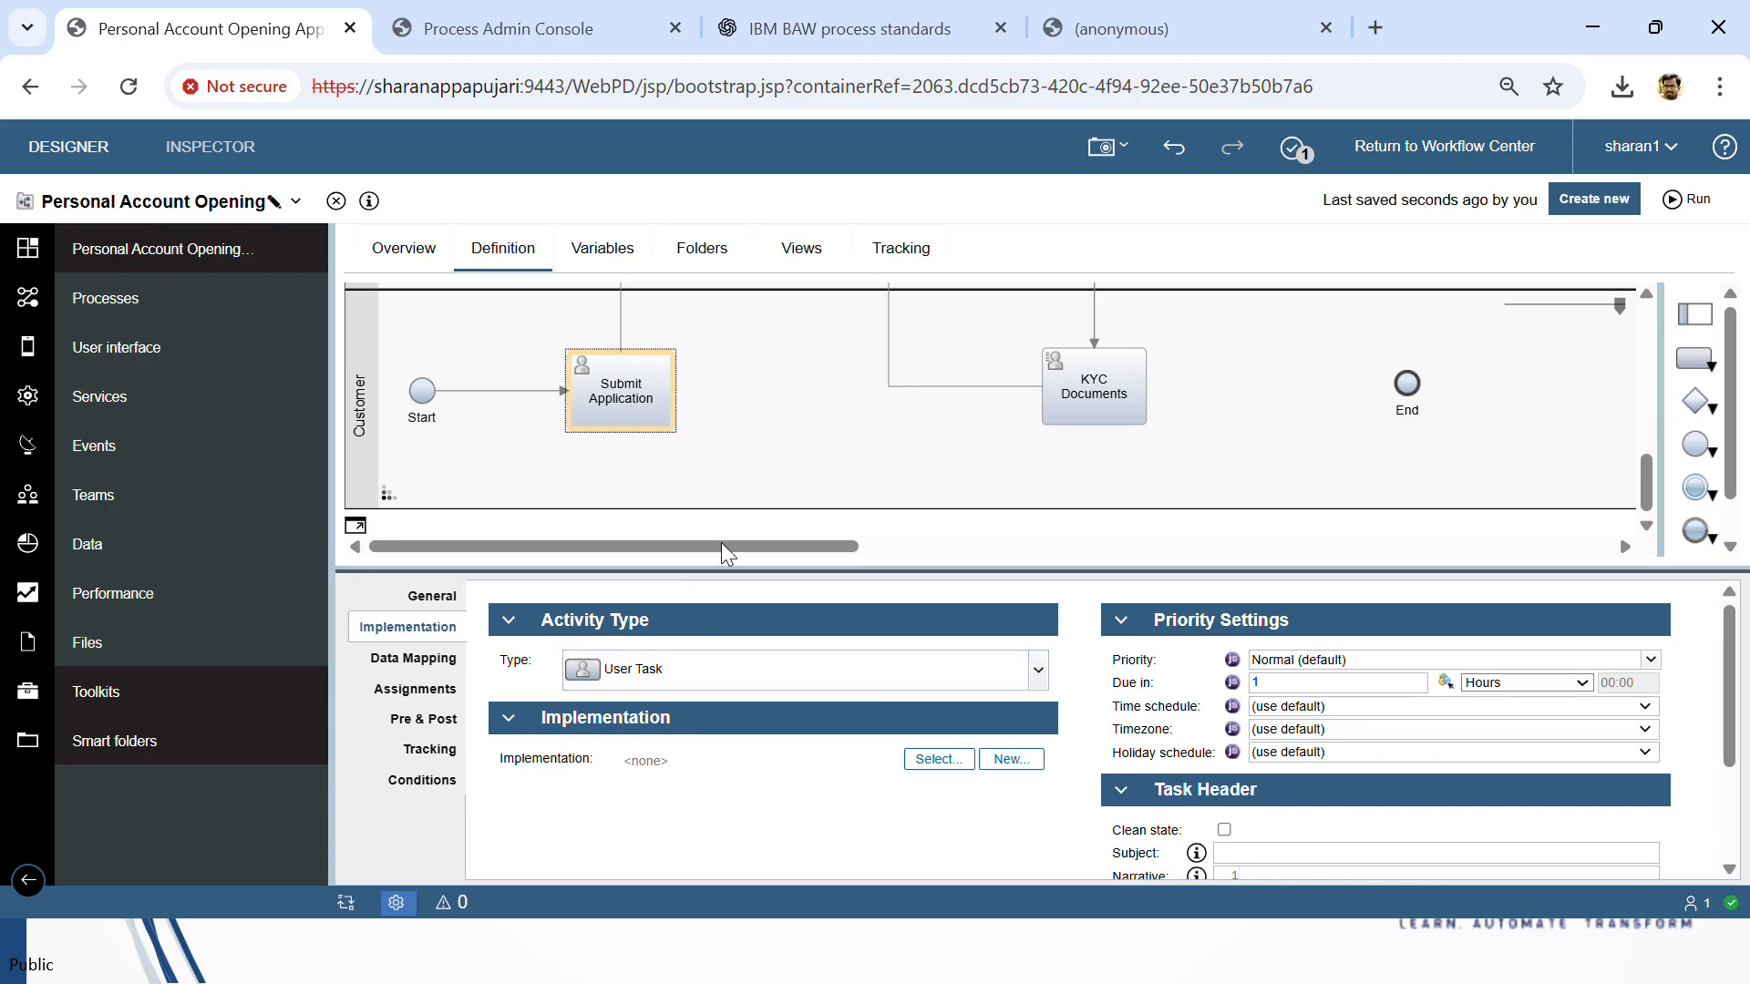
click(700, 684)
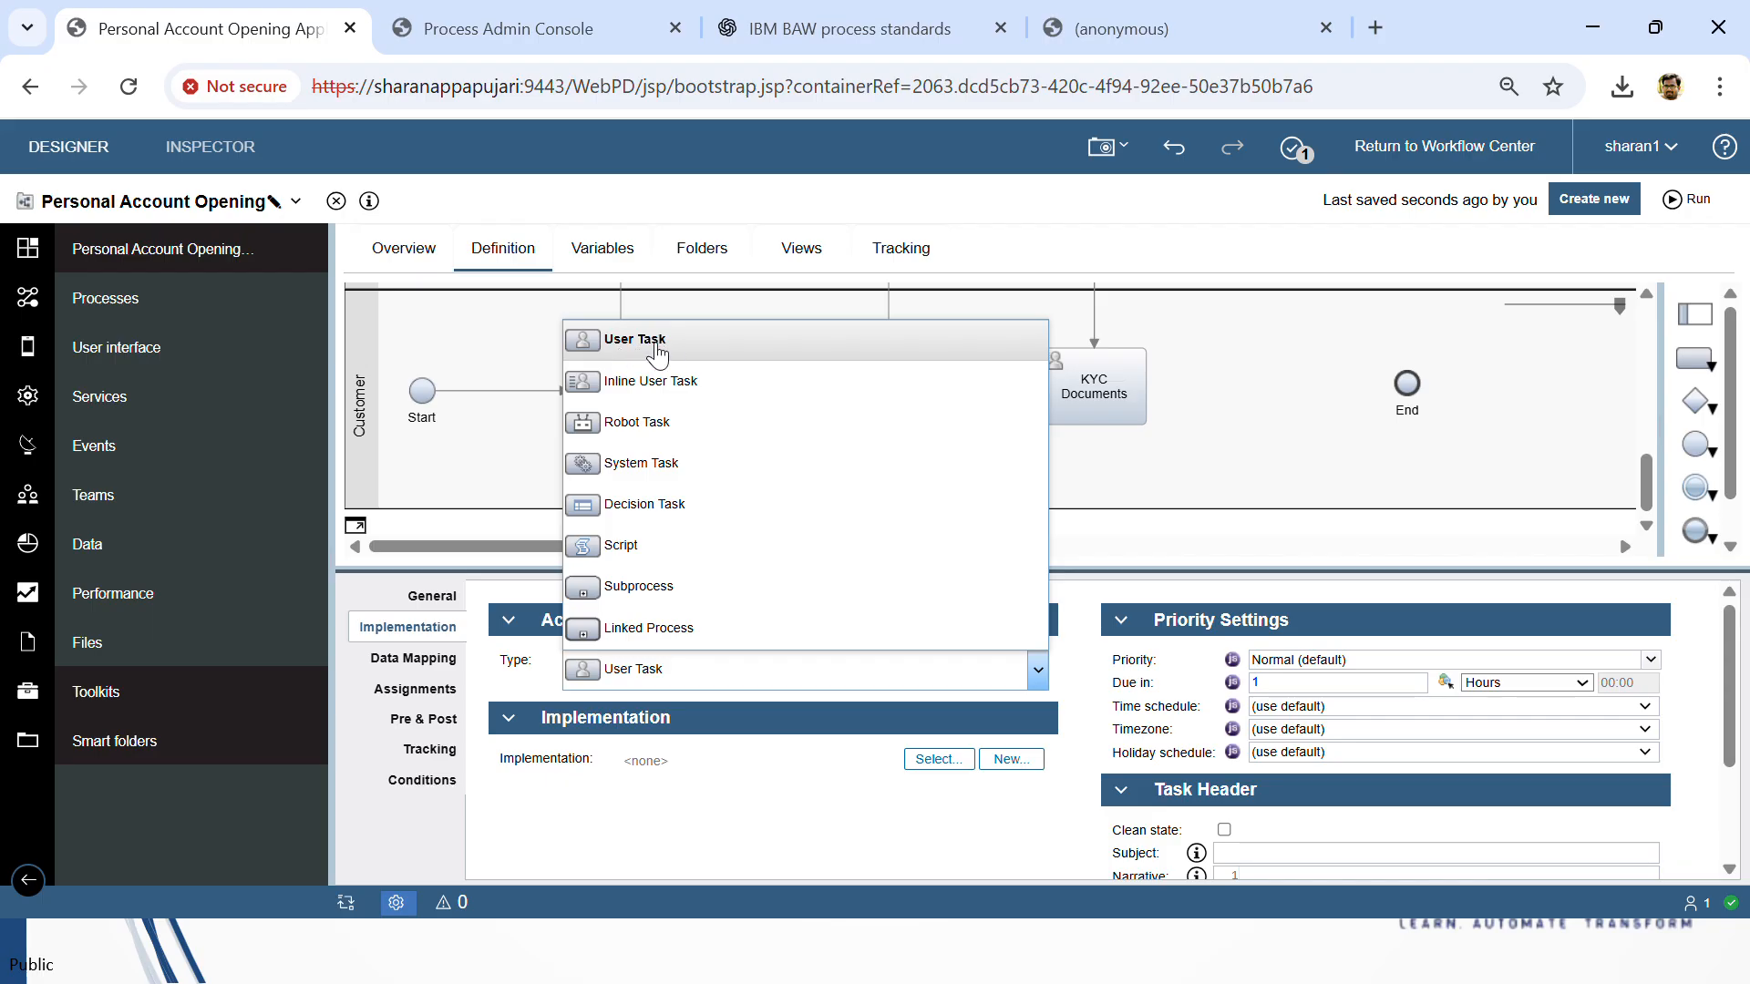
click(664, 349)
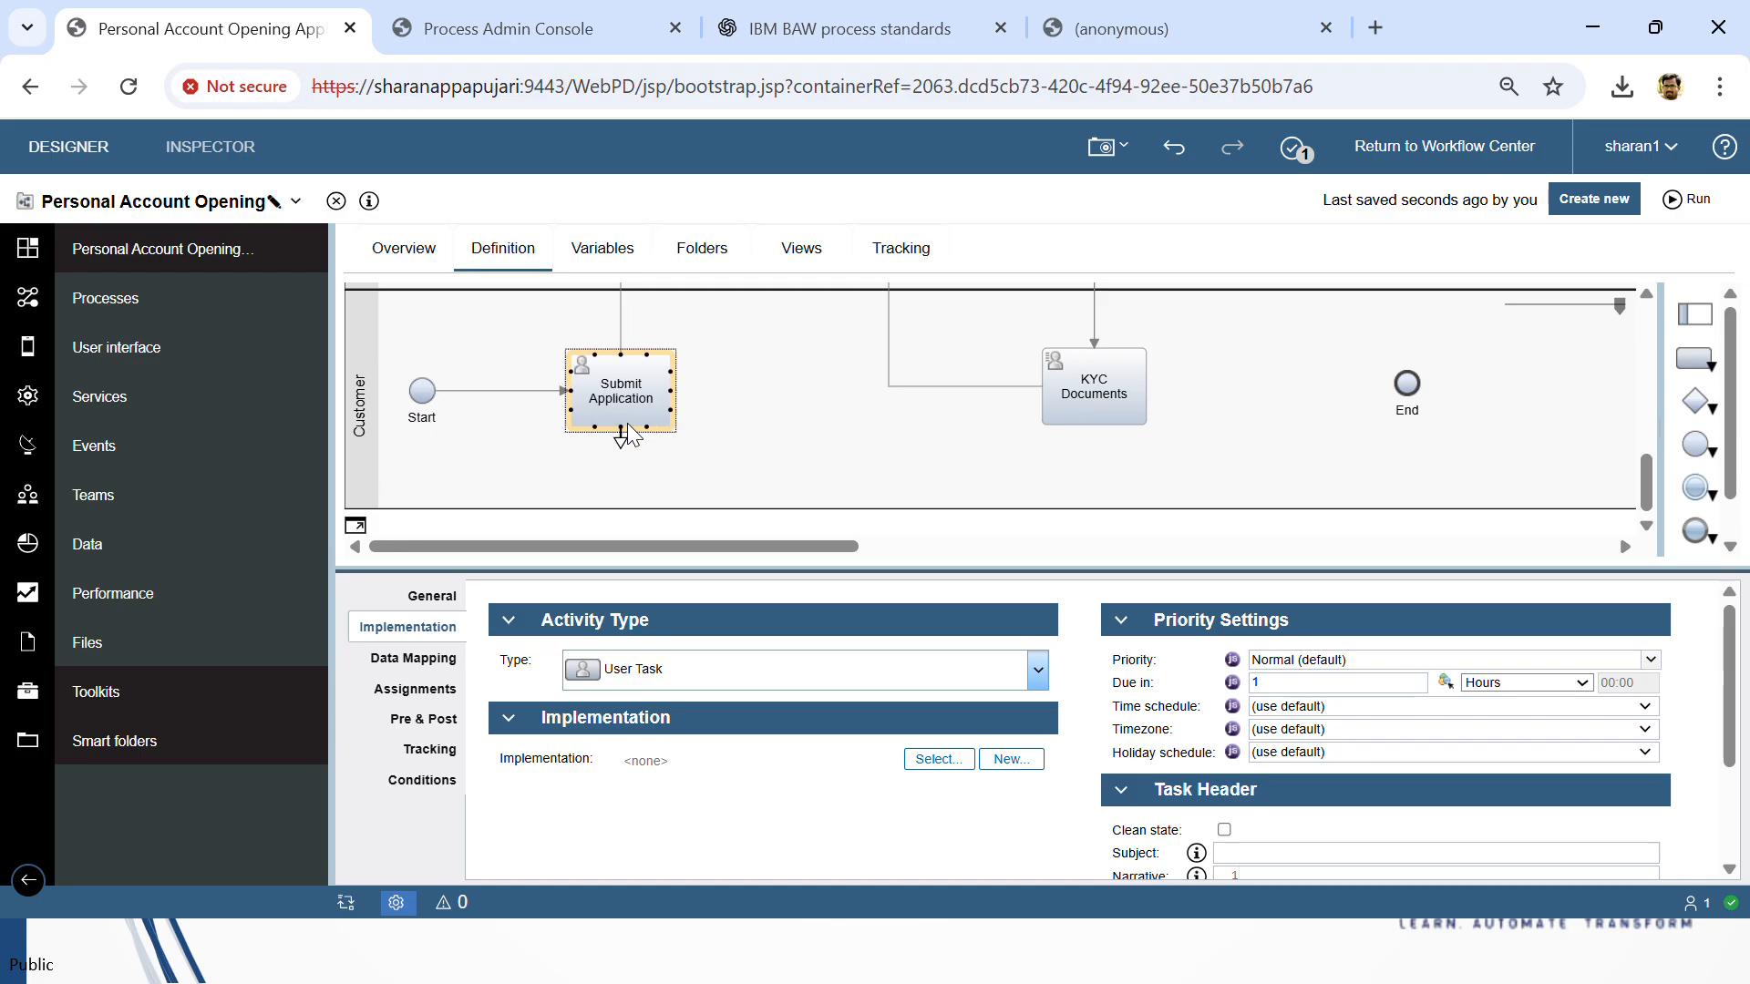
Step: Set the KYC Documents activity's implementation type to User Task
drag(872, 574, 882, 662)
click(1122, 401)
click(645, 676)
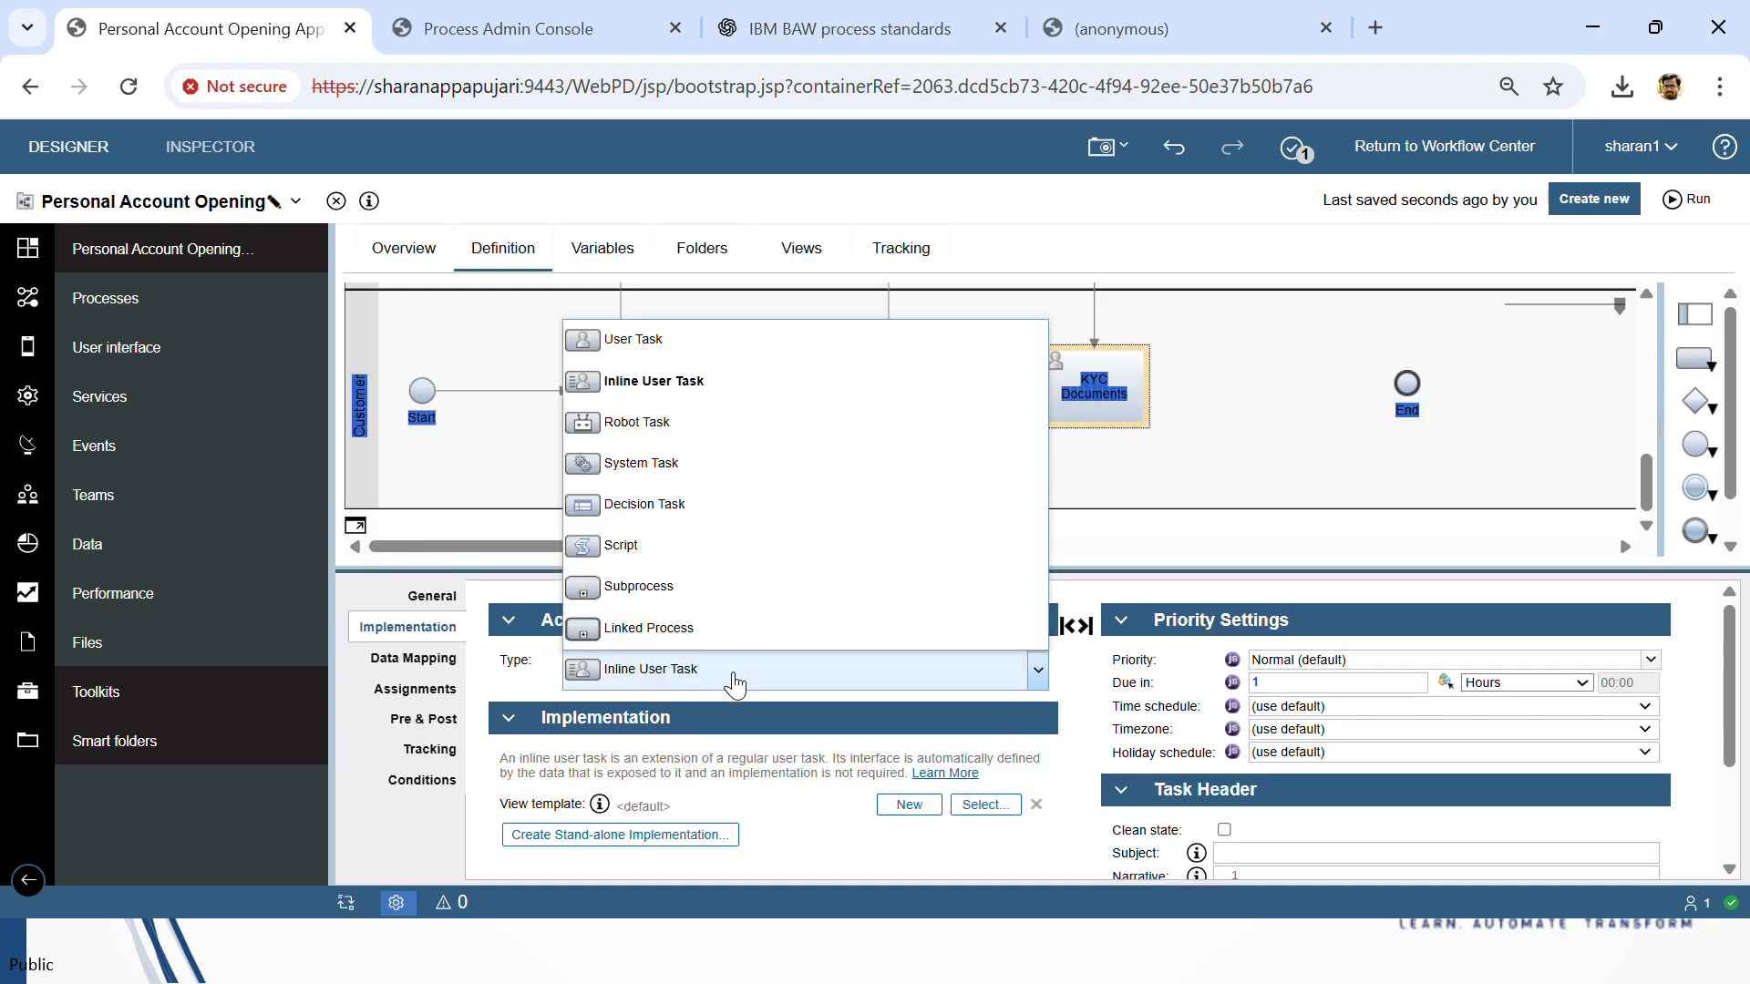
click(650, 357)
click(785, 457)
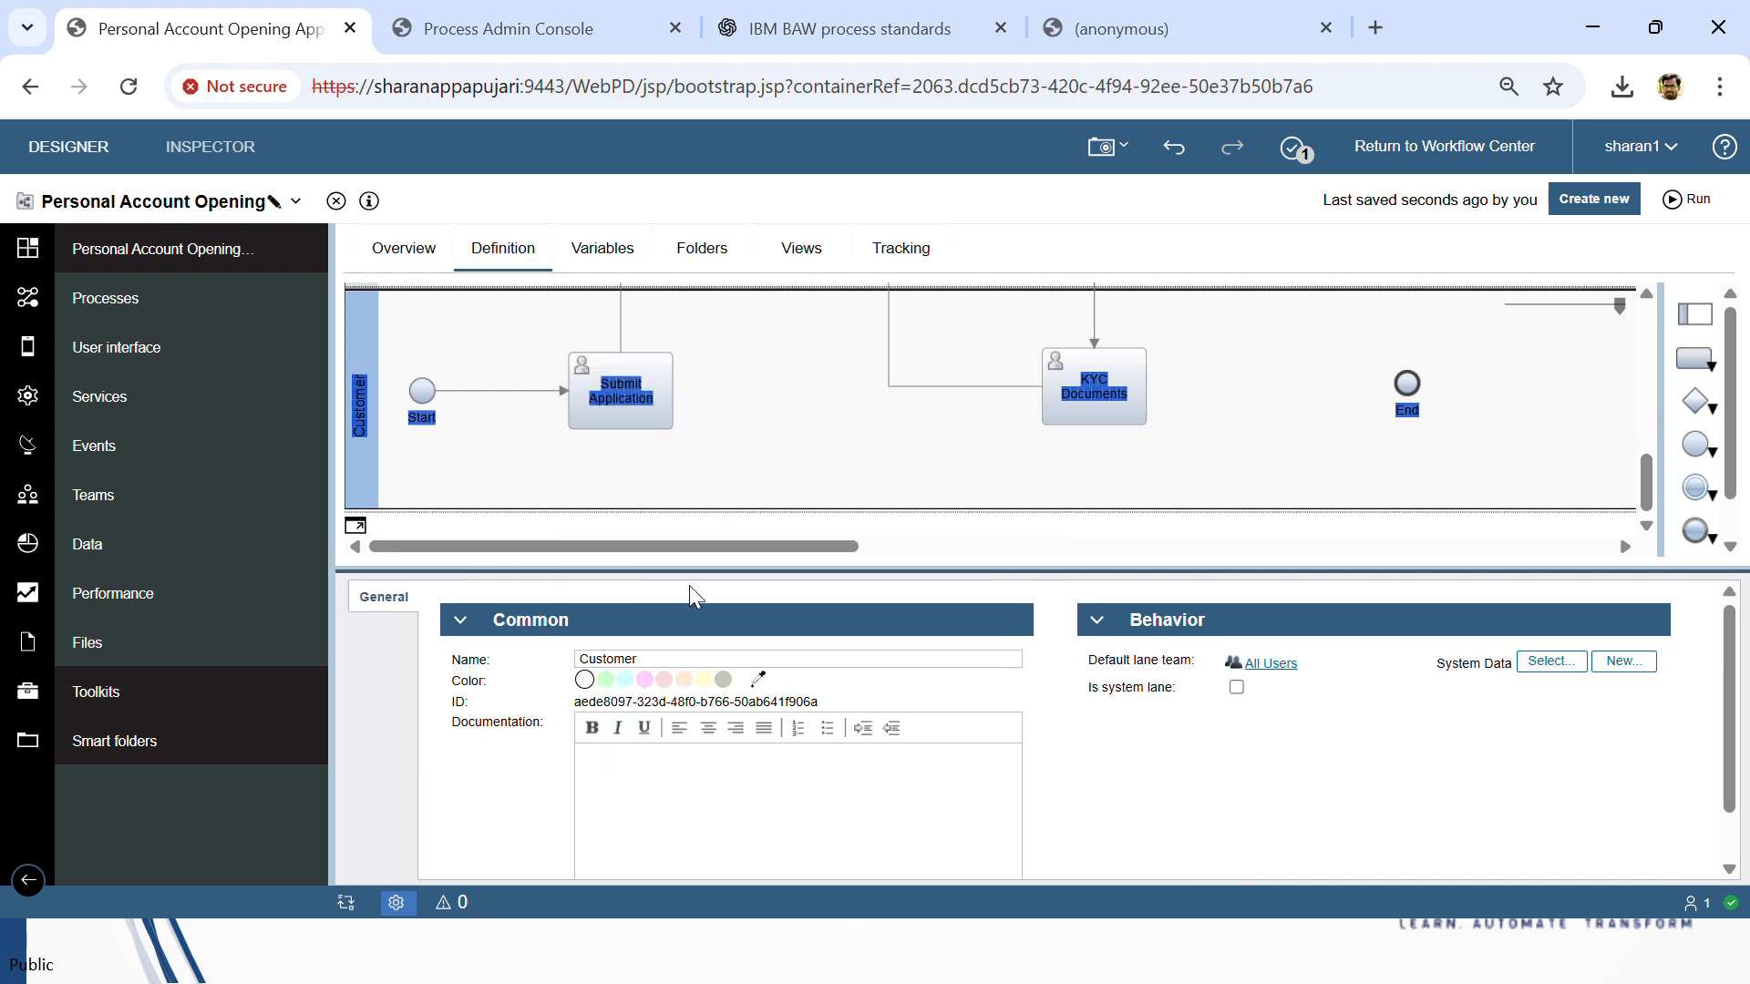
click(658, 652)
Step: Set the Data Collection/Verification activity in the Bank Officer lane to the User Task type
scroll(927, 438, up, 3)
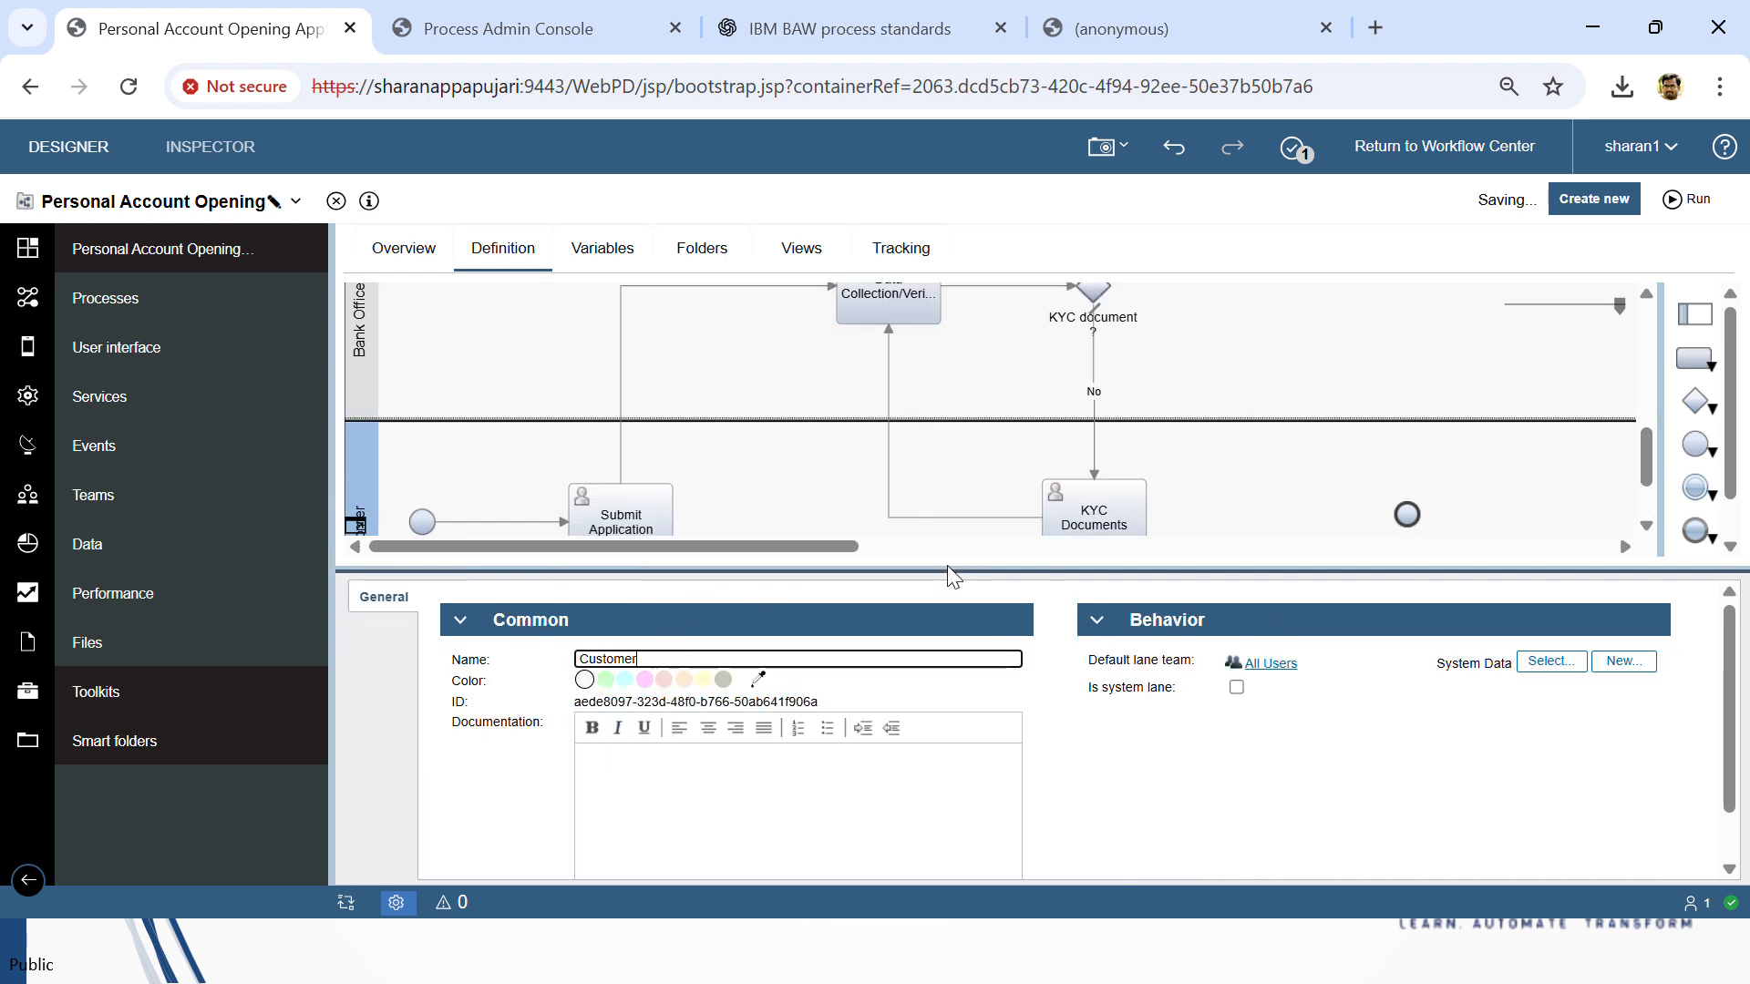
drag(942, 570, 831, 610)
scroll(886, 439, up, 1)
click(886, 412)
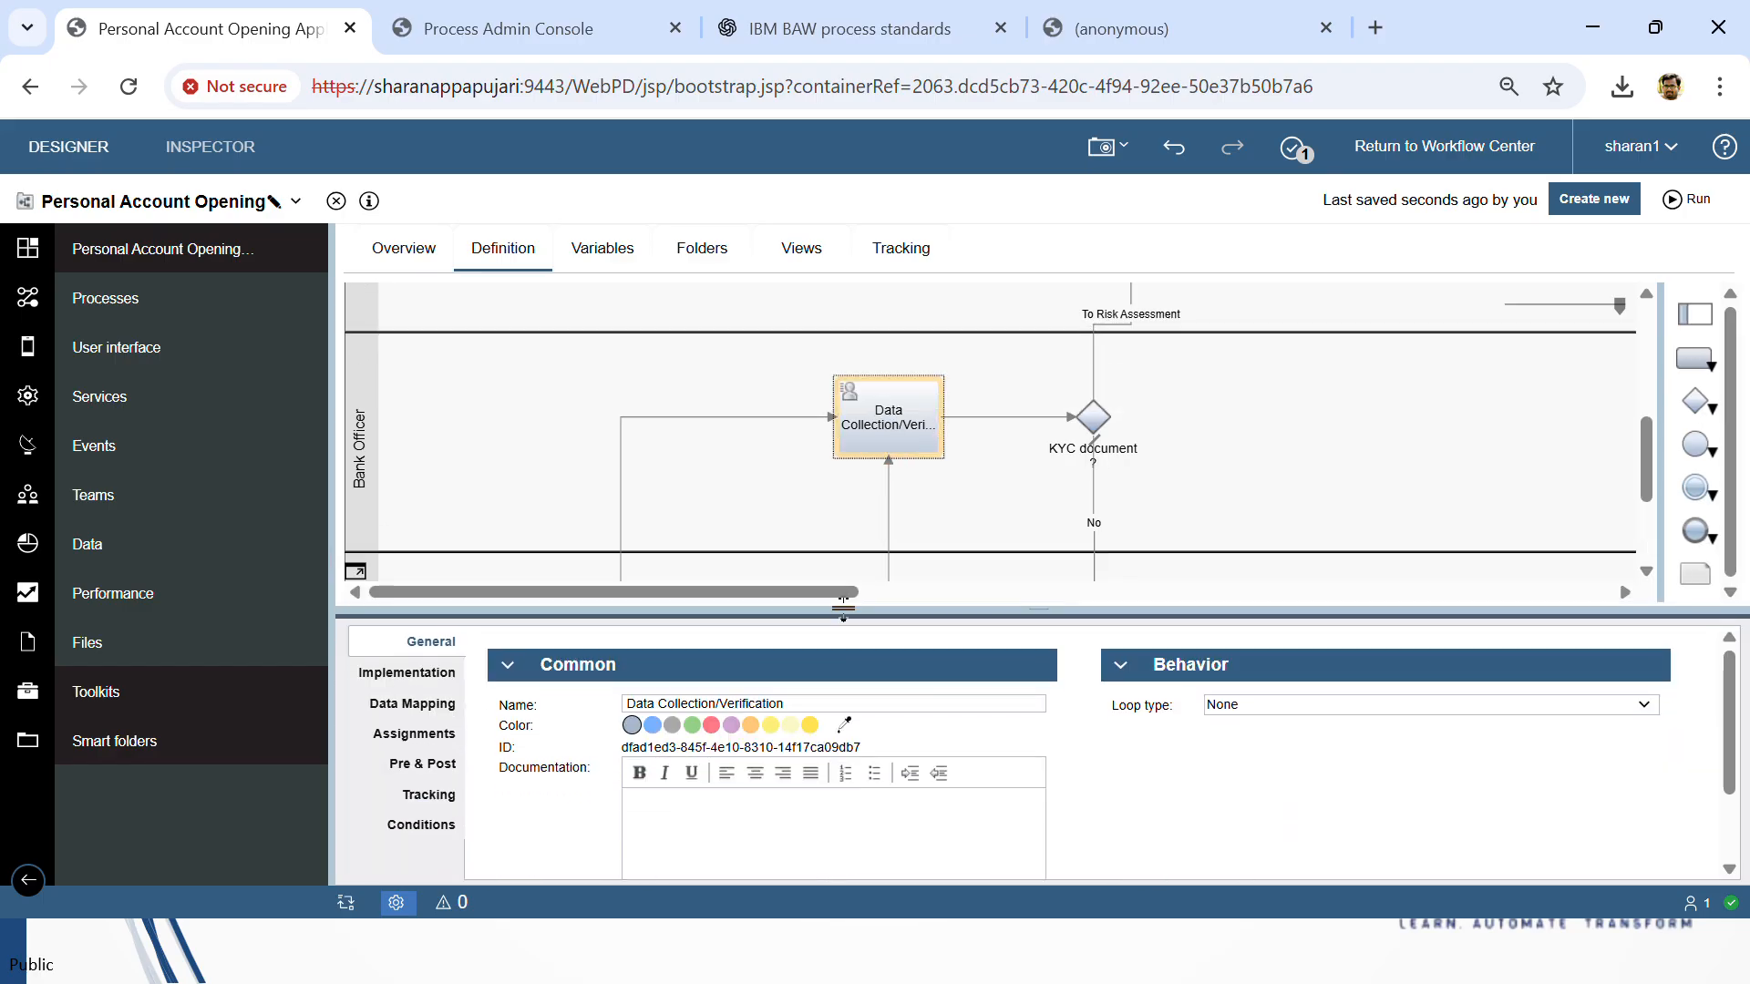
click(406, 668)
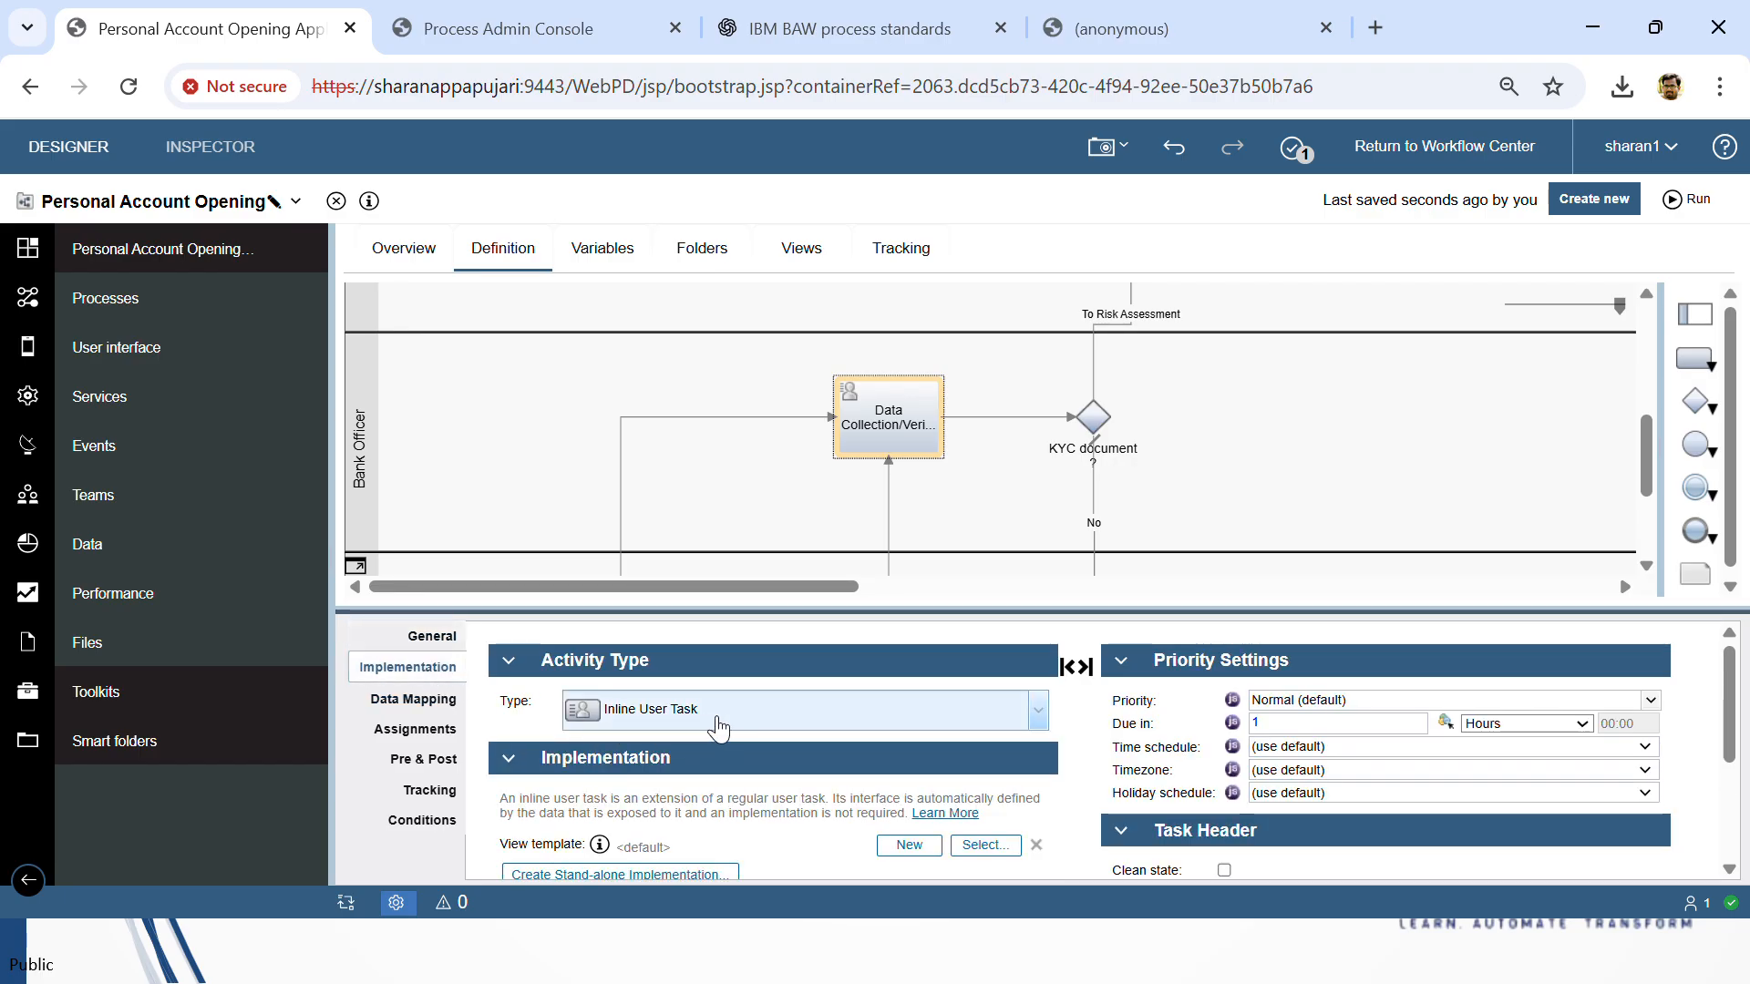
click(716, 715)
click(650, 381)
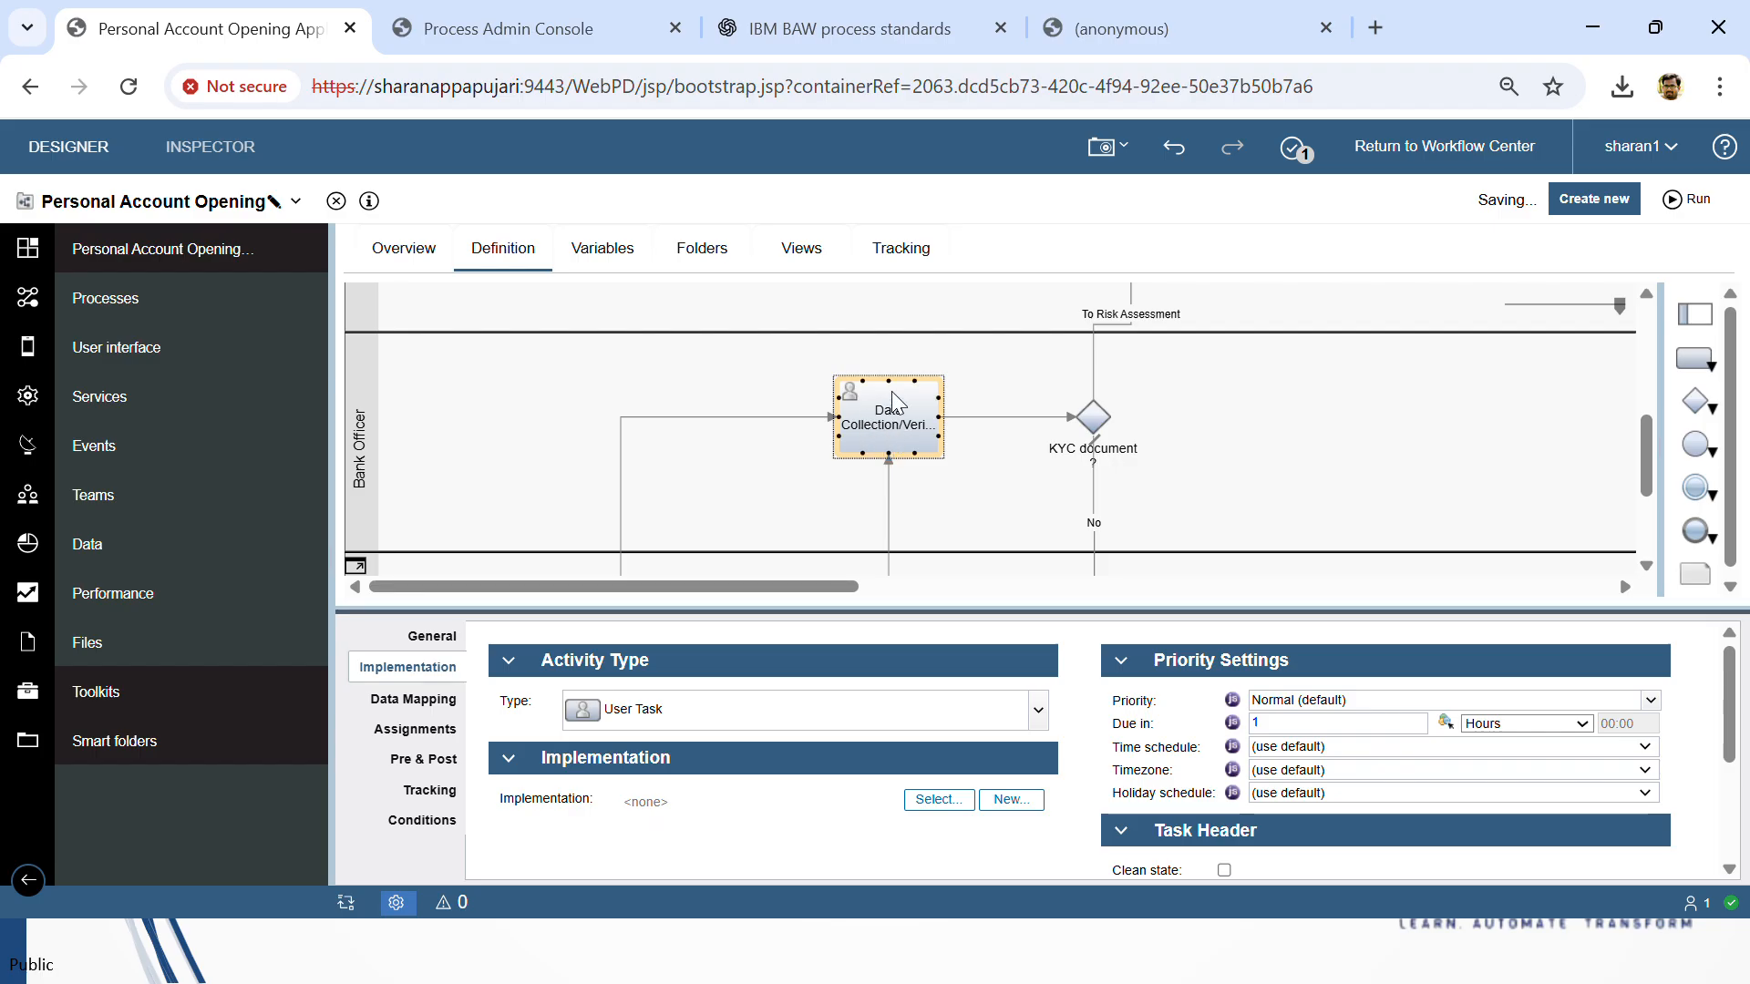
Step: Move Risk Assessment directly above the KYC document gateway so that their connecting flow runs straight
scroll(888, 428, up, 3)
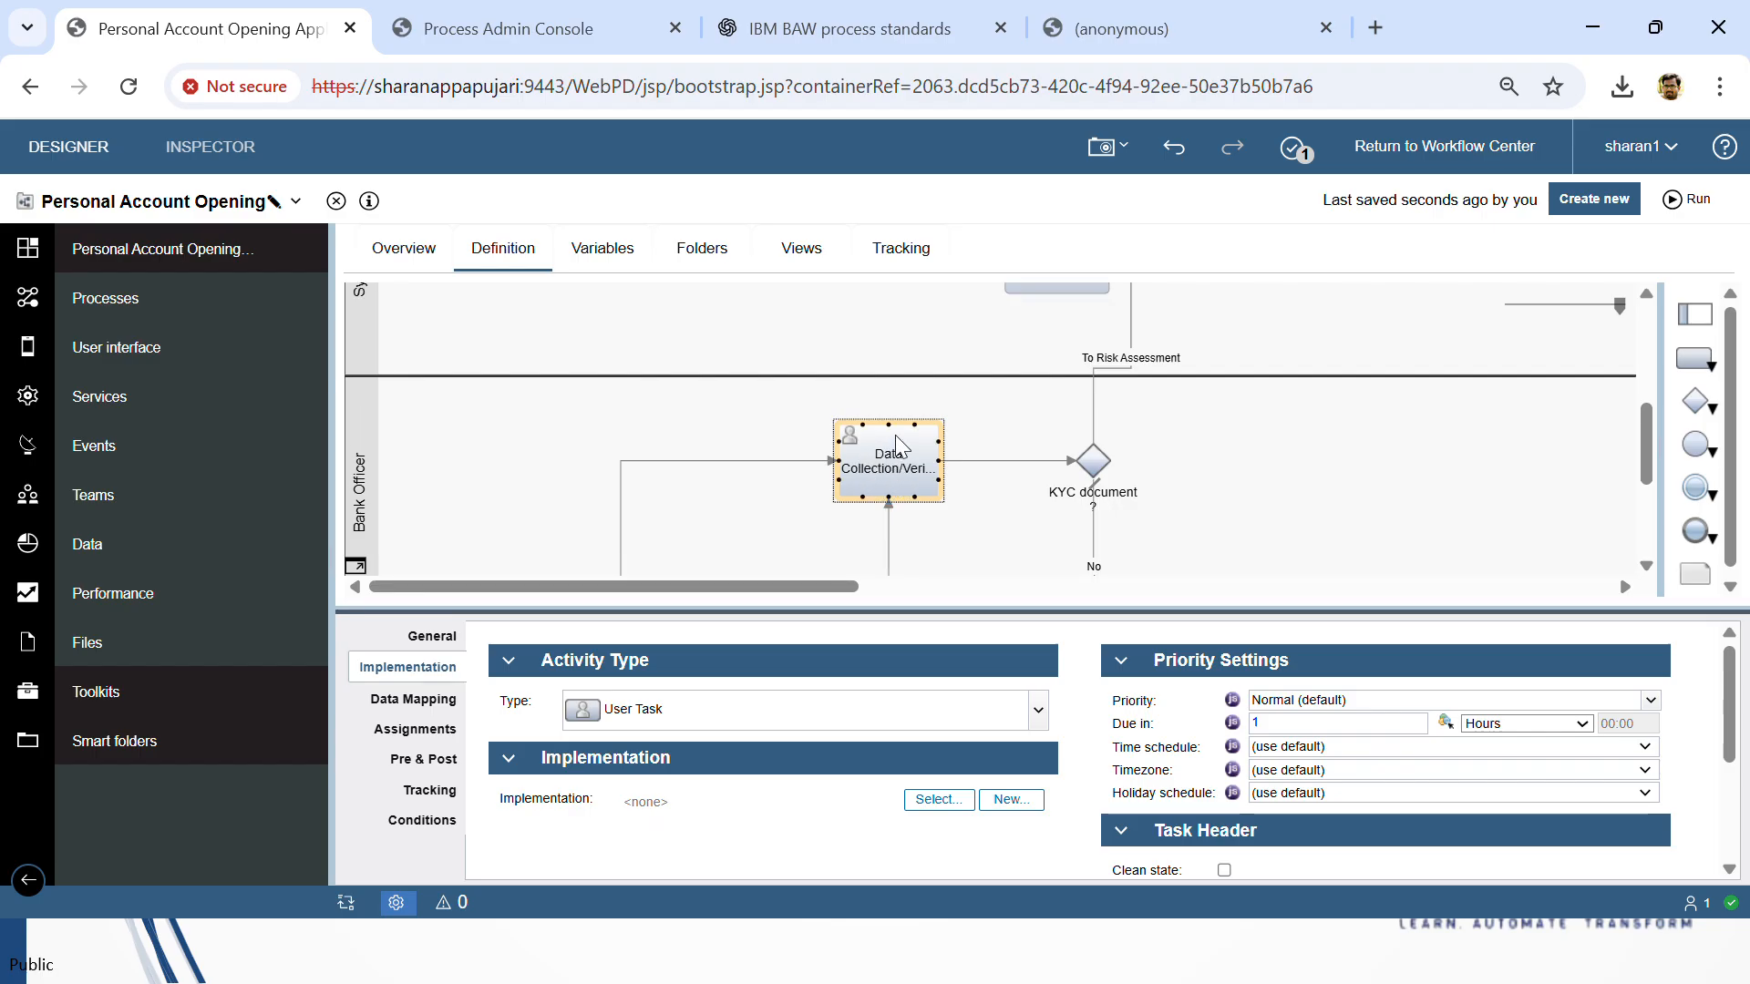
click(1052, 388)
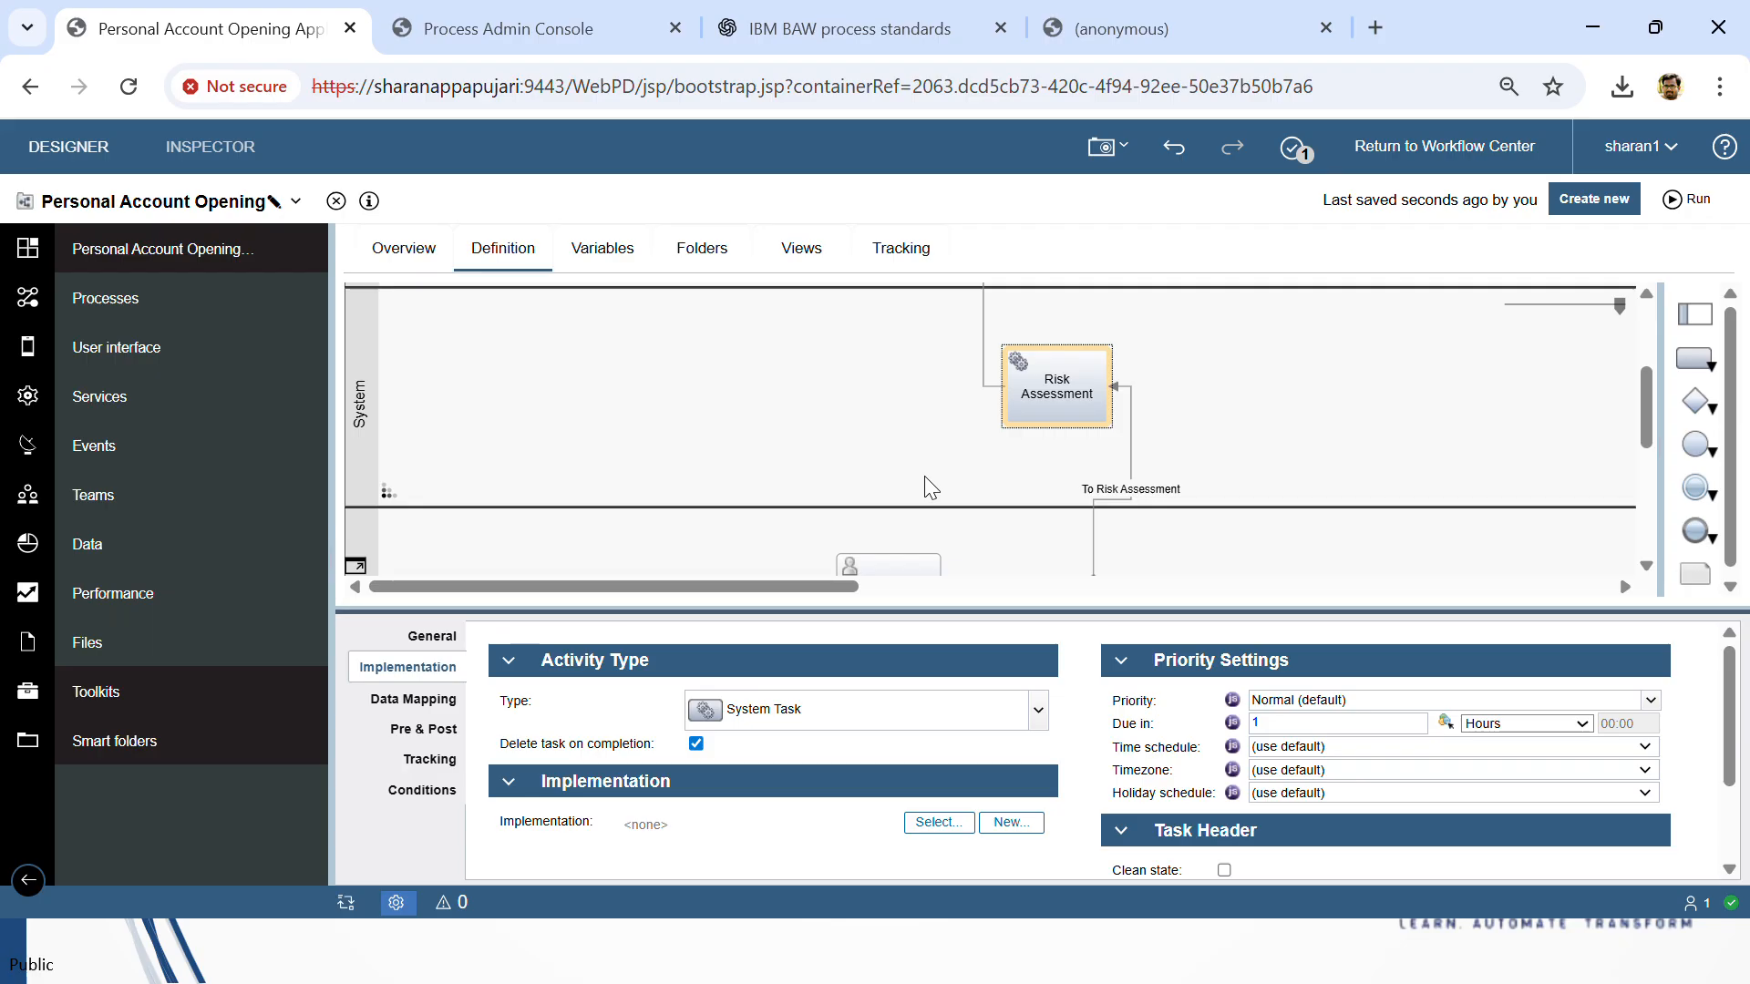
scroll(1112, 479, down, 3)
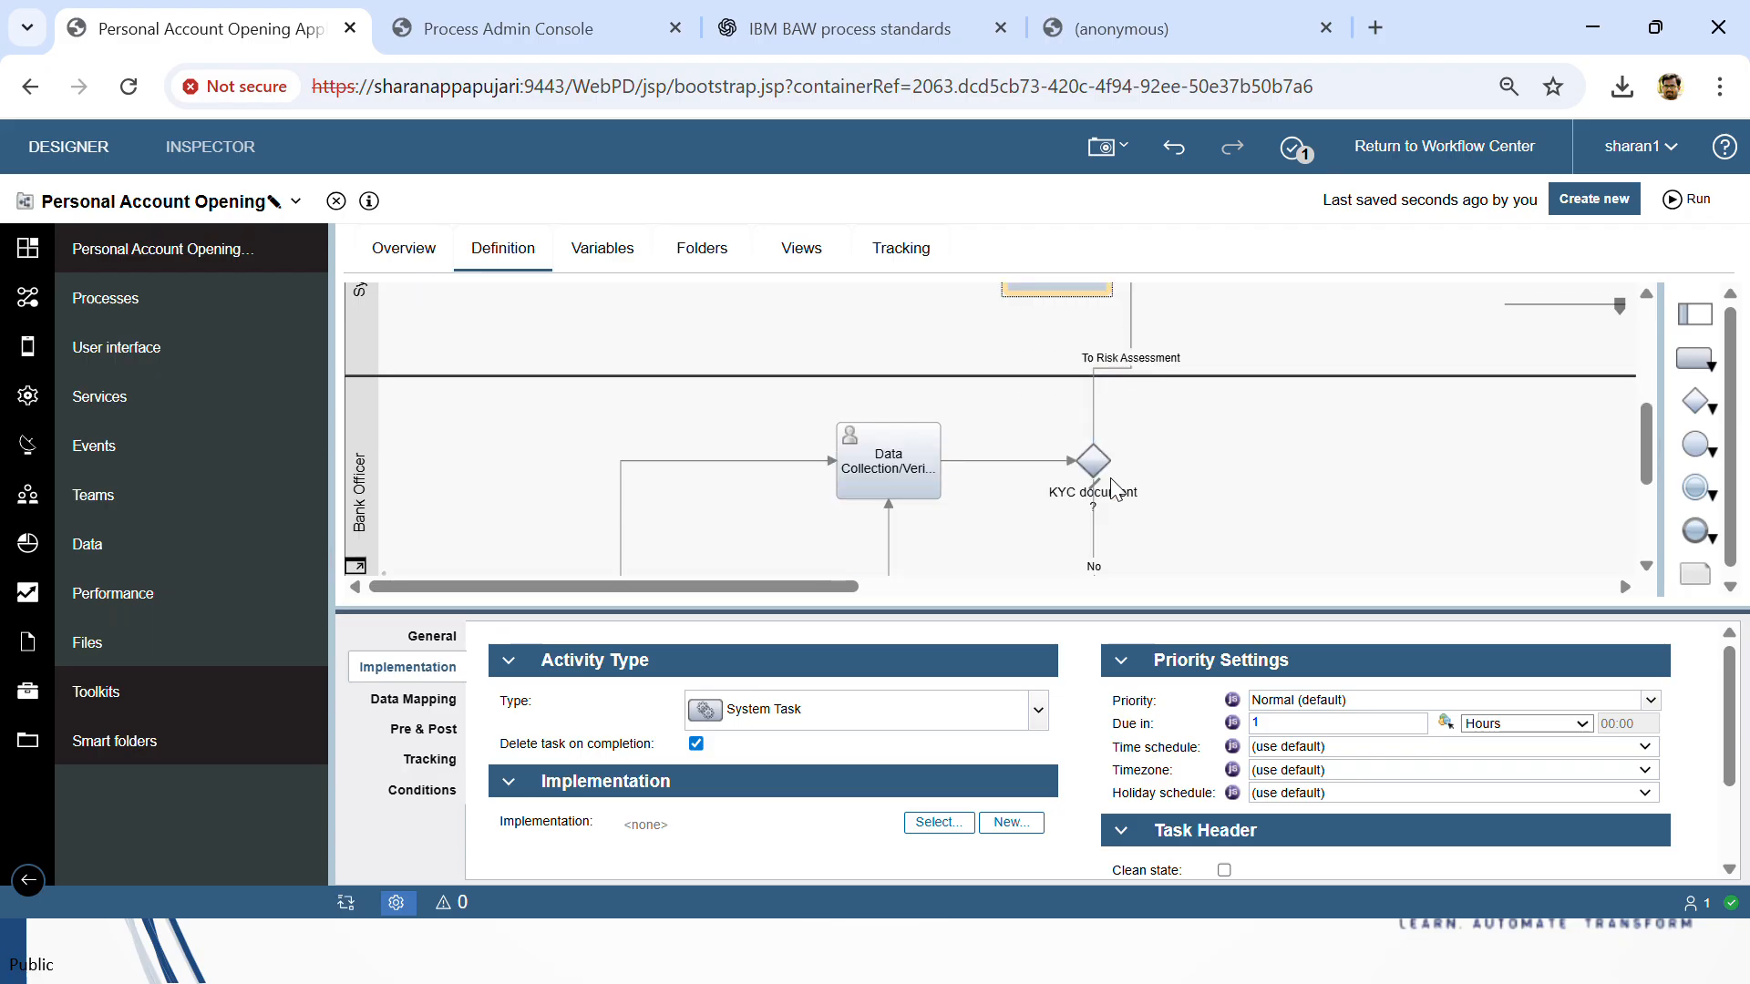
scroll(1099, 472, up, 4)
mouse_move(1110, 443)
mouse_down()
mouse_move(1119, 431)
mouse_move(1057, 472)
mouse_move(1143, 416)
mouse_move(1126, 415)
mouse_up()
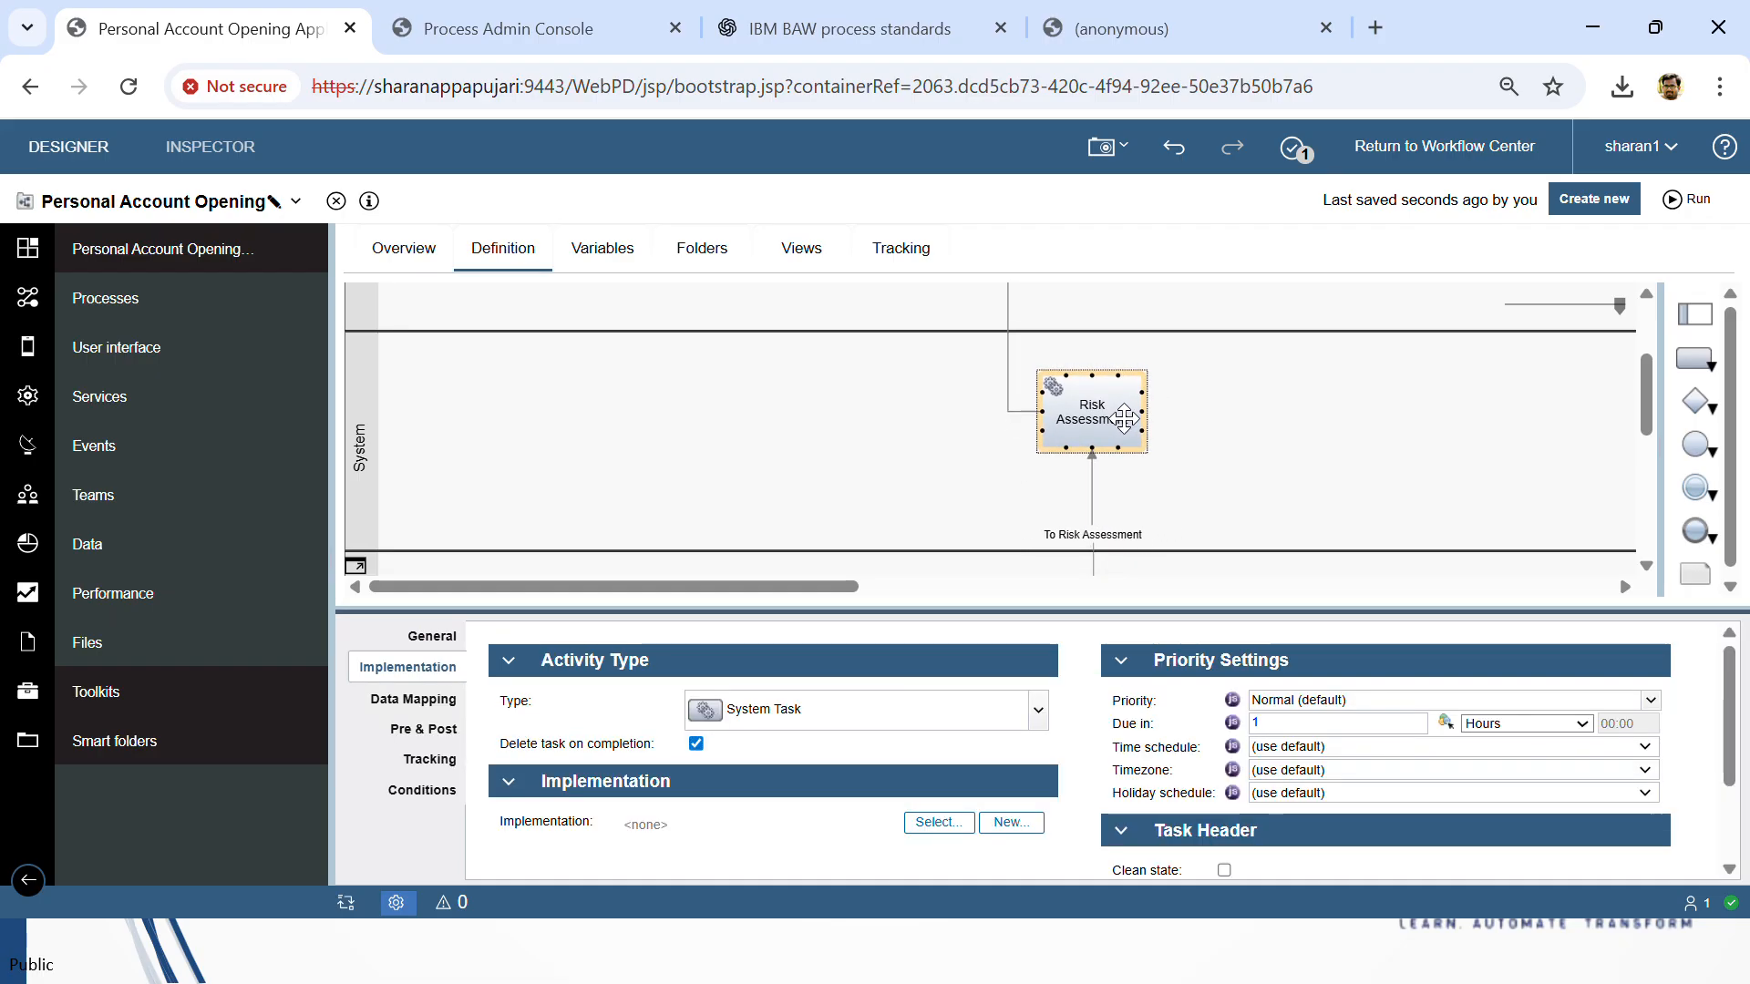
Step: Rename the flow from the KYC document gateway to Risk Assessment as "Yes"
scroll(1112, 428, down, 2)
click(1092, 430)
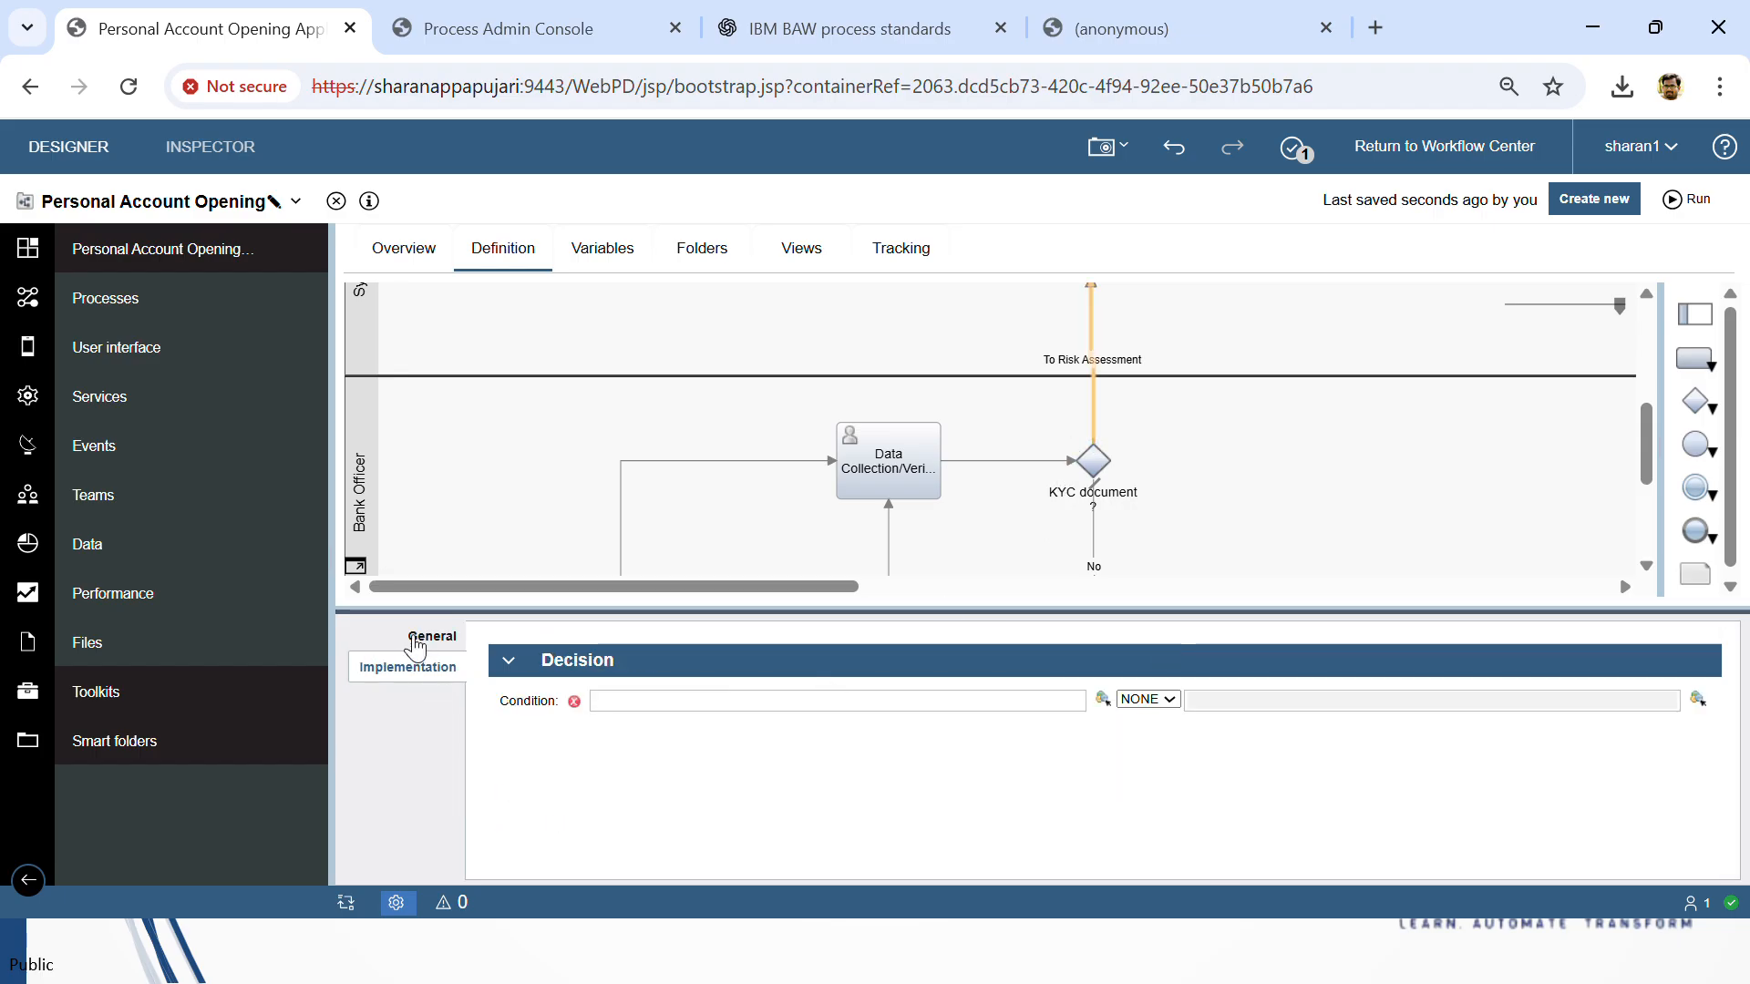
click(425, 637)
click(778, 698)
drag(777, 698, 593, 703)
text(Yes)
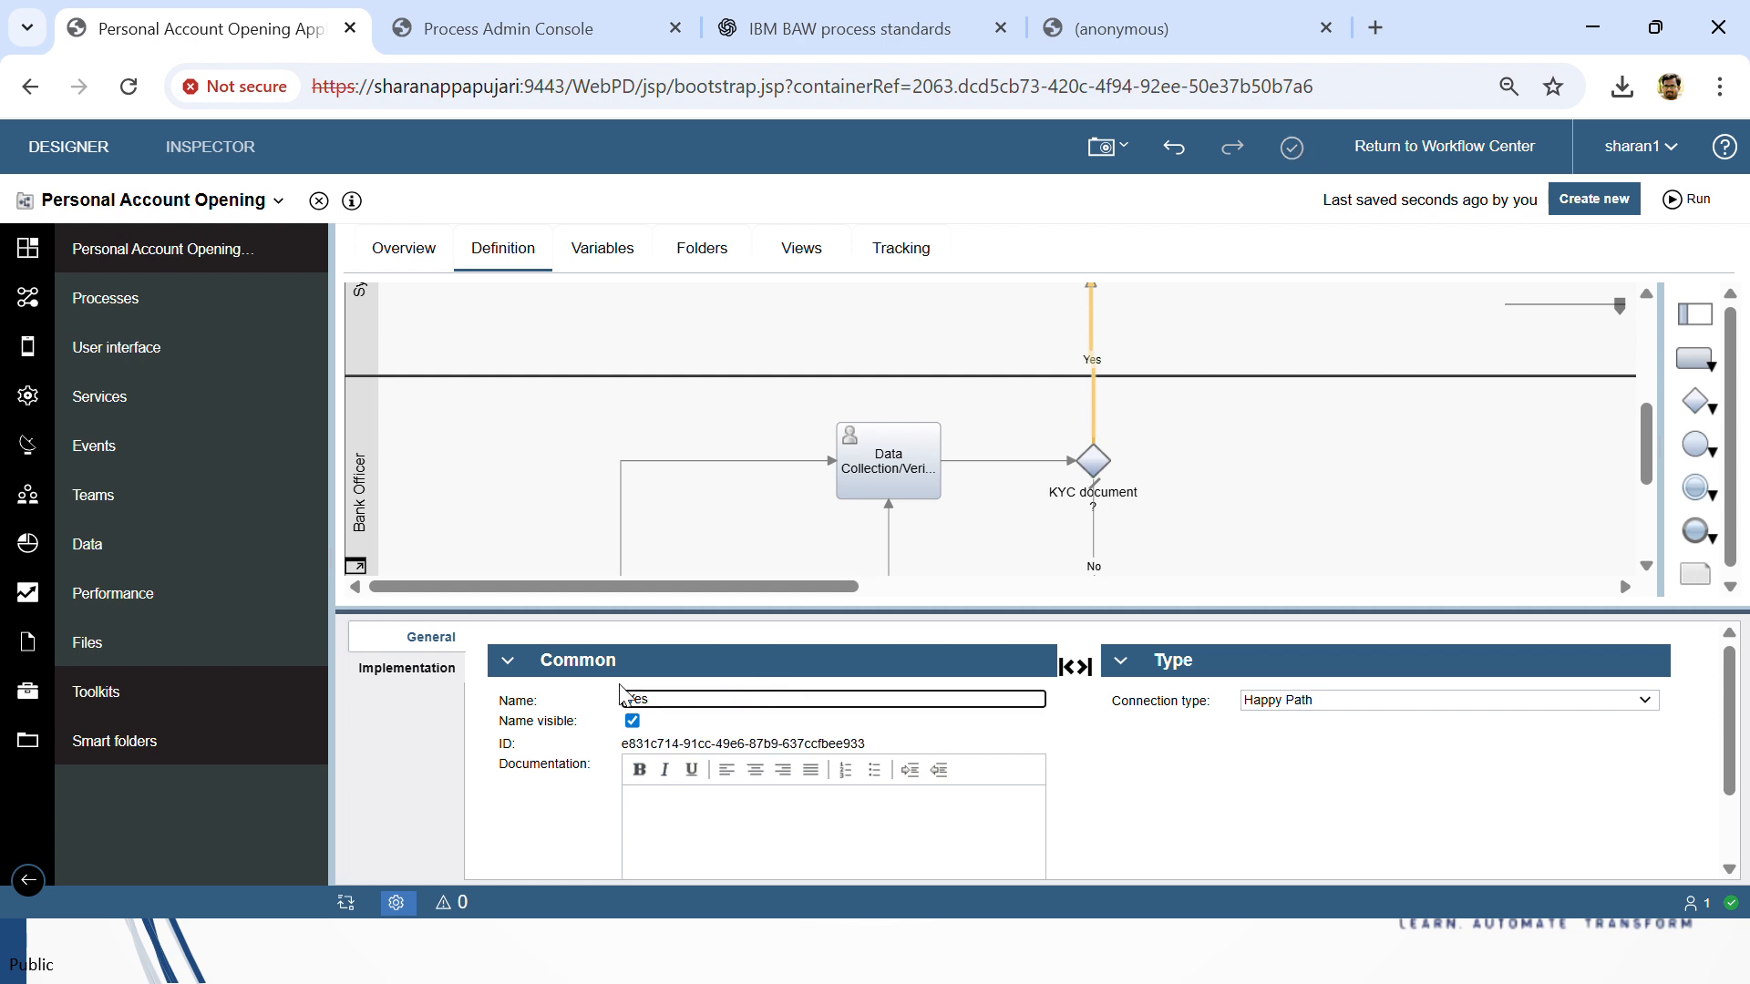
Step: Reattach the start of the flow to Approval at the upper edge of Risk Assessment
scroll(1157, 426, up, 5)
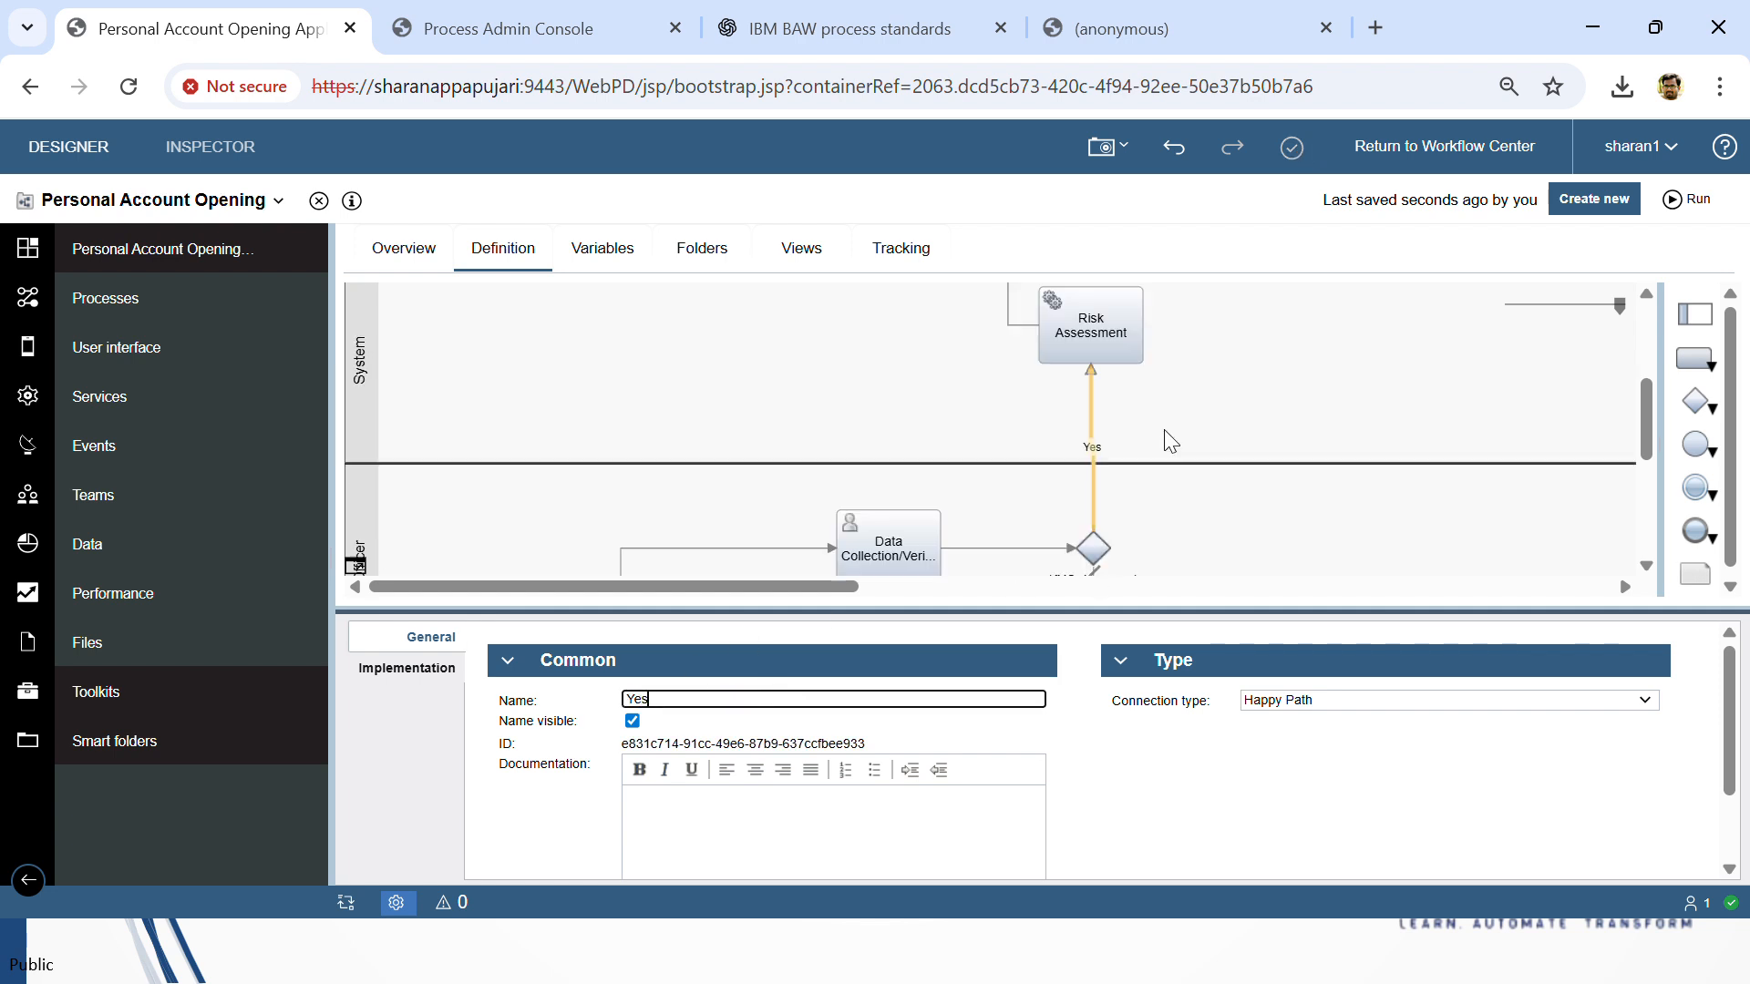
scroll(1093, 455, down, 1)
drag(1038, 496, 1091, 457)
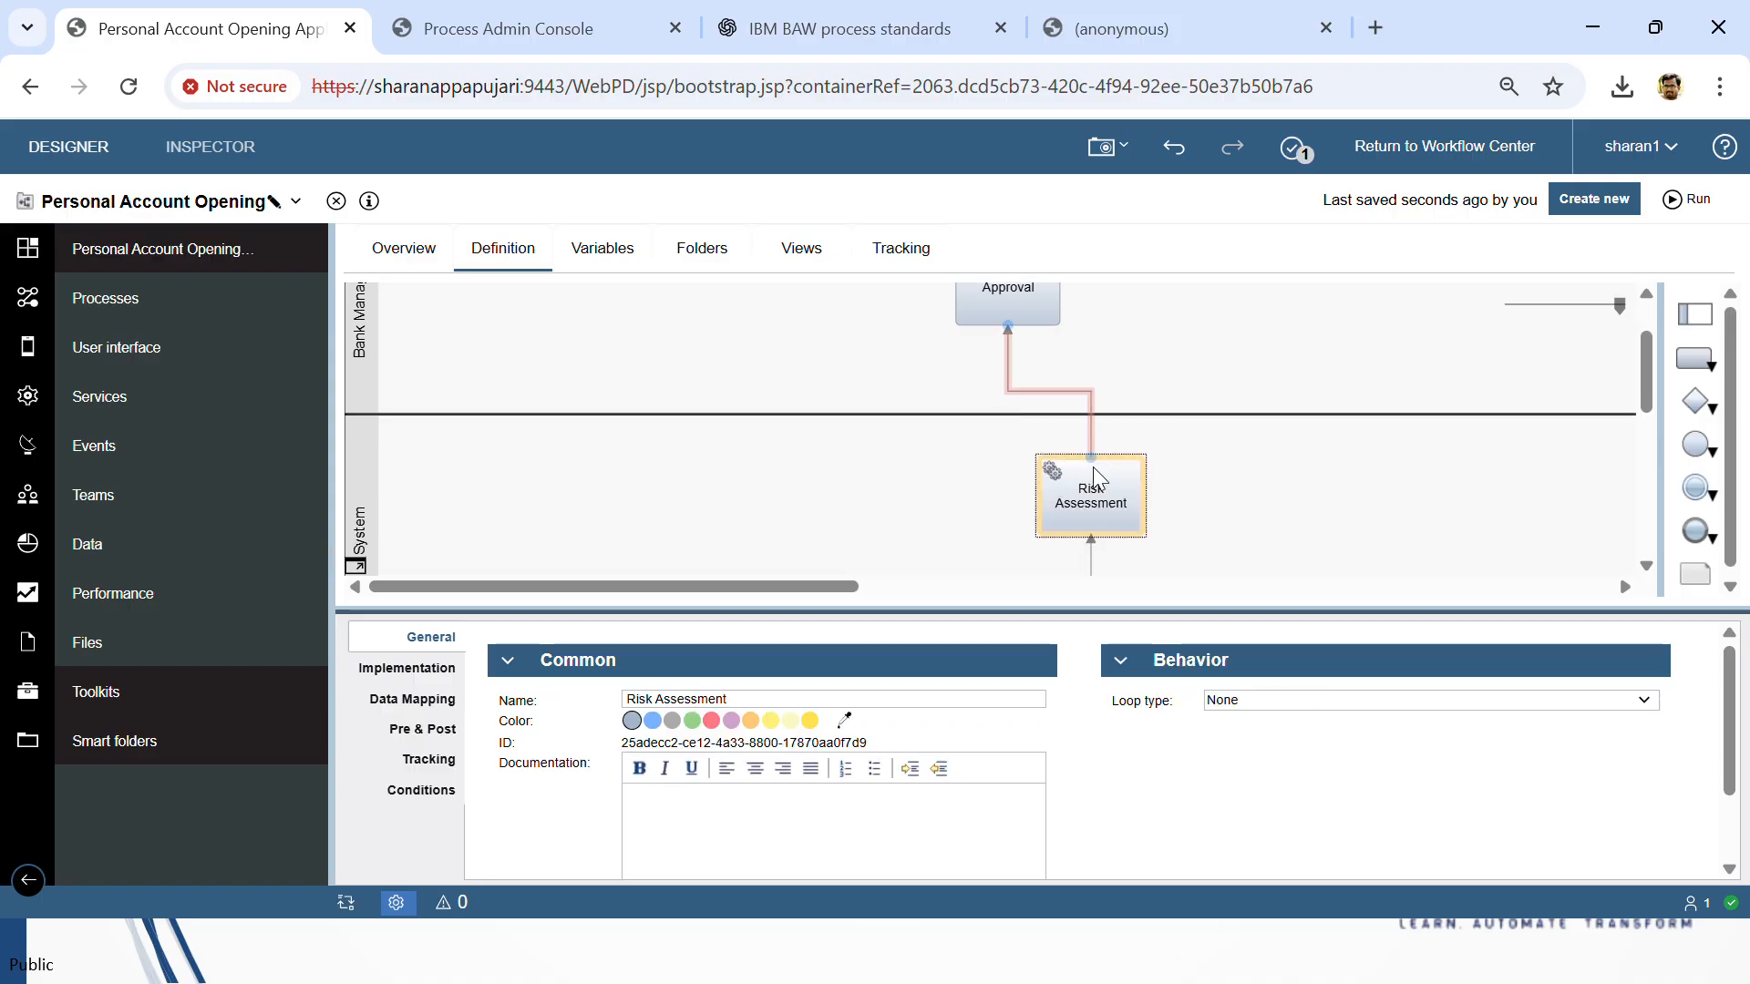
Step: Move Approval directly above Risk Assessment in the Bank Manager lane, with the flow entering its lower edge
drag(990, 608, 980, 761)
scroll(887, 574, up, 1)
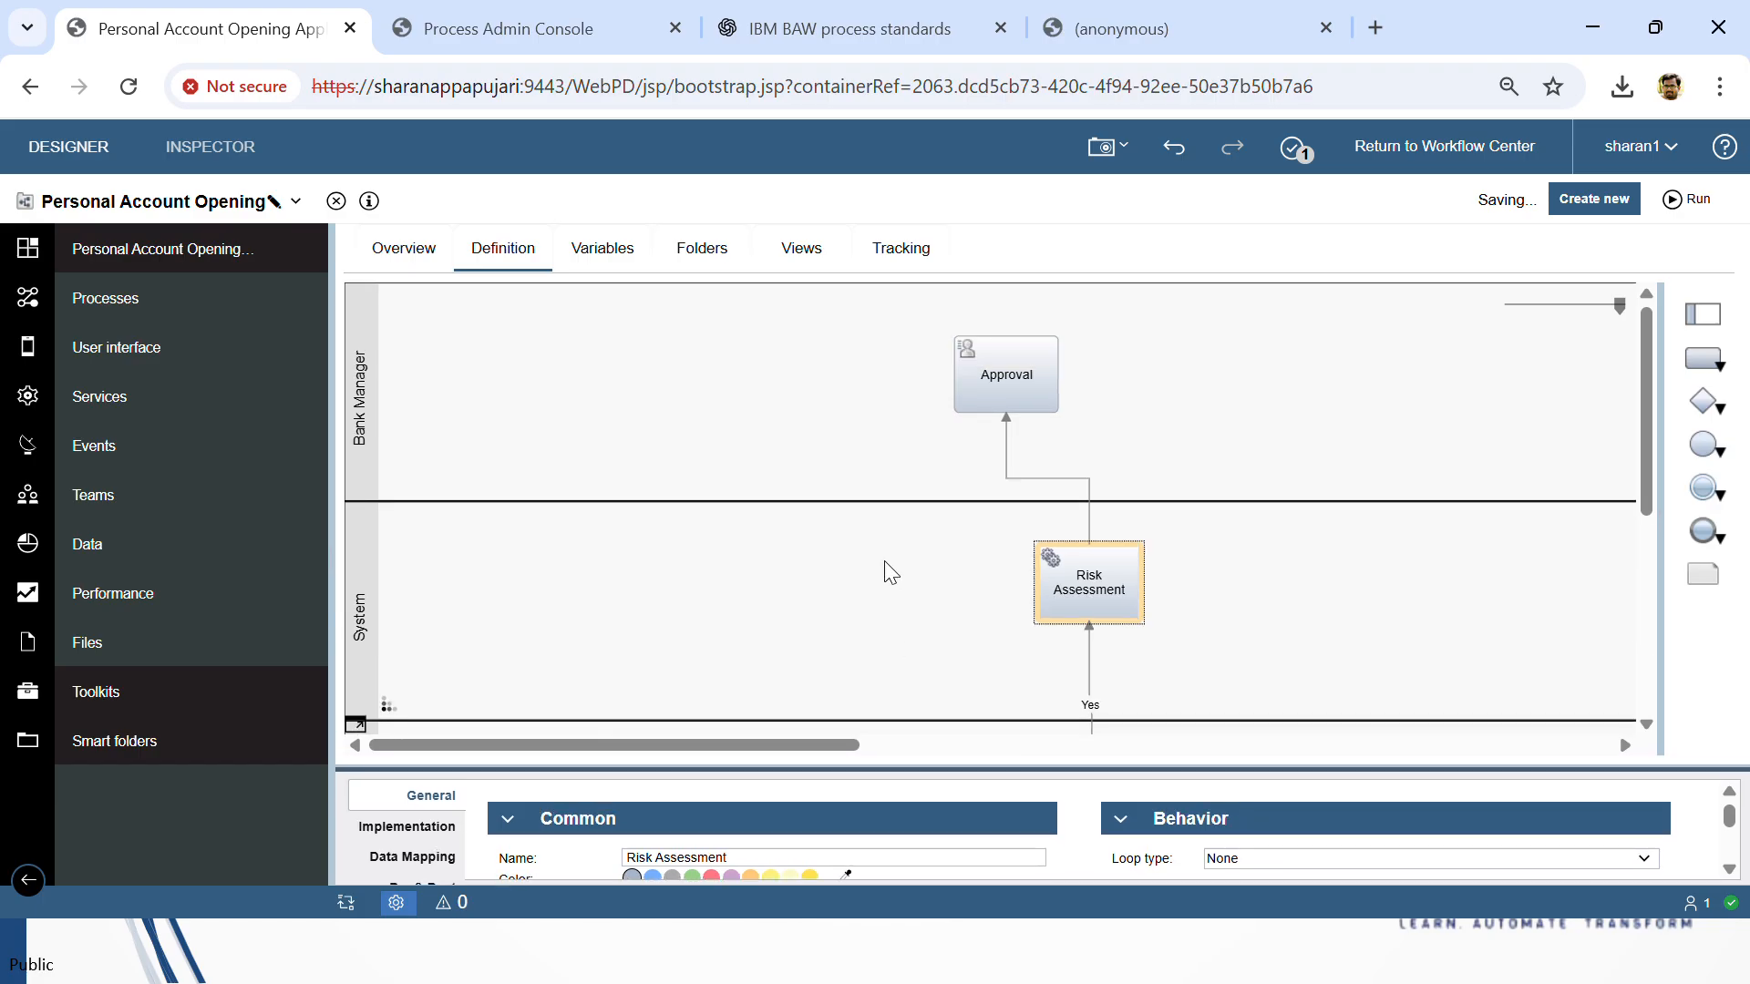
drag(1039, 378, 1092, 374)
click(1134, 426)
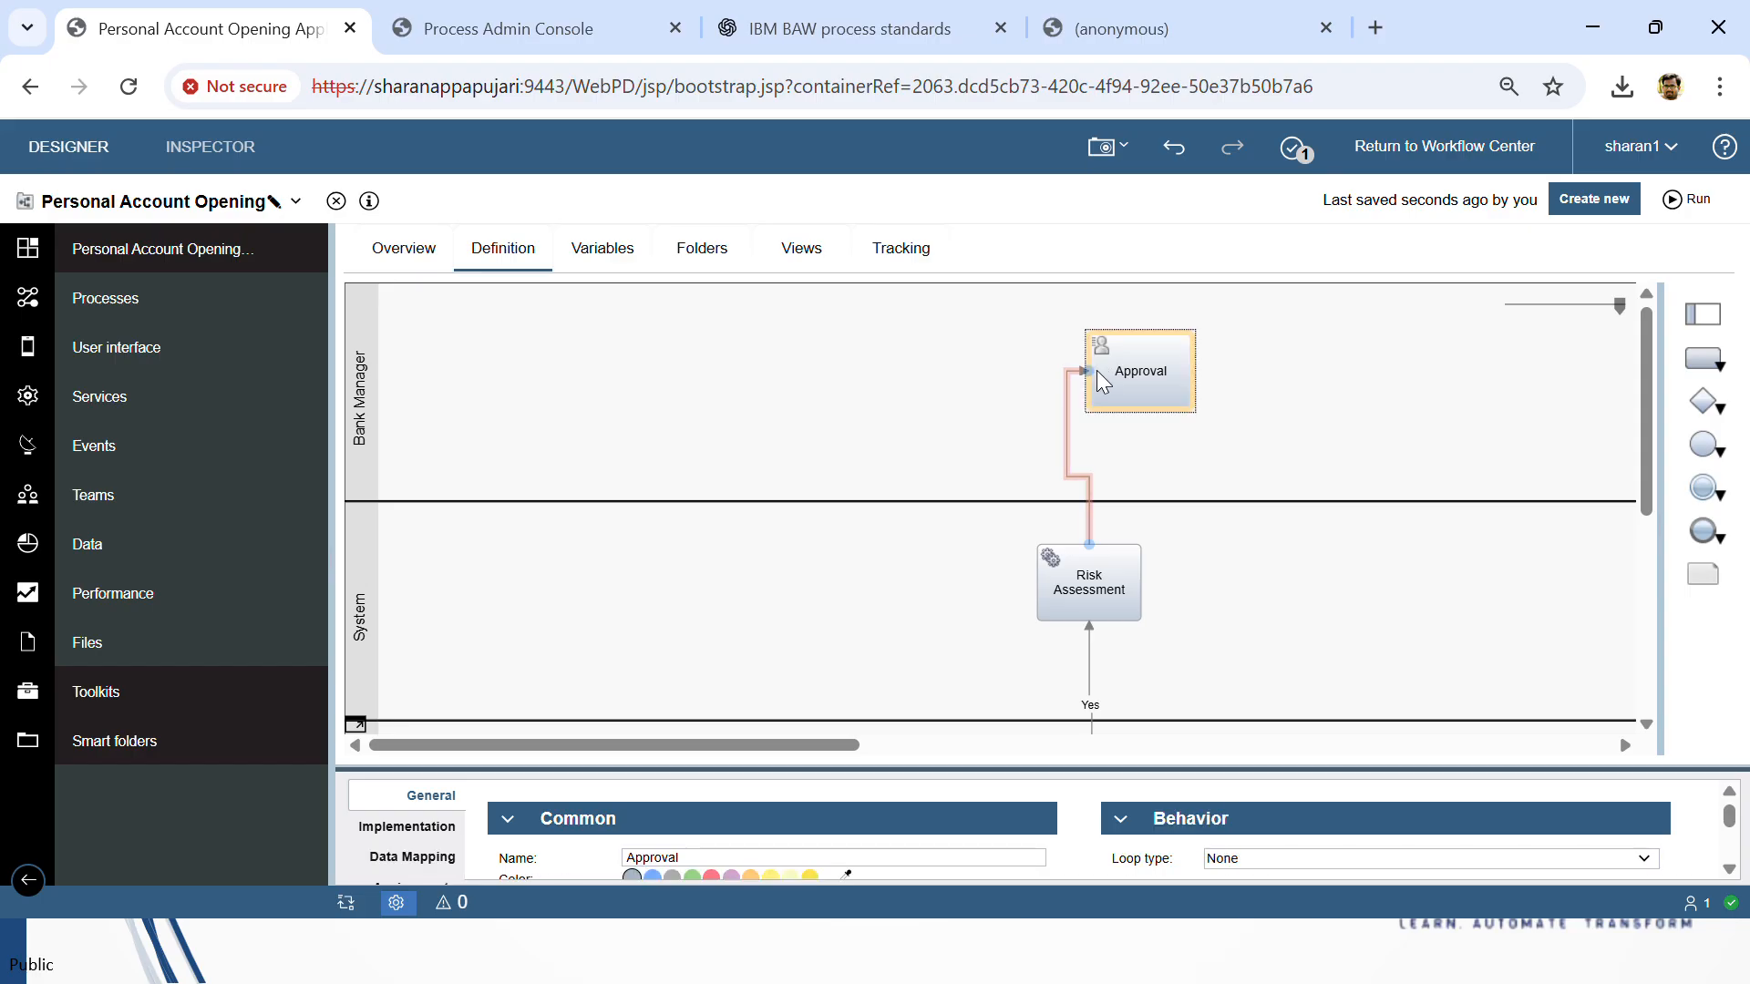
mouse_move(1091, 377)
mouse_down()
mouse_move(1085, 398)
mouse_move(1143, 402)
mouse_move(1051, 390)
mouse_move(1075, 390)
mouse_up()
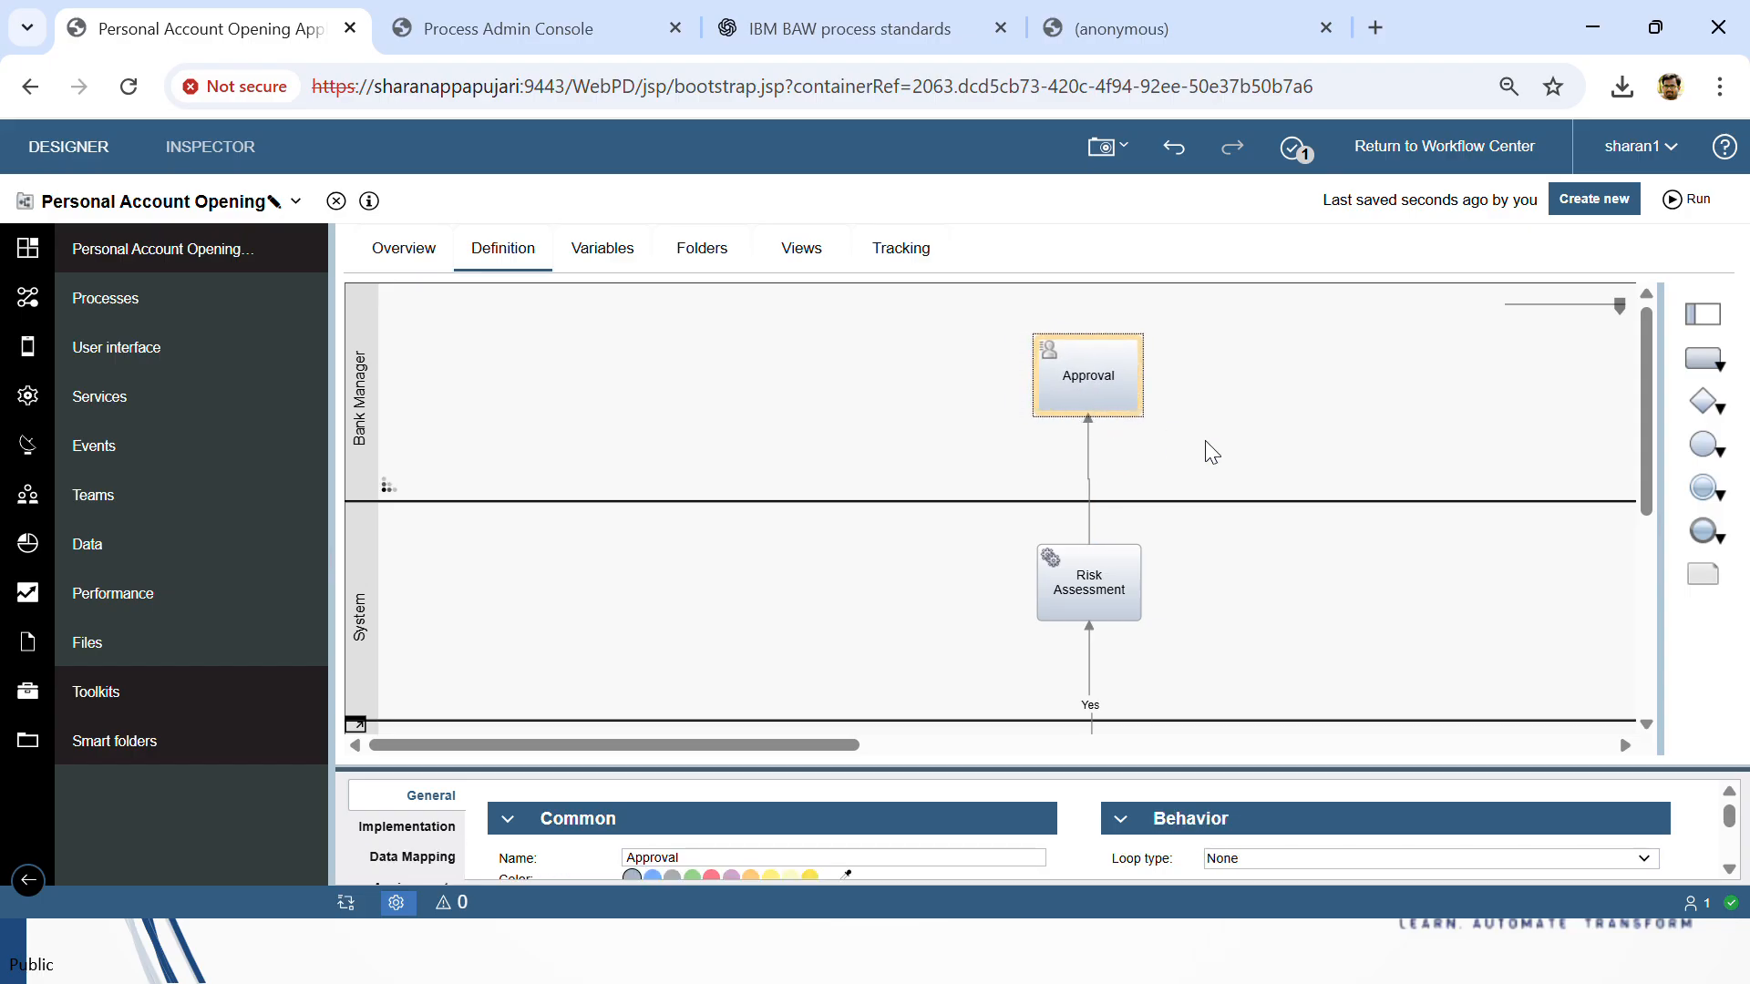
Step: Add an exclusive gateway to the Bank Manager lane, to the right of Approval
drag(1708, 405, 1313, 365)
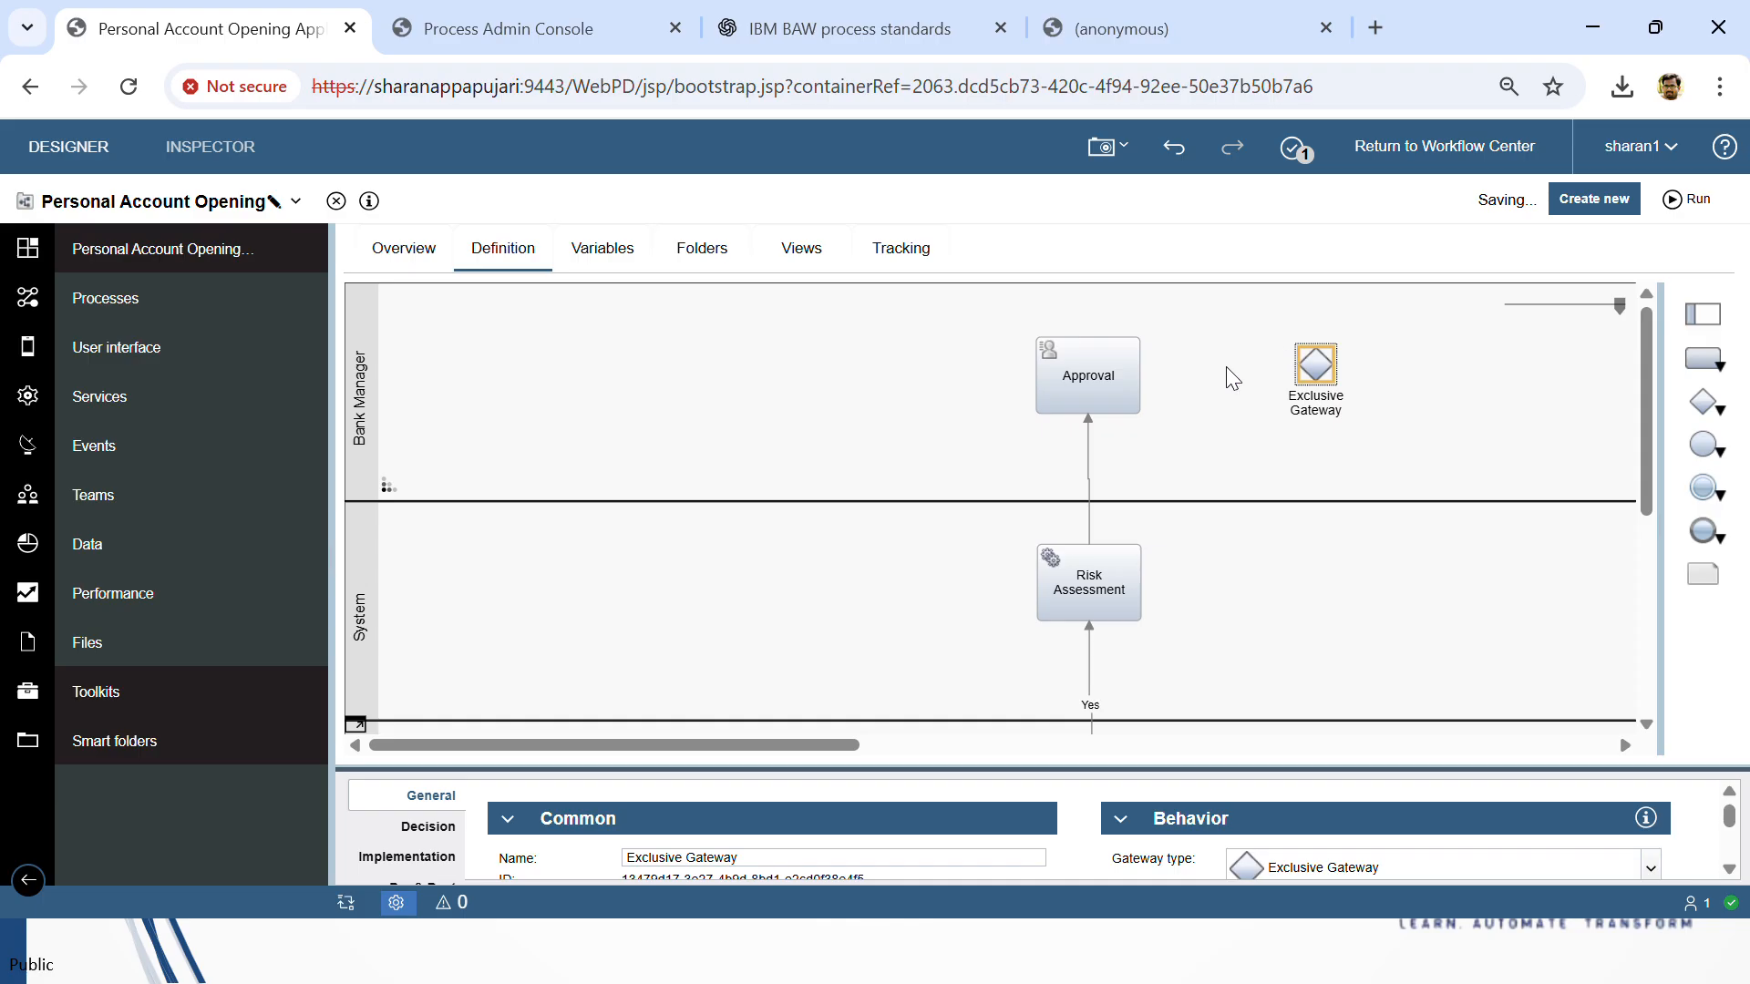
Step: Connect Approval to the exclusive gateway in the Bank Manager lane and rename the gateway as "Approved ?"
drag(1138, 375, 1274, 383)
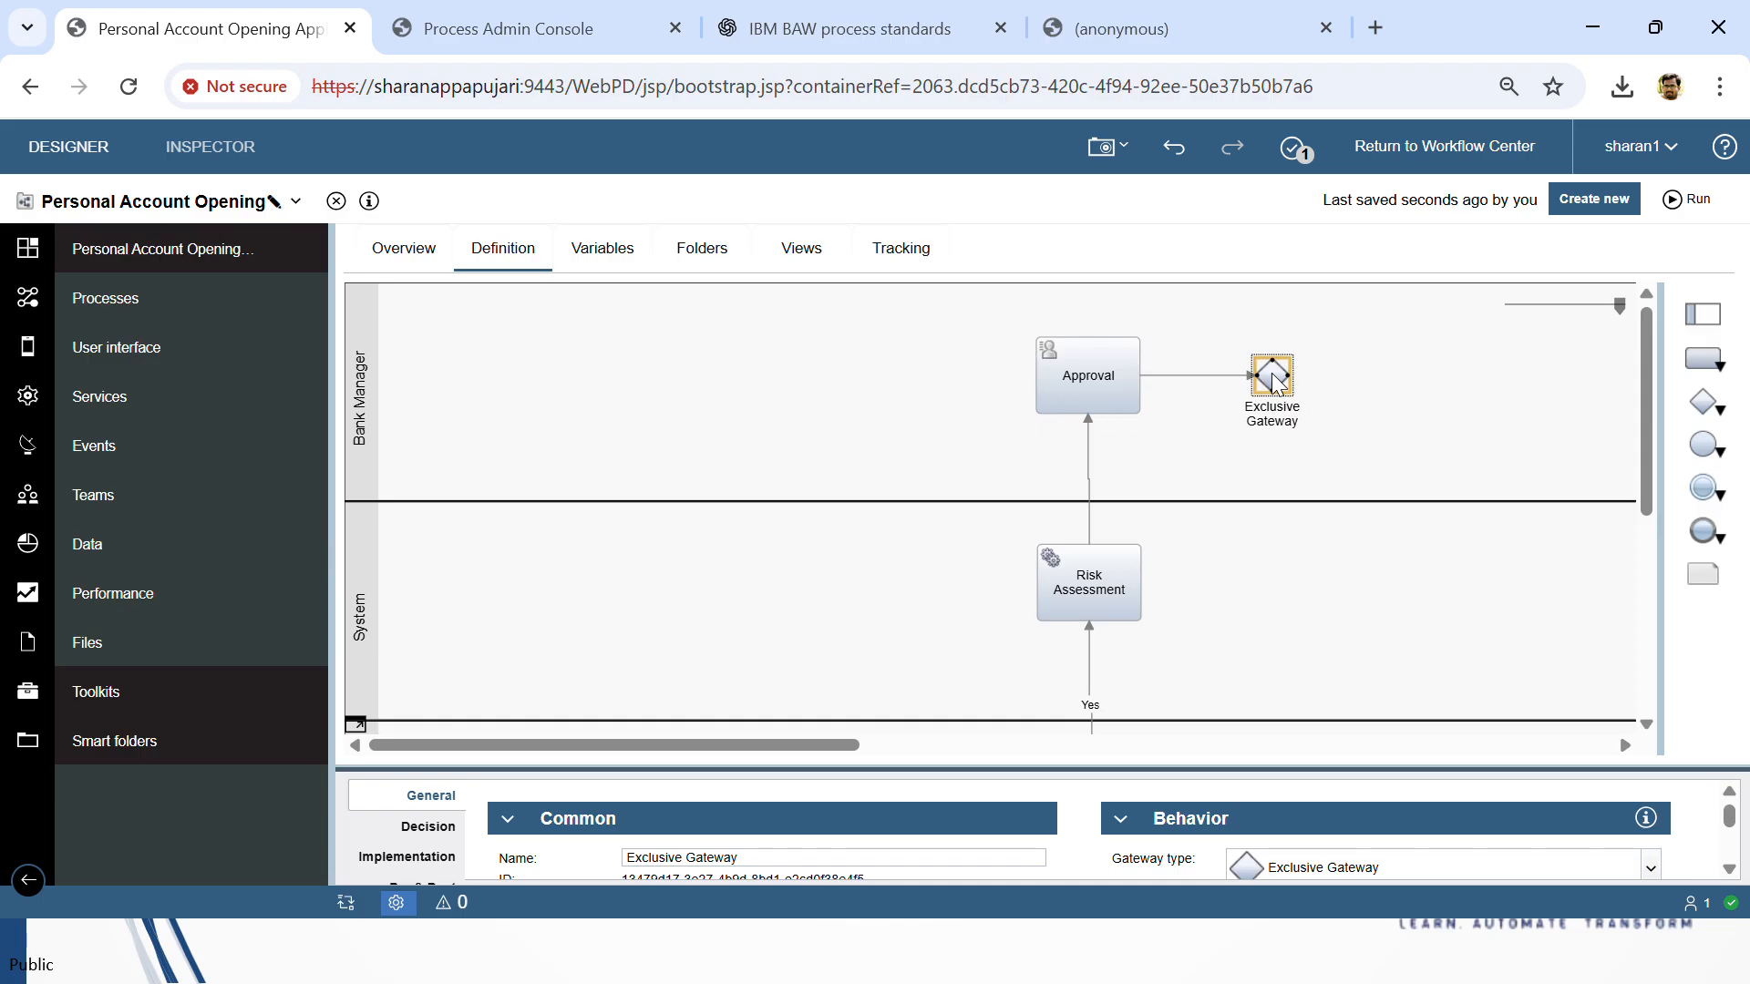
drag(808, 768, 804, 670)
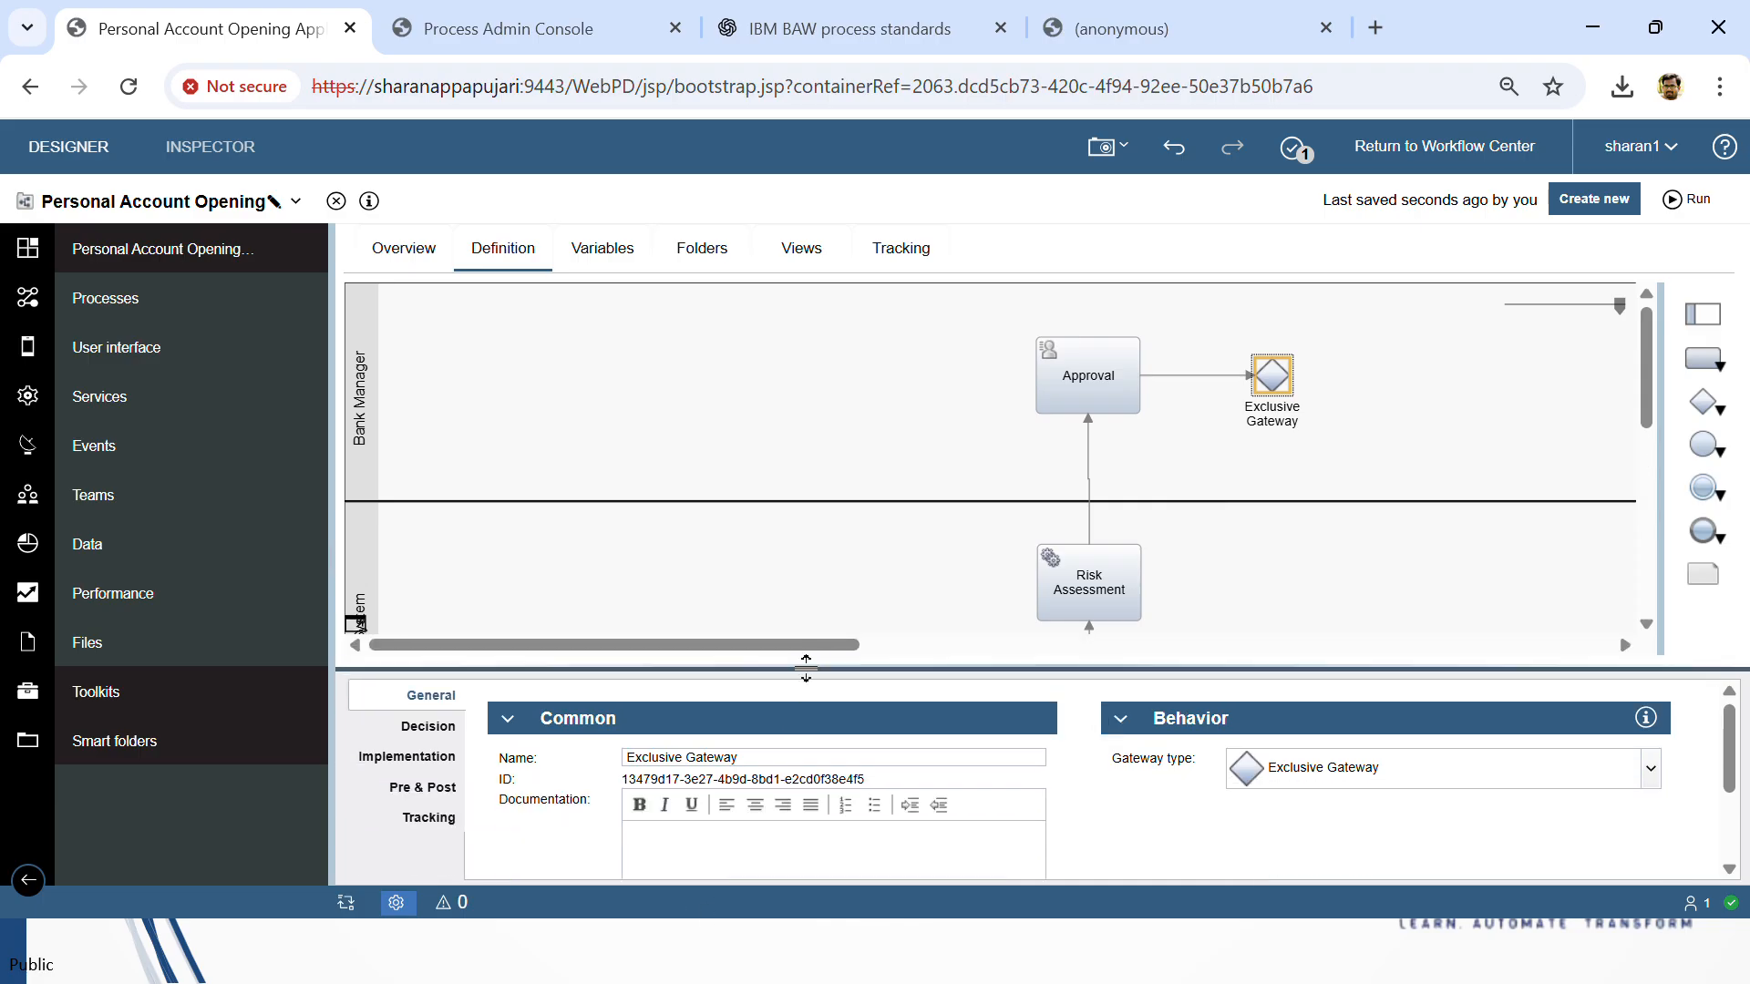
drag(773, 753, 619, 757)
text(Approved)
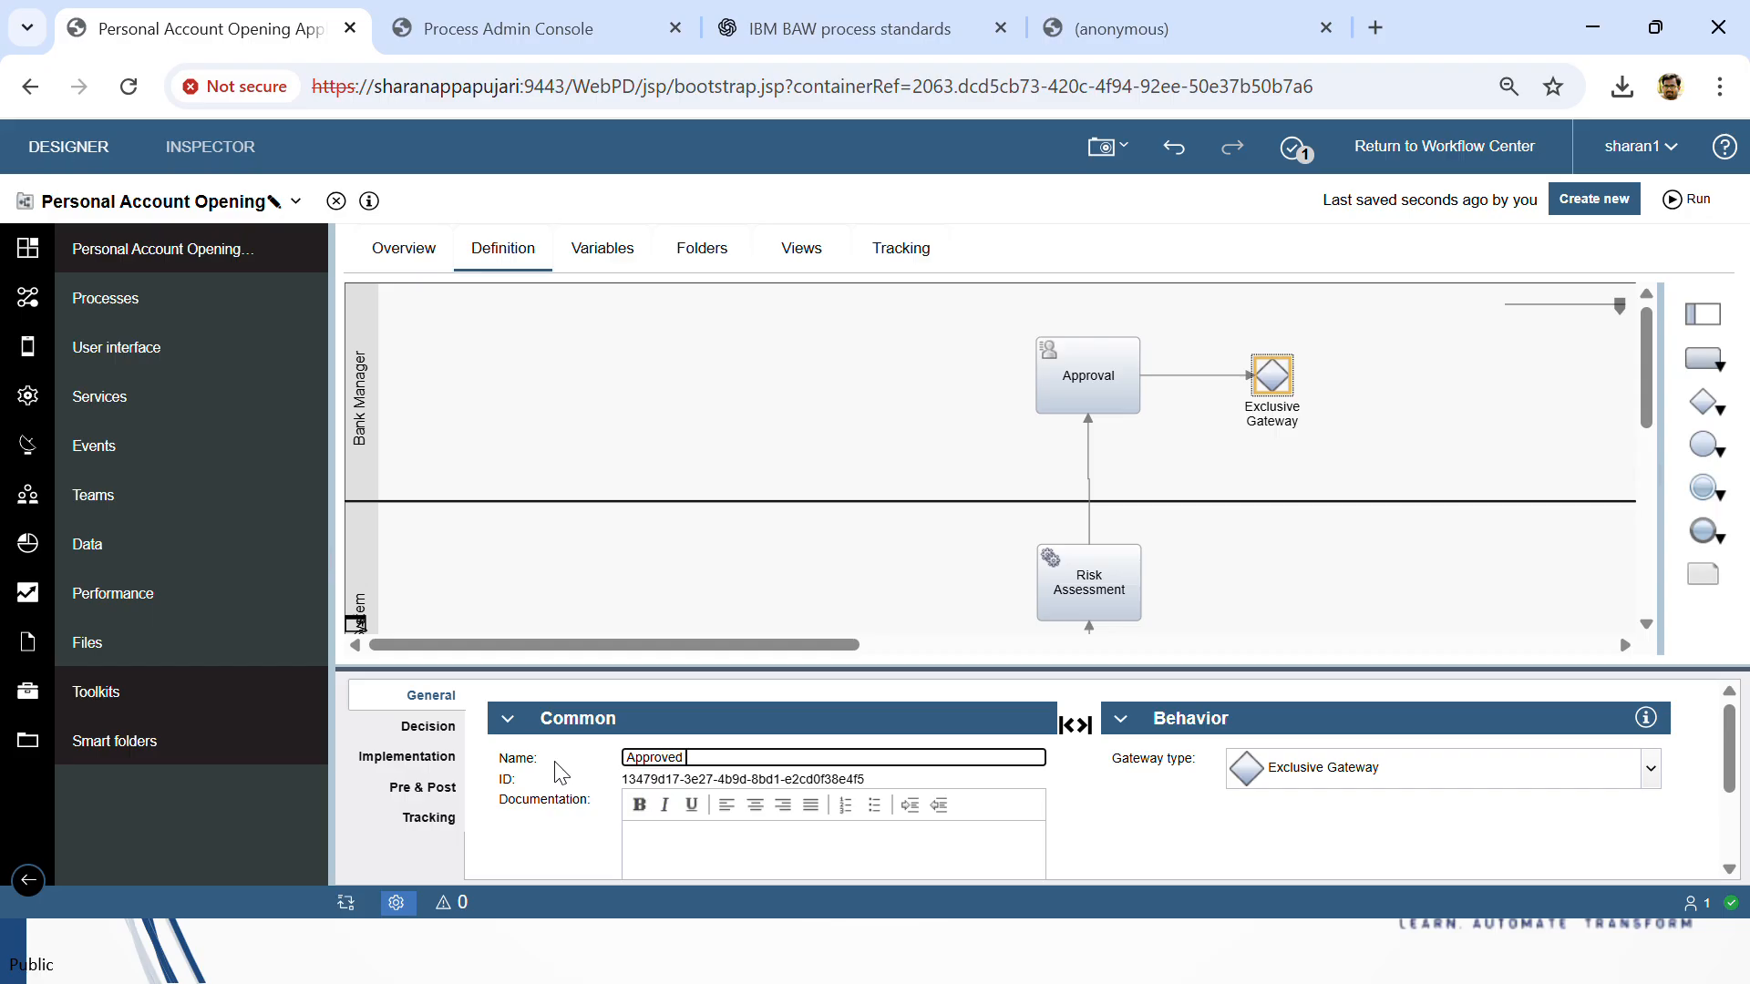
text( ?)
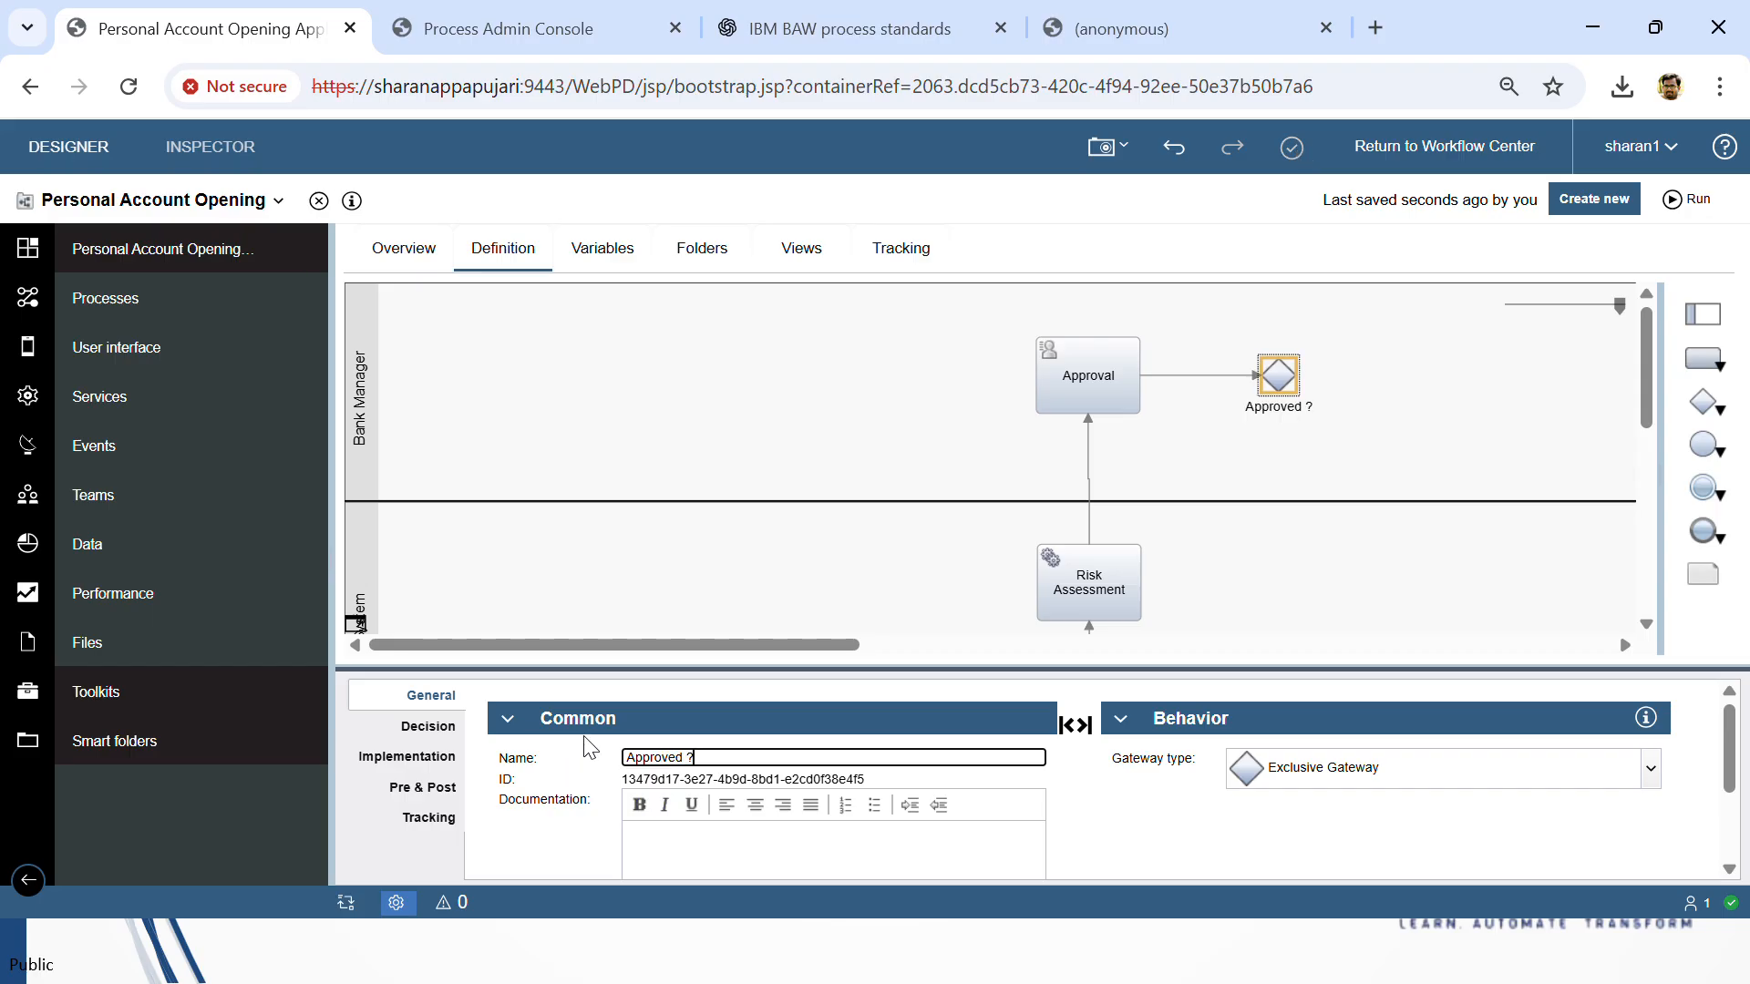
Step: Add an activity to the System lane, to the right of Risk Assessment, and set its type to System Task
drag(592, 644, 829, 645)
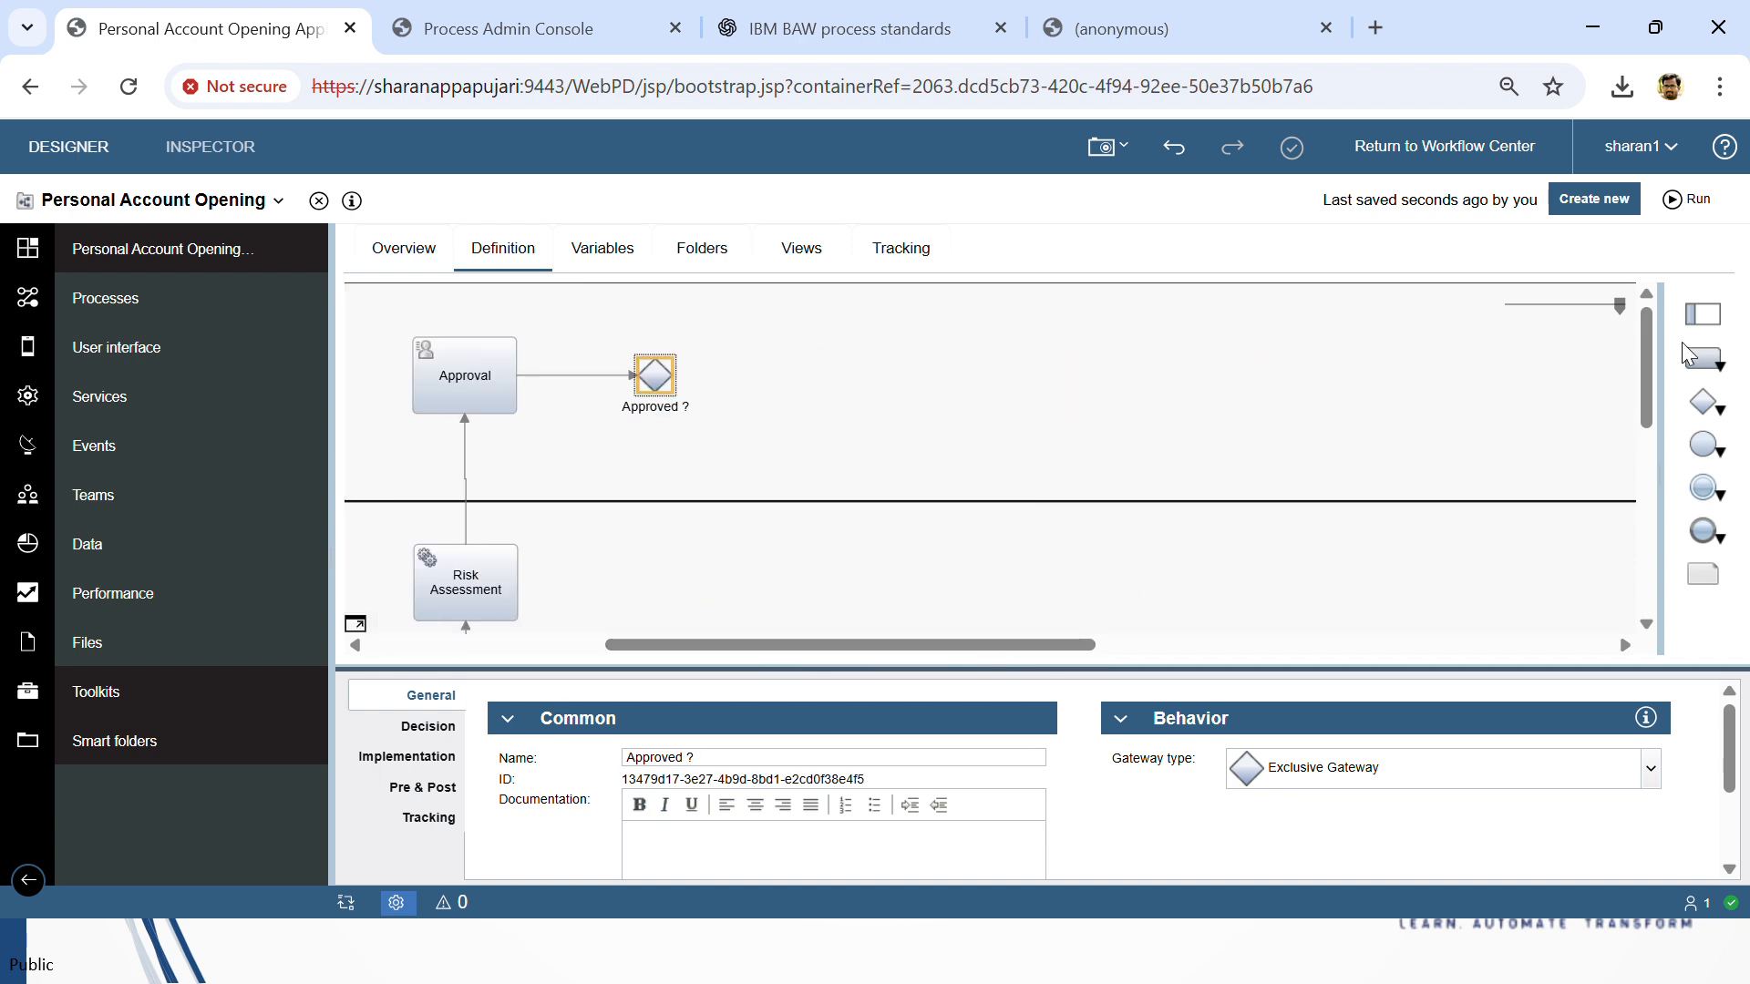
drag(1700, 357, 861, 592)
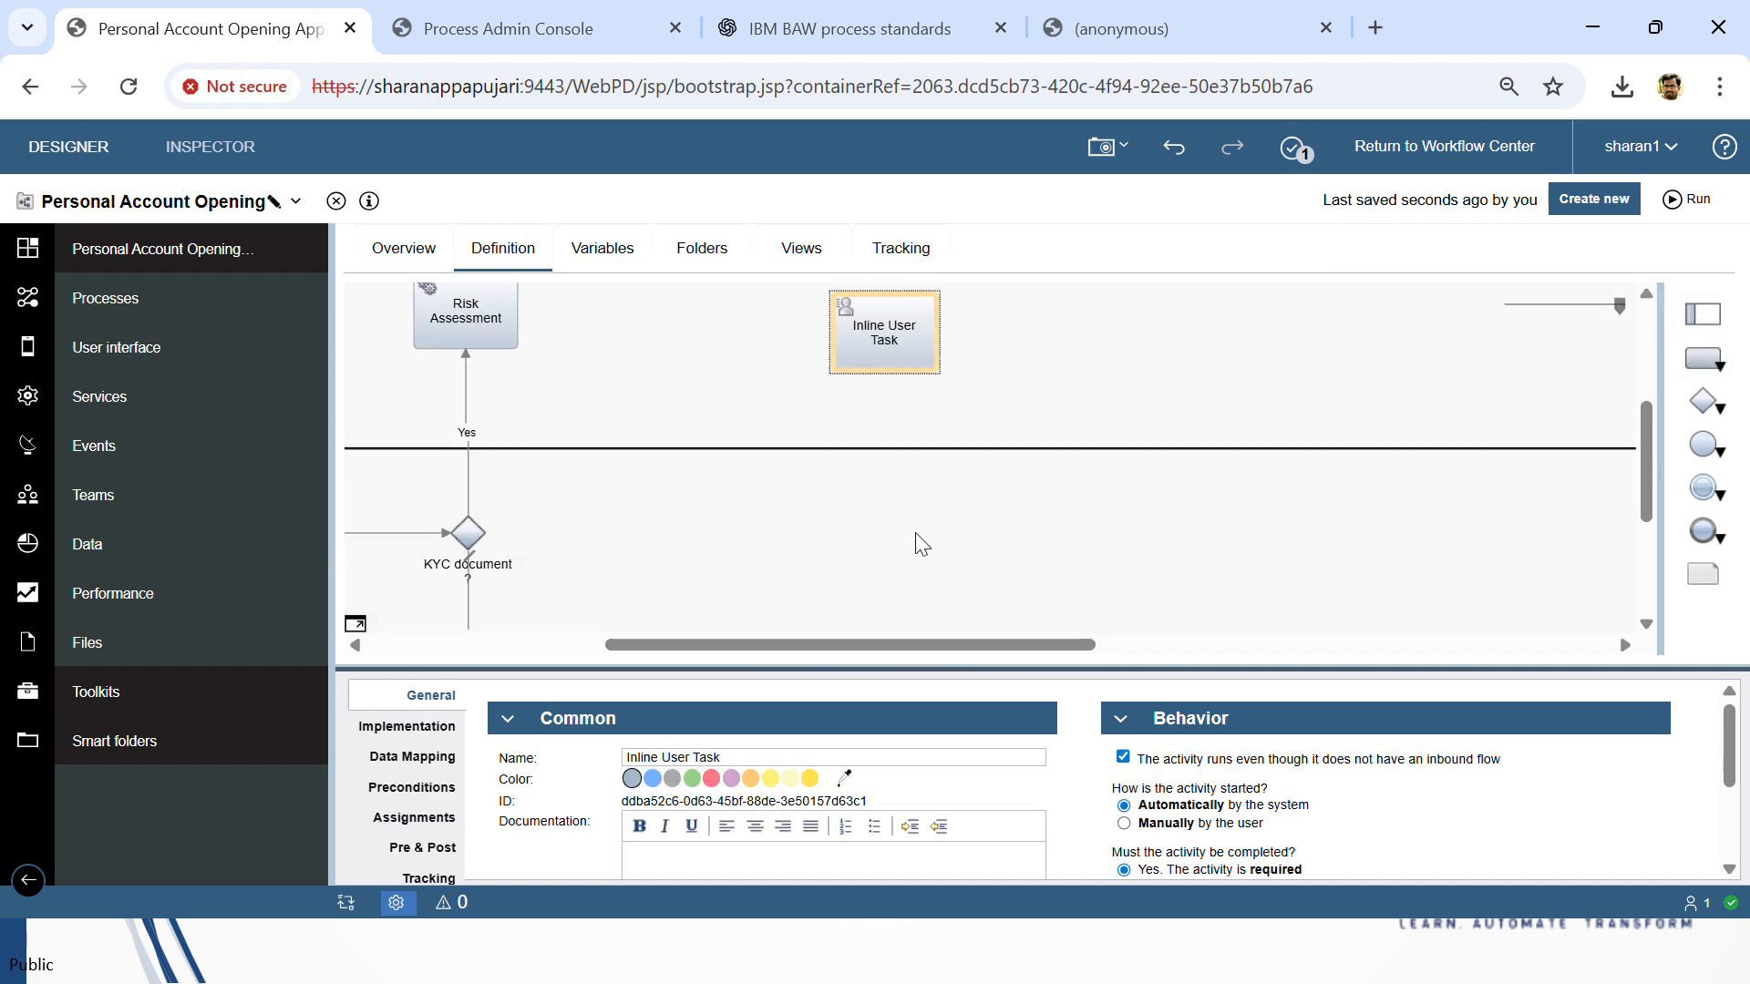
scroll(915, 526, down, 1)
scroll(876, 338, up, 5)
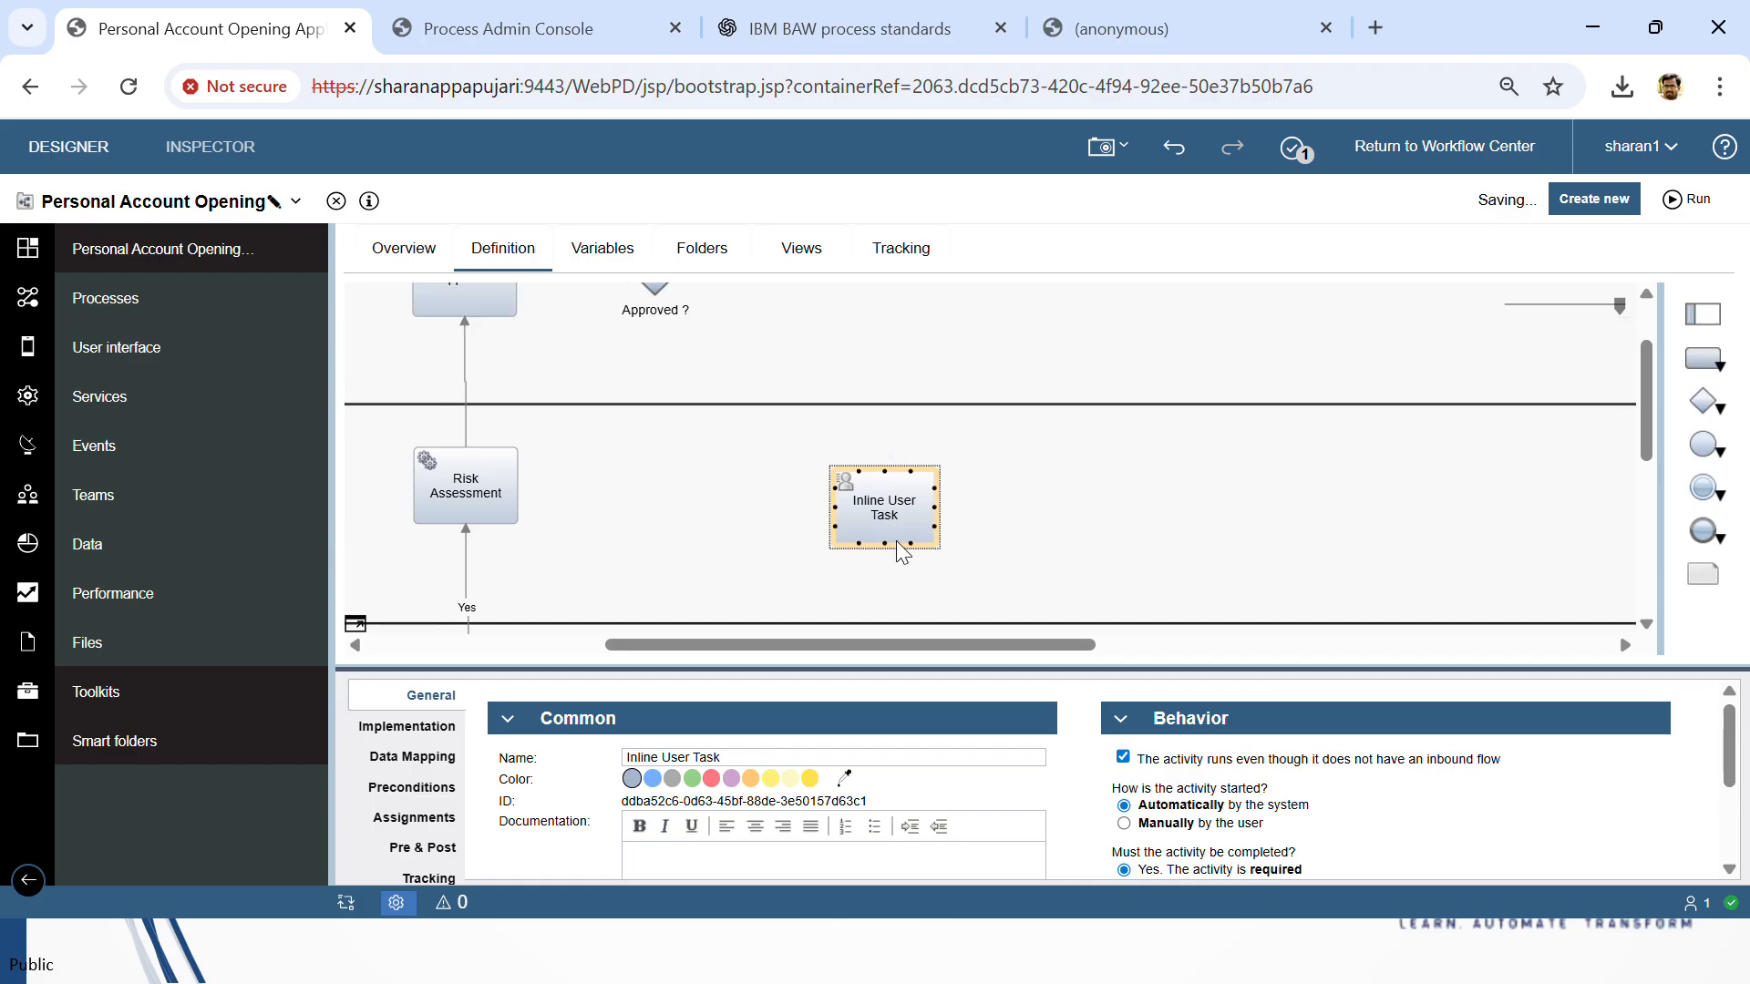
click(406, 726)
click(720, 765)
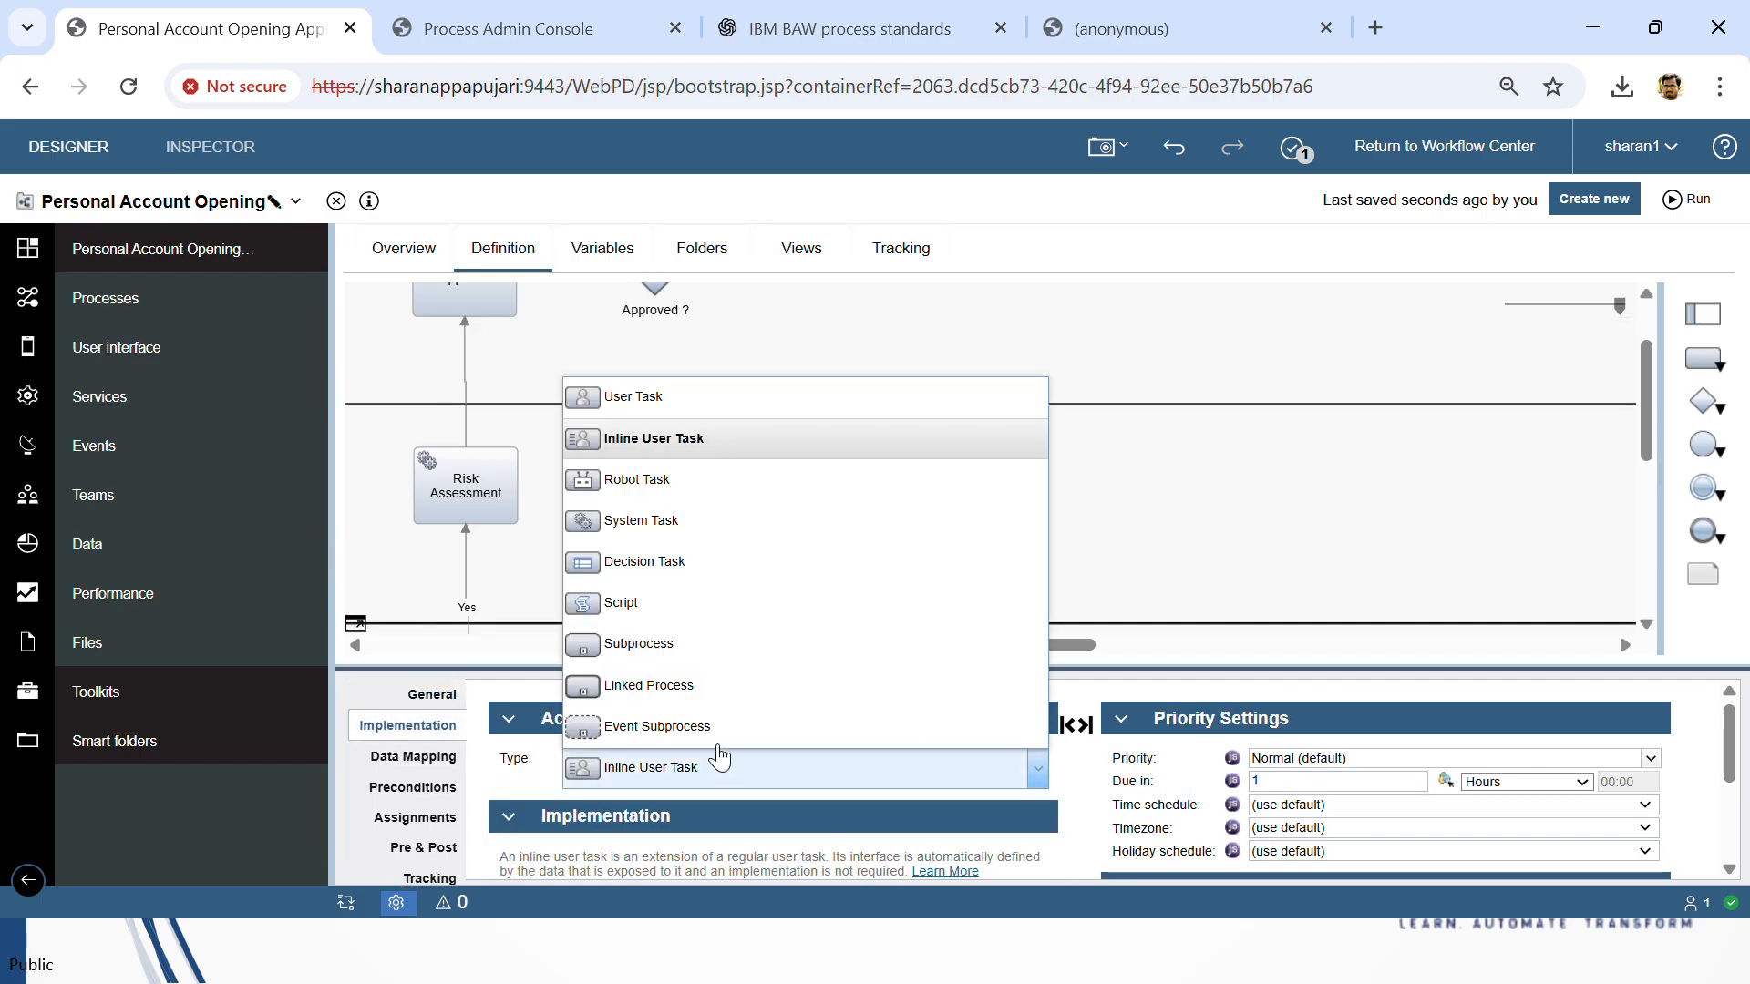
click(654, 485)
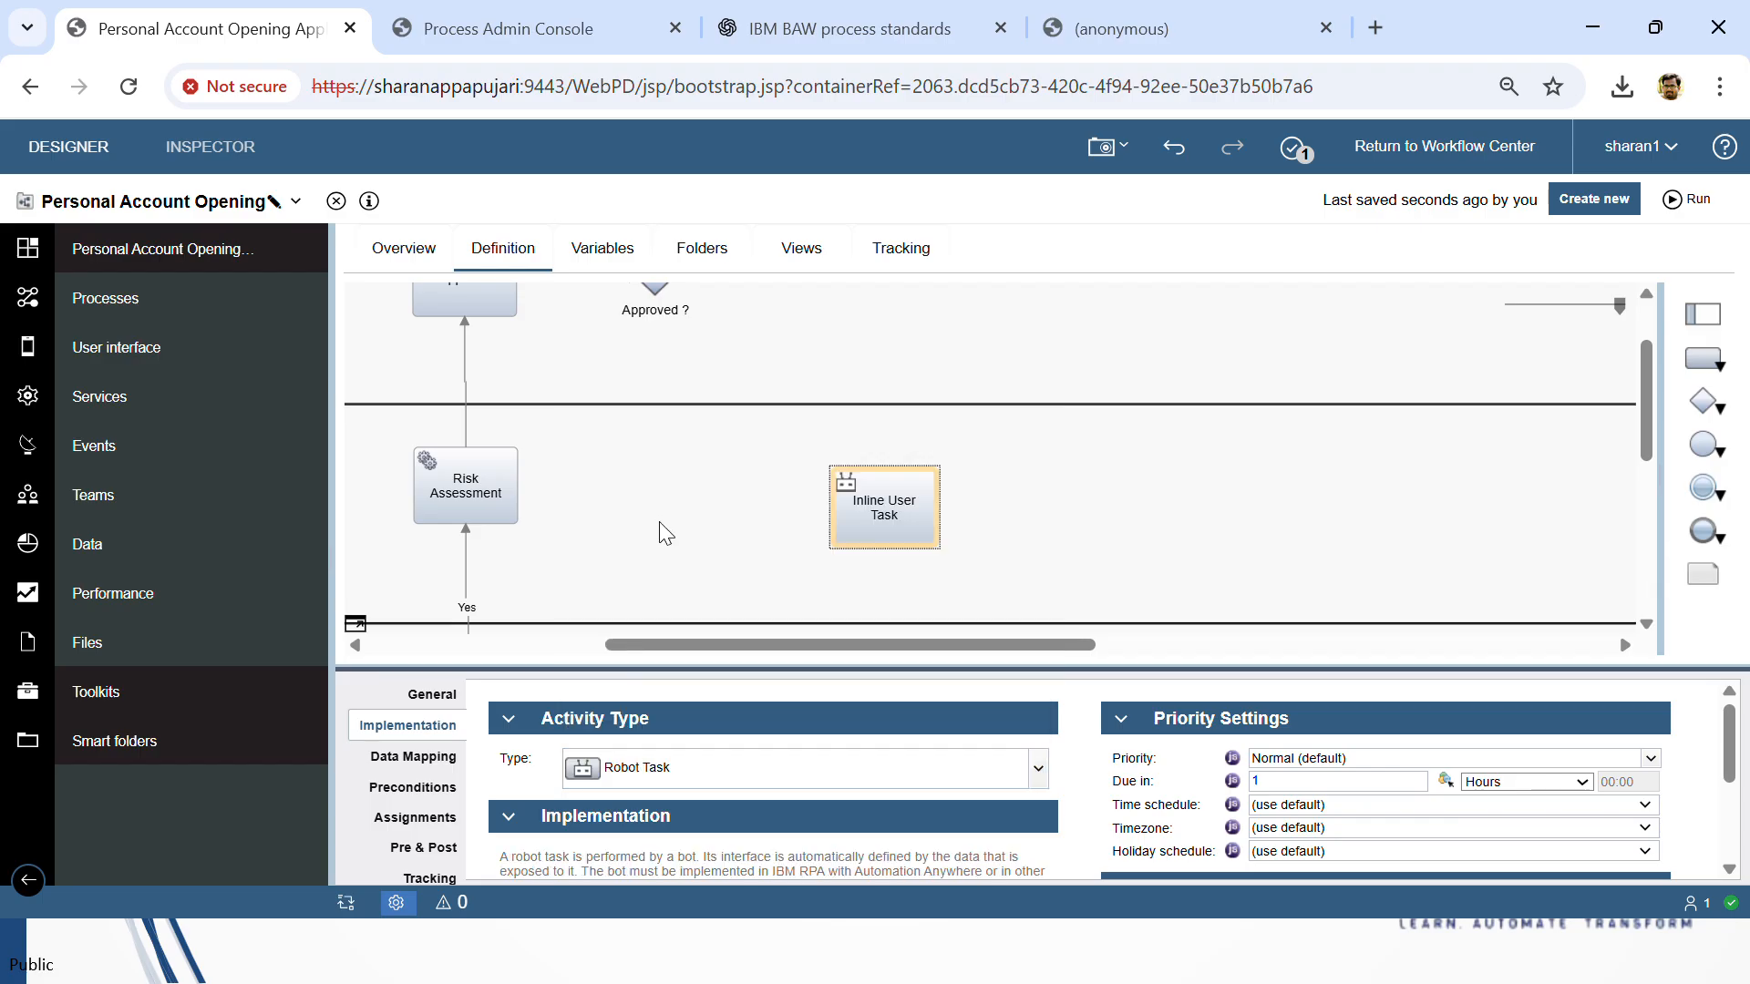
click(687, 769)
click(658, 519)
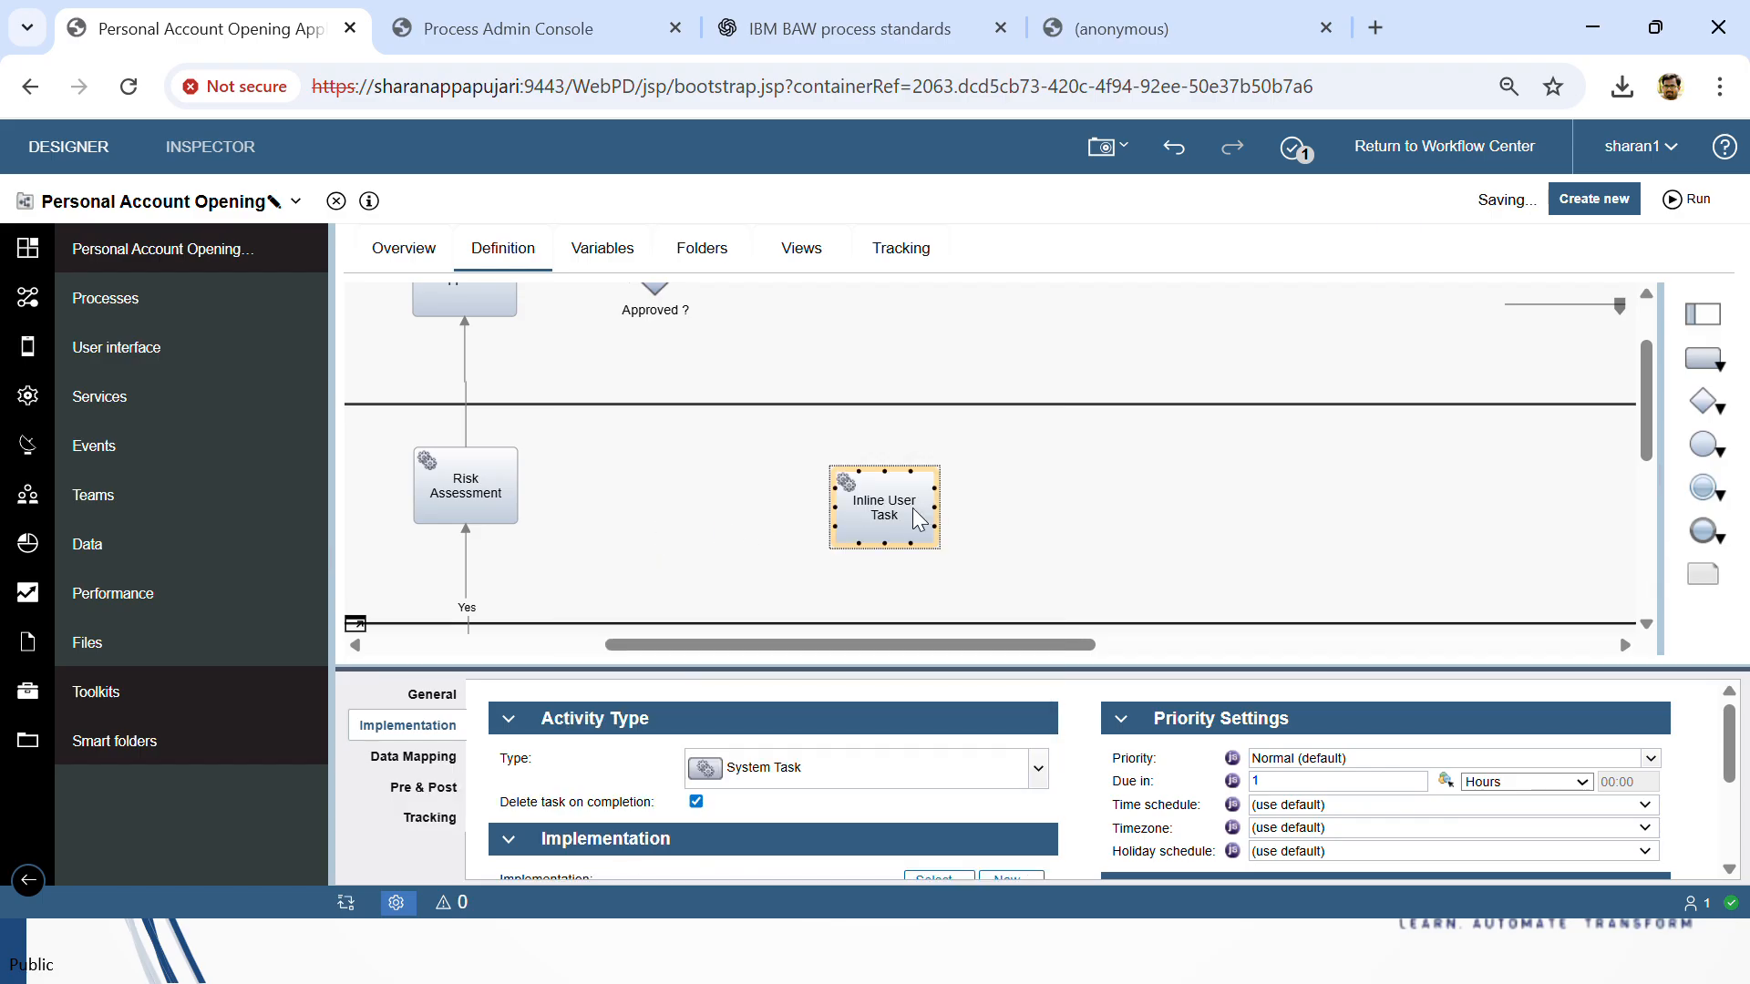
drag(917, 518, 872, 503)
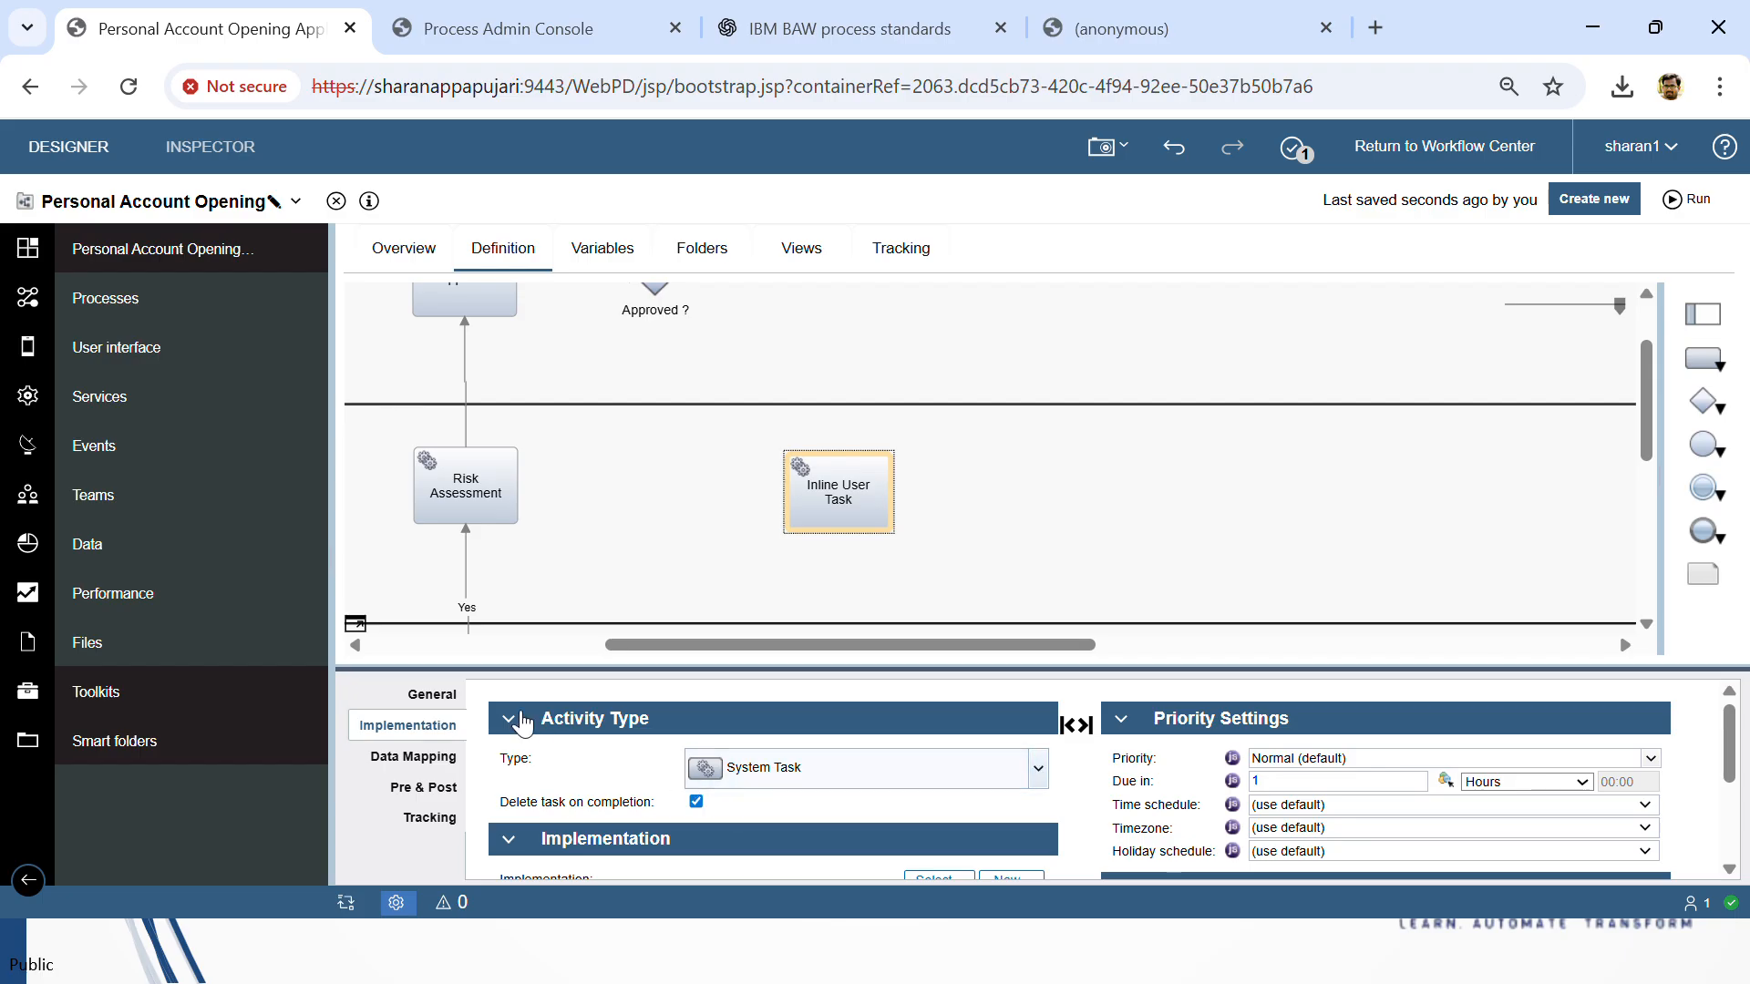
Step: Rename the new system task in the System lane as "Create account"
click(432, 694)
drag(781, 757, 558, 766)
text(C)
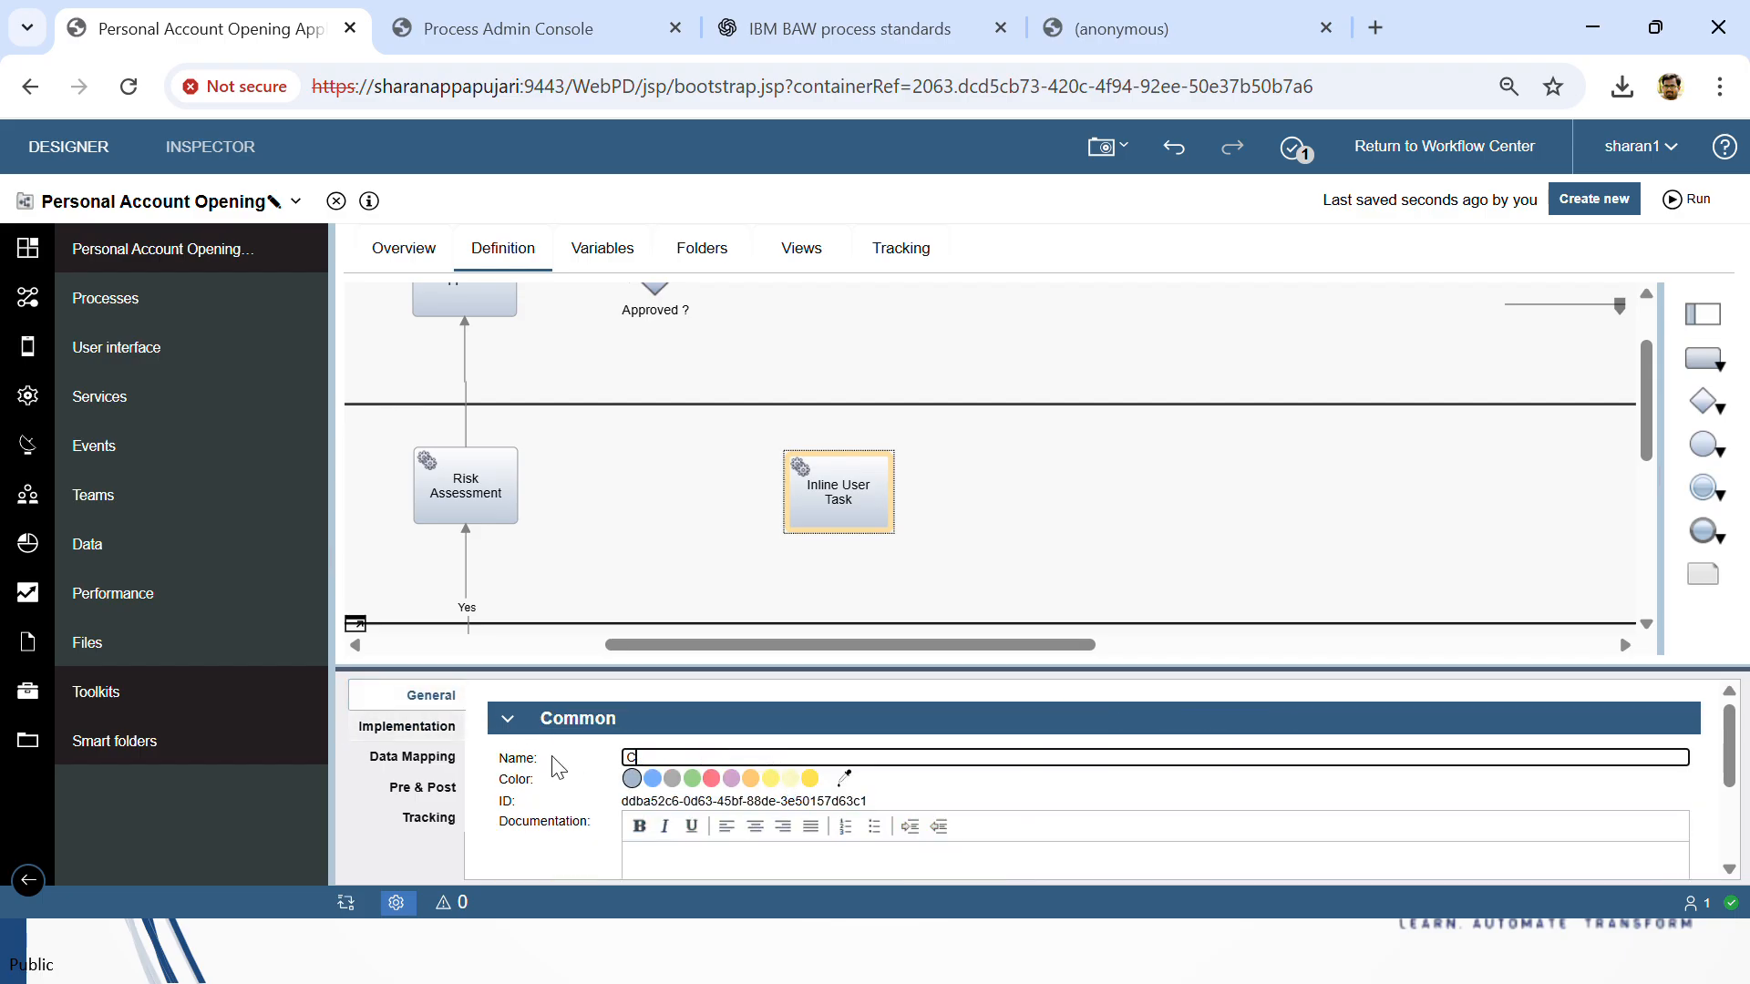
key(BackSpace)
key(BackSpace)
text(te account)
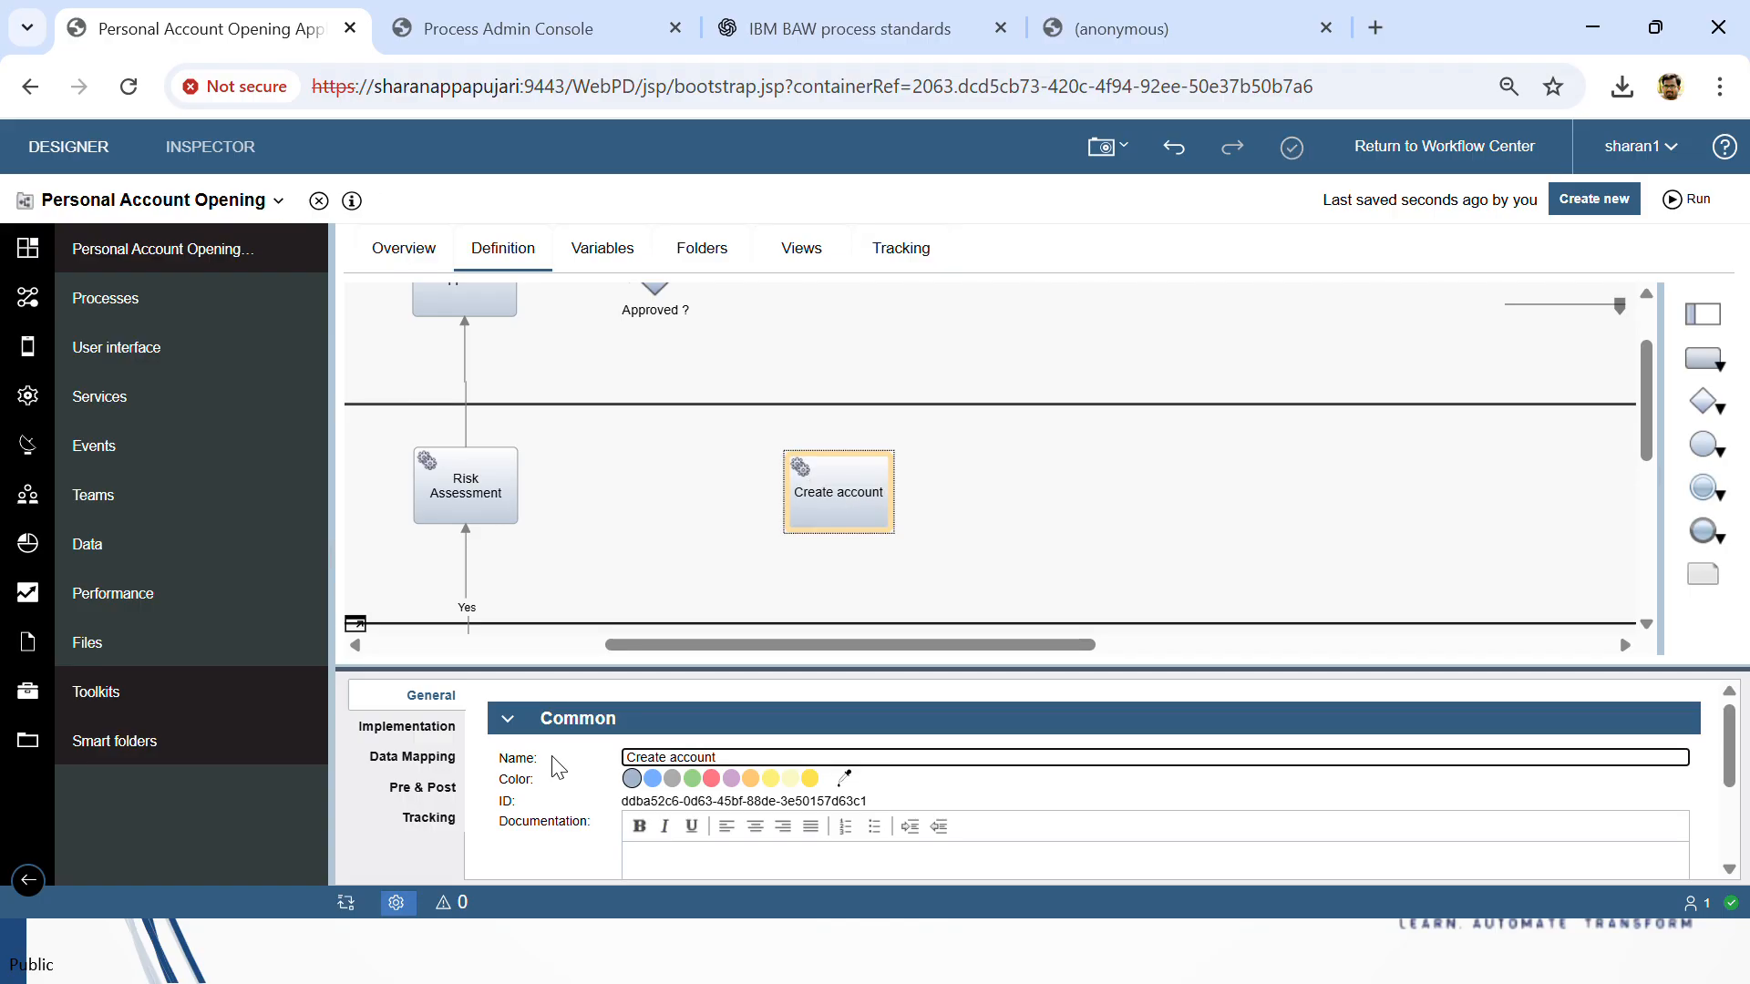
Step: Connect the "Approved ?" gateway to the upper edge of Create account
scroll(711, 474, up, 1)
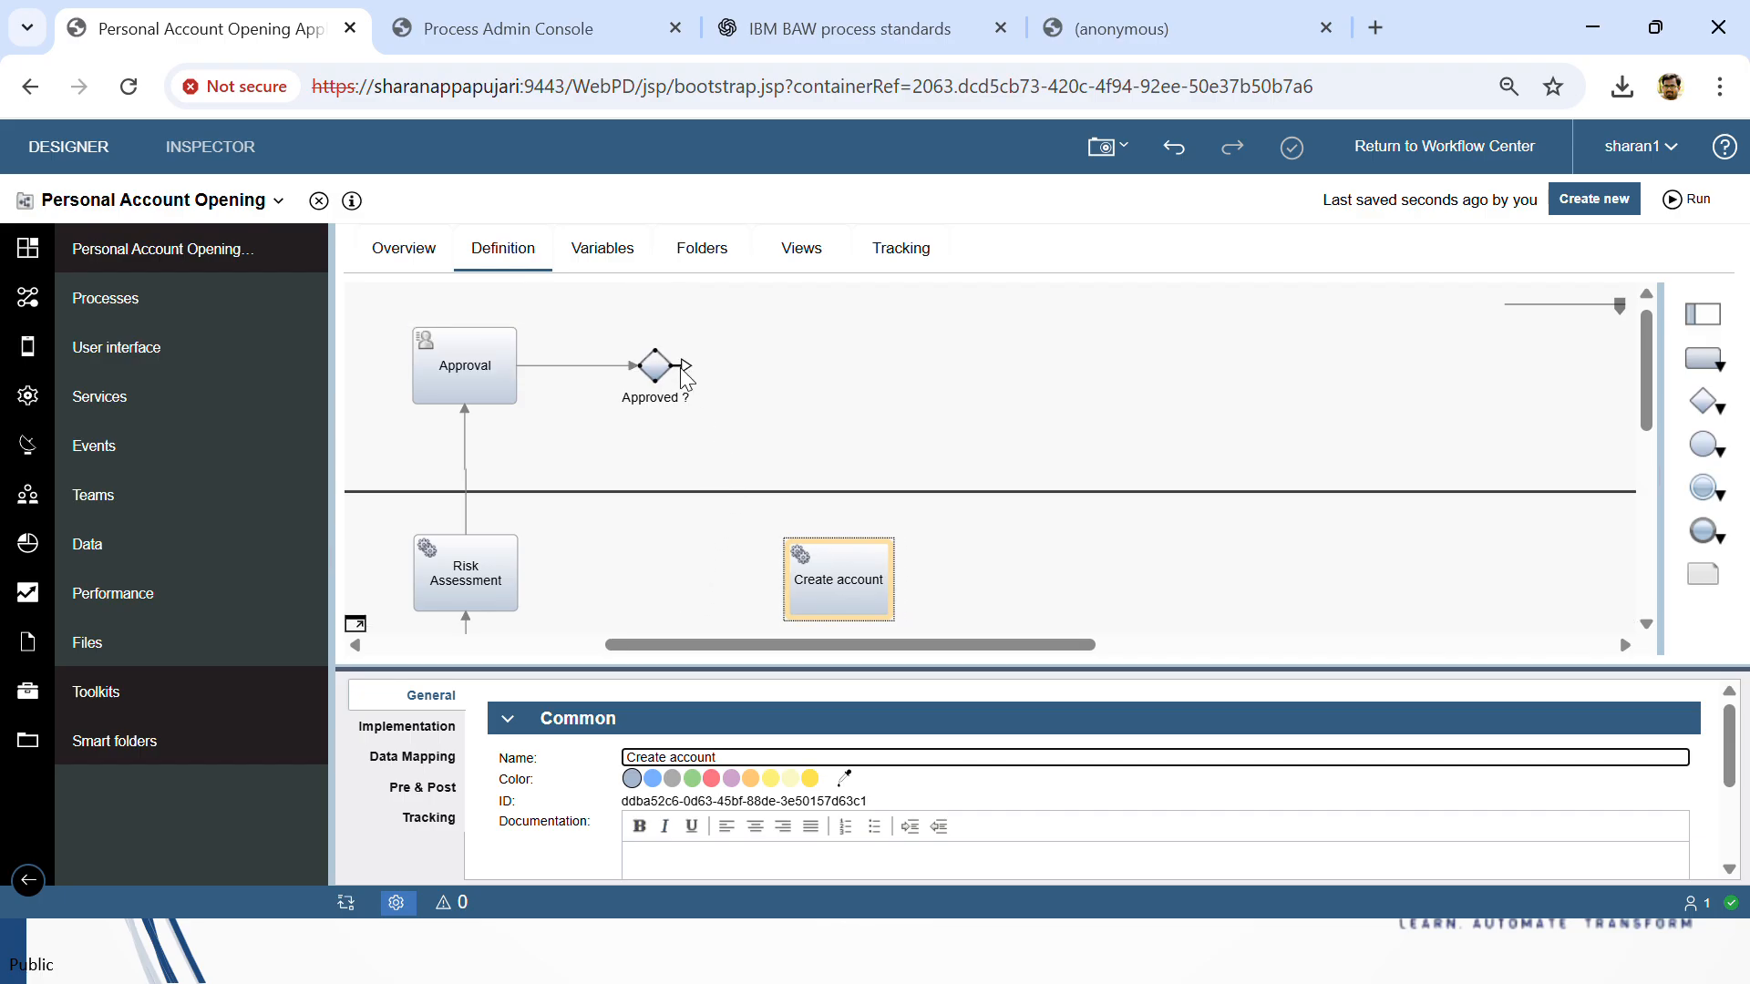
drag(683, 369, 832, 538)
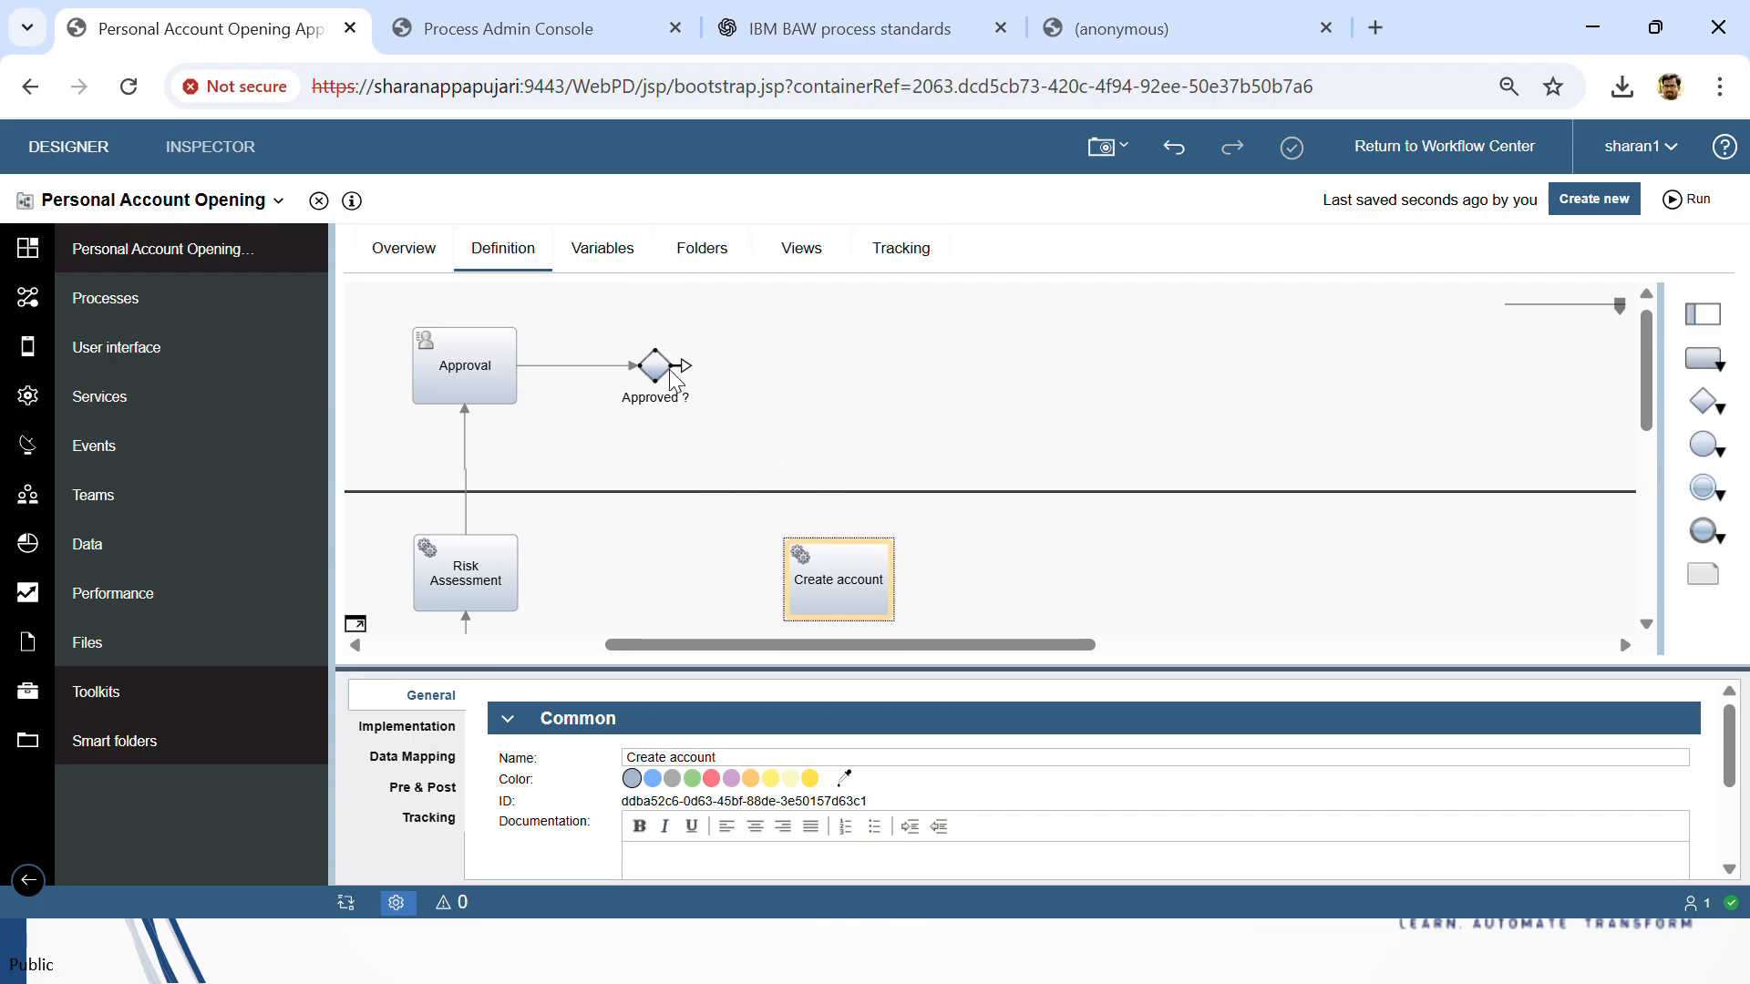
drag(671, 371, 836, 552)
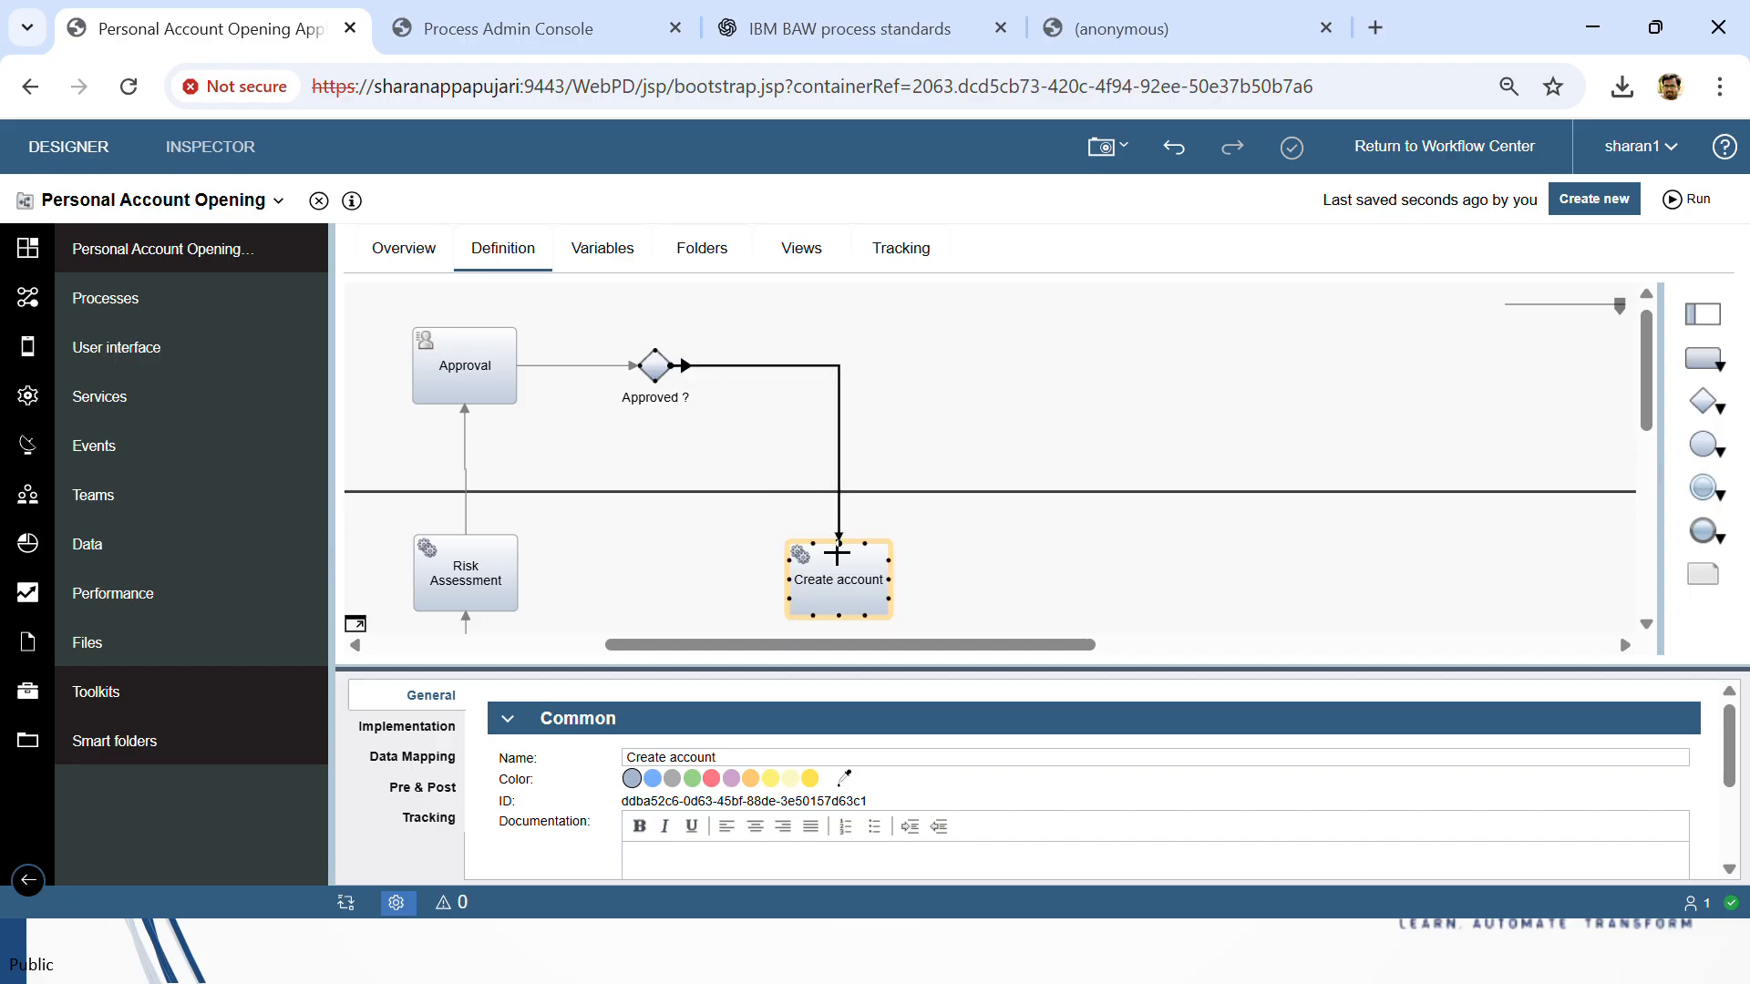
Step: Rename the flow from the "Approved ?" gateway to Create account as "To Create account (Yes)"
click(840, 434)
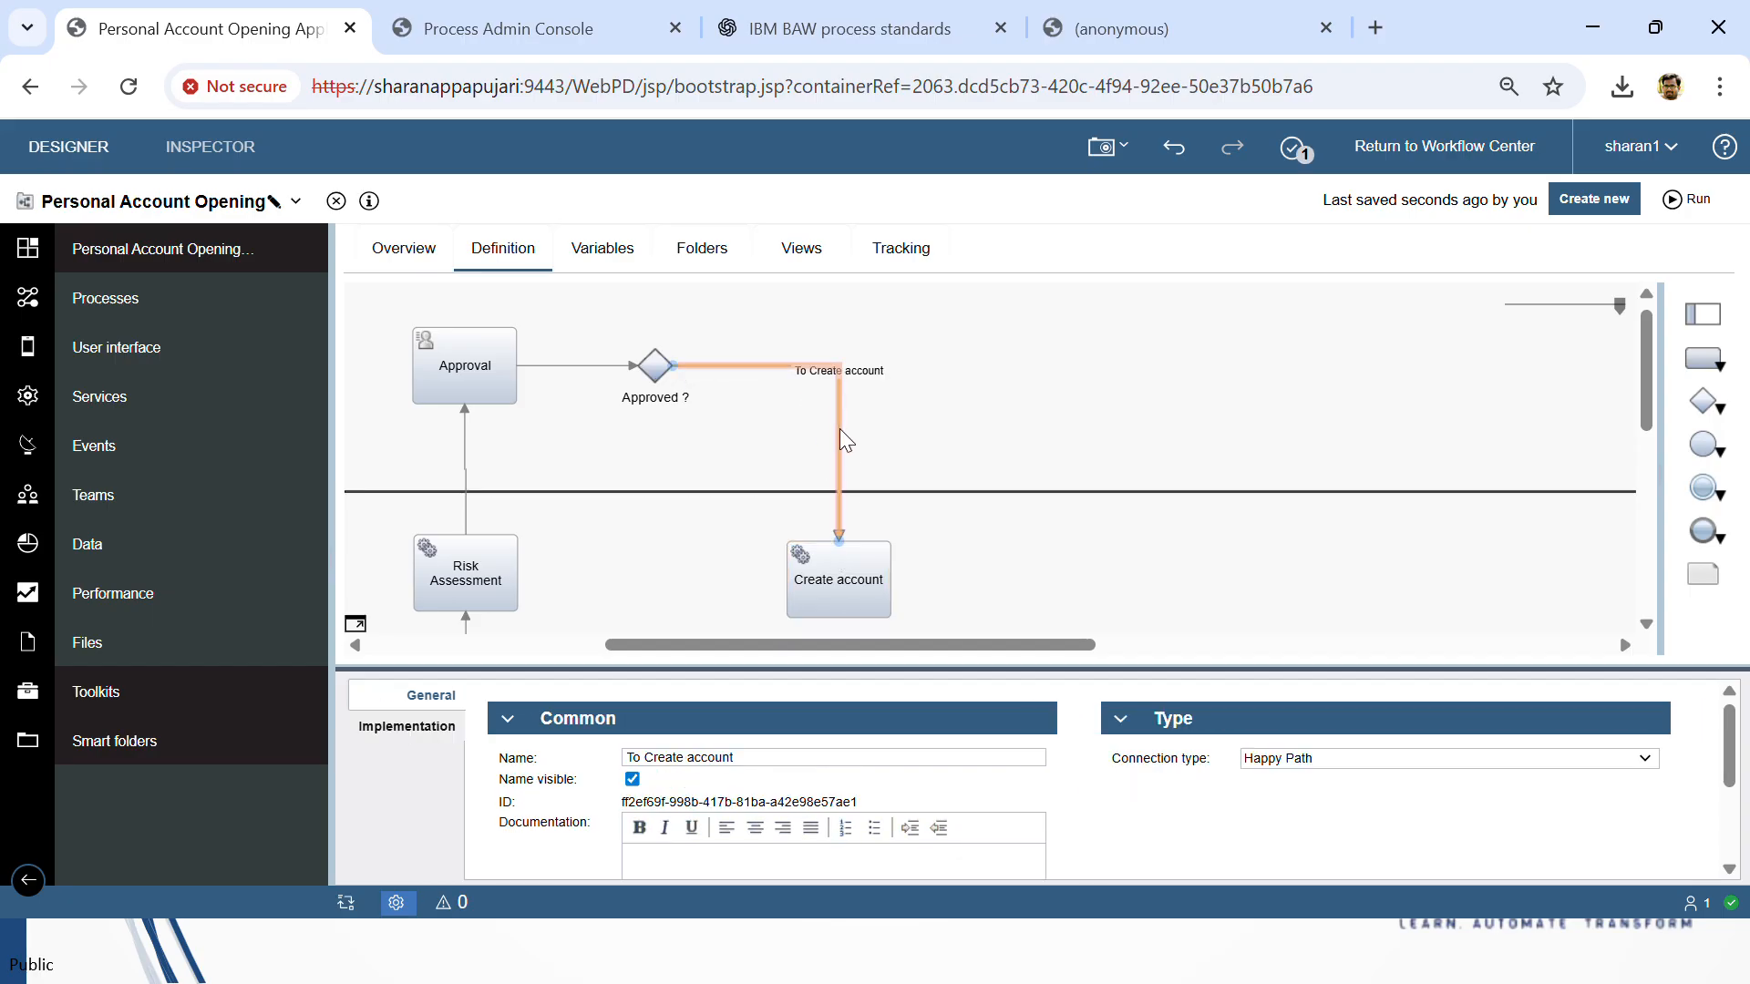
click(773, 758)
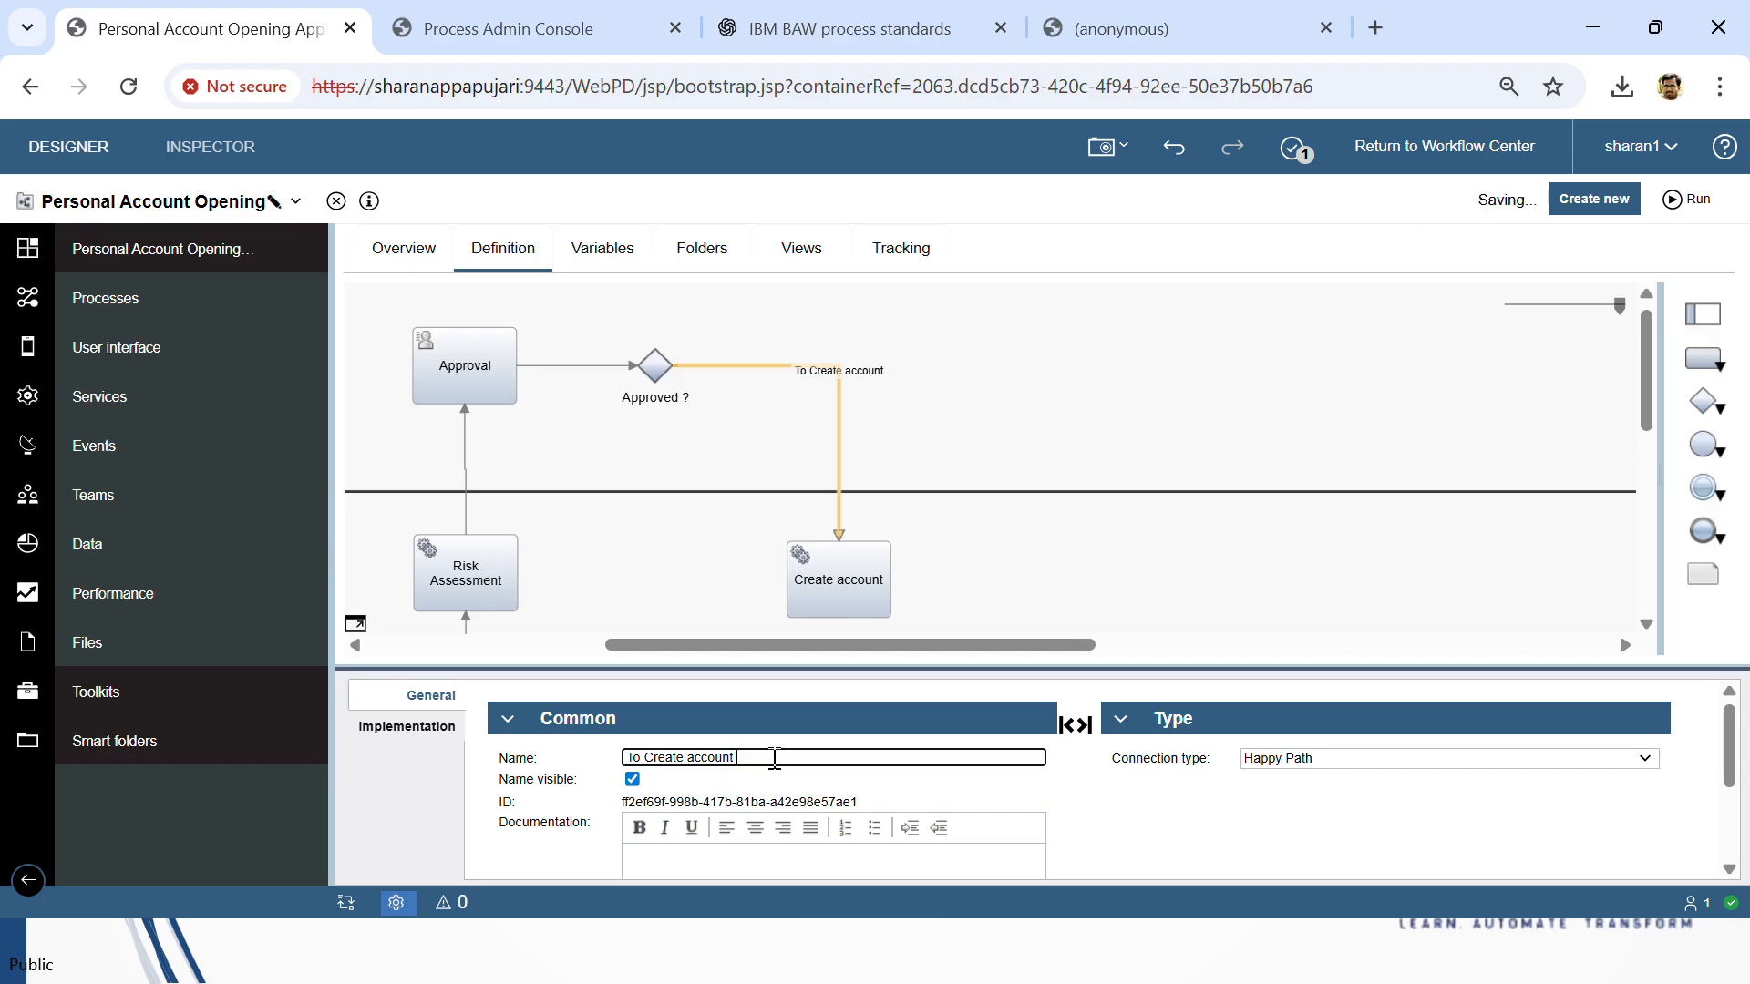
text((yes)
key(Left)
key(Left)
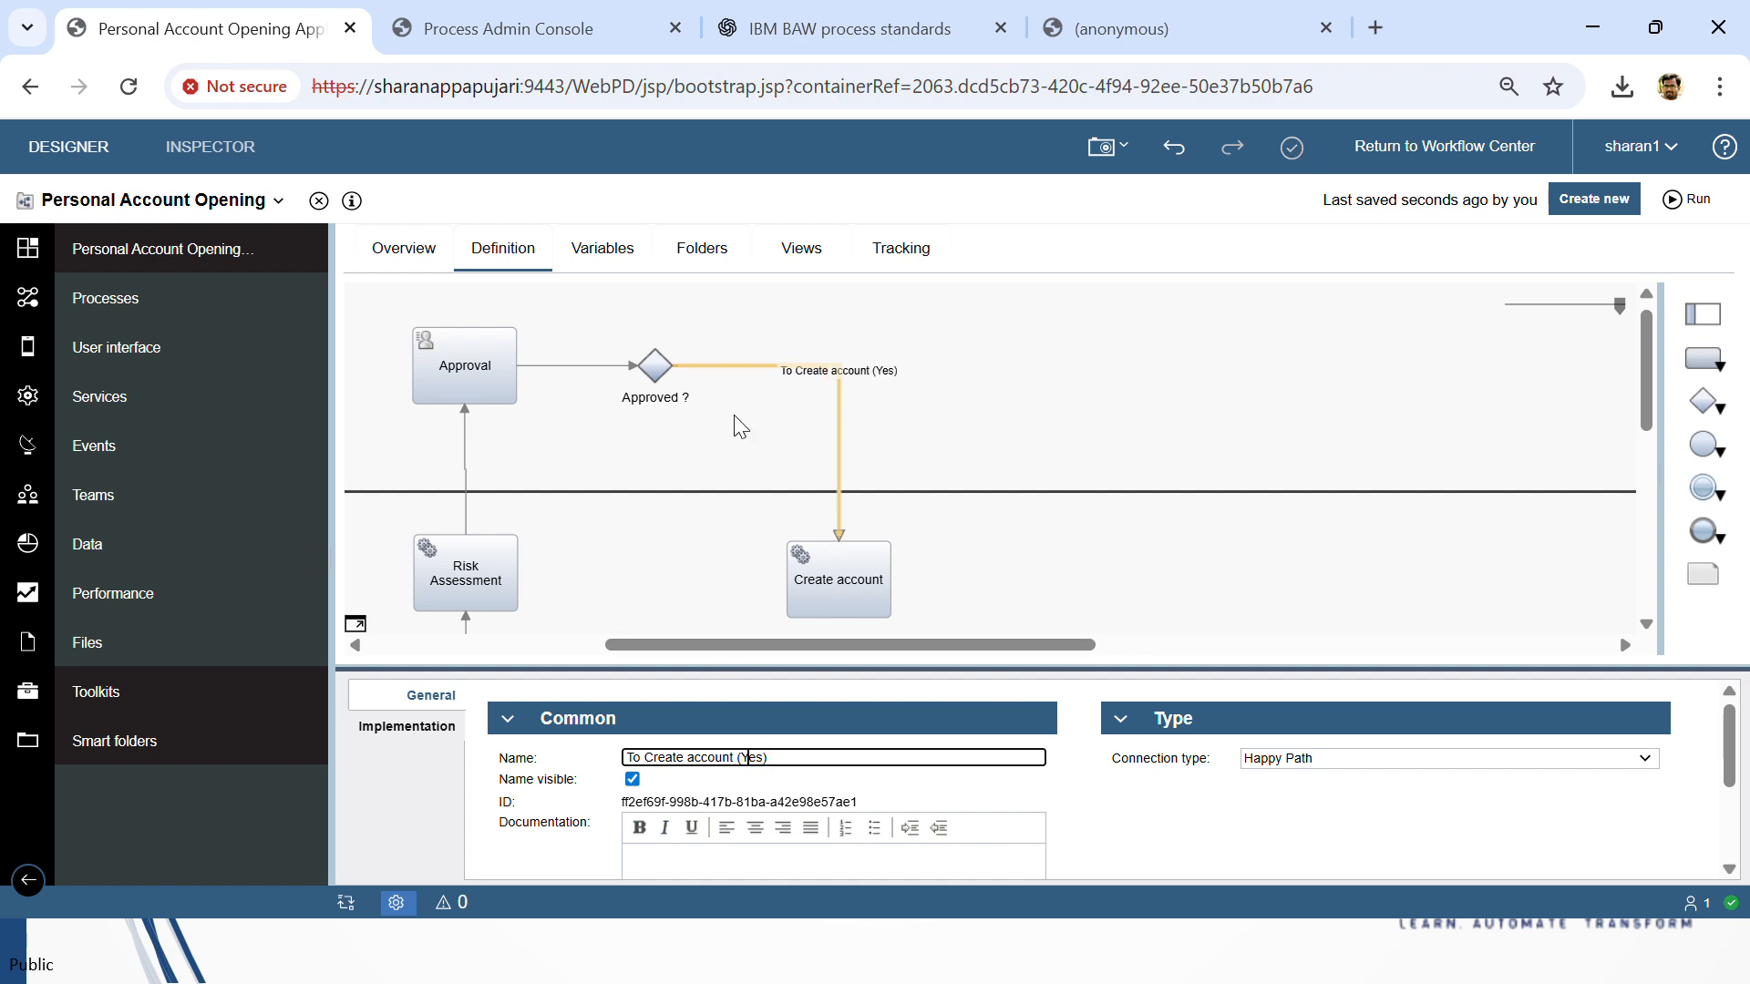
Step: Connect the "Approved ?" gateway to the upper edge of Data Collection/Verification
scroll(743, 423, down, 5)
scroll(714, 513, down, 3)
scroll(734, 567, up, 3)
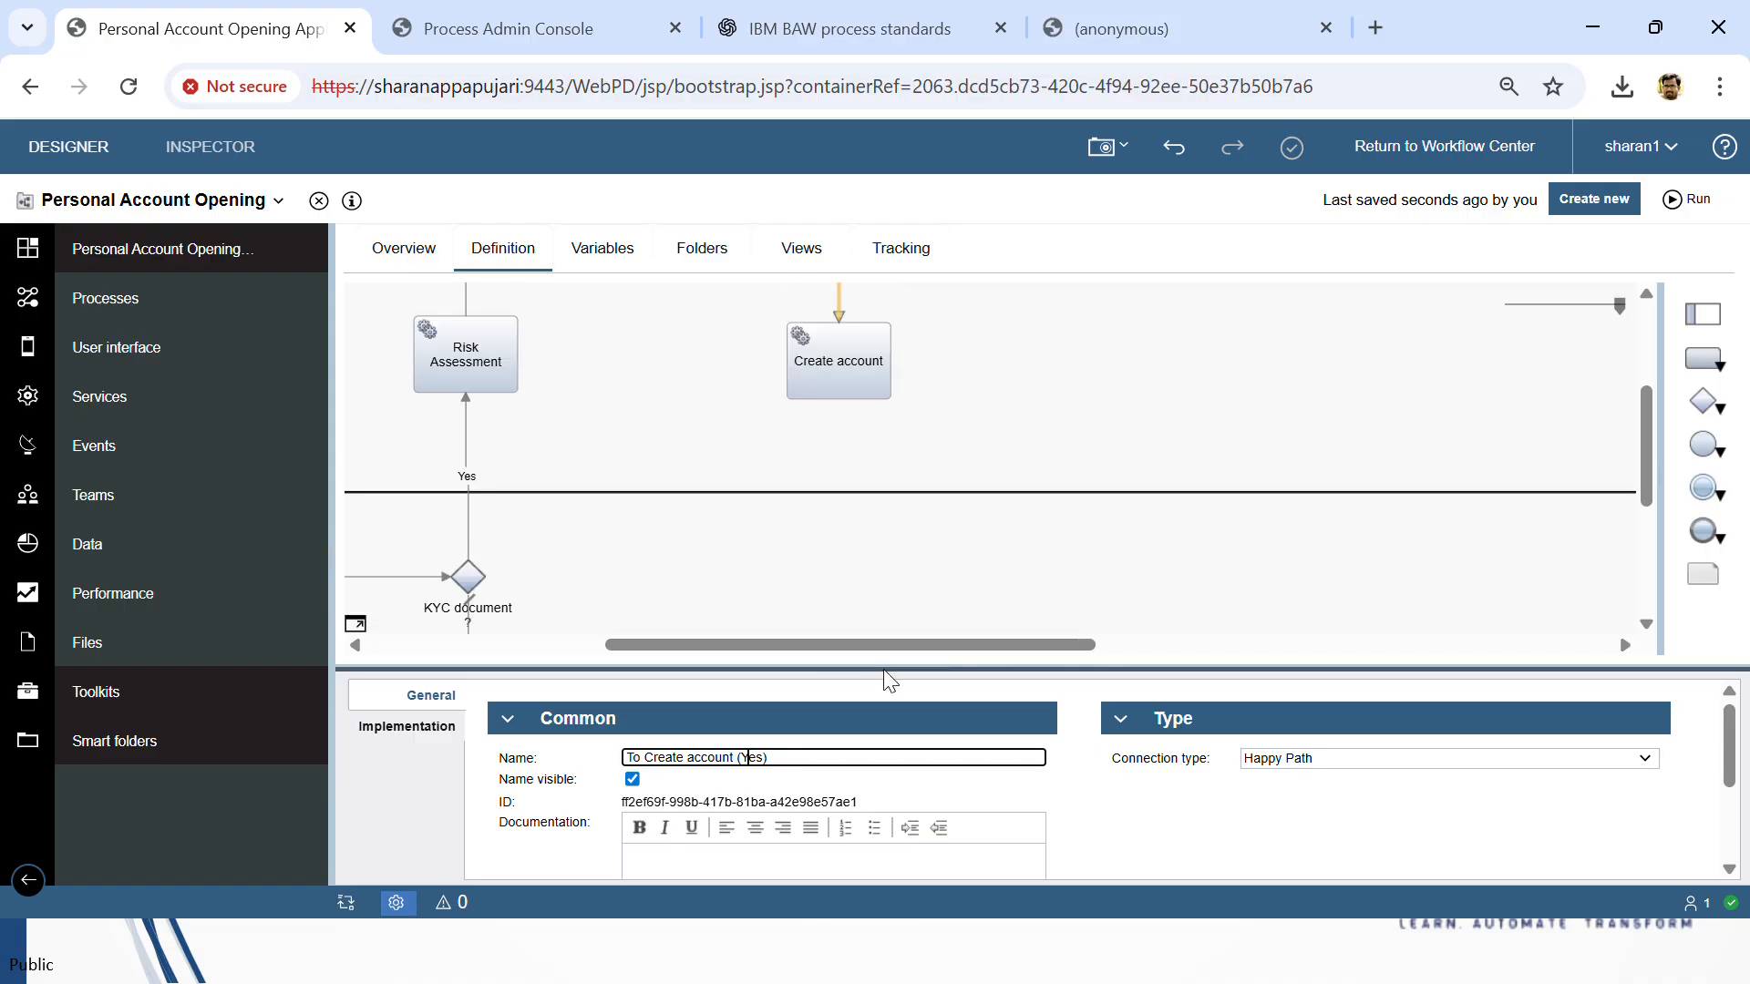
drag(891, 670, 756, 754)
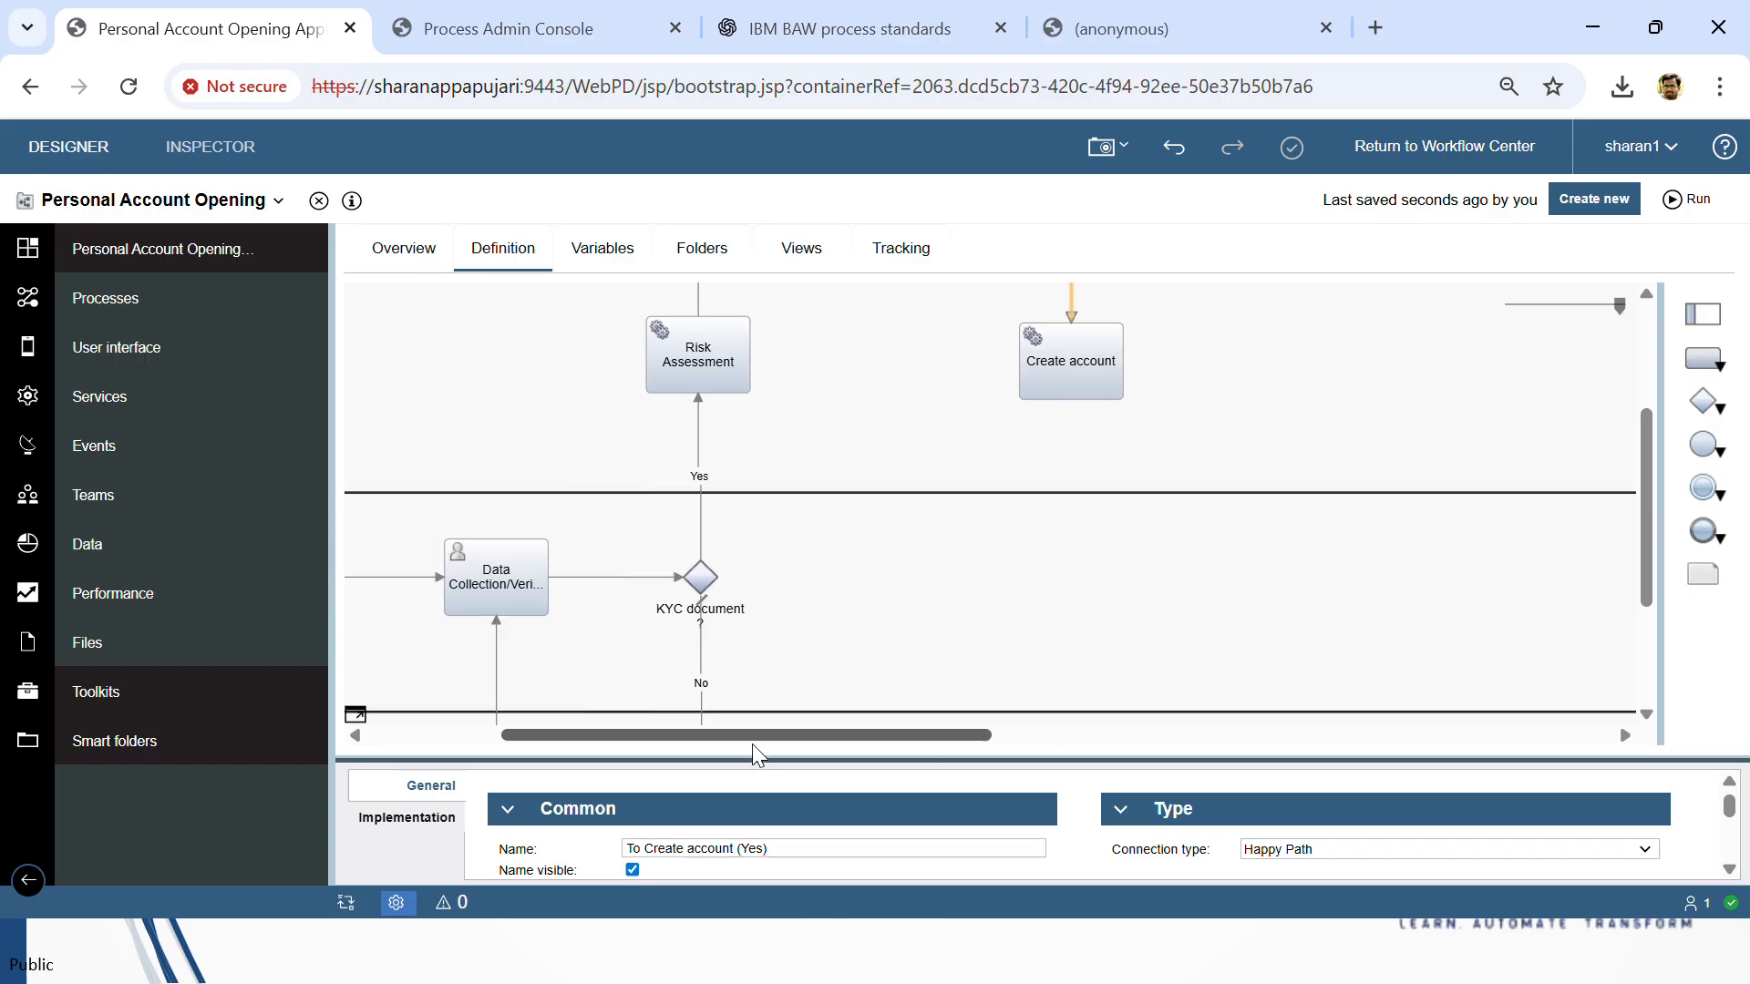
scroll(1040, 592, up, 4)
scroll(1055, 586, down, 1)
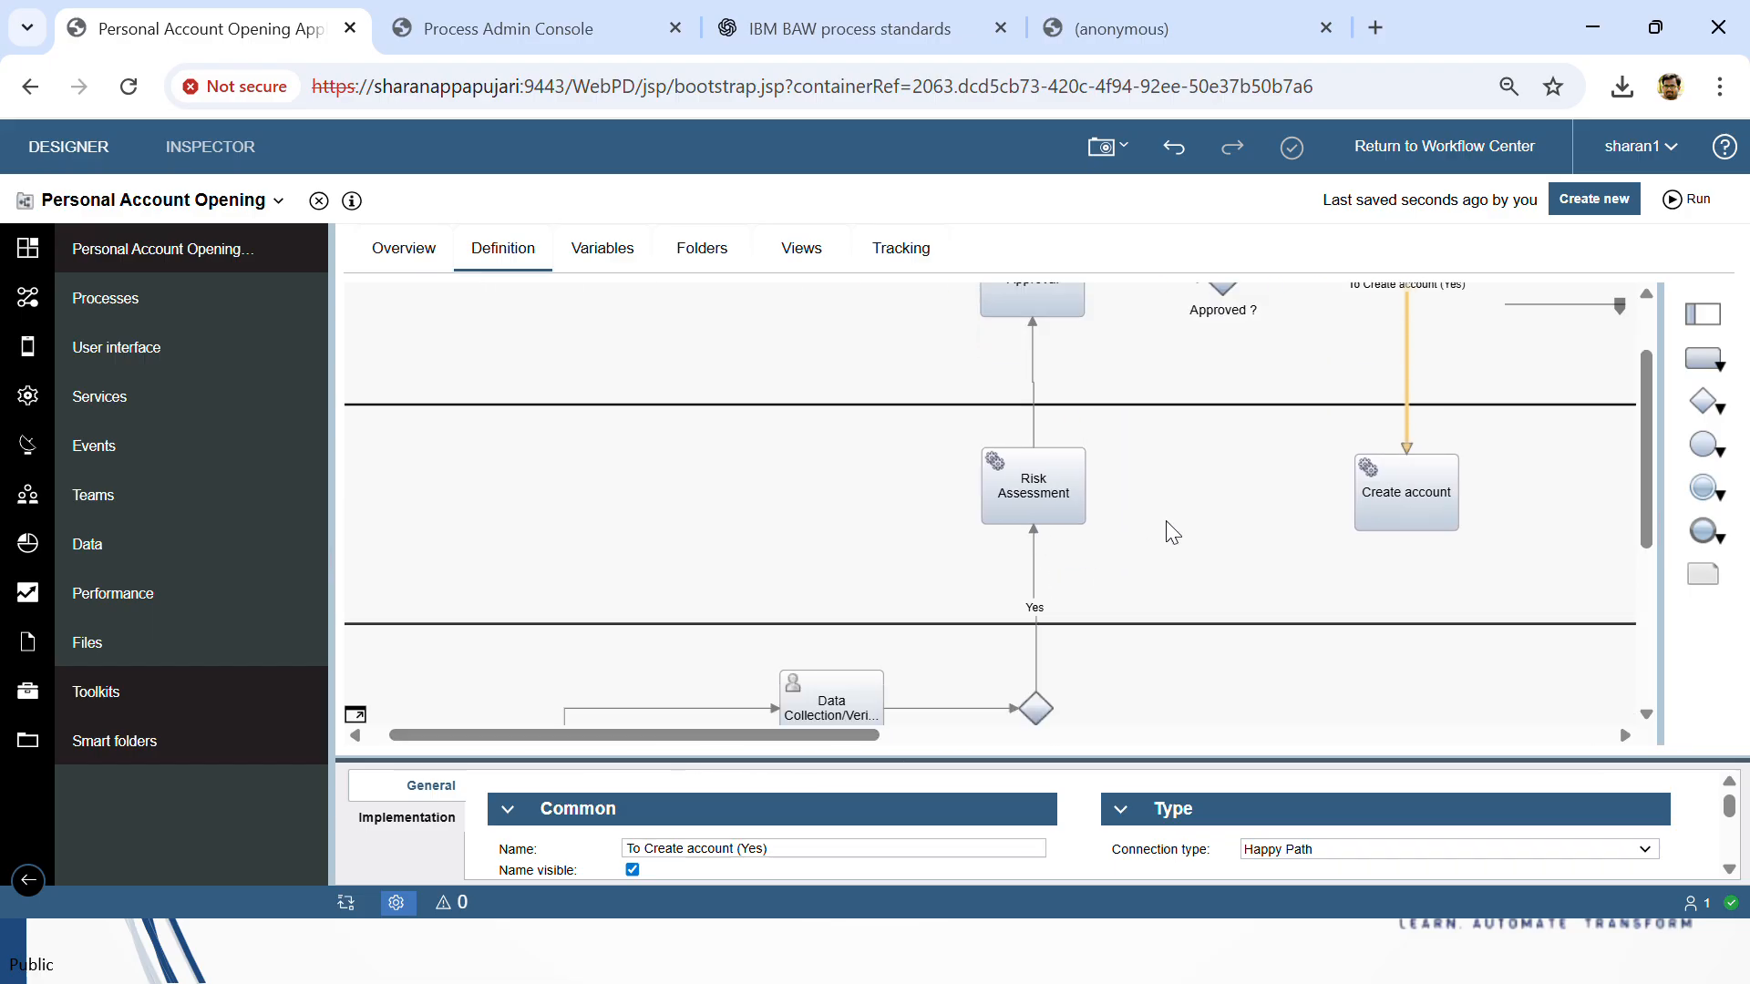
scroll(830, 611, down, 2)
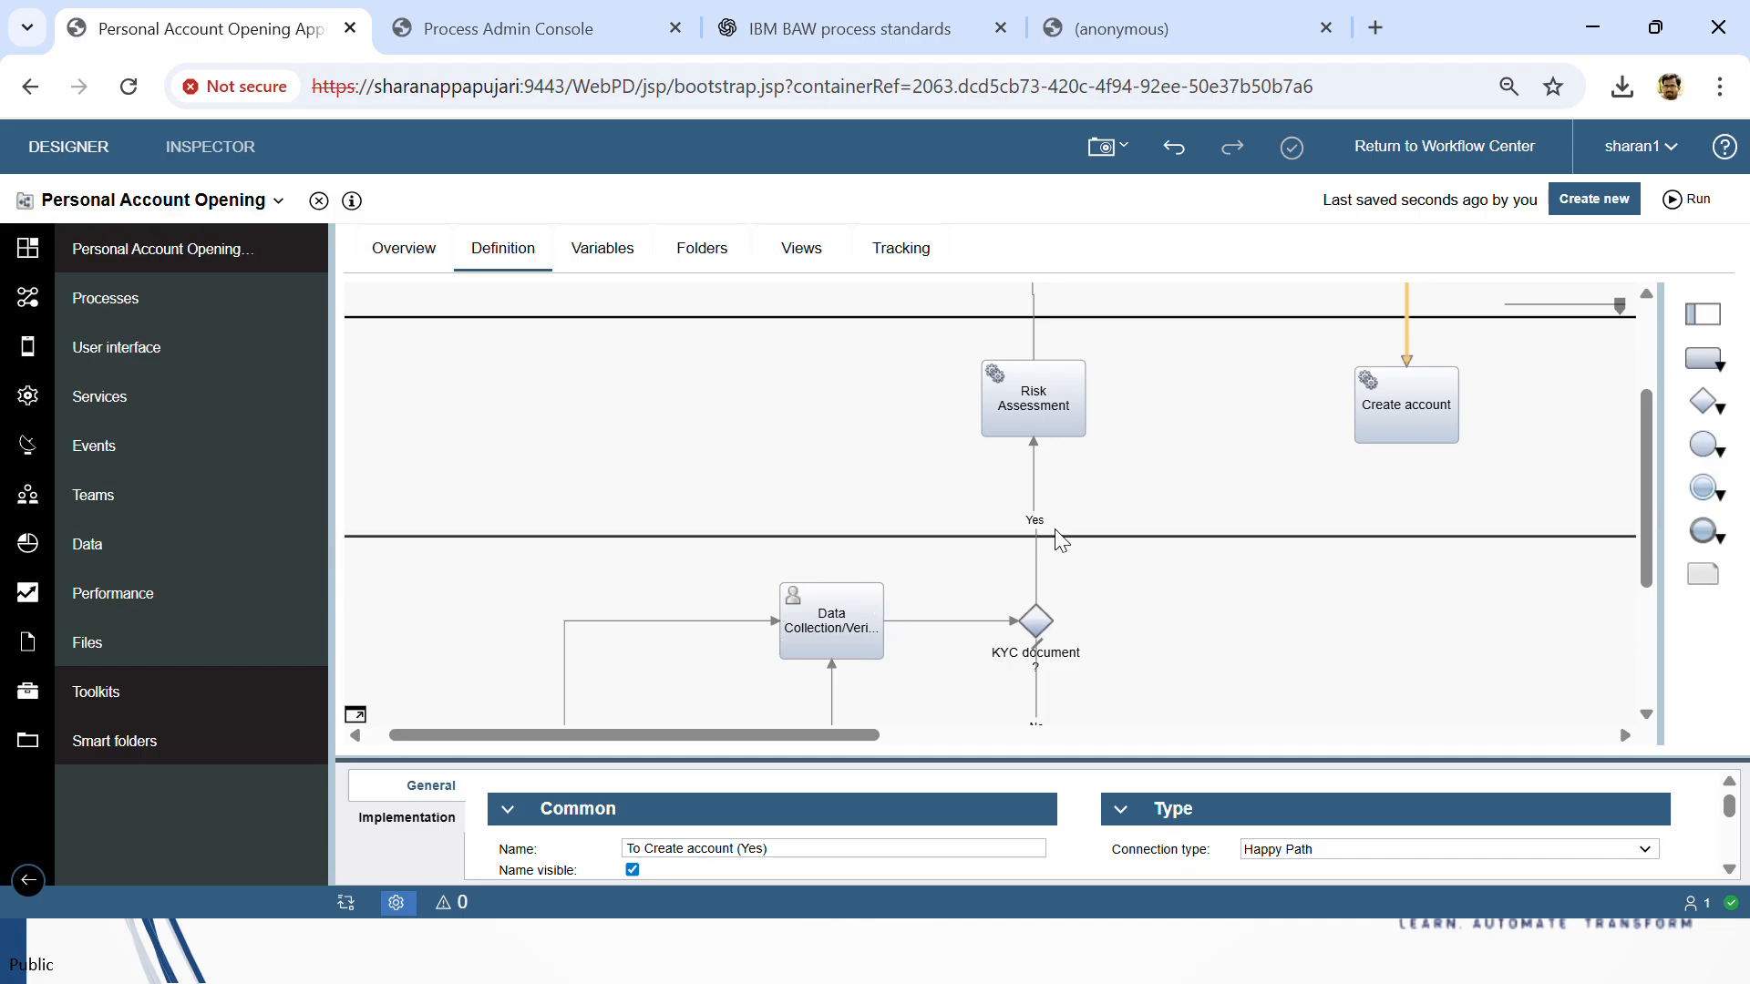
scroll(1060, 540, up, 3)
drag(1221, 354, 839, 474)
scroll(958, 487, up, 2)
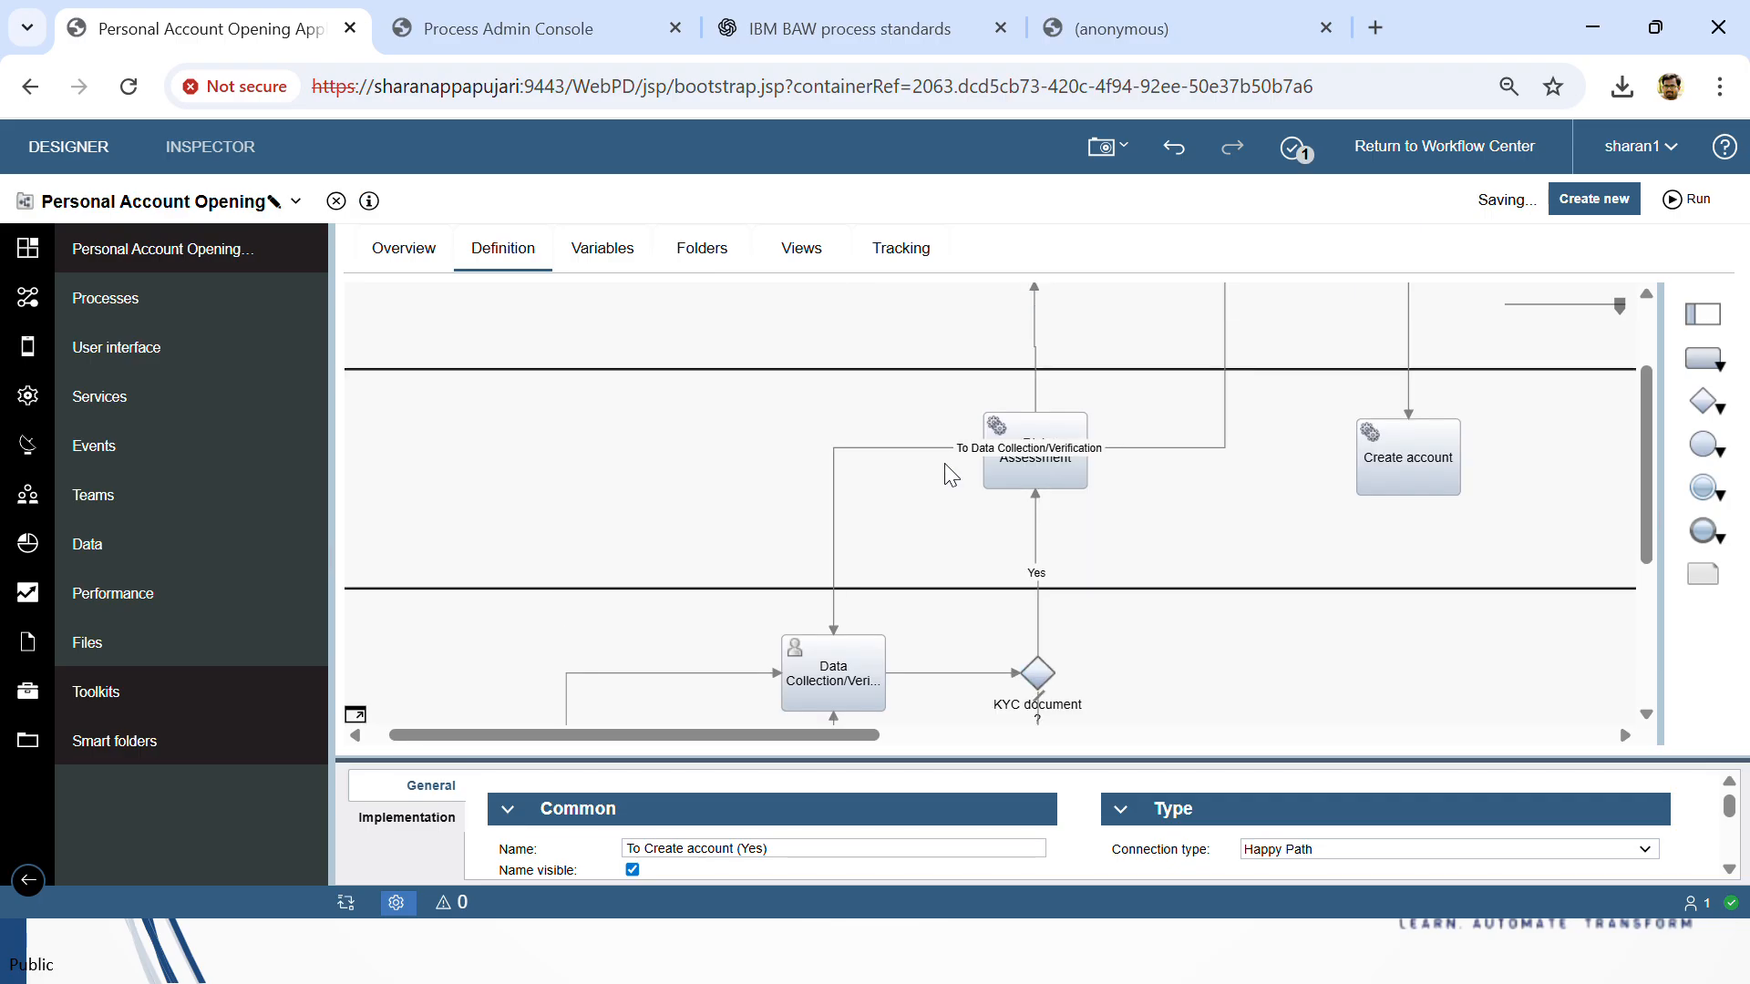
Step: Reroute the gateway's flow to Data Collection/Verification with a control point, leaving the gateway's upper corner and passing above Approval
right_click(947, 448)
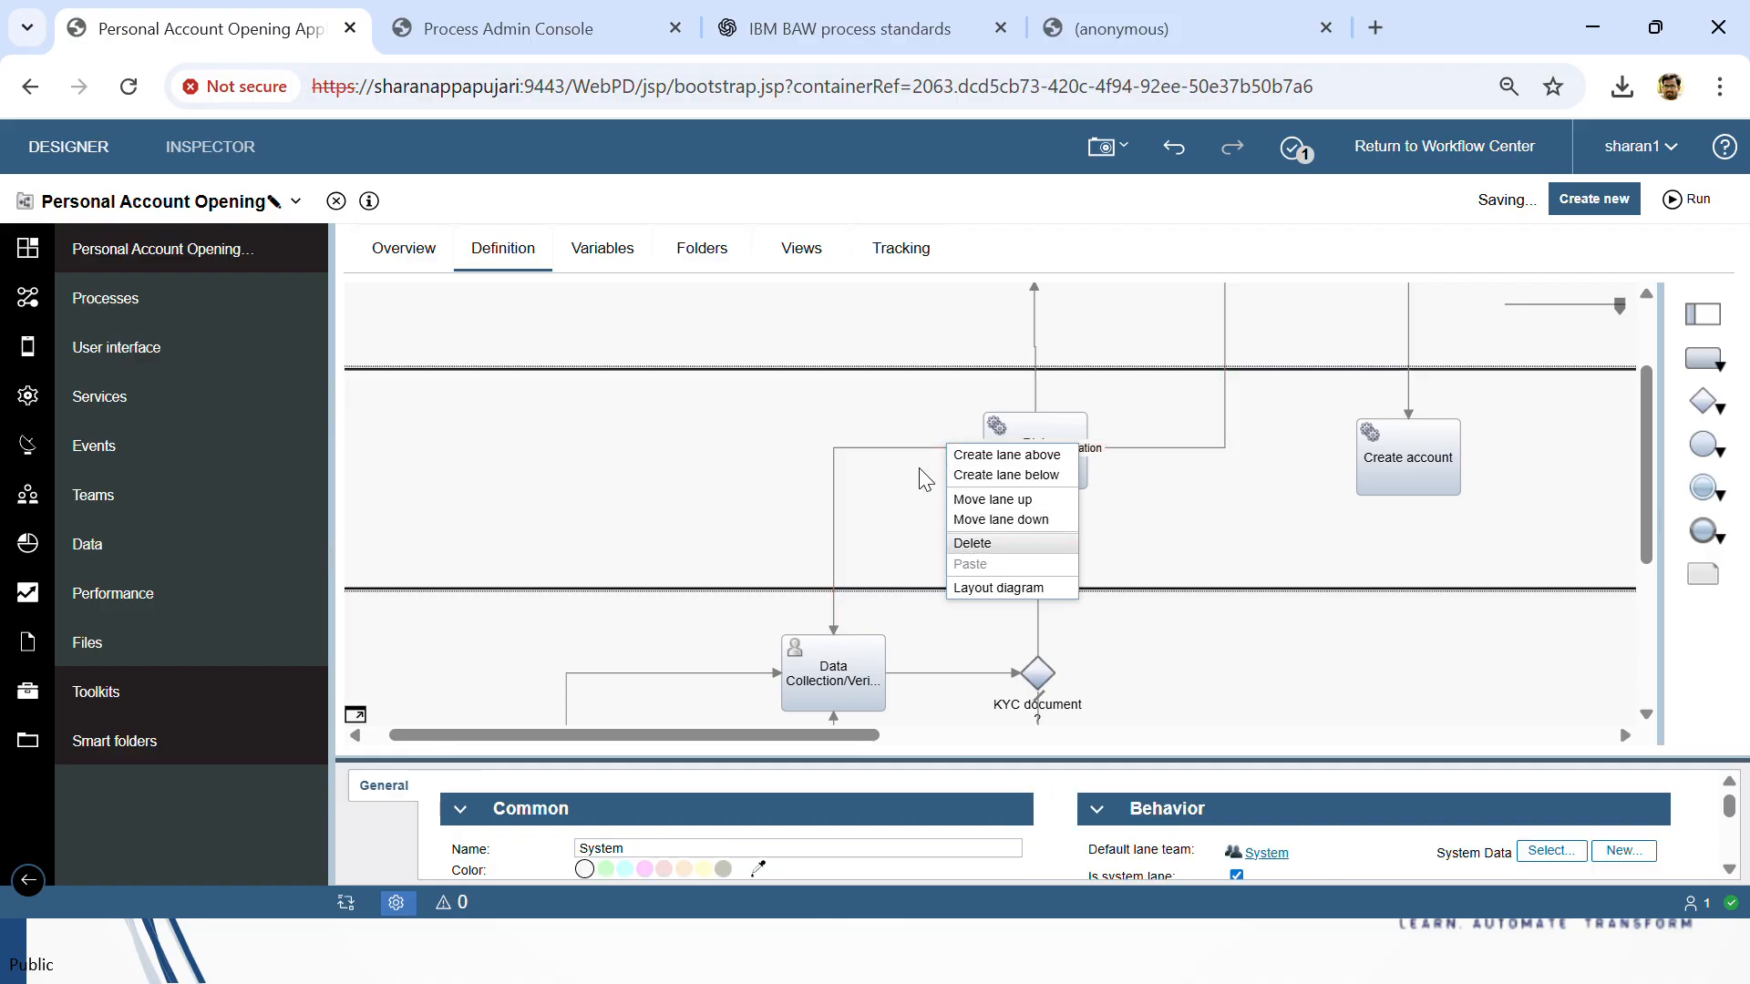
click(913, 448)
right_click(913, 447)
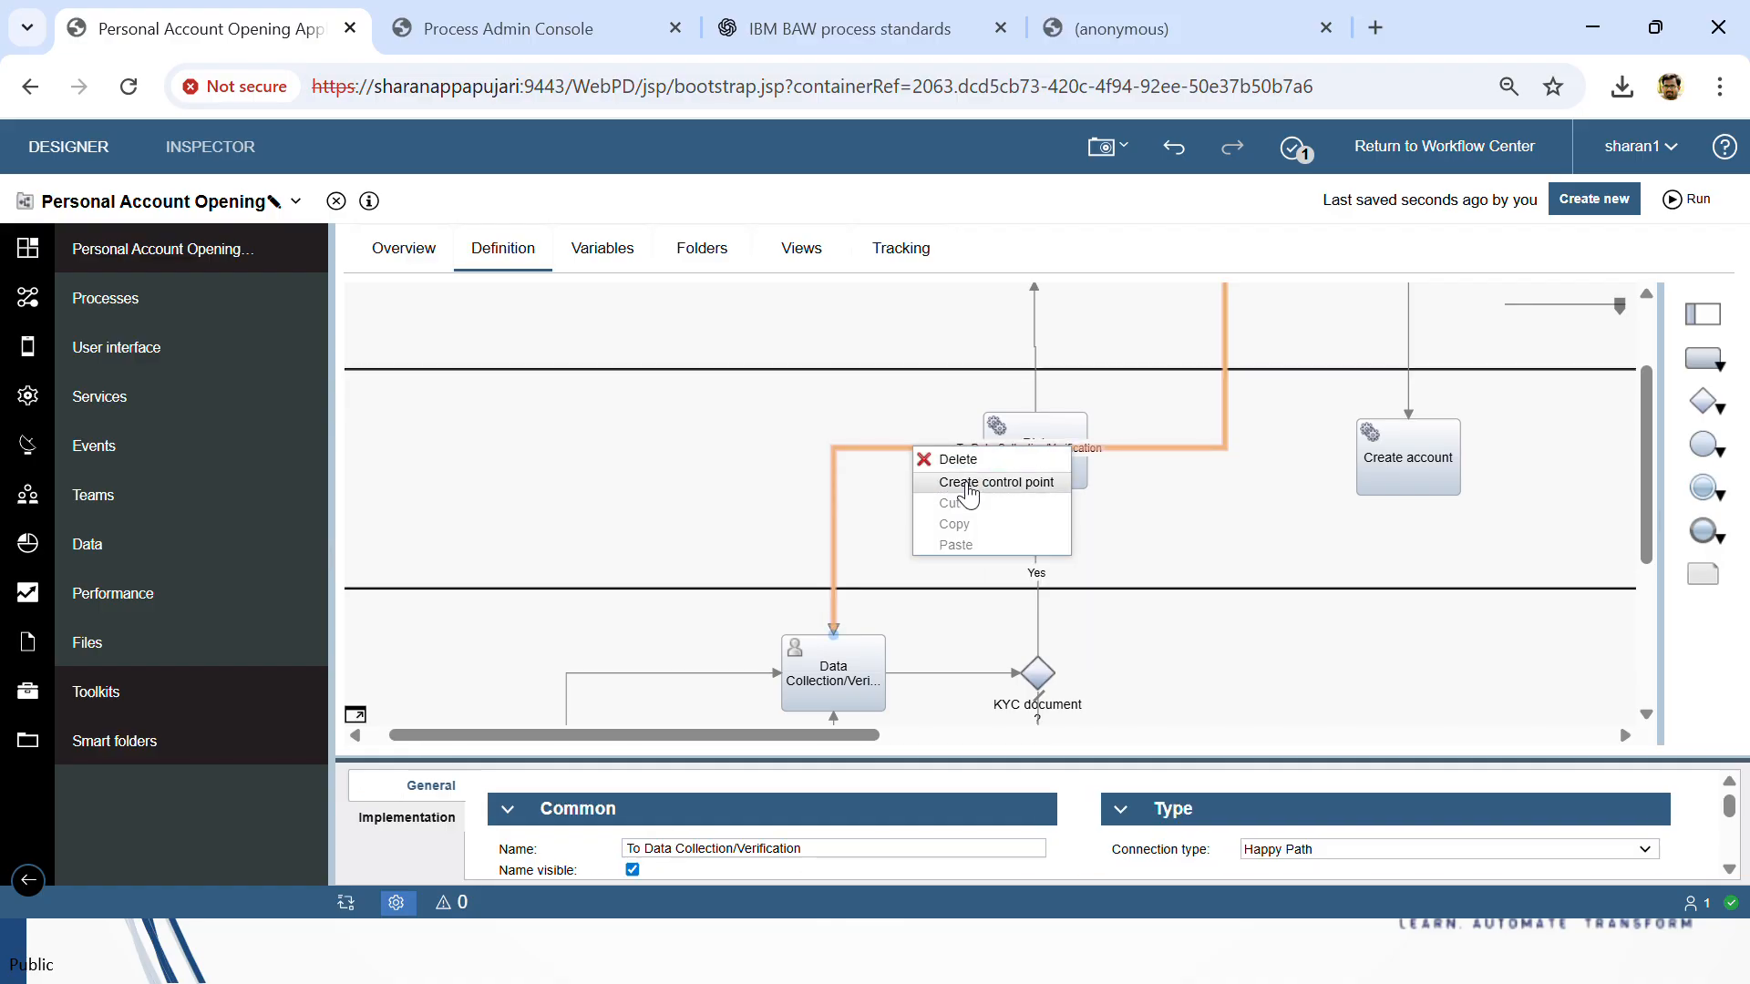
click(961, 480)
drag(913, 448, 879, 330)
scroll(1032, 416, up, 2)
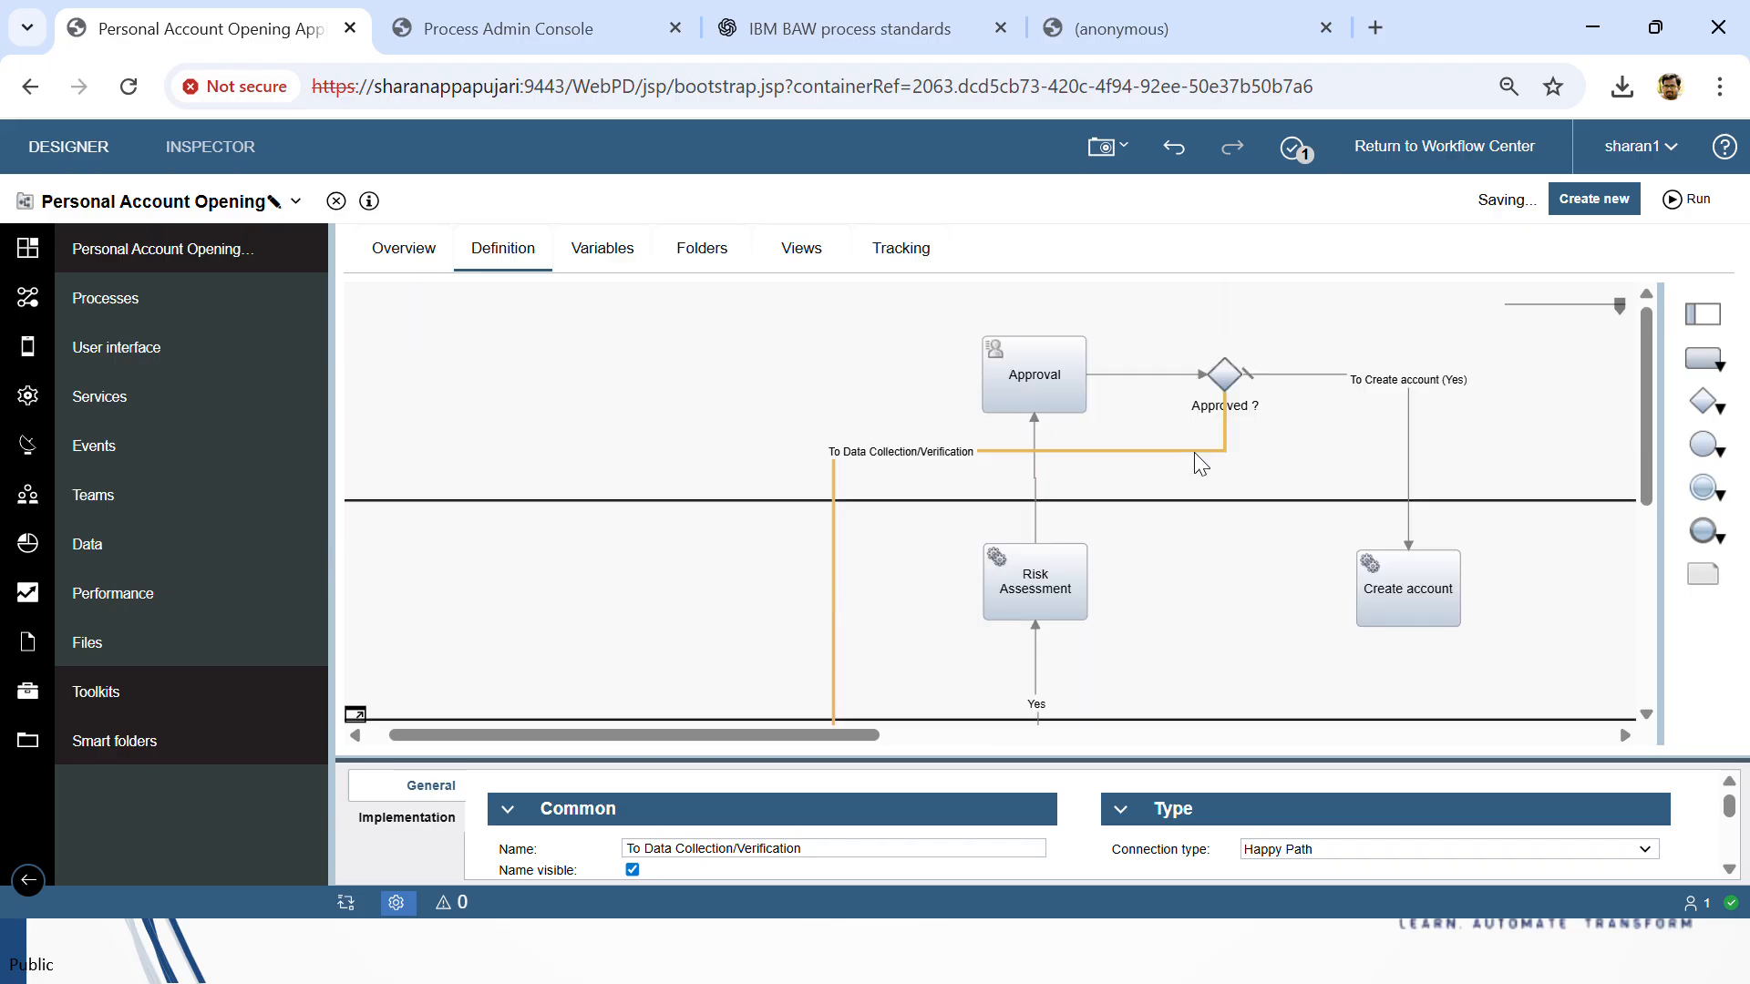
drag(1224, 394, 1223, 365)
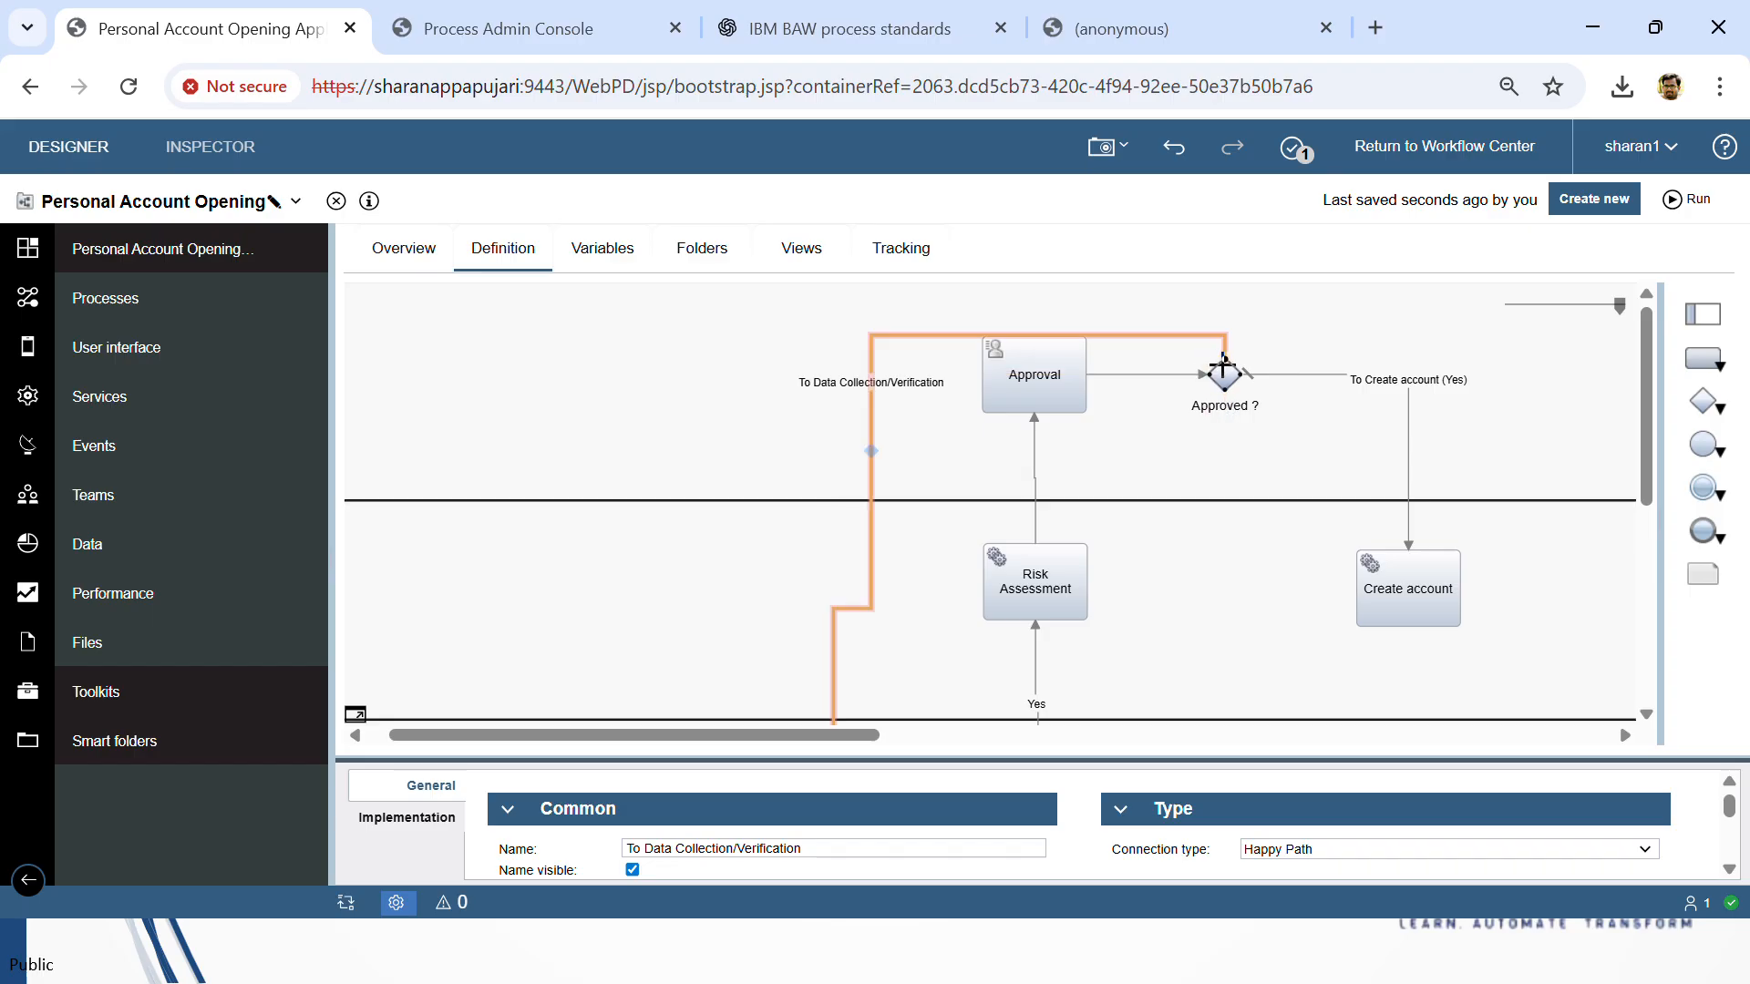
click(1223, 364)
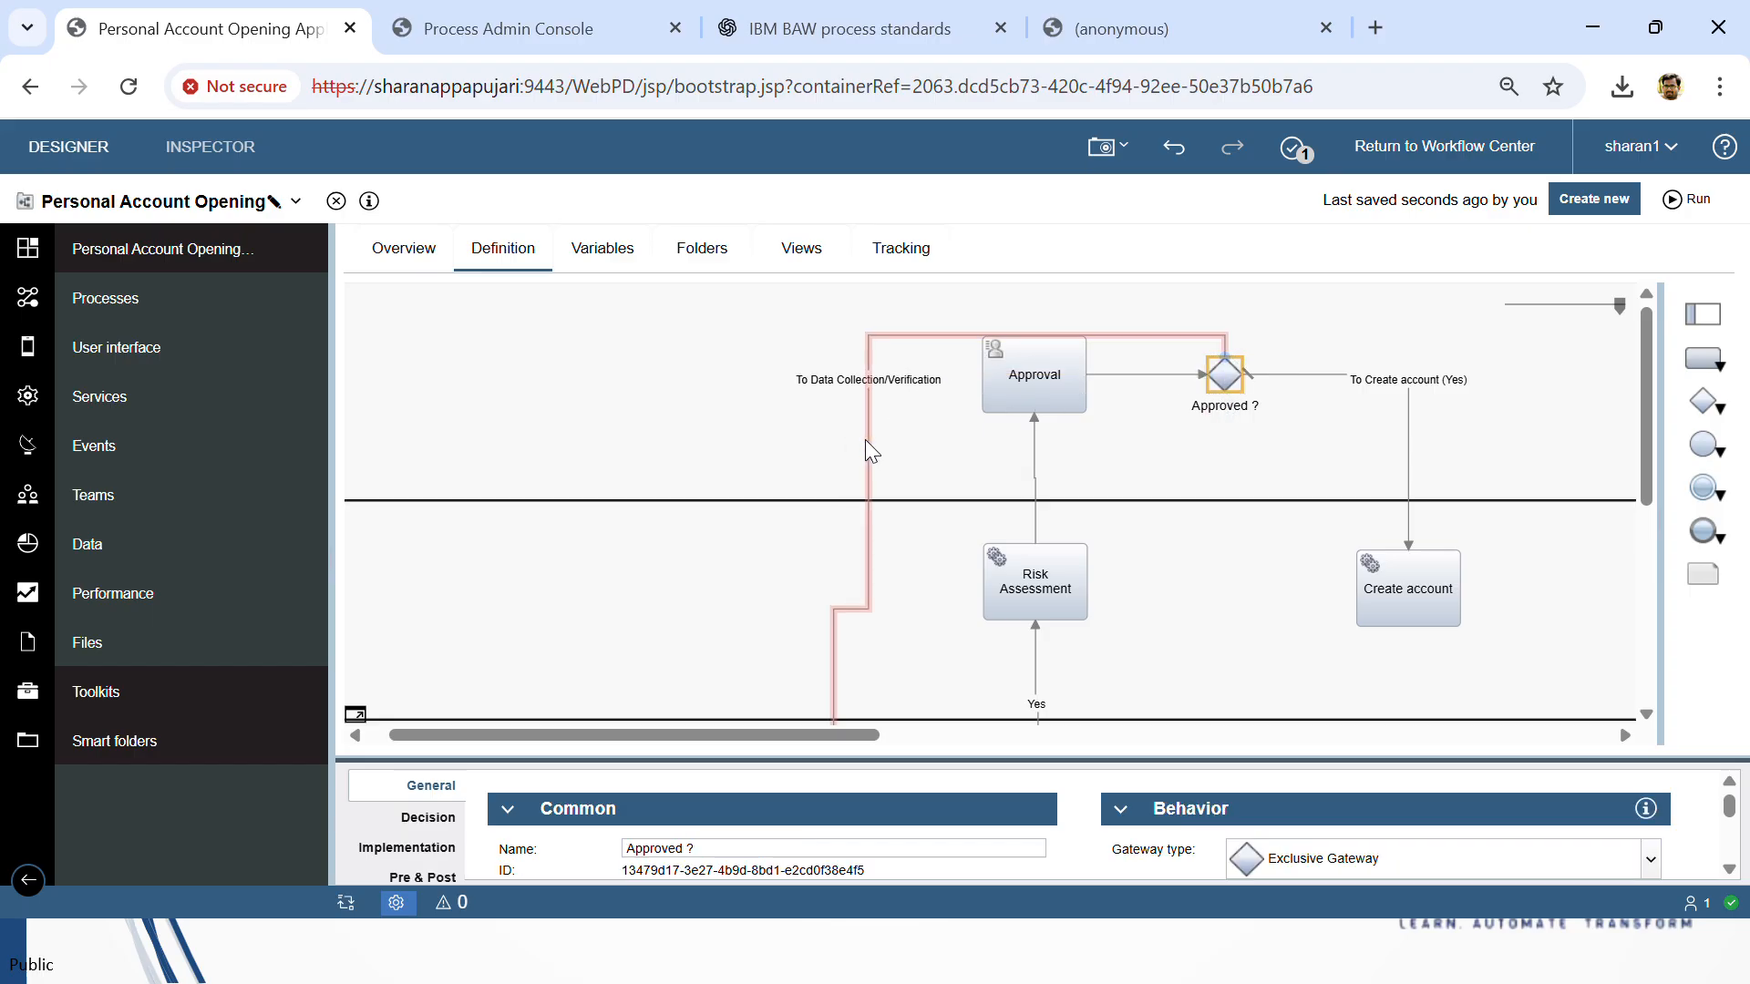
drag(867, 451, 896, 324)
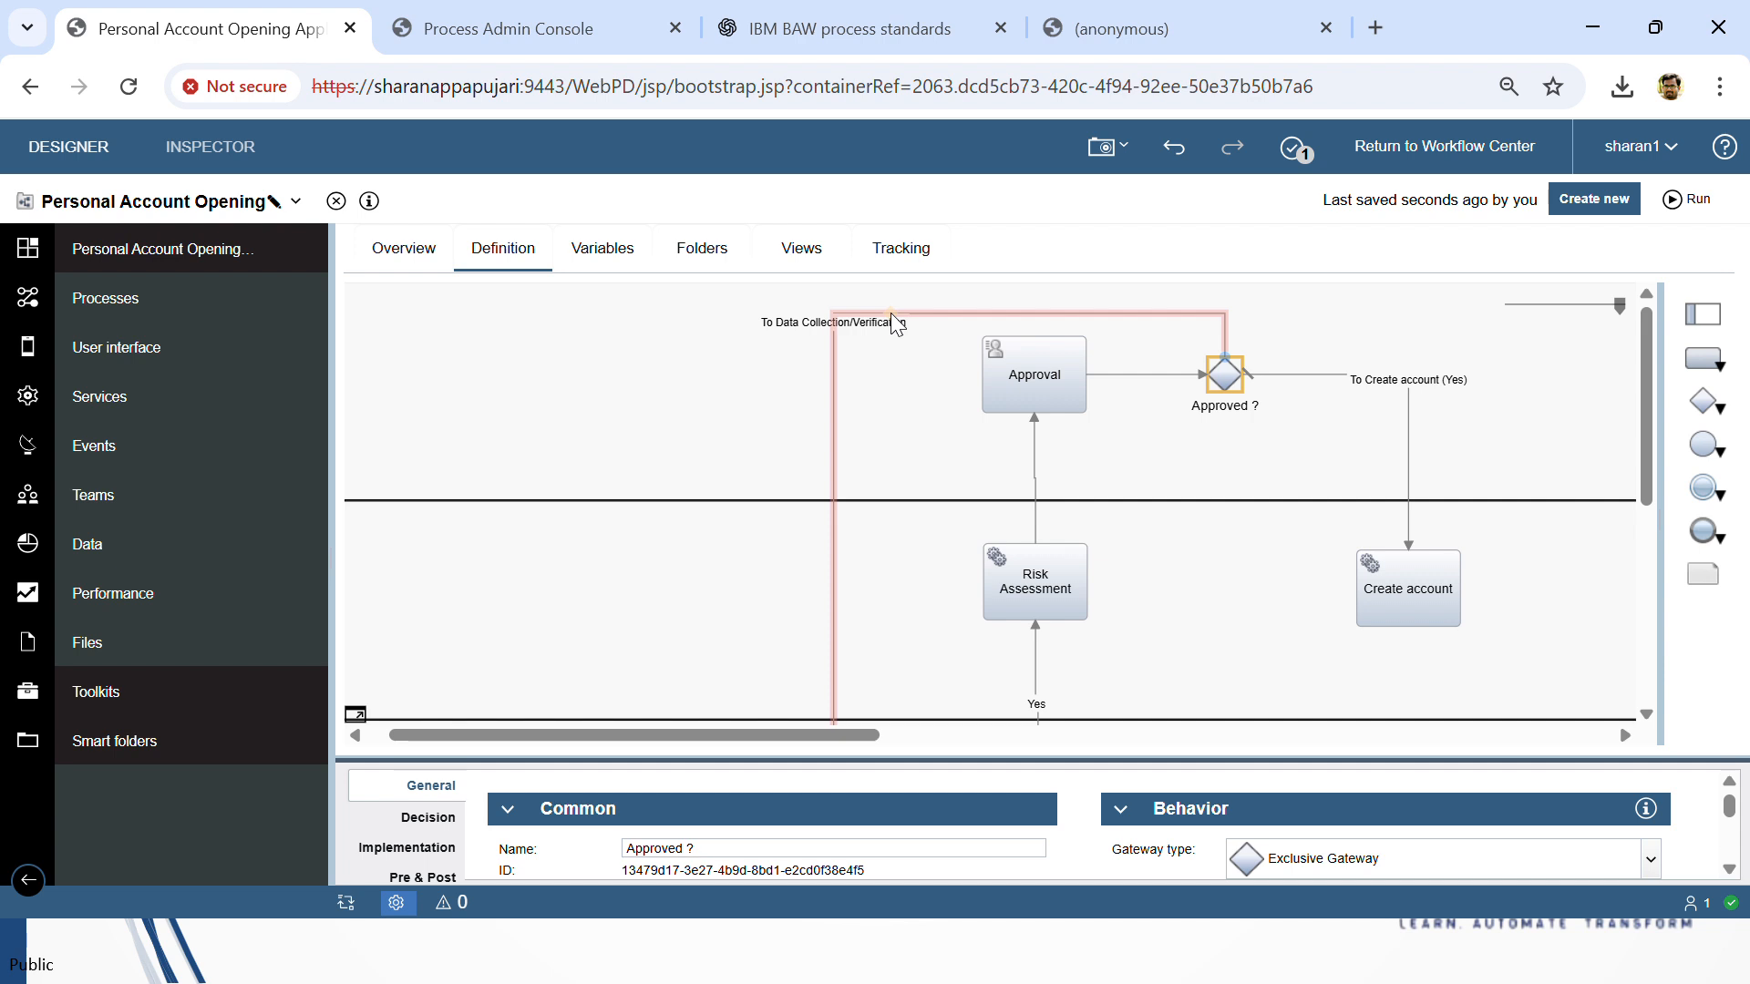
Step: Rename the flow from the "Approved ?" gateway to Data Collection/Verification as "Rejected"
click(1172, 316)
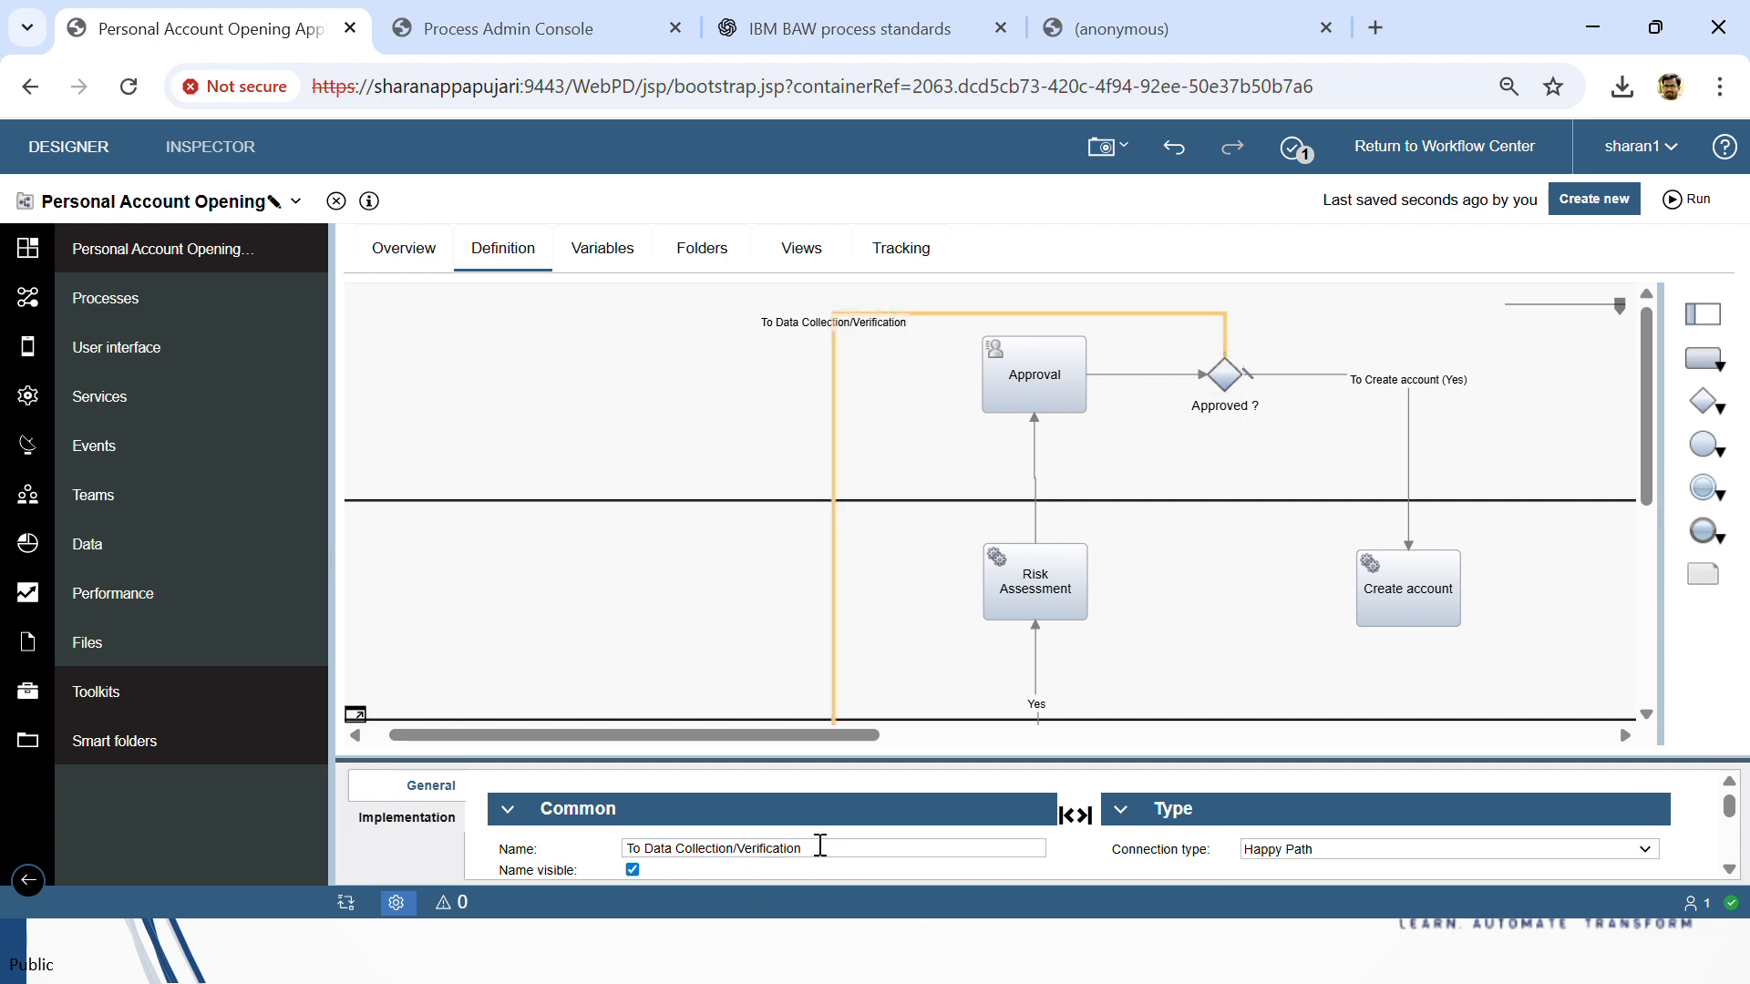
drag(820, 846, 553, 858)
text(rejected)
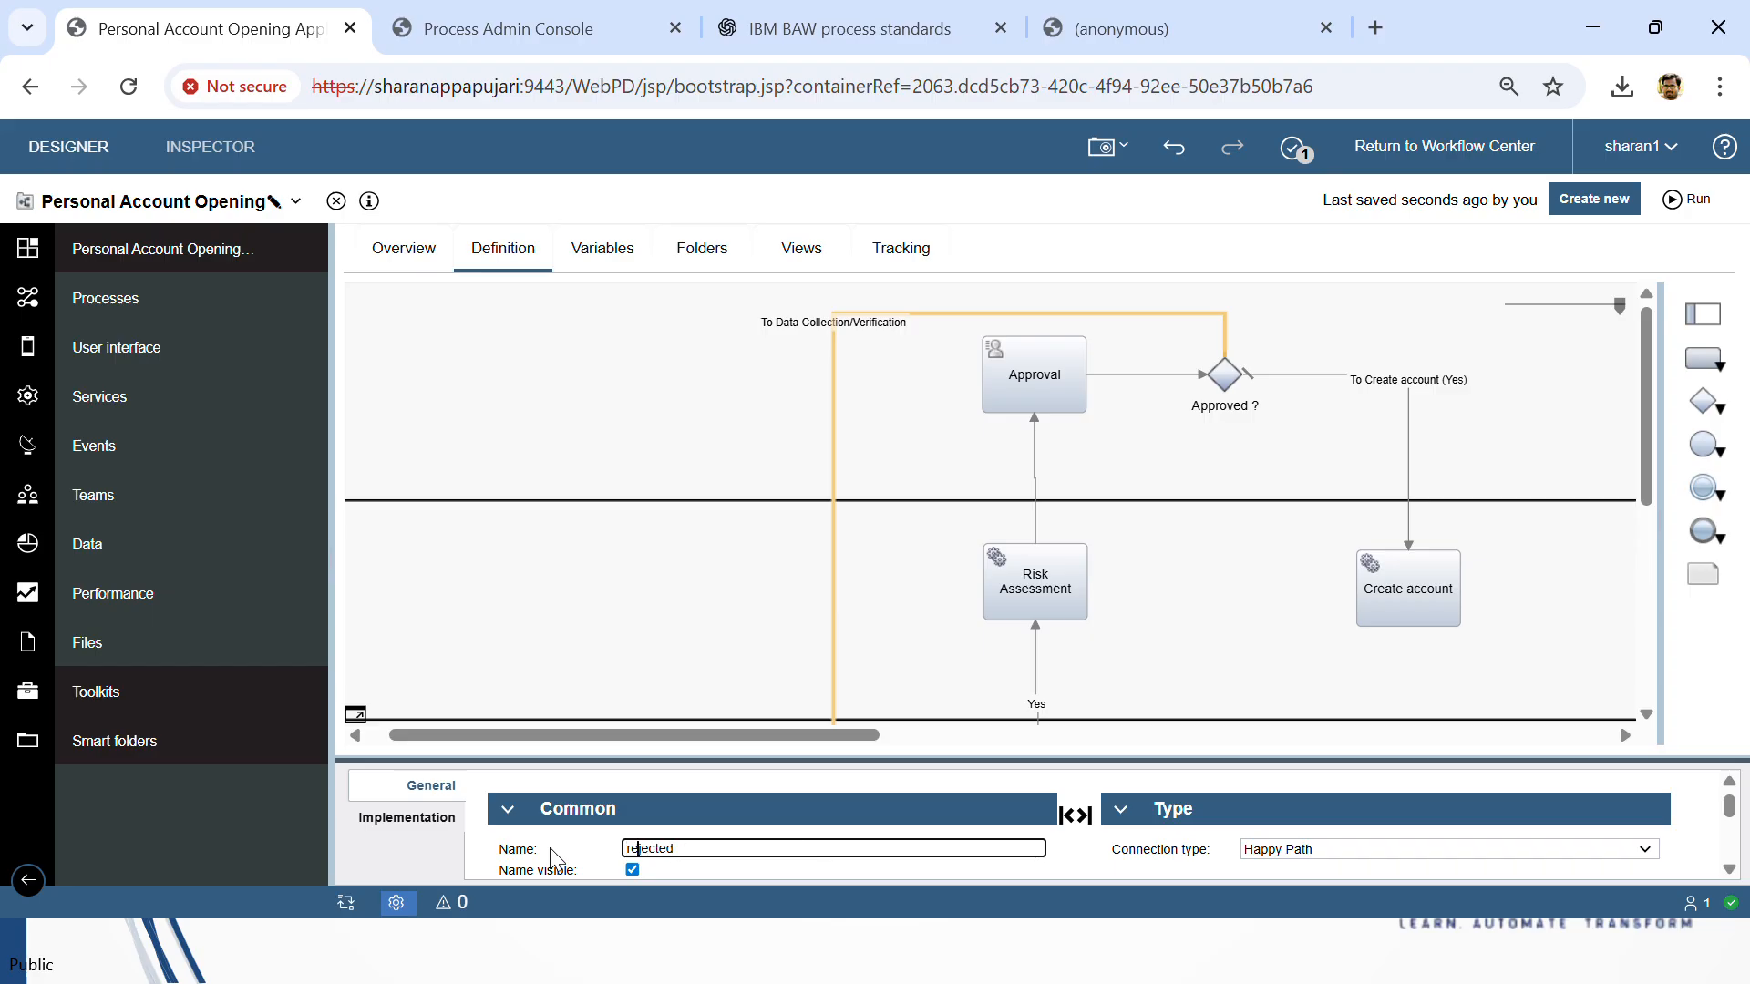
text(r)
scroll(753, 551, down, 3)
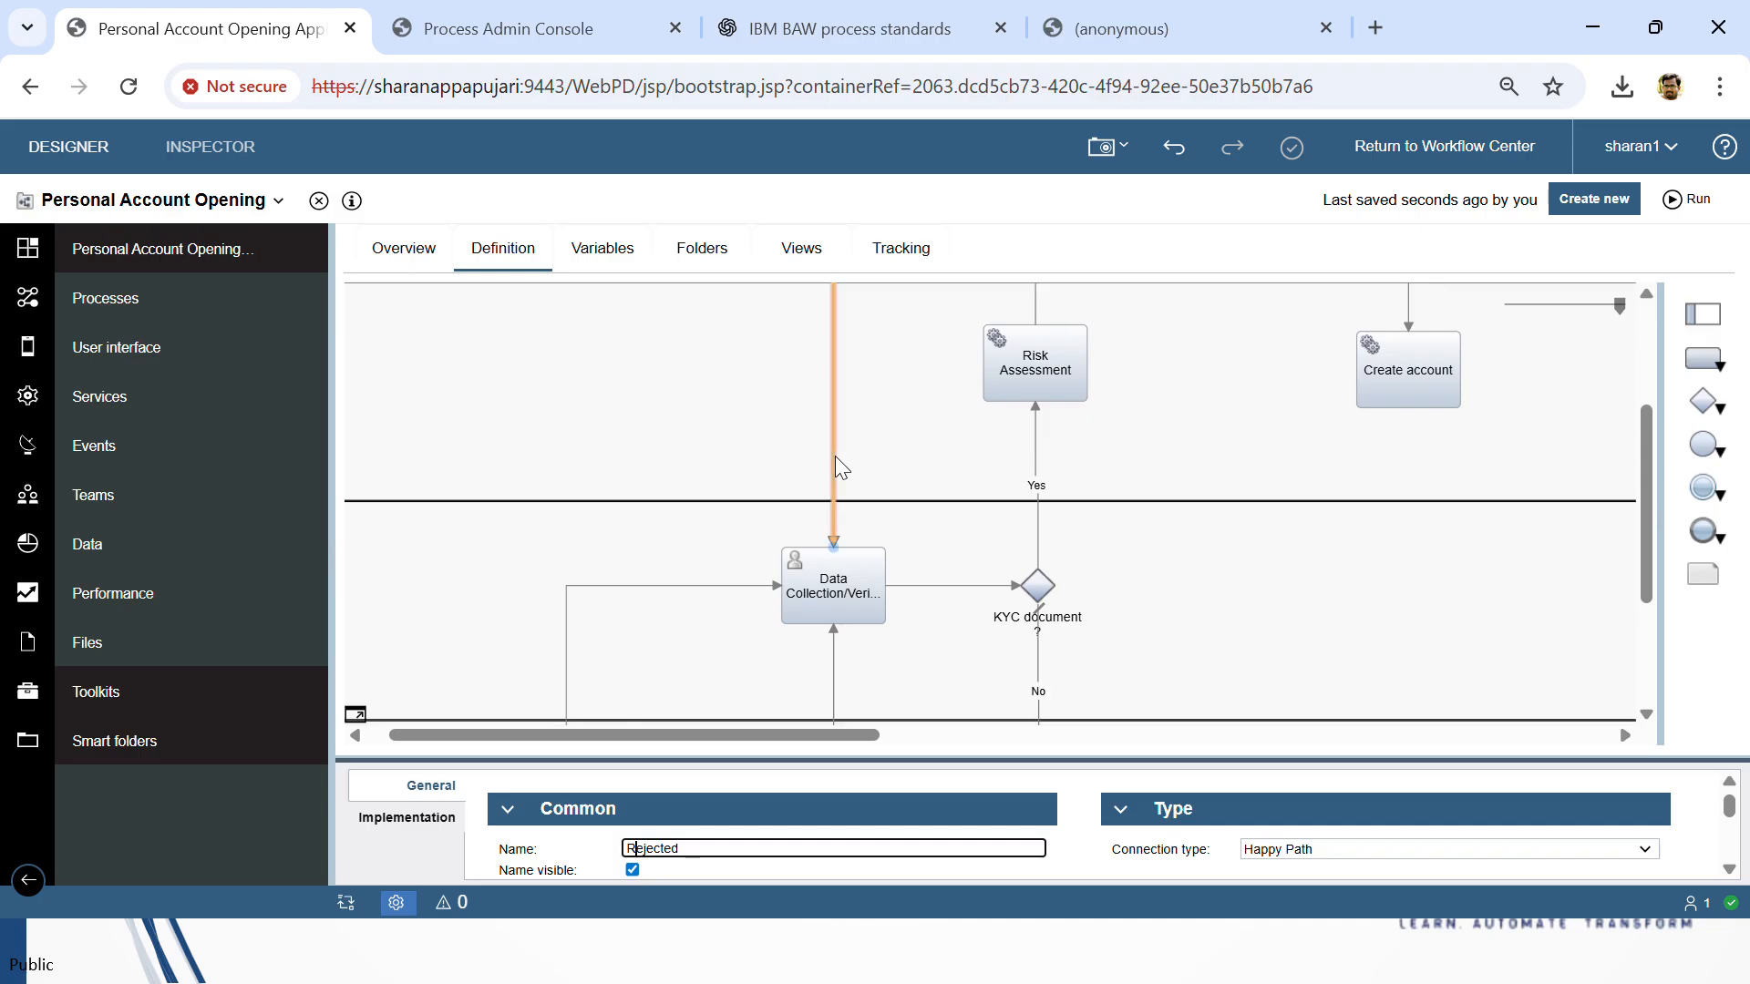
scroll(841, 601, down, 1)
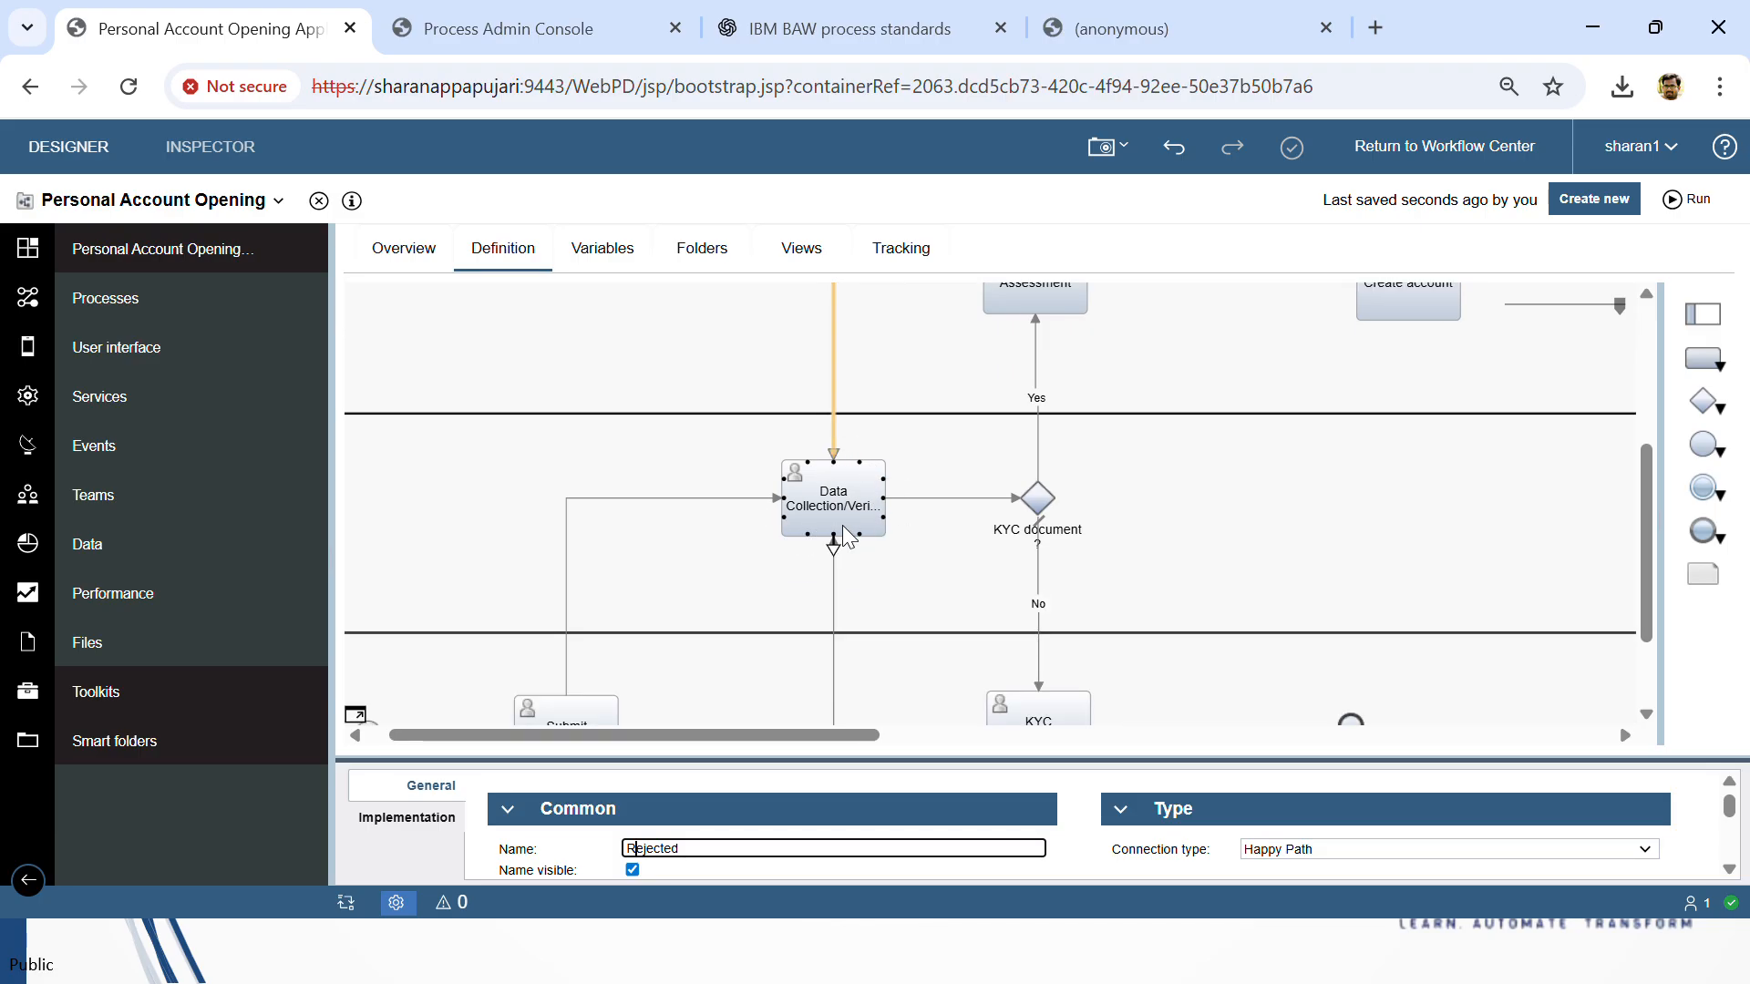
drag(804, 733, 1097, 722)
scroll(1234, 438, up, 3)
scroll(1041, 518, up, 1)
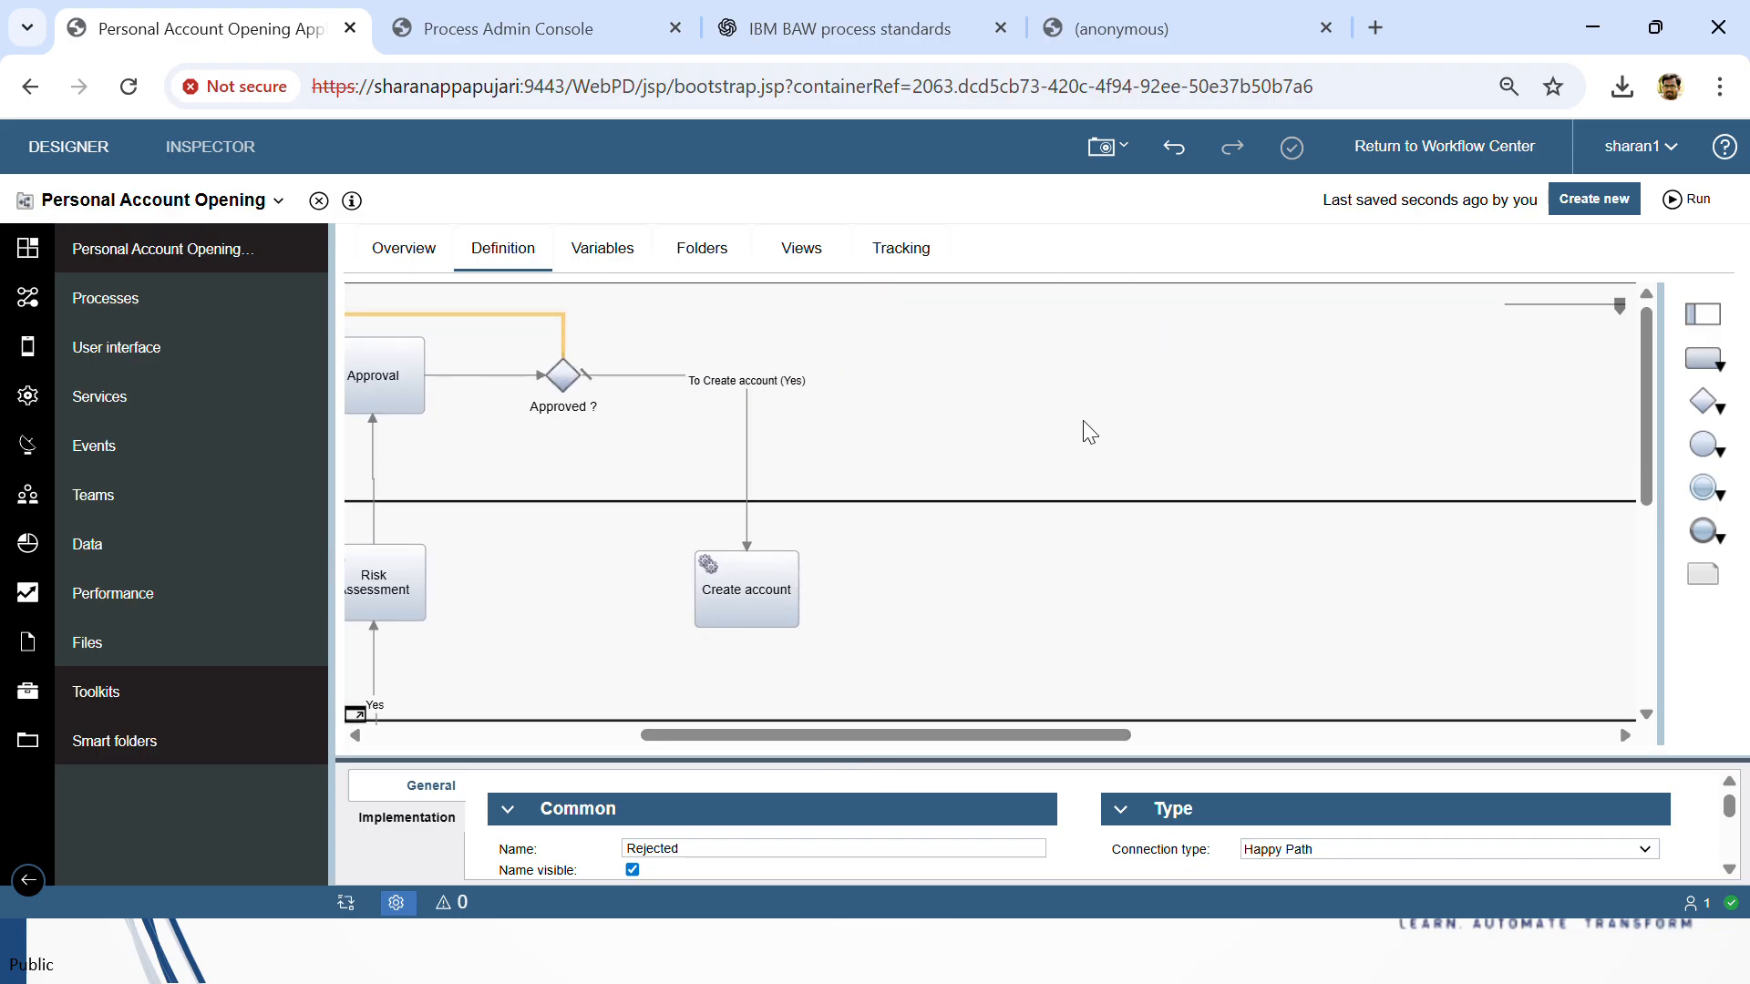
Step: Add an activity to the Bank Manager lane, beyond the "To Create account (Yes)" flow, and set its type to User Task
drag(1704, 358, 980, 353)
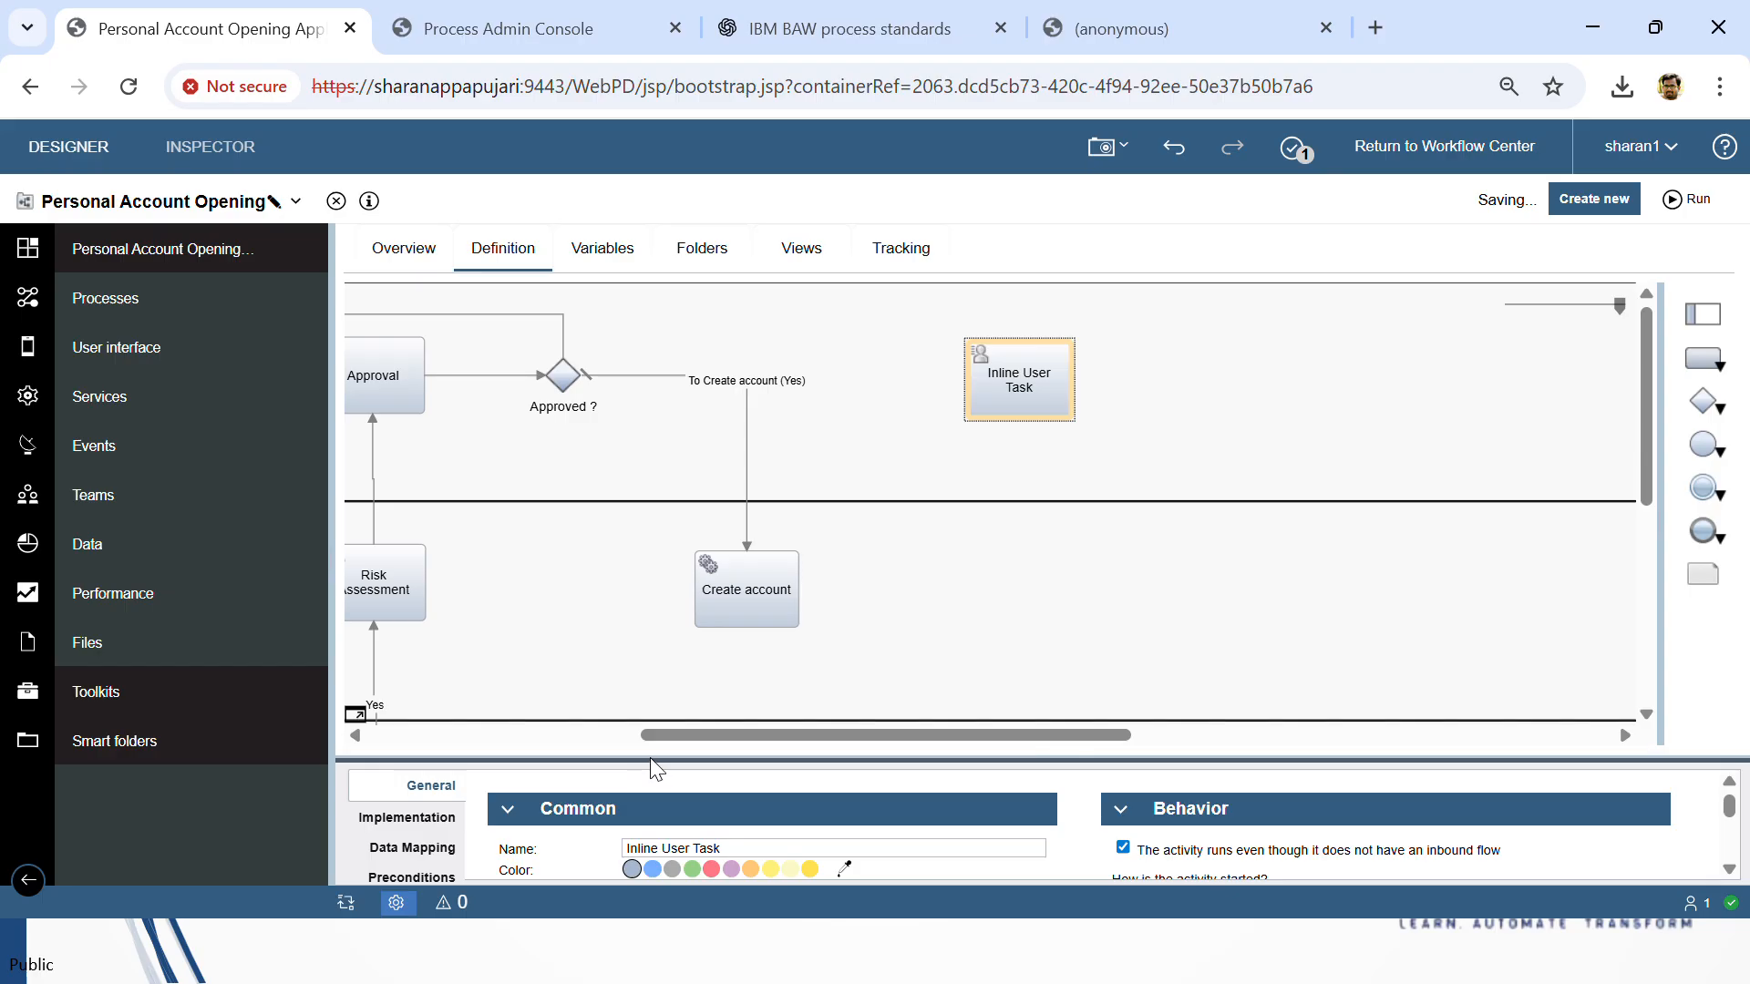
drag(648, 755, 629, 538)
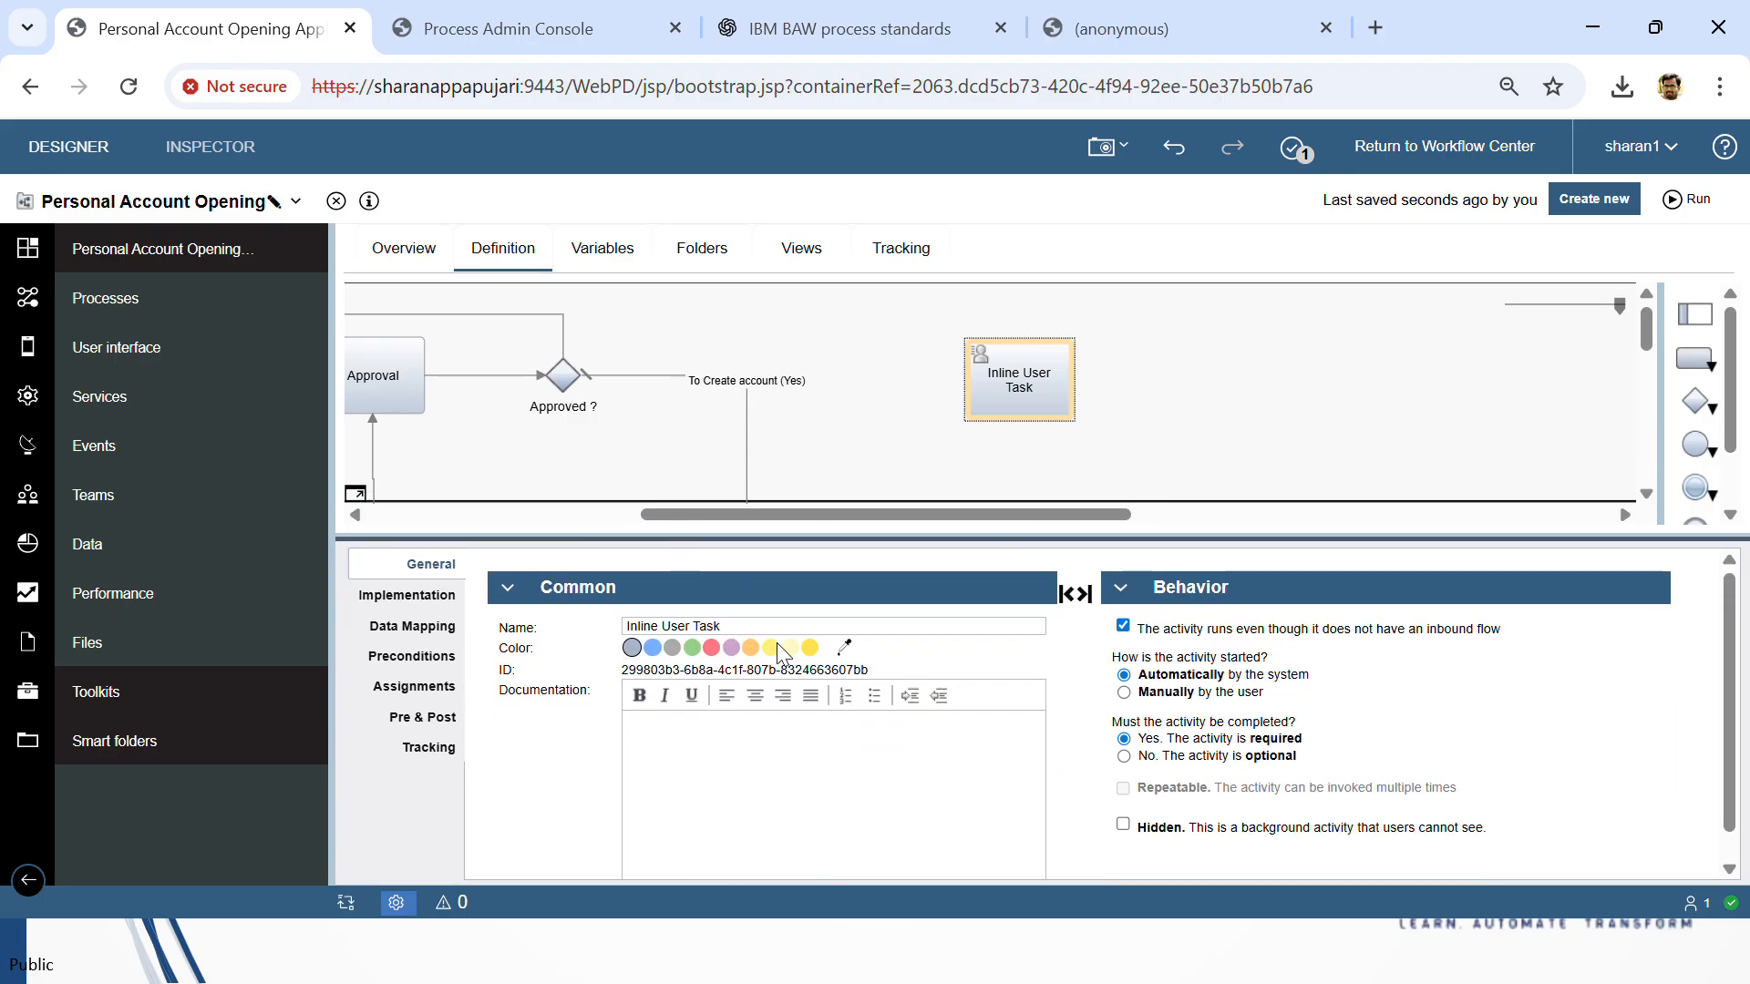
click(407, 594)
click(678, 635)
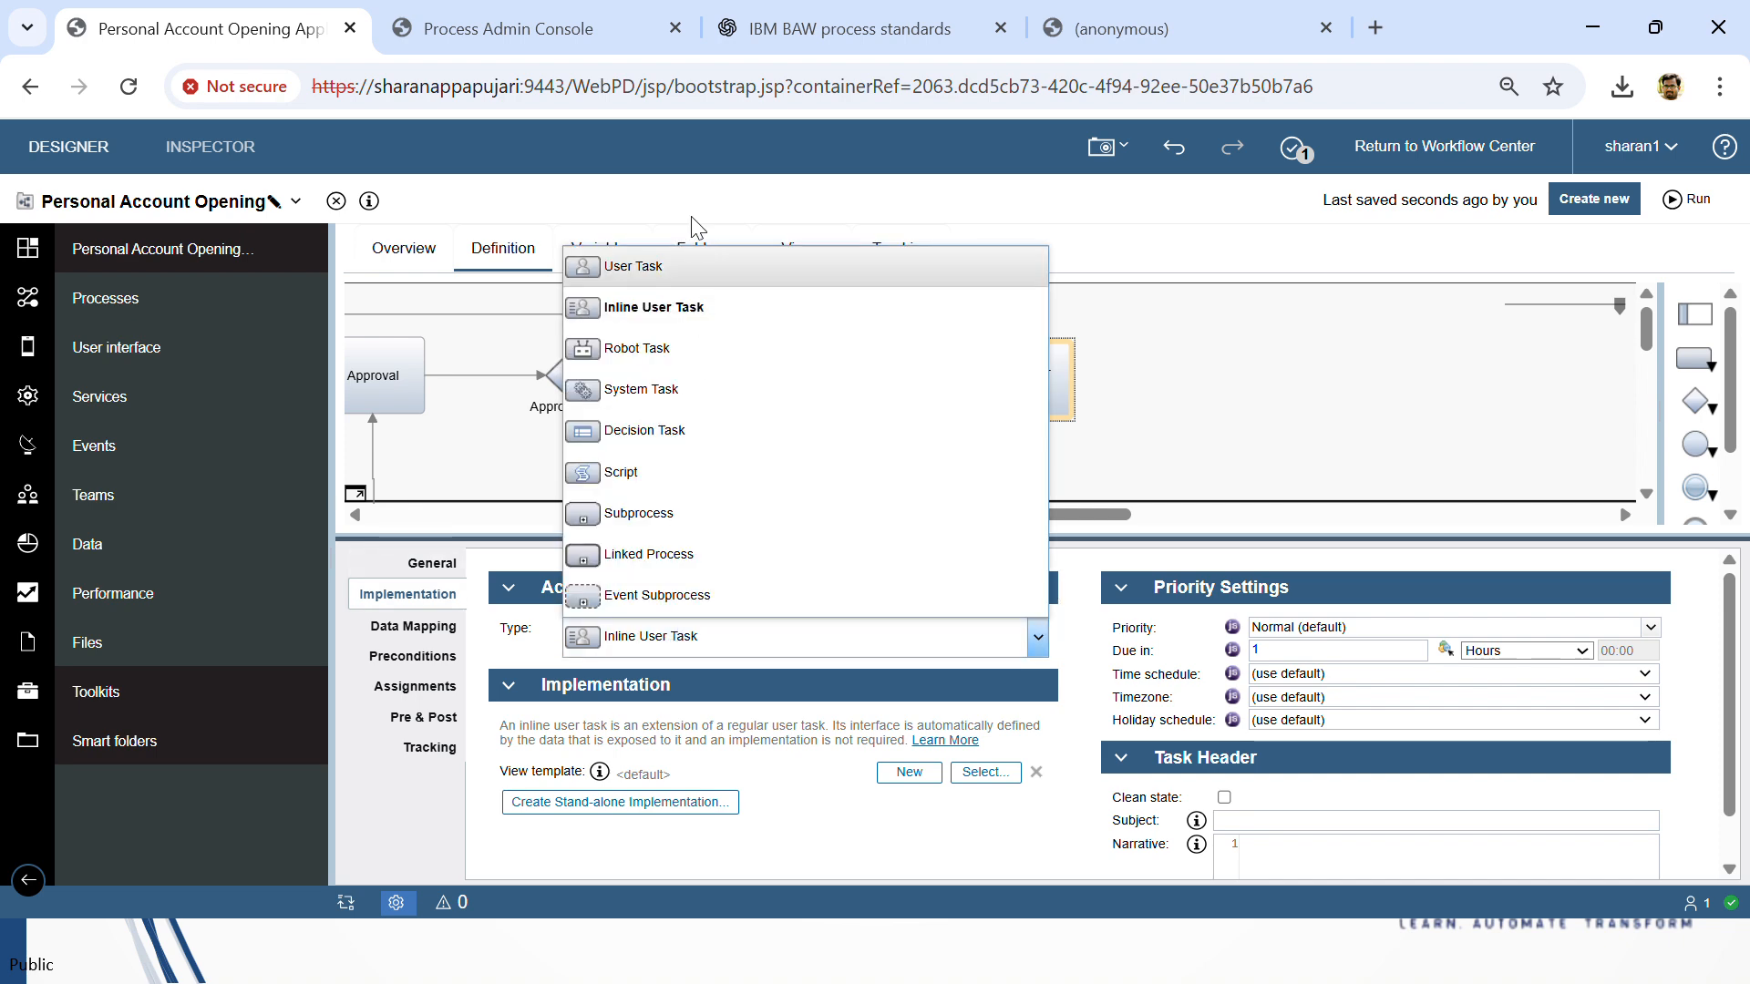
click(648, 282)
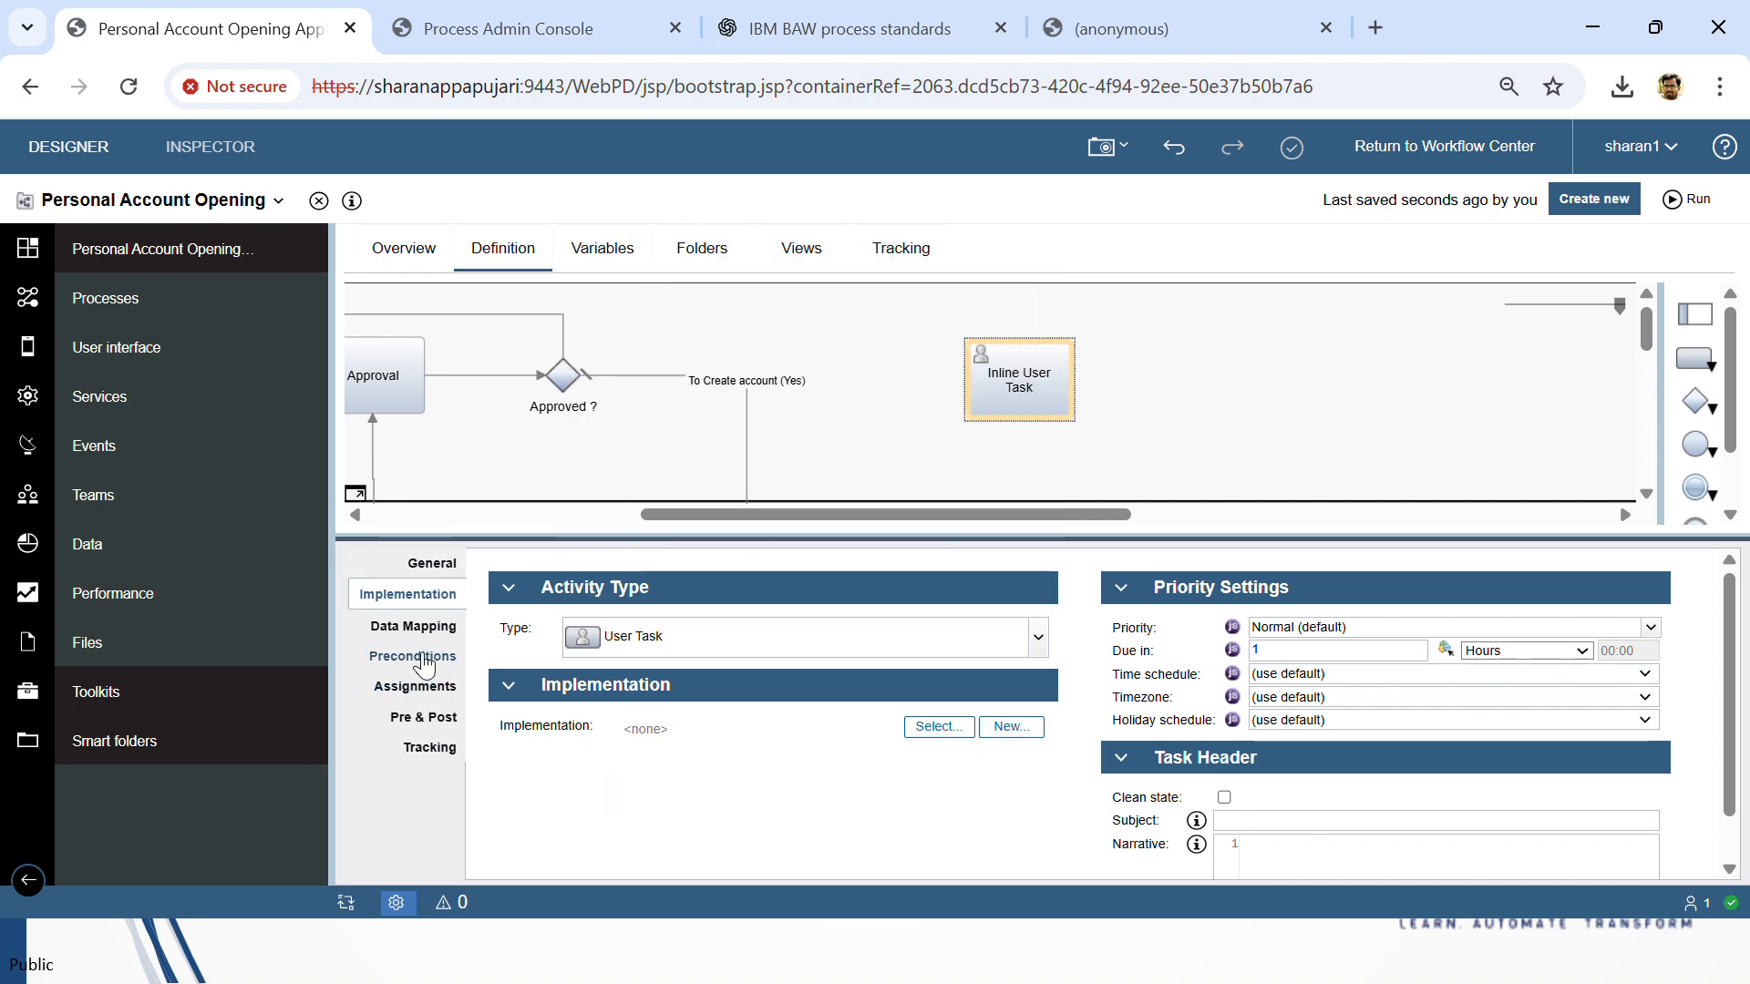
Step: Rename the new user task in the Bank Manager lane as "Activate Services"
click(431, 564)
drag(775, 626, 559, 637)
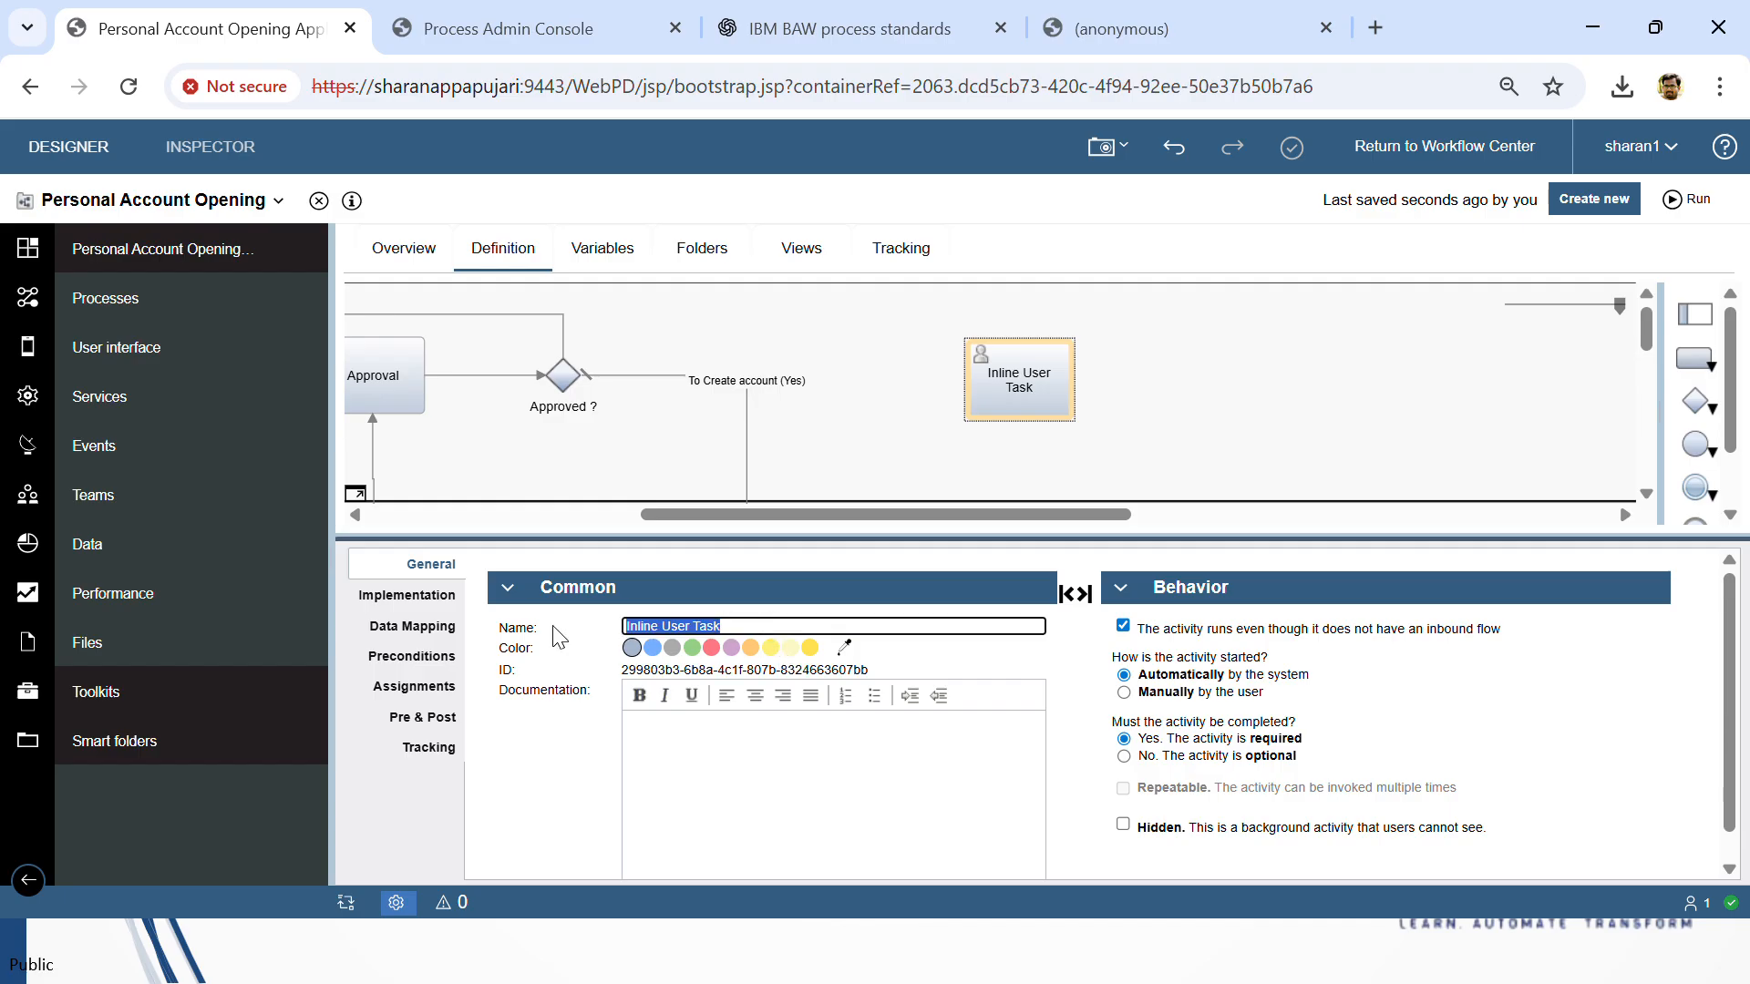
text(Activa)
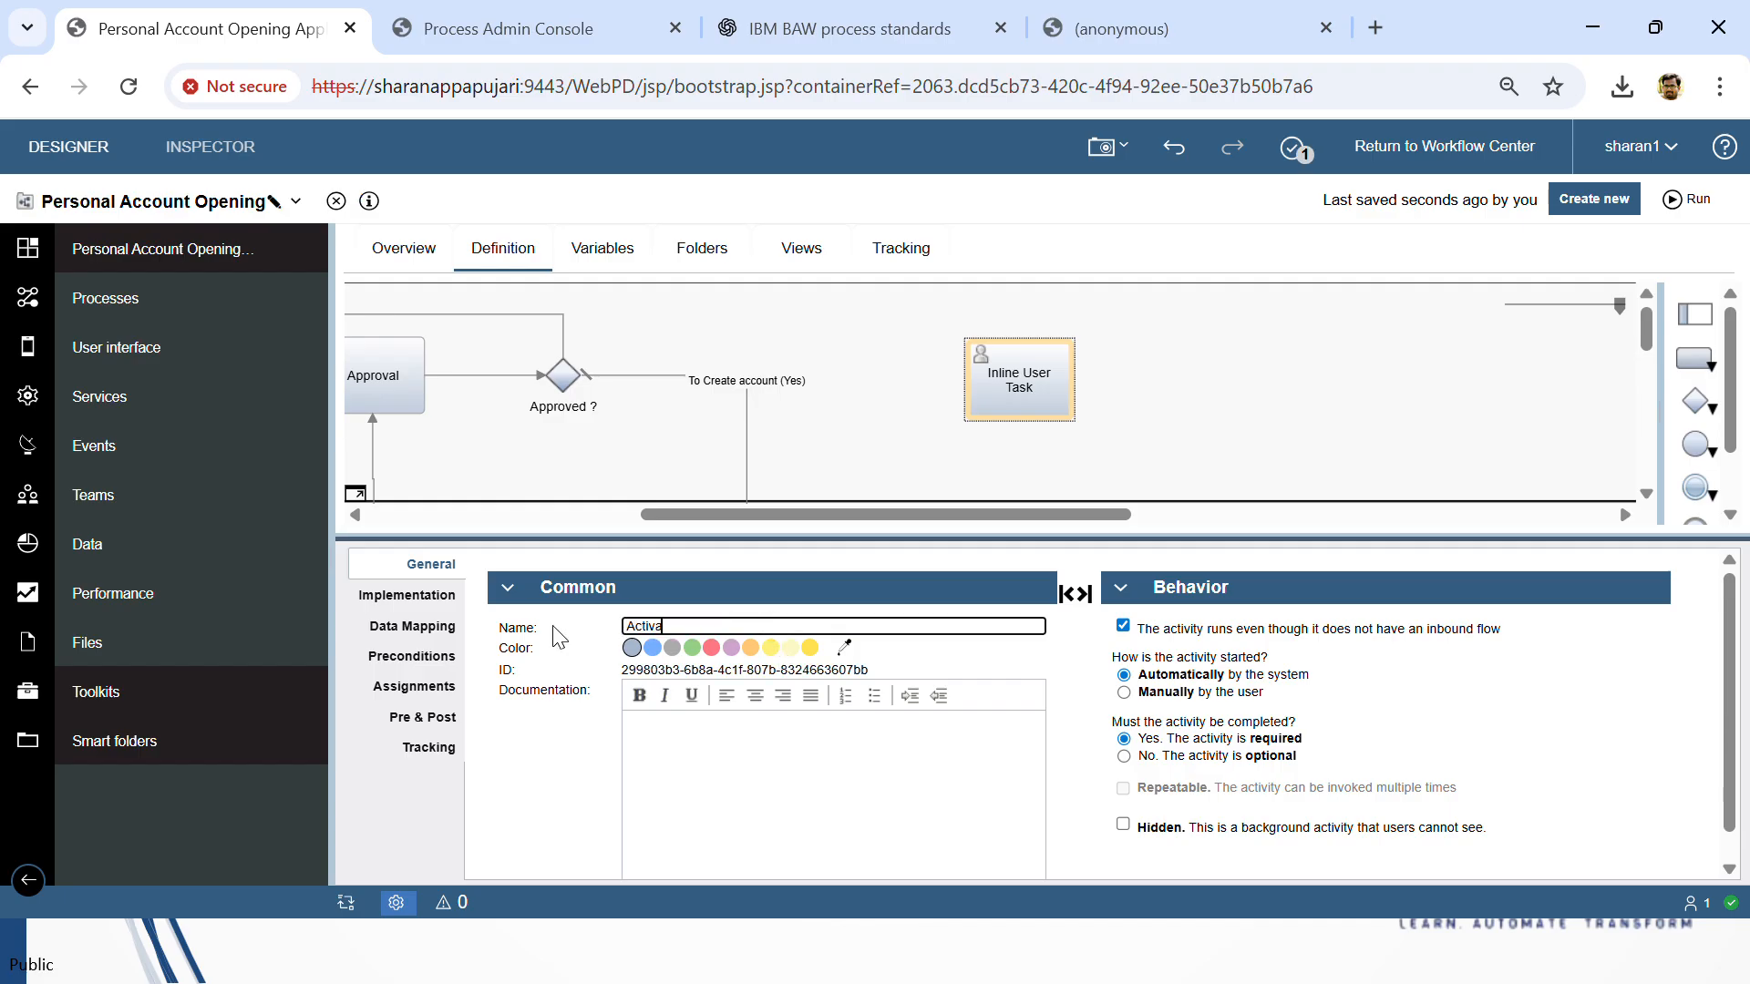
text(te Servicess)
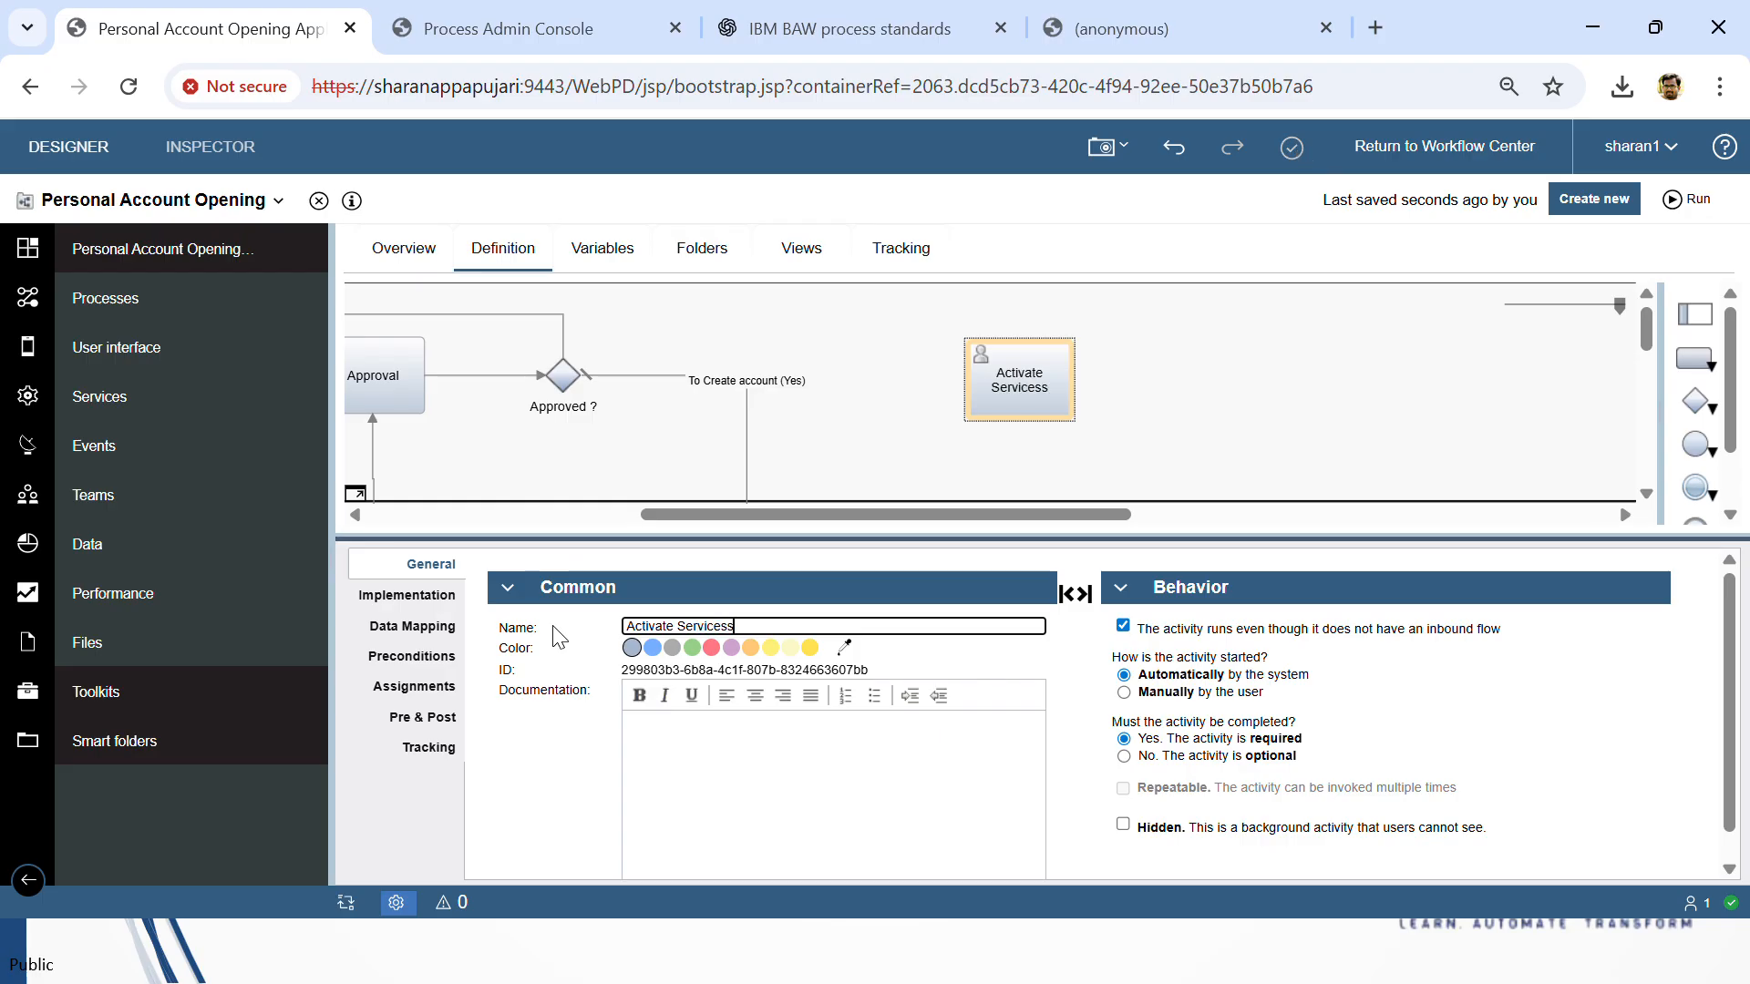
key(BackSpace)
Step: Connect Create account to Activate Services, with the flow ending at the lower edge of Activate Services
scroll(1047, 383, down, 3)
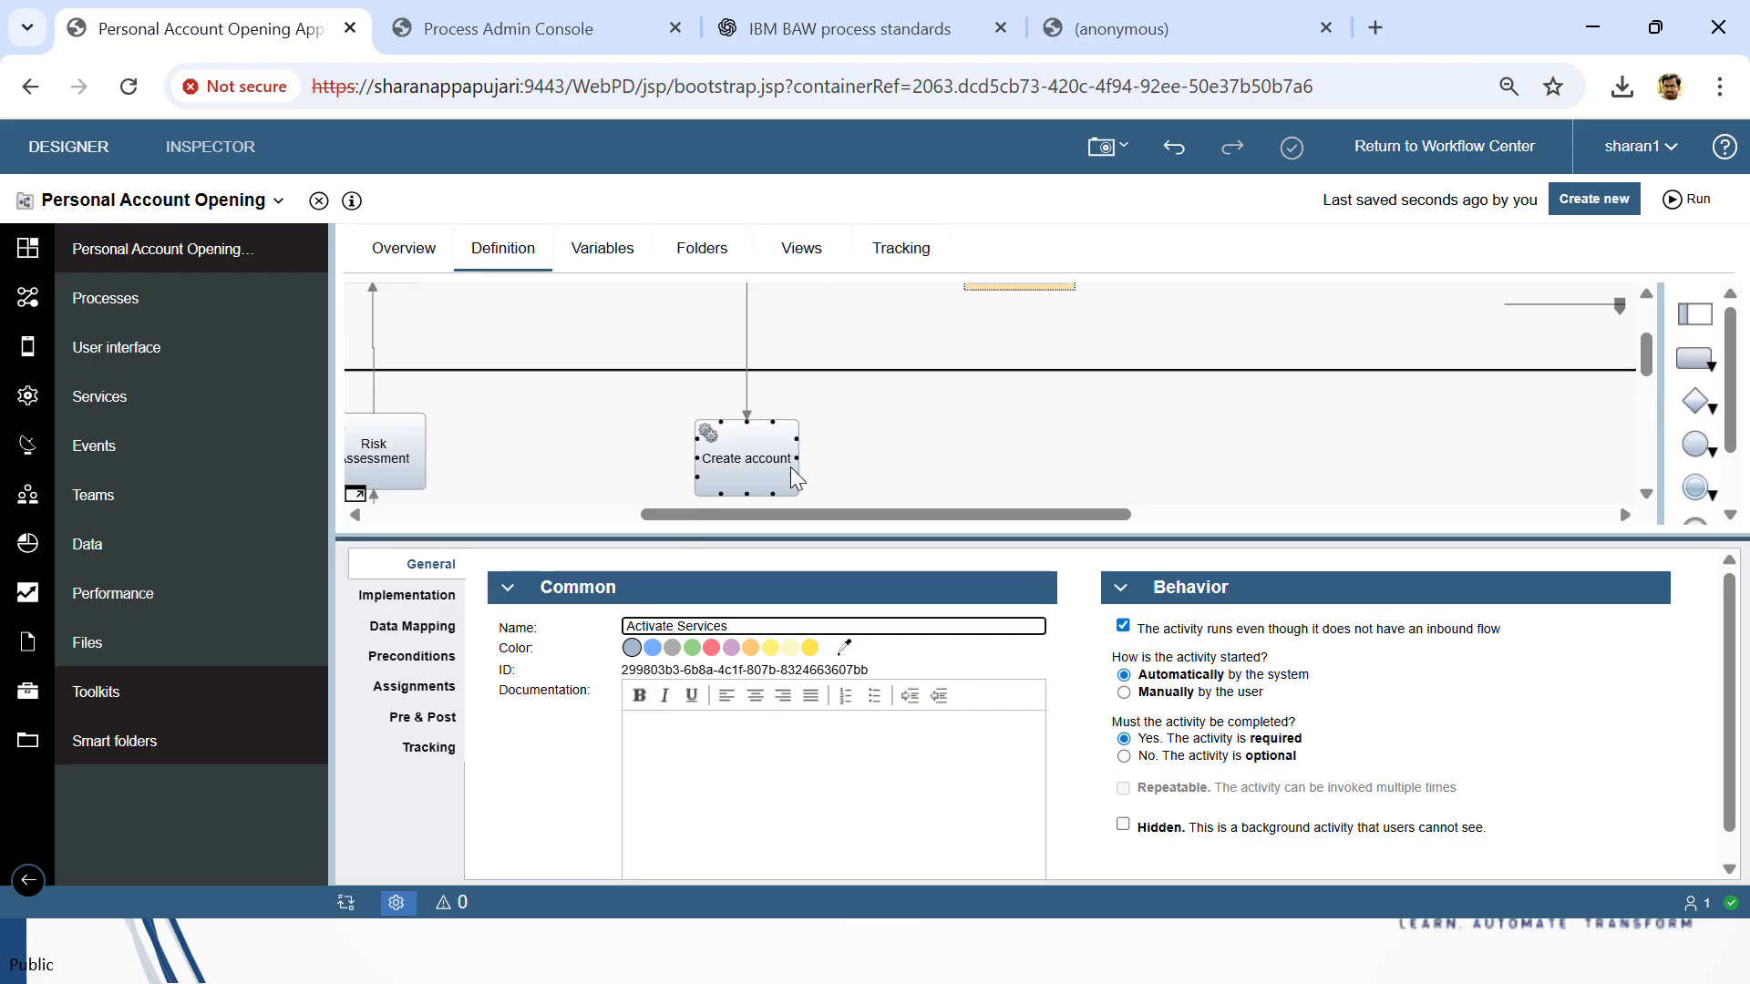
drag(797, 458, 1028, 415)
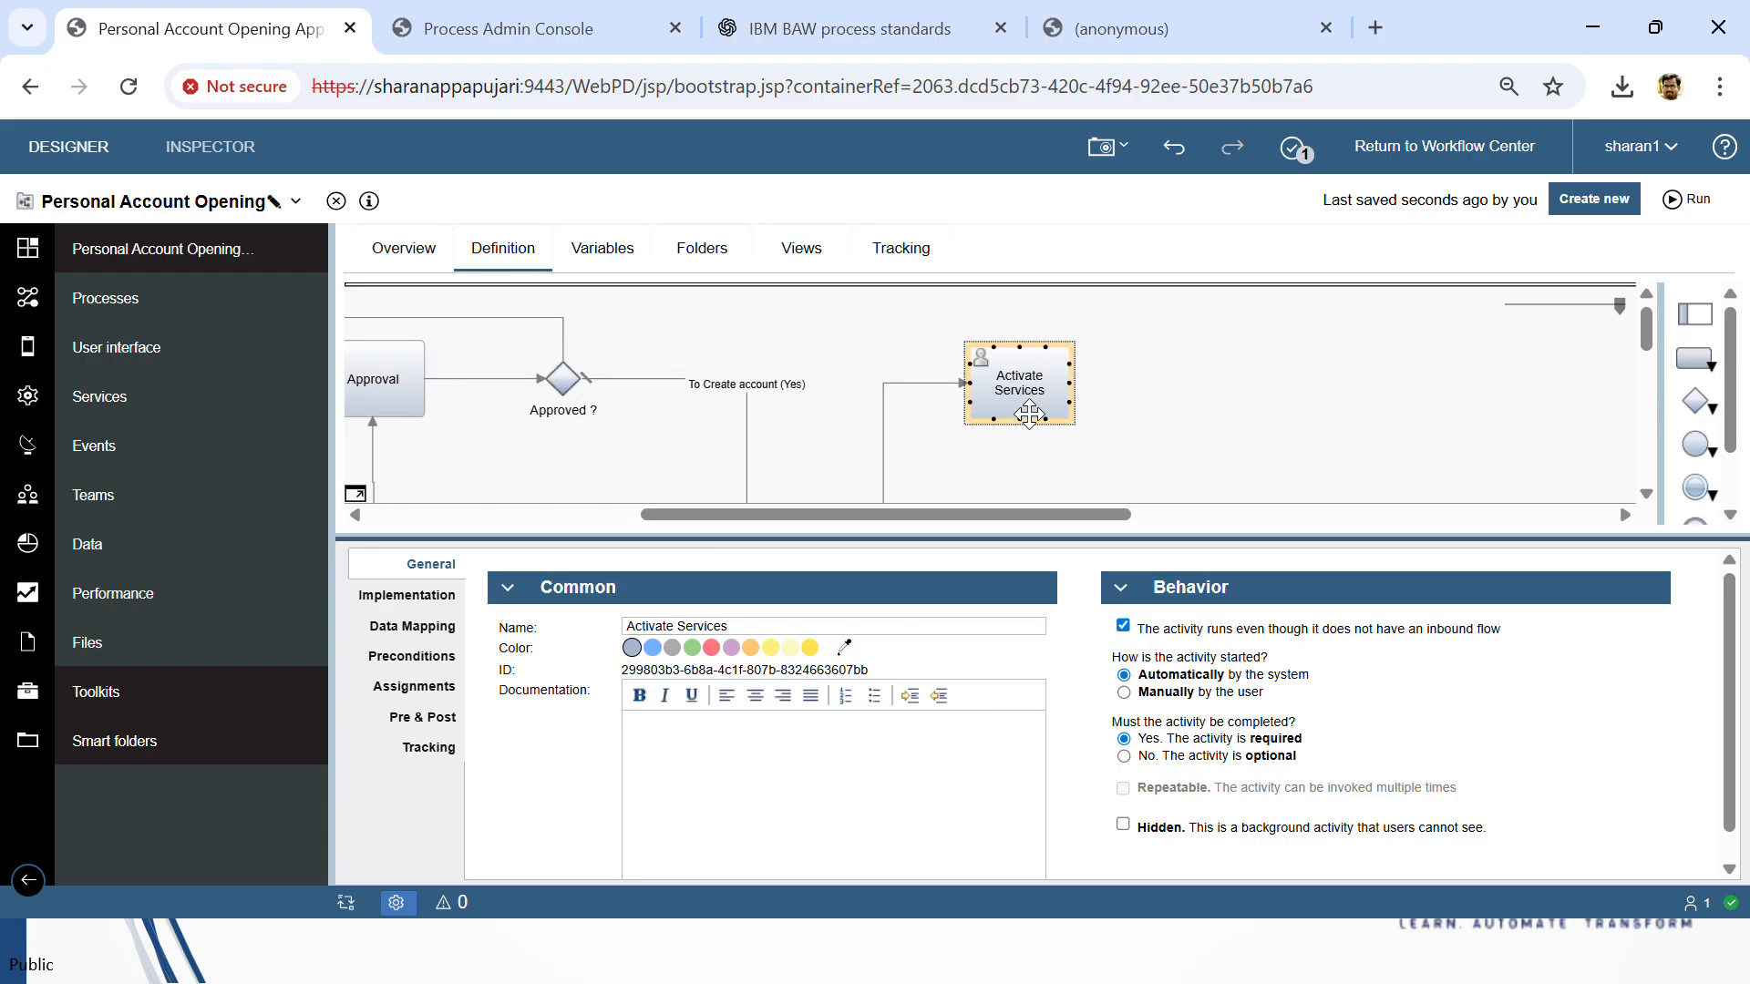
click(963, 384)
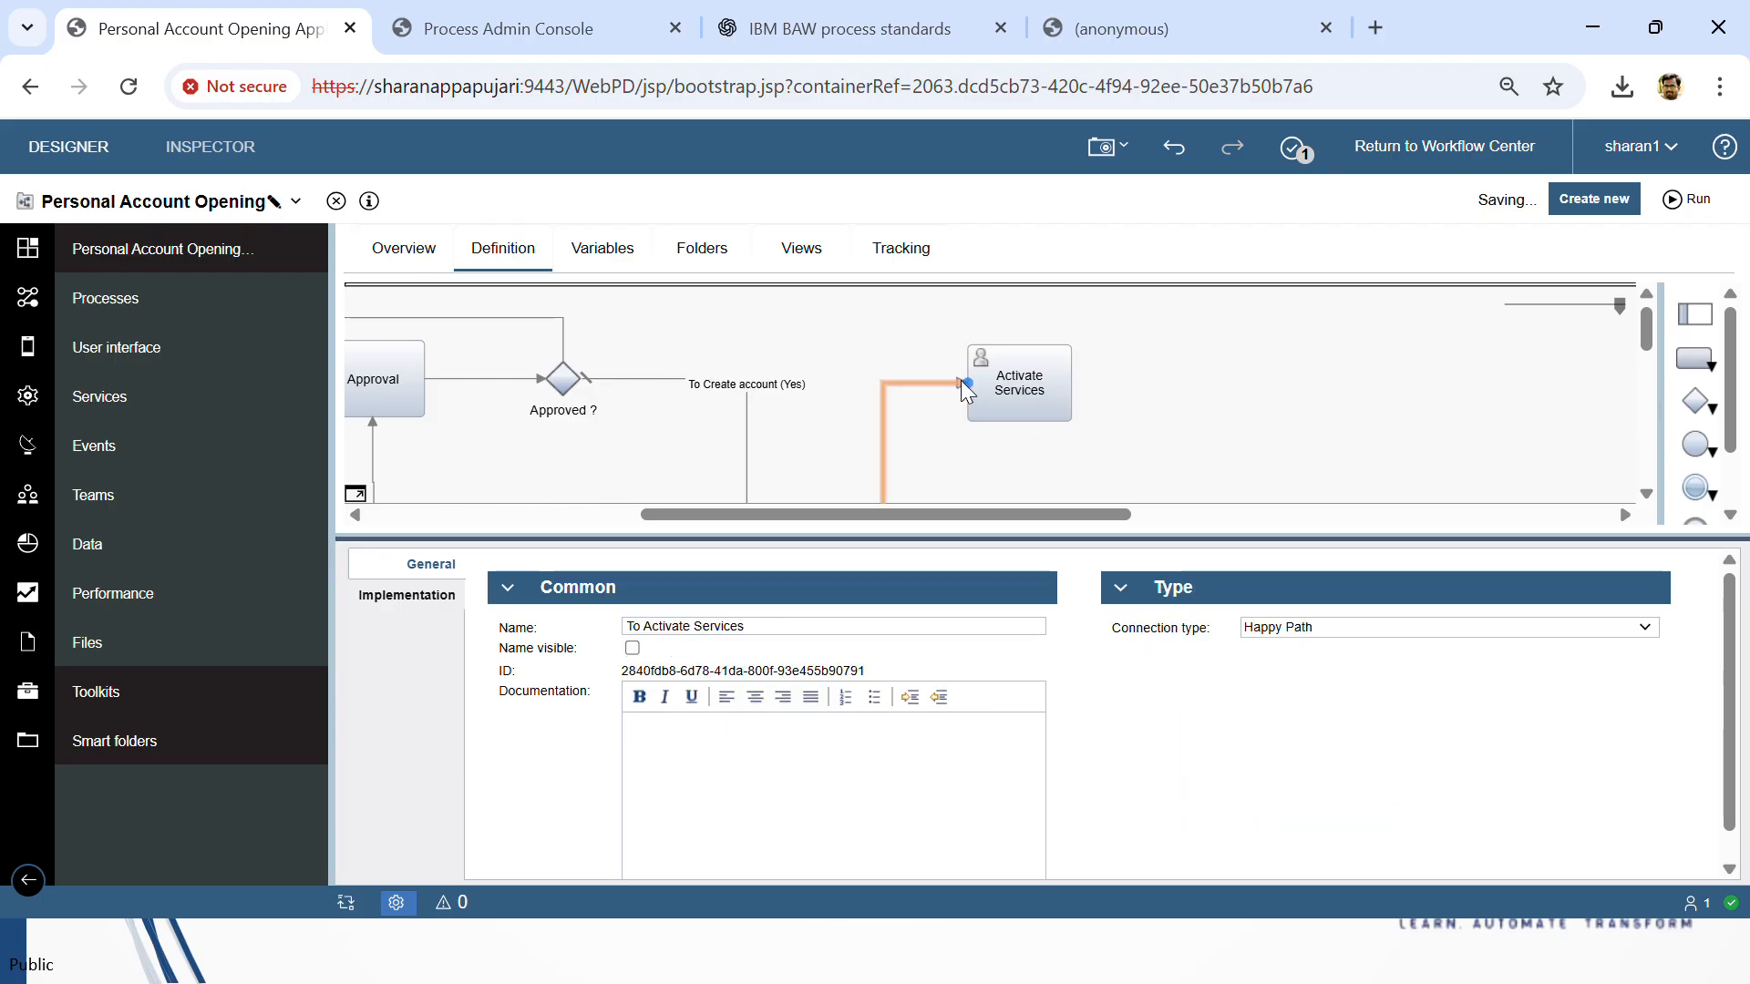
drag(972, 388, 1020, 424)
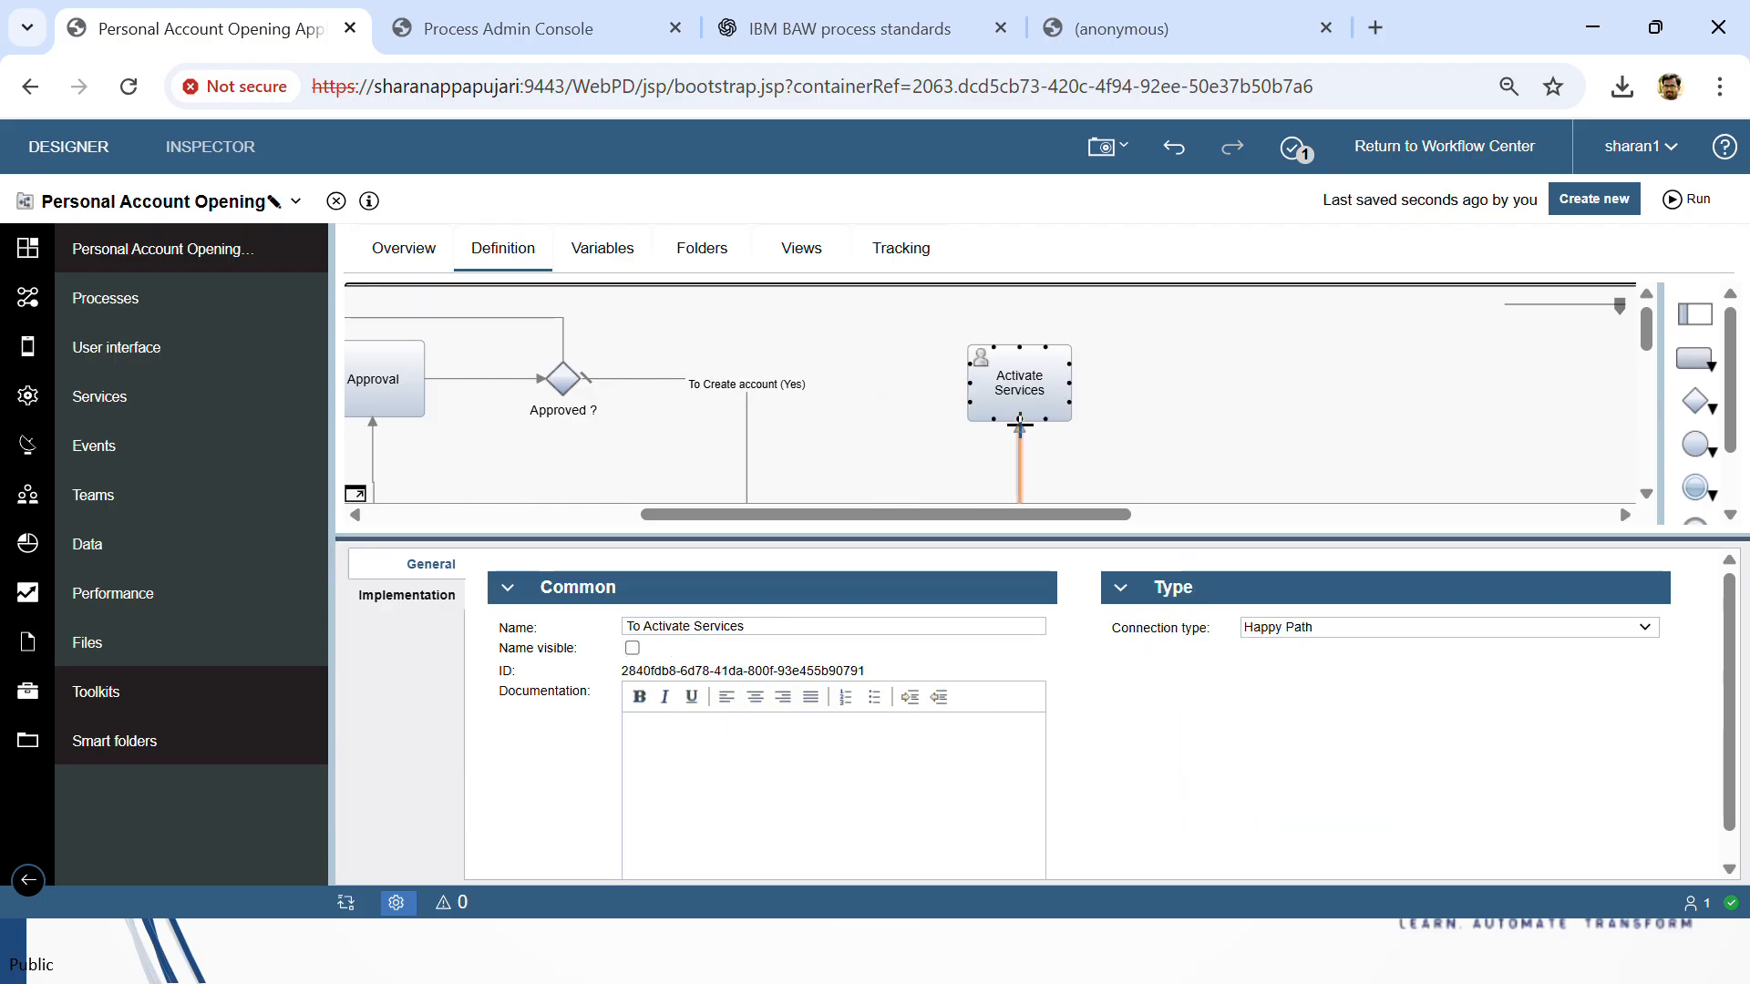
Step: Add another activity to the System lane, beyond Create account, and name it "Notify customer"
drag(1076, 537, 1071, 726)
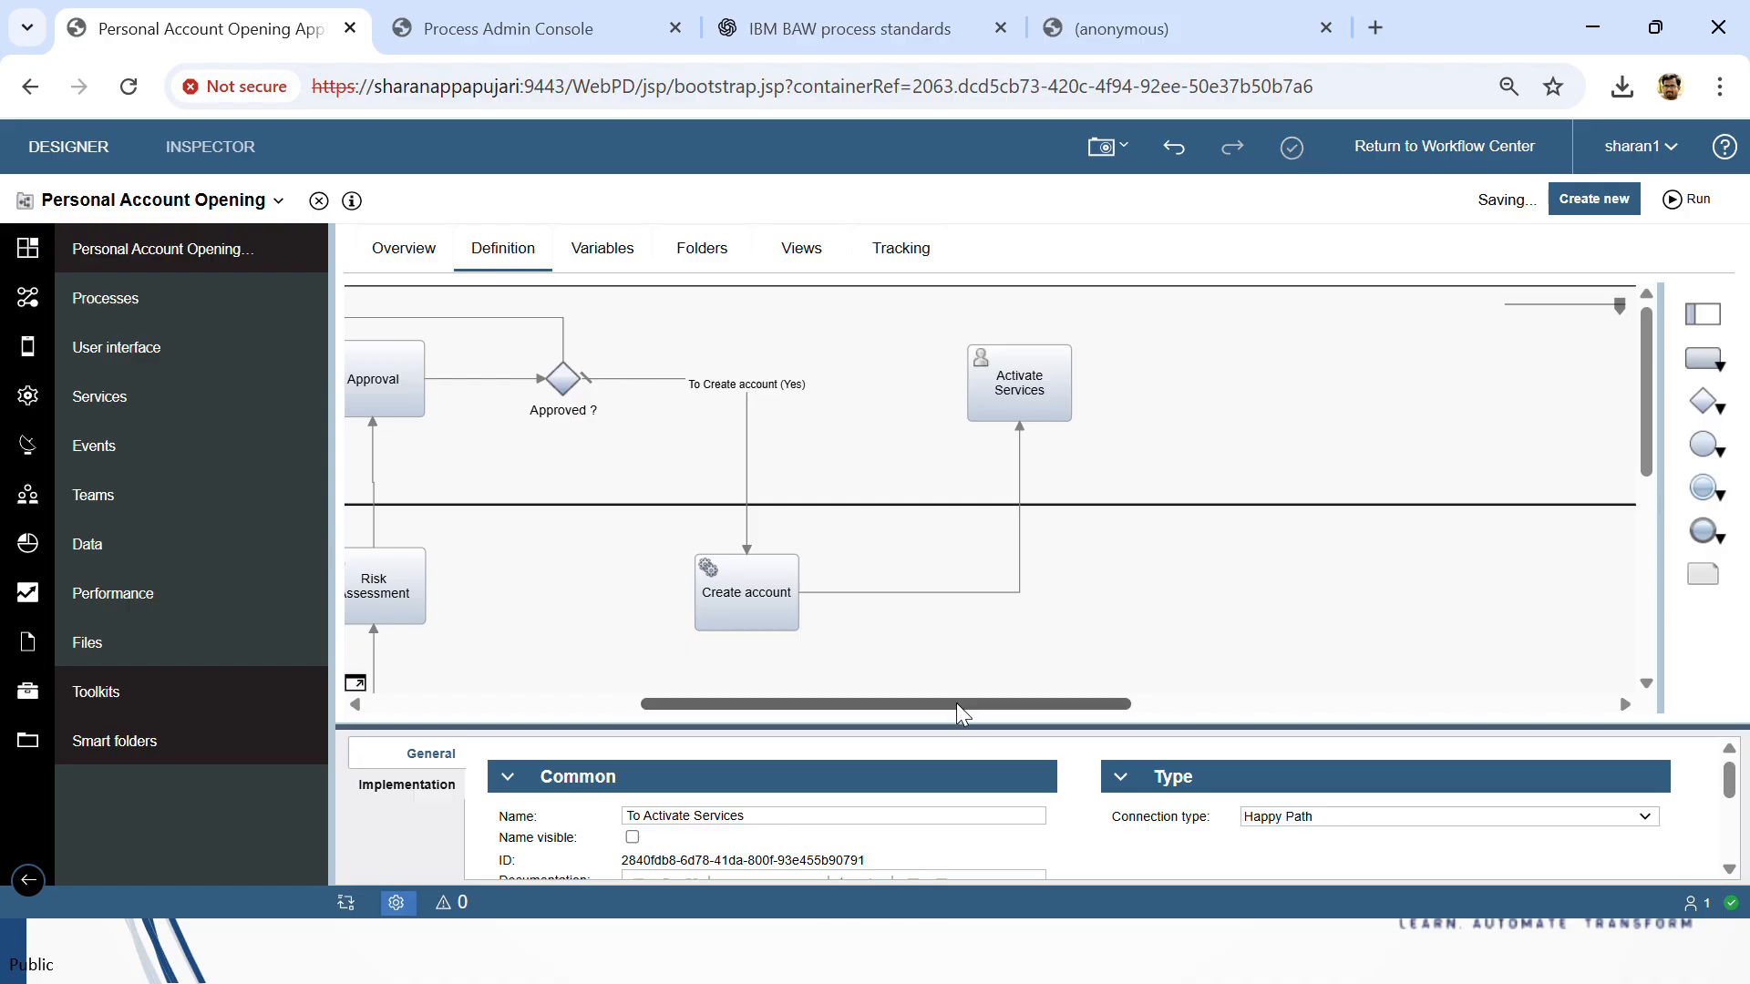
drag(955, 703, 1025, 702)
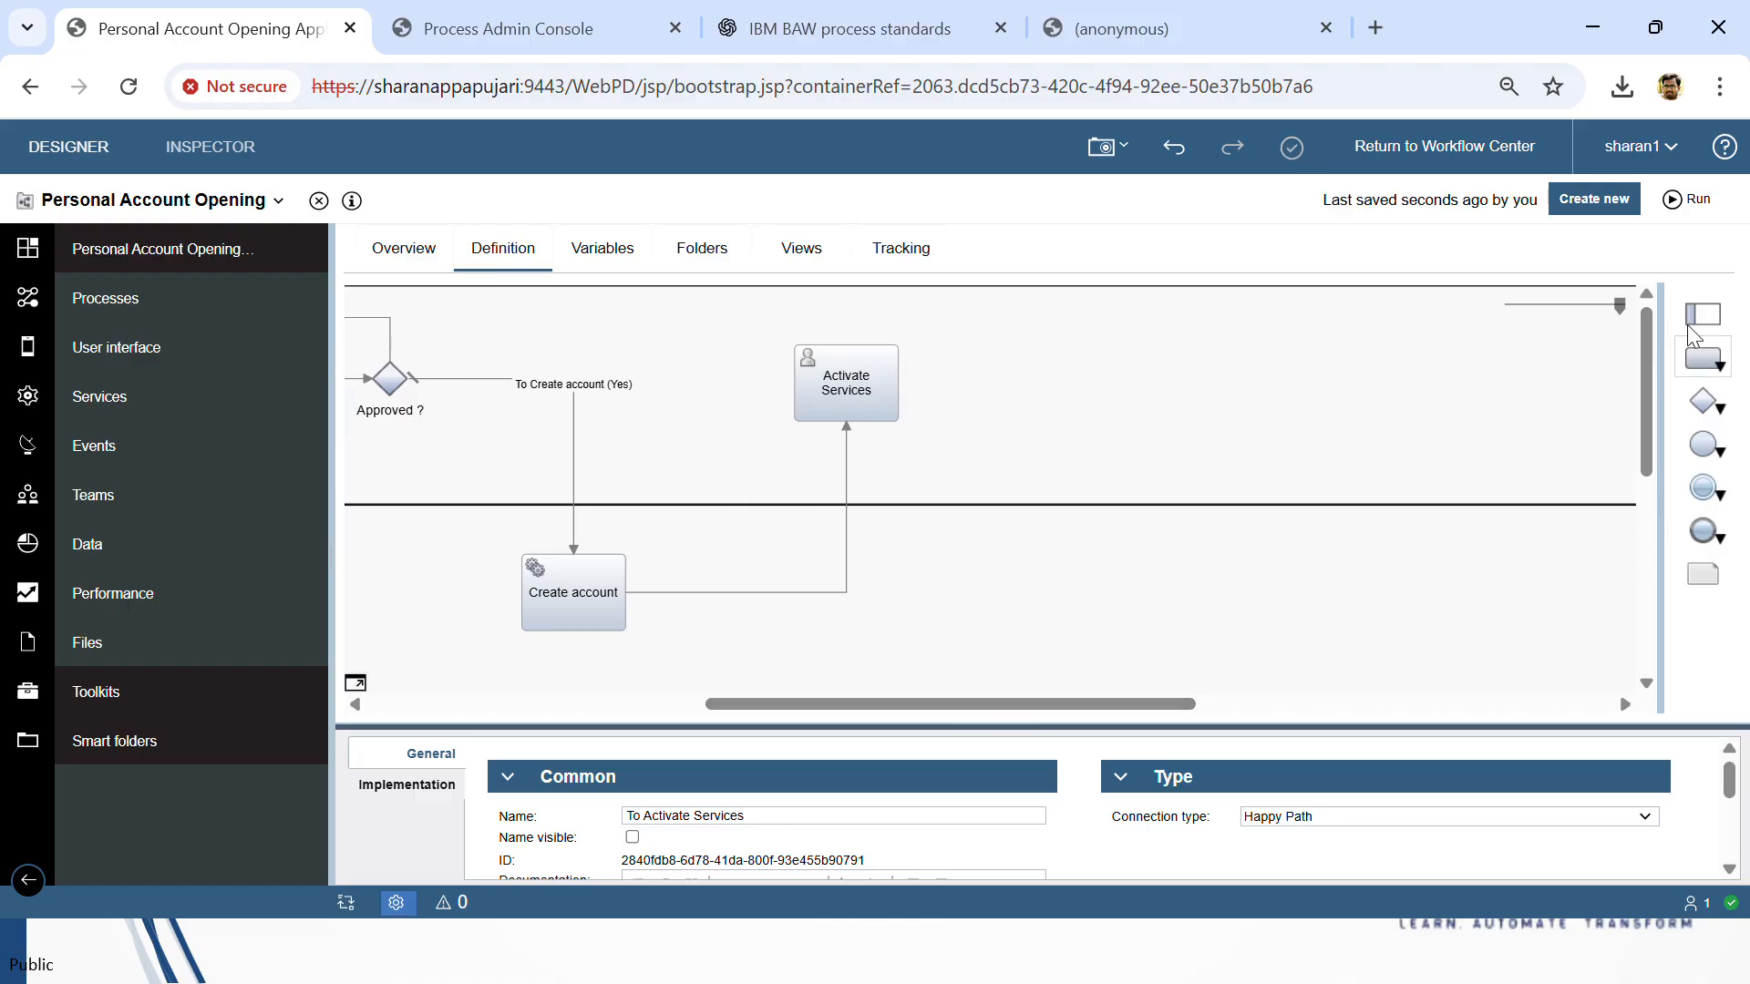
drag(1702, 360, 1347, 538)
drag(1076, 574, 1079, 578)
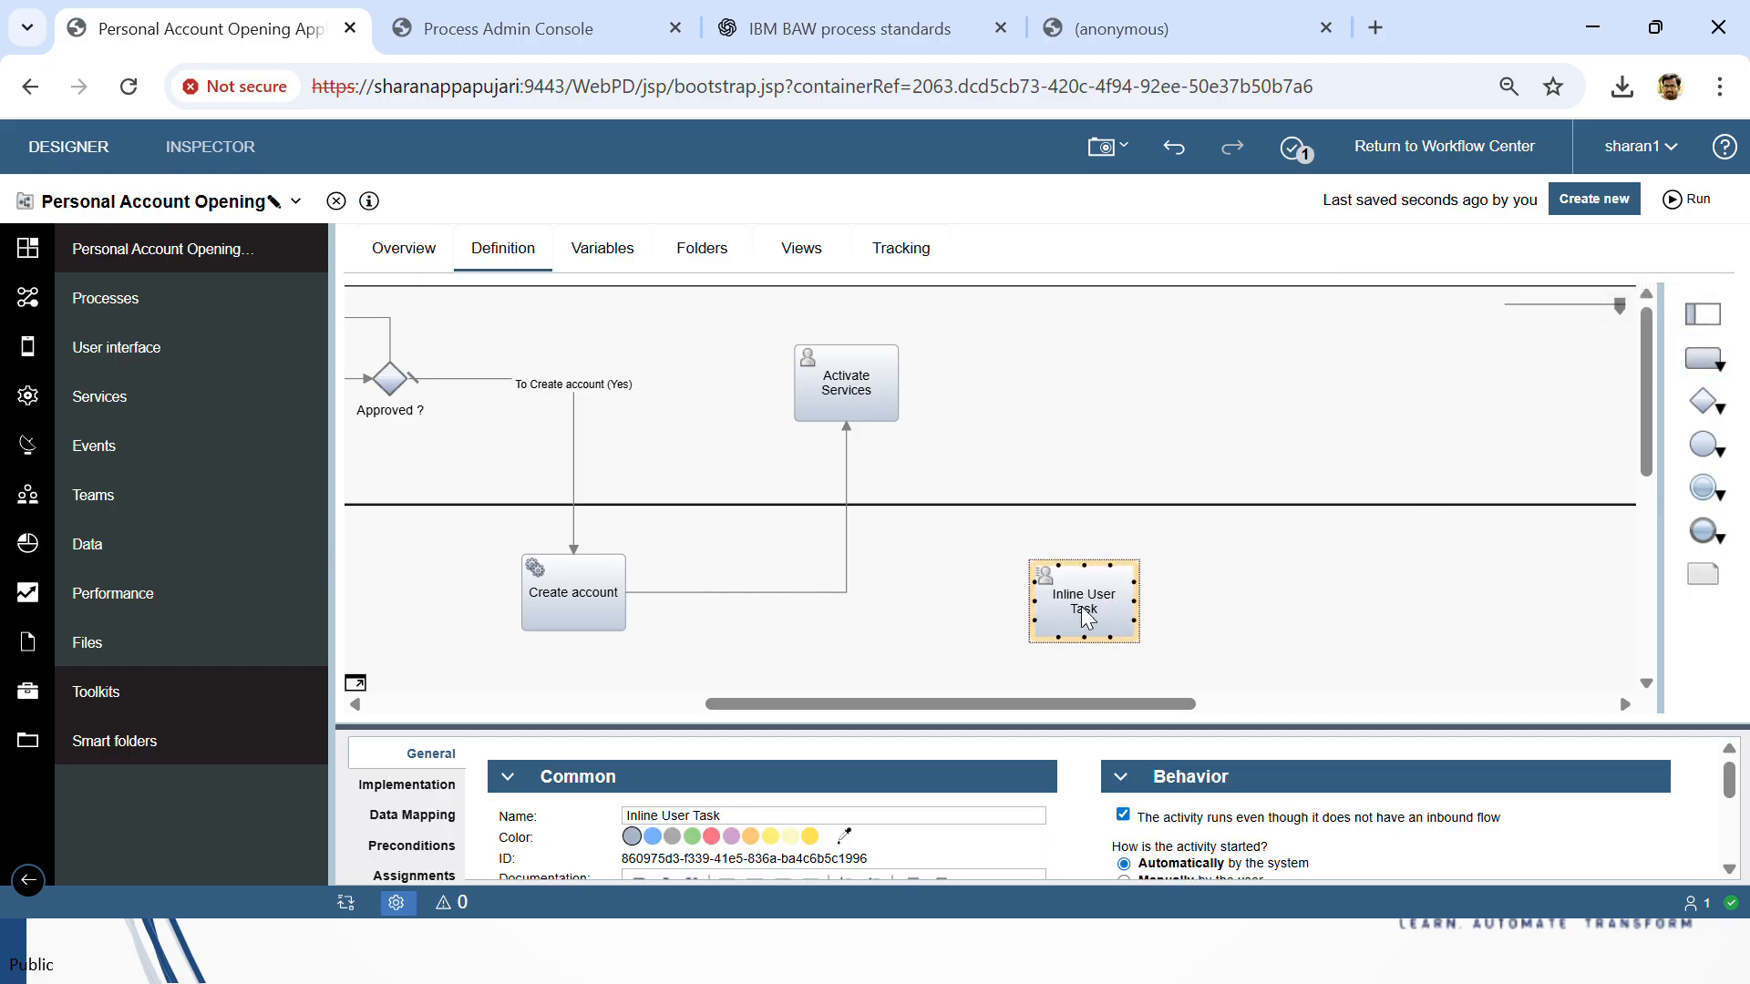
click(765, 816)
key(ctrl+a)
text(N)
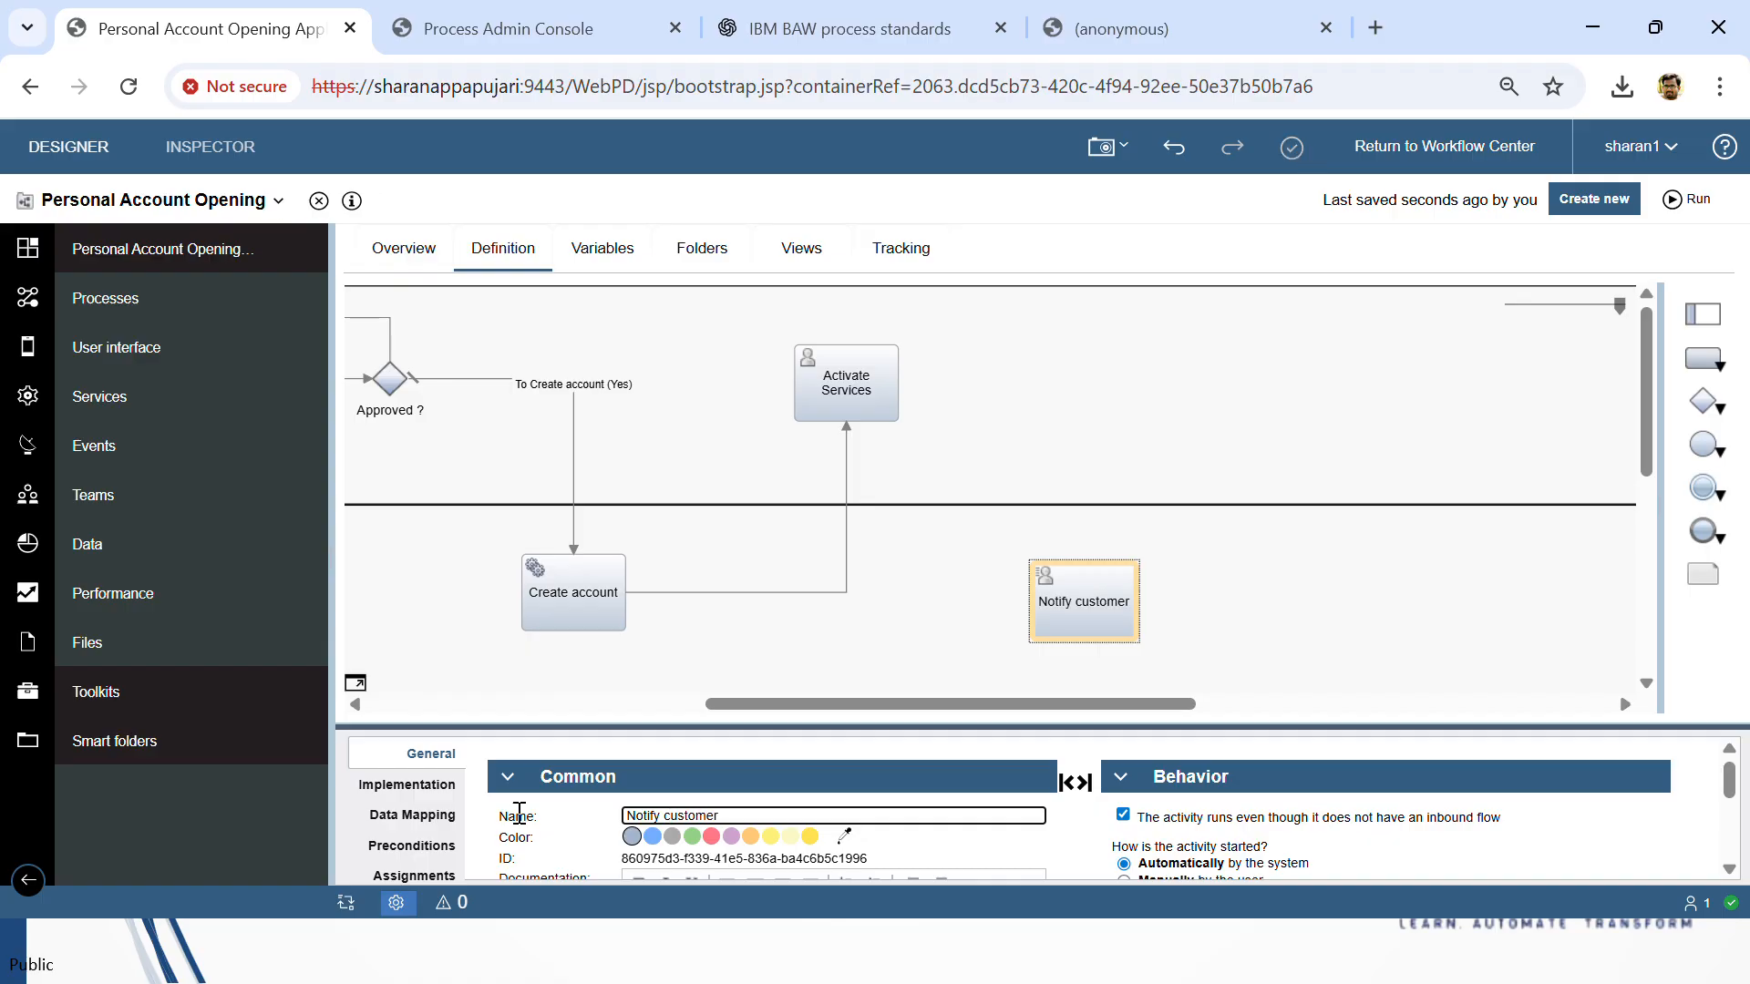
Step: Connect Activate Services to the upper edge of Notify customer and set the Notify customer activity type to System Task
scroll(865, 451, down, 1)
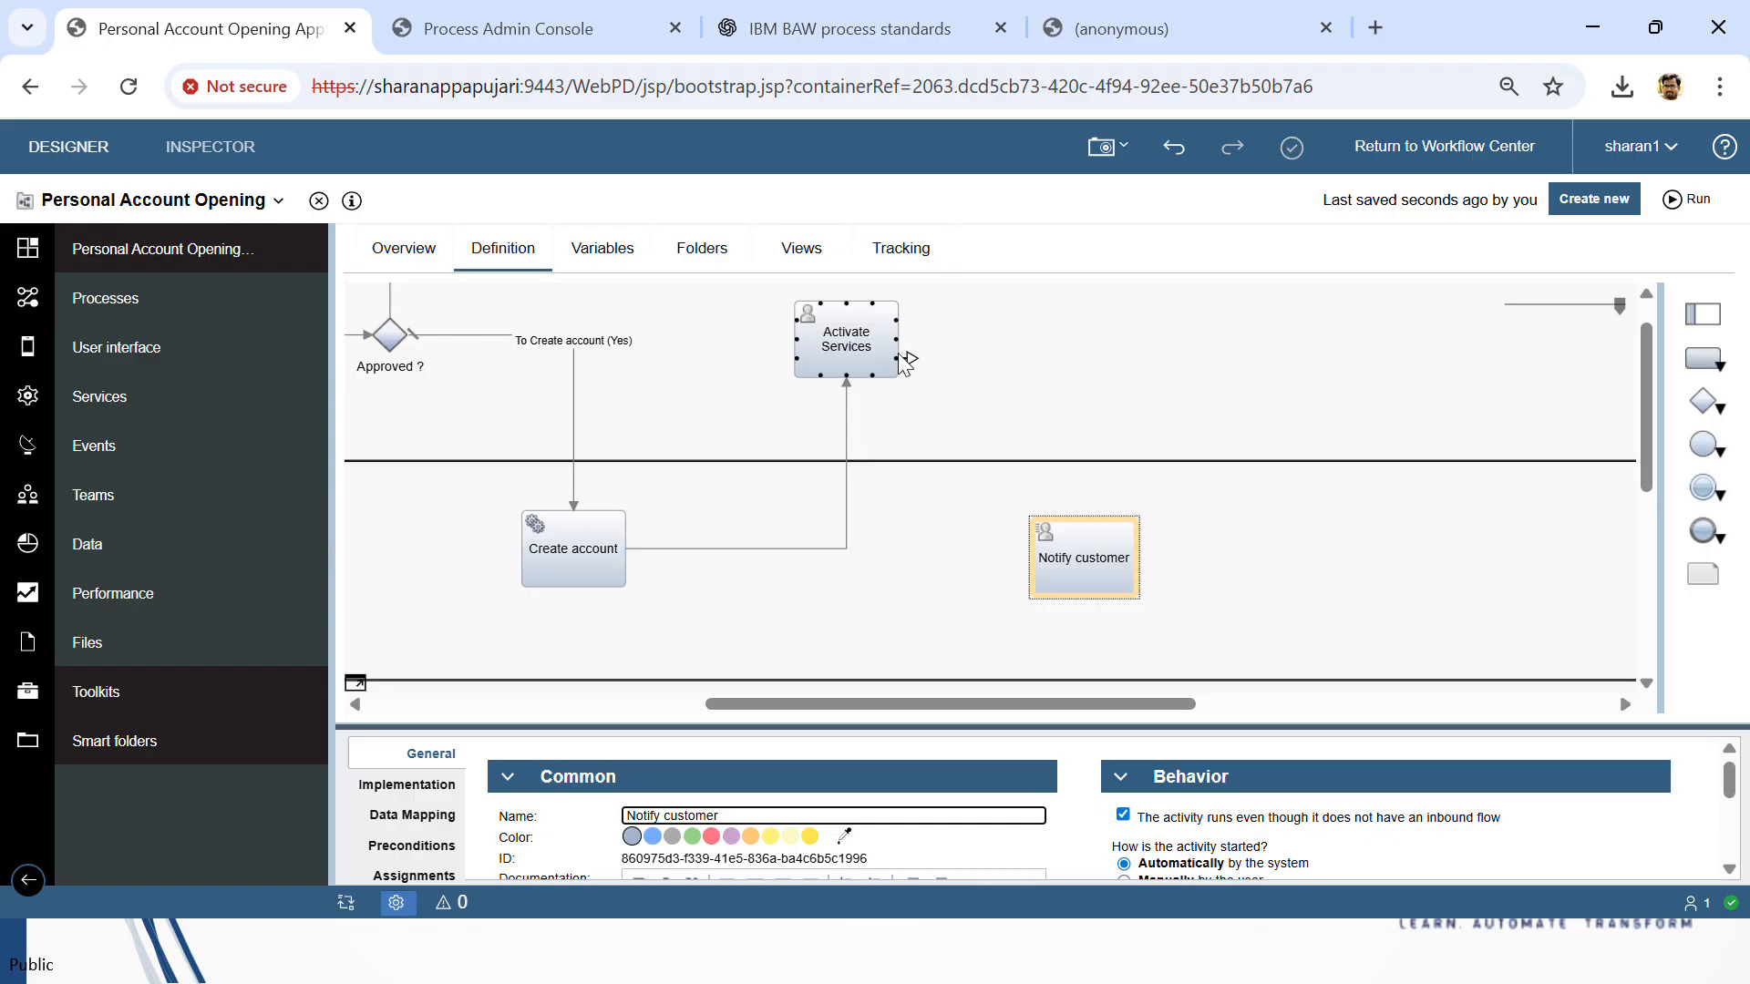
mouse_move(905, 361)
mouse_down()
mouse_move(909, 347)
mouse_move(1214, 473)
mouse_move(1057, 547)
mouse_move(1089, 524)
mouse_up()
click(397, 783)
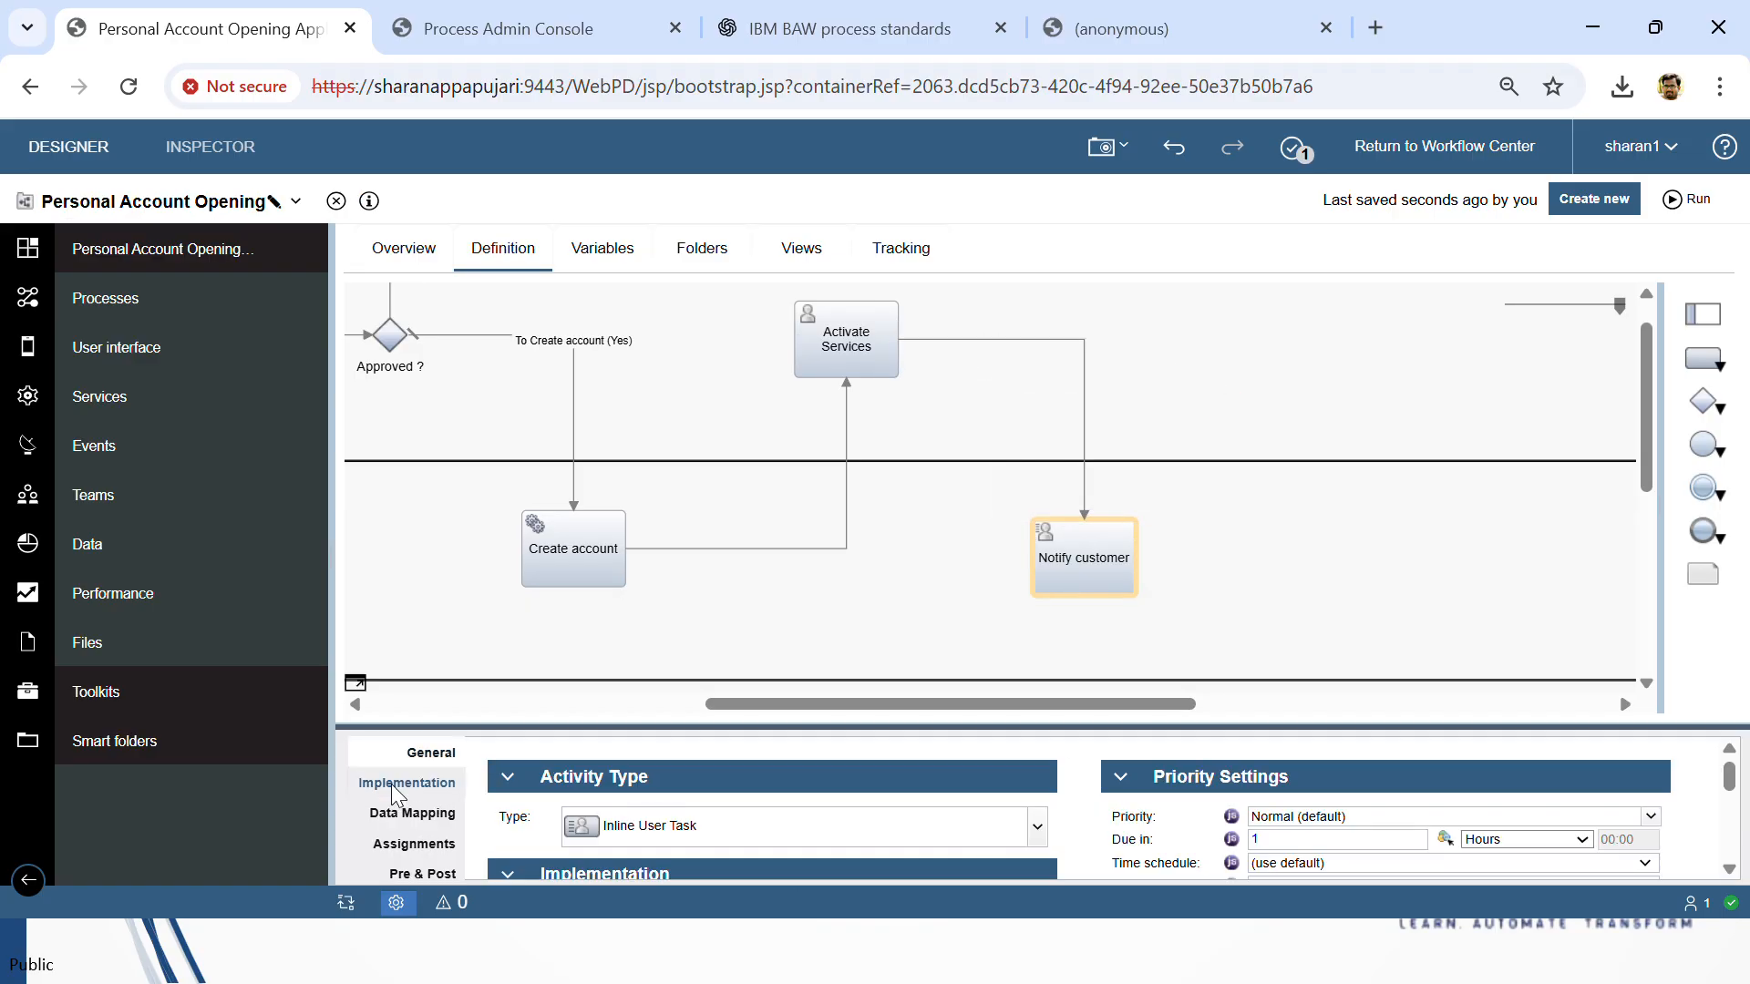
click(679, 825)
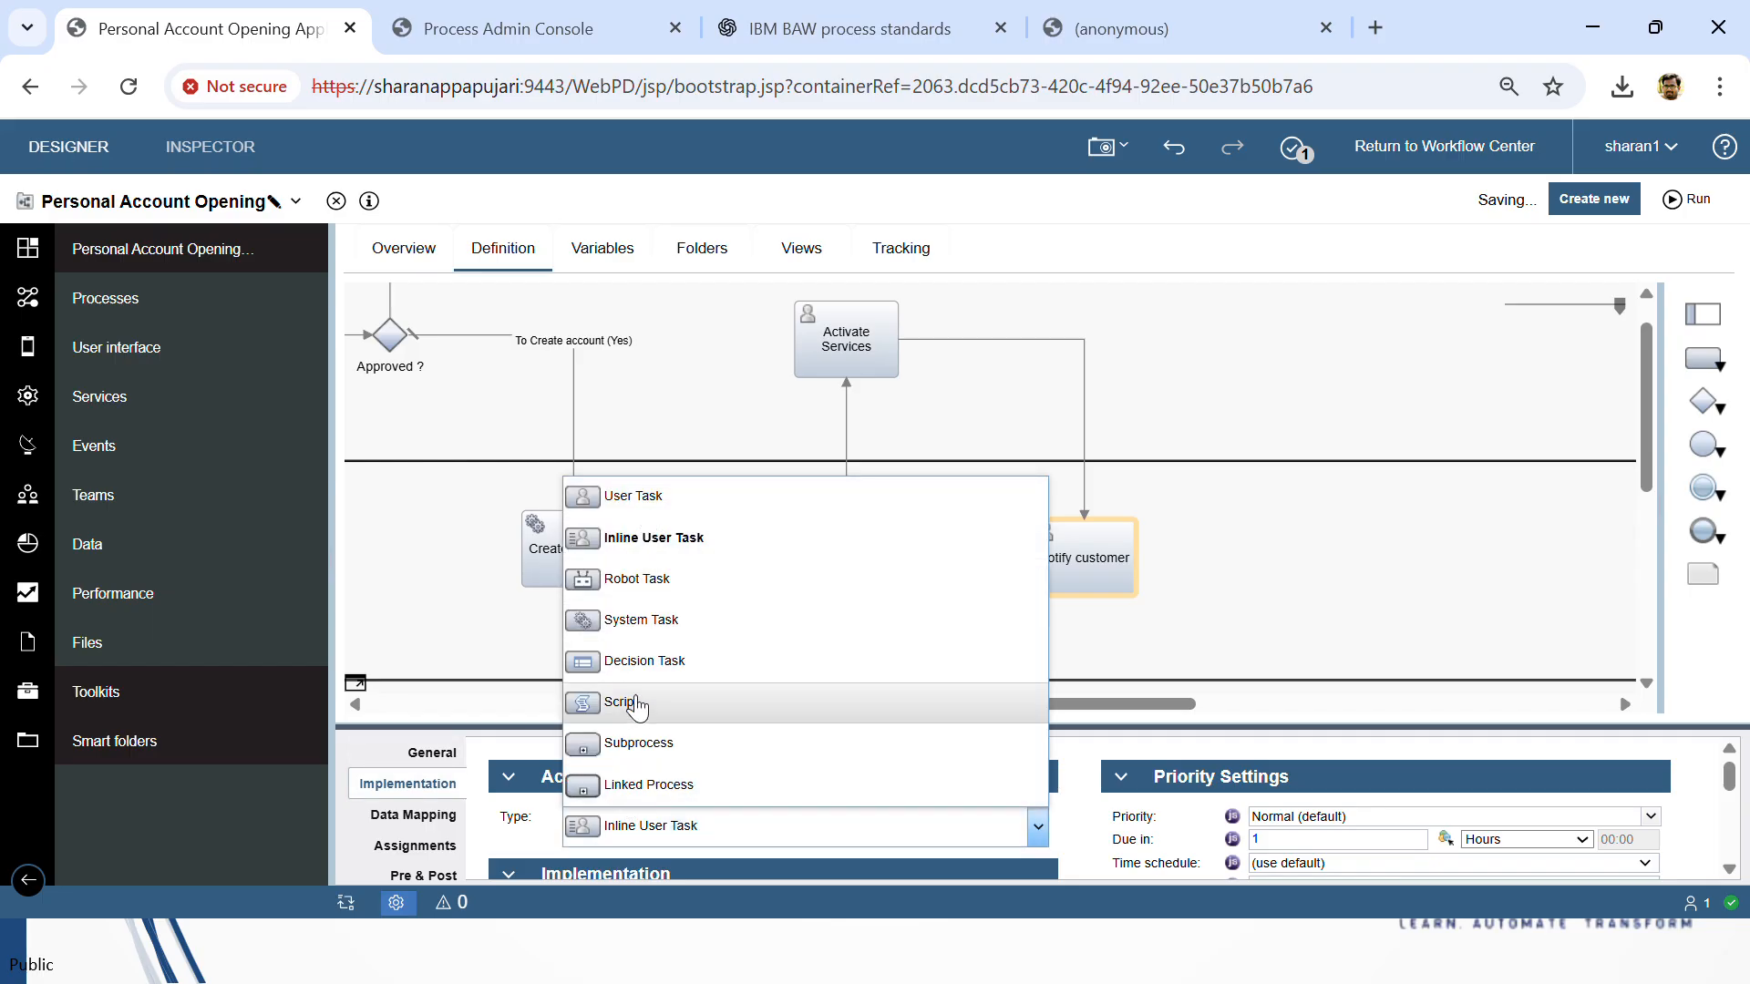
click(638, 622)
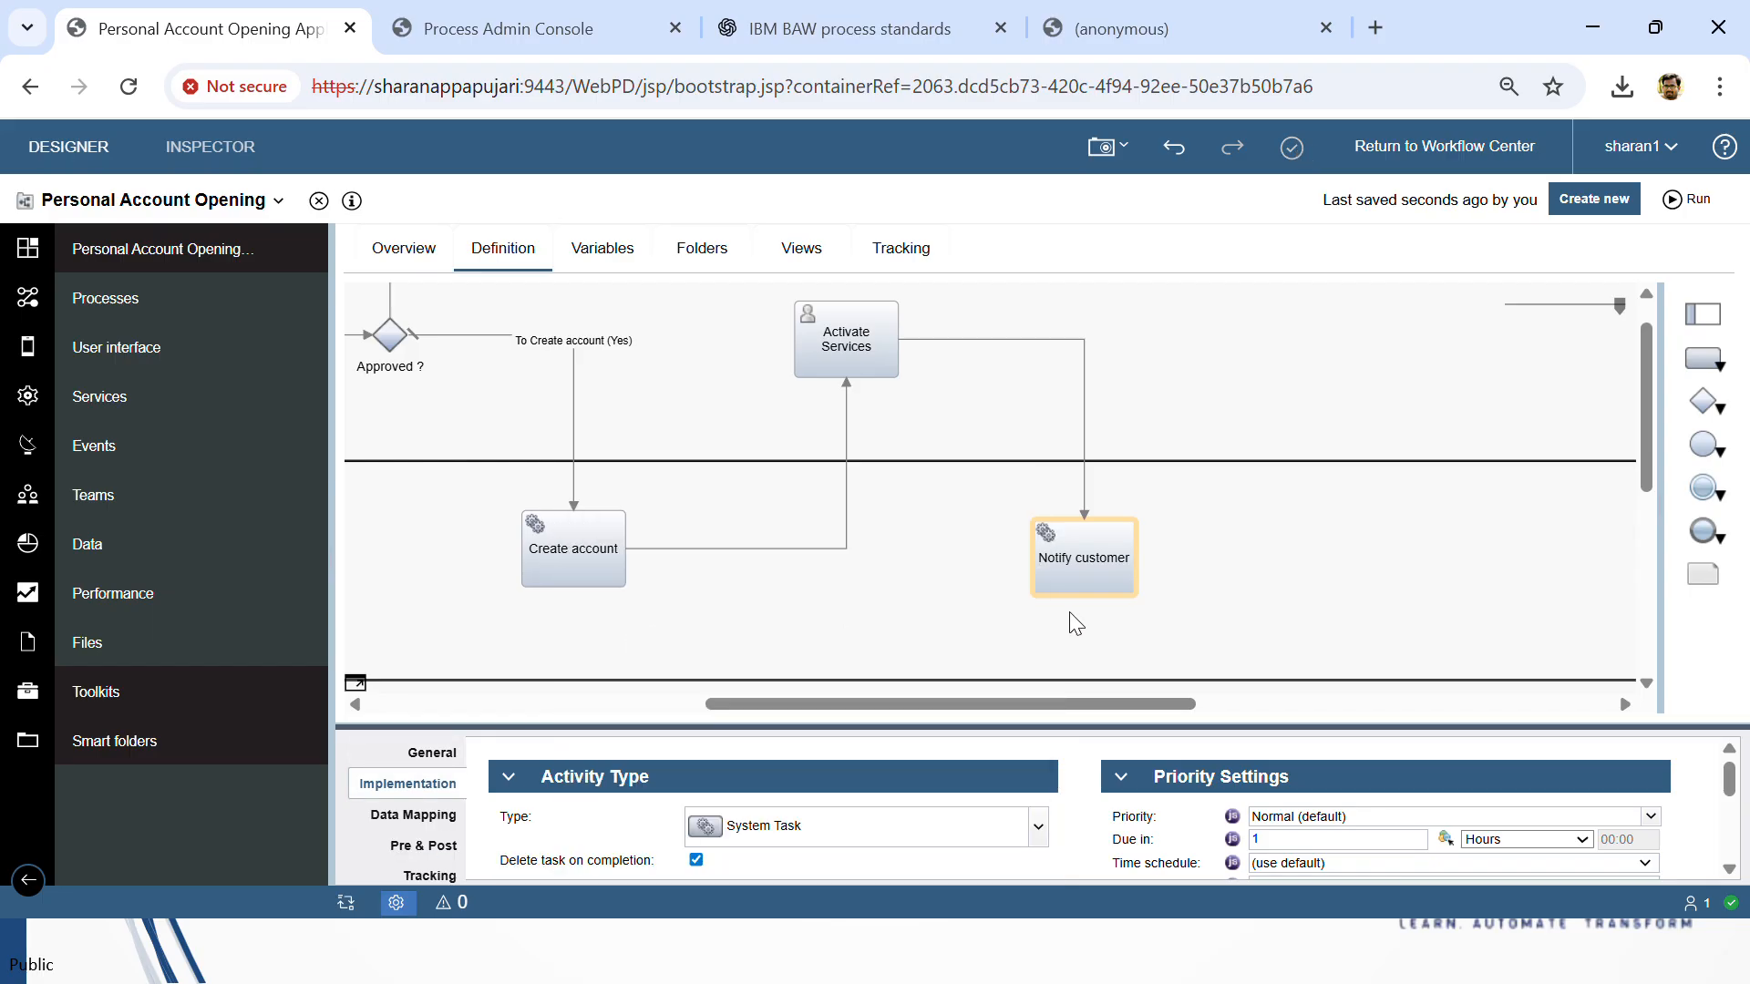
Step: Move the End event from the Customer lane to the System lane beyond Notify customer, and connect Notify customer to it
scroll(1059, 591, down, 3)
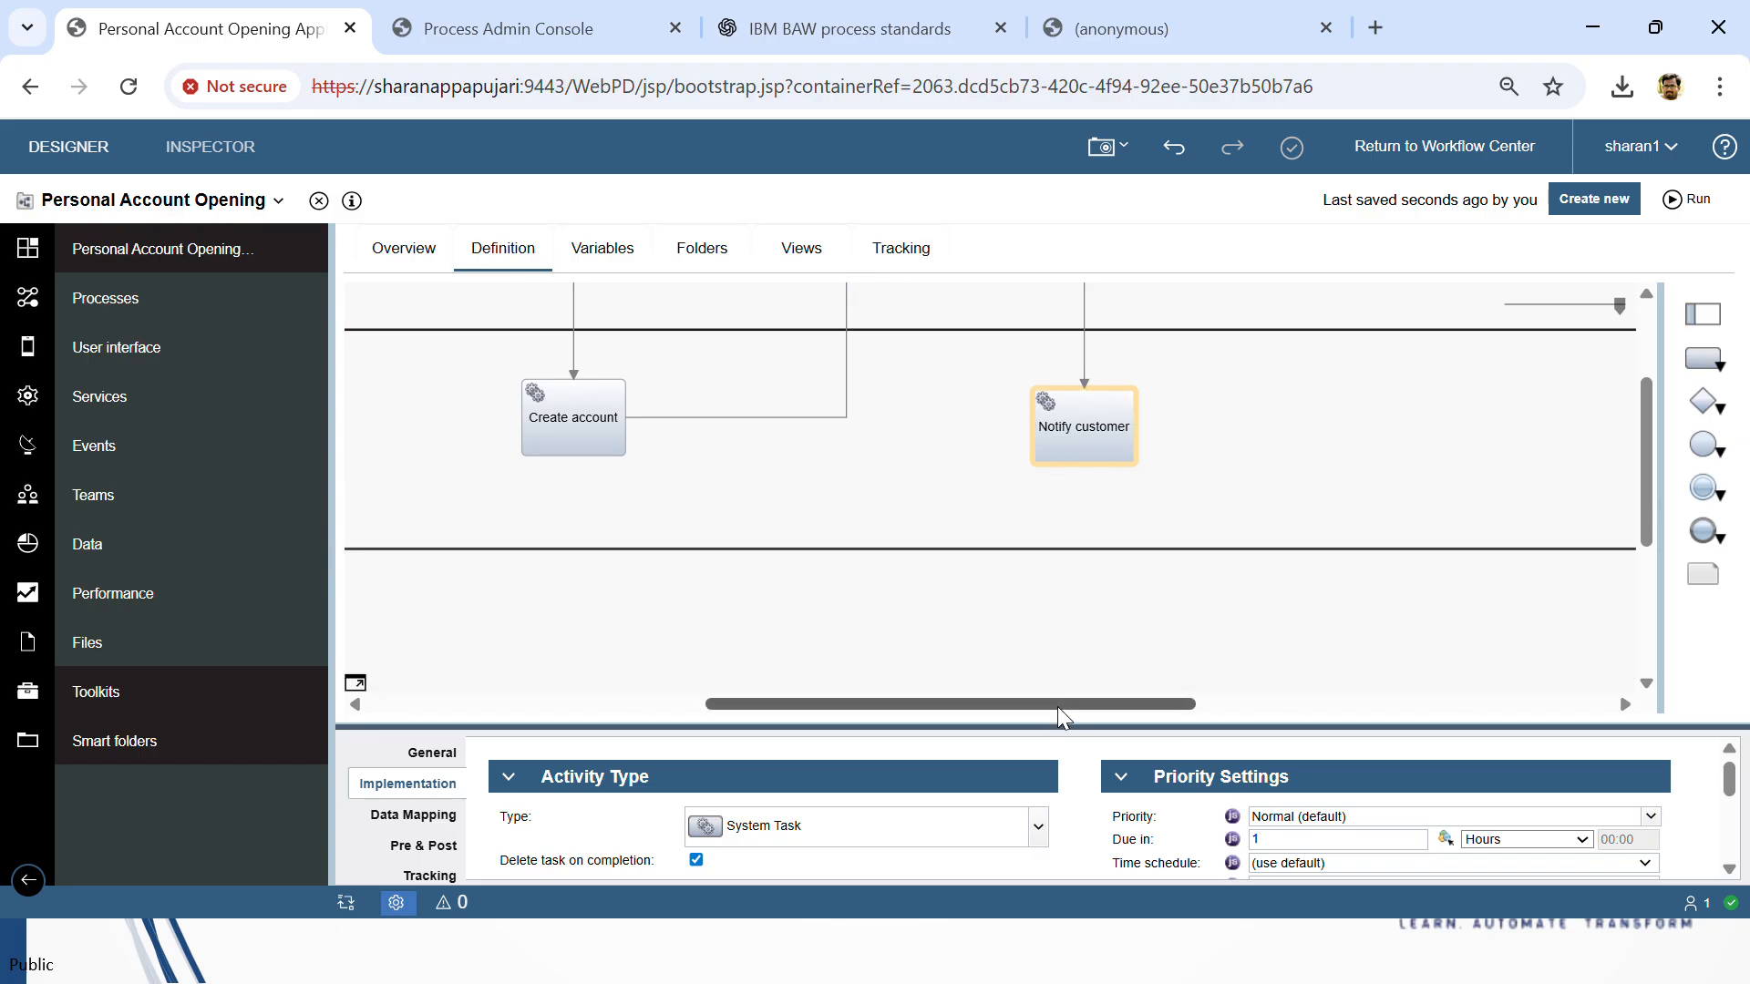
drag(1065, 706, 1161, 698)
scroll(1554, 476, up, 4)
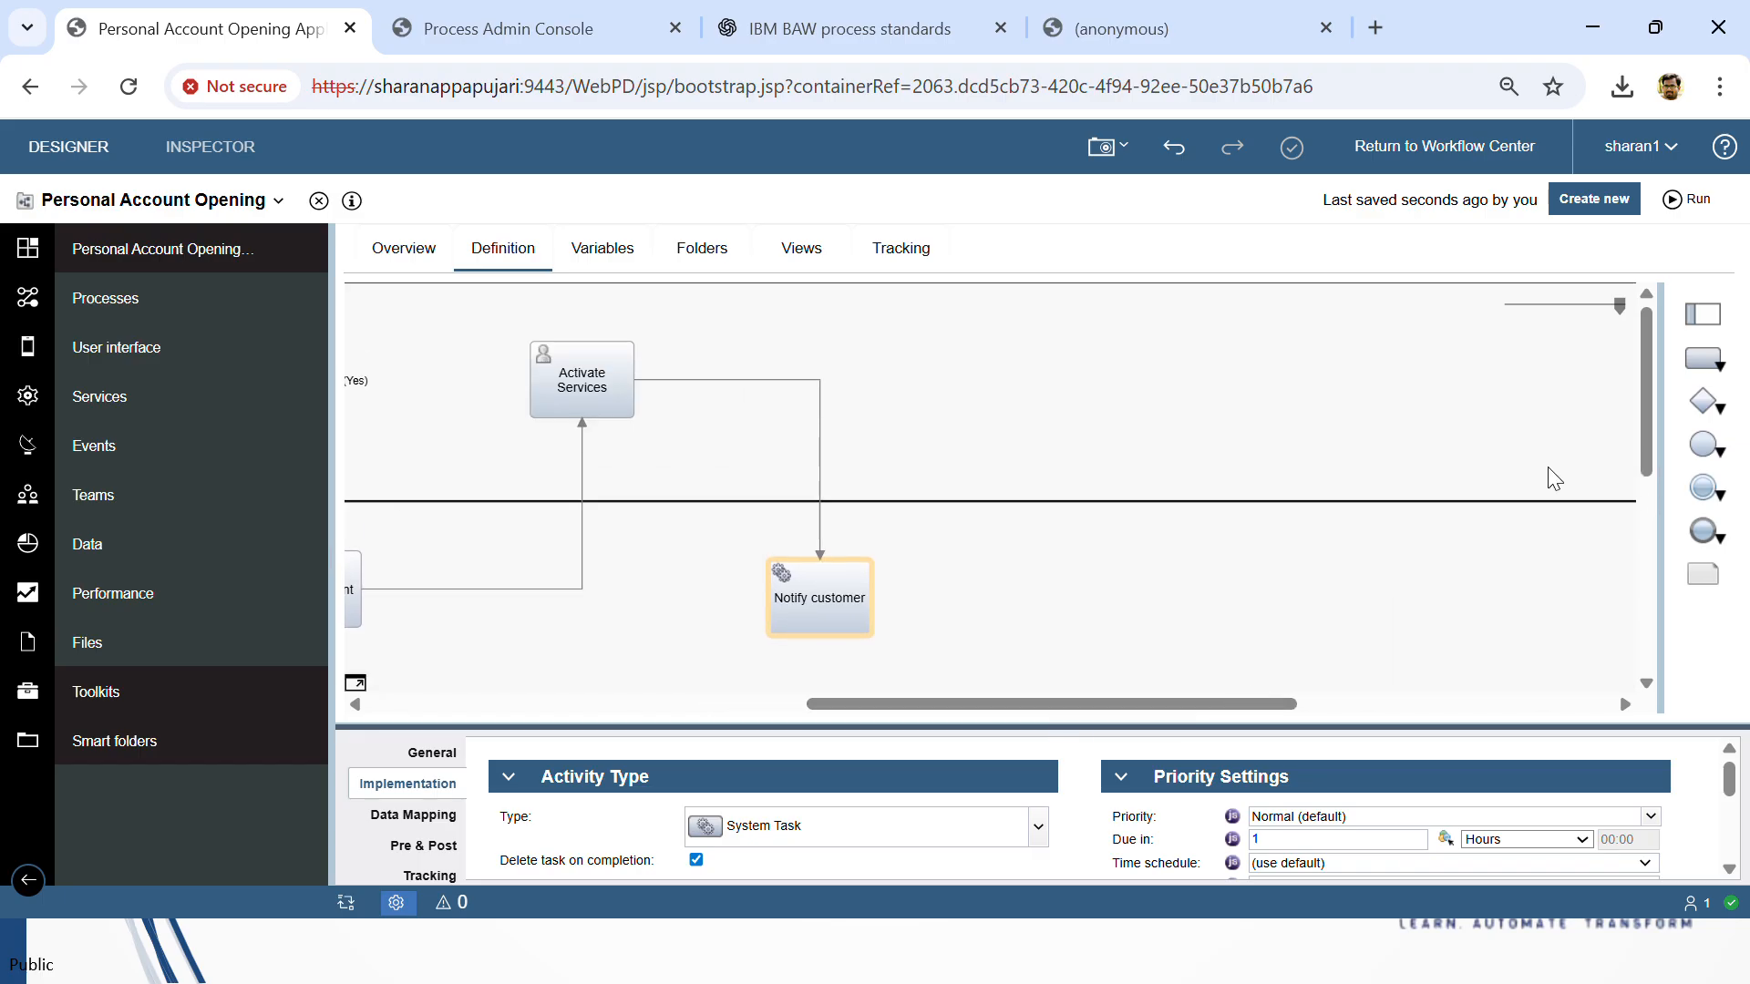
scroll(1549, 512, down, 3)
drag(1274, 703, 931, 714)
scroll(1433, 566, down, 3)
scroll(939, 706, up, 1)
click(1093, 597)
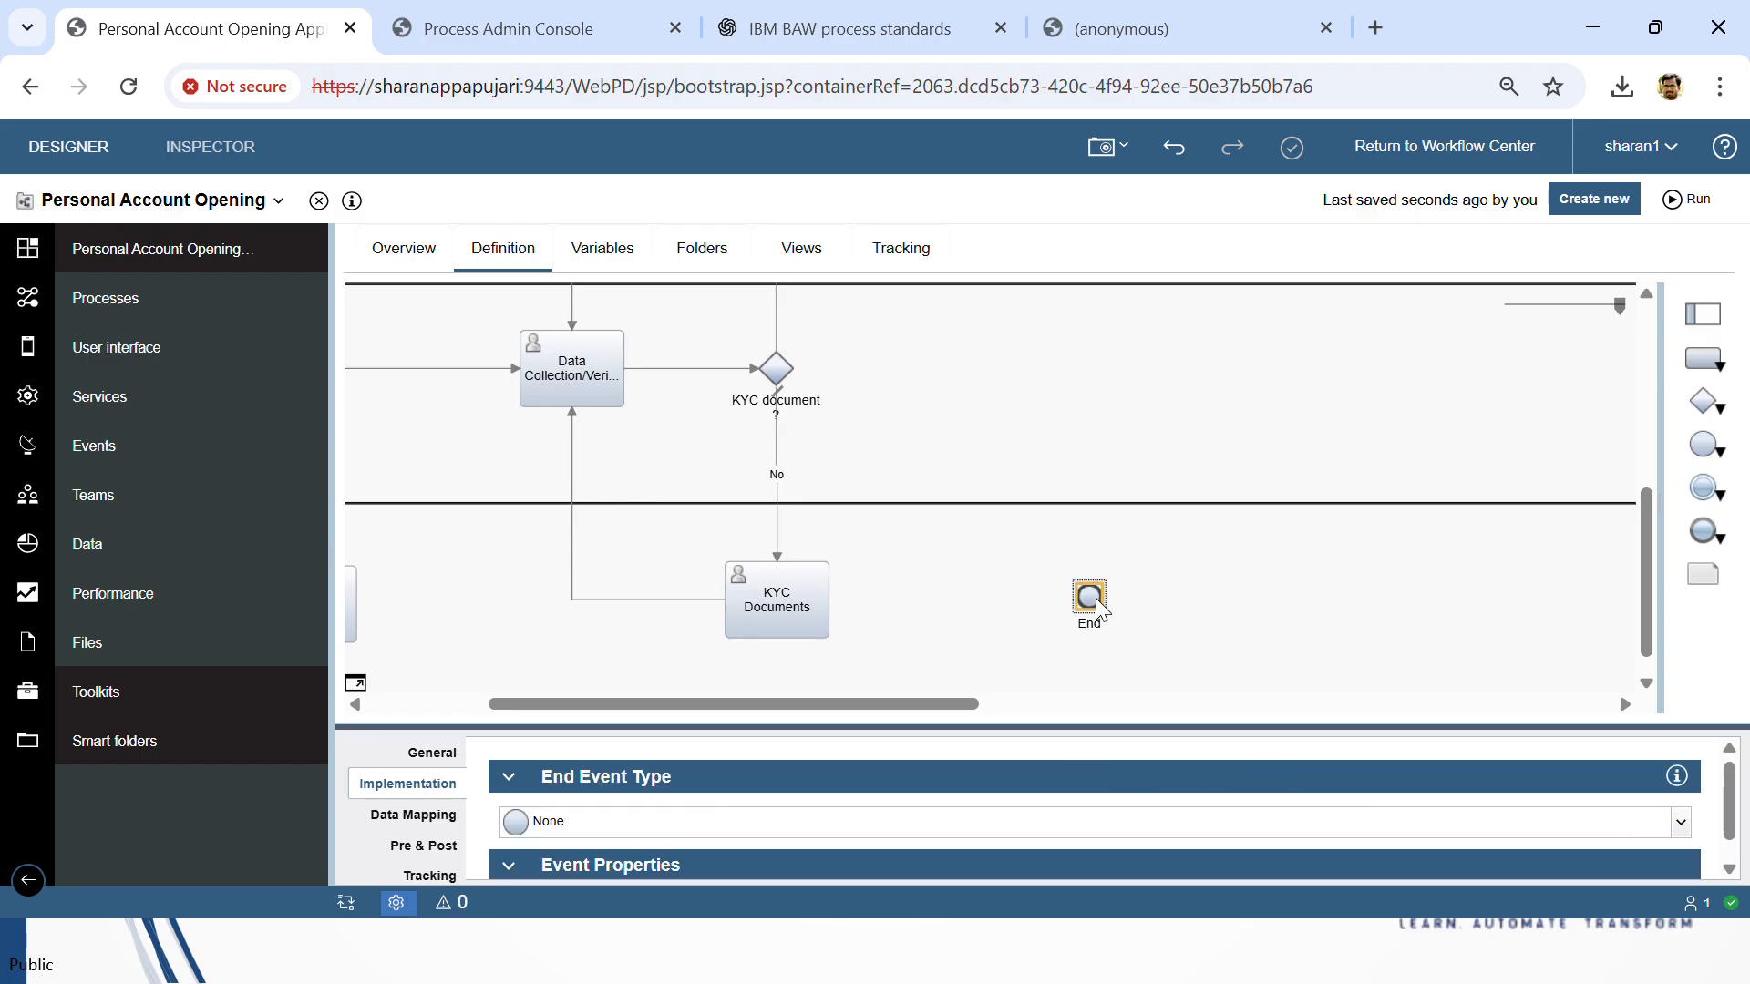
drag(1097, 592, 1476, 578)
scroll(1107, 401, up, 5)
drag(918, 706, 1085, 709)
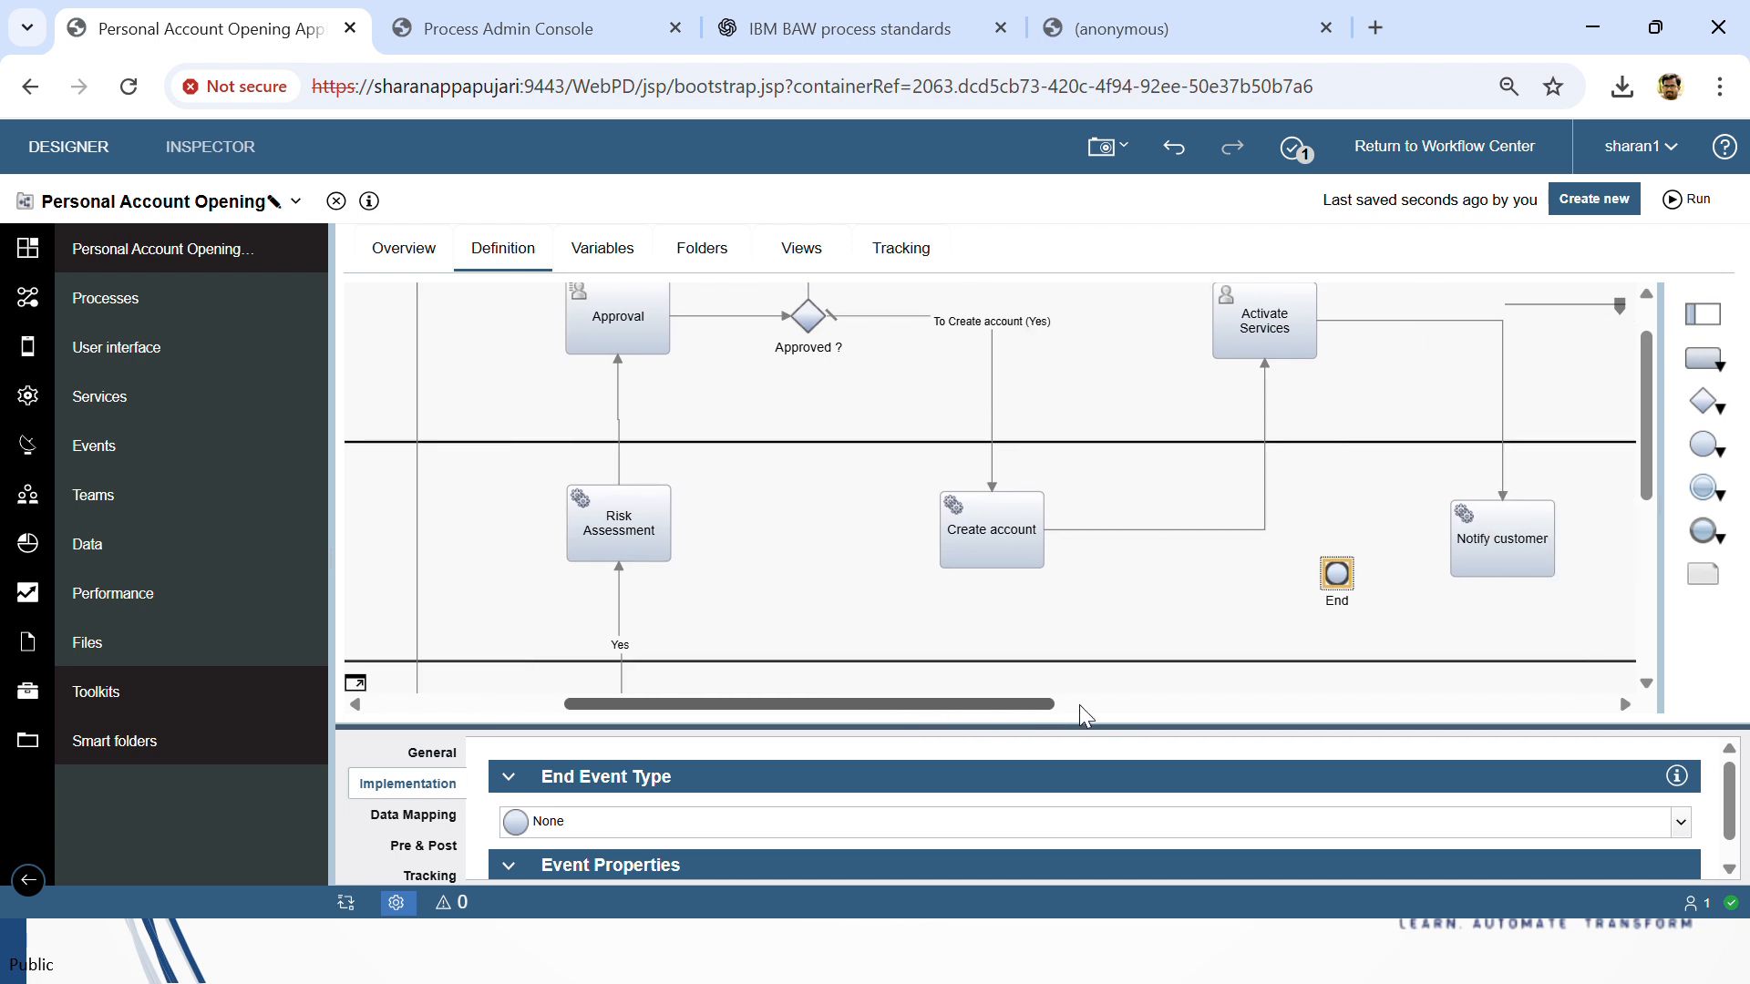
drag(972, 574, 1359, 538)
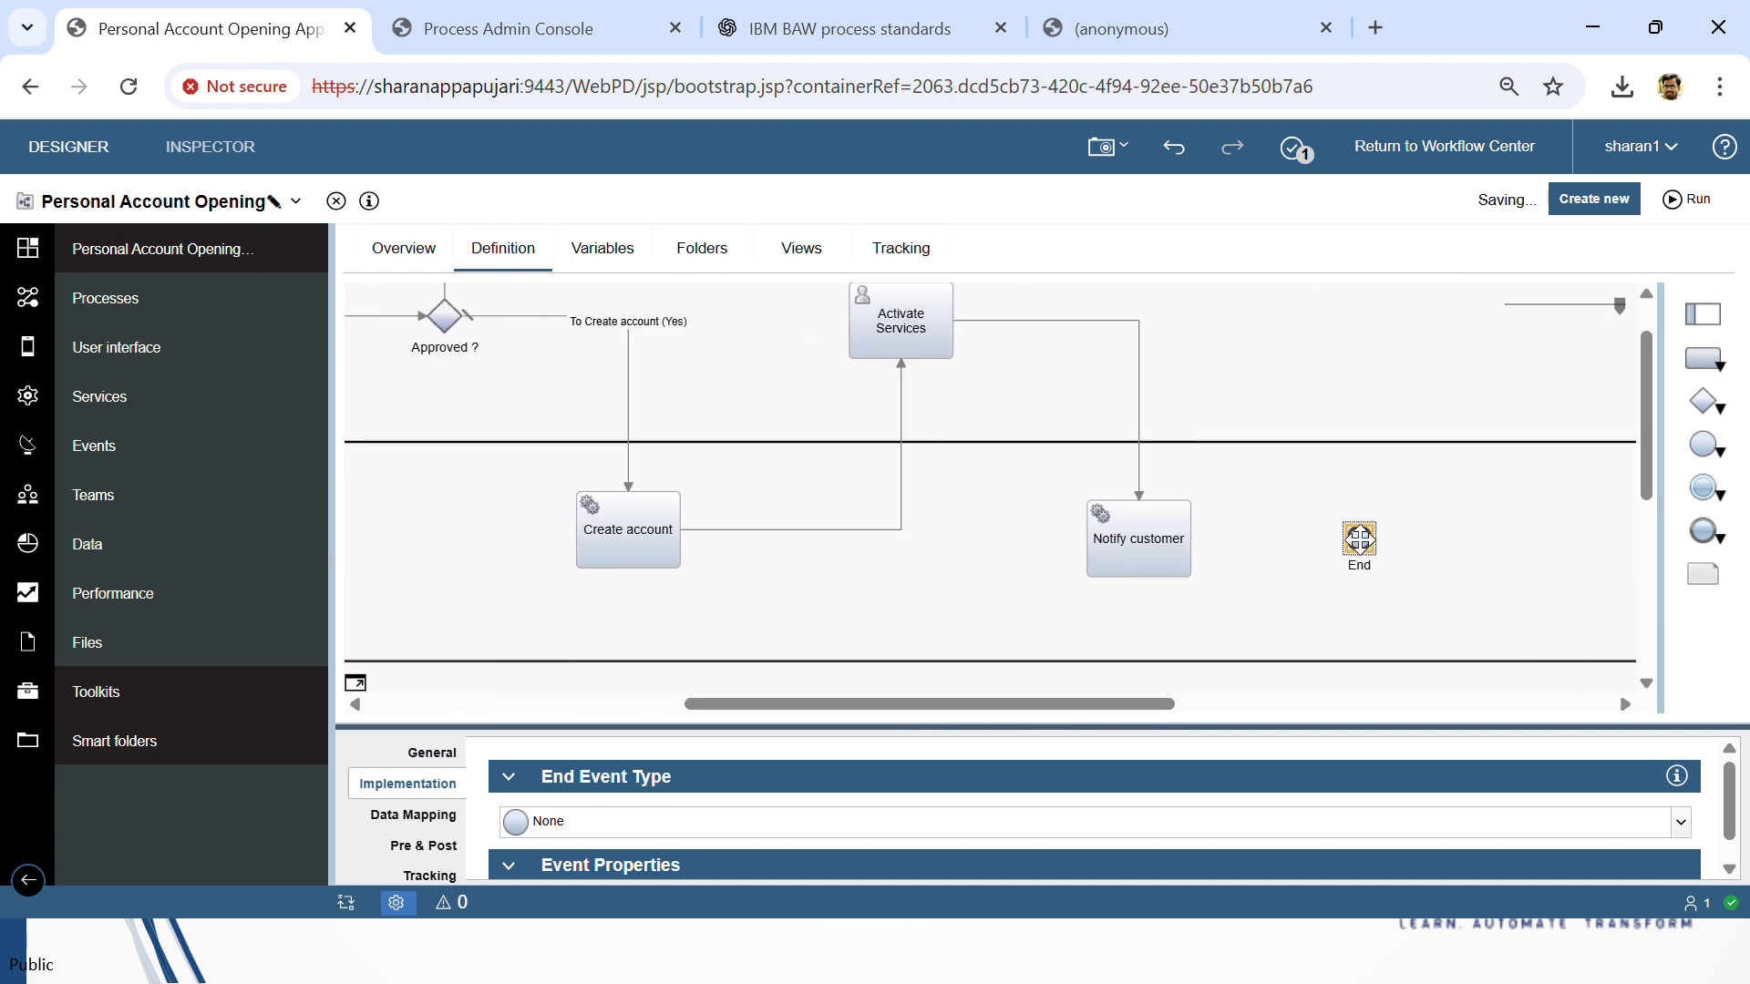
drag(1196, 538, 1358, 538)
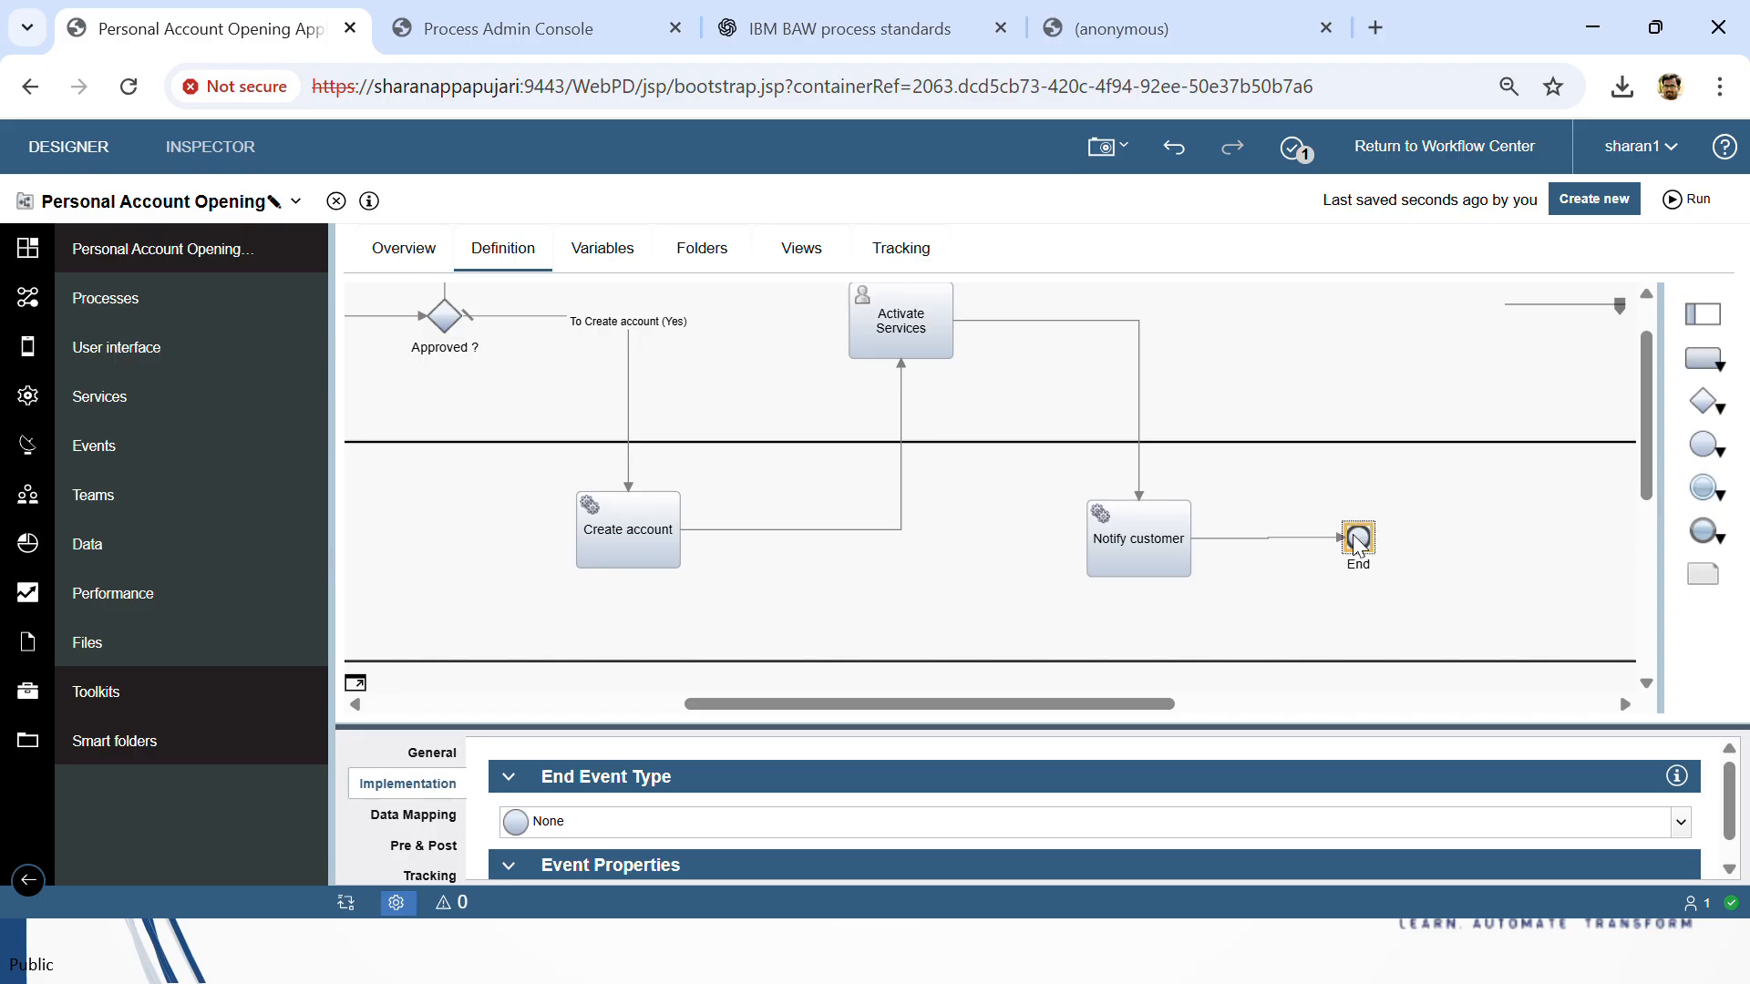
click(1476, 547)
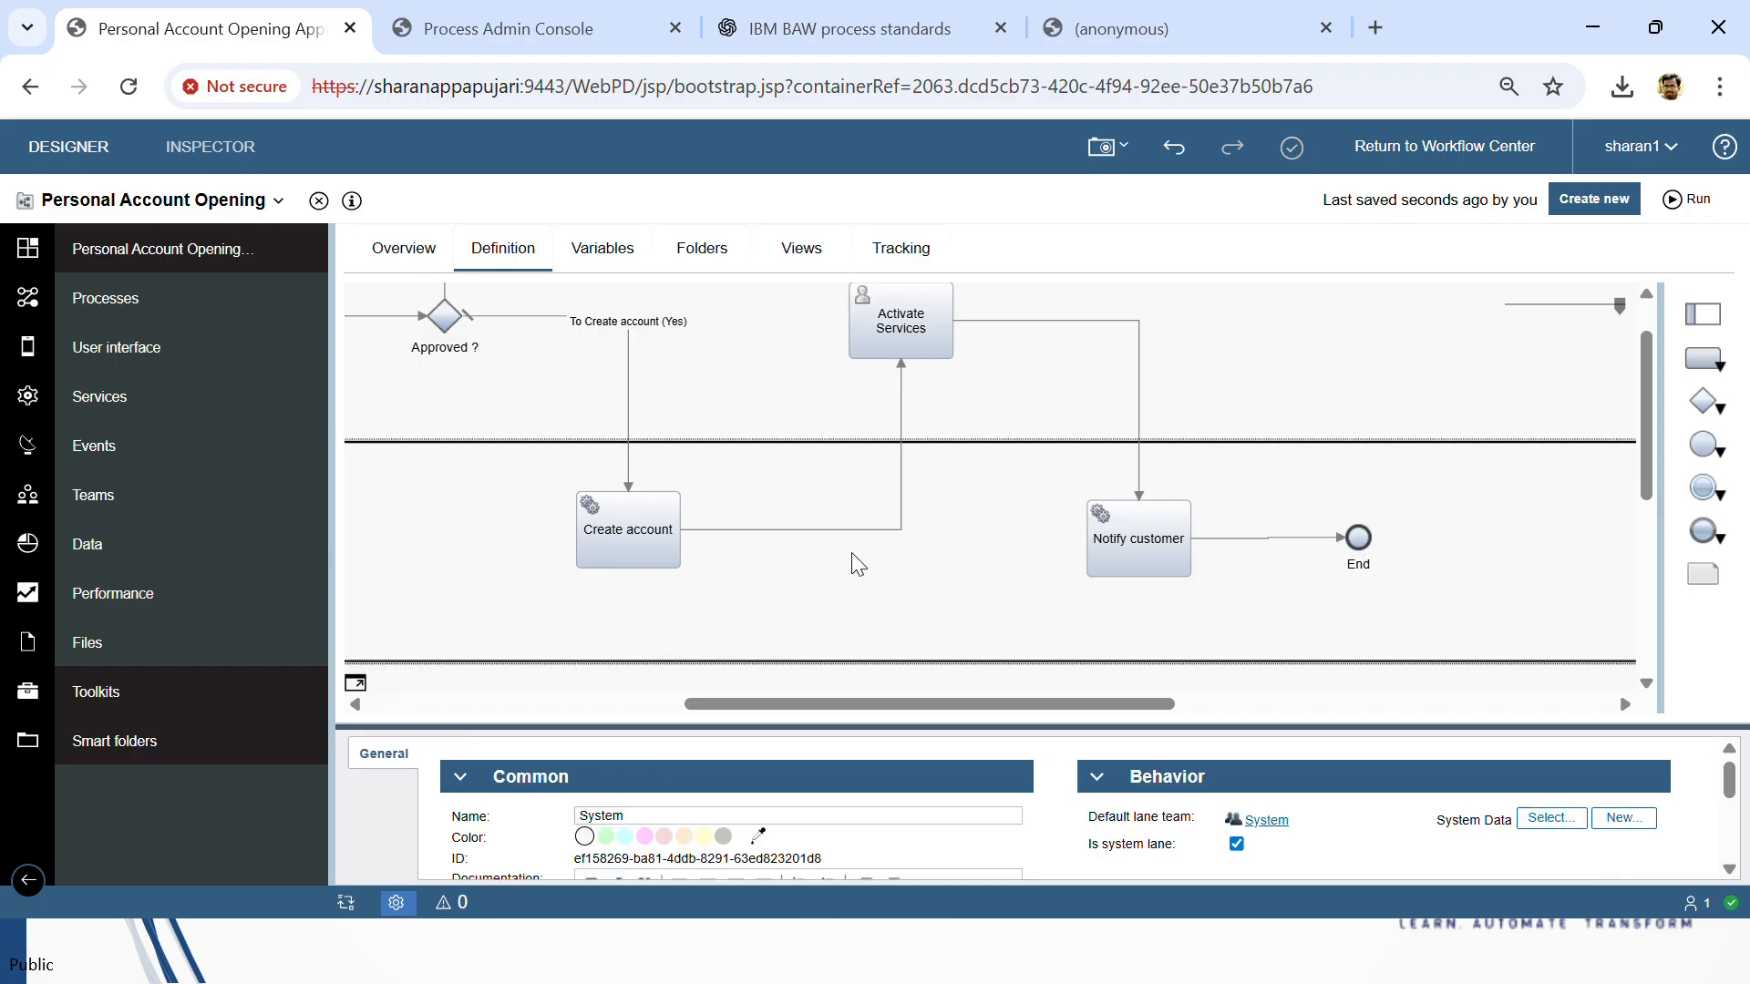
Step: Color the Customer lane activities Submit Application and KYC Documents red
key(ctrl+minus)
key(ctrl+minus)
key(ctrl+minus)
drag(863, 781, 392, 782)
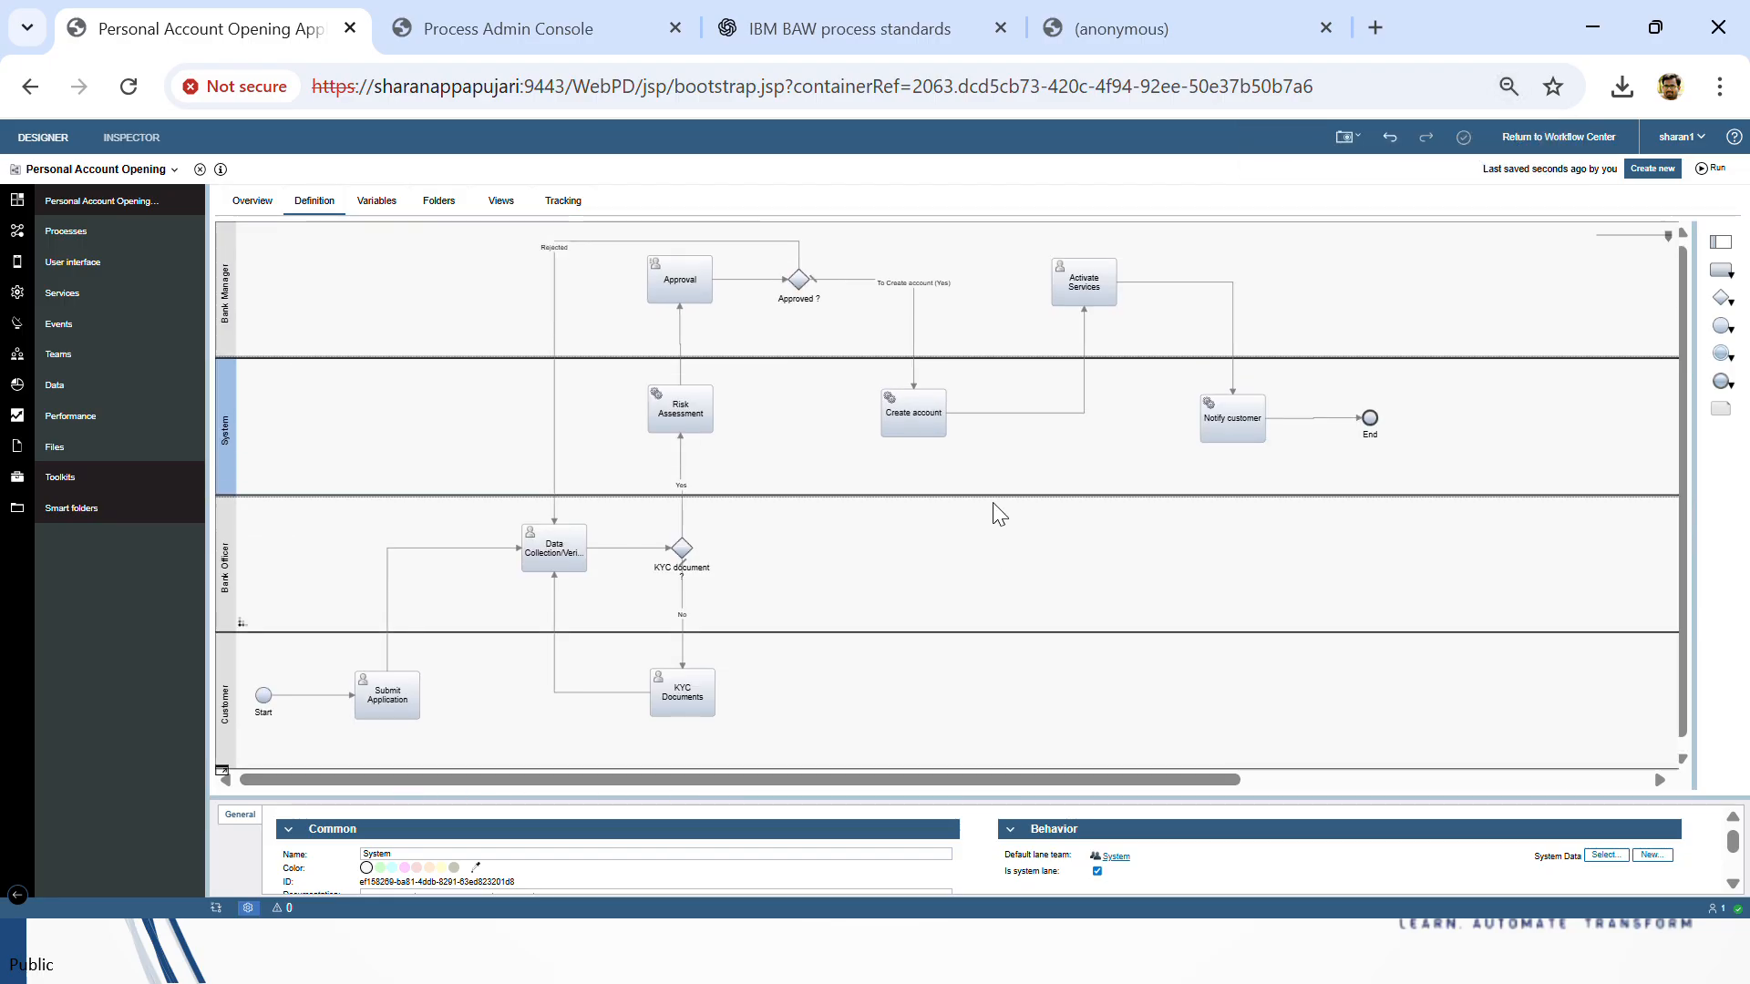
key(ctrl+minus)
key(ctrl+plus)
click(385, 670)
click(390, 697)
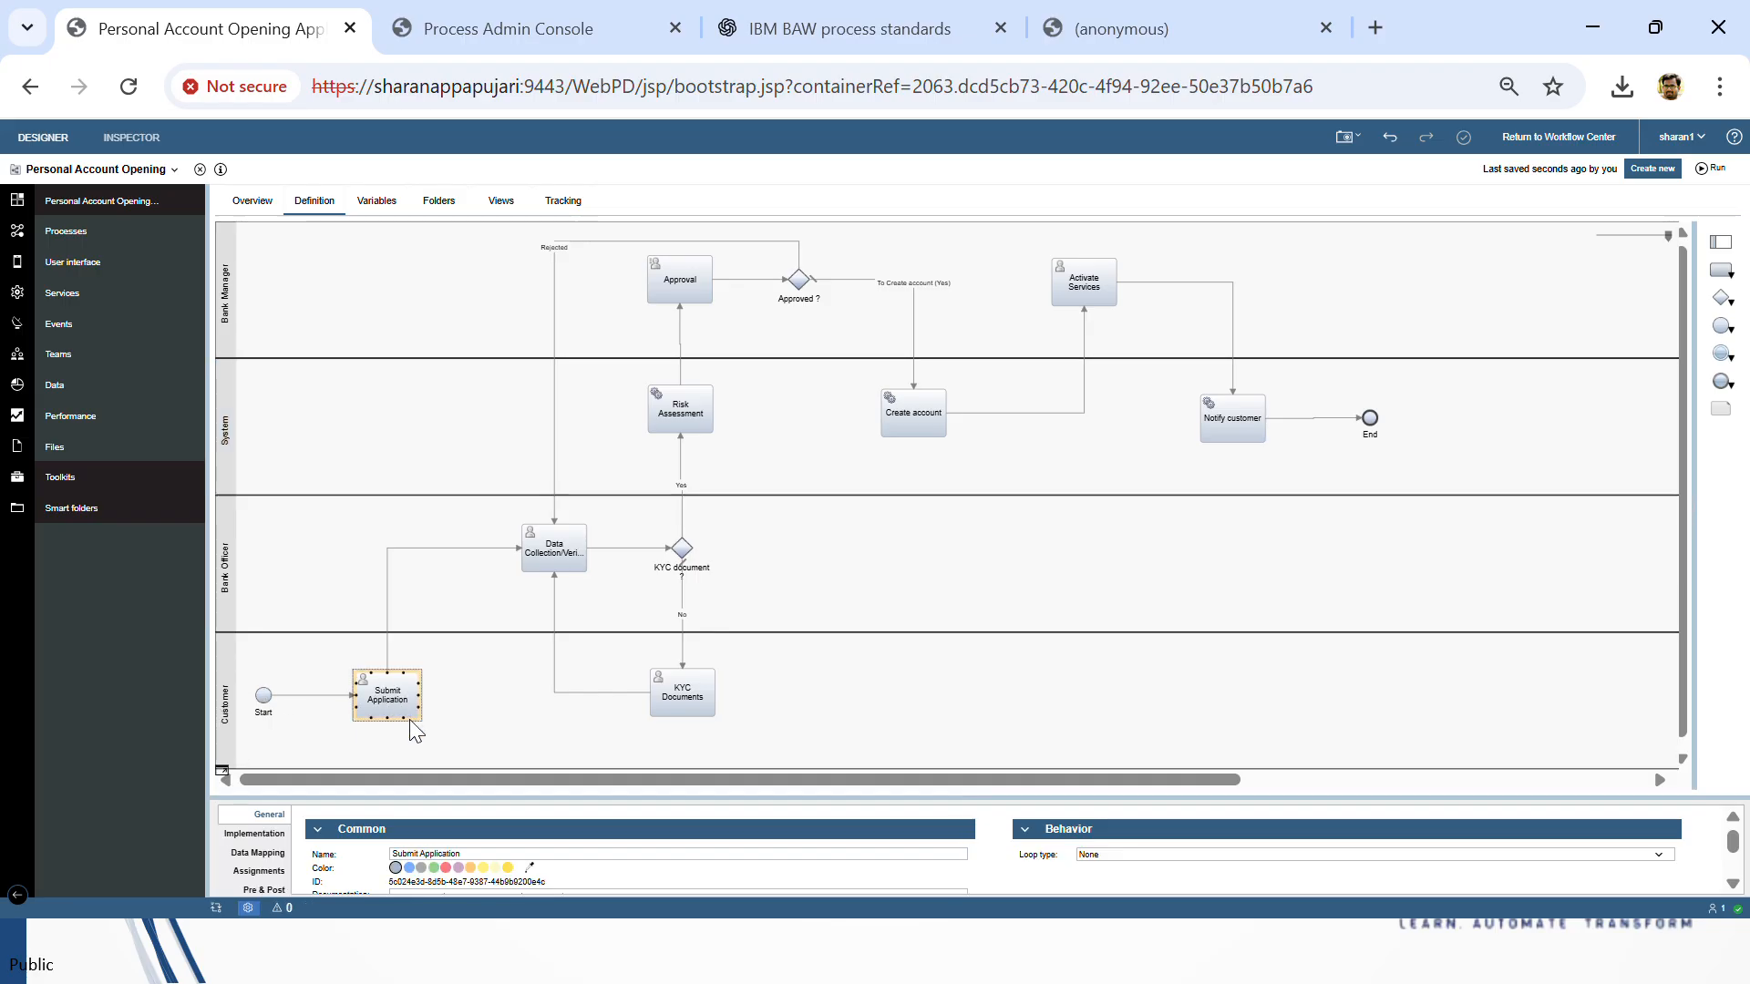
click(444, 867)
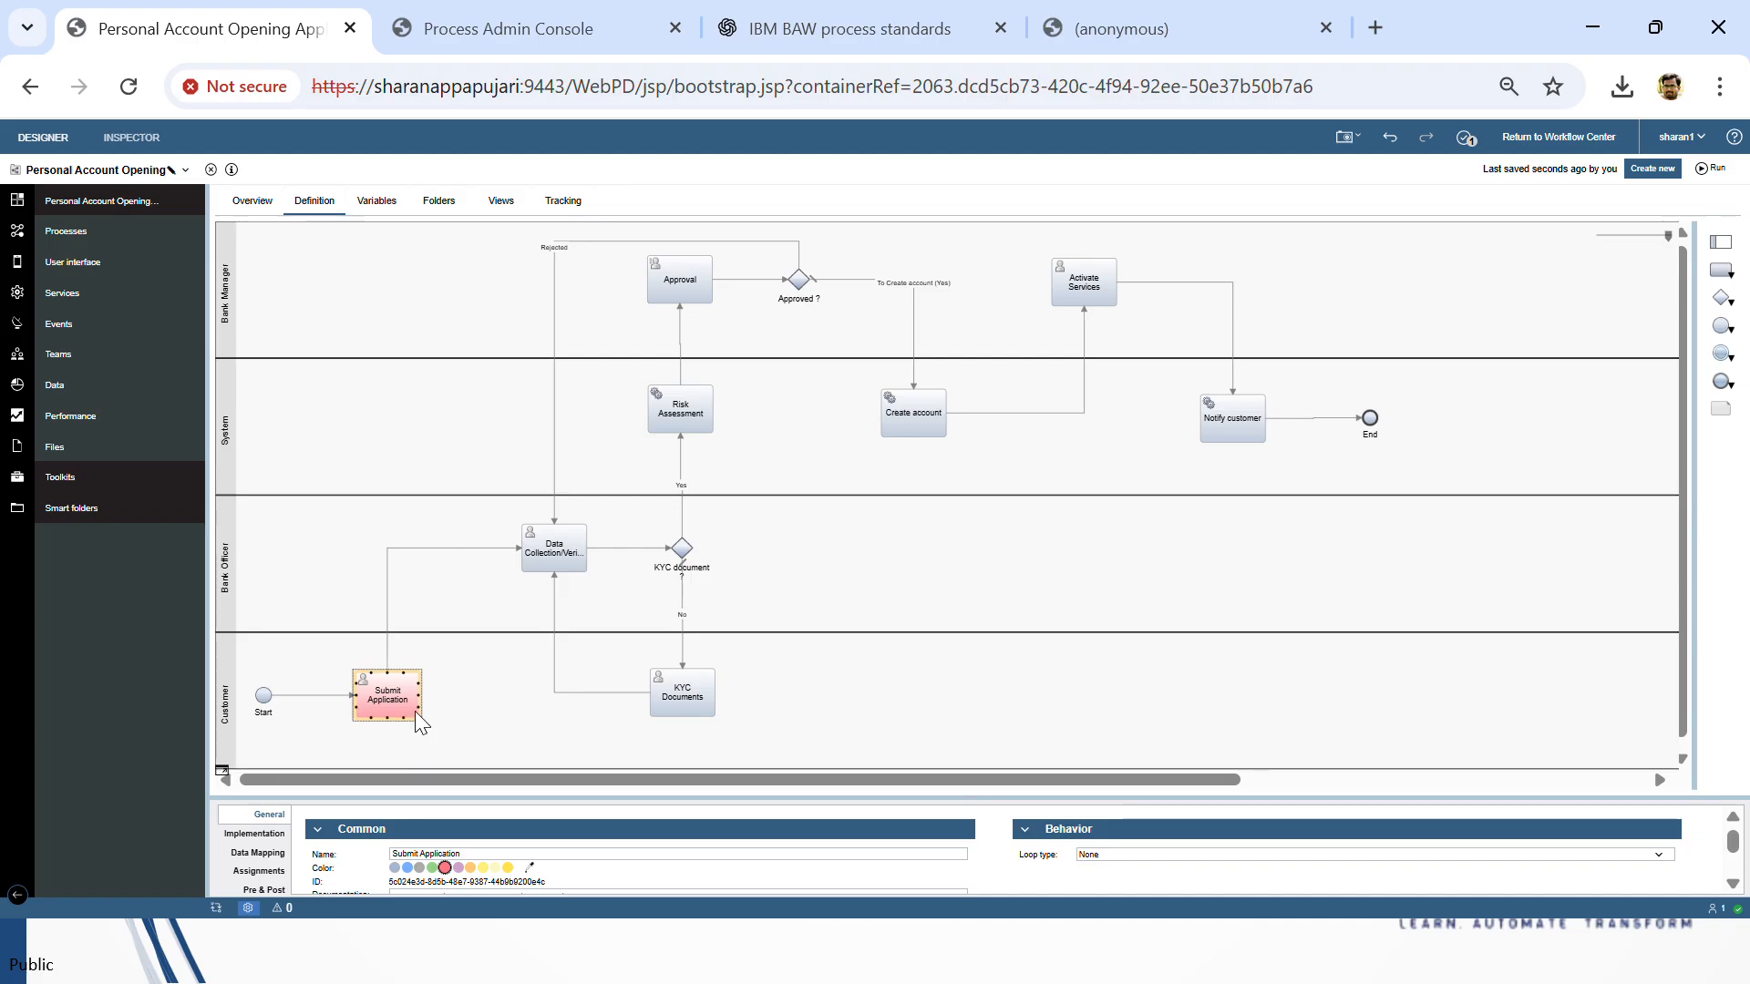
click(697, 701)
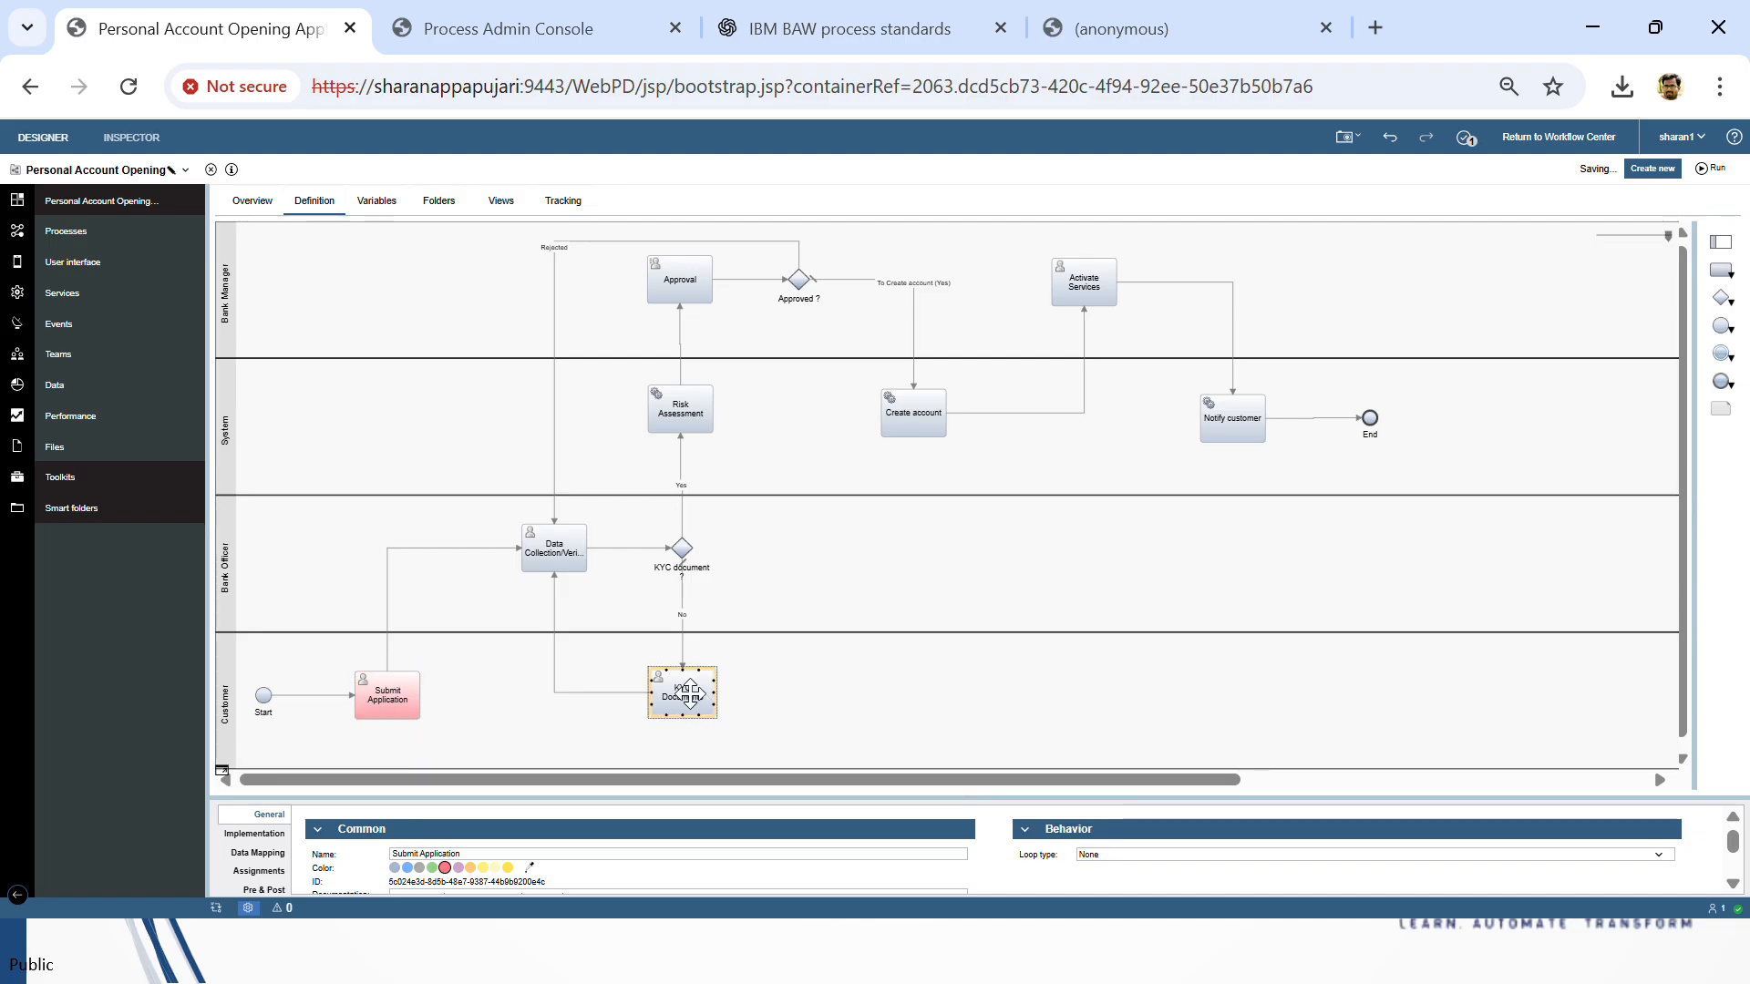
click(445, 867)
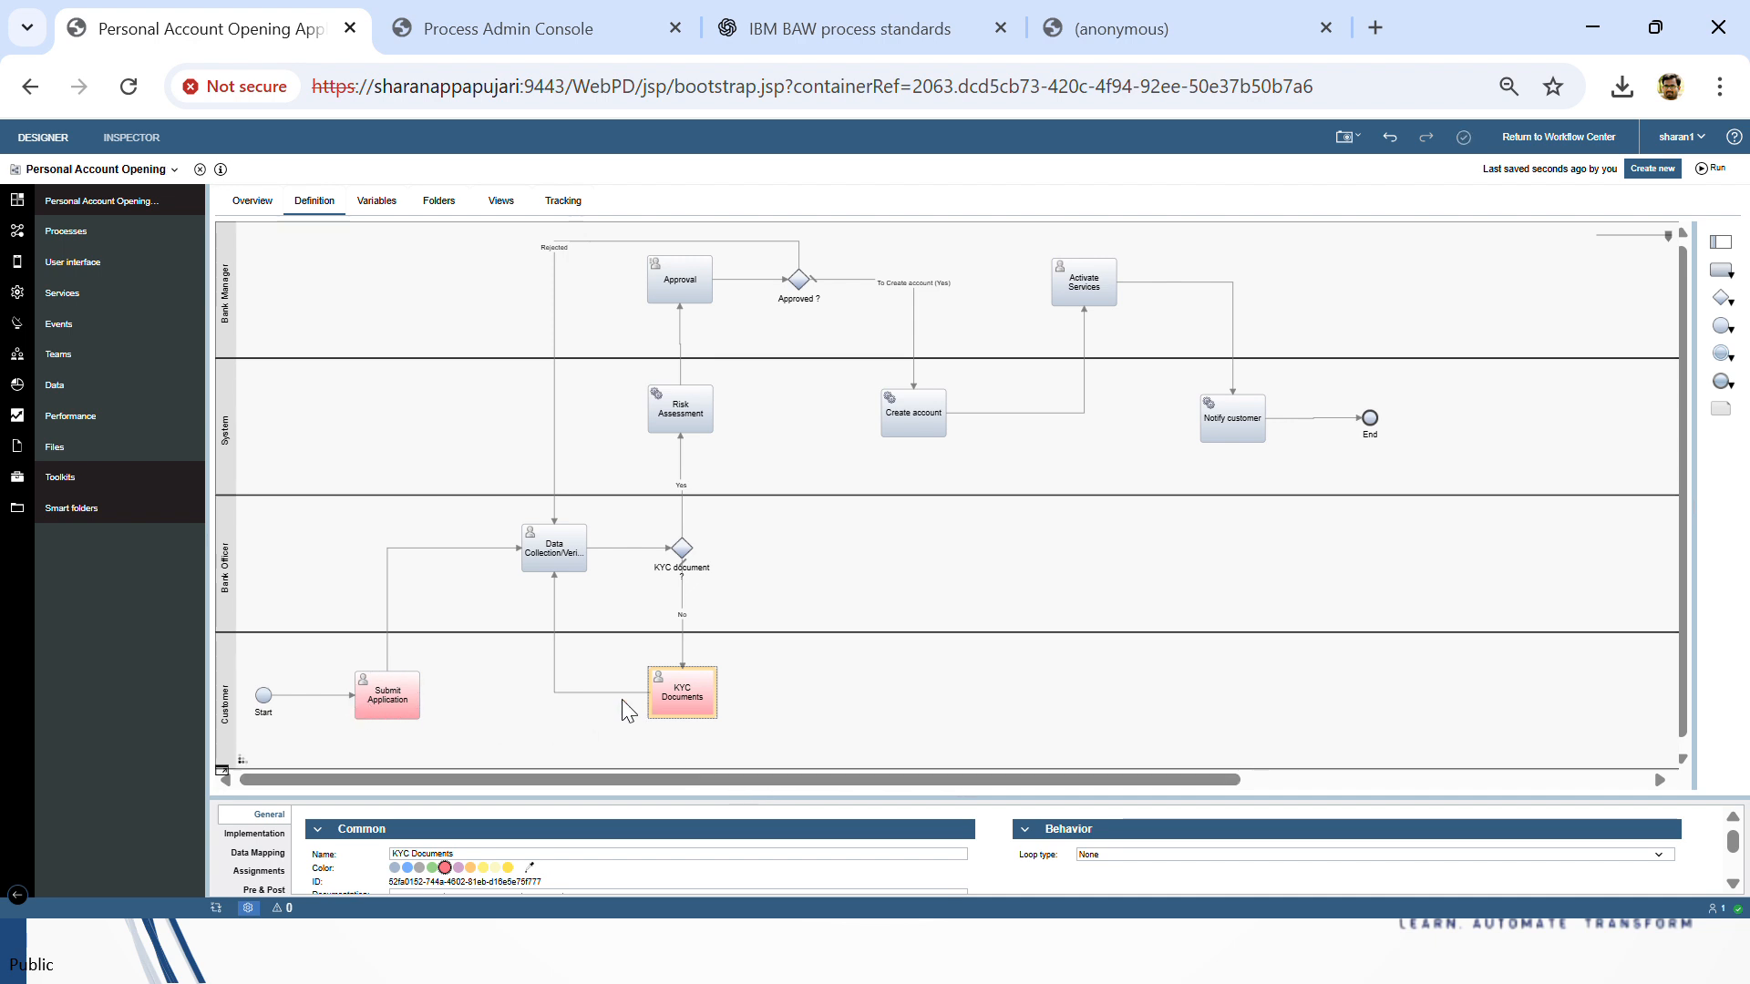
click(680, 709)
Step: Color the Data Collection/Verification activity orange and the Risk Assessment activity green
click(555, 551)
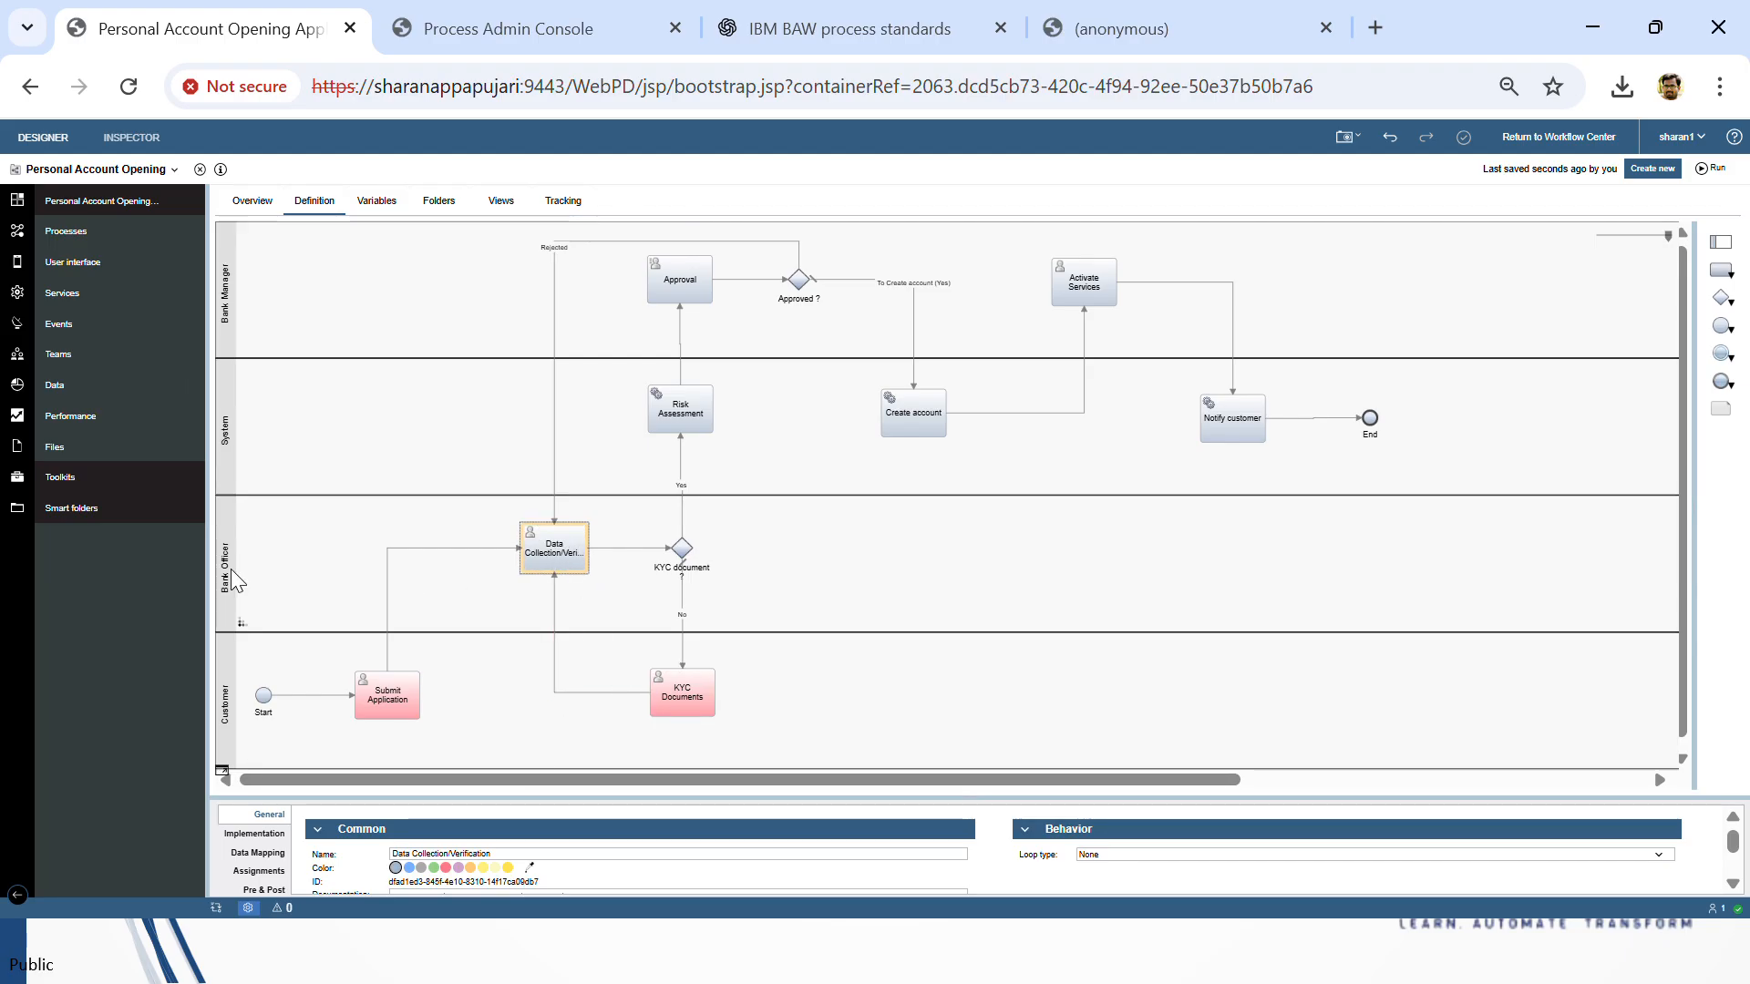
click(470, 867)
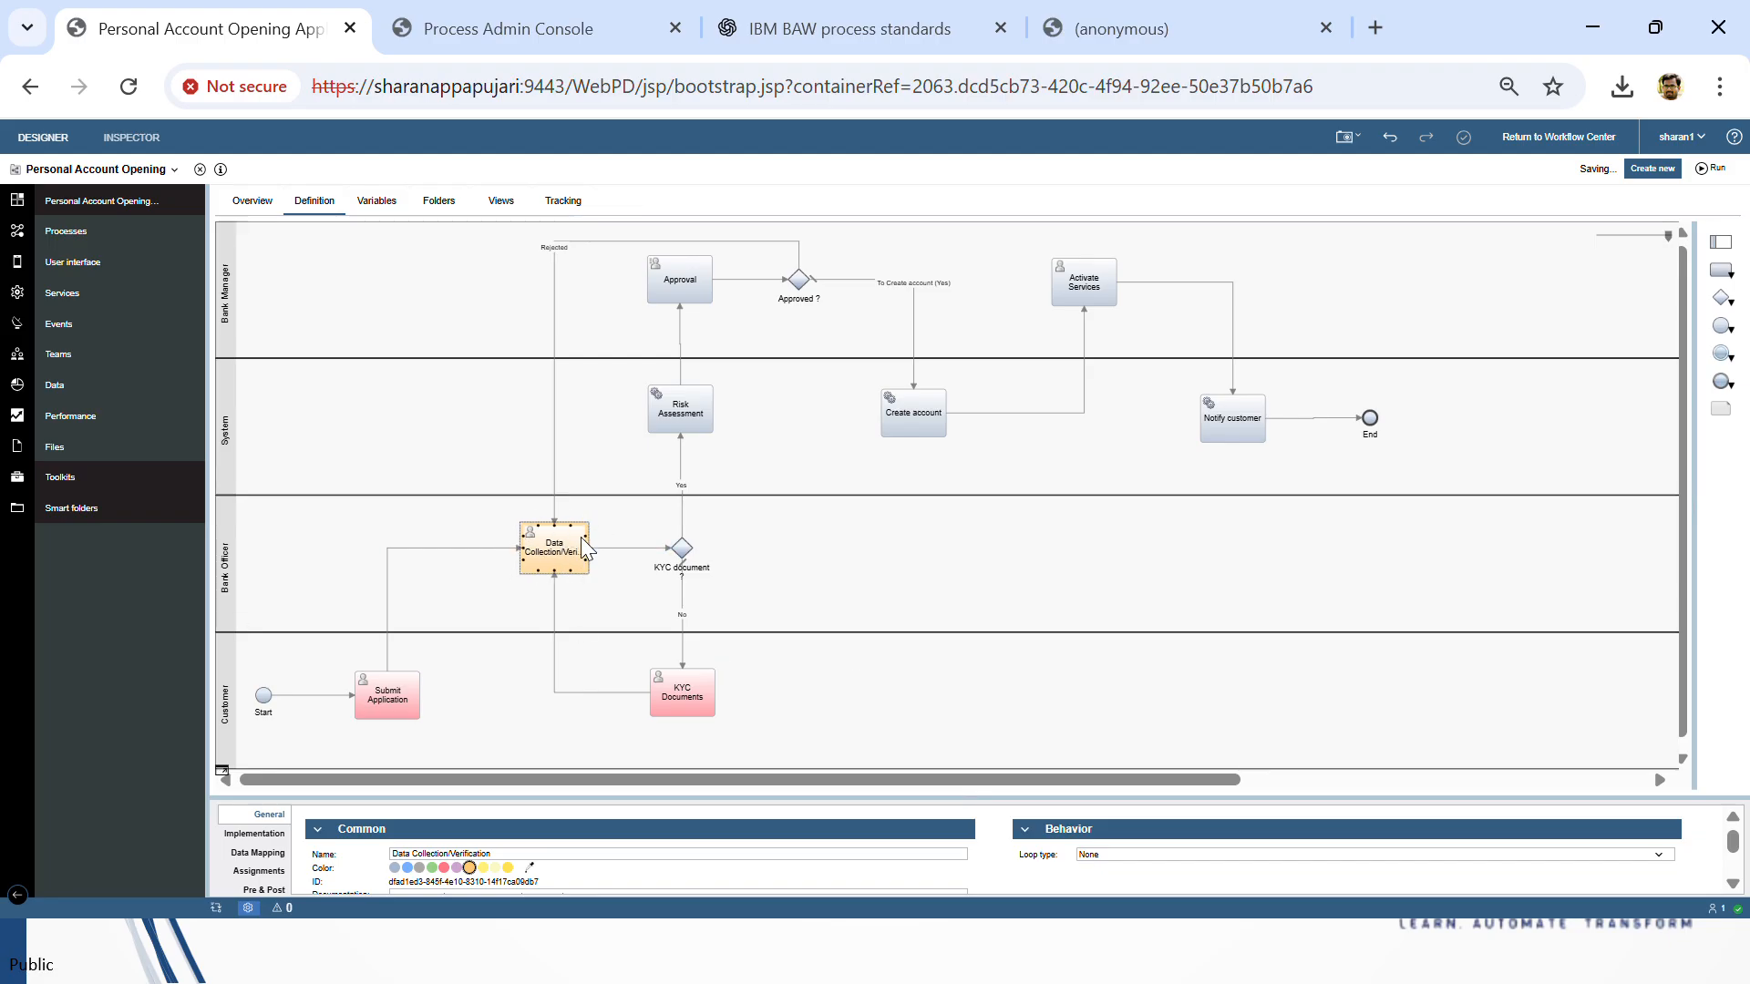
click(685, 417)
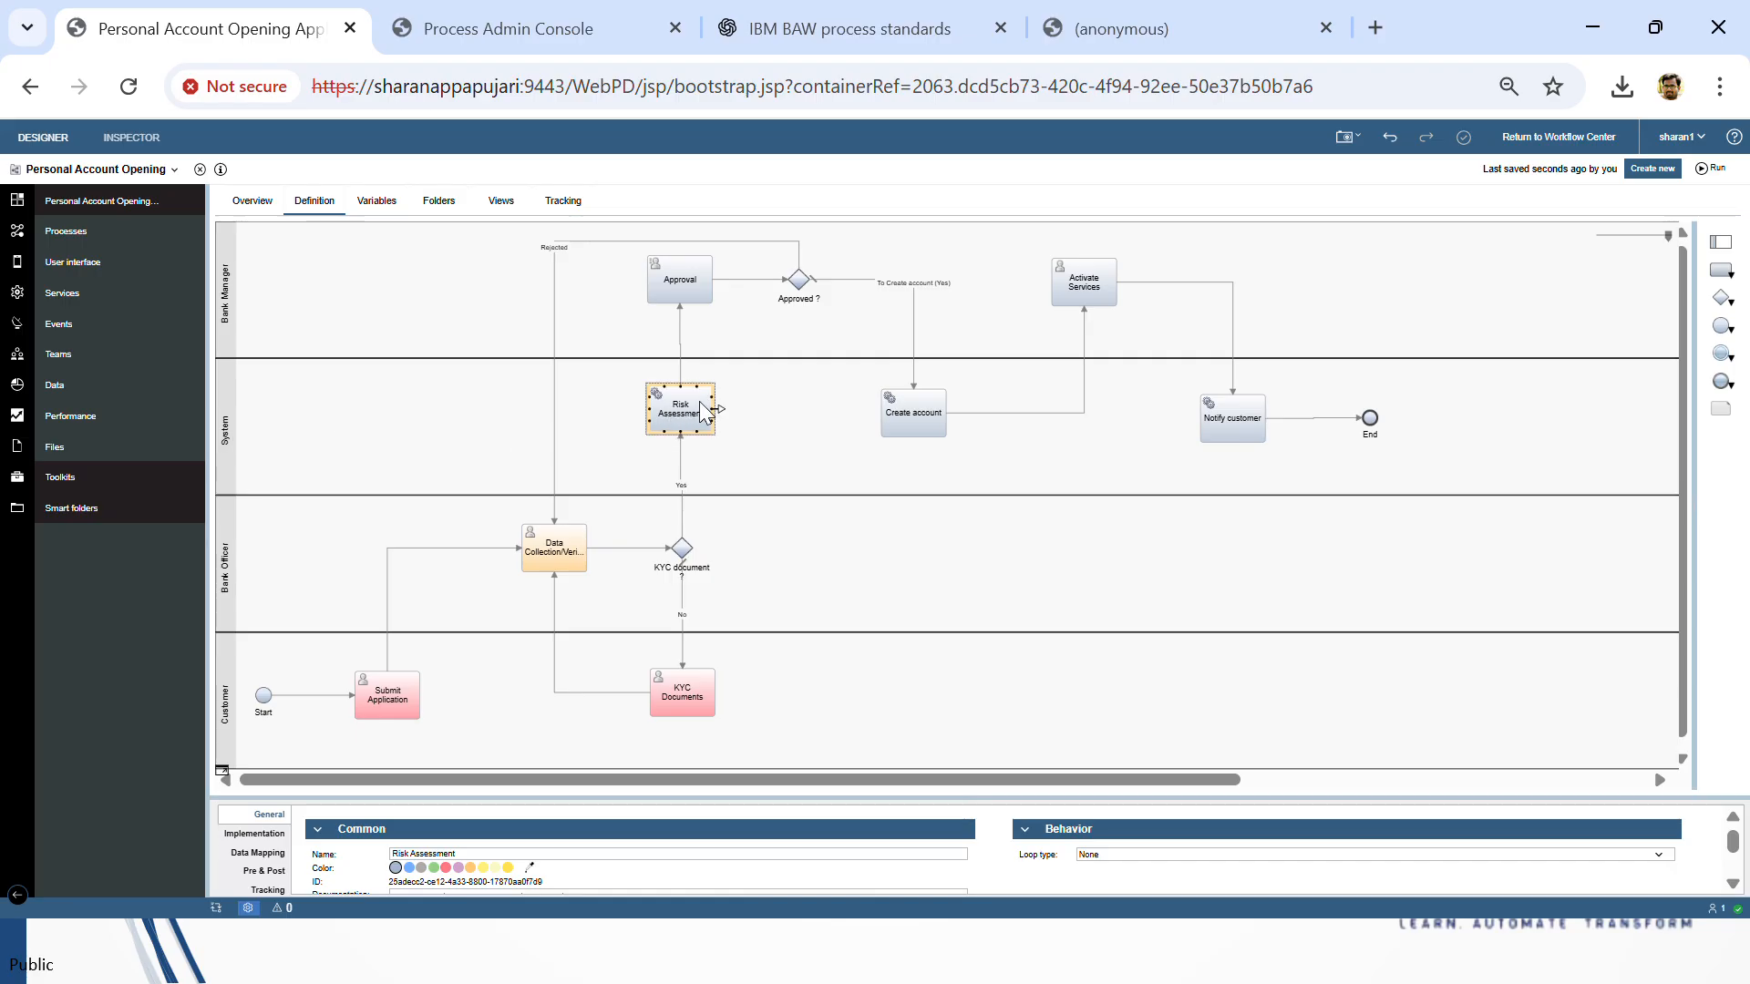
click(433, 868)
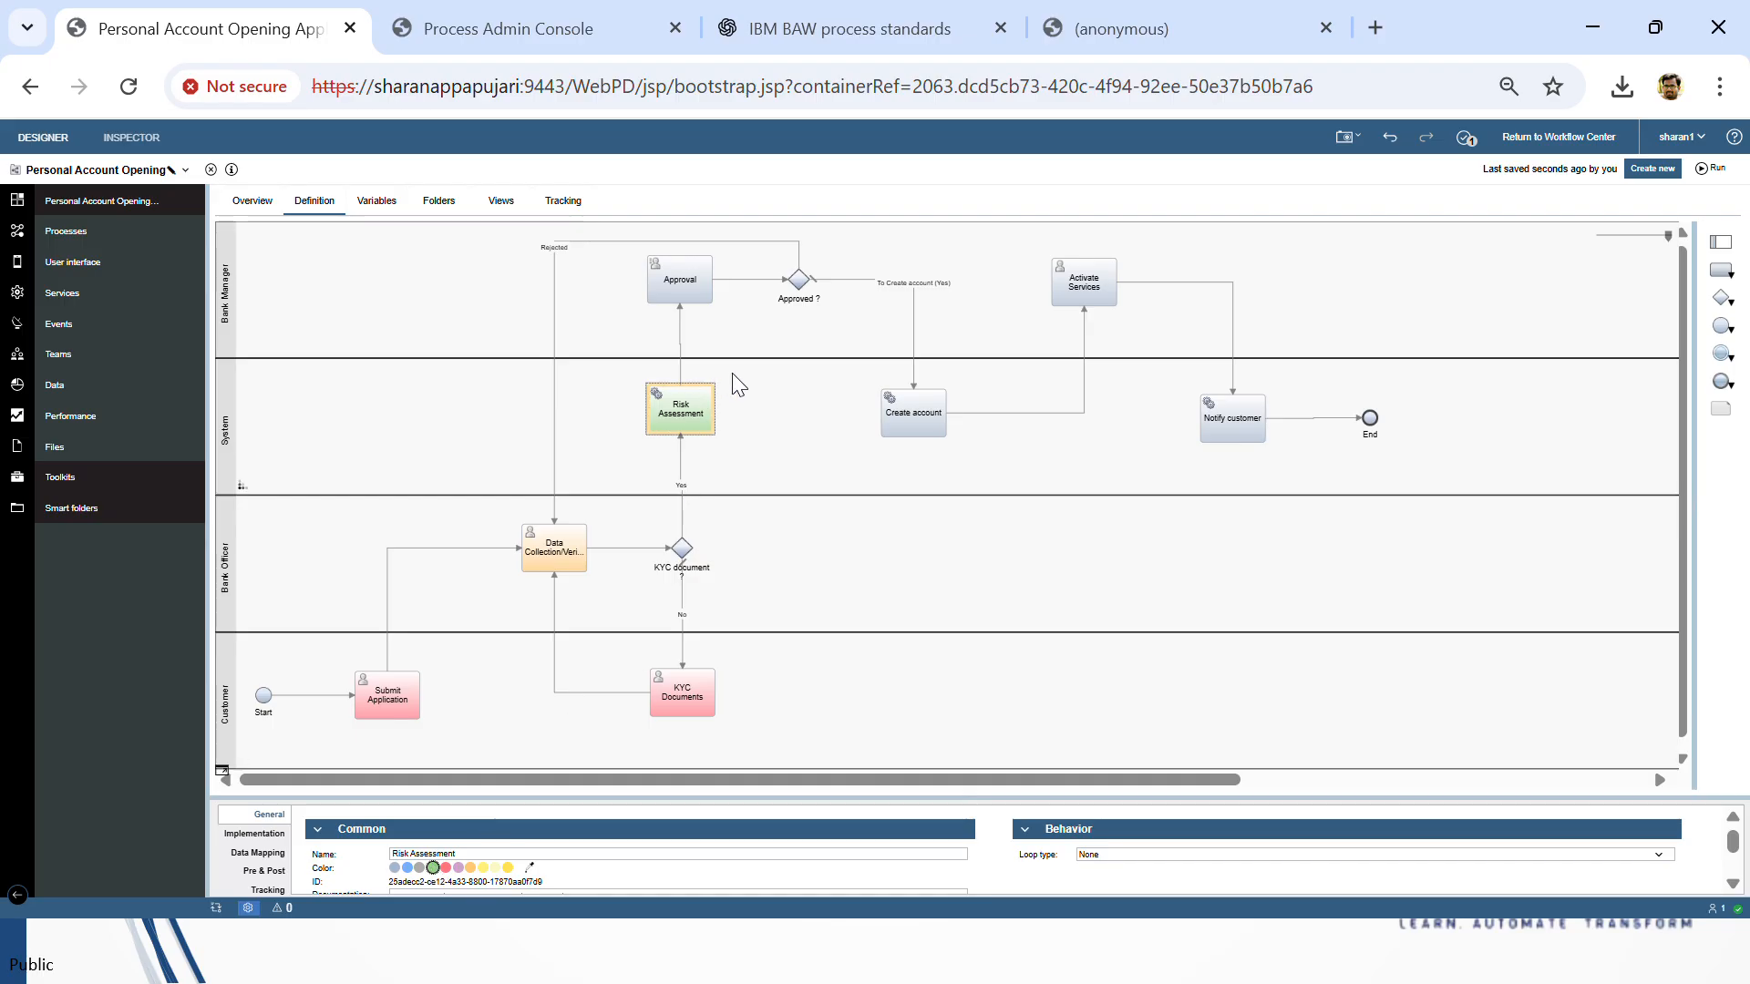
Step: Color the System lane activities Create account and Notify customer green
click(922, 417)
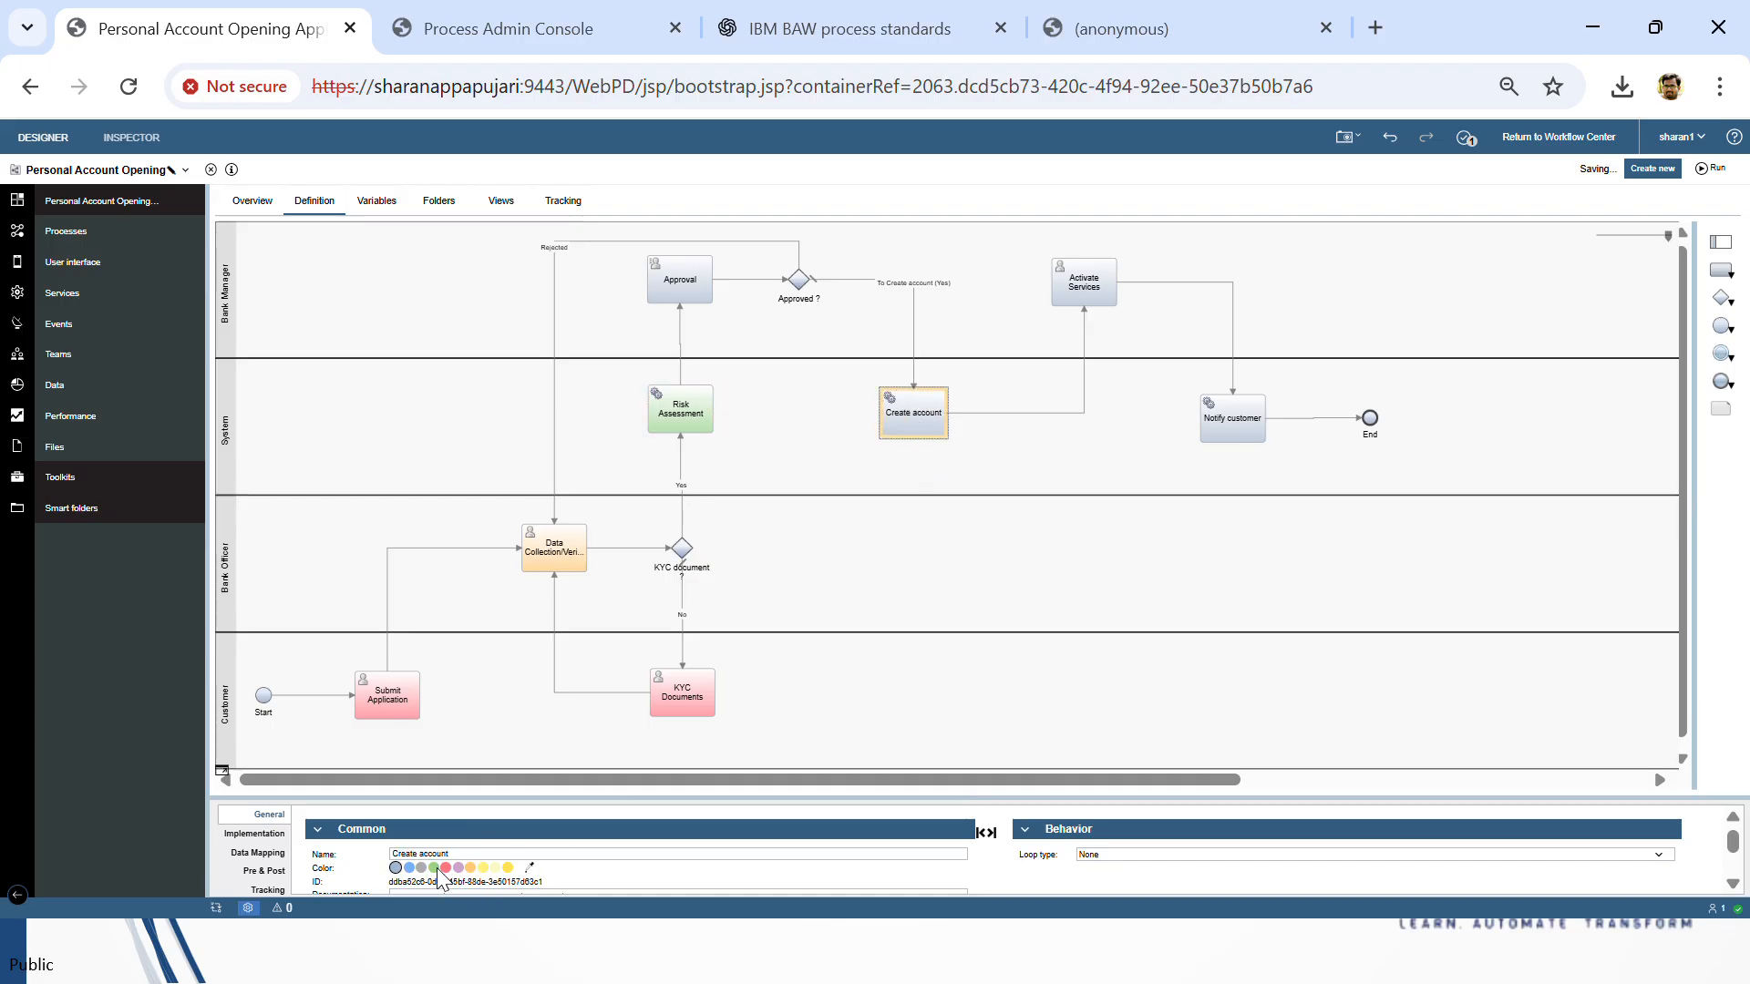
click(1236, 419)
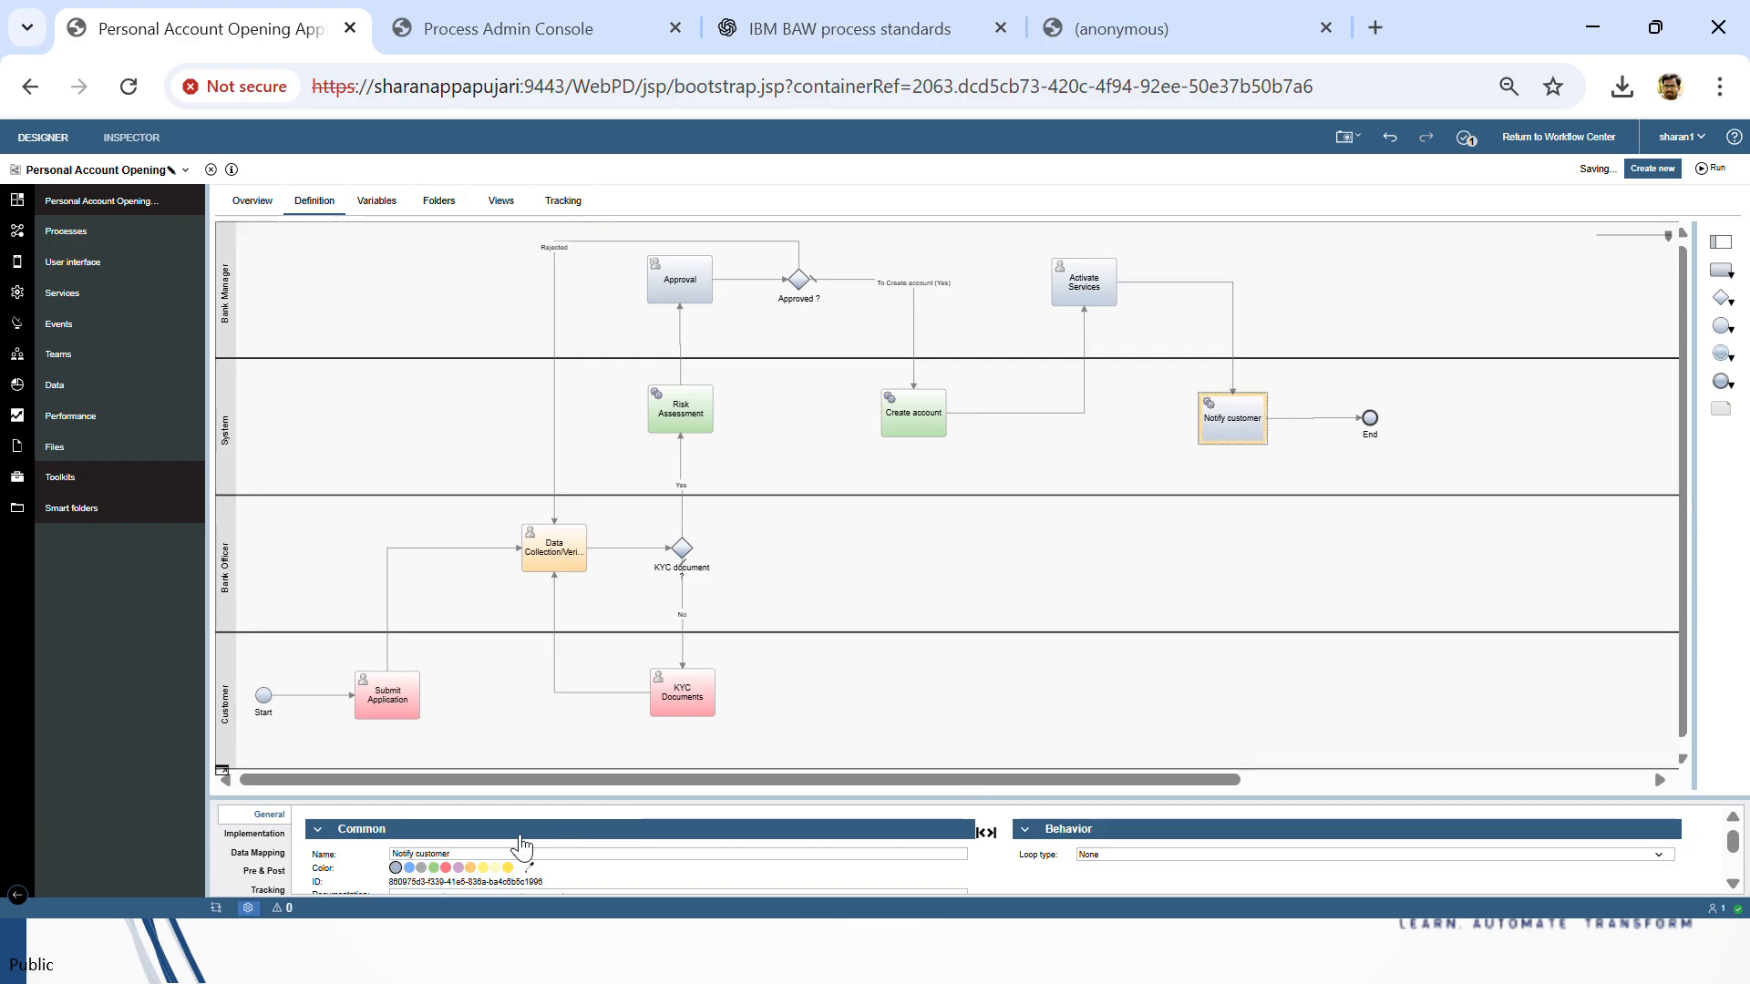
click(433, 868)
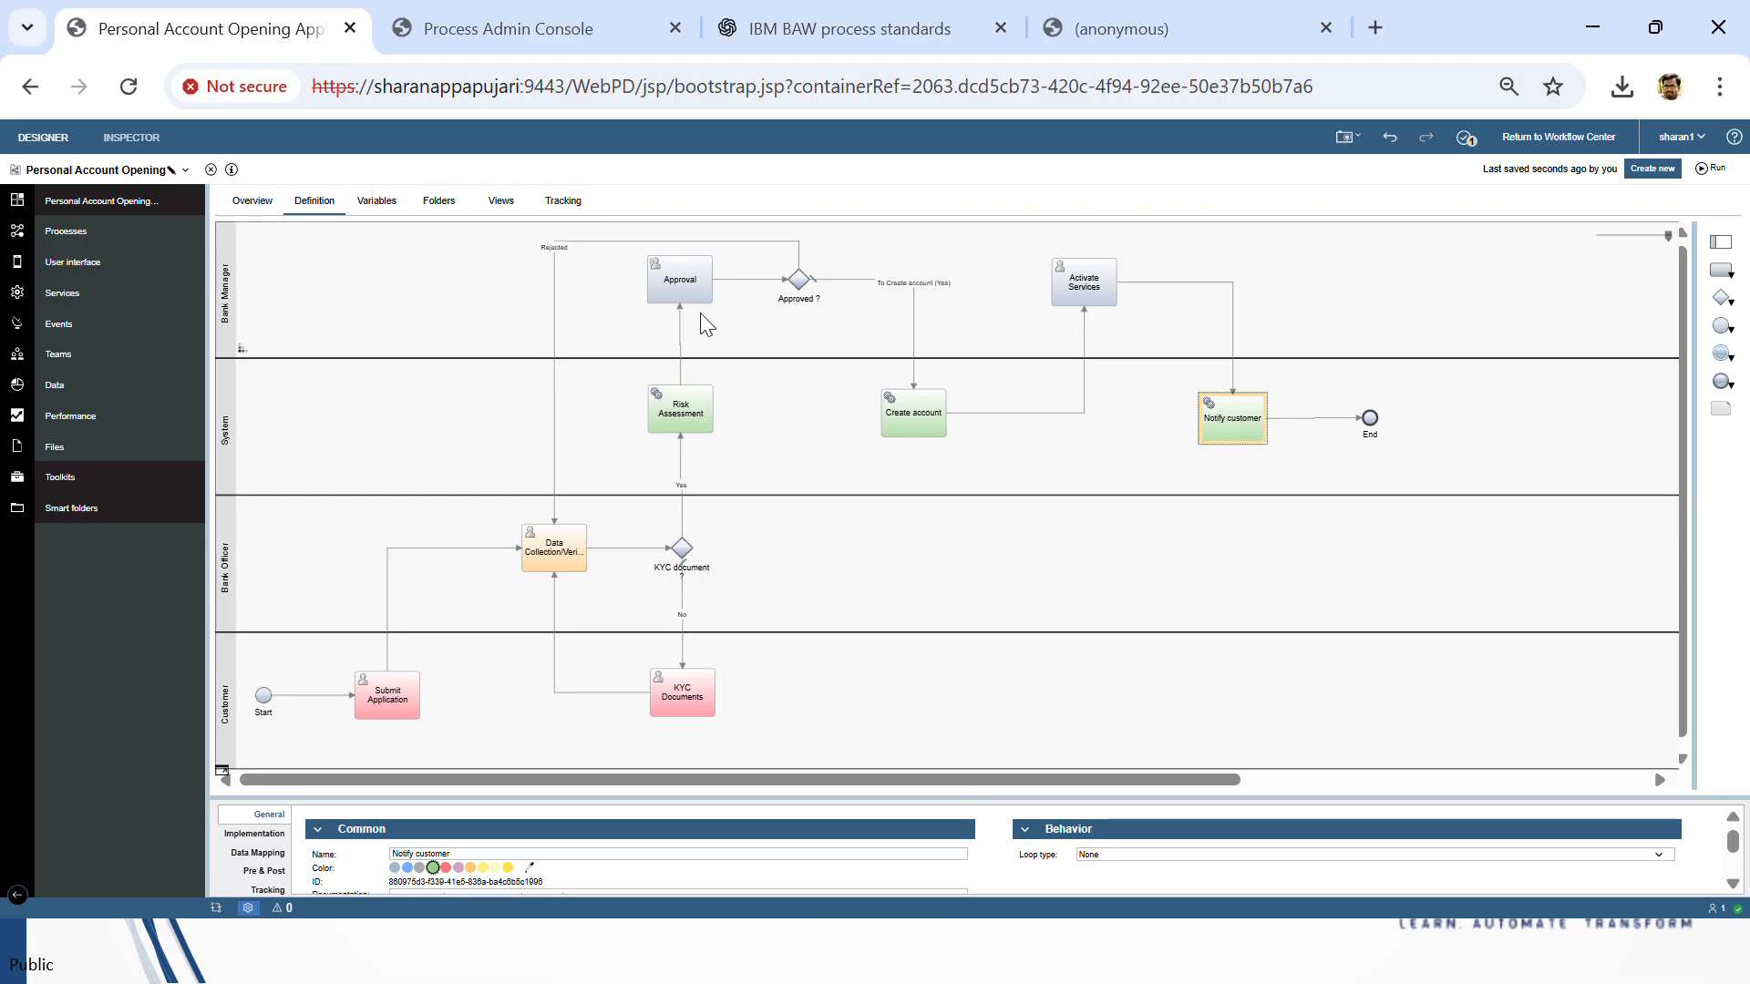
Step: Color the Bank Manager lane activities Approval and Activate Services blue
click(691, 279)
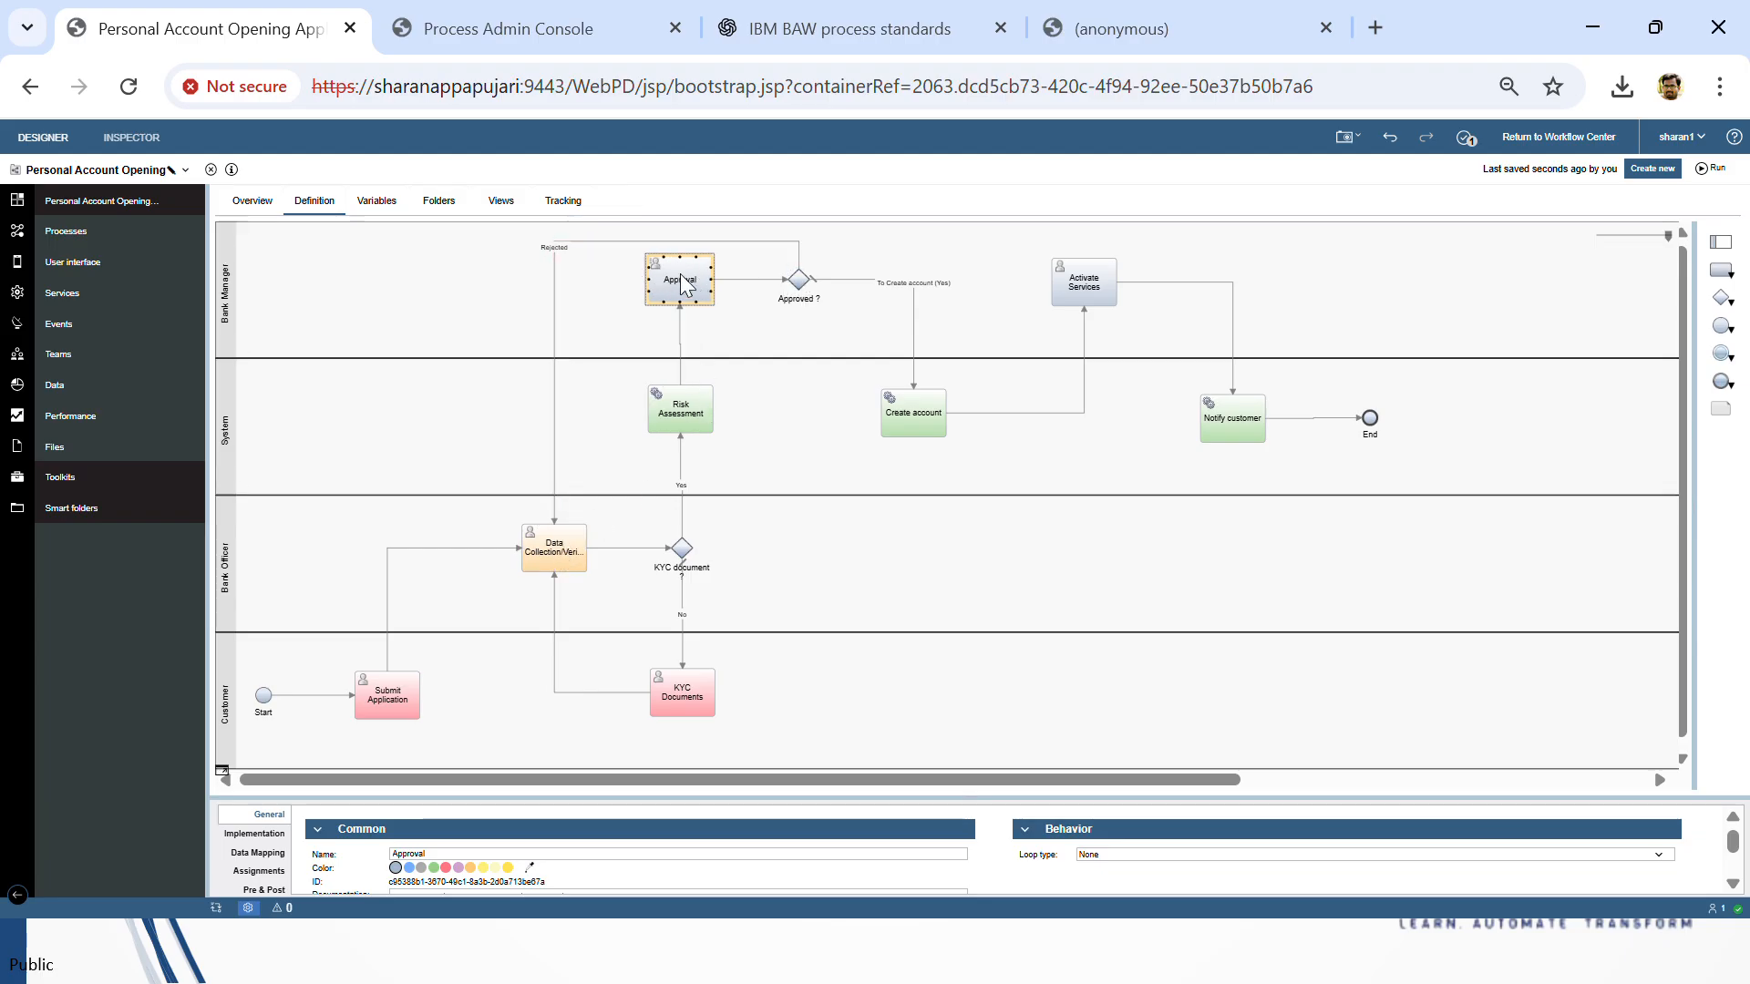
click(409, 866)
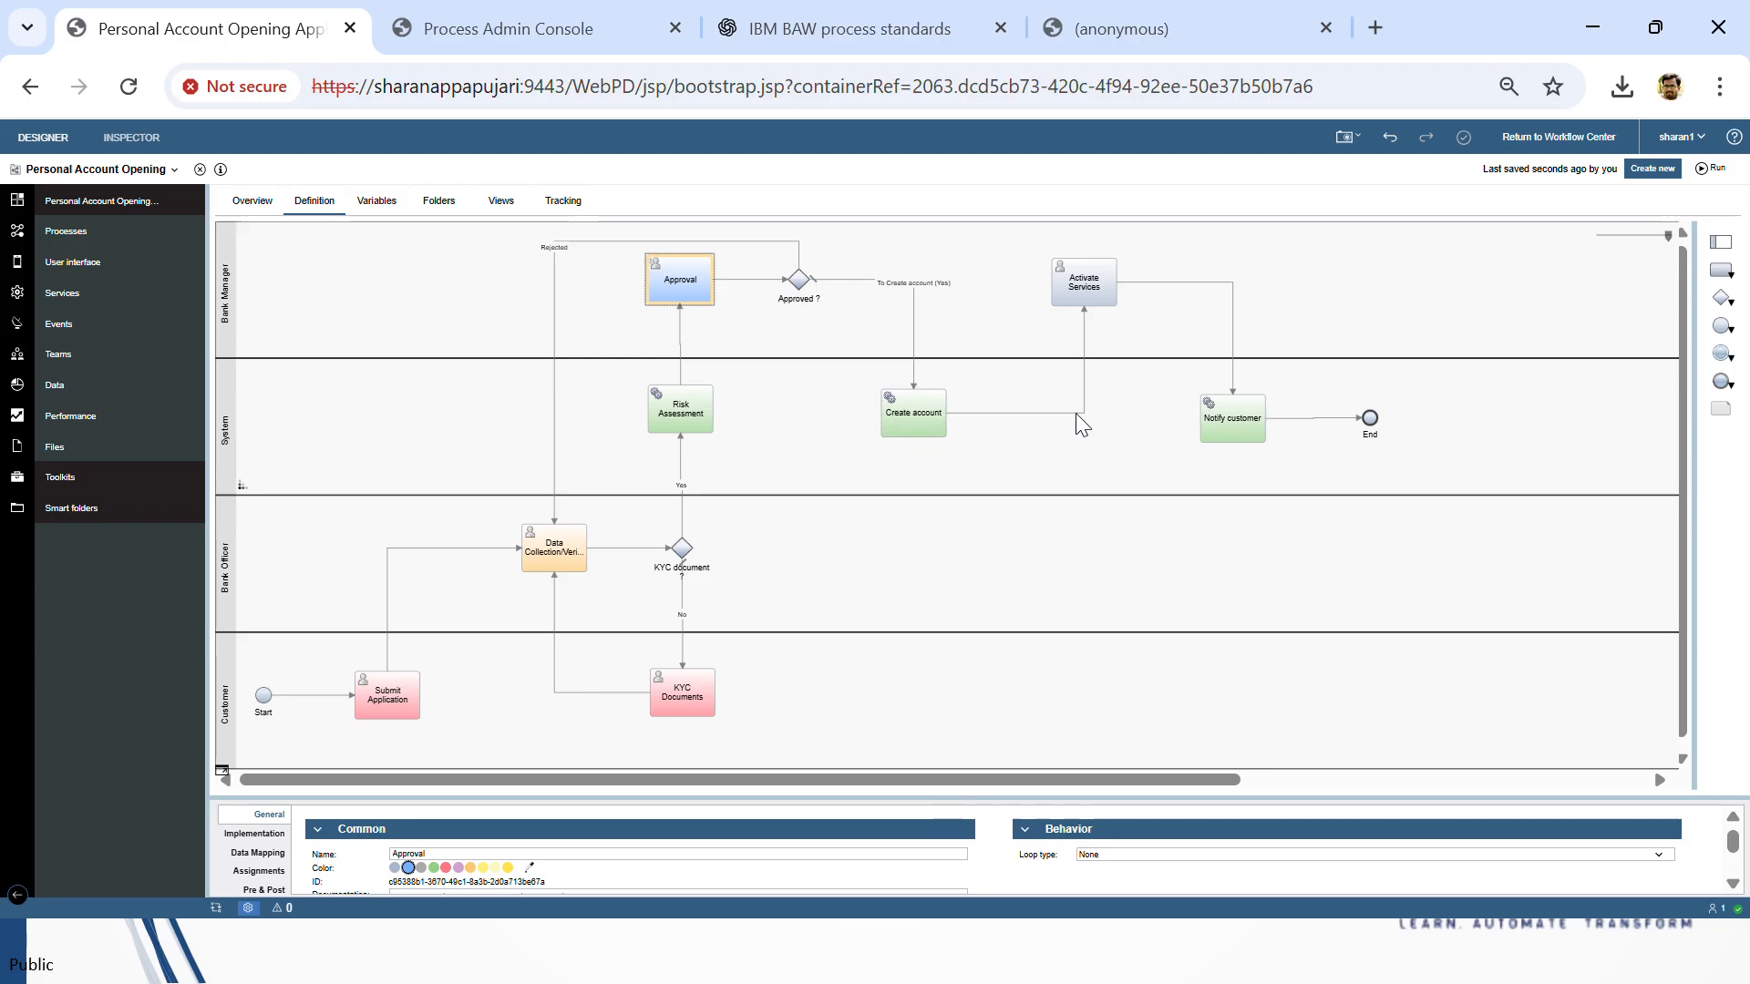
click(1081, 285)
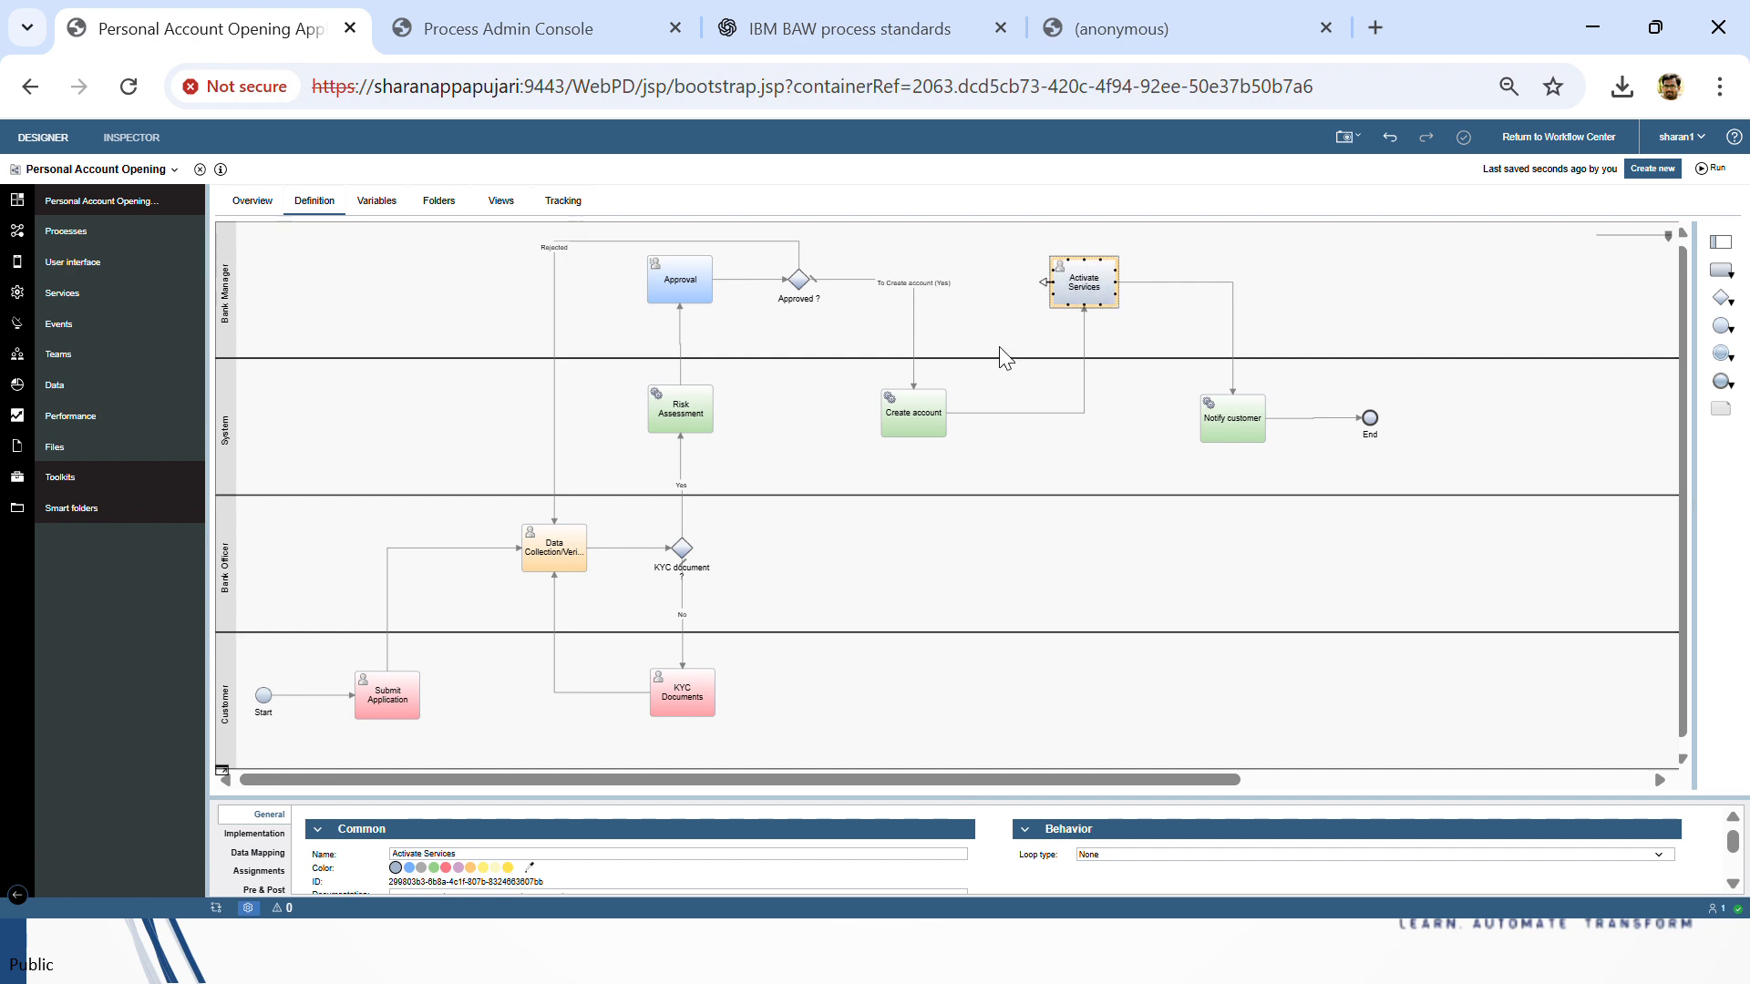
click(409, 867)
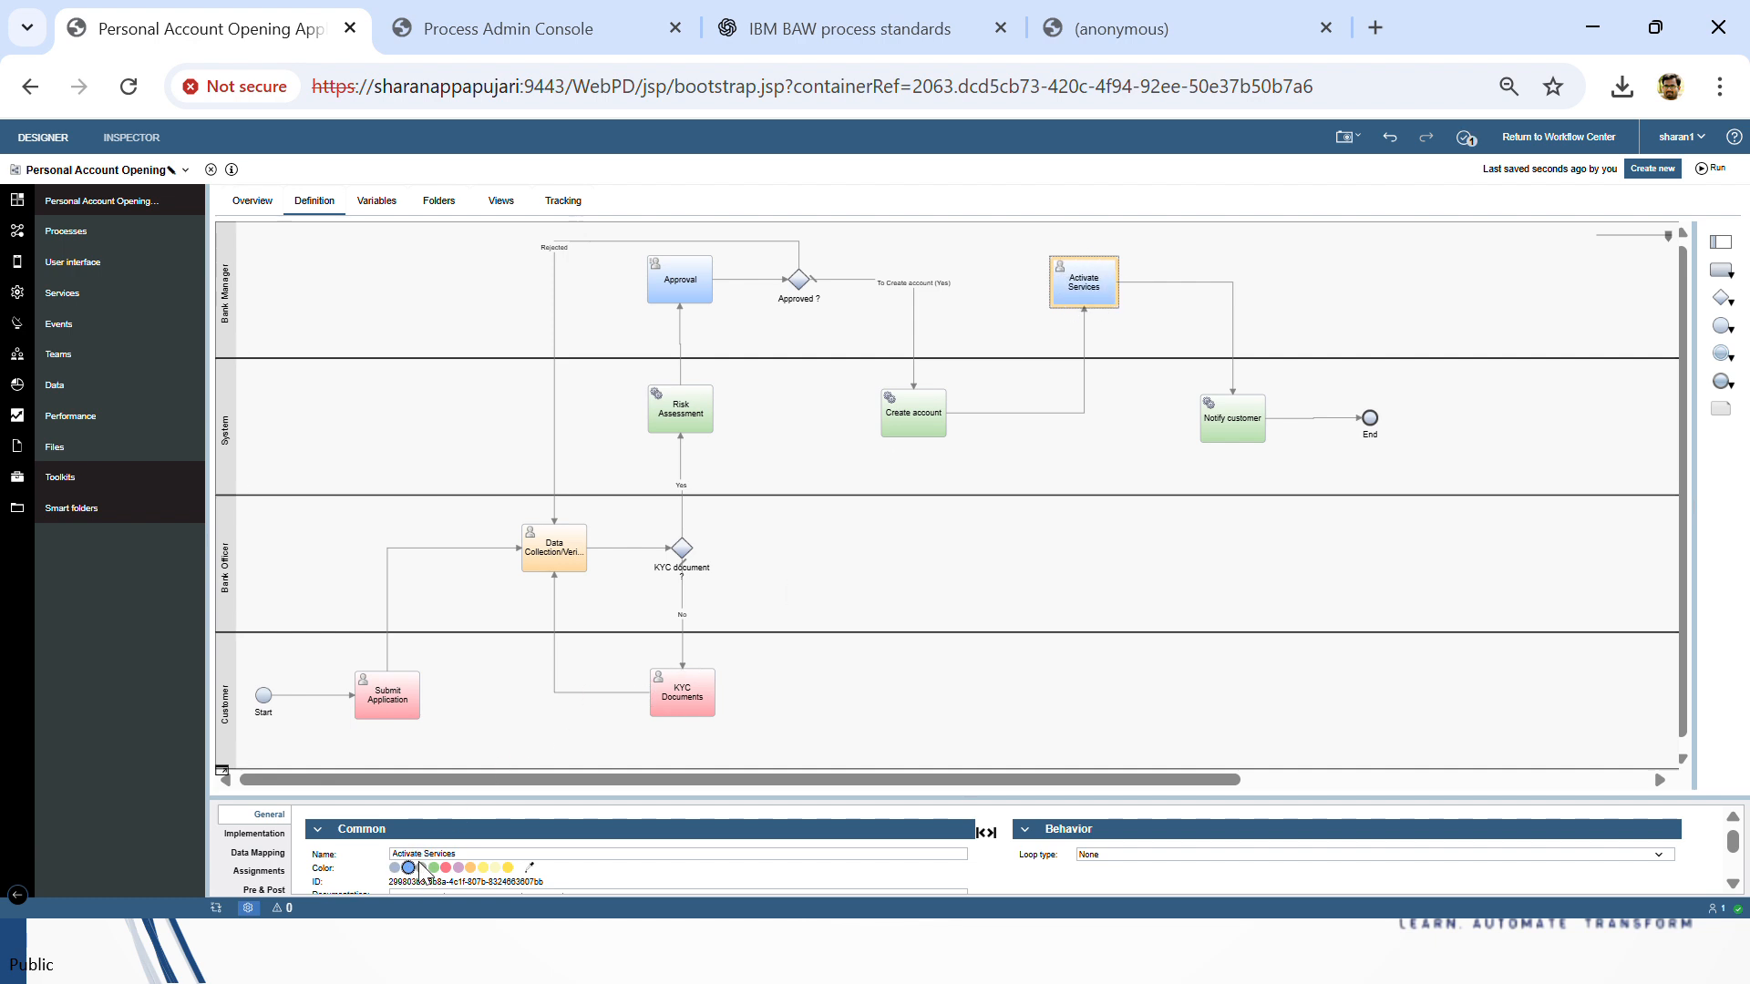